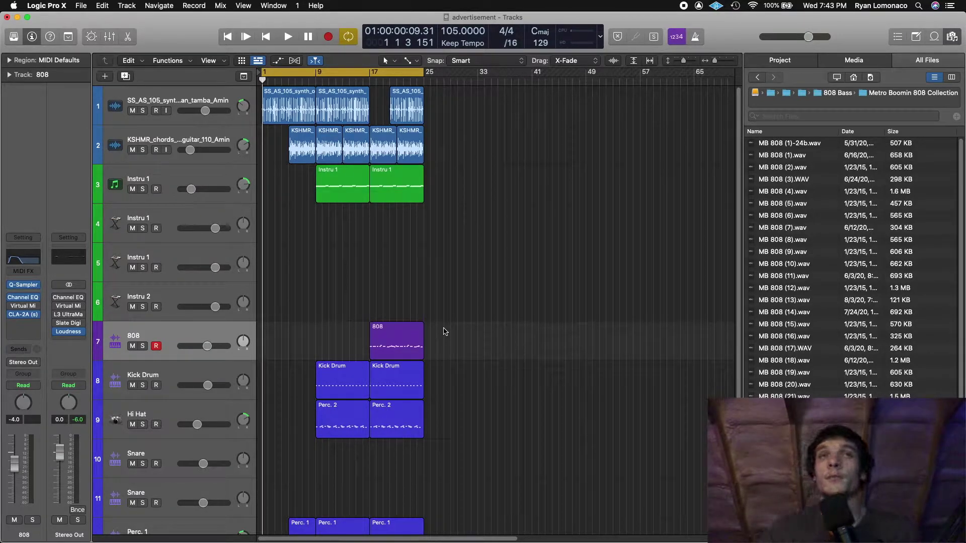
Mute every track that holds regions except the synth organ loop on track 1
left_click_drag(508, 249, 188, 149)
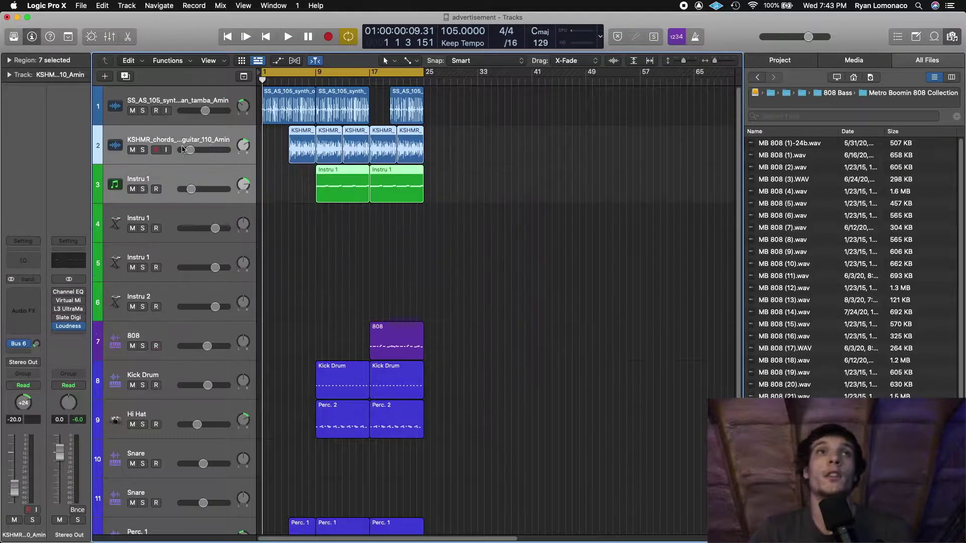
left_click(132, 151)
scroll(483, 396, "down", 5)
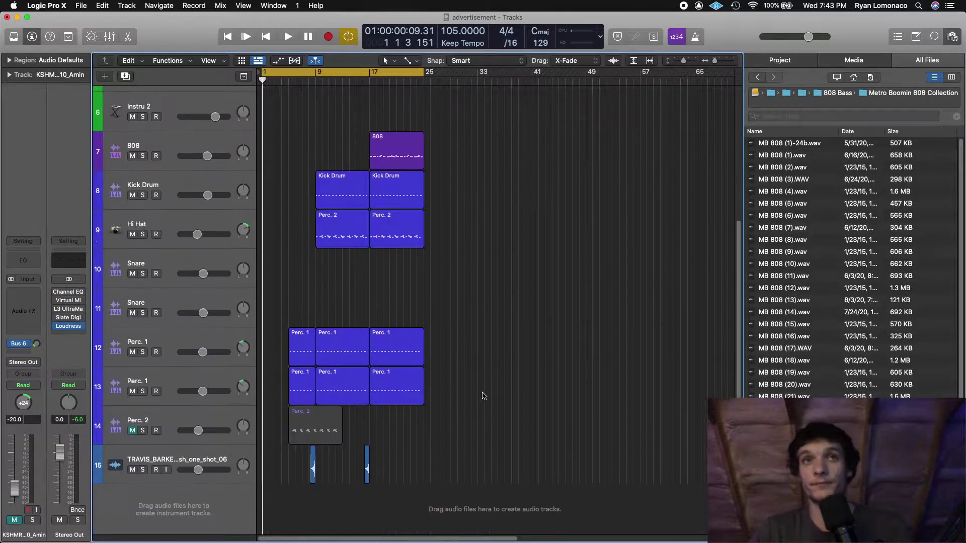
left_click_drag(504, 481, 262, 132)
left_click(133, 155)
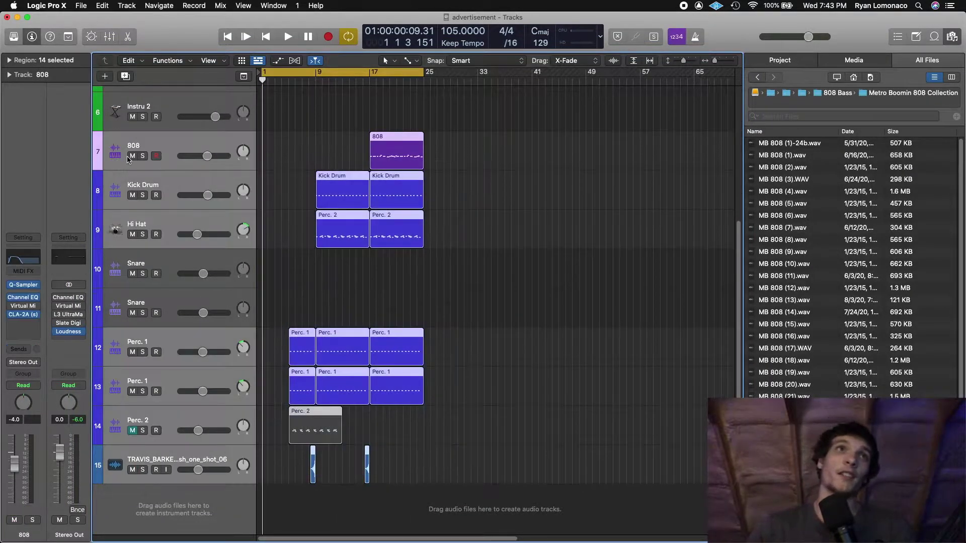
left_click(473, 262)
scroll(474, 263, "up", 5)
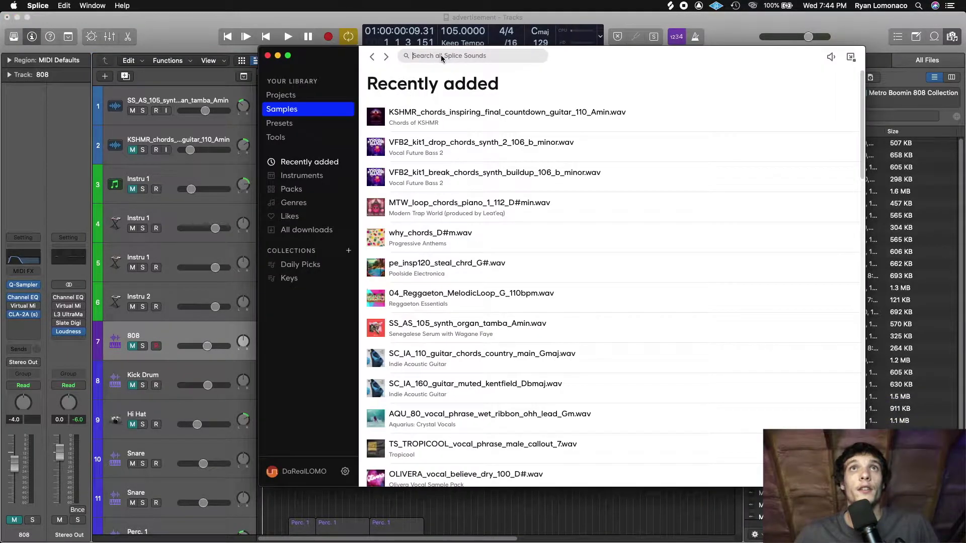
In Splice, open the Guitar samples under Instruments and filter them by the chords and acoustic tags
left_click_drag(617, 58, 565, 65)
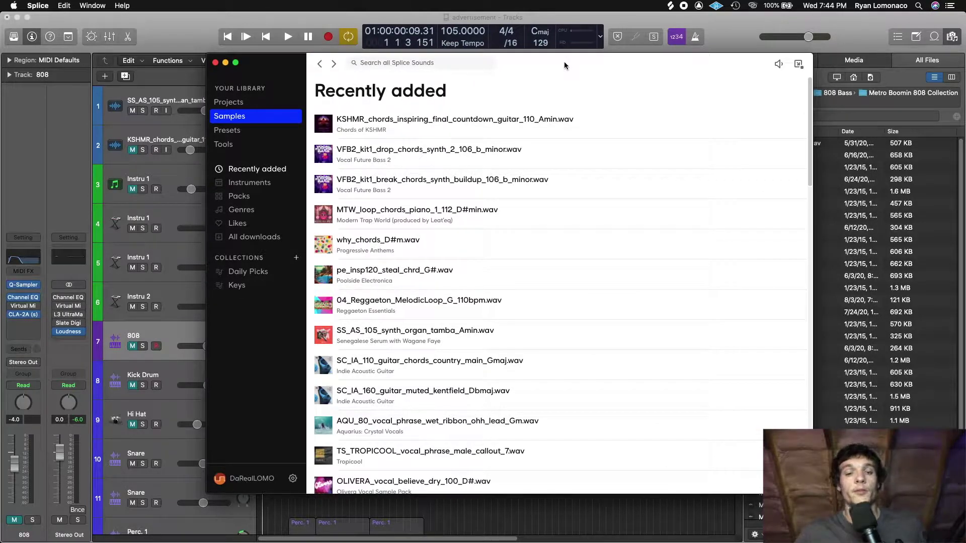
left_click(247, 183)
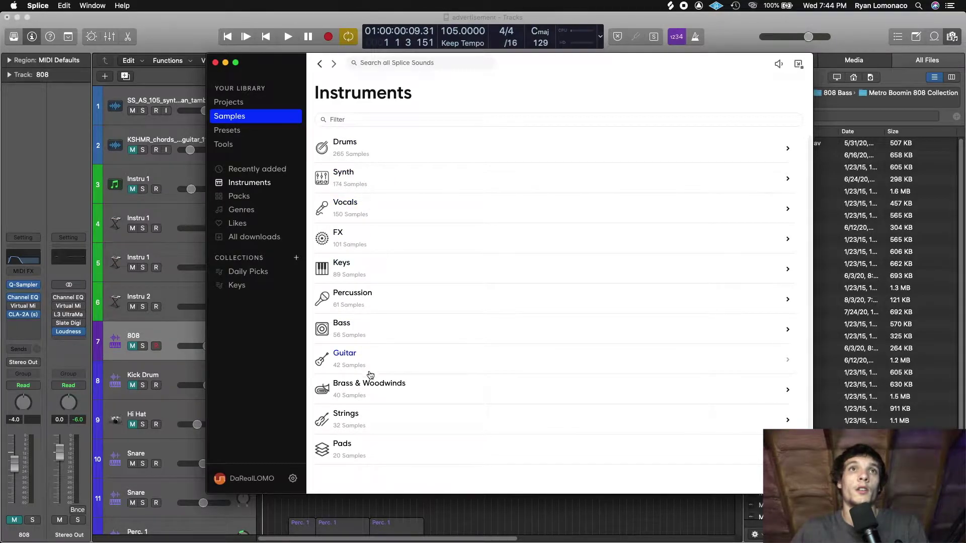
left_click(374, 366)
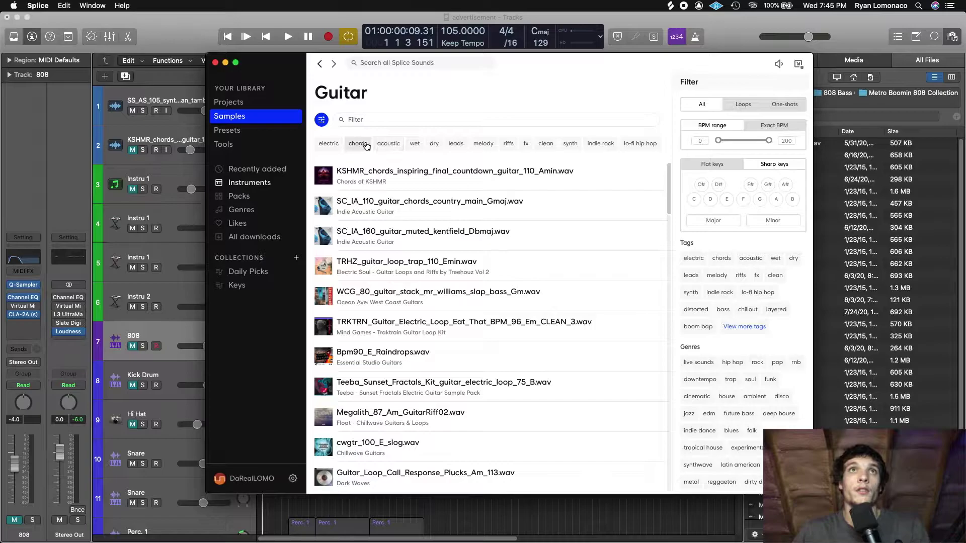
left_click(388, 144)
left_click(395, 144)
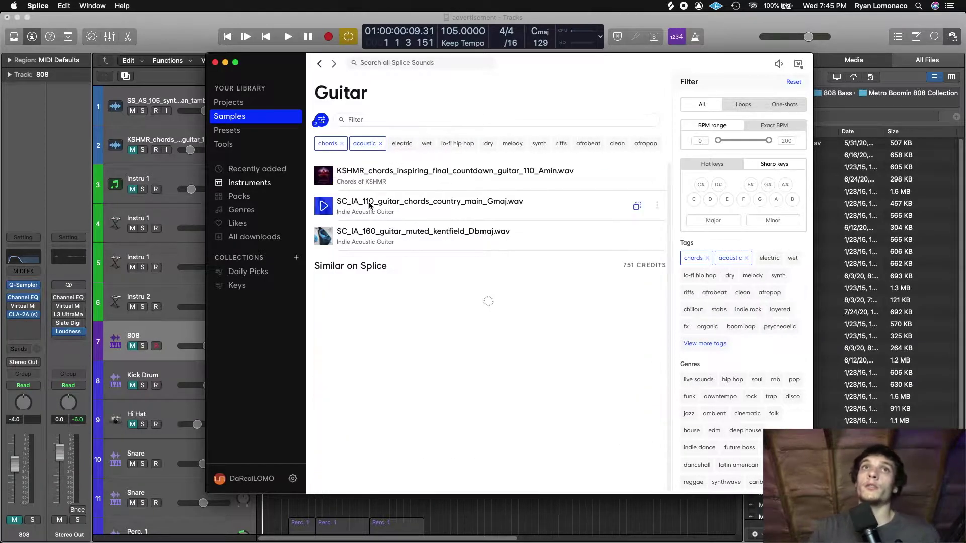
Audition the guitar samples SC_IA_160 muted kentfield, SC_IA_110 chords country main and KSHMR inspiring final countdown
left_click(340, 234)
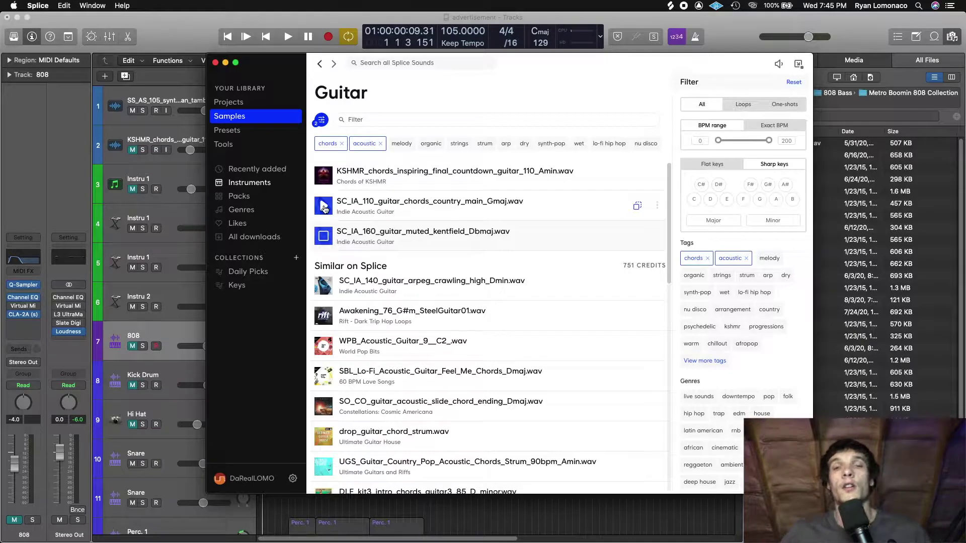
left_click(324, 205)
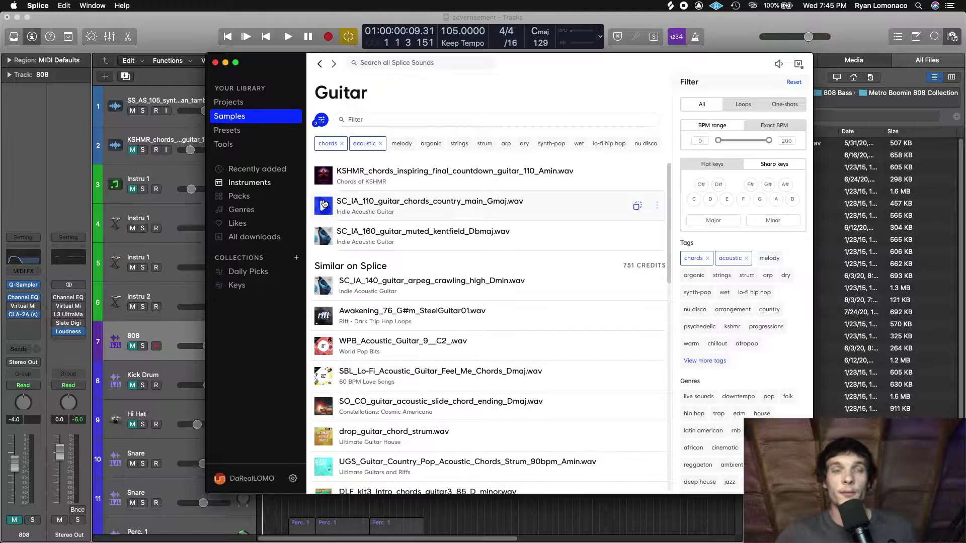
mouse_move(772, 68)
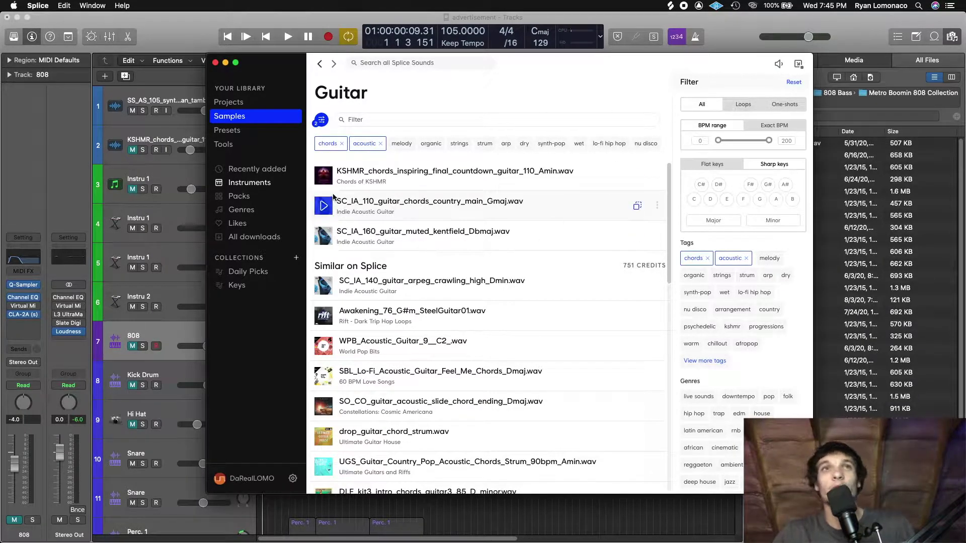
left_click(323, 181)
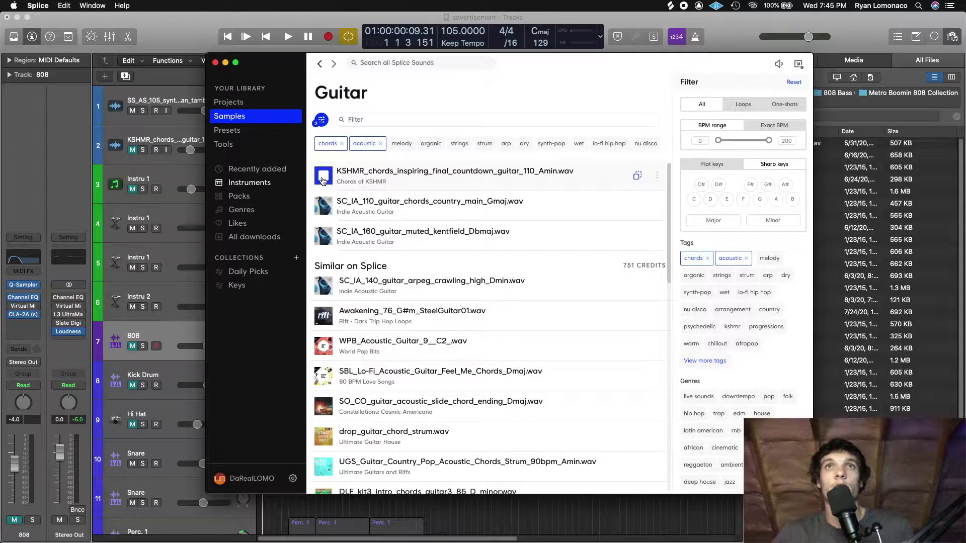
left_click(323, 181)
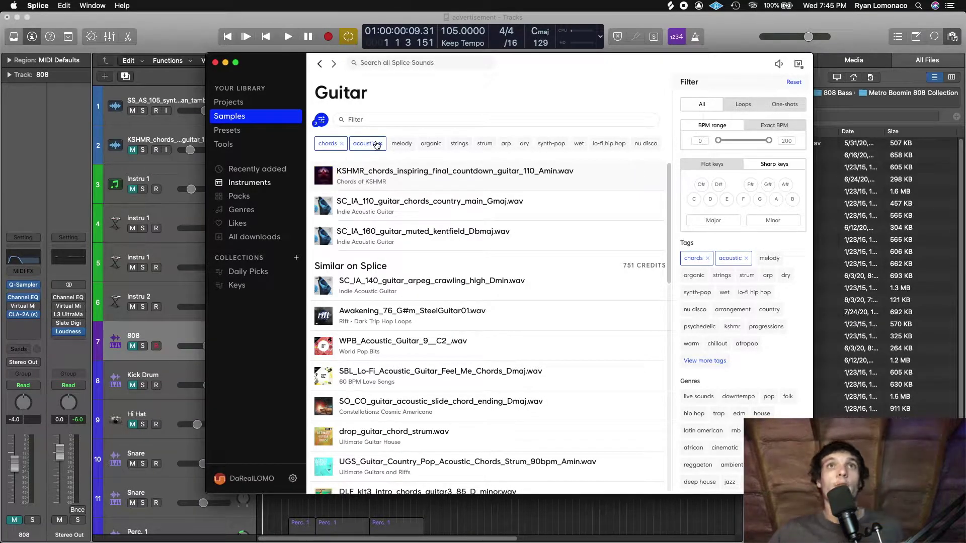
Clear the guitar tags and open the Synth samples, filtered by the chords tag and limited to loops
left_click(382, 144)
left_click(342, 144)
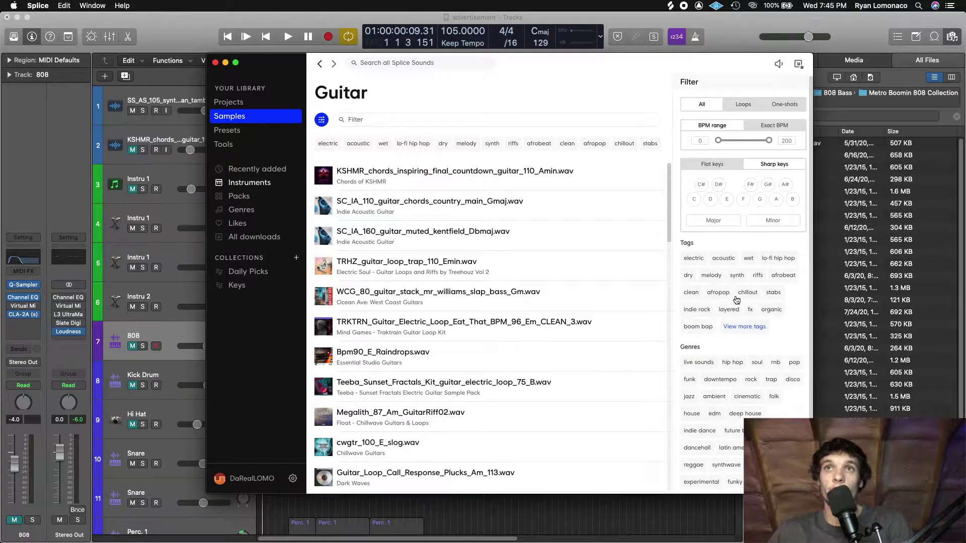
left_click(324, 64)
left_click(367, 179)
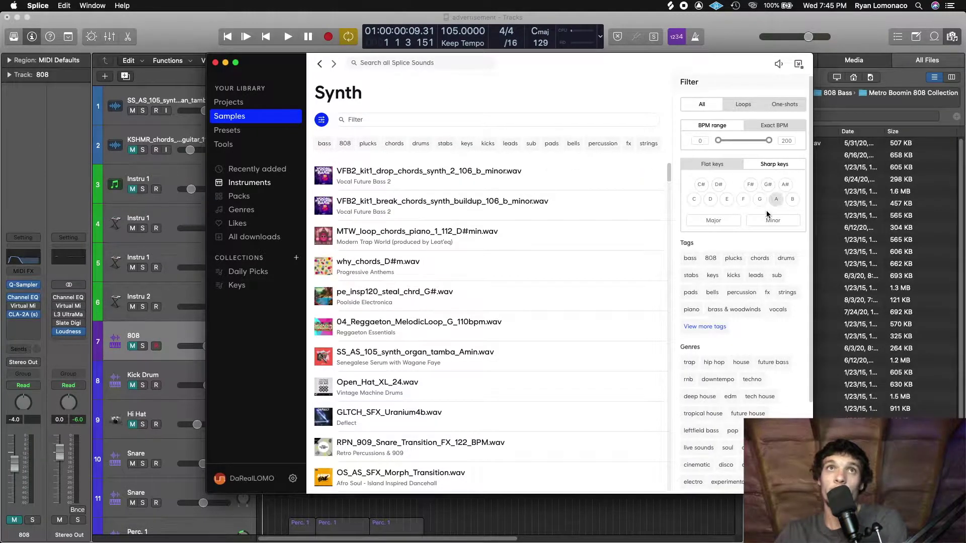
left_click(705, 327)
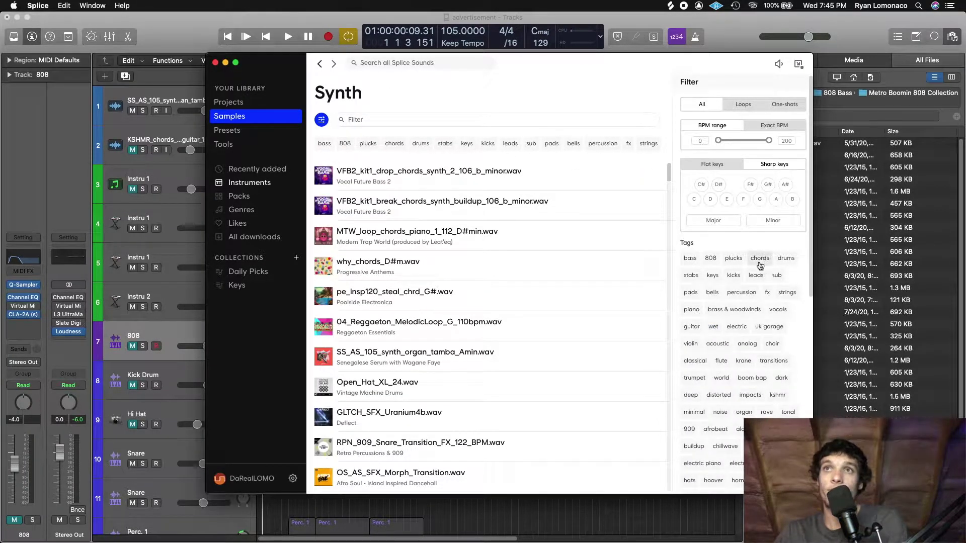
left_click(760, 258)
left_click(743, 105)
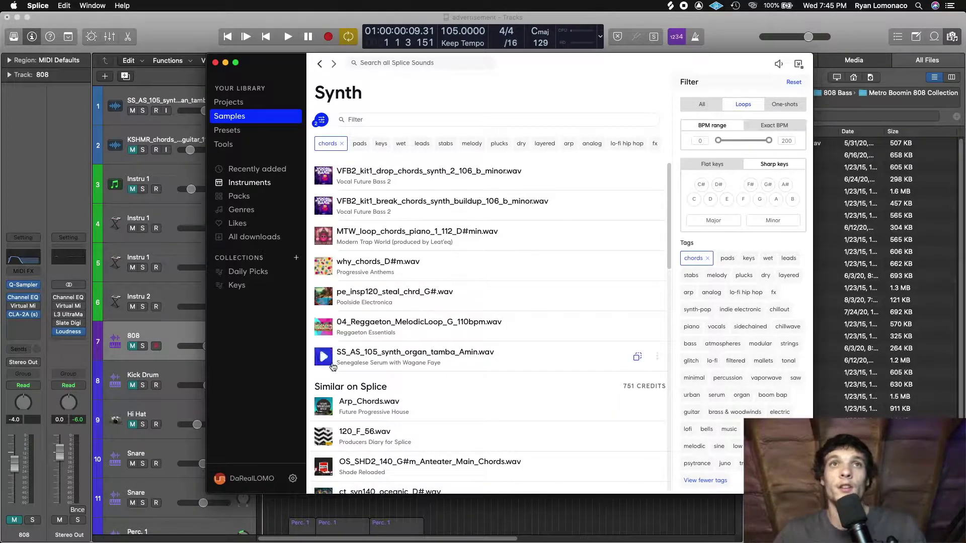
Audition the seven synth chord loops in the library, from VFB2_kit1_drop_chords_synth_2 to SS_AS_105_synth_organ_tamba_Amin
left_click(322, 362)
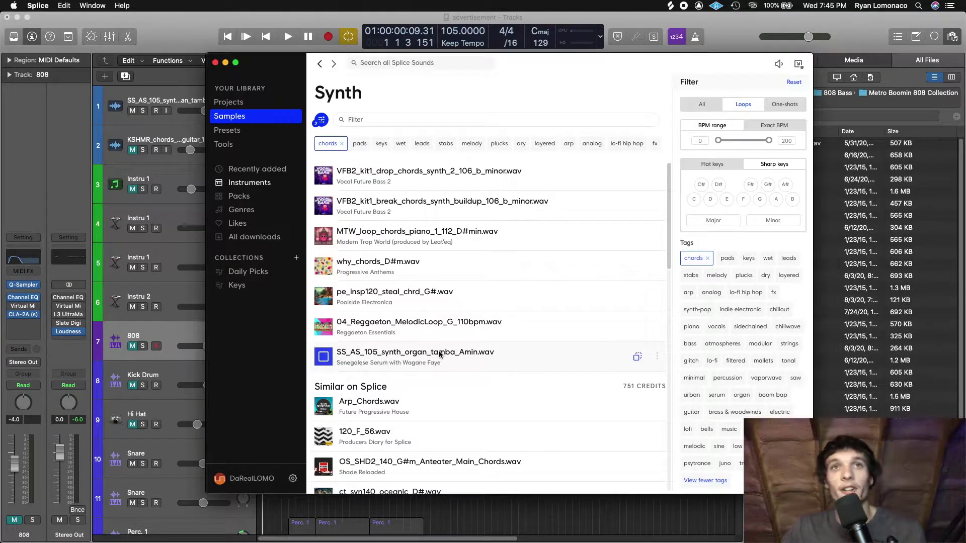
left_click(323, 326)
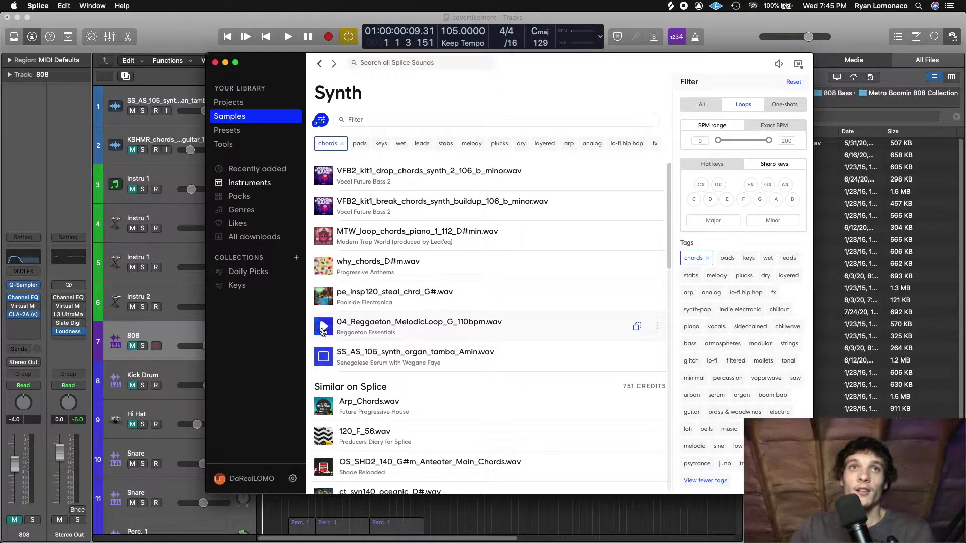
left_click(324, 298)
left_click(324, 268)
left_click(324, 239)
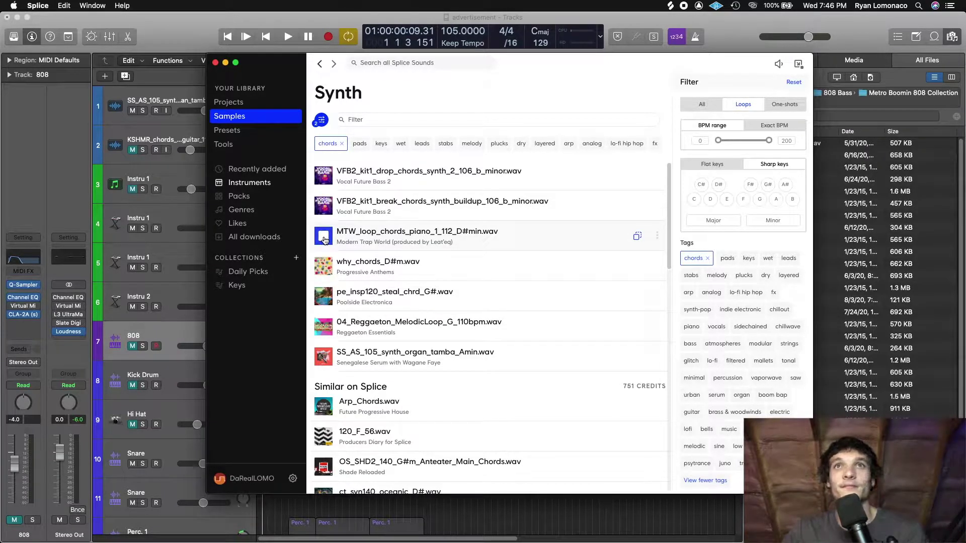
left_click(324, 206)
left_click(323, 180)
left_click(325, 180)
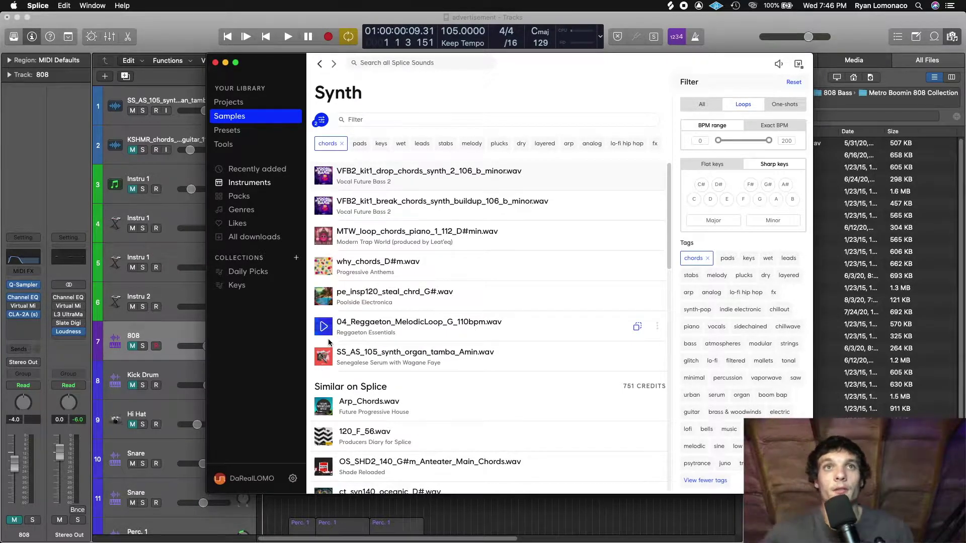
left_click(324, 356)
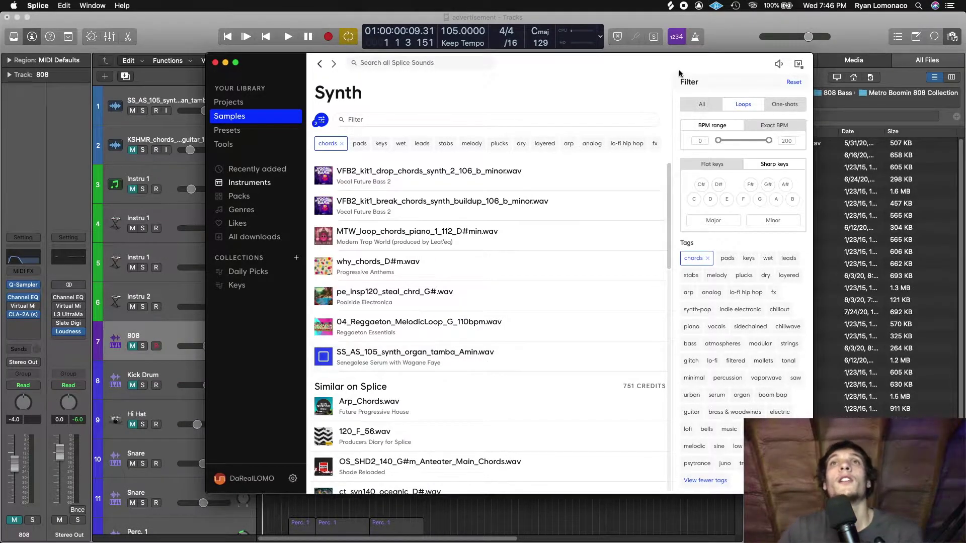
Switch back to Logic Pro and play the project from the start to hear the synth organ loop alone
left_click_drag(679, 73, 810, 105)
left_click(287, 36)
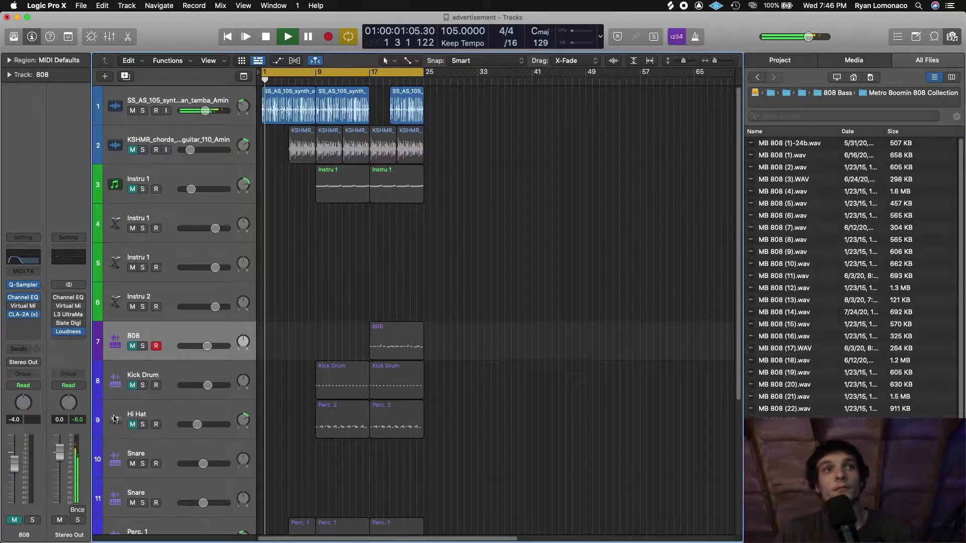
key("space")
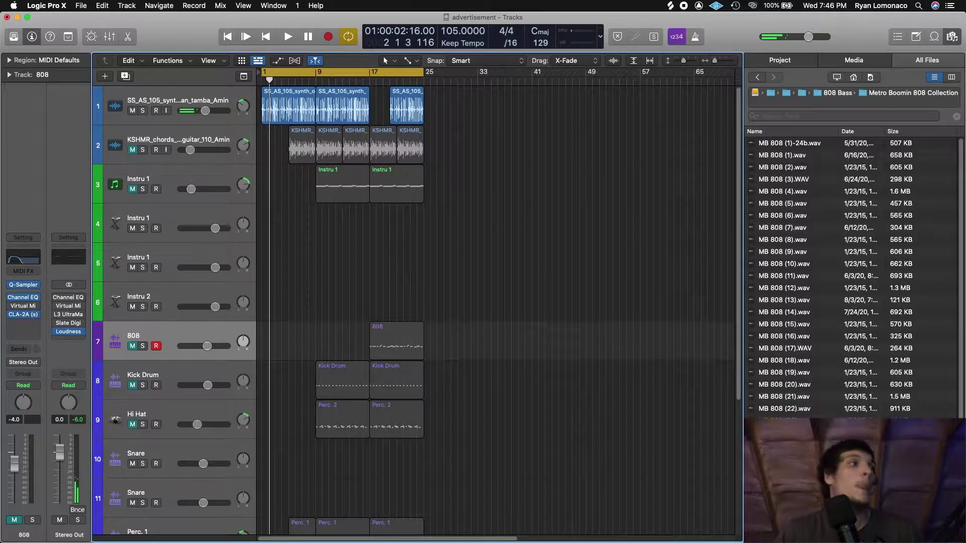
key("super+Tab")
left_click(456, 395)
key("super+Tab")
key("space")
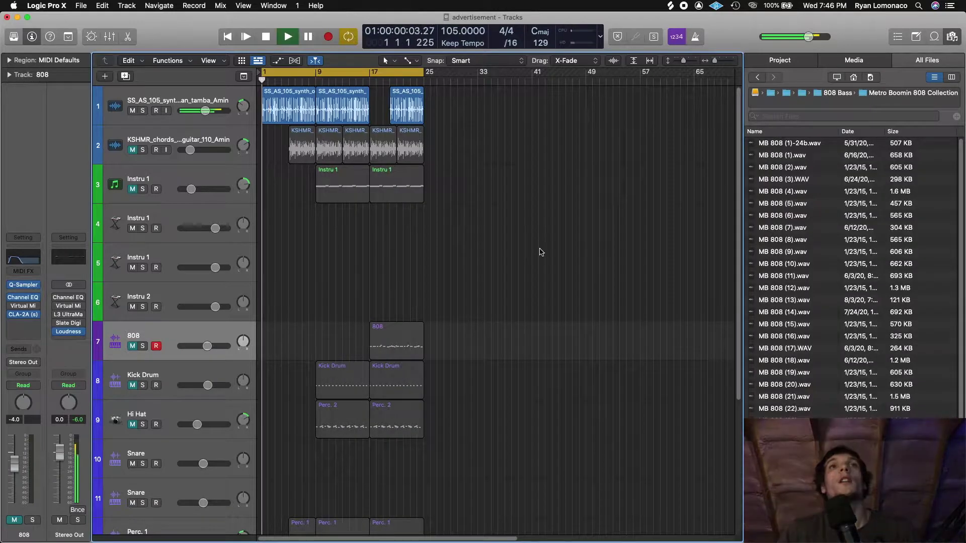
scroll(360, 324, "down", 3)
scroll(361, 317, "up", 3)
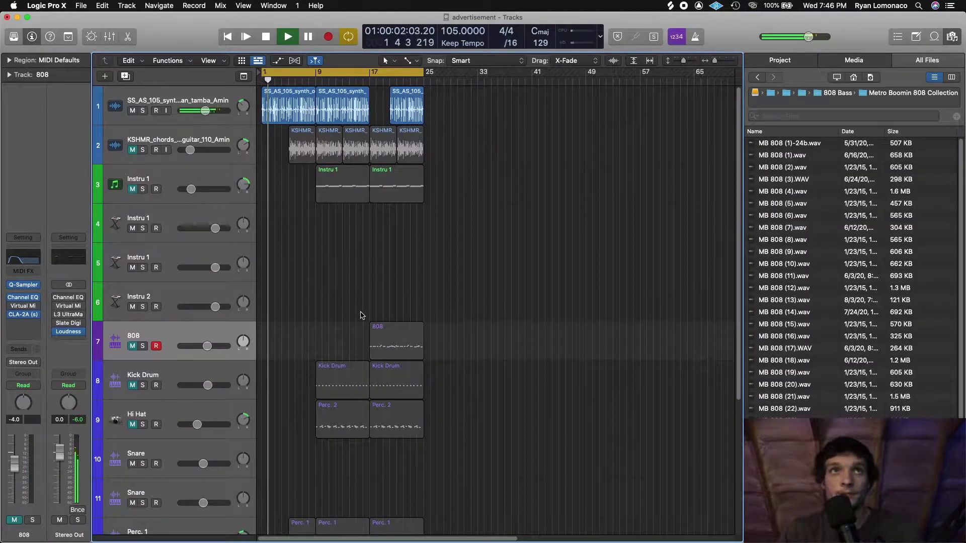
Unmute both Perc. 1 tracks, listen to them with the synth loop, and stop playback
scroll(361, 315, "down", 5)
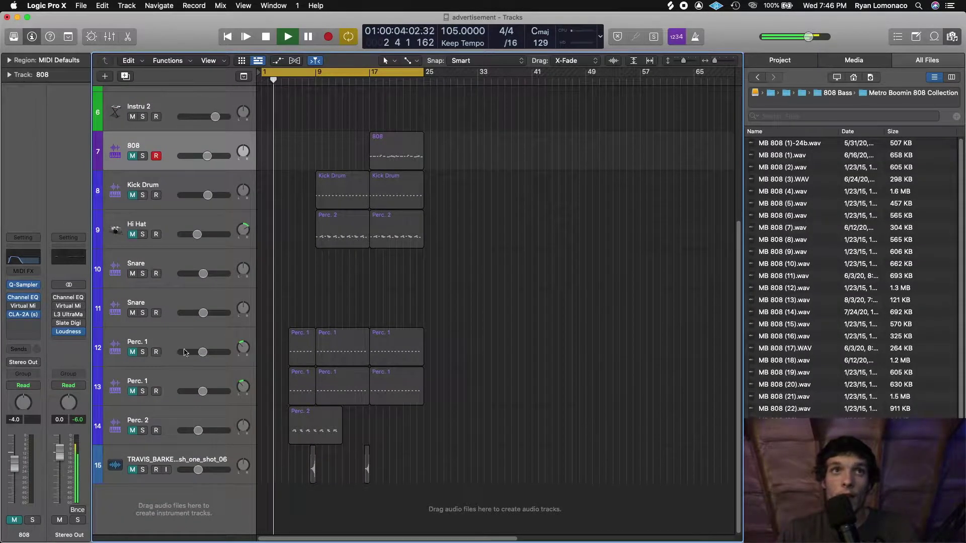
left_click(133, 352)
left_click(133, 392)
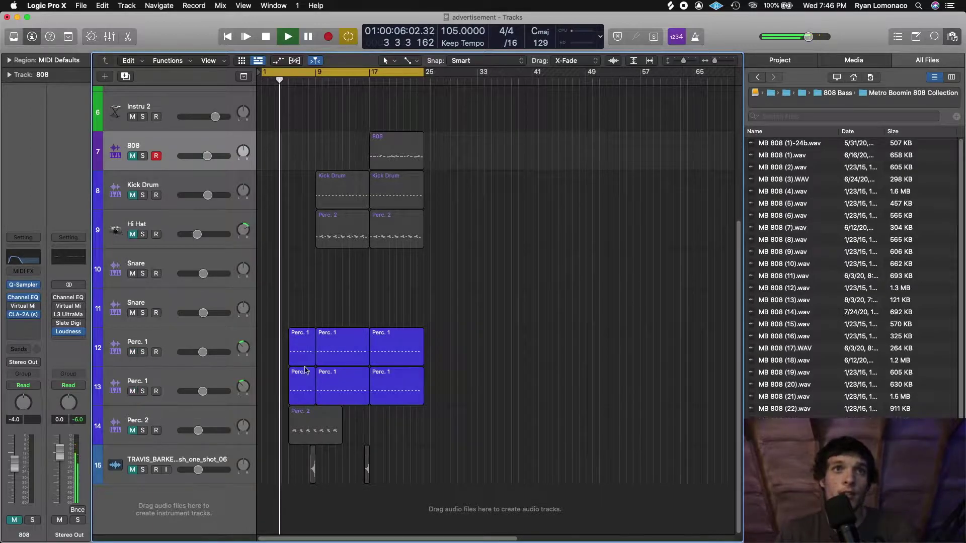
left_click(171, 347)
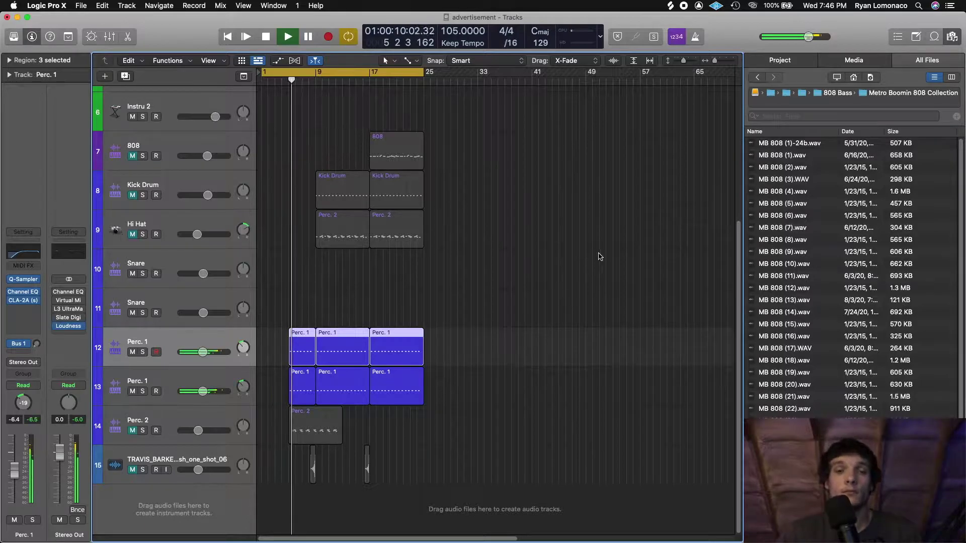
scroll(405, 296, "up", 5)
scroll(405, 295, "down", 6)
scroll(214, 280, "up", 5)
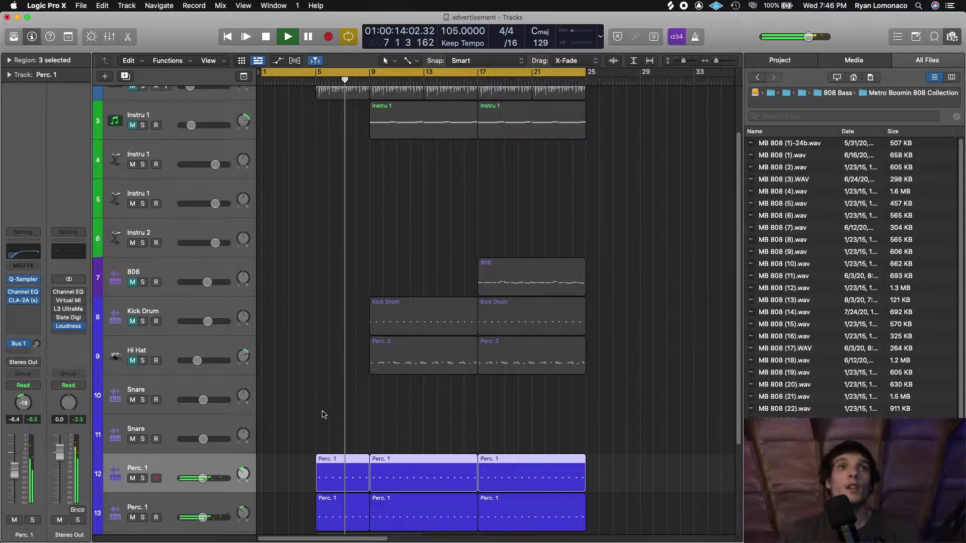
scroll(323, 414, "down", 5)
key("space")
Solo the Perc. 1 track 13 and play it back from bar 5
left_click(177, 381)
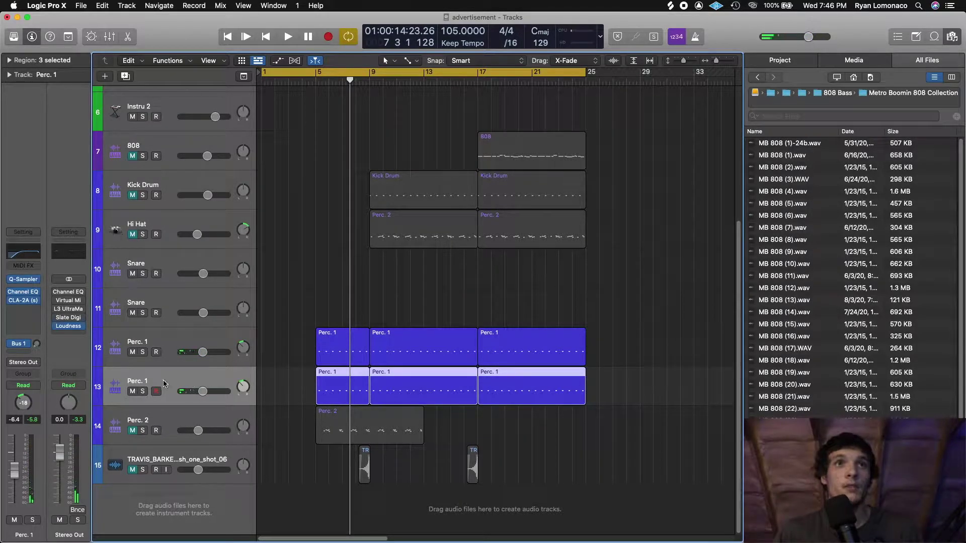
left_click(142, 391)
key("space")
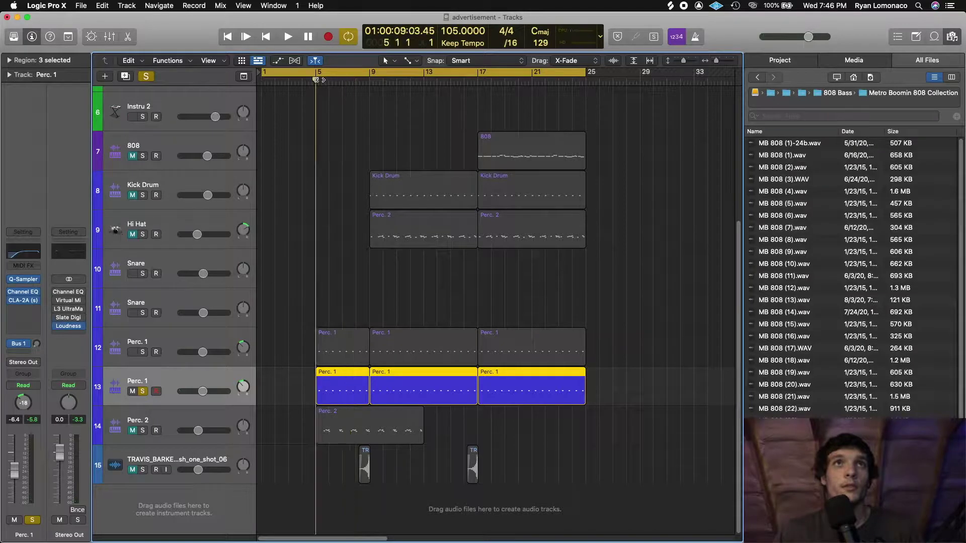
key("space")
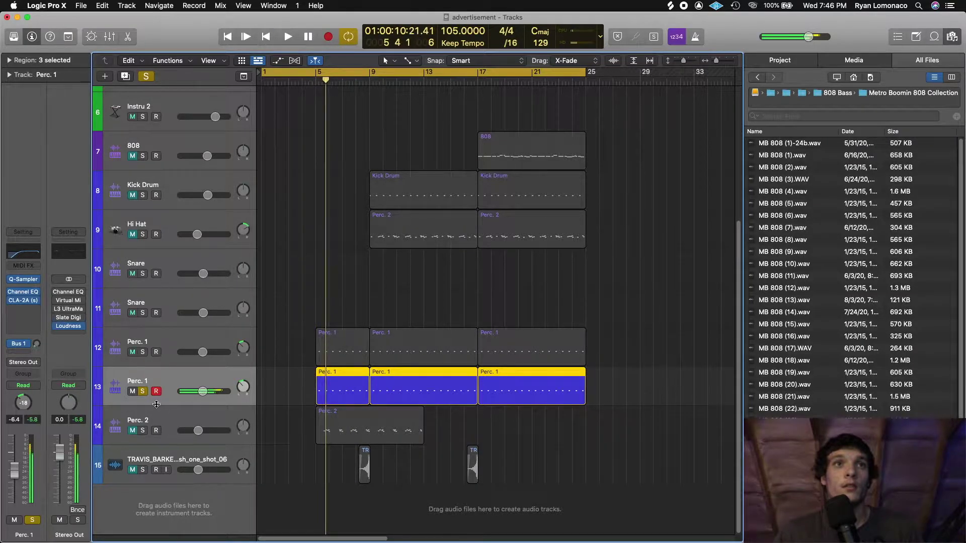
Unsolo track 13, solo the Perc. 1 track 12, and play it back
left_click(143, 392)
left_click(143, 352)
key("space")
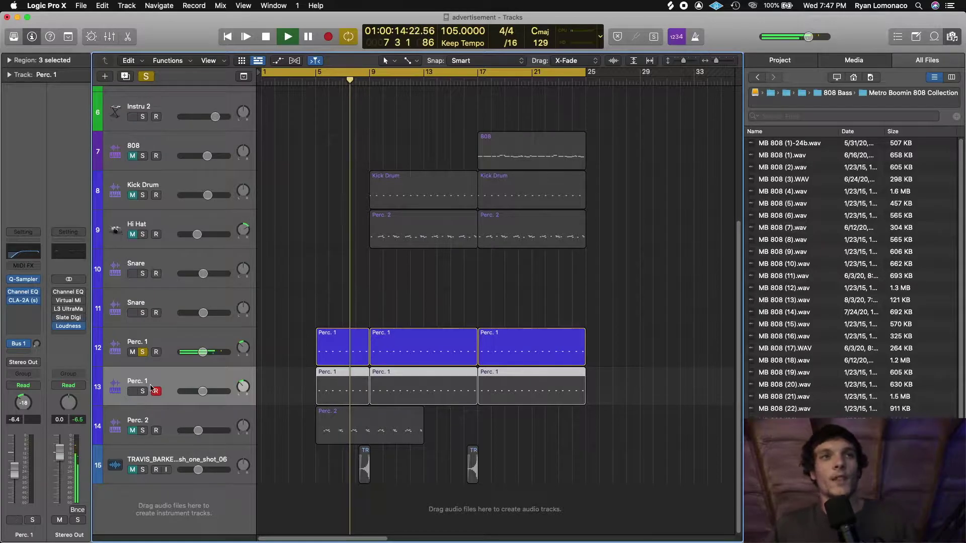
scroll(397, 416, "up", 3)
scroll(395, 416, "down", 3)
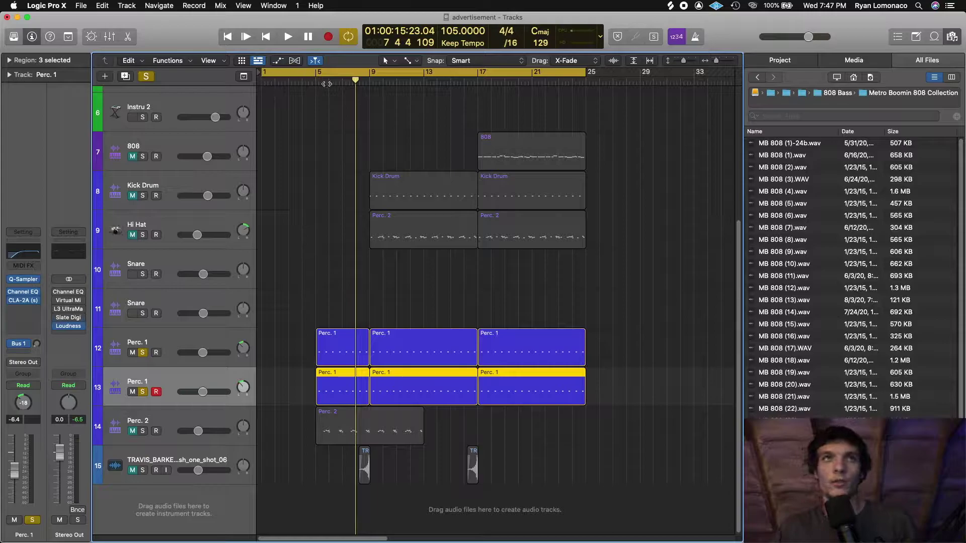
Play the two soloed Perc. 1 tracks together from bar 5 and unsolo both tracks
key("shift+space")
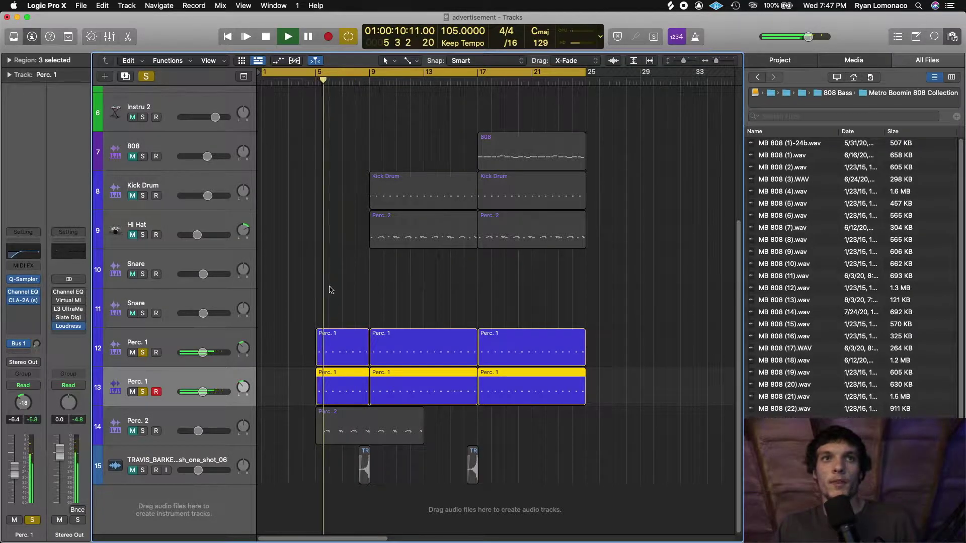
left_click(143, 352)
left_click(143, 393)
Play the full mix from bar 5 to hear both Perc. 1 tracks against the synth organ loop
key("space")
scroll(326, 230, "up", 5)
scroll(327, 231, "down", 5)
scroll(326, 231, "up", 5)
scroll(326, 231, "down", 5)
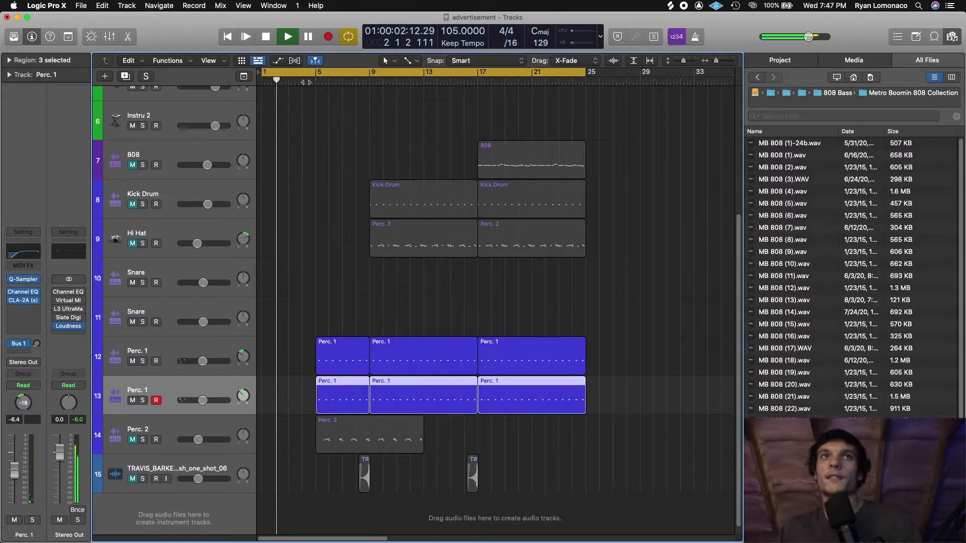
left_click(315, 82)
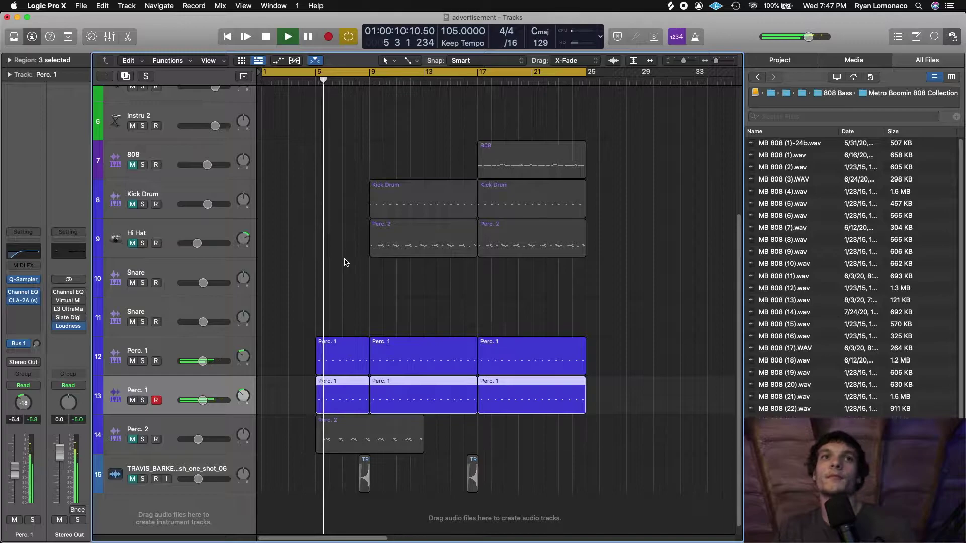
left_click(371, 295)
scroll(383, 322, "down", 1)
scroll(385, 328, "up", 2)
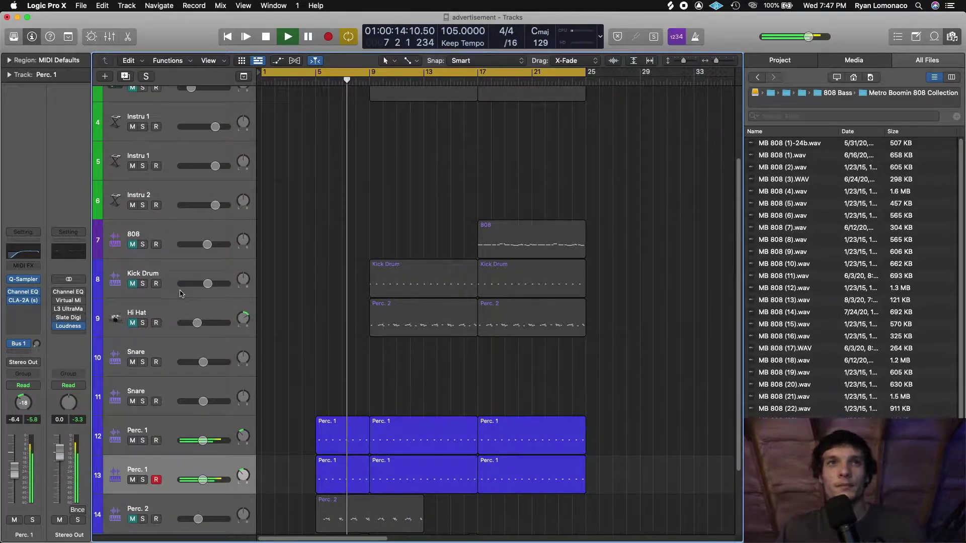
Unmute the Kick Drum track during playback and select its first region at bar 9
left_click(132, 284)
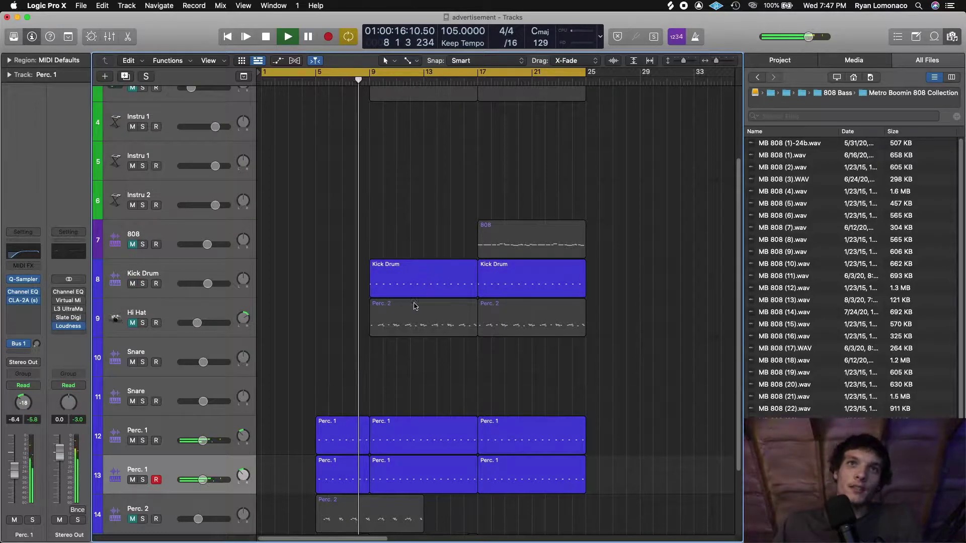
scroll(443, 390, "up", 3)
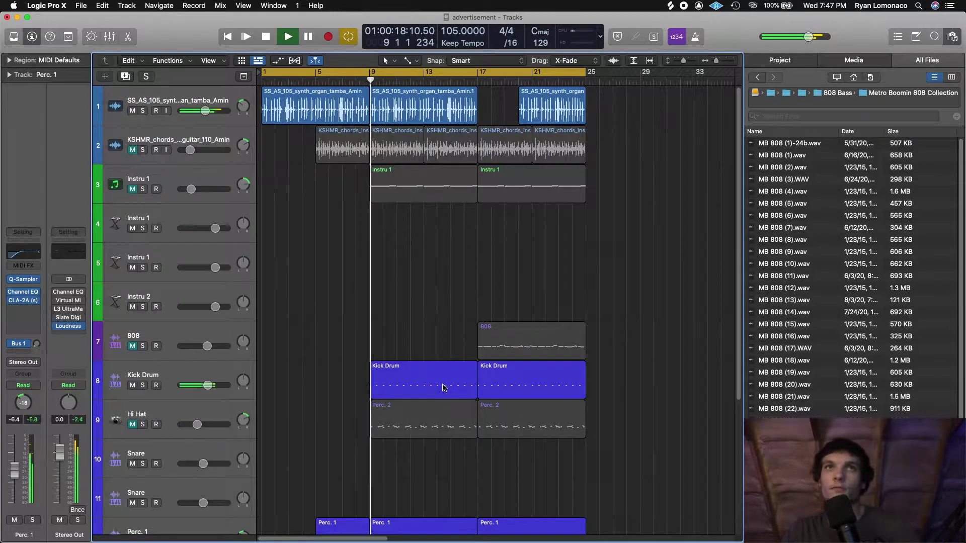
scroll(440, 394, "down", 5)
scroll(439, 395, "up", 3)
left_click(423, 309)
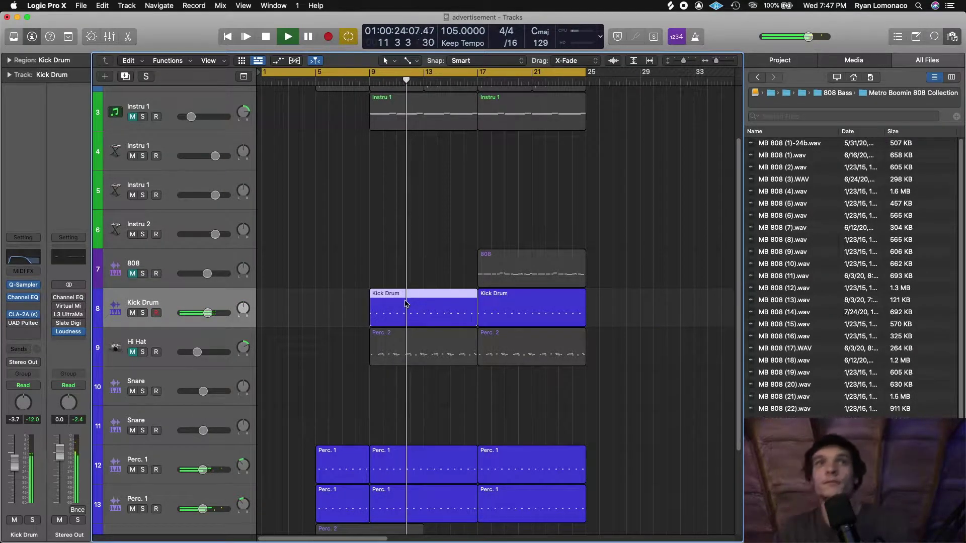
Examine the note pattern of the first Kick Drum region in the Piano Roll and close the editor
double_click(406, 304)
left_click_drag(724, 237, 719, 234)
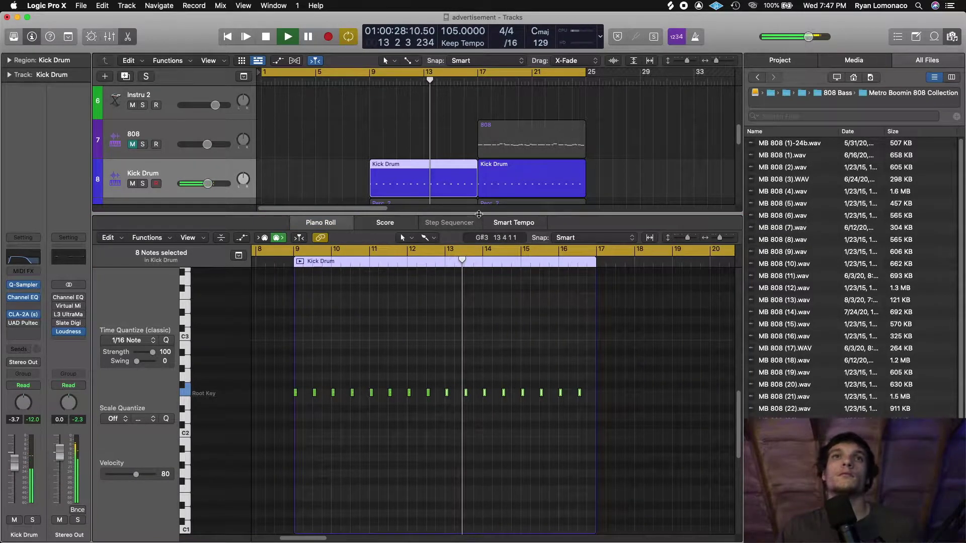
key("e")
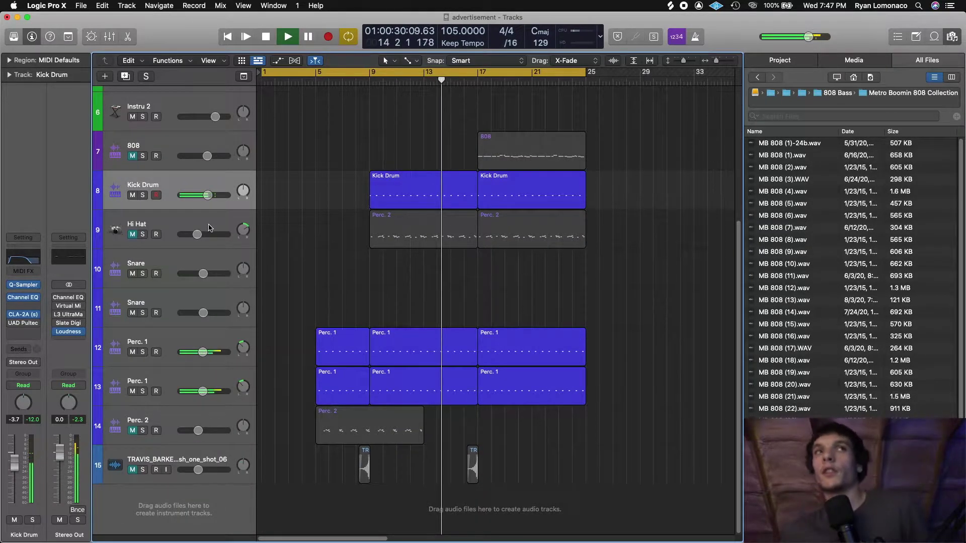
Select the Hi Hat track and unmute it while the project plays
key("Down")
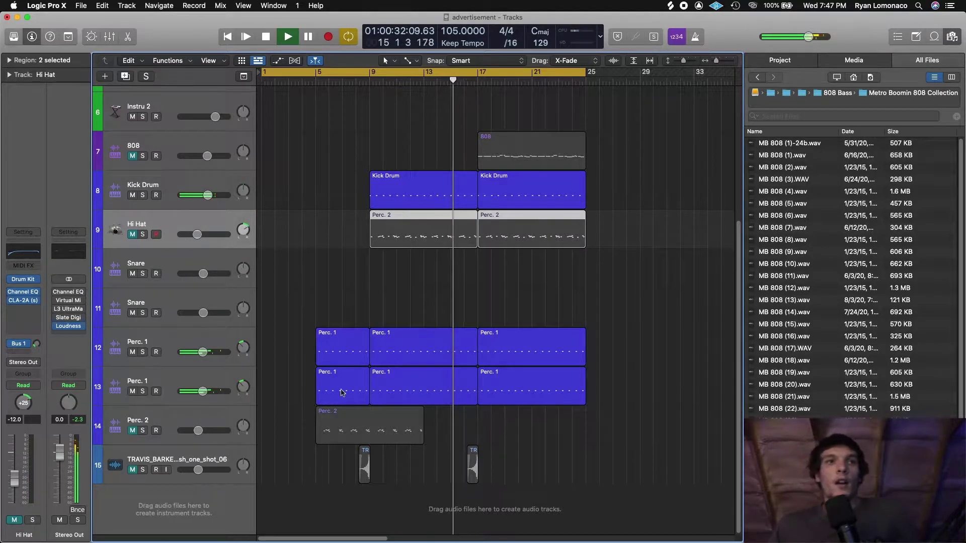
left_click(543, 426)
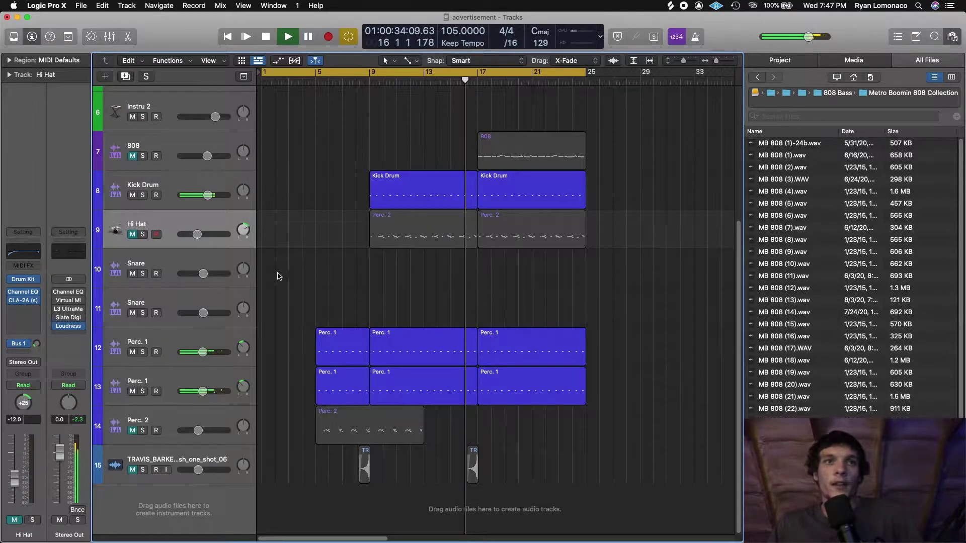
left_click(132, 235)
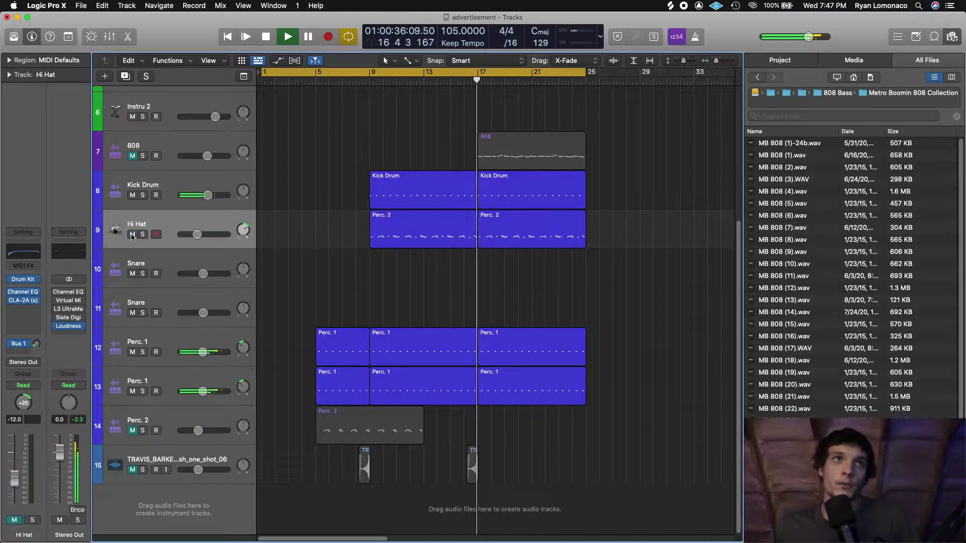
Open the Hi Hat track's first Perc. 2 region in the Piano Roll to examine its tom and rimshot notes
left_click(451, 237)
double_click(452, 237)
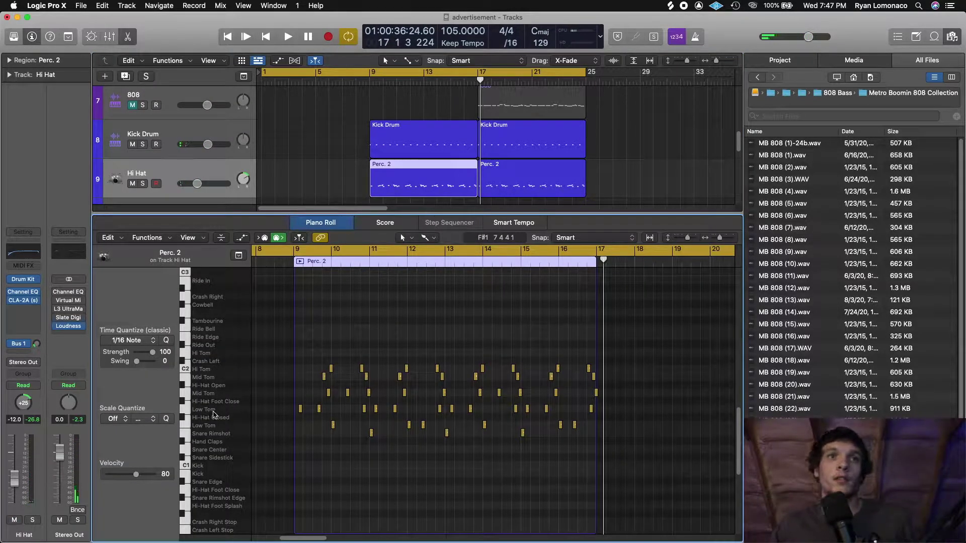
left_click_drag(720, 238, 721, 240)
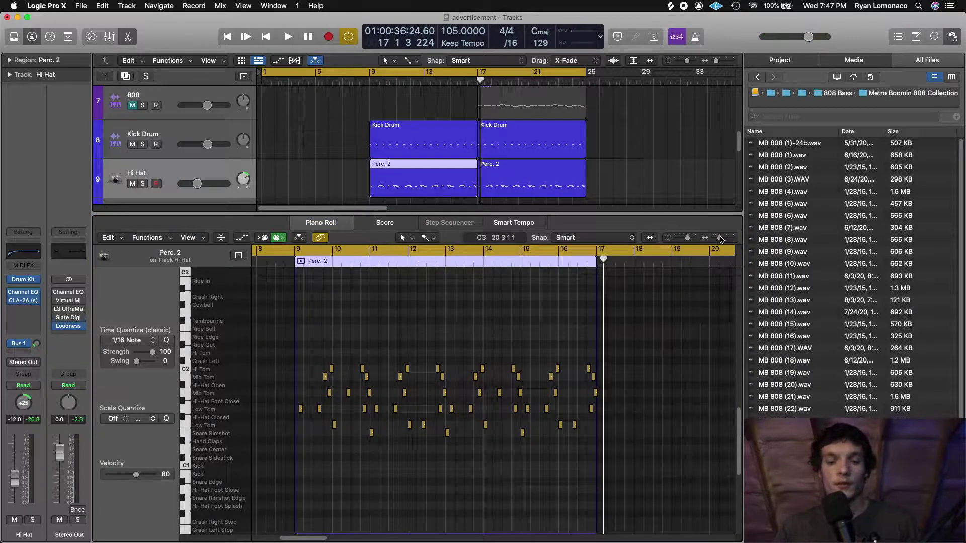
Audition the Hi Hat track's drum kit sounds with Musical Typing and the Low Tom key, then close the typing keyboard
key("super+k")
left_click_drag(332, 23, 593, 90)
left_click(187, 410)
key("z")
key("g")
key("j")
key("k")
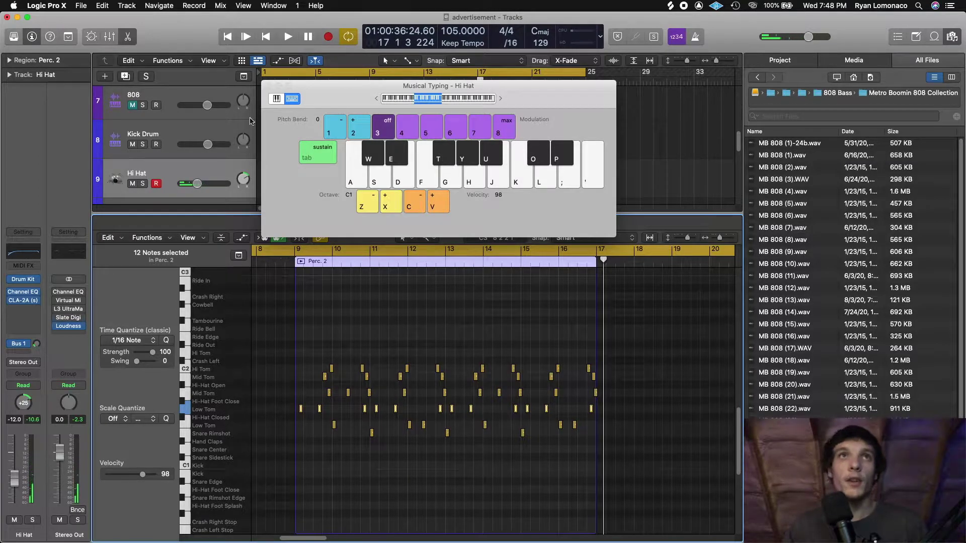
left_click(268, 87)
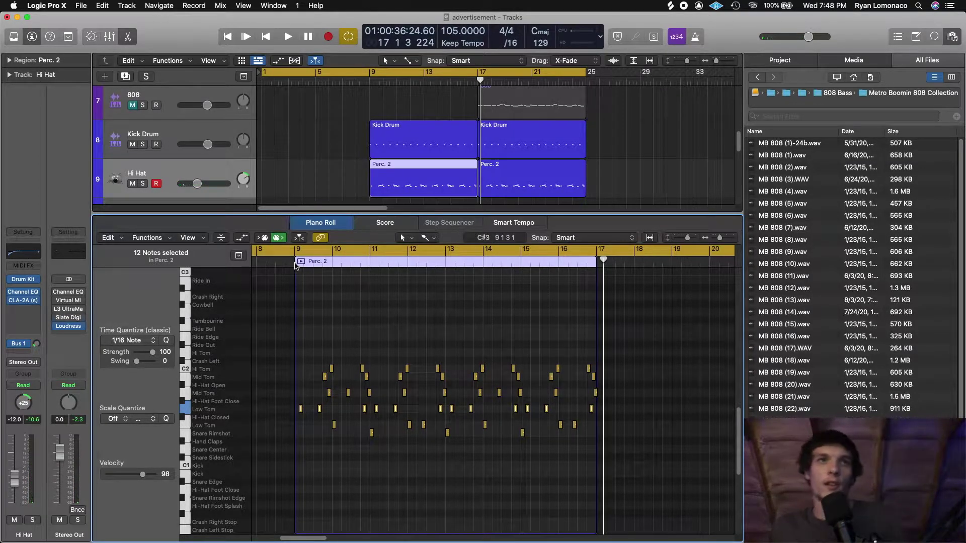
Play the Perc. 2 region from bar 9 while following its notes, and collapse the Piano Roll
key("shift+space")
left_click(360, 333)
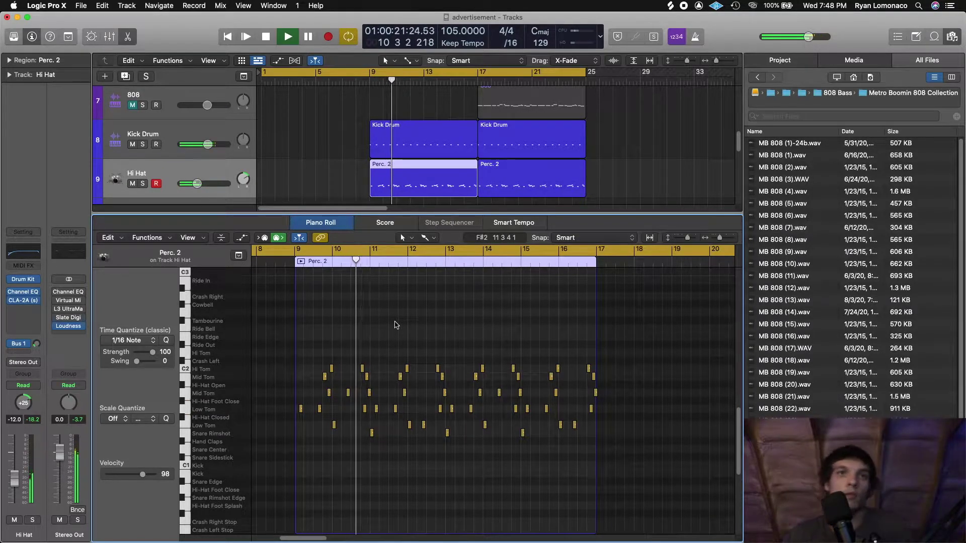
left_click_drag(452, 216, 444, 537)
left_click(448, 258)
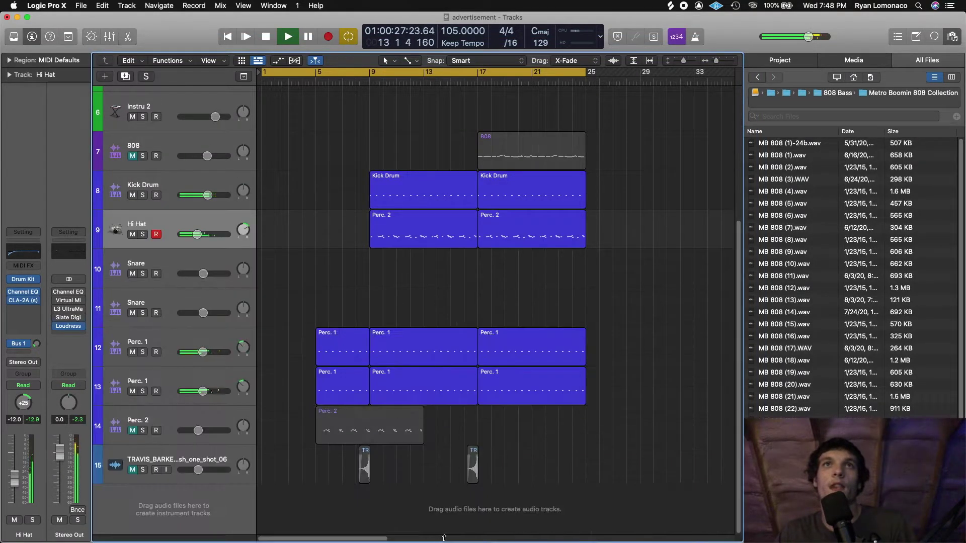
Reopen the first Perc. 2 region's notes during playback, close the editor, and look over the upper tracks
key("e")
left_click(447, 237)
scroll(511, 469, "down", 3)
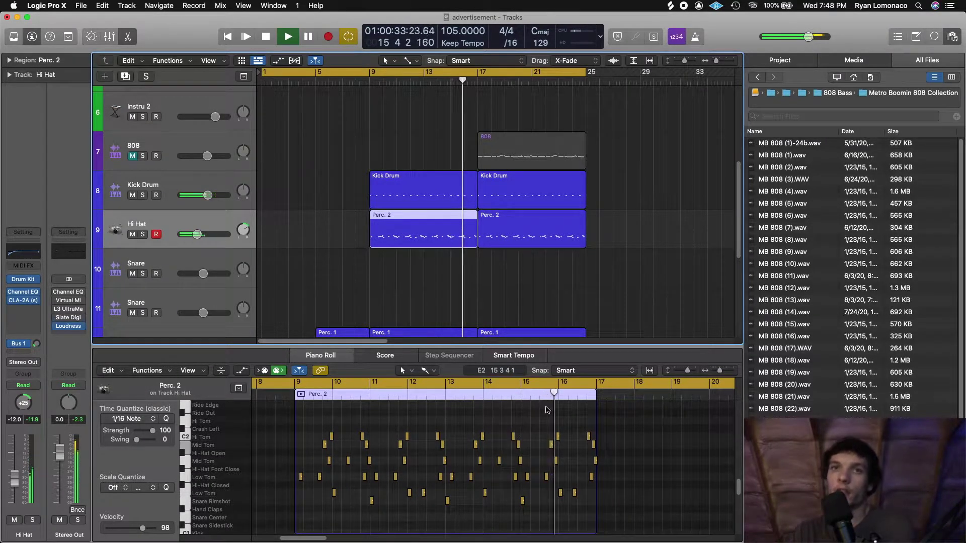
key("e")
left_click(637, 279)
scroll(587, 280, "up", 5)
scroll(514, 271, "up", 2)
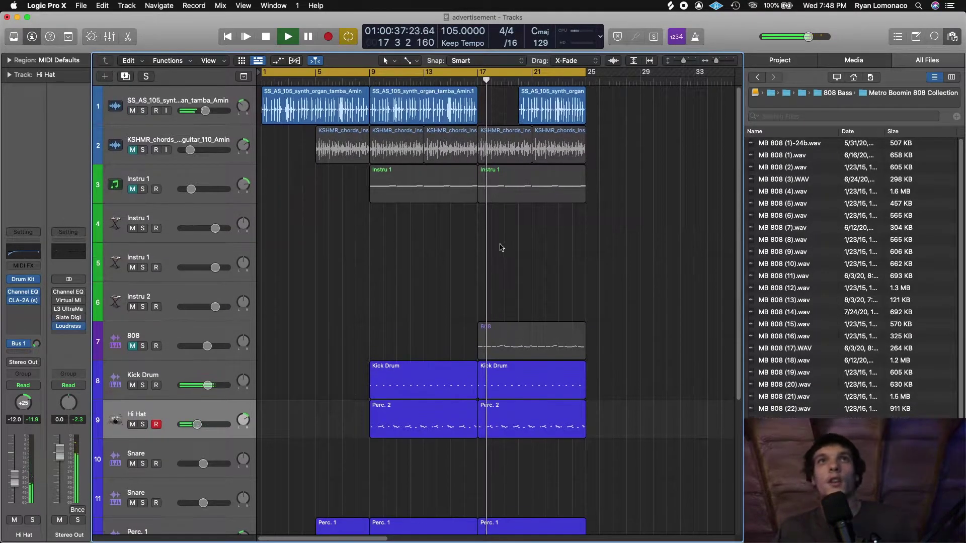
Stop playback, return to the project start, and unmute Instru 1 track 3 while keeping the KSHMR guitar chords track muted
key("space")
key("Return")
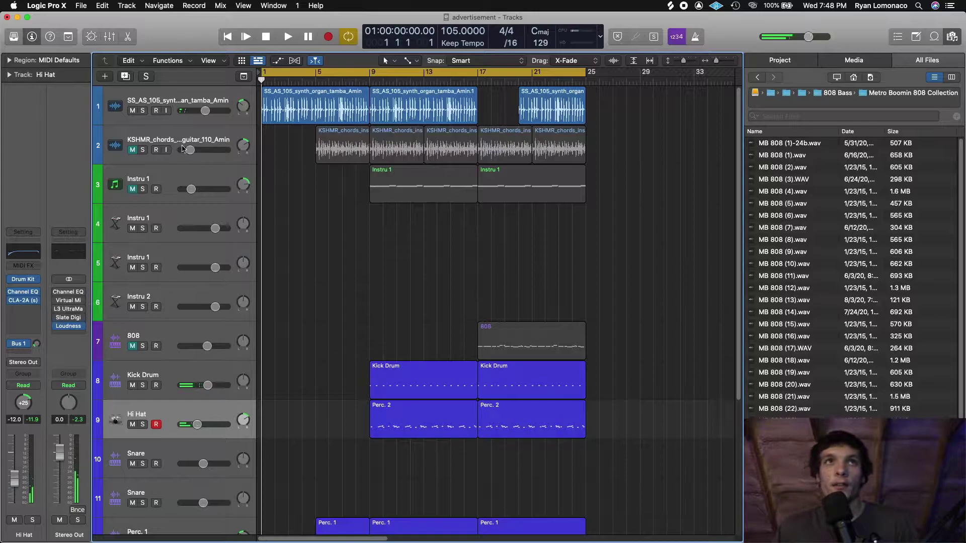
left_click(133, 151)
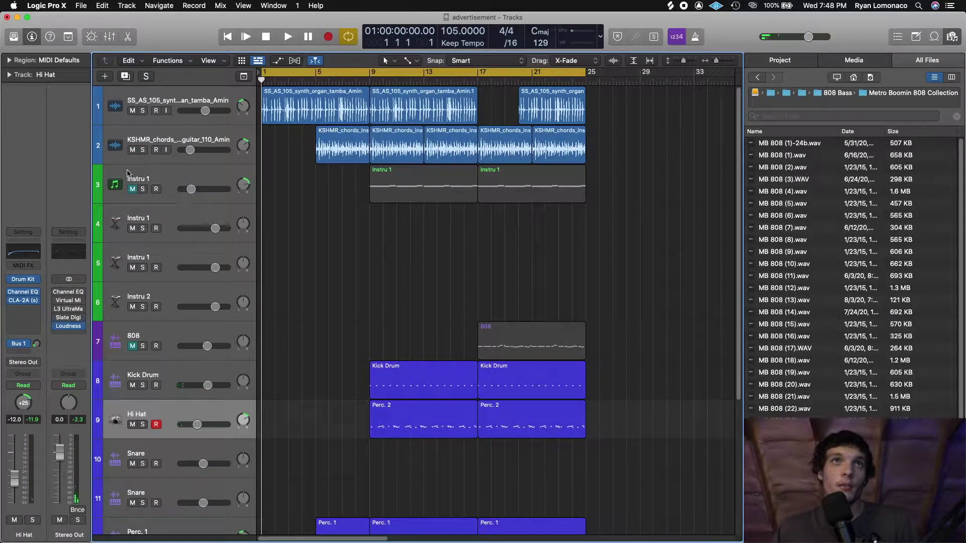
left_click(132, 150)
left_click(133, 190)
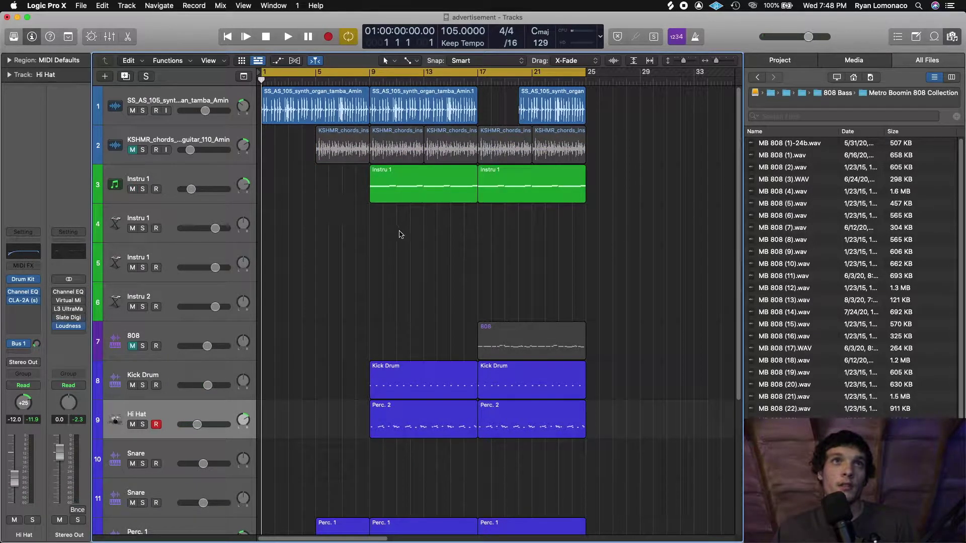
Browse the factory presets of the Element synth on Instru 1 track 4, including Arpeggiators E1, and close the plug-in
left_click(229, 200)
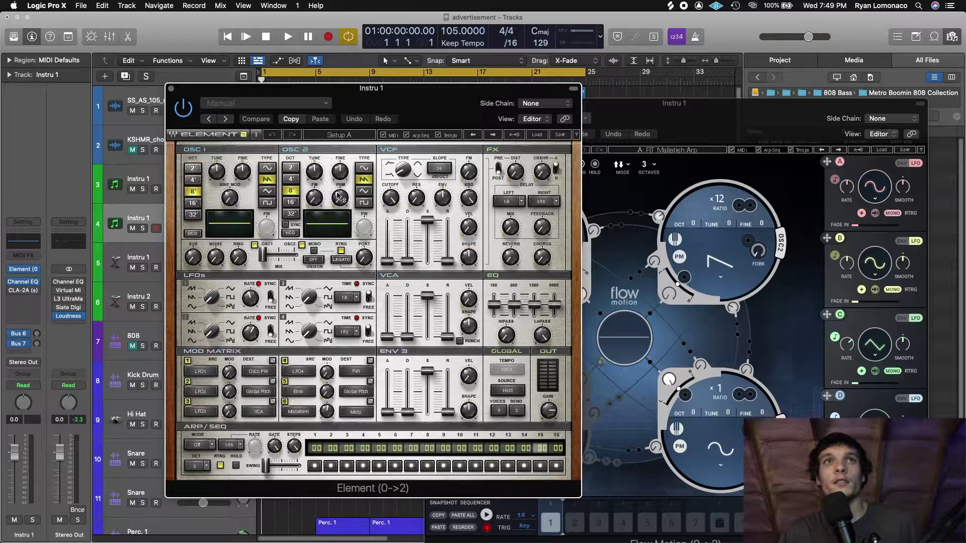
left_click(538, 135)
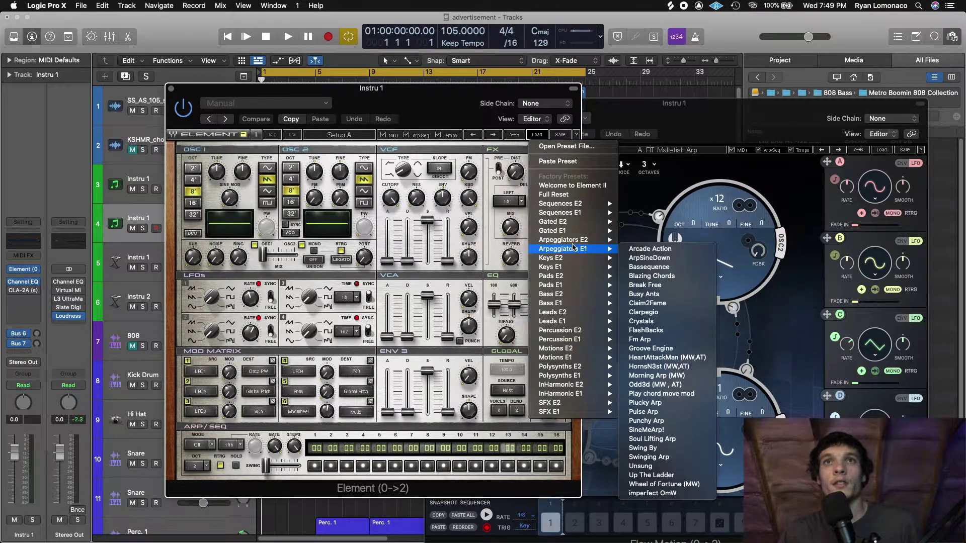
left_click(288, 89)
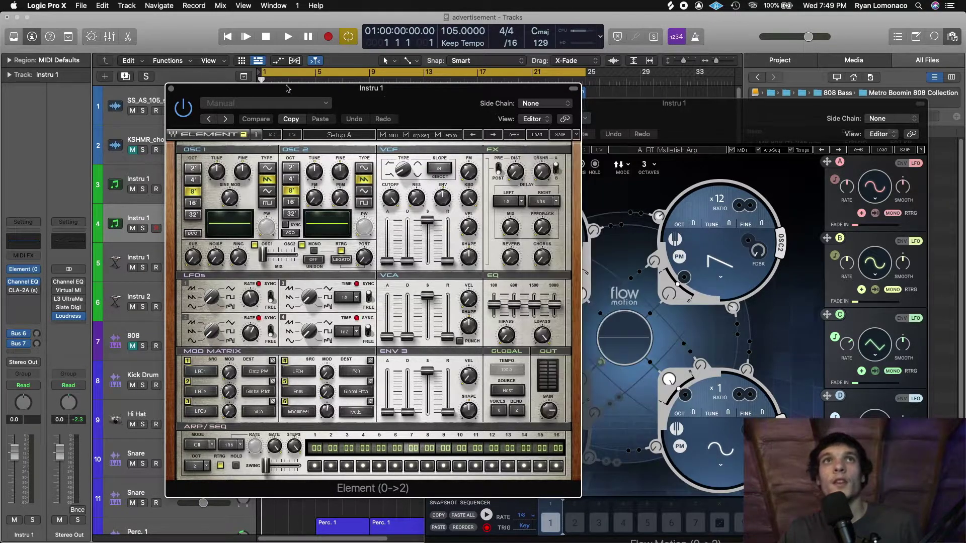
left_click(171, 89)
View the Flow Motion synth with the RT Malletish Arp preset, select Instru 1 track 3, and close the plug-in window
left_click_drag(654, 103, 570, 84)
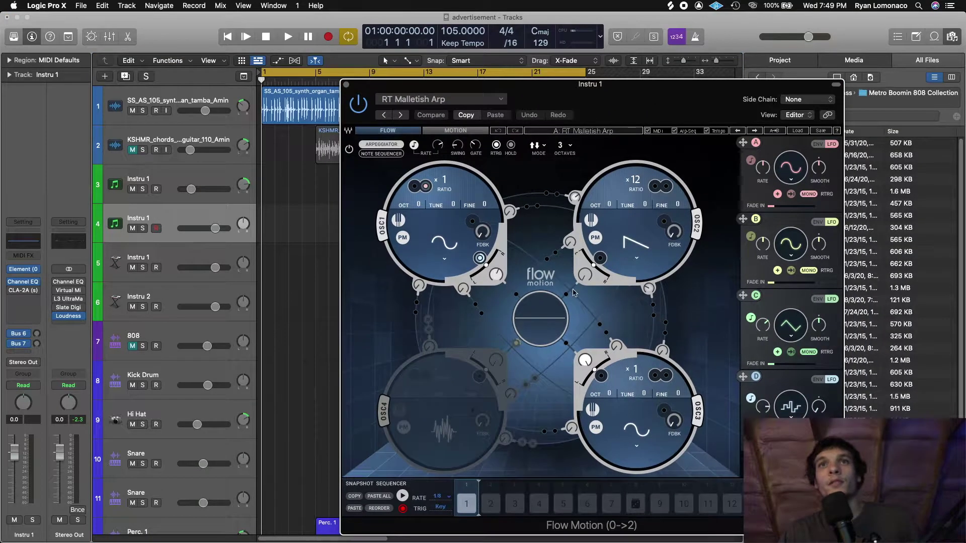
left_click(204, 179)
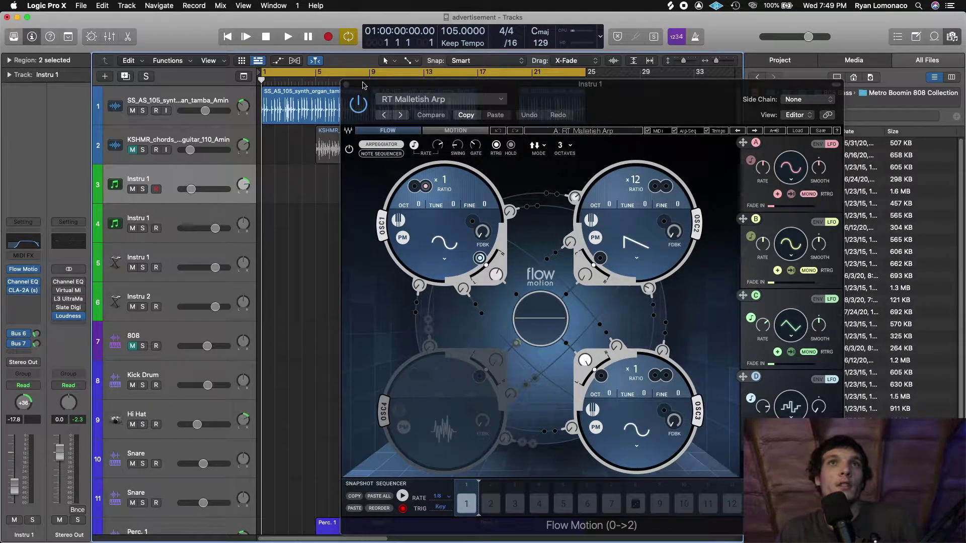
left_click(347, 85)
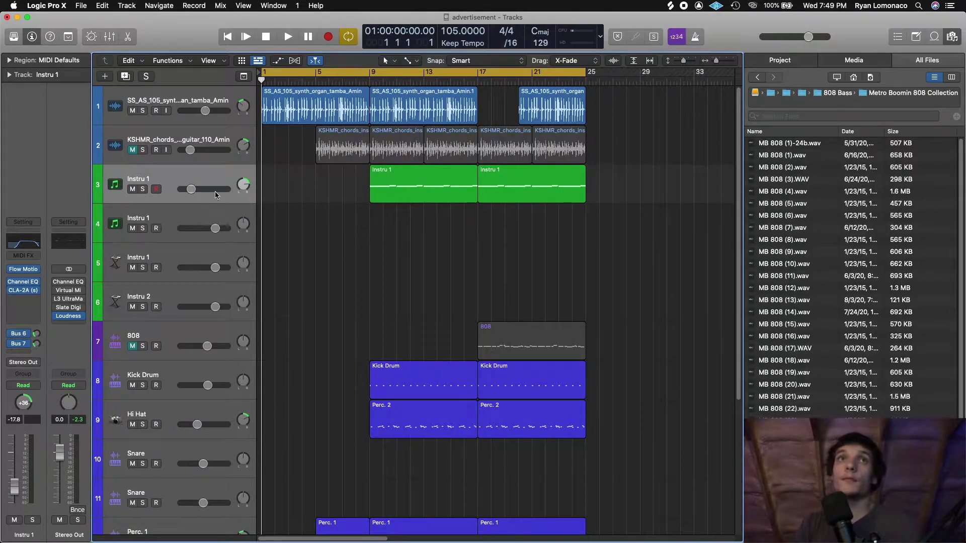
Reopen Flow Motion on Instru 1 track 3, audition its RT Malletish Arp preset with Musical Typing, and close both windows
left_click(28, 270)
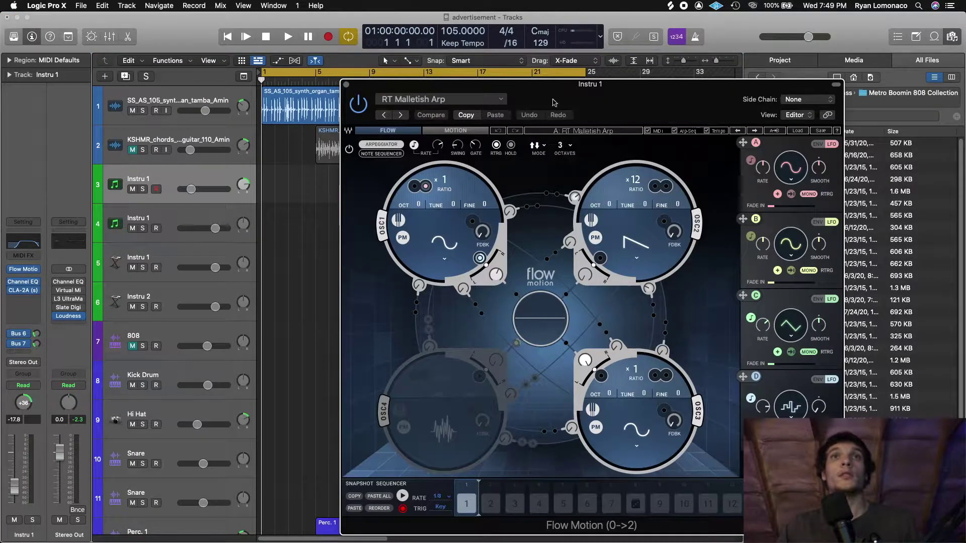
left_click_drag(549, 110, 509, 77)
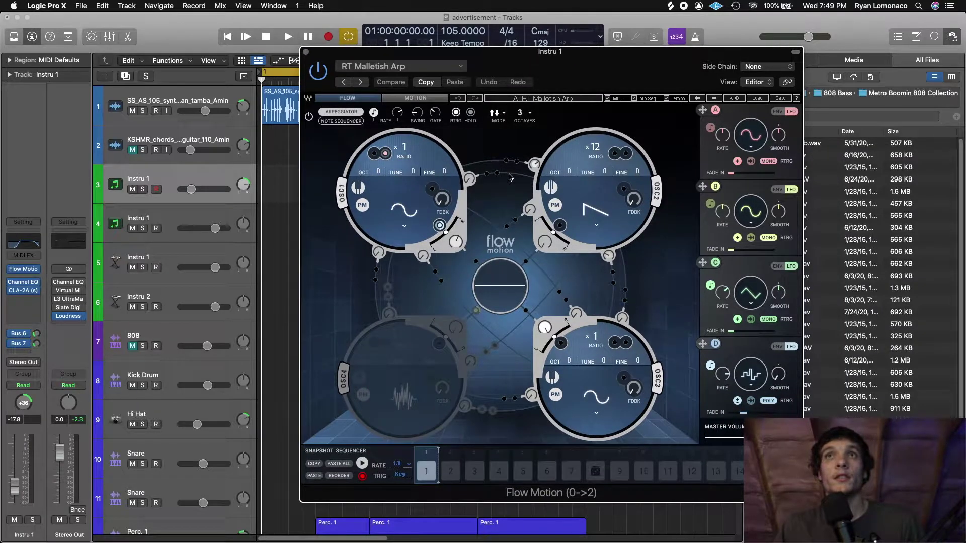
key("super+k")
key("j")
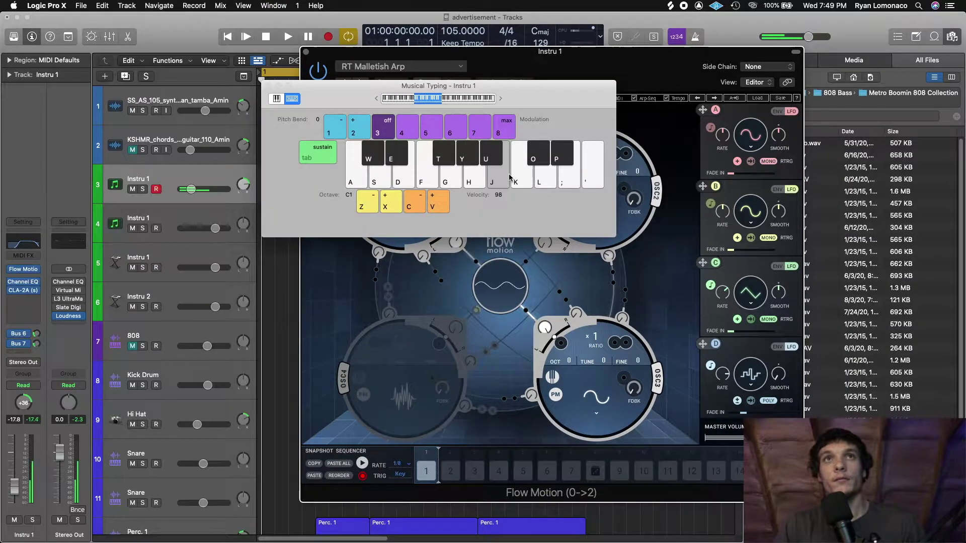
key("l")
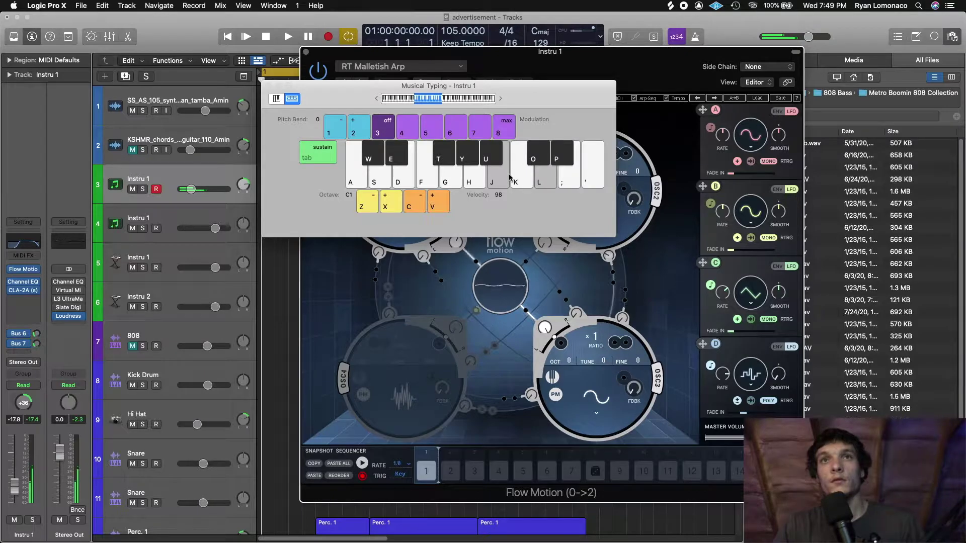
left_click(268, 86)
left_click(305, 52)
Open the first Instru 1 region at bar 9 on track 3 and listen to it in playback
double_click(402, 189)
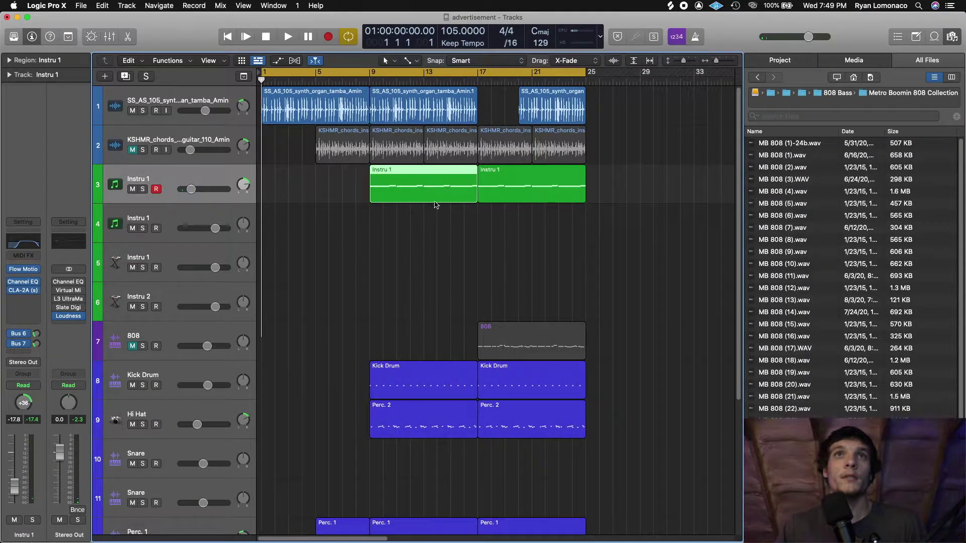
key("space")
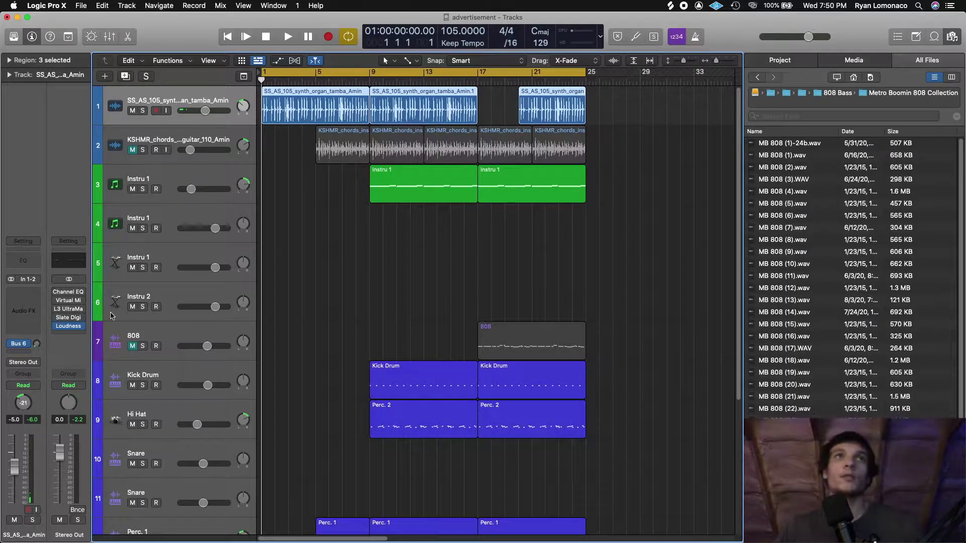
Load the FG-480 plate CLA Audio Legends 2 A Plate in VerbSuite Classics on the organ track's Bus 6 return and set the decay to 1.52 s
left_click(26, 348)
left_click(29, 345)
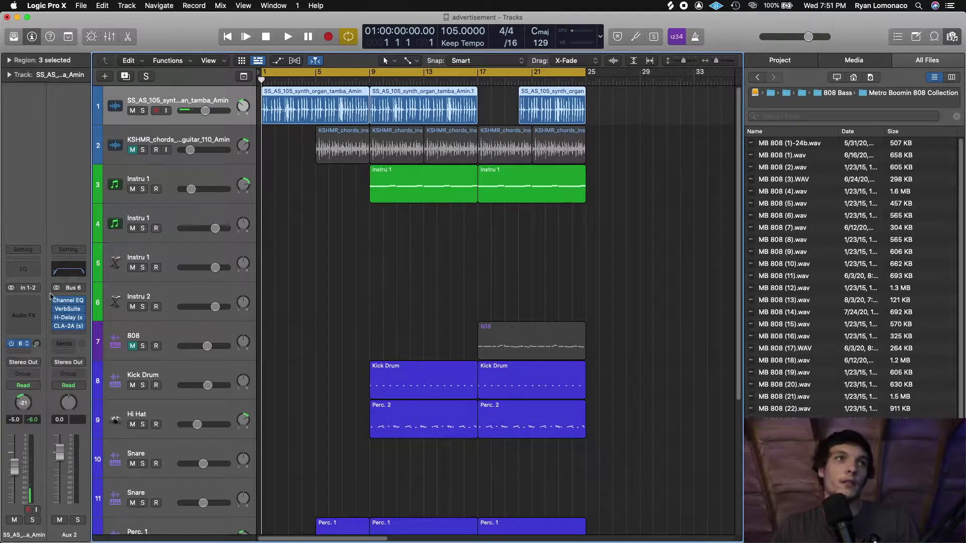
left_click(68, 309)
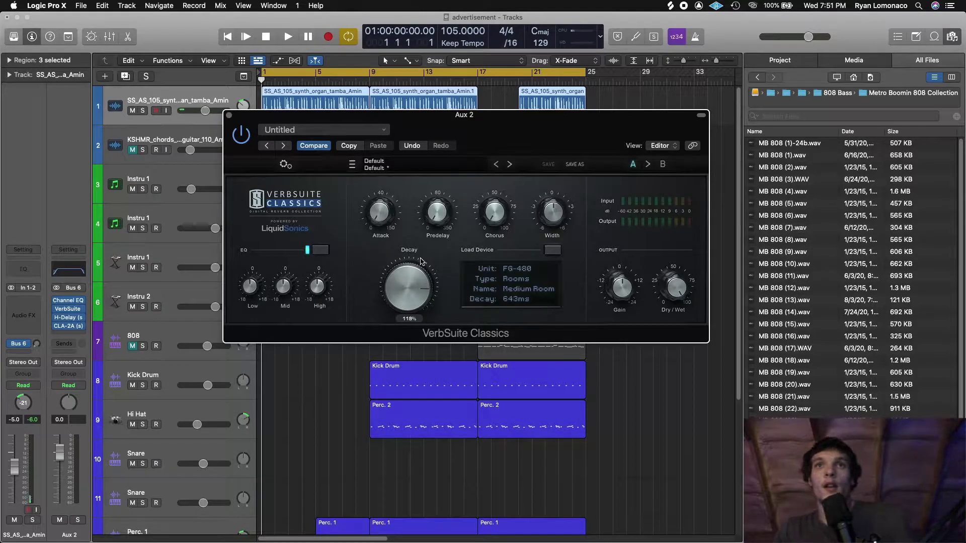
left_click(553, 250)
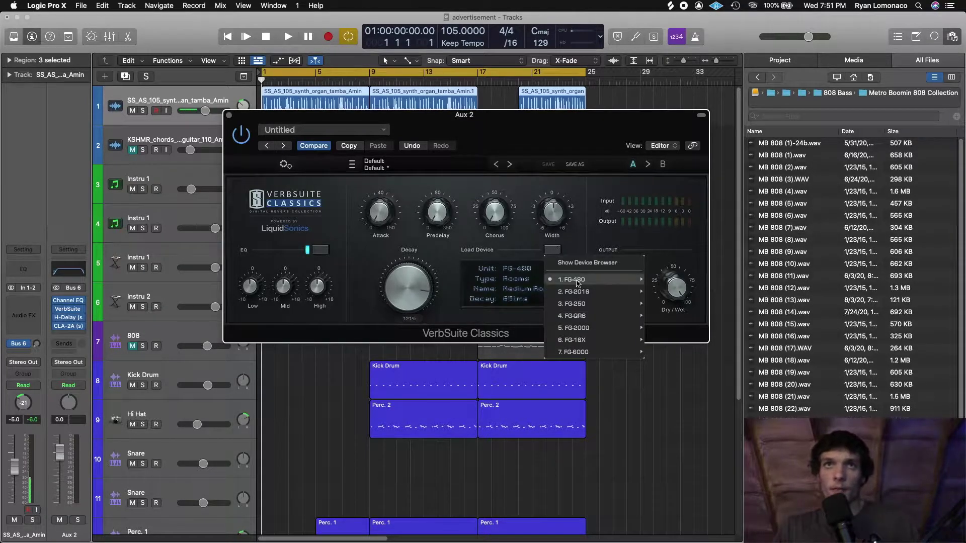
mouse_move(579, 280)
mouse_move(677, 266)
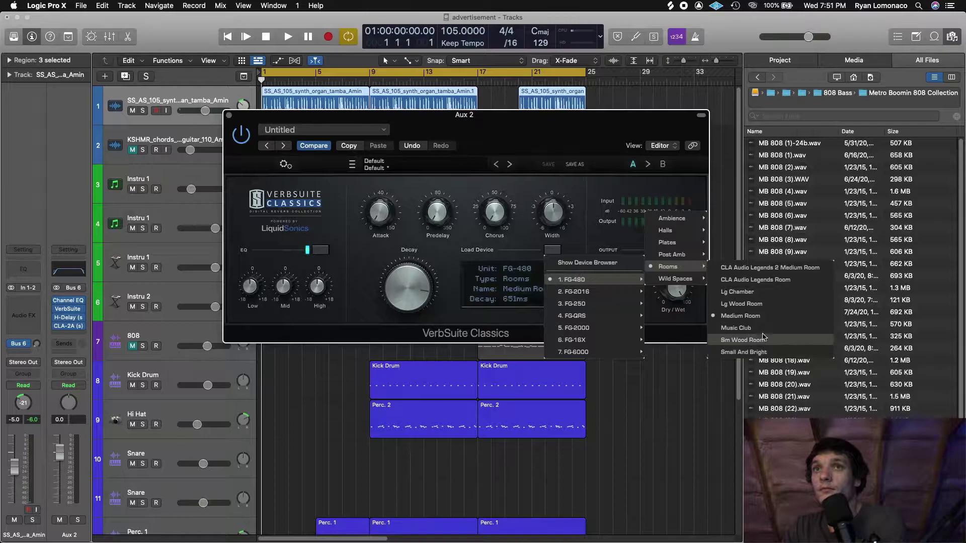
mouse_move(685, 246)
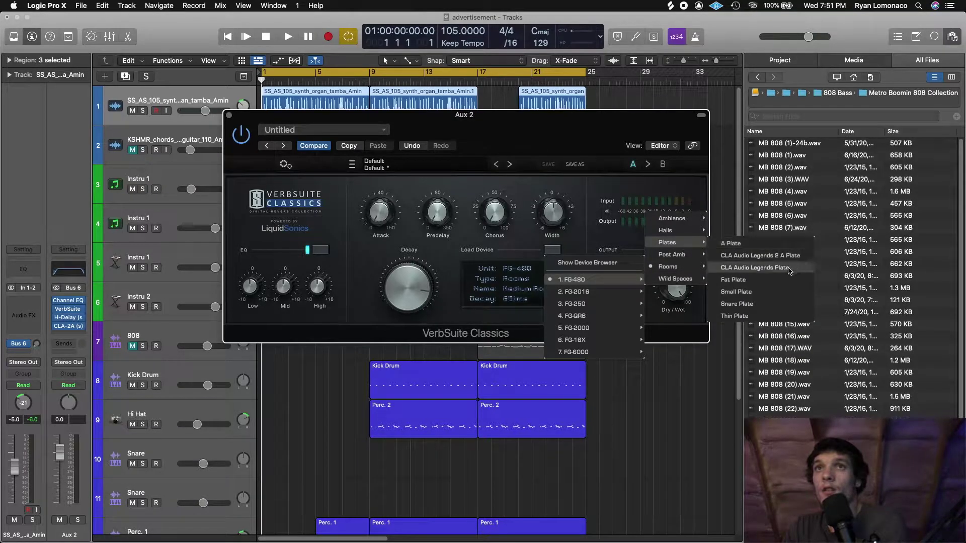
left_click(774, 256)
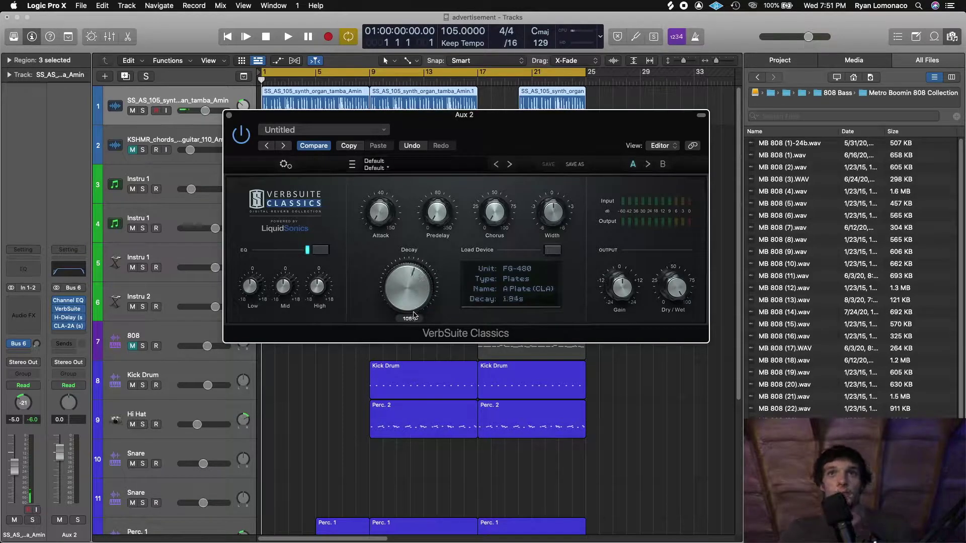
left_click_drag(410, 289, 409, 296)
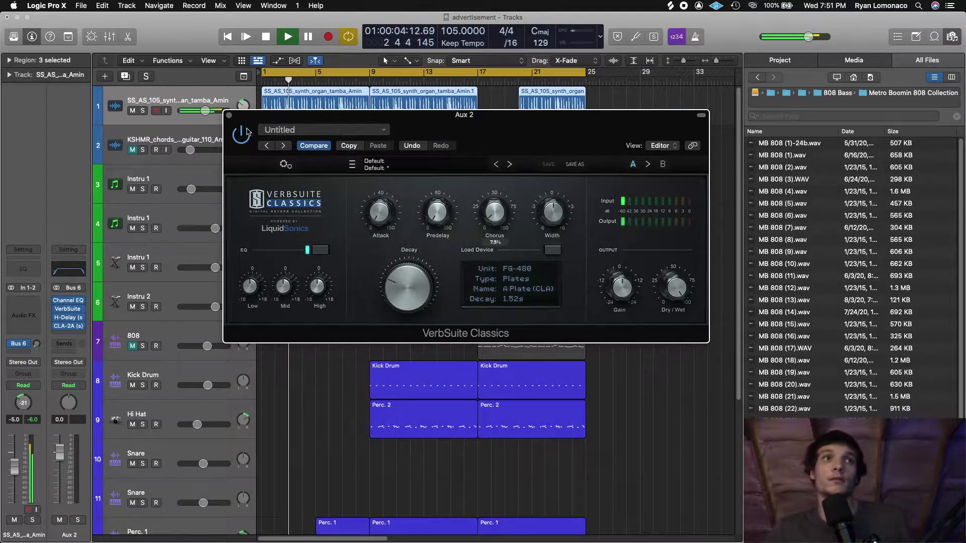
left_click(229, 115)
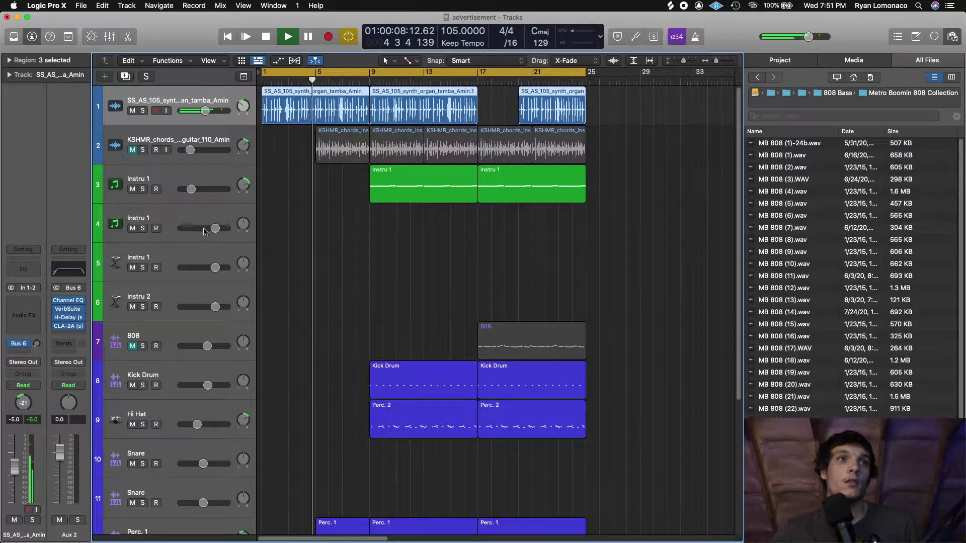
Solo the organ track's Bus 6 reverb return to check it alone during playback, and turn the solo off again
left_click(22, 349)
left_click(44, 333)
left_click(79, 522)
left_click(78, 520)
Adjust the peak reduction and gain of the CLA-2A compressor on the Bus 6 return of Instru 1 track 3
left_click(184, 178)
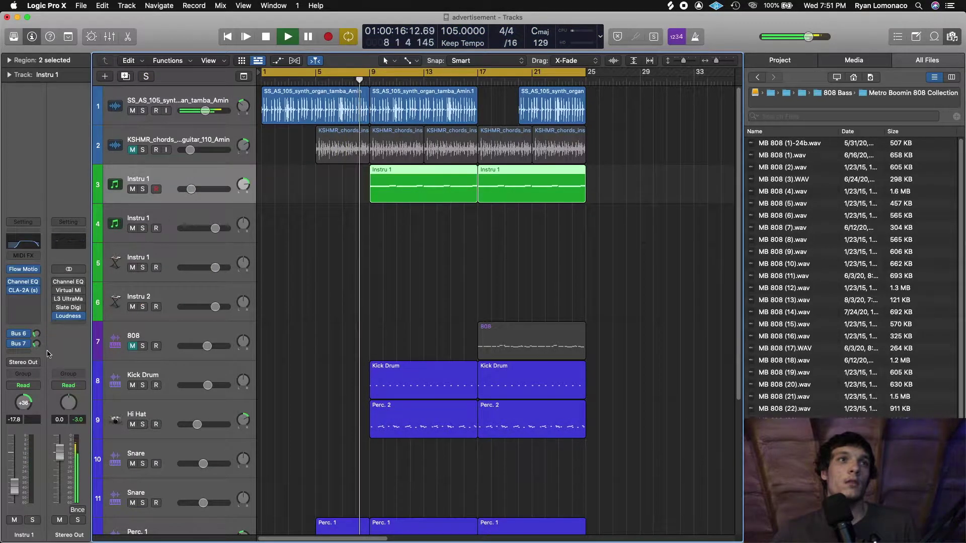
left_click(25, 336)
left_click(84, 343)
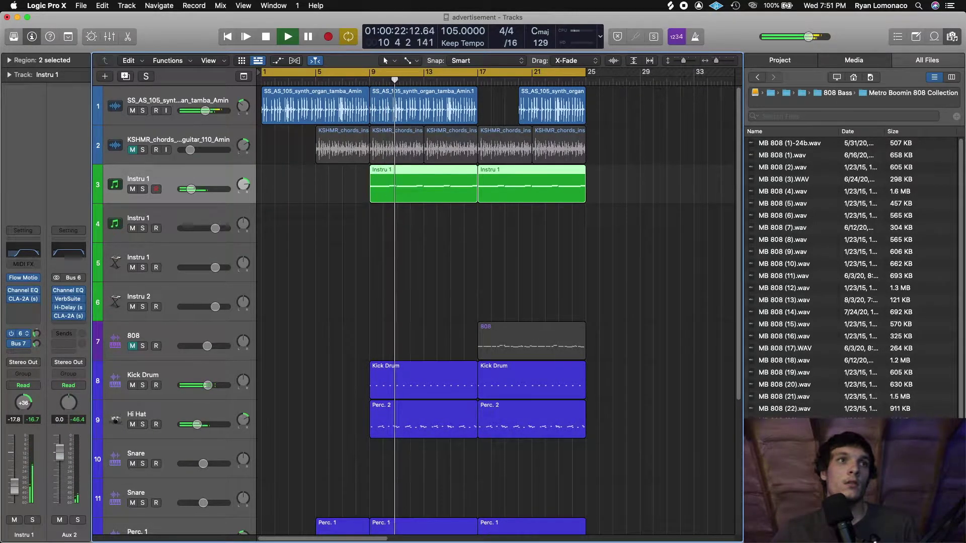
left_click(68, 316)
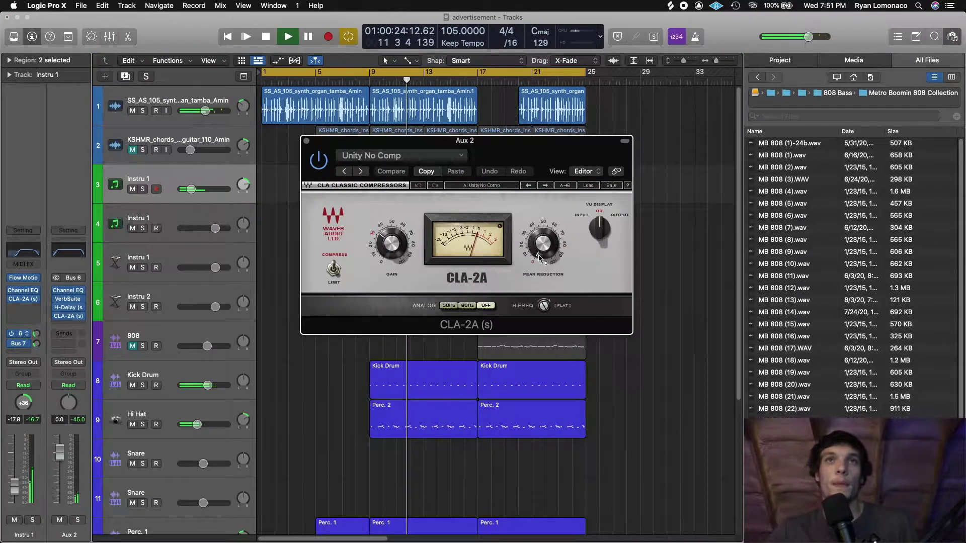
left_click_drag(550, 268, 550, 262)
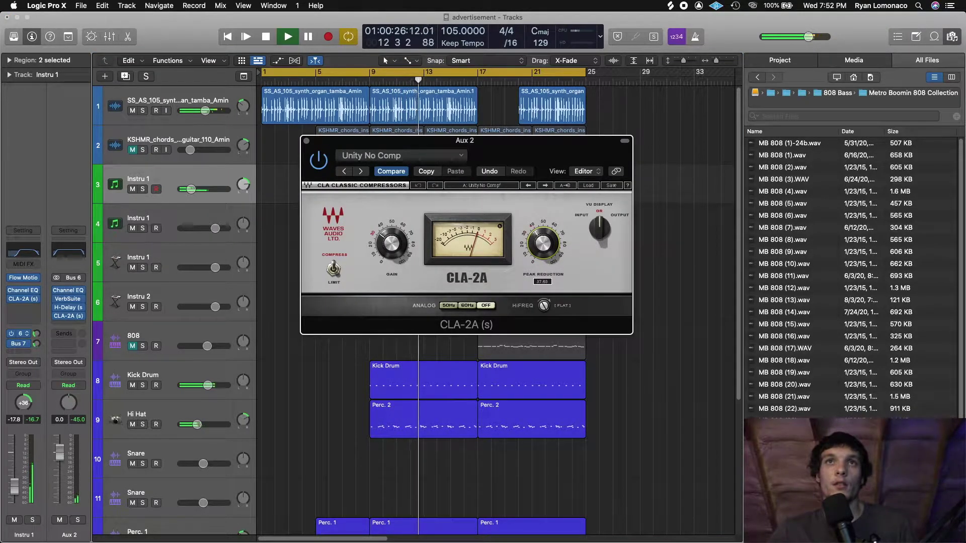
left_click_drag(393, 241, 393, 241)
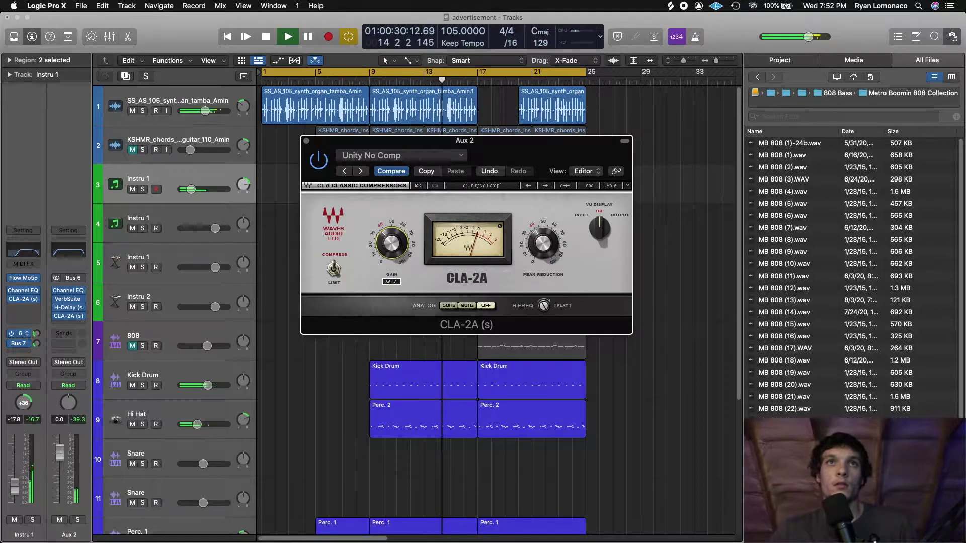
left_click_drag(547, 246, 547, 245)
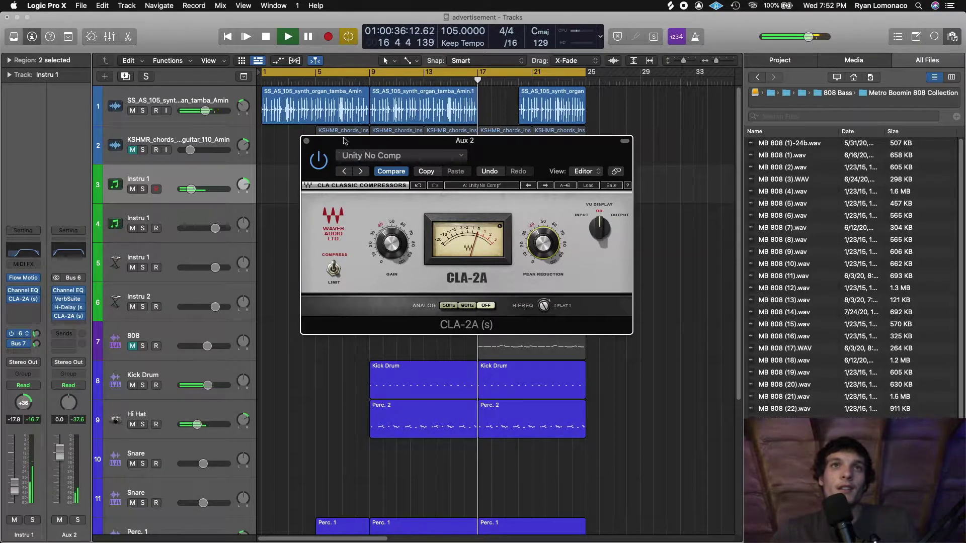
left_click(67, 316)
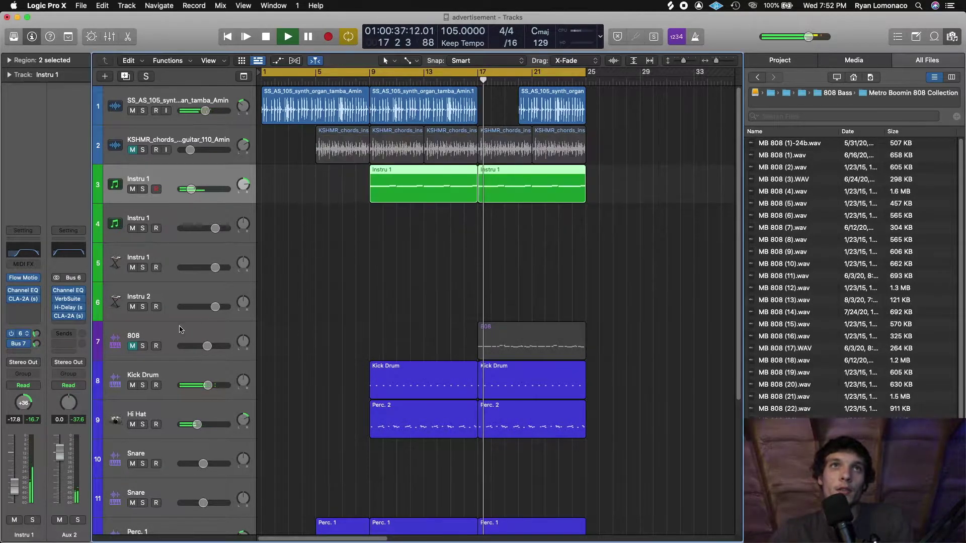
Set the VerbSuite Classics output gain on Aux 2 to 5.0 dB and close the plug-in window
left_click(67, 298)
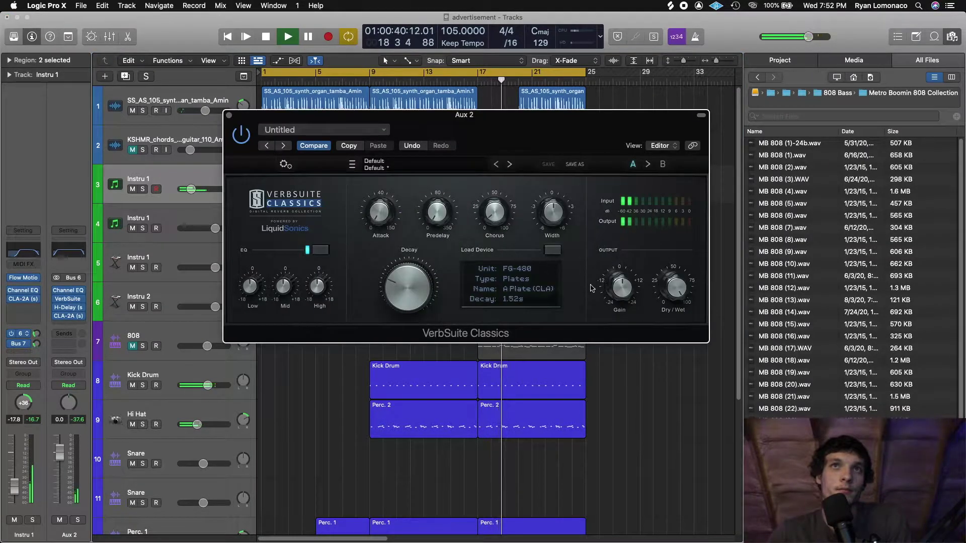
left_click(229, 115)
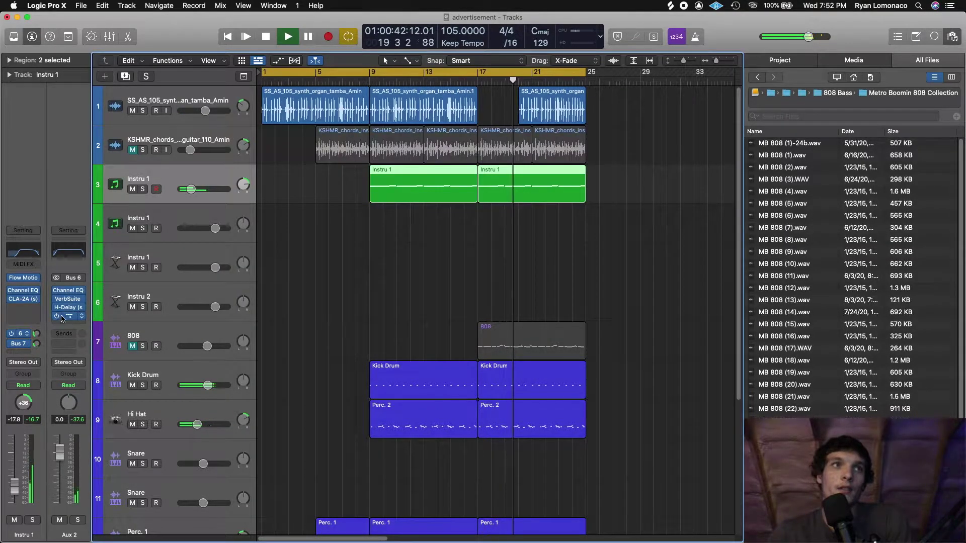
left_click(69, 300)
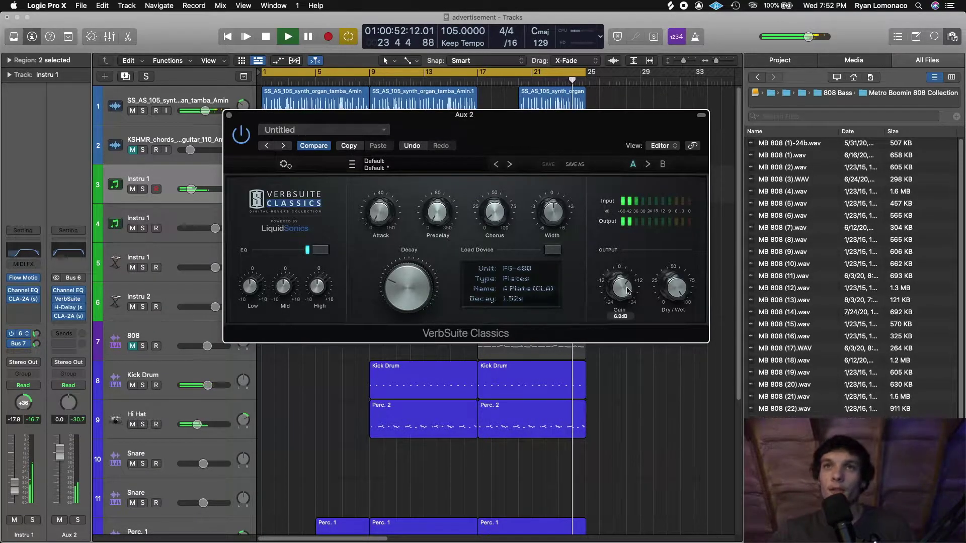
left_click_drag(627, 292, 627, 293)
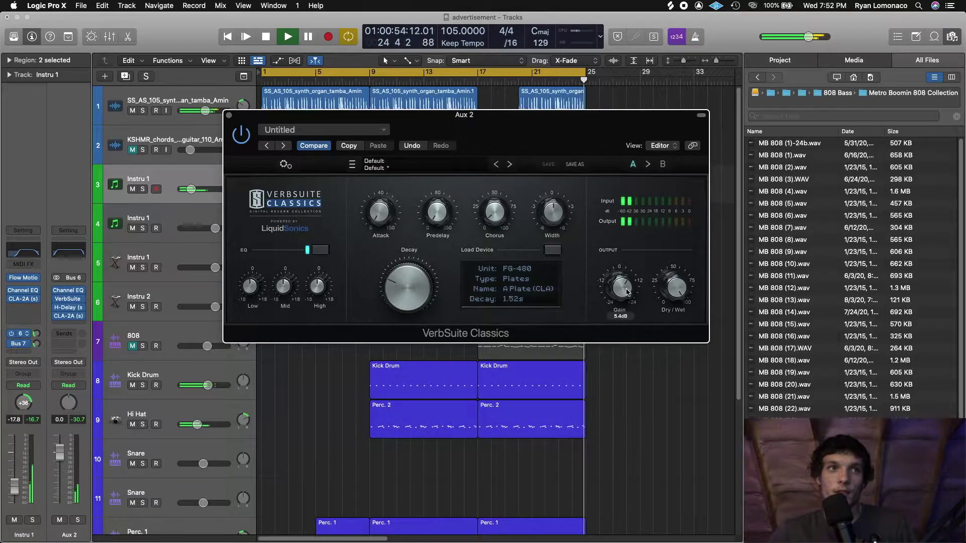
mouse_move(625, 295)
left_click_drag(623, 293, 624, 293)
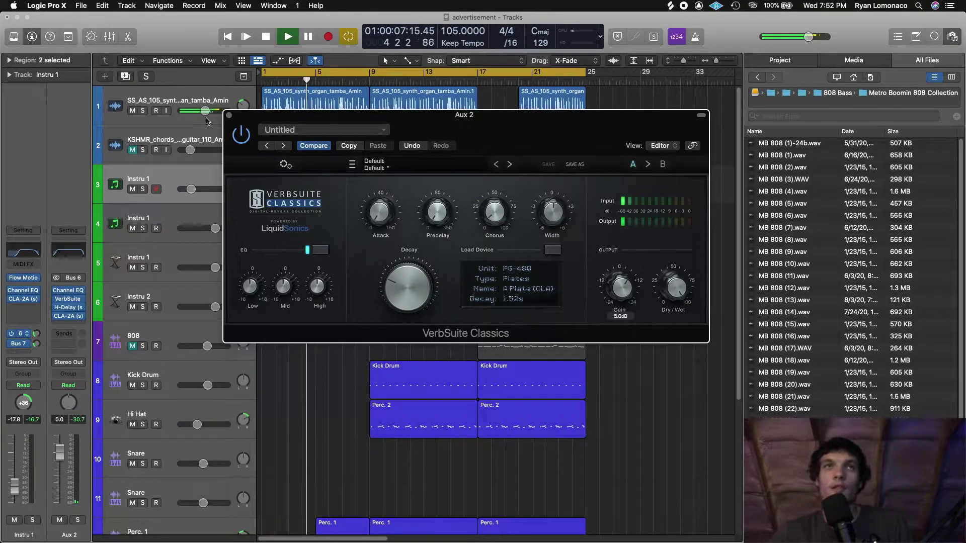
left_click(229, 116)
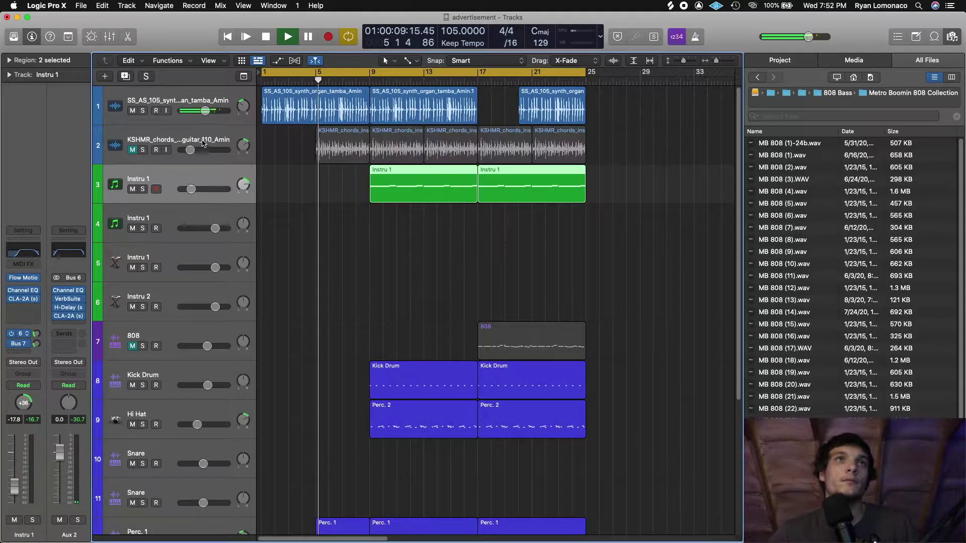
Adjust the synth organ track's Bus 6 send level during playback, listen to the mix and stop playback
left_click(235, 121)
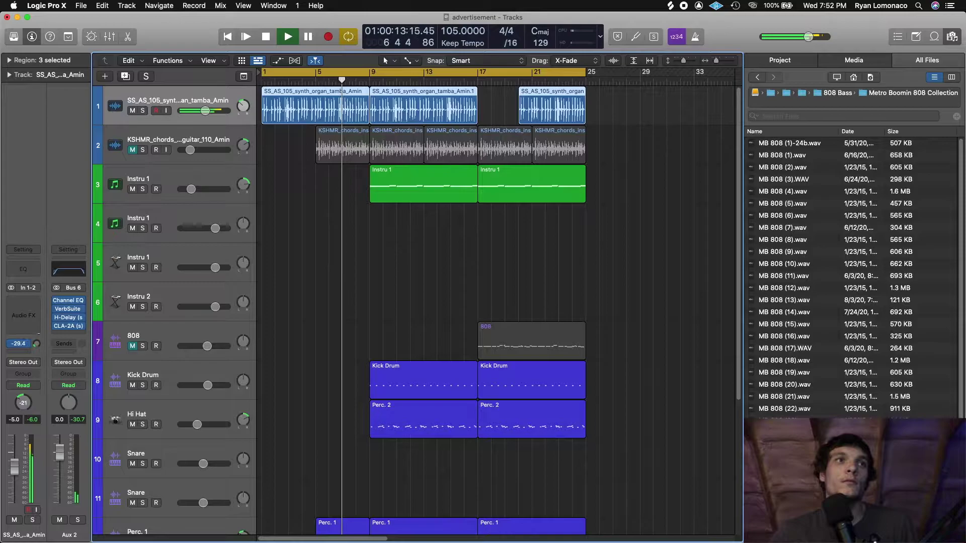
left_click(267, 246)
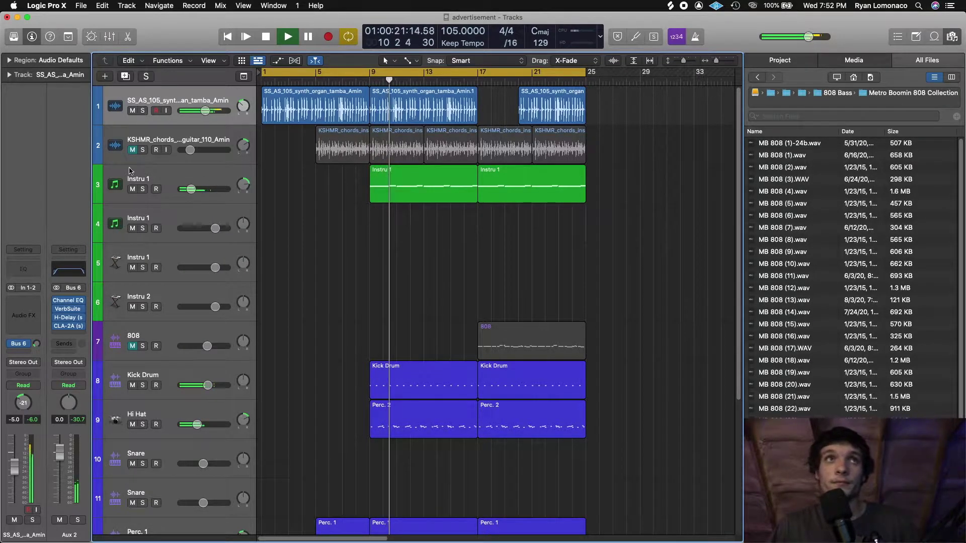
key("space")
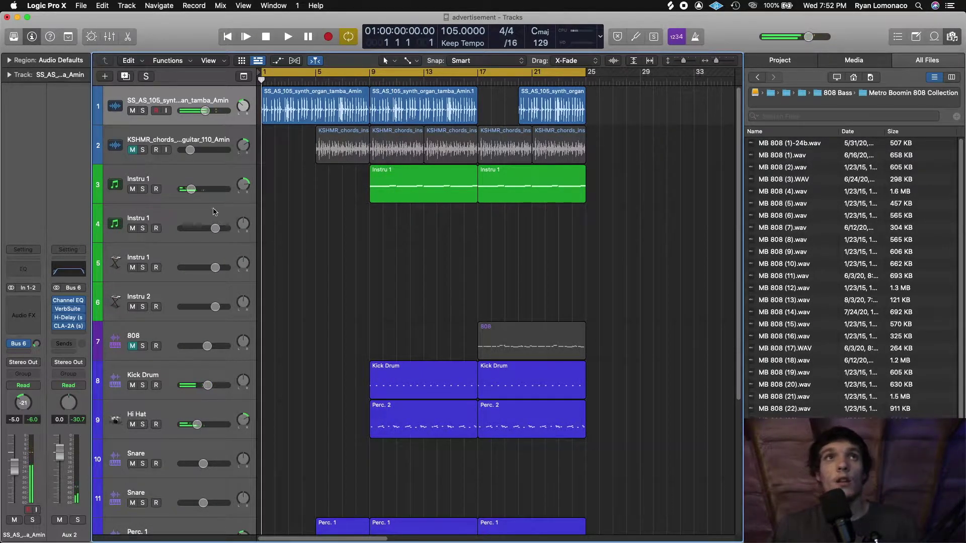
Show the Aux 2 effects chain fed by the Bus 6 send of Instru 1 track 3, and deselect its regions
left_click(184, 179)
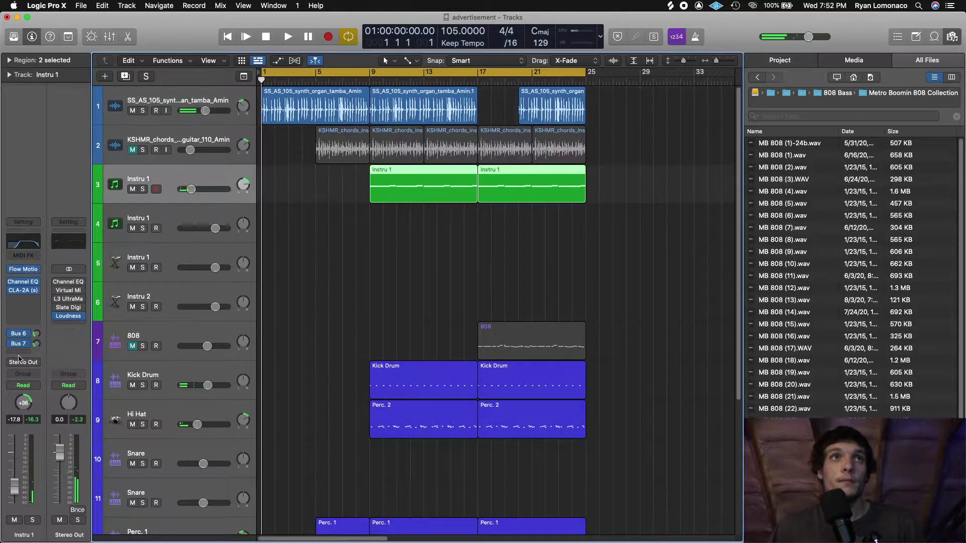
left_click(37, 334)
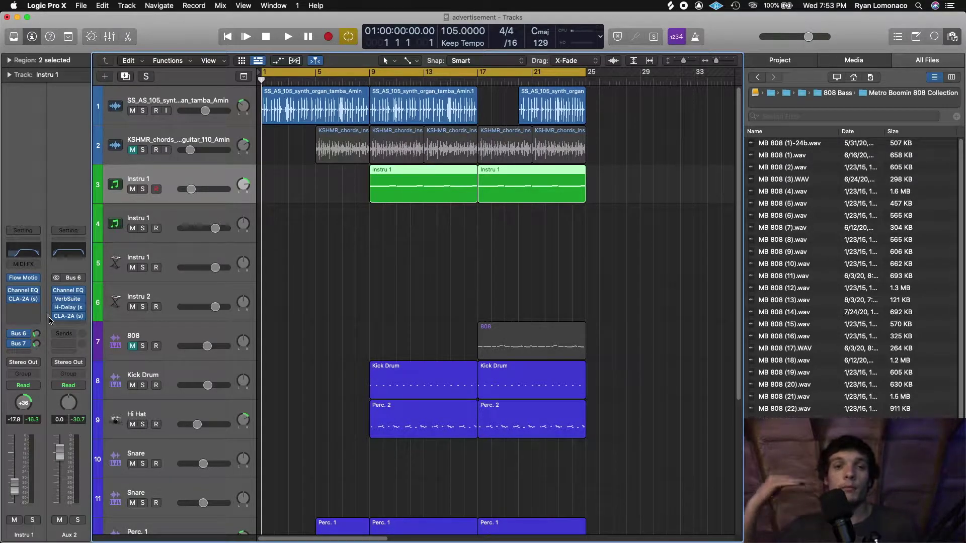
left_click(412, 281)
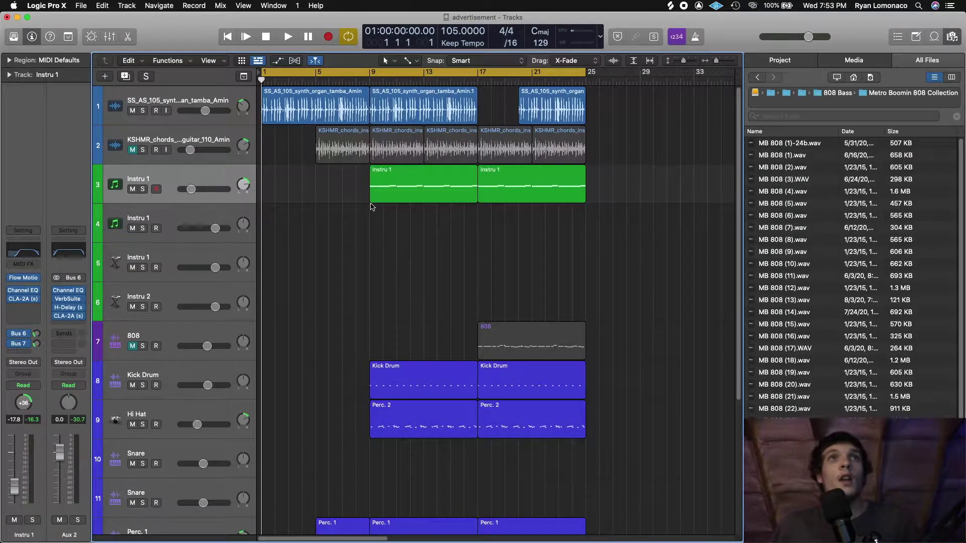
Unmute the KSHMR guitar chords track, select it, and mute it again
scroll(595, 218, "down", 5)
scroll(442, 394, "up", 3)
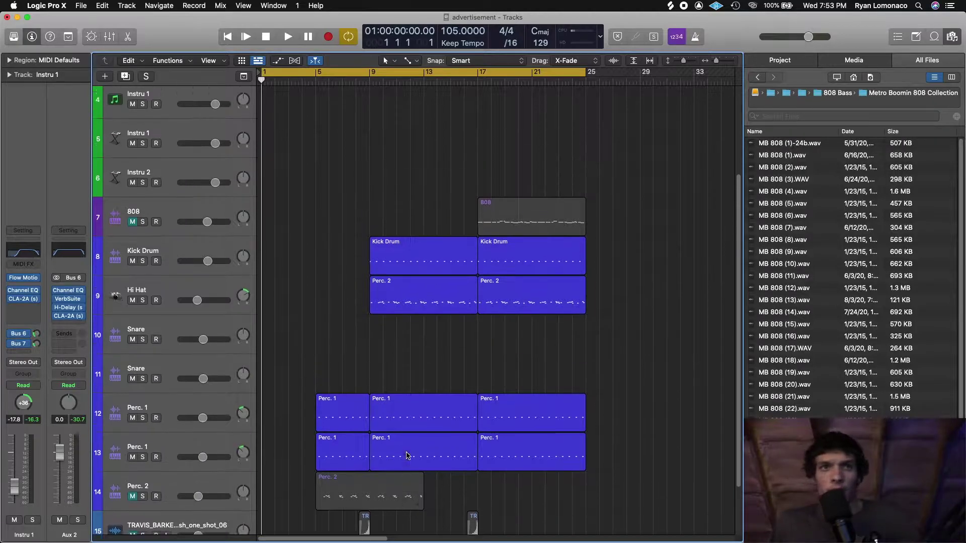
scroll(418, 419, "down", 2)
scroll(412, 388, "up", 3)
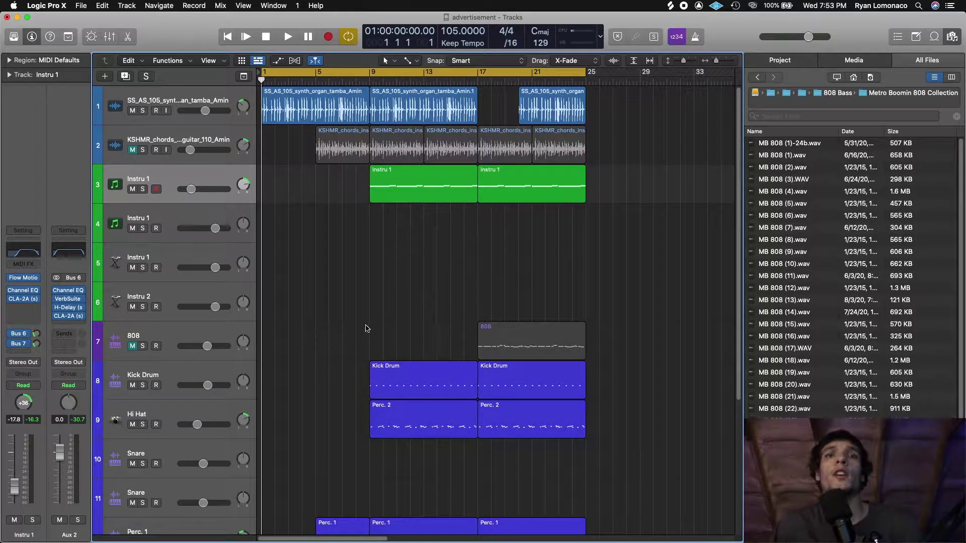
left_click(132, 150)
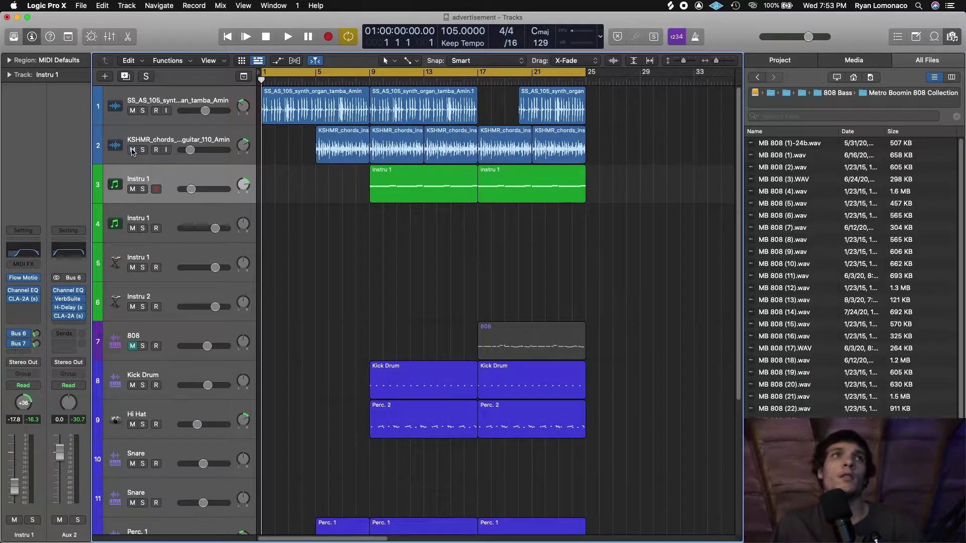
left_click(202, 138)
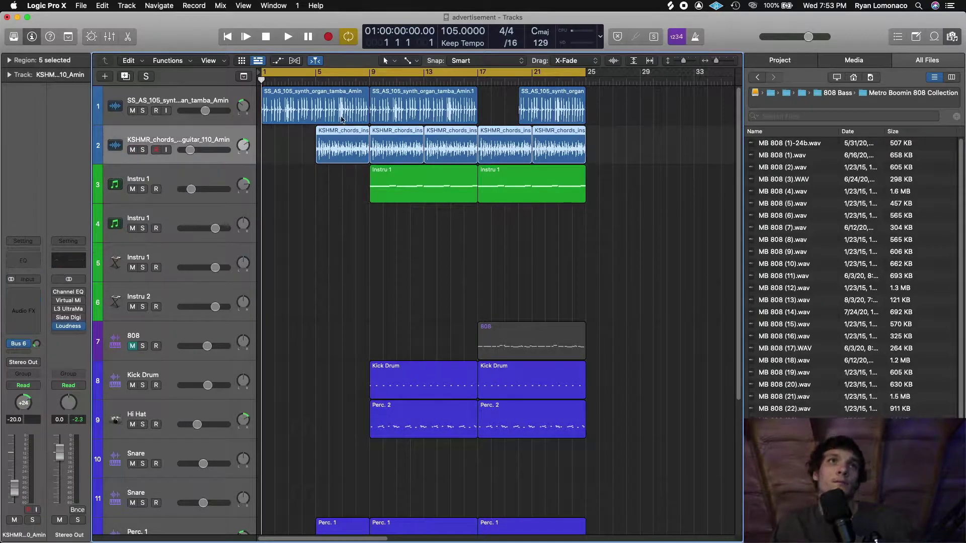
left_click(132, 150)
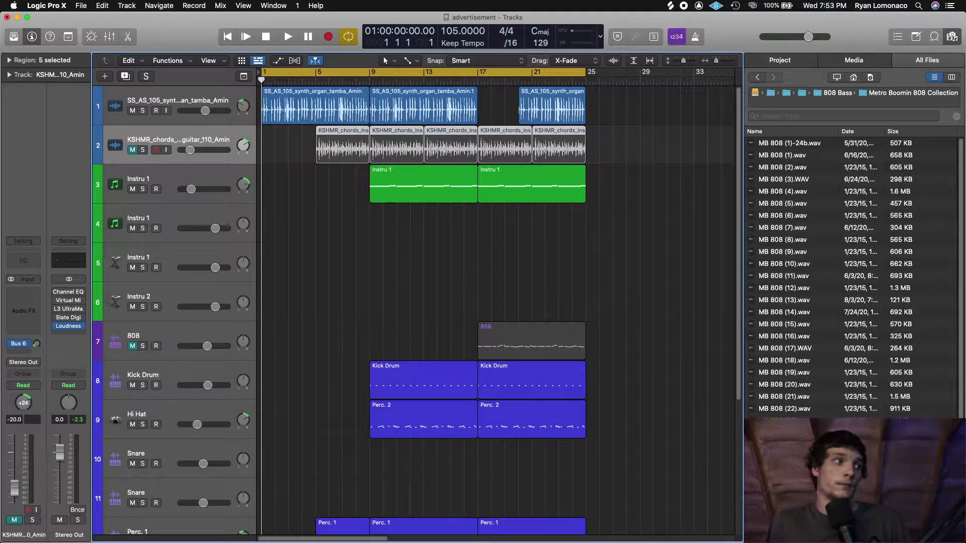
Switch to Splice, clear the chords filter from the synth samples and open the guitar samples filtered by acoustic
key("super+Tab")
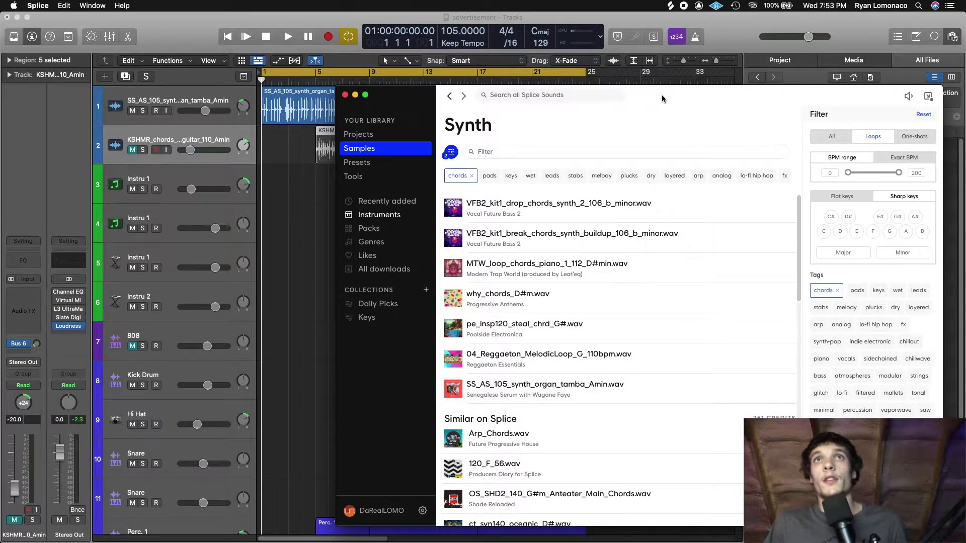
left_click_drag(662, 98, 513, 84)
left_click(344, 155)
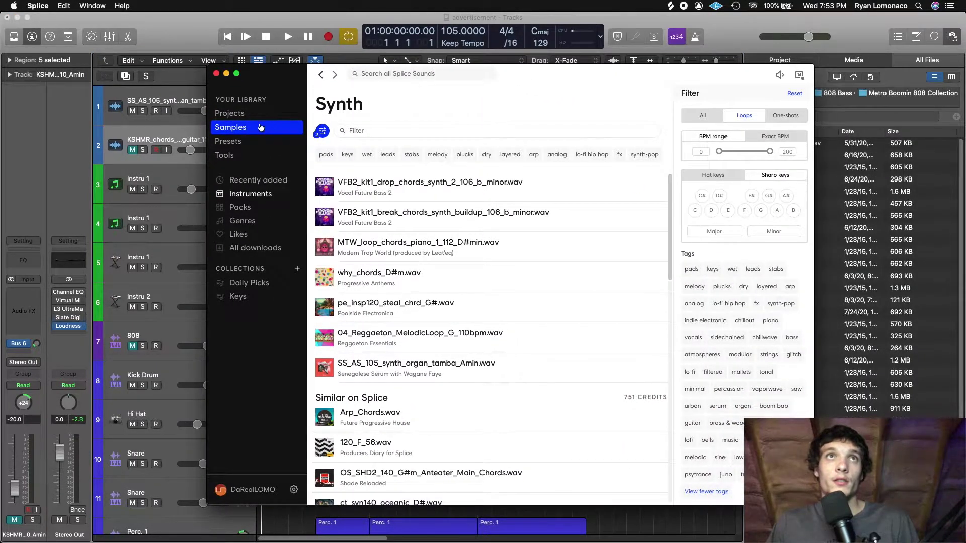
left_click(323, 192)
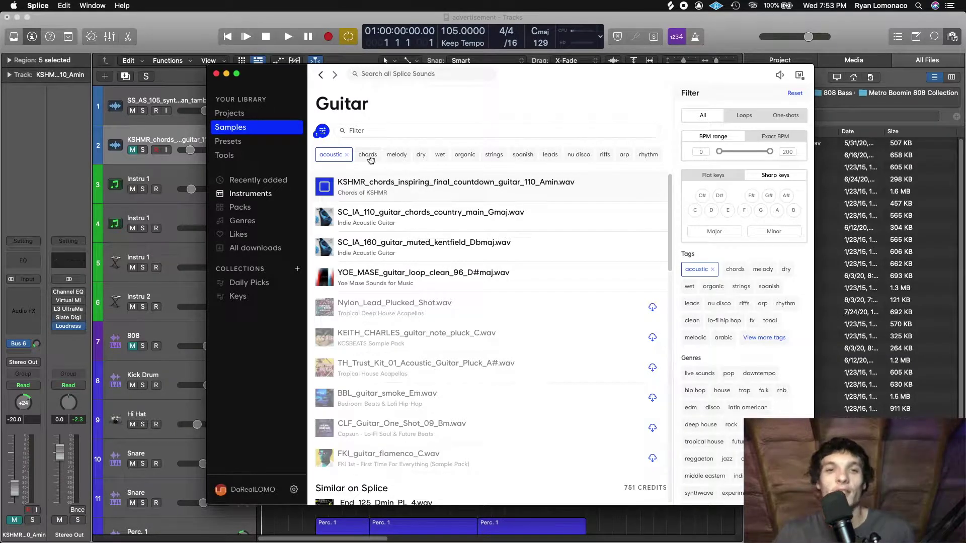
Clear the acoustic filter from the Splice guitar samples, return to Logic Pro and unmute the KSHMR guitar chords track
left_click(347, 156)
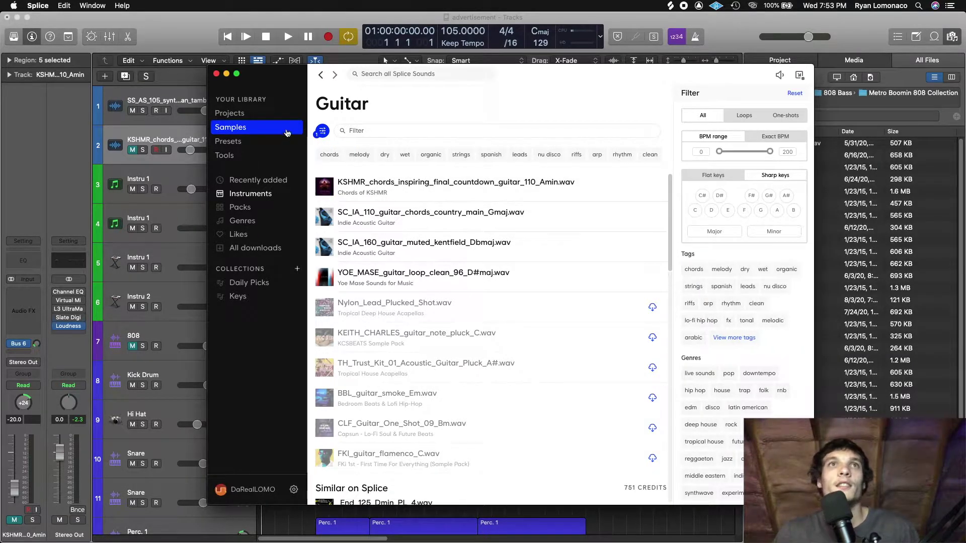
left_click(226, 75)
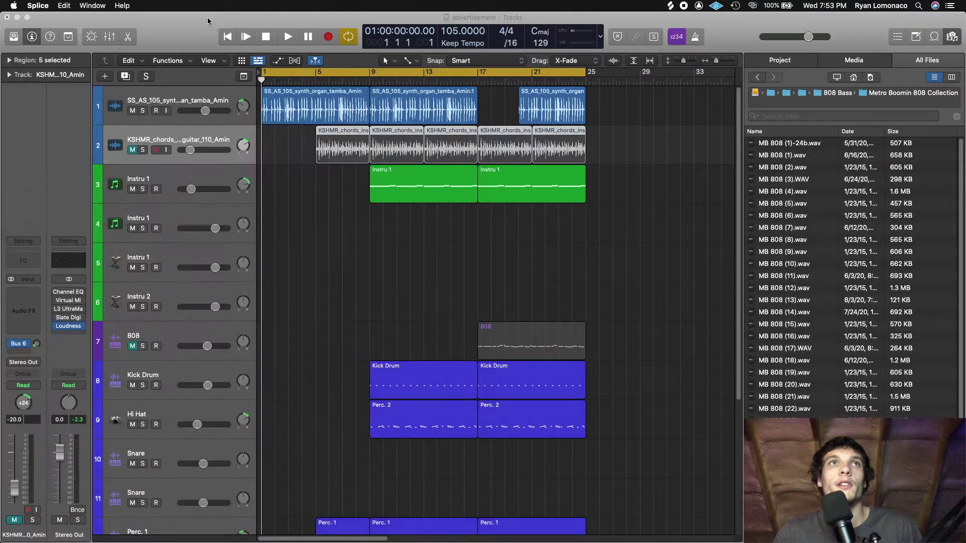
left_click(329, 174)
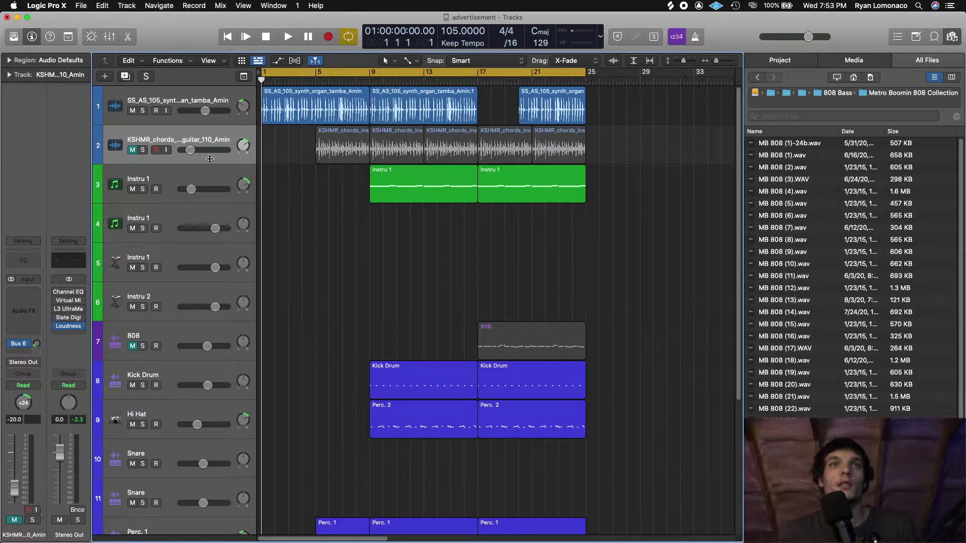
left_click(133, 150)
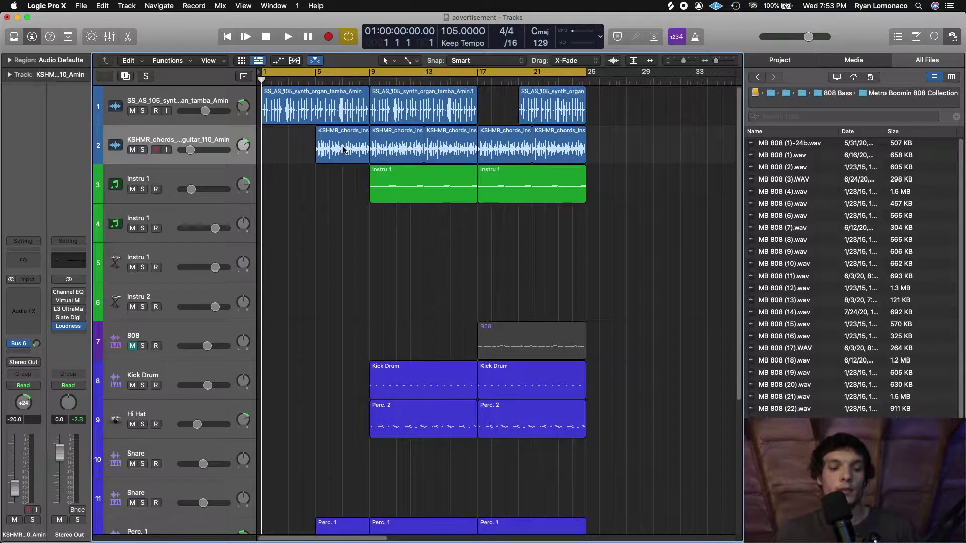
Try a copy of the first guitar chords region at bar 1, listen to it briefly, and delete the copy
left_click_drag(346, 152, 292, 153)
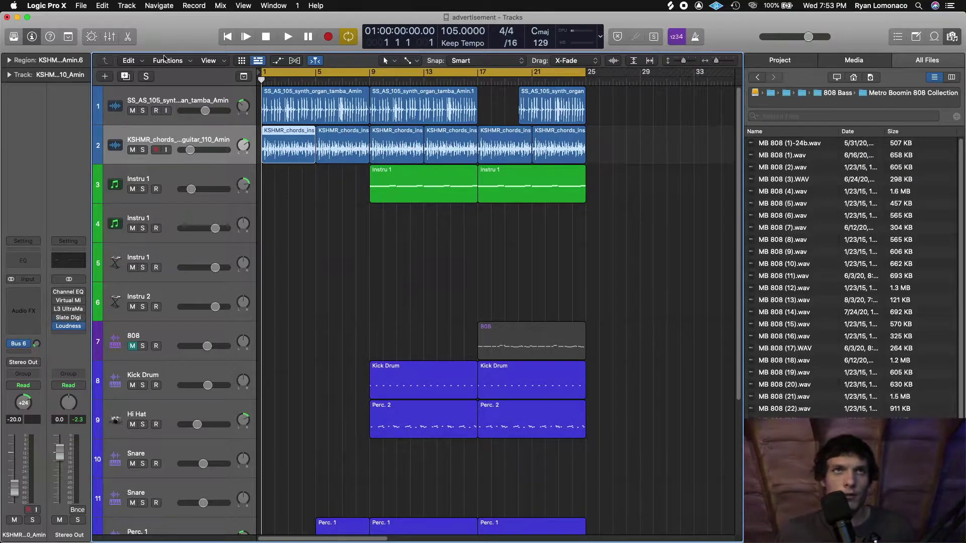
left_click(296, 227)
key("space")
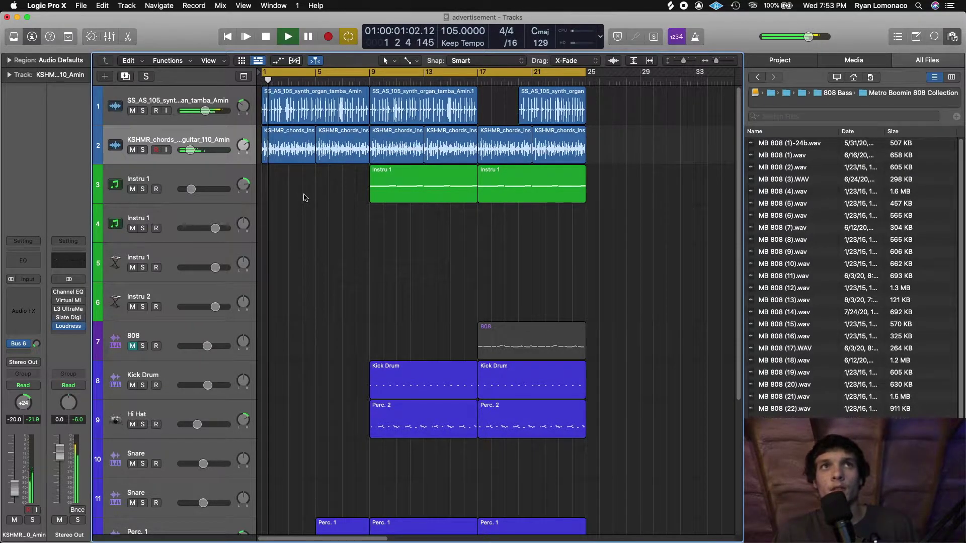
key("space")
key("Delete")
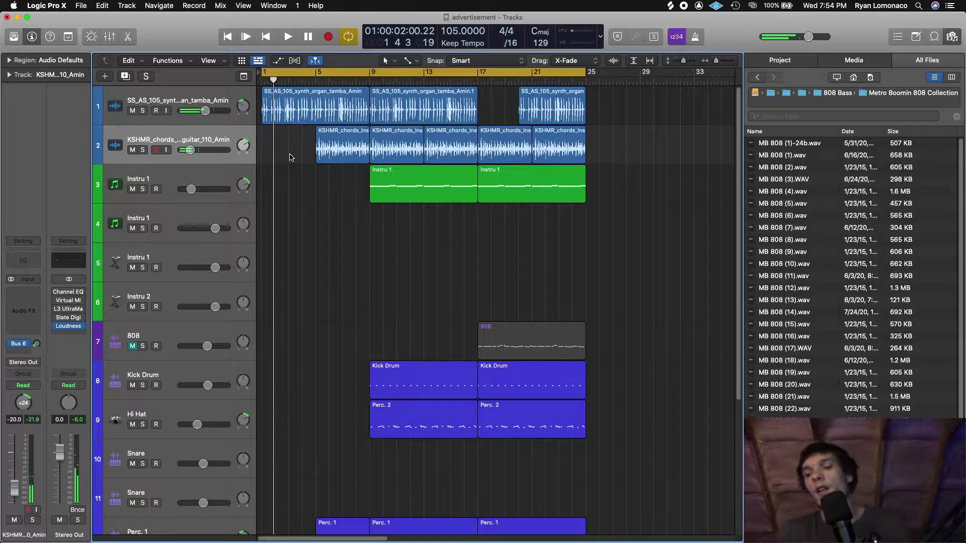
Play the arrangement from bar 1 and review how the synth organ, guitar, arpeggio and drum tracks come in
scroll(331, 201, "down", 8)
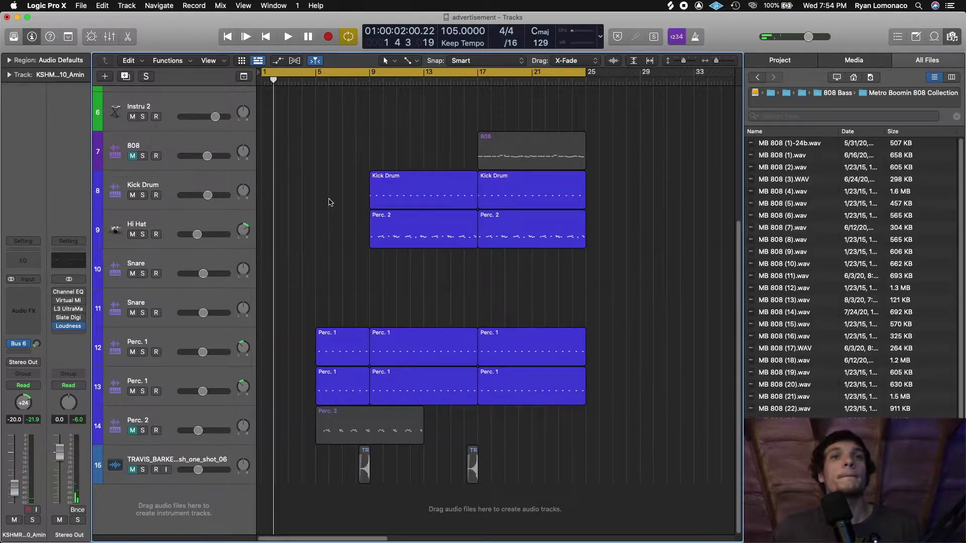
scroll(331, 201, "up", 8)
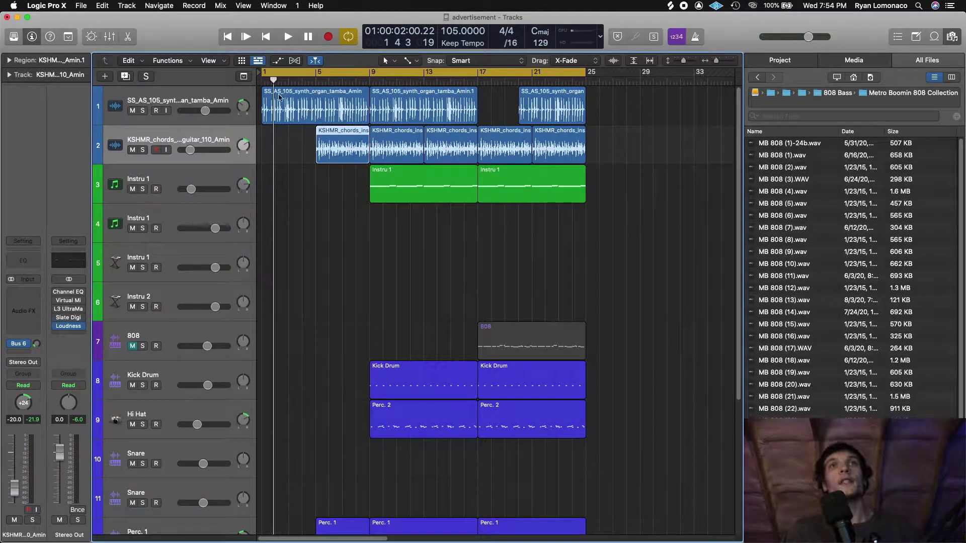
scroll(339, 257, "down", 5)
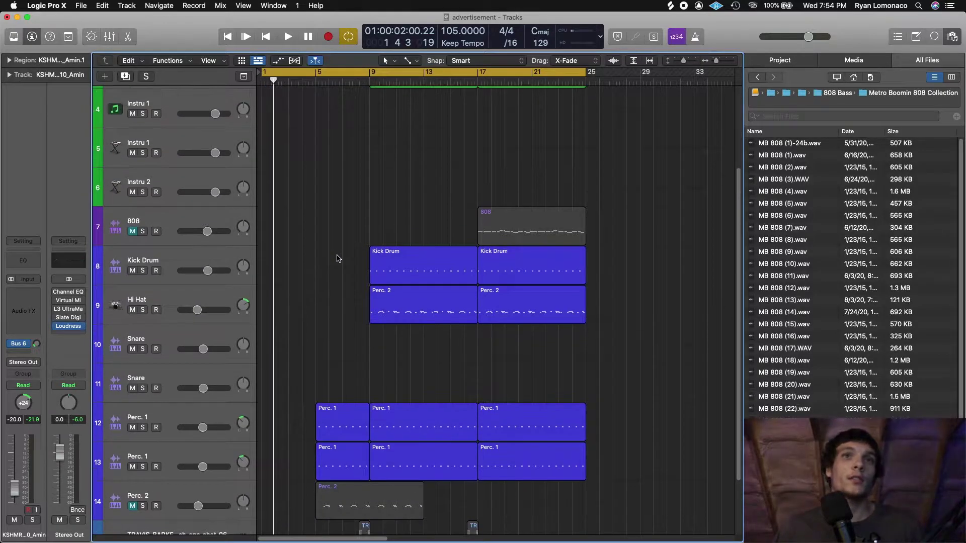
scroll(338, 327, "up", 5)
key("space")
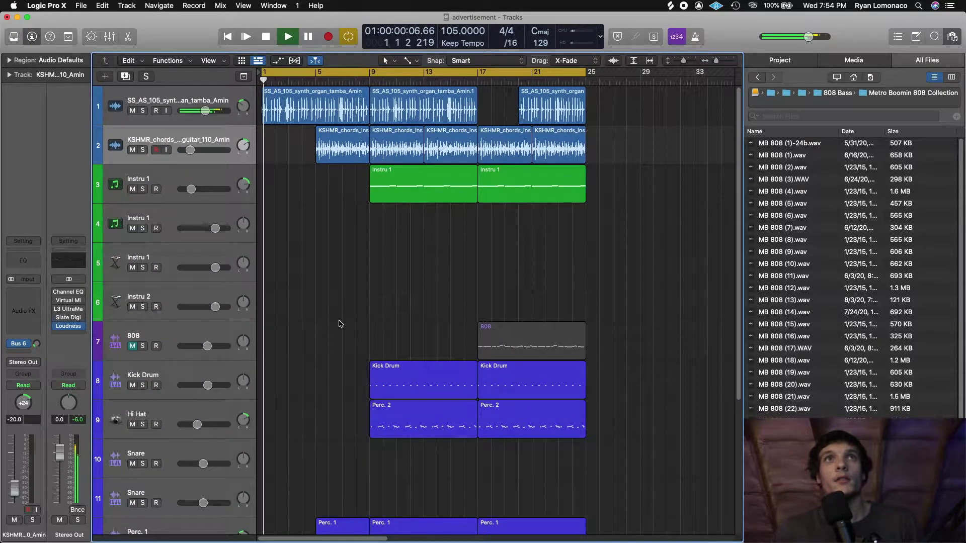
scroll(336, 335, "down", 5)
scroll(336, 334, "up", 5)
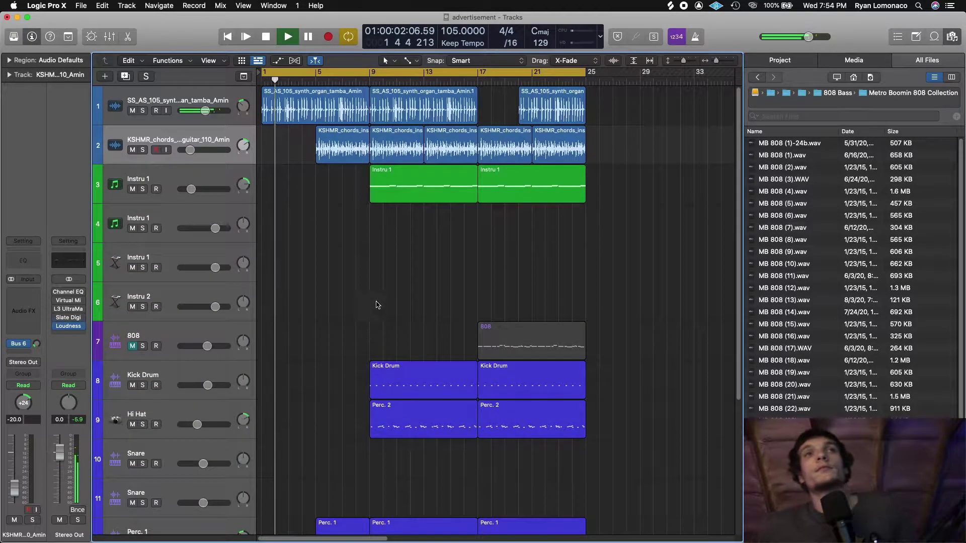
key("super+Right")
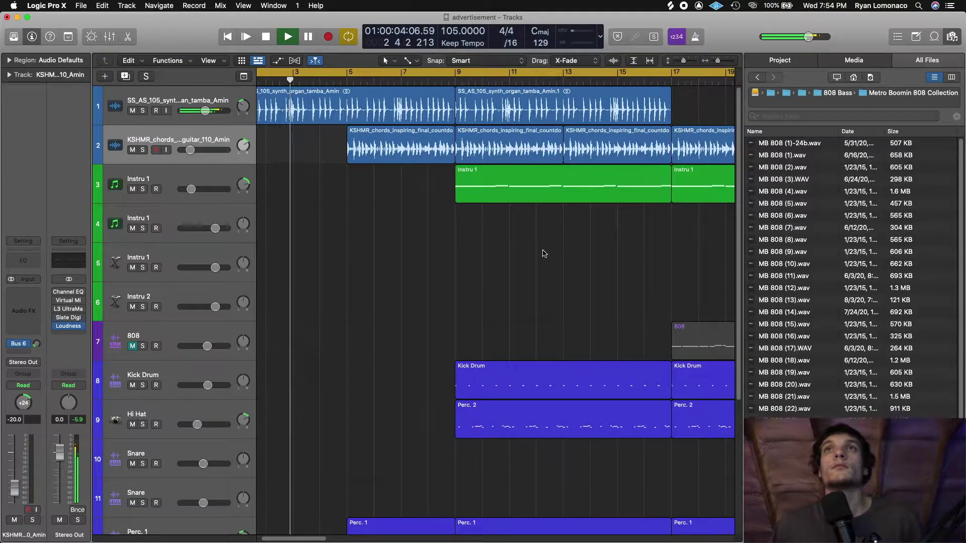
scroll(503, 299, "down", 3)
scroll(505, 299, "down", 2)
scroll(505, 298, "up", 5)
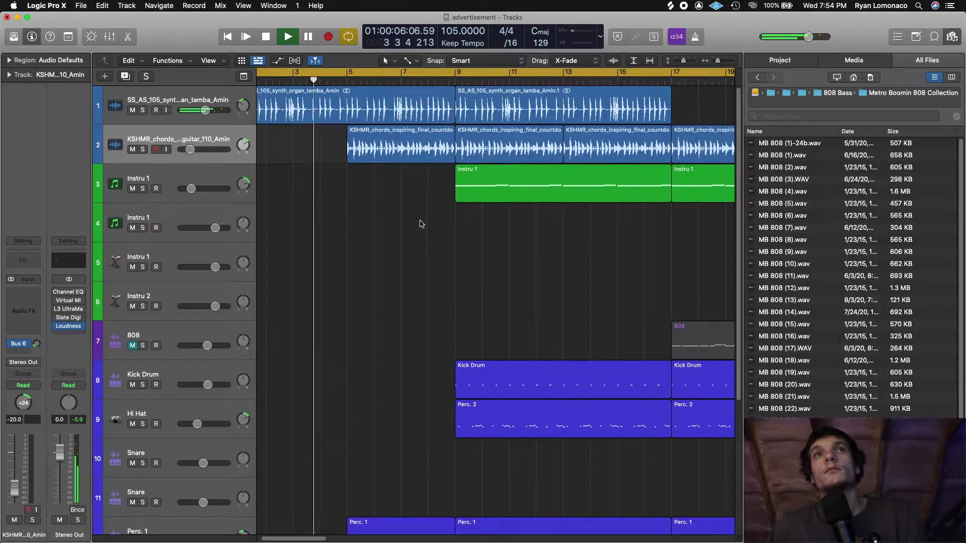
left_click(228, 143)
left_click(384, 209)
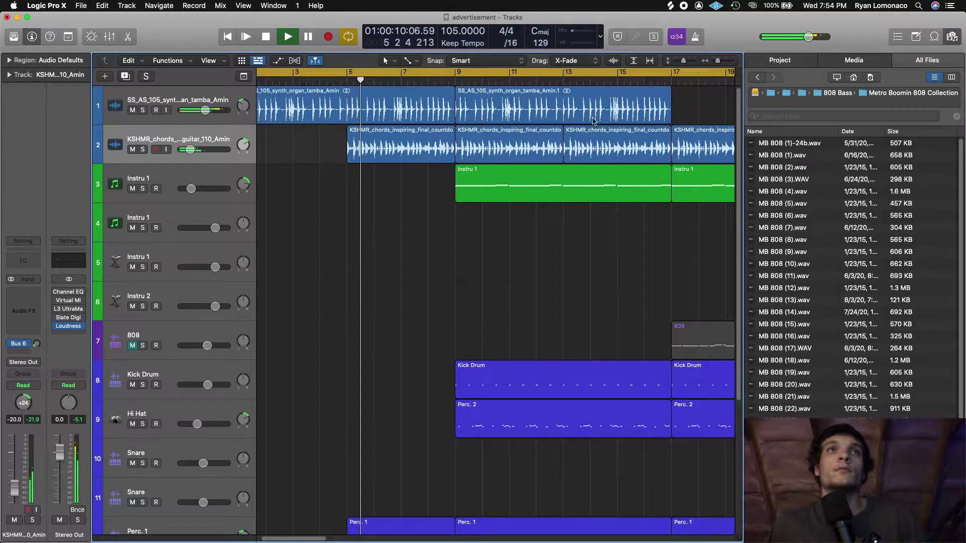
left_click_drag(716, 62, 713, 64)
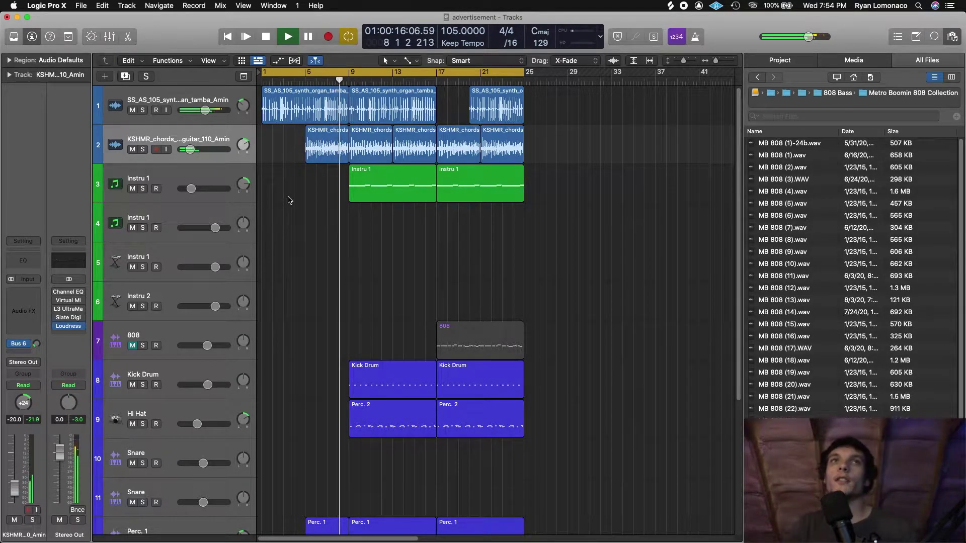
scroll(336, 266, "down", 4)
scroll(336, 265, "up", 4)
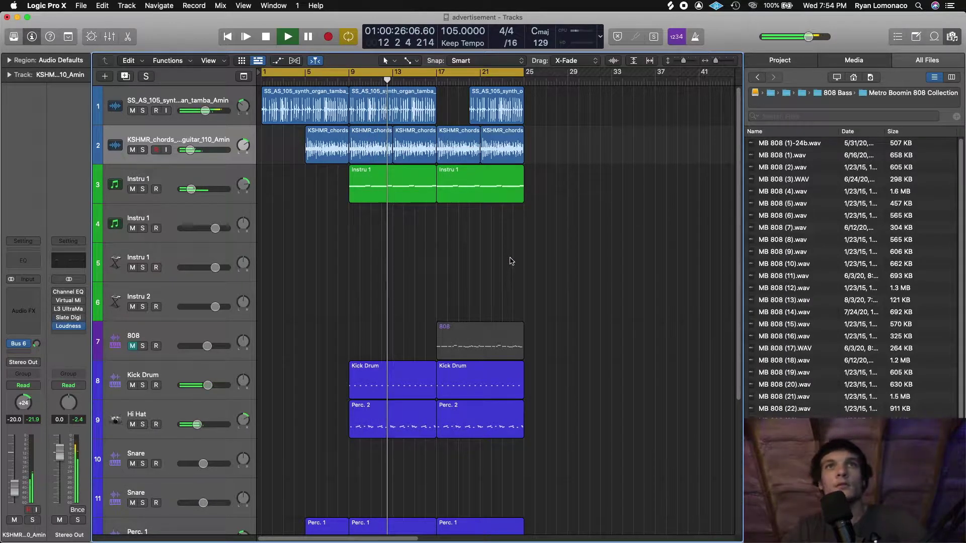
Unmute the TRAVIS_BARKER crash one-shot track and the 808 track during playback
scroll(228, 224, "down", 4)
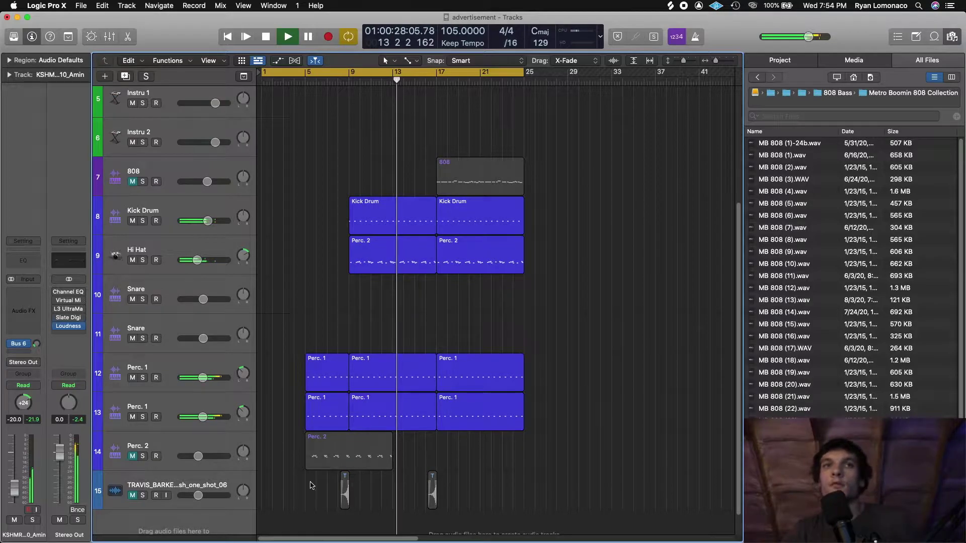
left_click(132, 496)
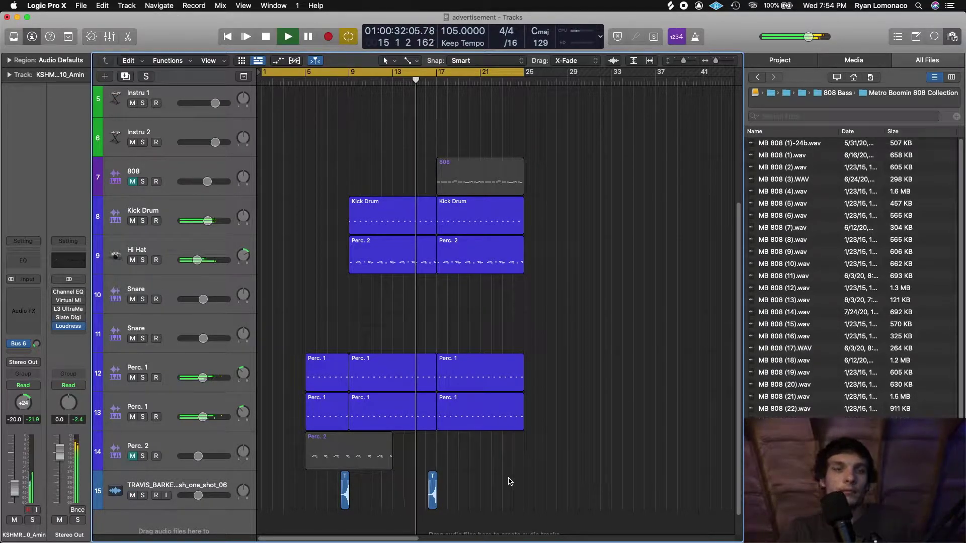
scroll(506, 498, "up", 4)
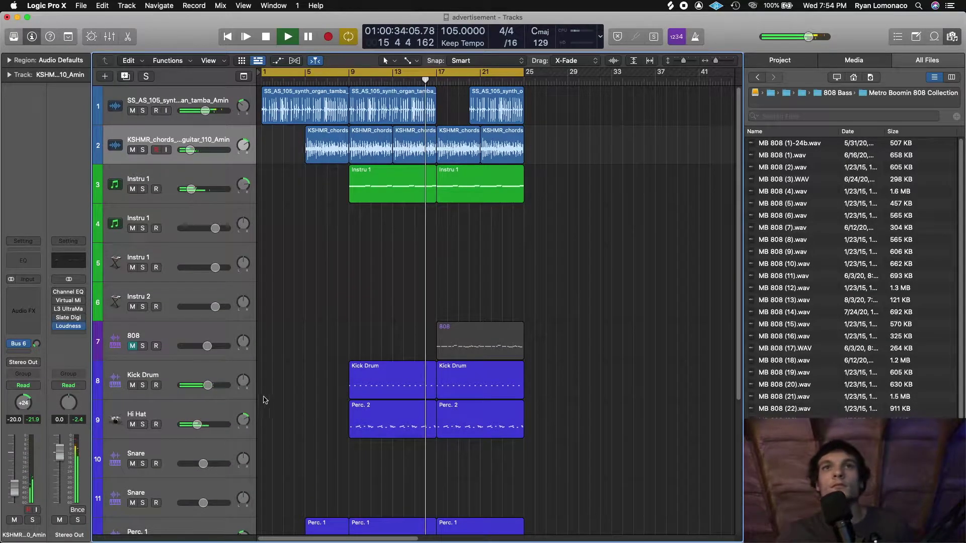
left_click(186, 341)
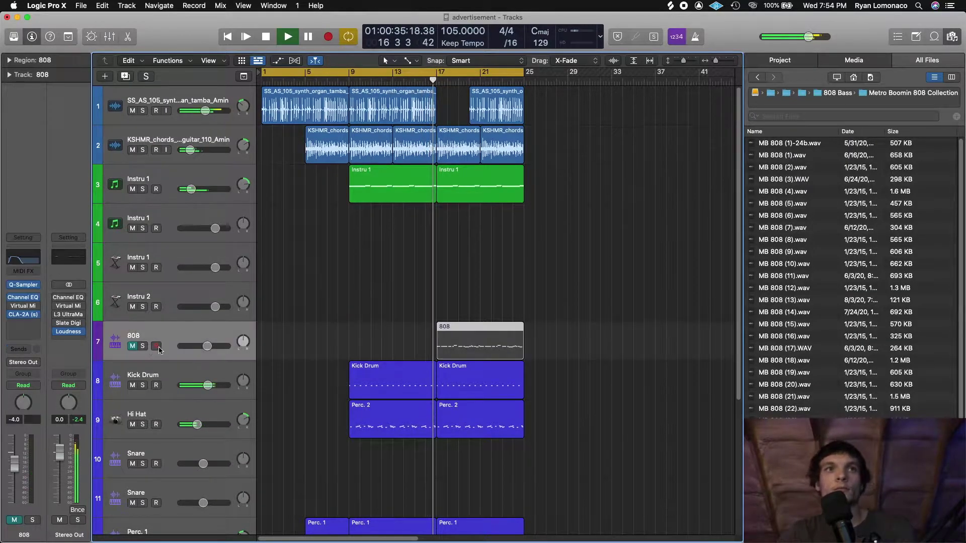
left_click(132, 347)
Listen to the section with the 808 from bar 17, reset the Stereo Out peak level display and stop playback
left_click_drag(716, 60, 718, 60)
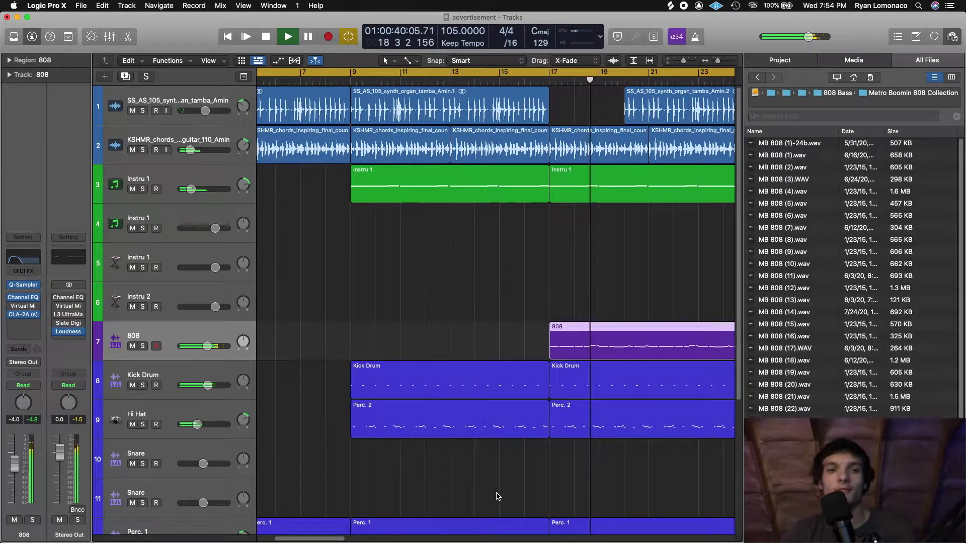
scroll(380, 541, "right", 3)
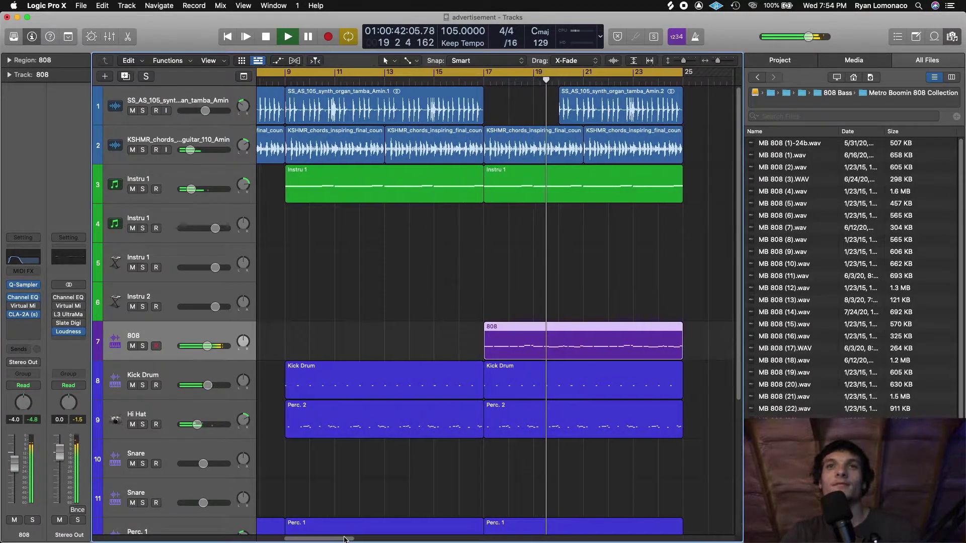
left_click_drag(719, 60, 716, 60)
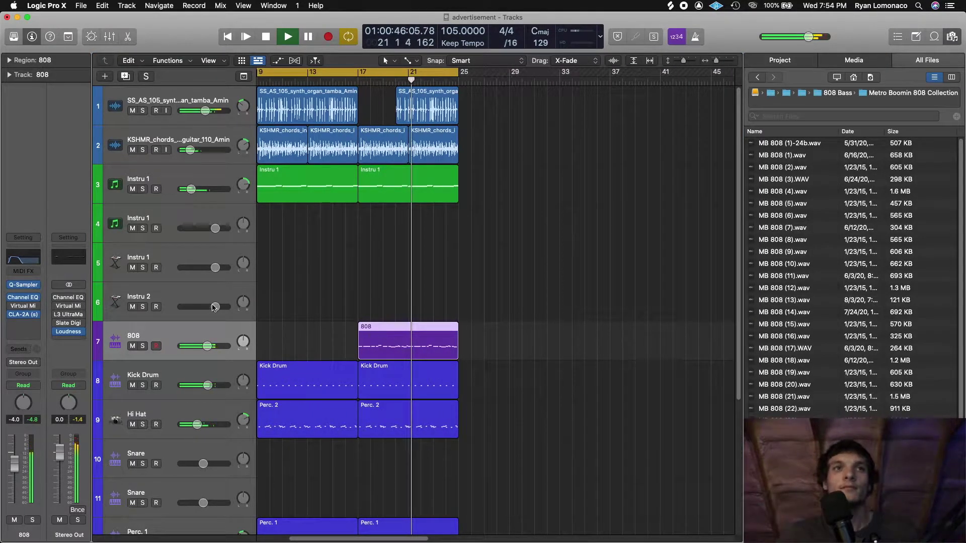
scroll(390, 541, "left", 5)
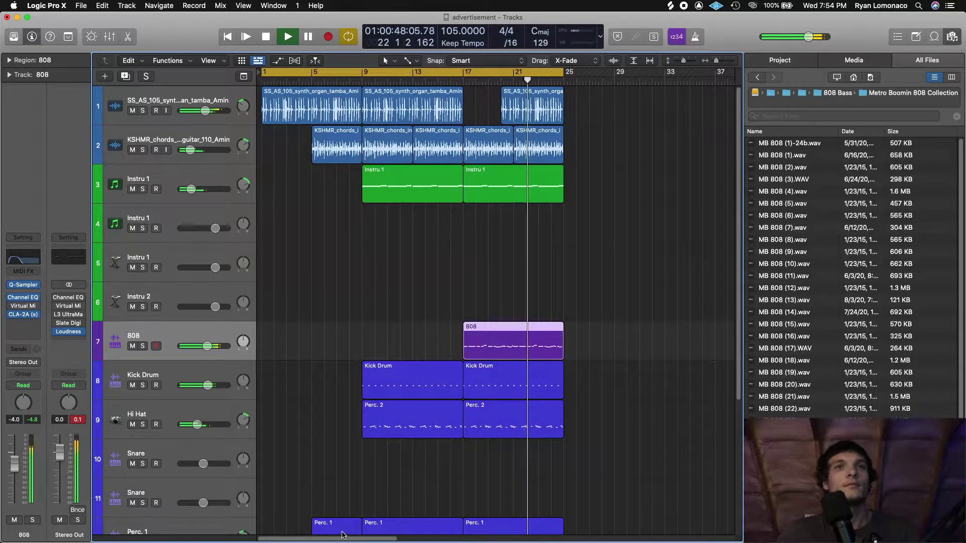
left_click(78, 420)
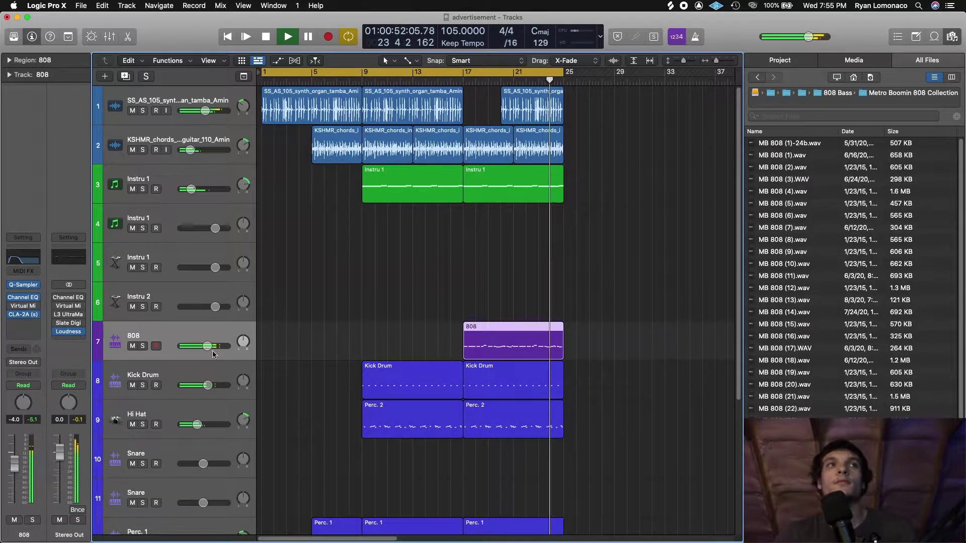
left_click(640, 333)
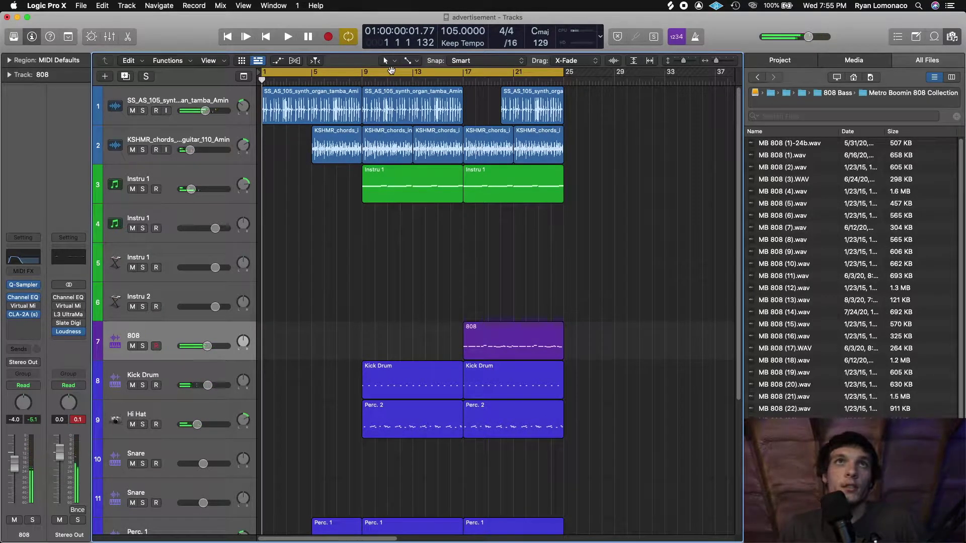
Turn off the cycle range and move the playhead to beat 3 of bar 24
left_click(391, 70)
left_click(549, 83)
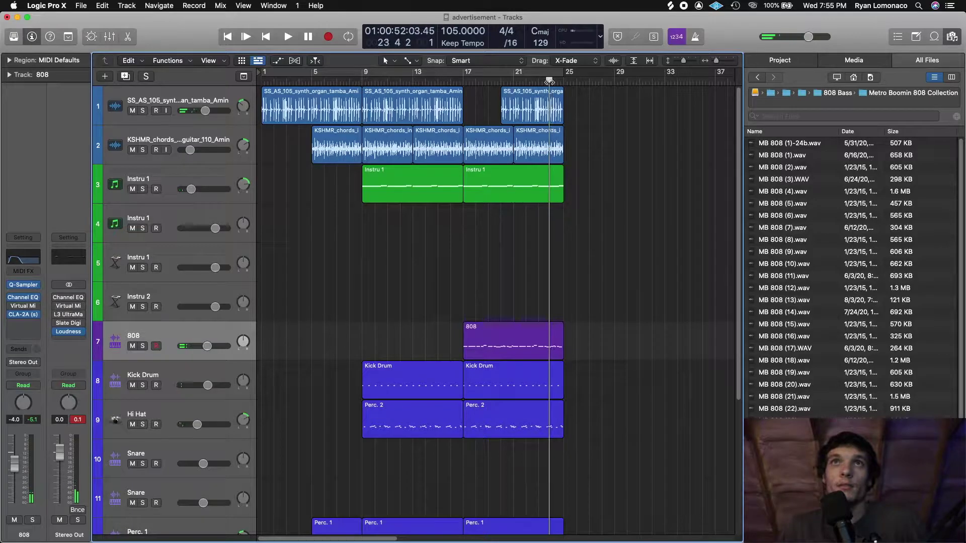
left_click(560, 81)
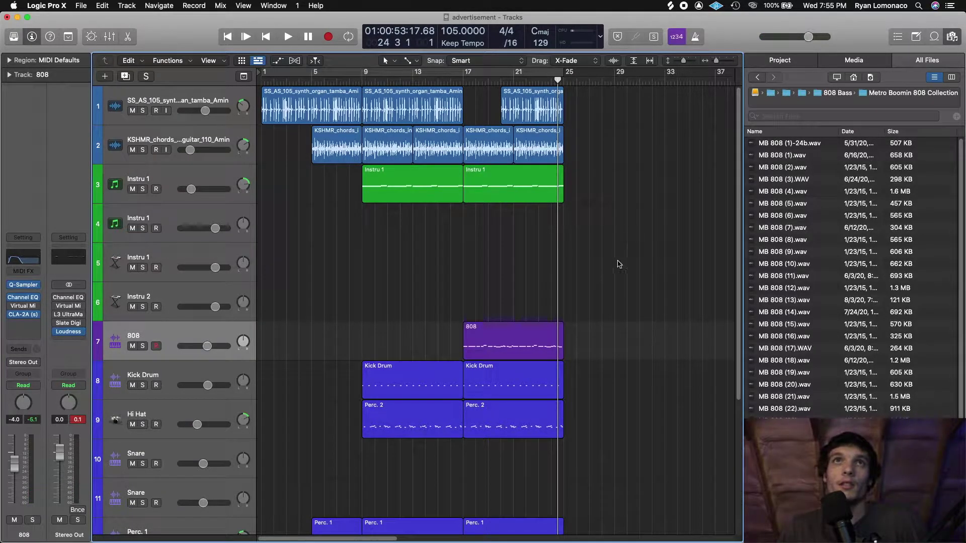
Repeat the 808 region from bar 25 and add a copy of the crash one-shot region trimmed to end at bar 25
scroll(579, 473, "down", 5)
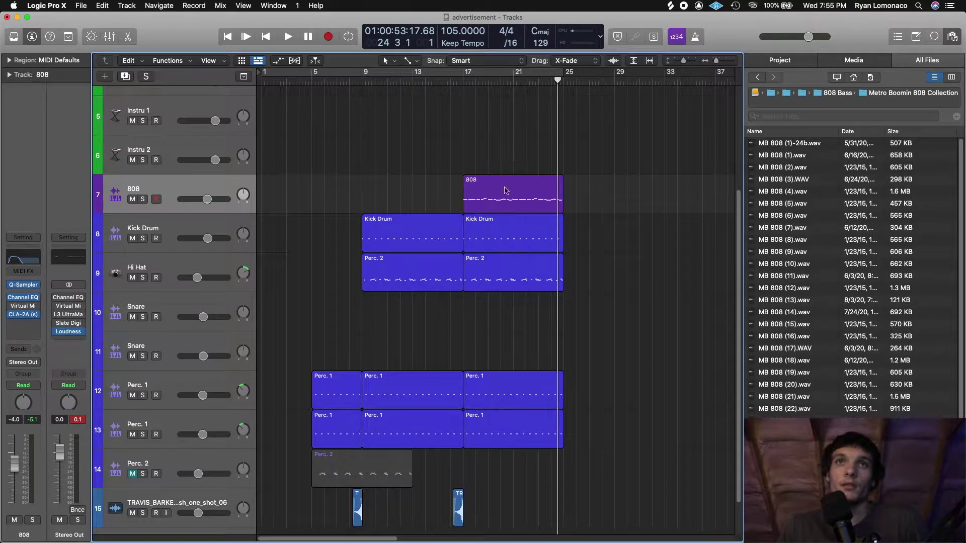
key("super+r")
left_click_drag(461, 517, 556, 511)
left_click_drag(719, 62, 733, 62)
left_click_drag(697, 519, 689, 513)
left_click(697, 480)
left_click_drag(727, 61, 725, 61)
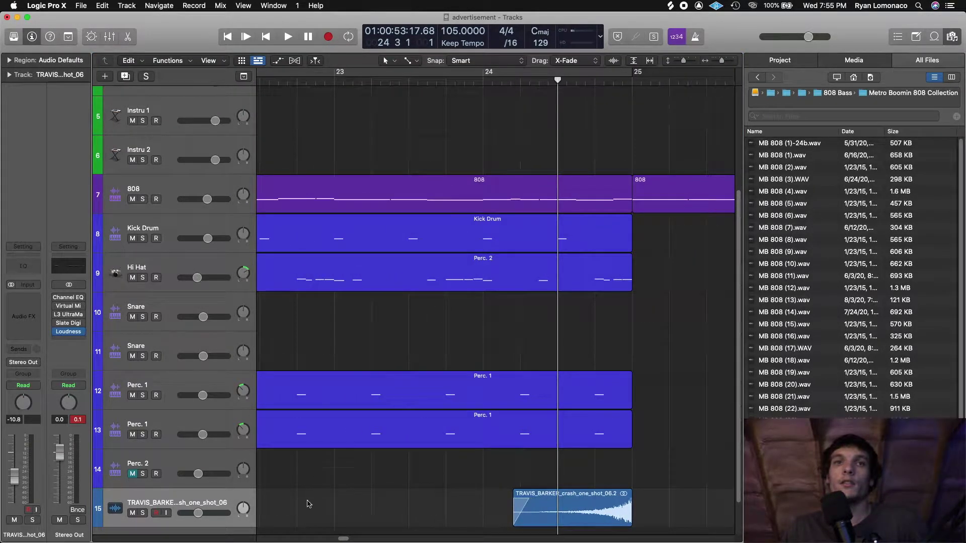
Trim the end of the earlier crash one-shot region back to the start of bar 17
left_click_drag(342, 541, 319, 531)
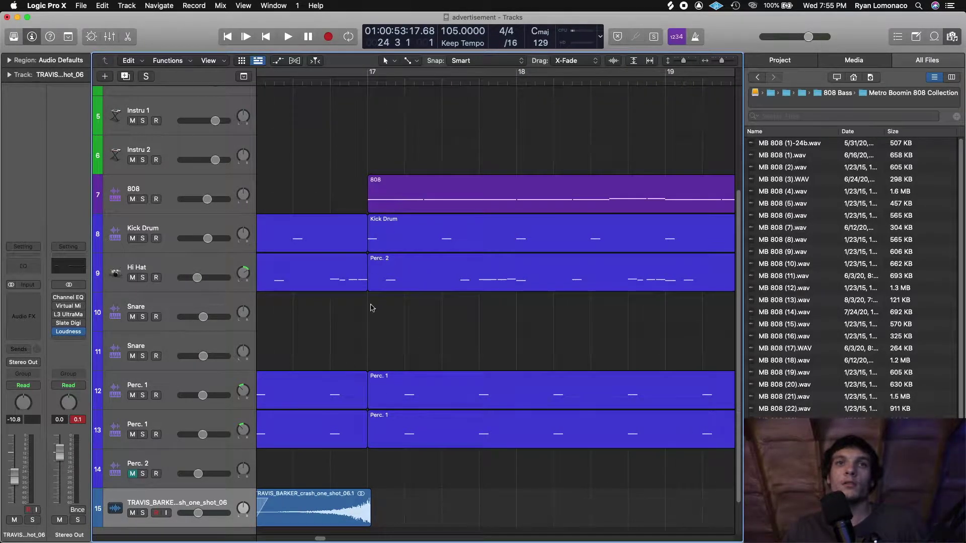
left_click_drag(726, 61, 725, 61)
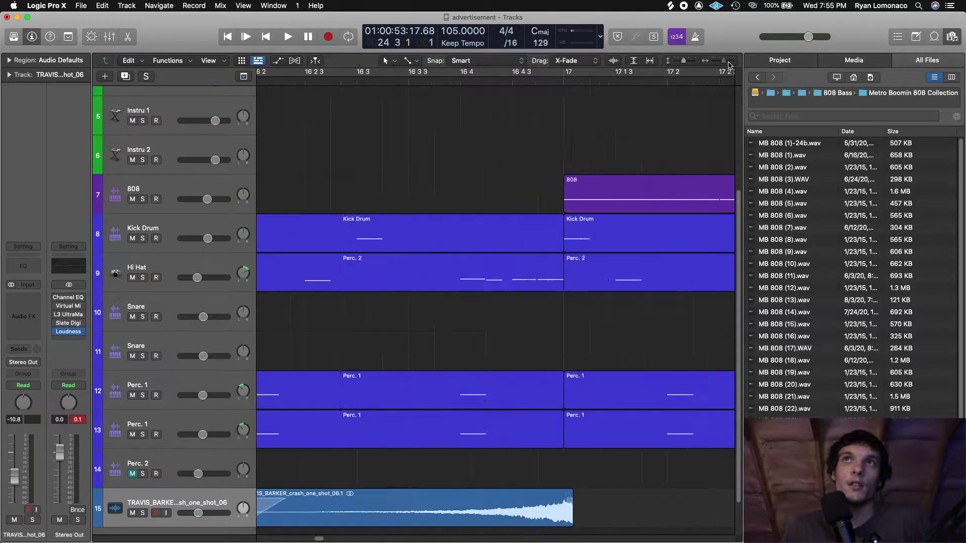
left_click_drag(689, 528, 686, 528)
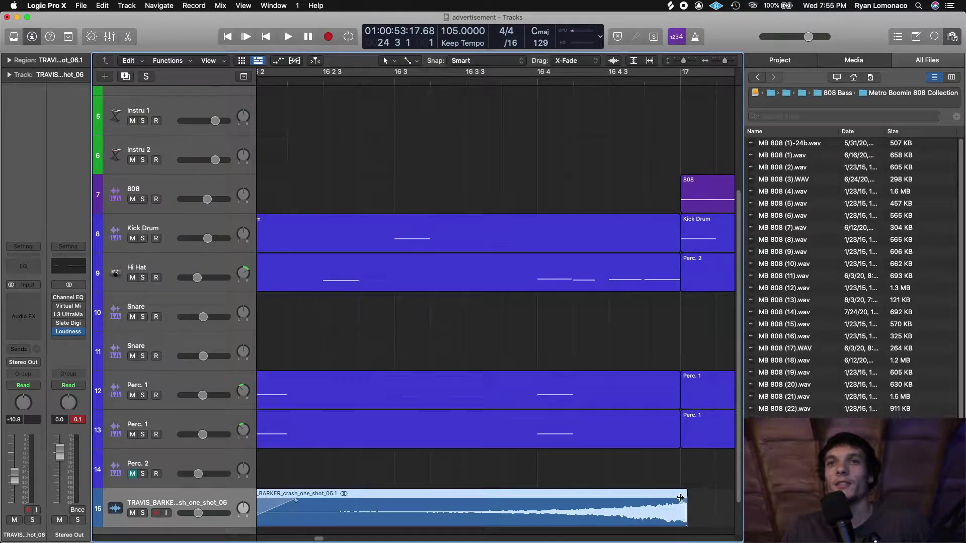
left_click(683, 478)
left_click_drag(725, 61, 723, 60)
left_click_drag(318, 540, 347, 540)
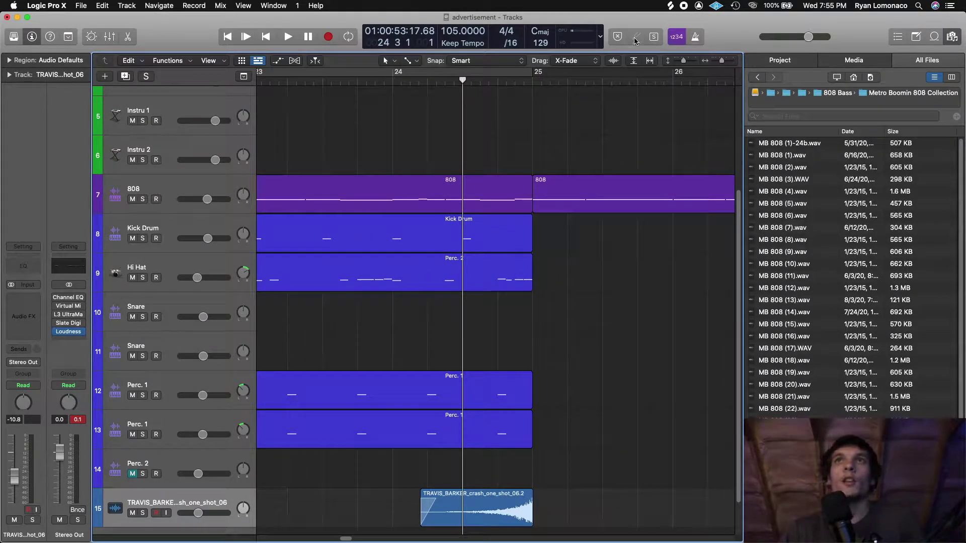
Adjust the end of the crash one-shot region so that it lands just after the start of bar 25
left_click_drag(723, 63, 729, 63)
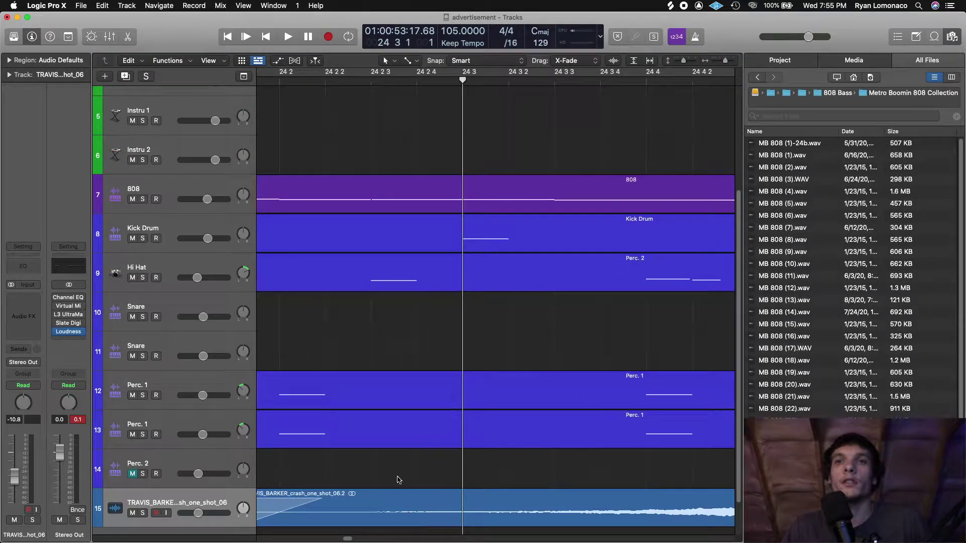
left_click_drag(345, 540, 348, 541)
left_click_drag(401, 520, 523, 525)
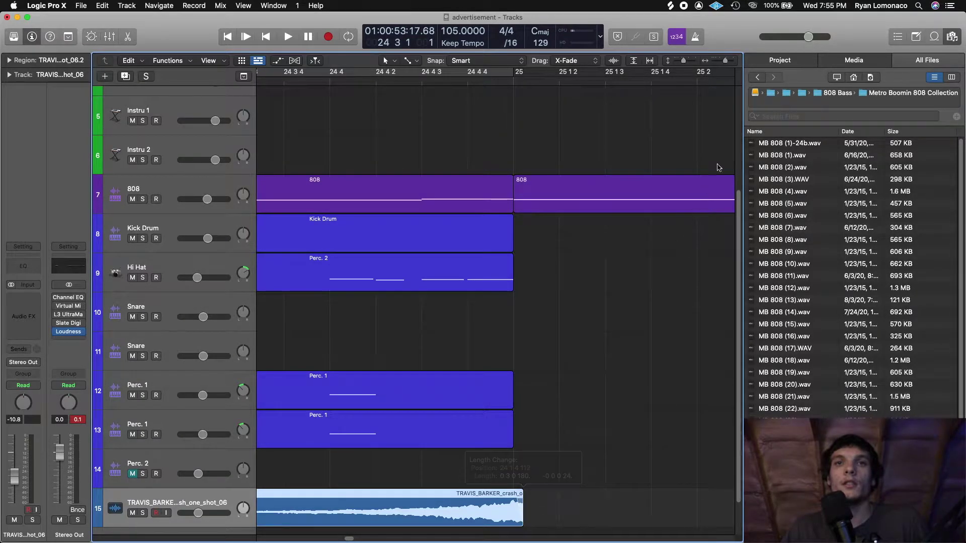
left_click_drag(725, 60, 719, 60)
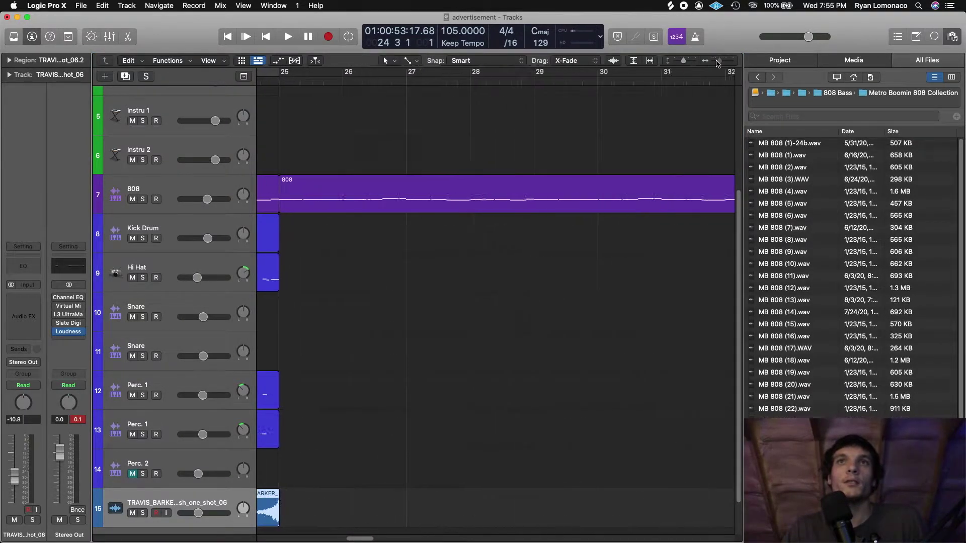
Listen to the transition from bar 24 into bar 25 and stop playback
left_click(275, 84)
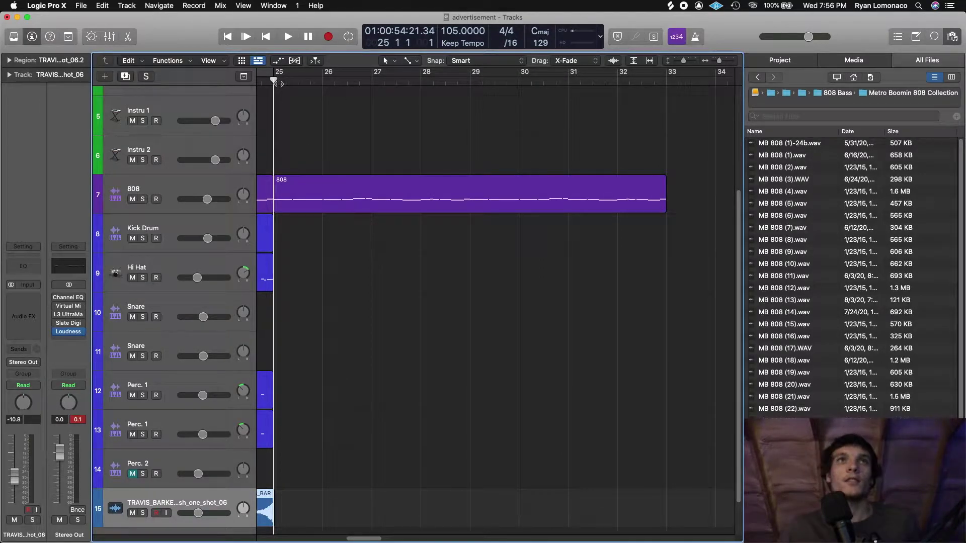
key("space")
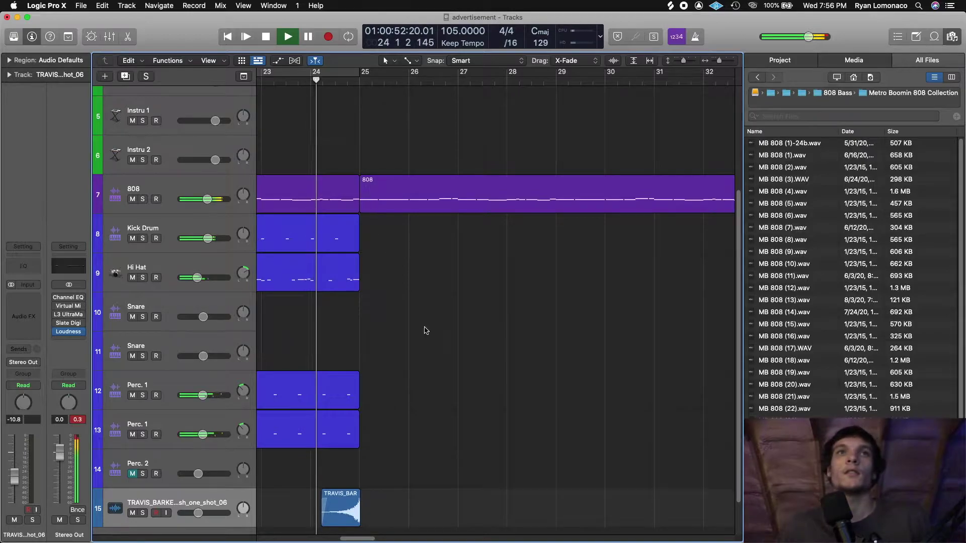
scroll(426, 330, "up", 5)
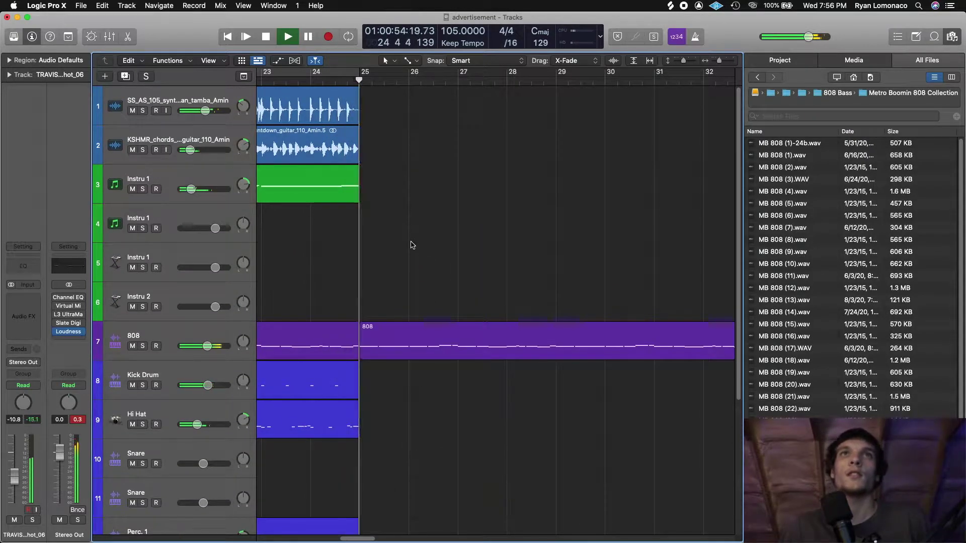
key("space")
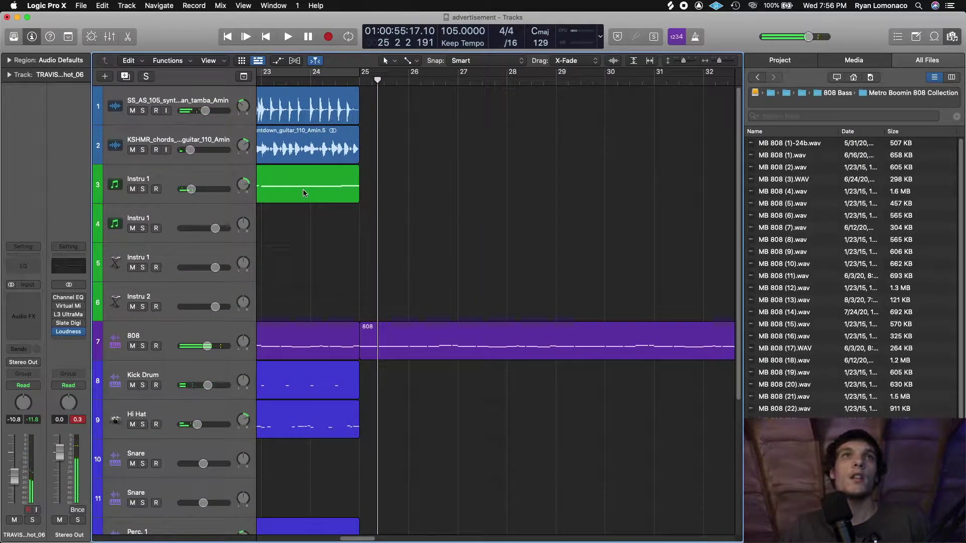
Repeat the synth organ region and the guitar chords region from bar 25
left_click(314, 118)
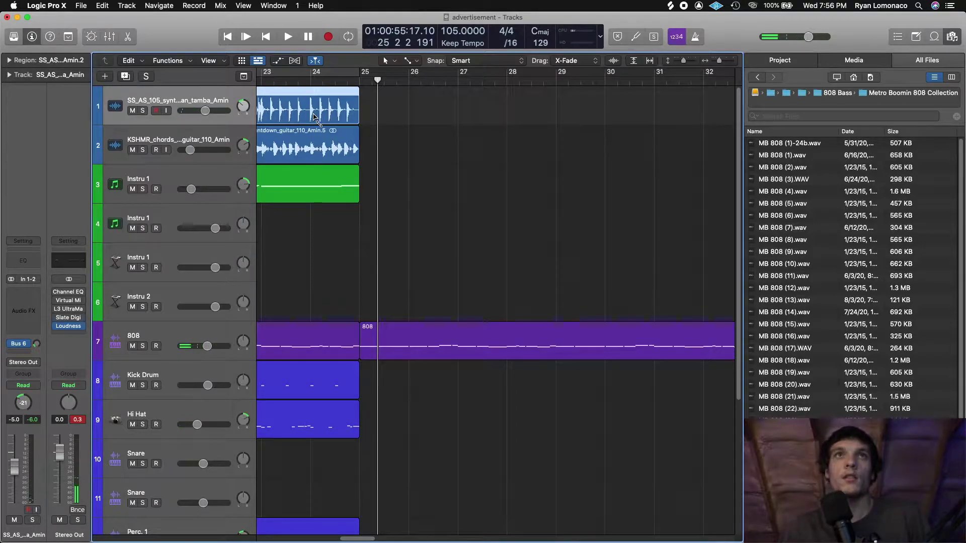
key("super+r")
key("space")
left_click(332, 147)
key("super+r")
left_click(466, 189)
Repeat the kick drum, hi-hat and both Perc. 1 regions from bar 25 to bar 33
scroll(352, 312, "down", 4)
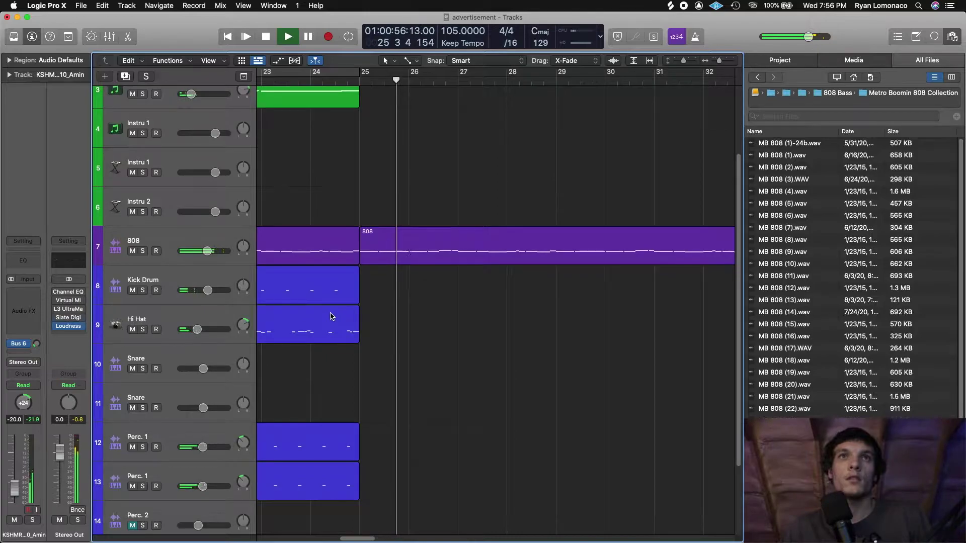
scroll(353, 327, "down", 3)
left_click(428, 165)
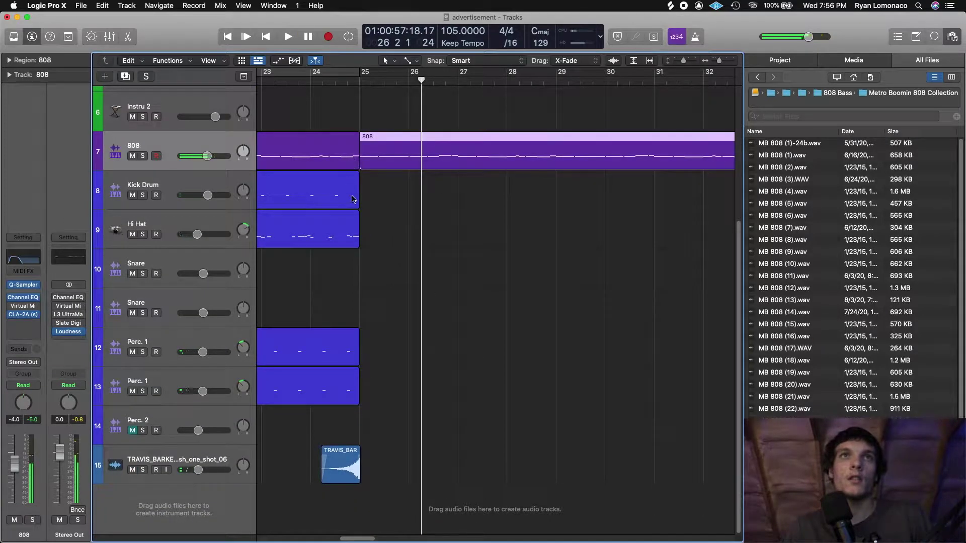
left_click(373, 483)
left_click_drag(390, 405, 332, 195)
key("l")
Trim the start of the repeated kick drum region to about bar 27 and audition the gap
left_click_drag(385, 81, 270, 93)
left_click(383, 108)
left_click_drag(364, 206, 436, 211)
left_click(459, 103)
key("space")
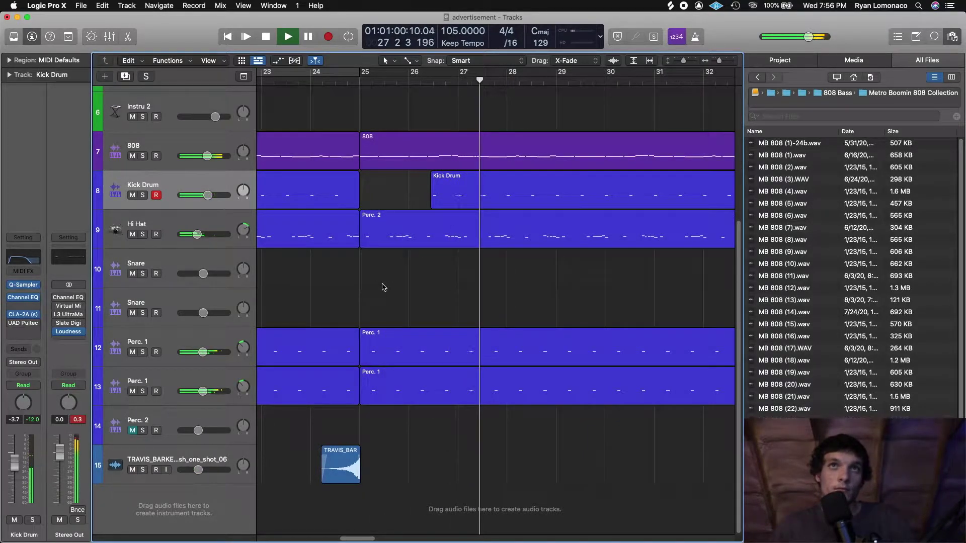
left_click_drag(431, 206, 456, 213)
left_click(486, 270)
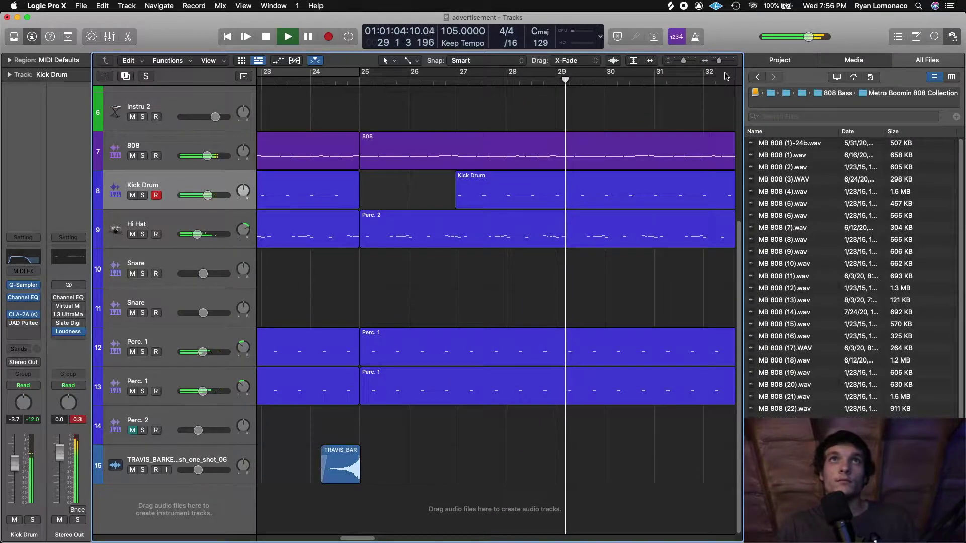
key("space")
Play the arrangement from bar 23 to bar 29 to check the kick dropout and the repeated parts
left_click_drag(720, 61, 717, 61)
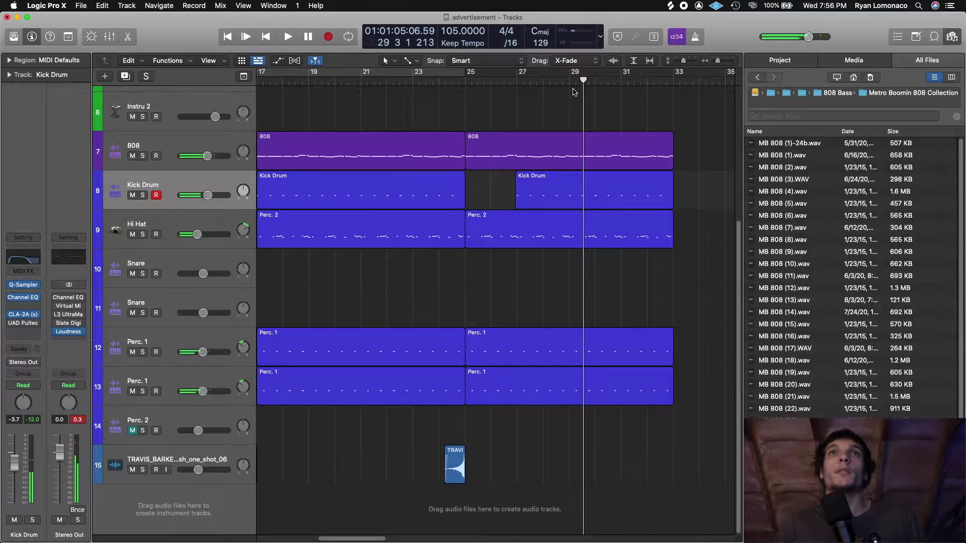
left_click(426, 80)
key("space")
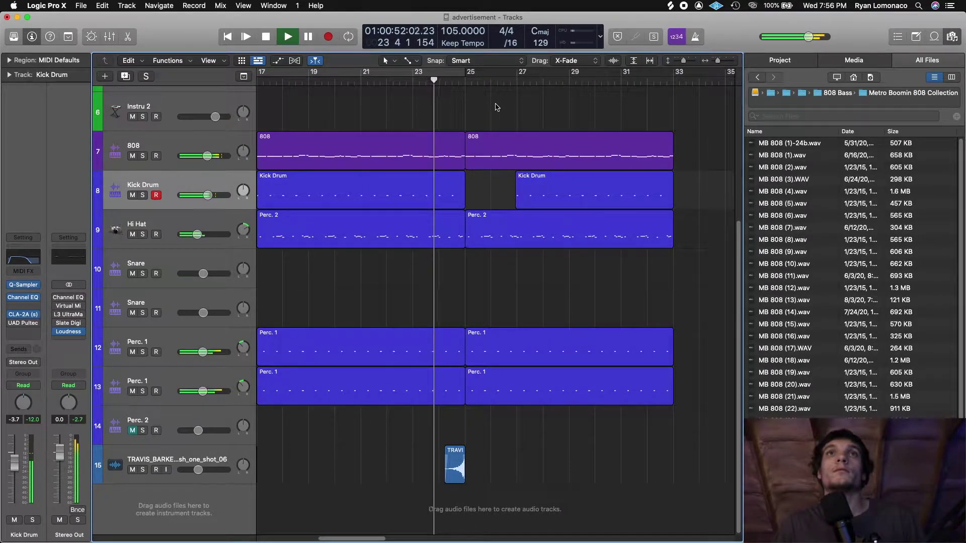
scroll(526, 251, "up", 1)
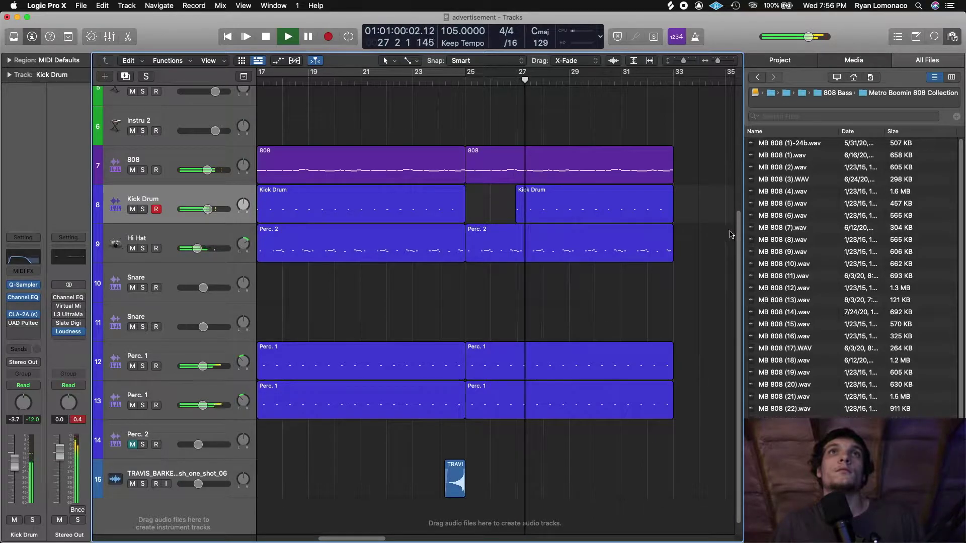
left_click(719, 62)
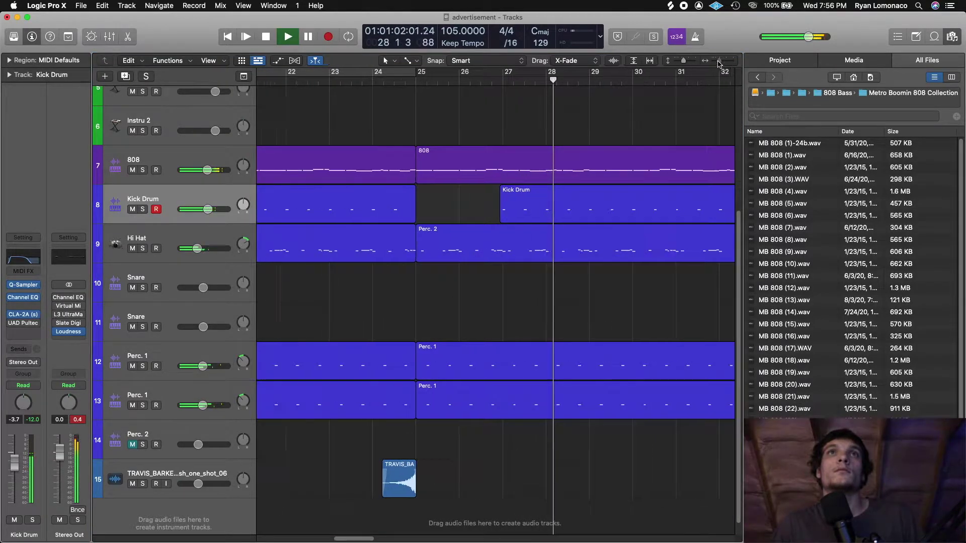
left_click_drag(718, 61, 715, 62)
scroll(539, 297, "up", 5)
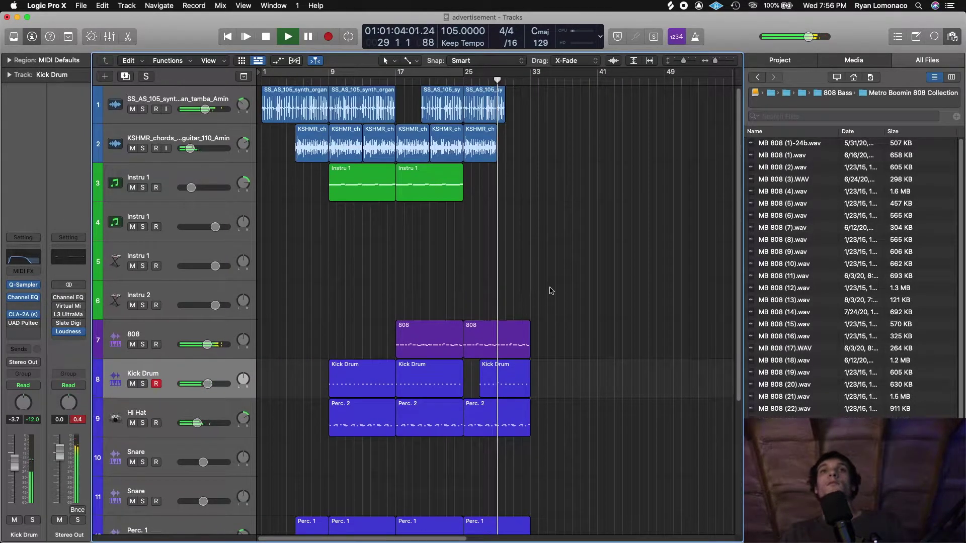
key("space")
Look over the arranged regions on all tracks and return the playhead to the start of the project
scroll(535, 305, "down", 3)
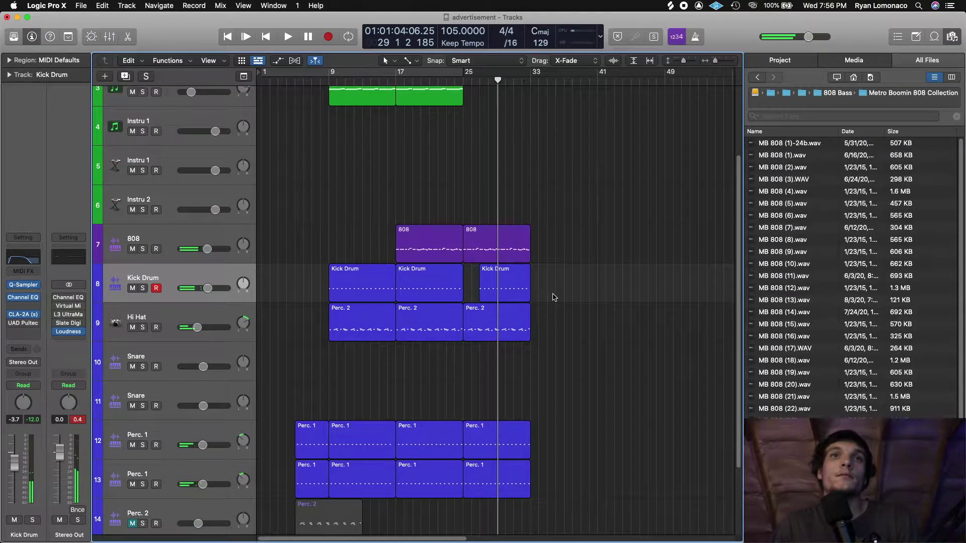
scroll(554, 298, "up", 3)
scroll(553, 298, "down", 3)
left_click_drag(512, 79, 329, 95)
scroll(507, 315, "up", 3)
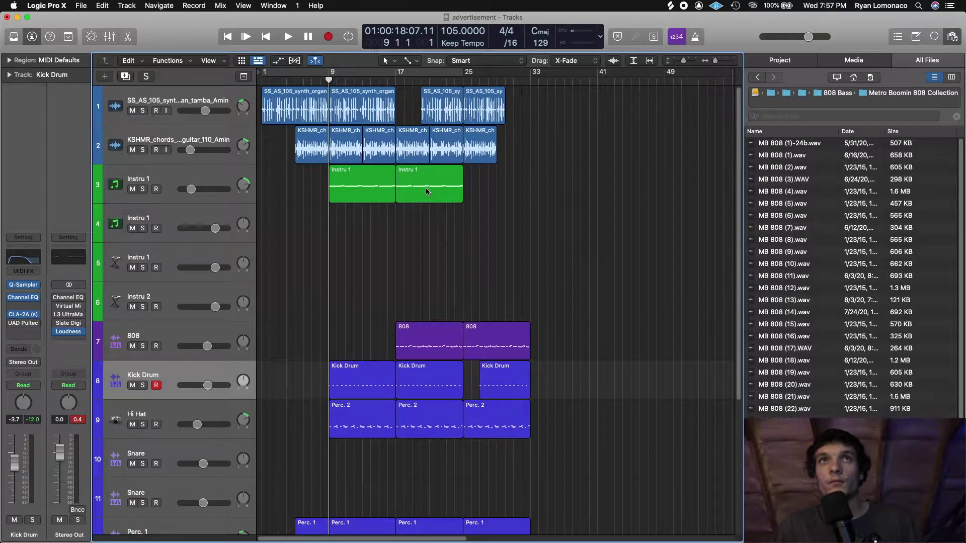
left_click(428, 191)
left_click(522, 176)
key("Return")
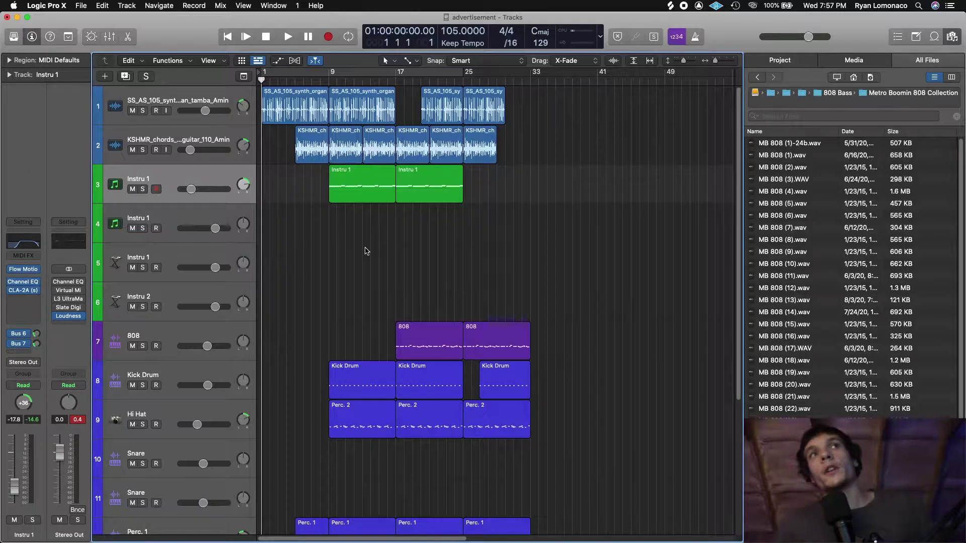
Replace the Element instrument on track 4 with the Waves Electric200 and reposition its window
left_click(141, 236)
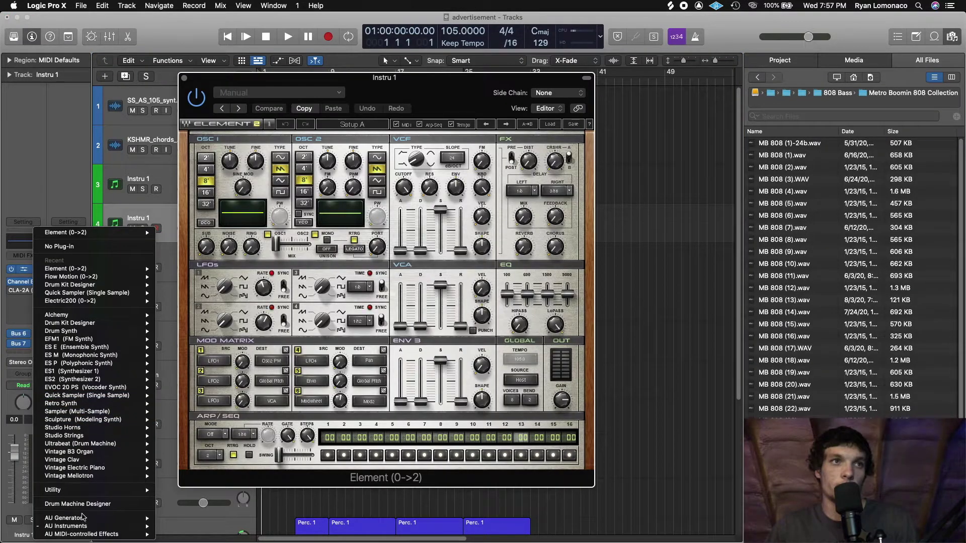
mouse_move(83, 526)
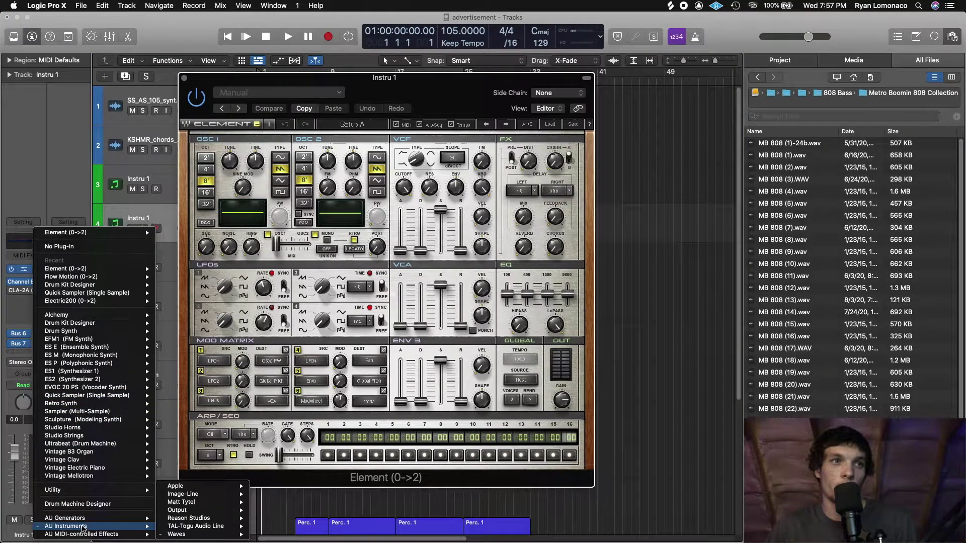
mouse_move(209, 536)
mouse_move(271, 534)
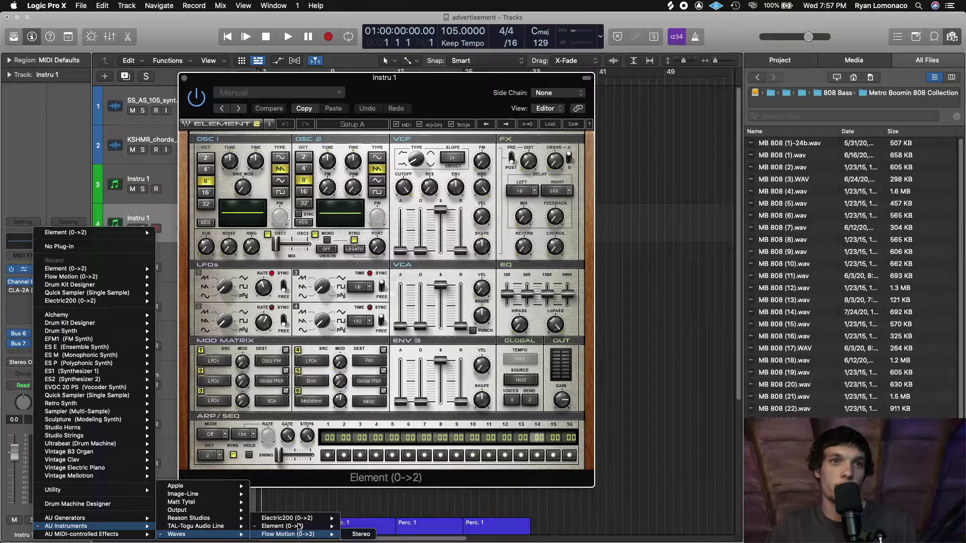
mouse_move(298, 521)
left_click(360, 518)
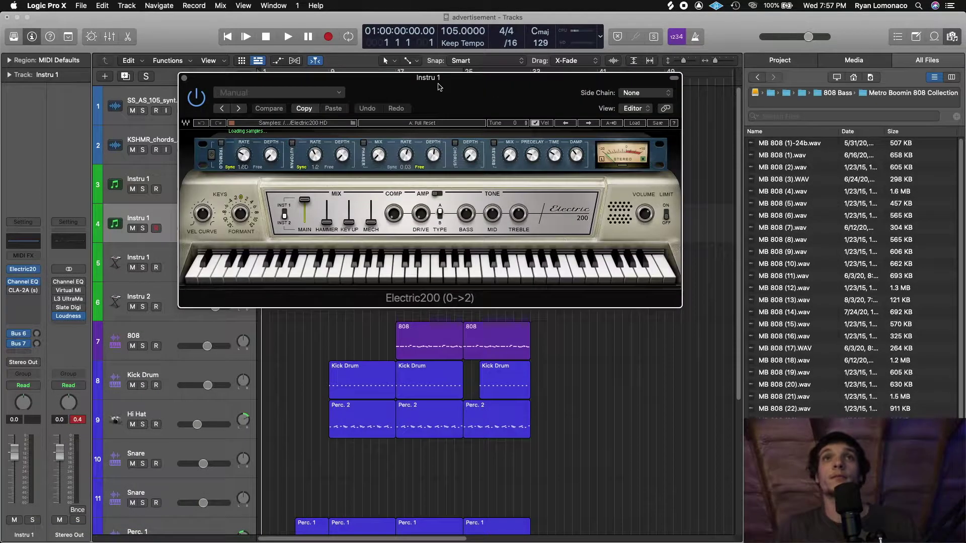
left_click_drag(406, 69, 302, 45)
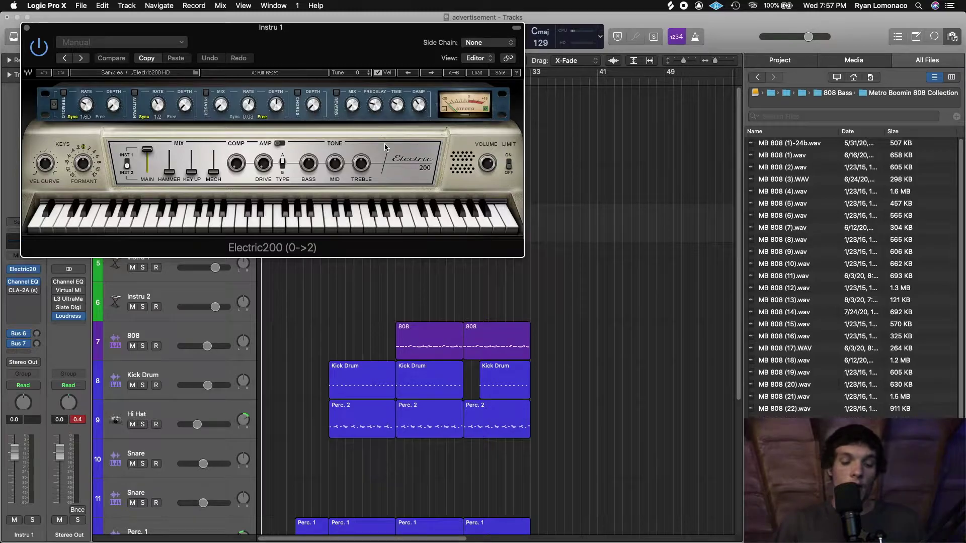
Show the Musical Typing keyboard and arrange it alongside the Electric200 window
key("super+k")
left_click_drag(535, 91, 828, 306)
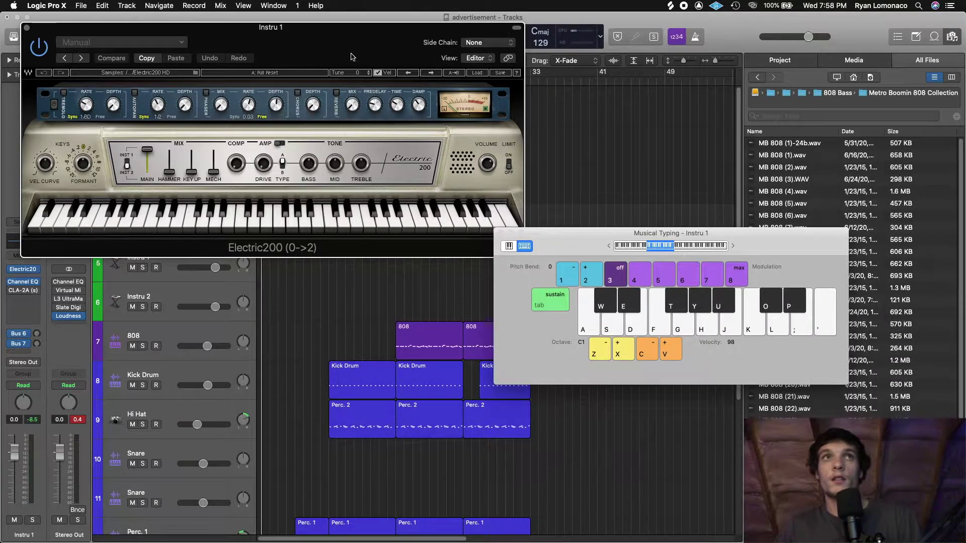
left_click_drag(328, 32, 576, 80)
Try the Distorted preset Electric Guitiano on the Electric200 and switch to the Bite Me preset
left_click(724, 123)
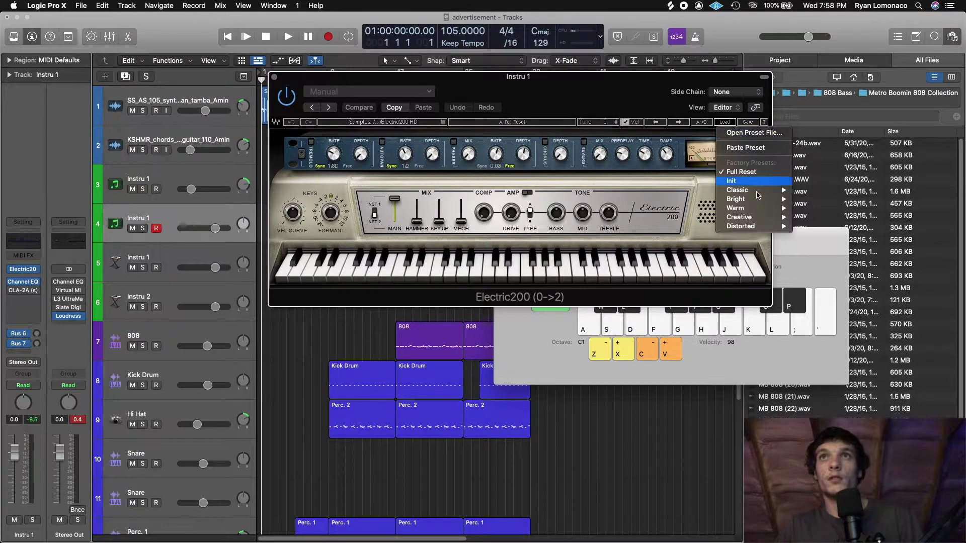
mouse_move(750, 219)
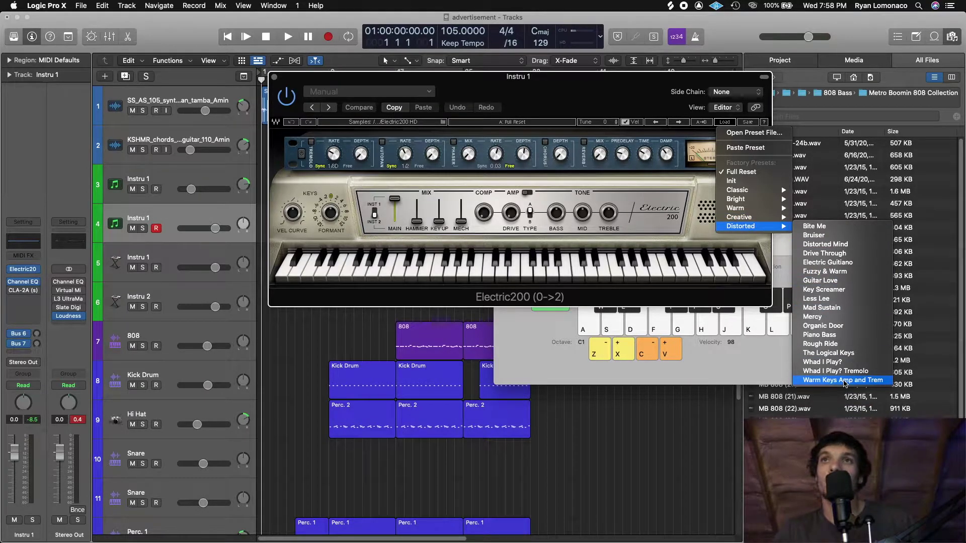
left_click(828, 262)
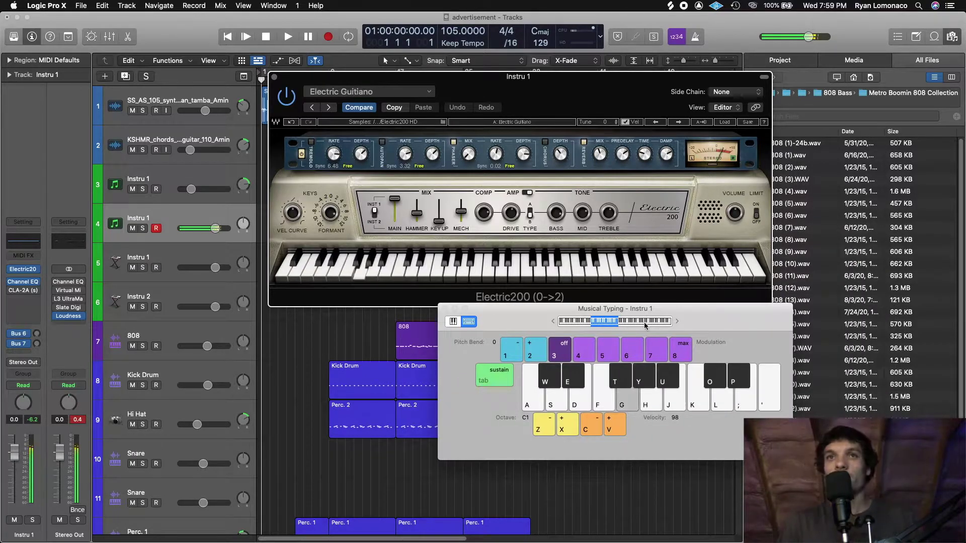
key("space")
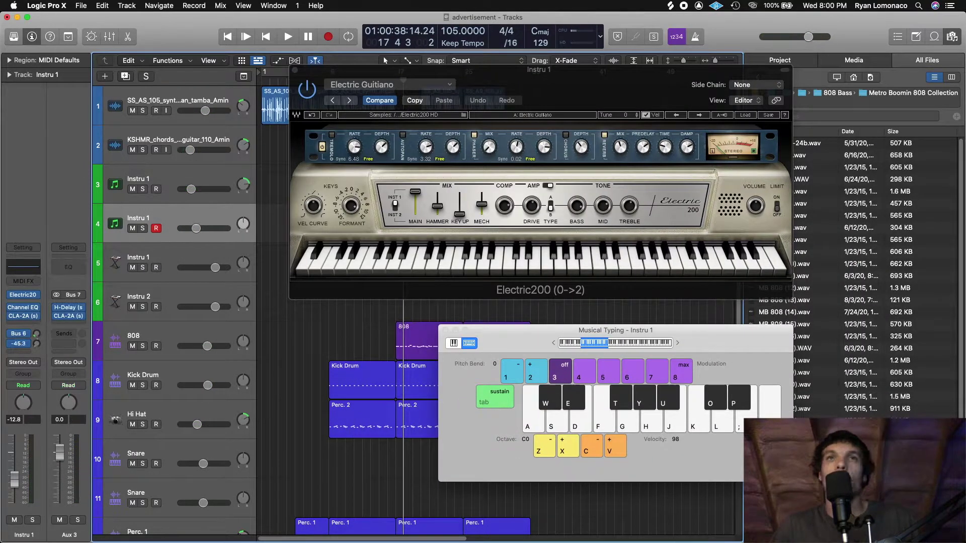
key("]")
key("]")
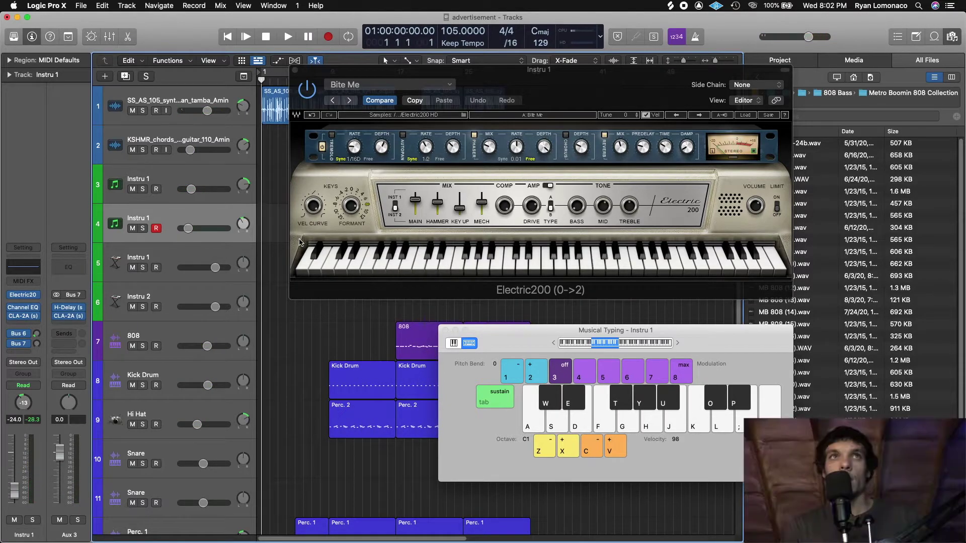
Record an Electric200 melody of A, C, F and B notes on track 4 from the project start to just past bar 9
key("r")
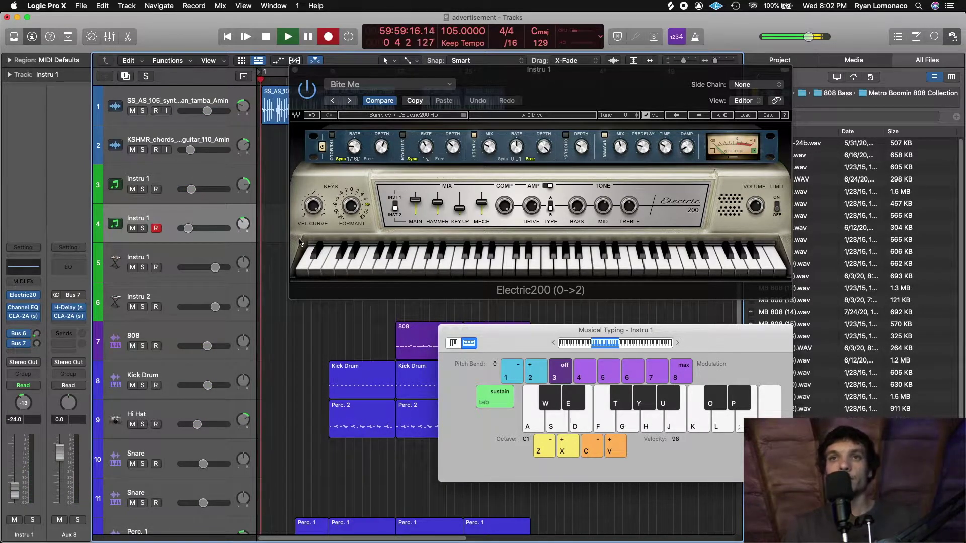
key("h")
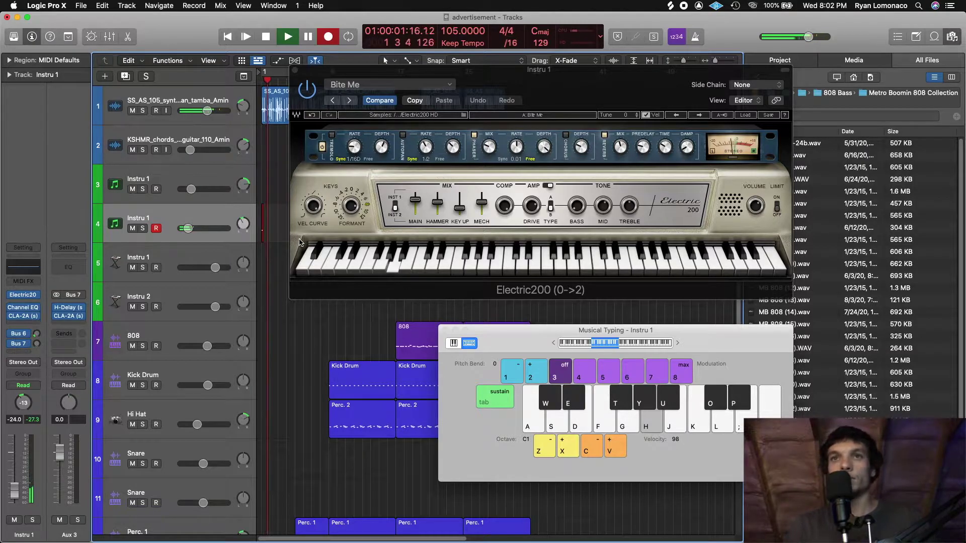
key("k")
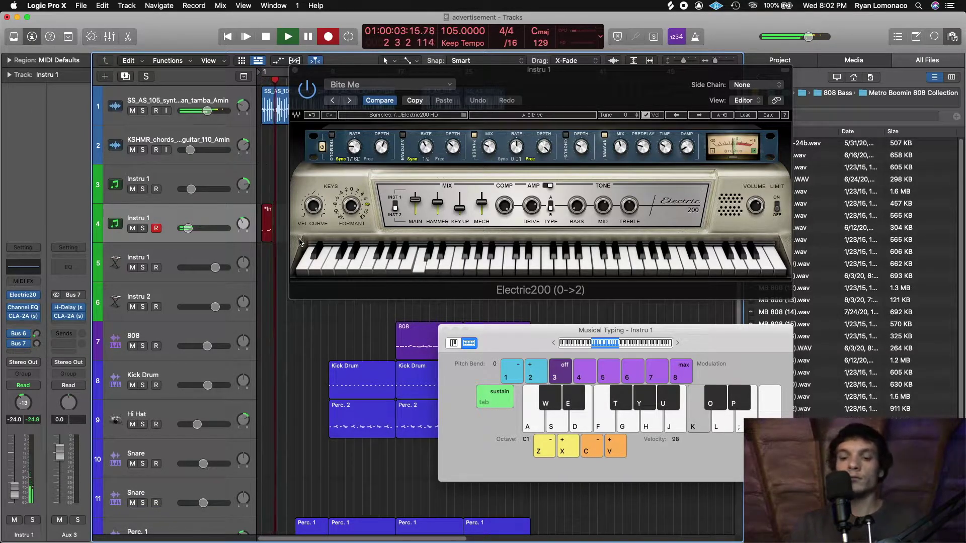
key("f")
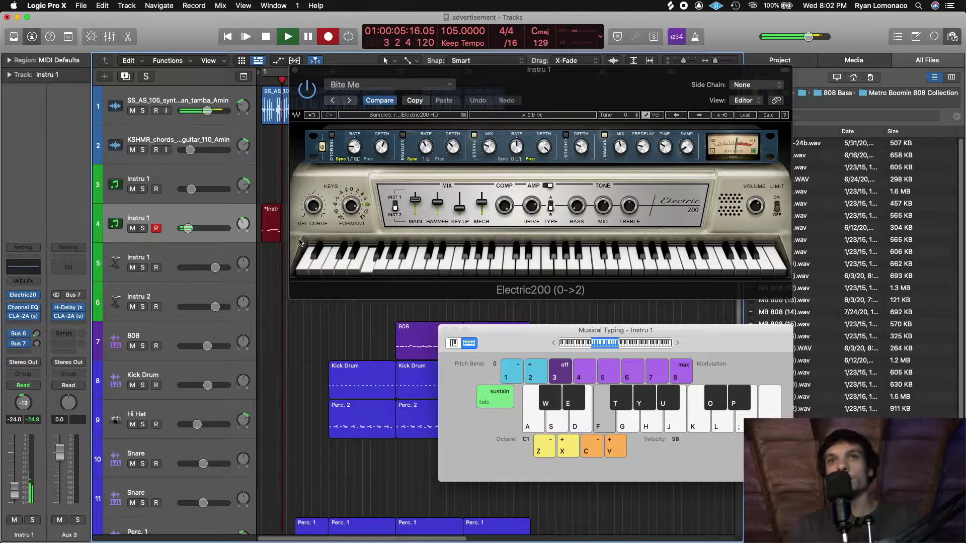
key("k")
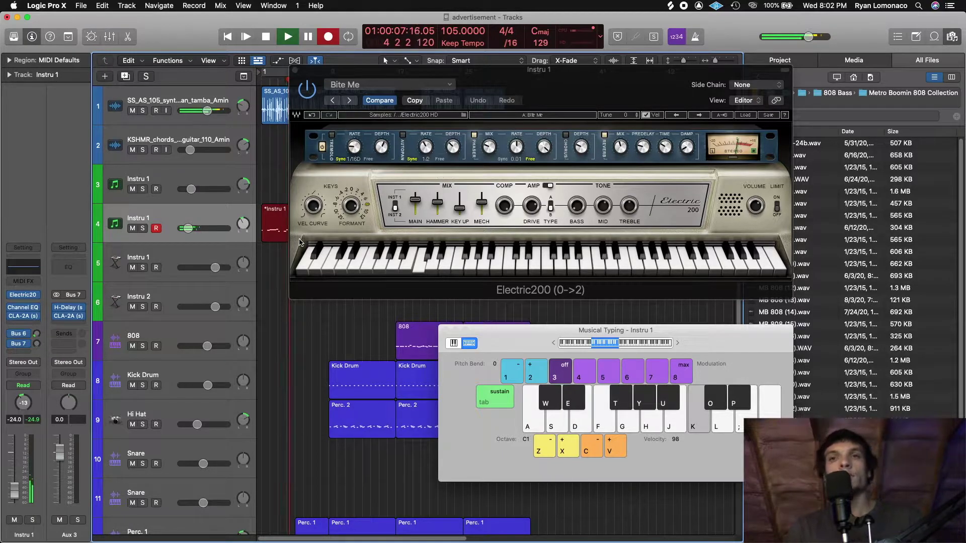
key("j")
key("h")
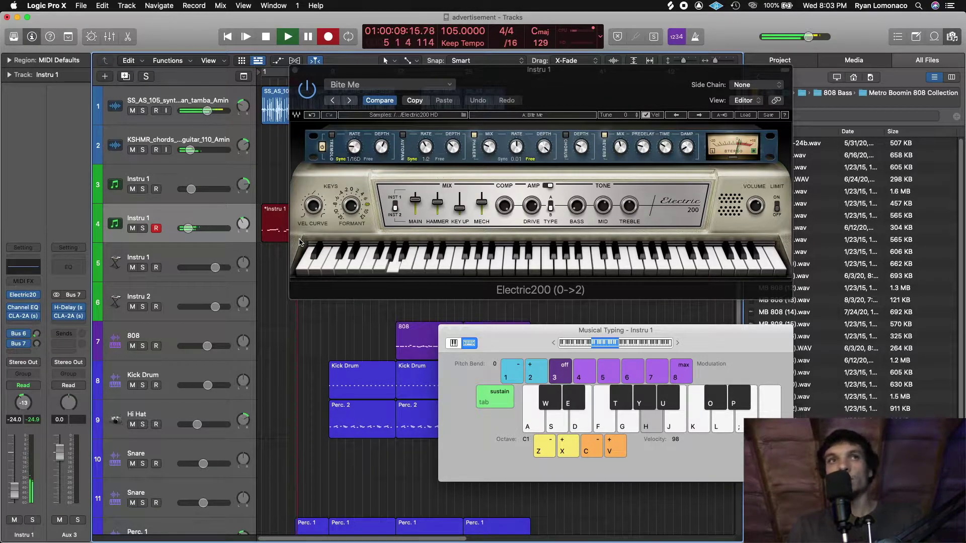
key("k")
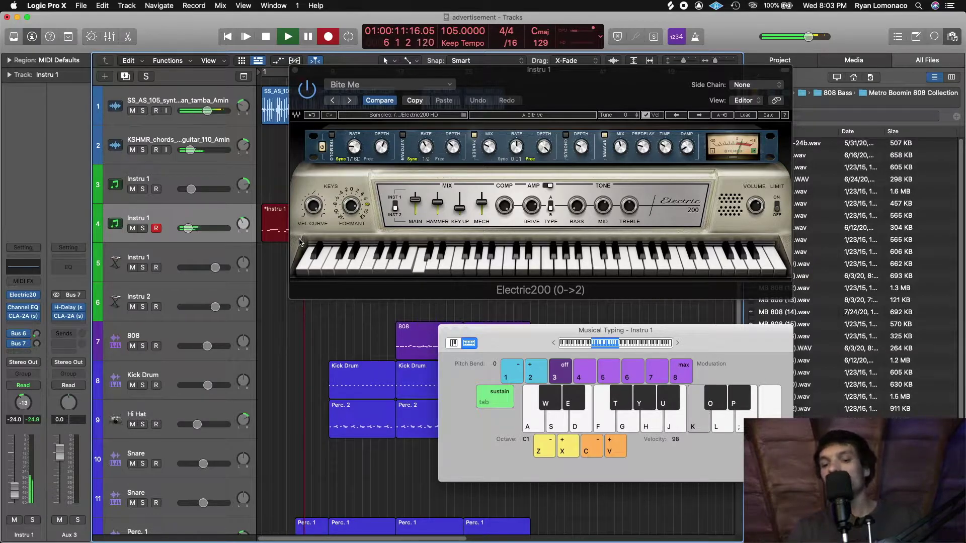
key("f")
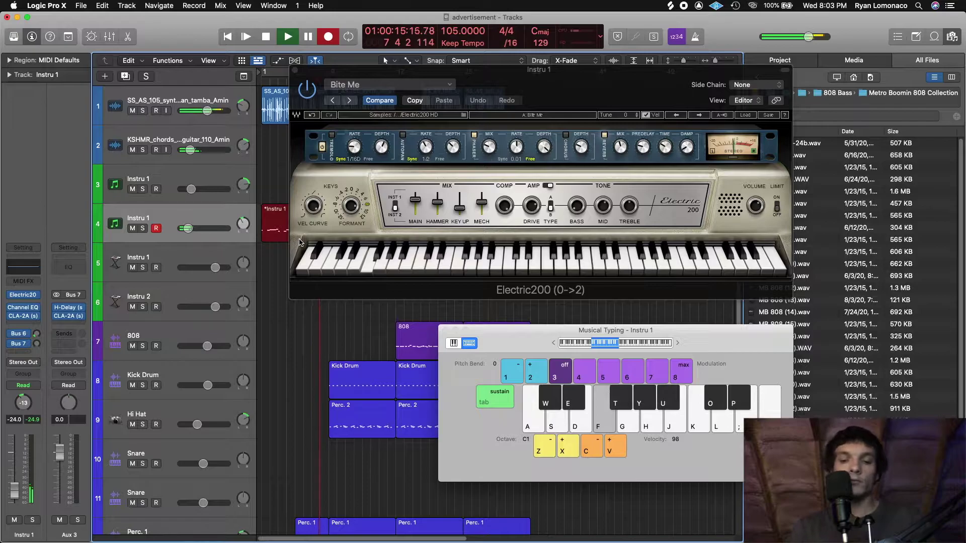
key("k")
key("j")
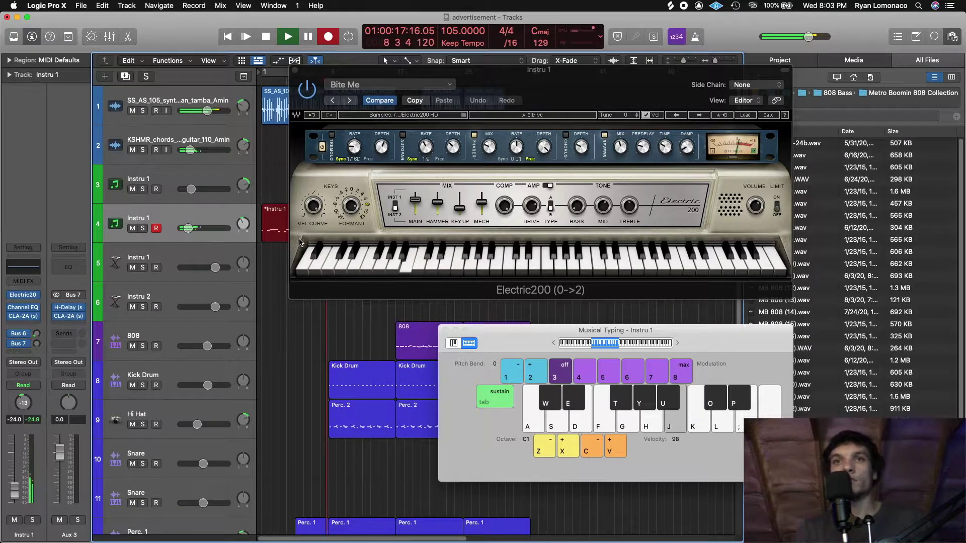
key("h")
key("space")
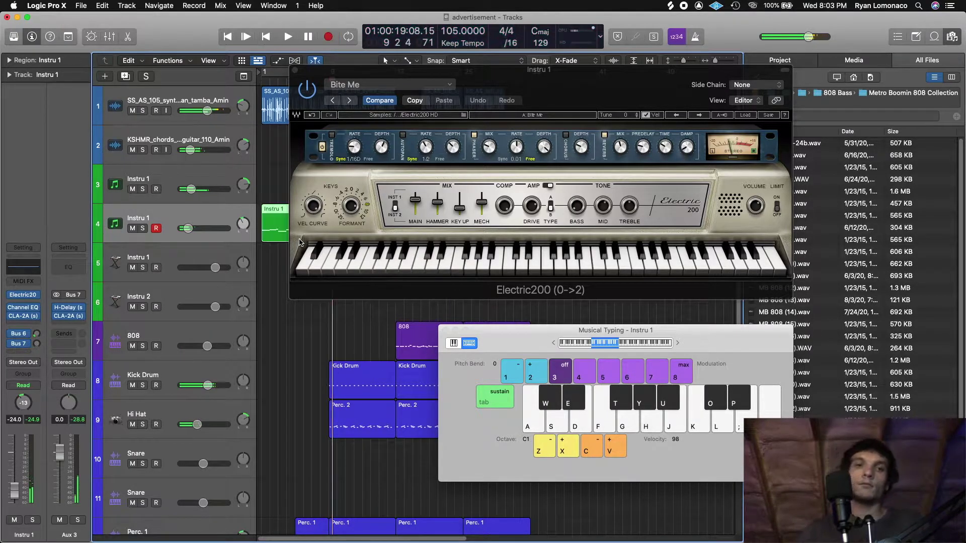
Open the recorded track 4 region in the Piano Roll, return the playhead to the start and select all its notes
left_click_drag(389, 69, 587, 4)
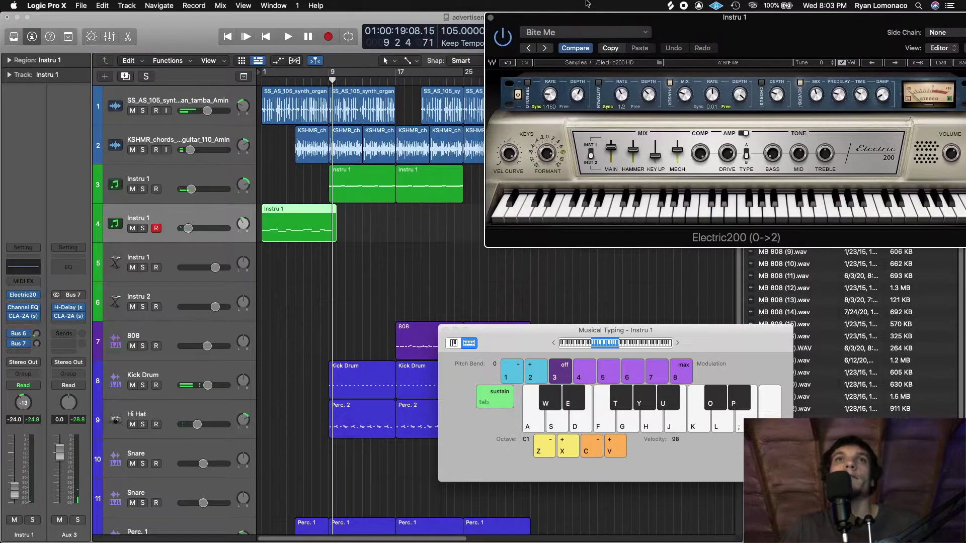
double_click(304, 235)
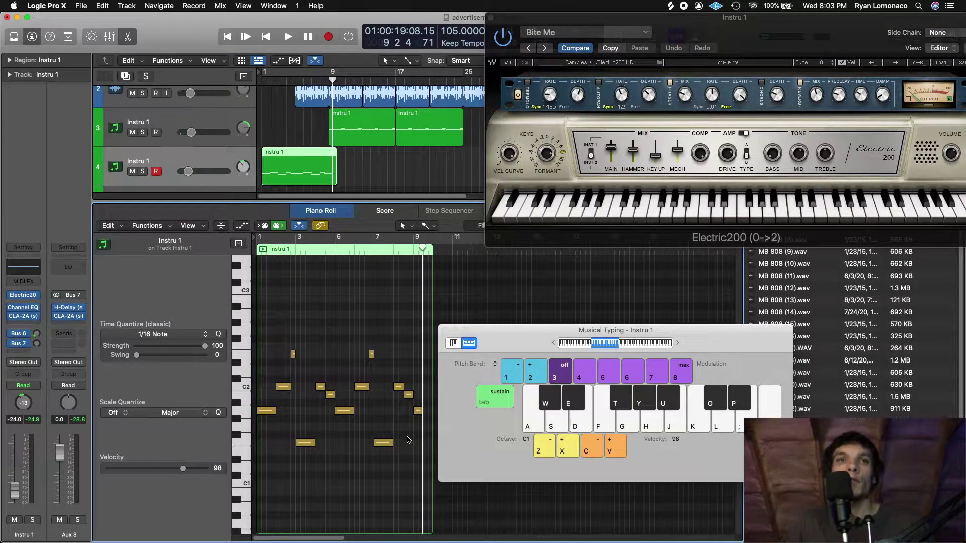
key("Return")
right_click(294, 416)
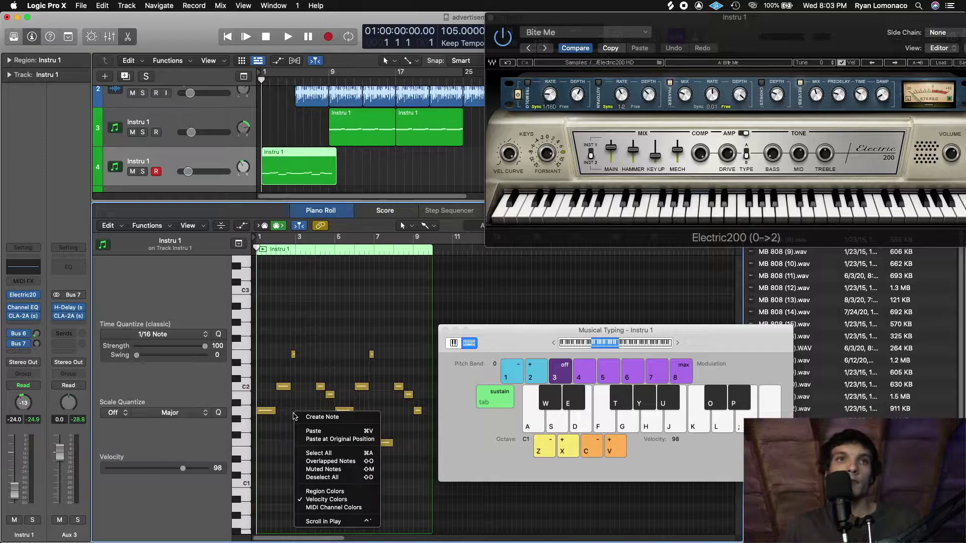
left_click(326, 456)
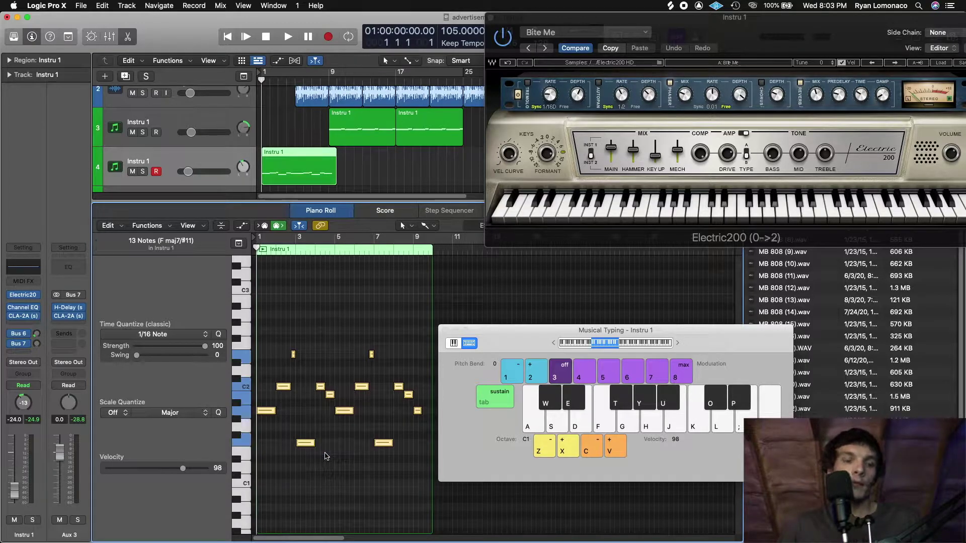
Clear the Musical Typing keyboard from the Piano Roll, trim the end of the first note slightly and play the melody
left_click_drag(715, 33, 403, 4)
left_click(730, 225)
left_click(730, 224)
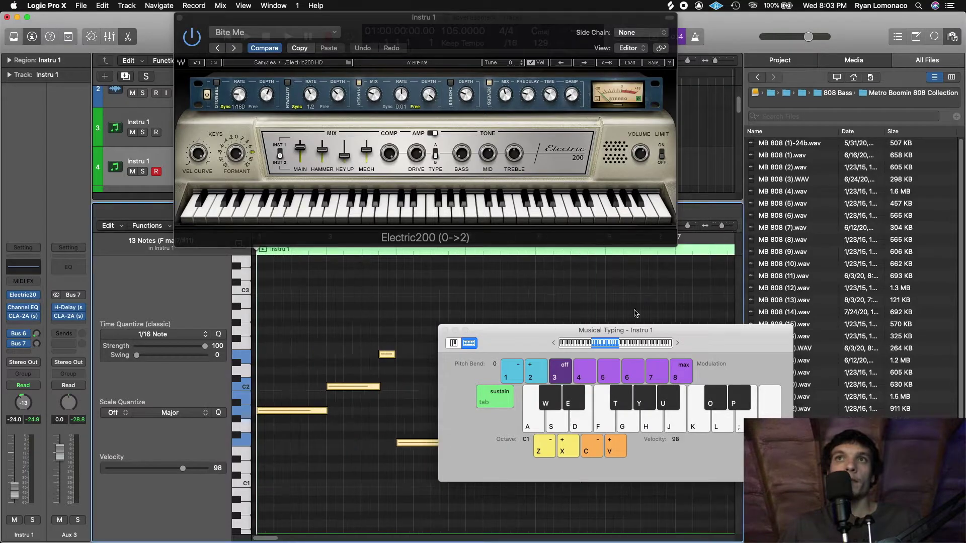
left_click(445, 331)
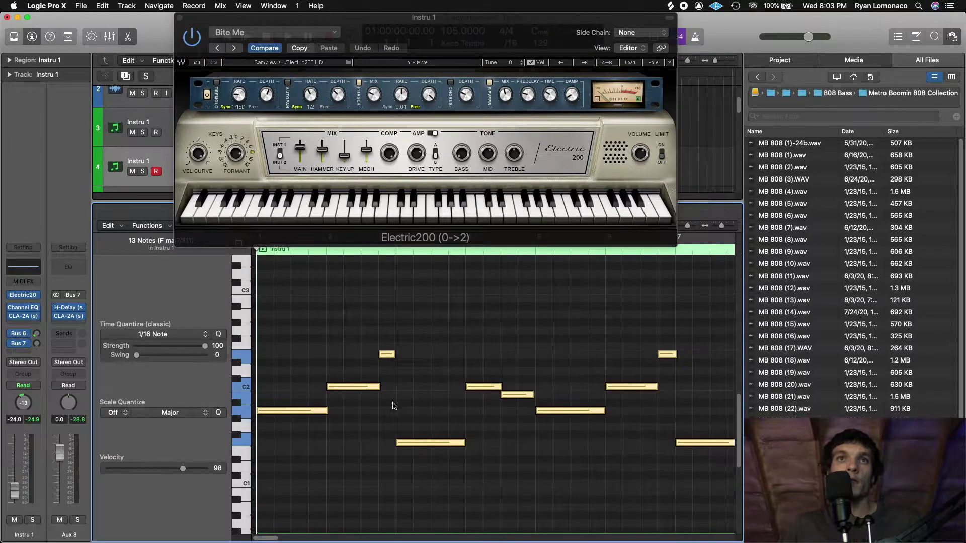
left_click(333, 410)
left_click(327, 410)
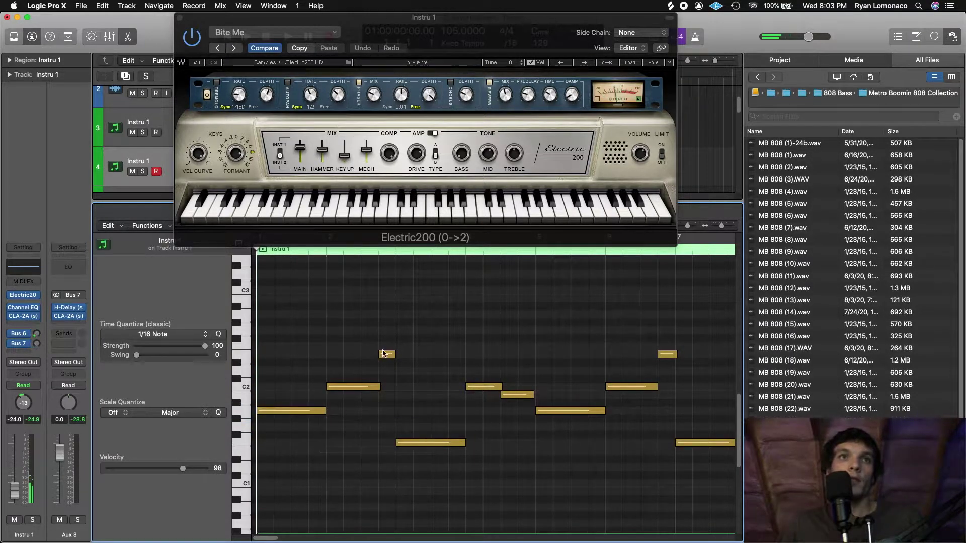
key("space")
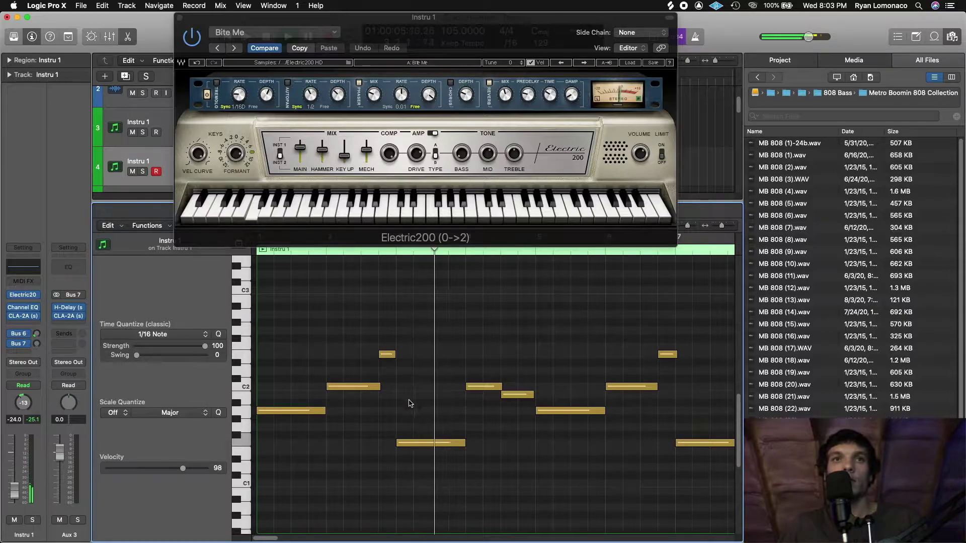
Close the Electric200 window, lower track 4's volume to -44.0 dB and replay the project from the start
left_click_drag(722, 227, 702, 385)
left_click(181, 18)
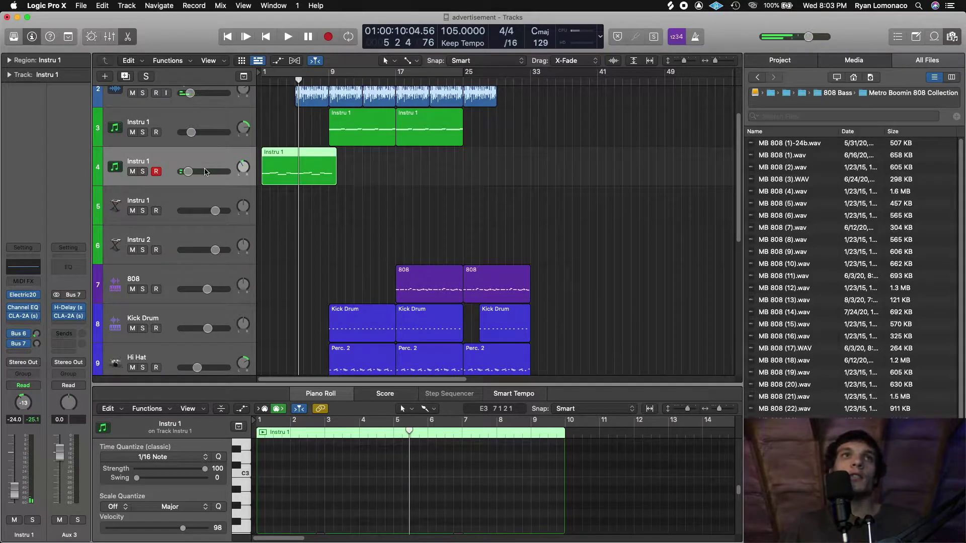
left_click_drag(192, 173, 182, 171)
key("space")
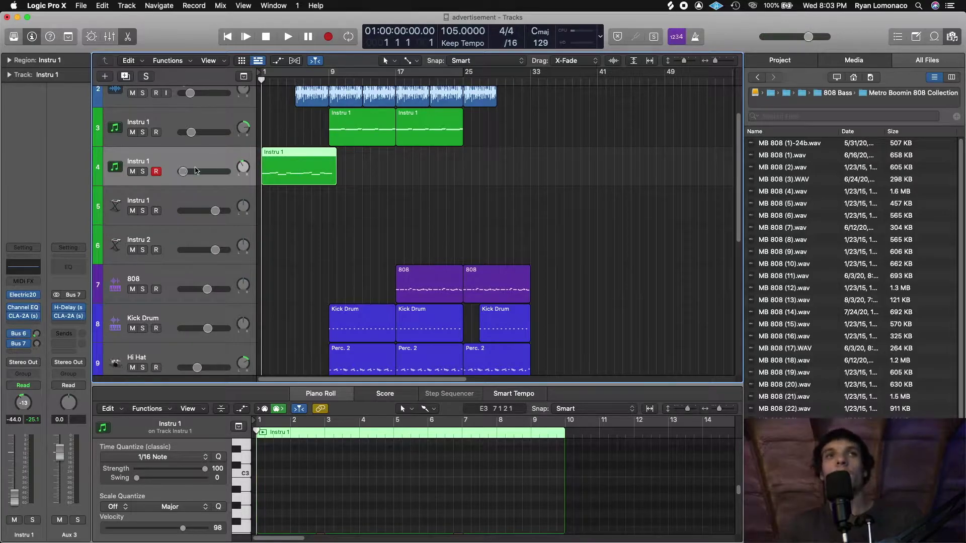
key("space")
Shorten the track 4 melody region to end at bar 9, cutting off the last note past that bar
left_click_drag(335, 181, 331, 183)
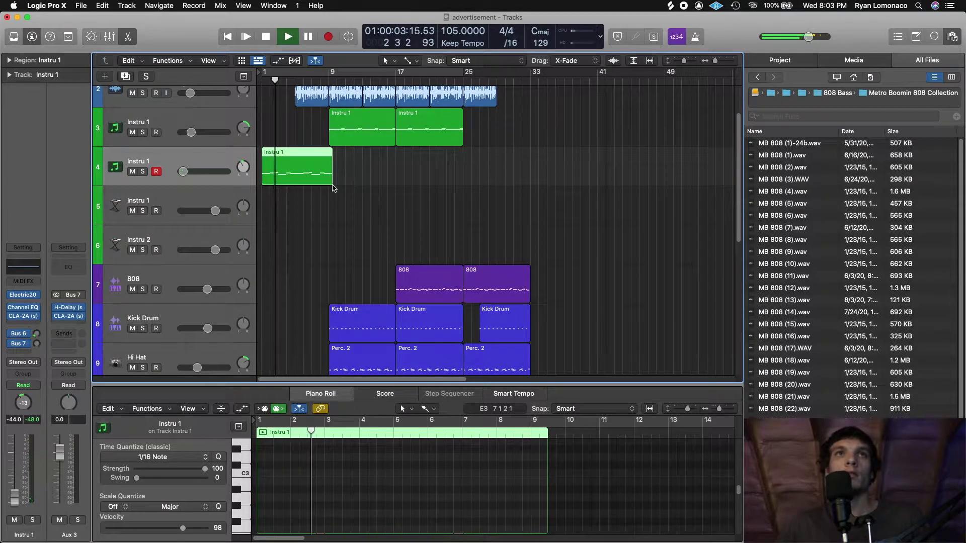
scroll(522, 501, "up", 4)
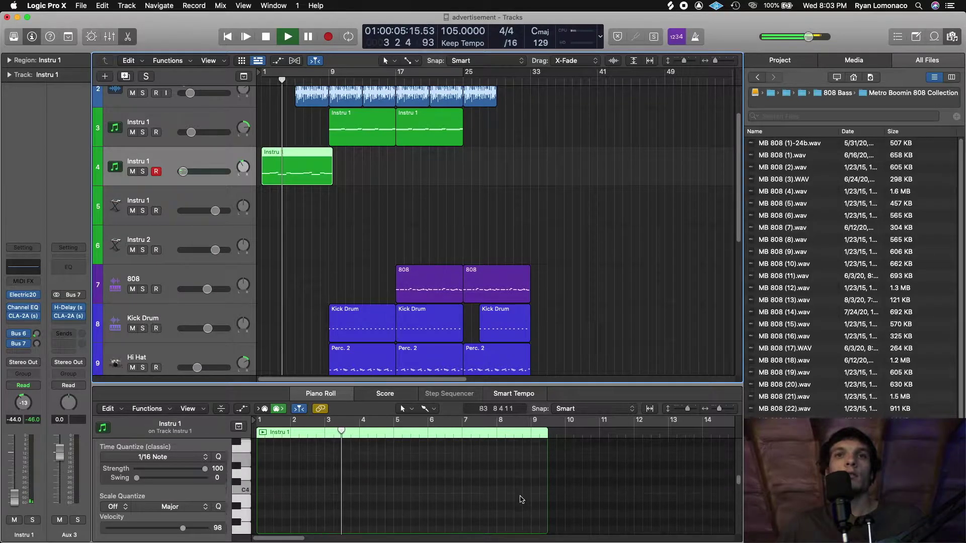
scroll(539, 486, "up", 10)
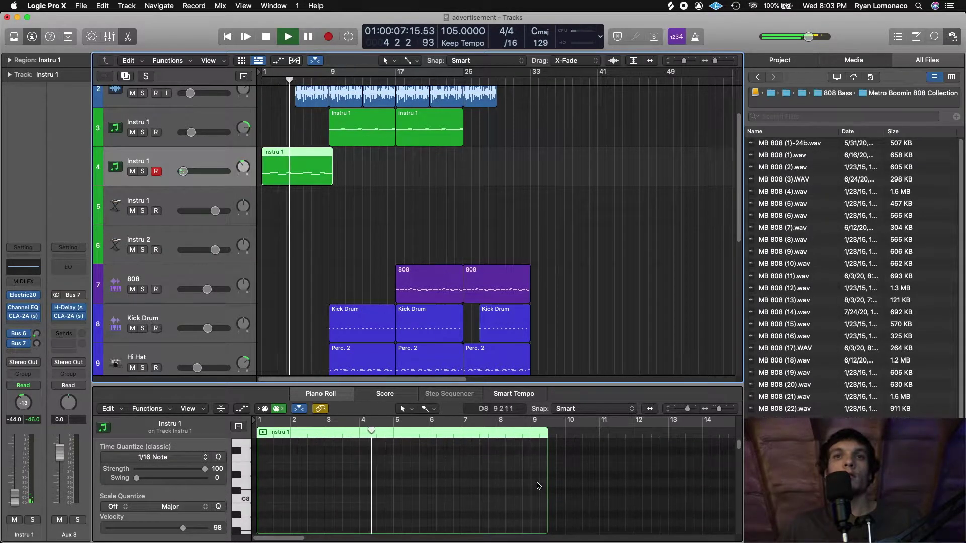
scroll(539, 491, "down", 15)
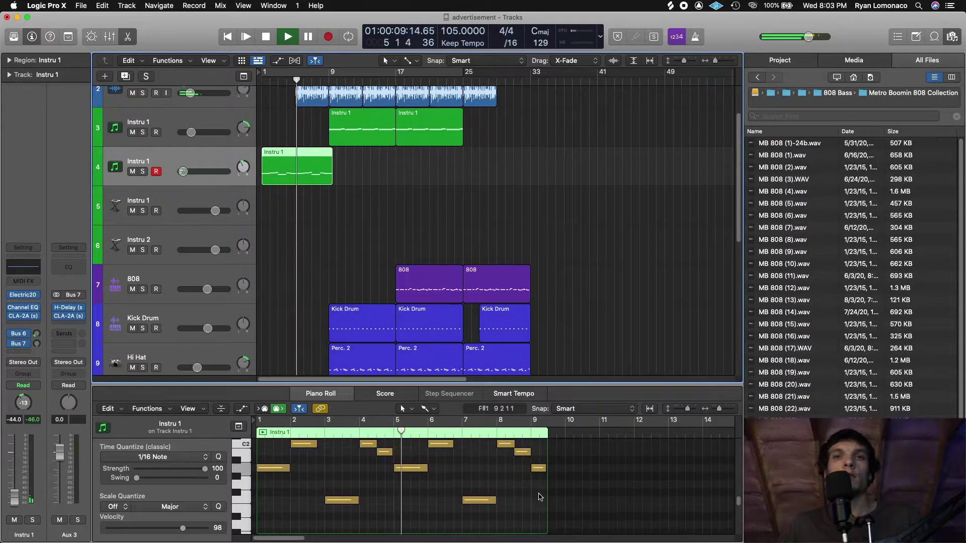
left_click_drag(547, 499, 528, 491)
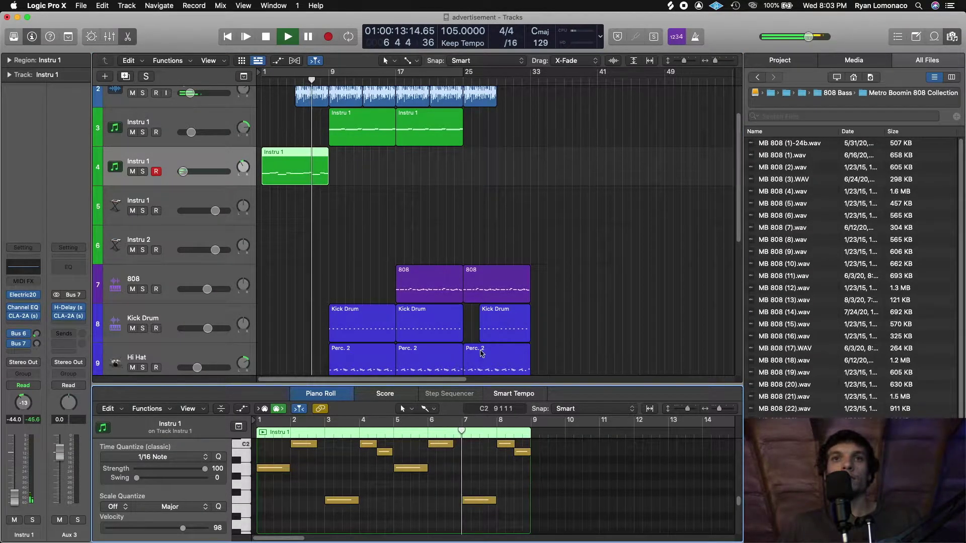
Repeat the track 4 melody region twice up to bar 25 and trim the first region's start to bar 5
left_click(310, 172)
key("super+r")
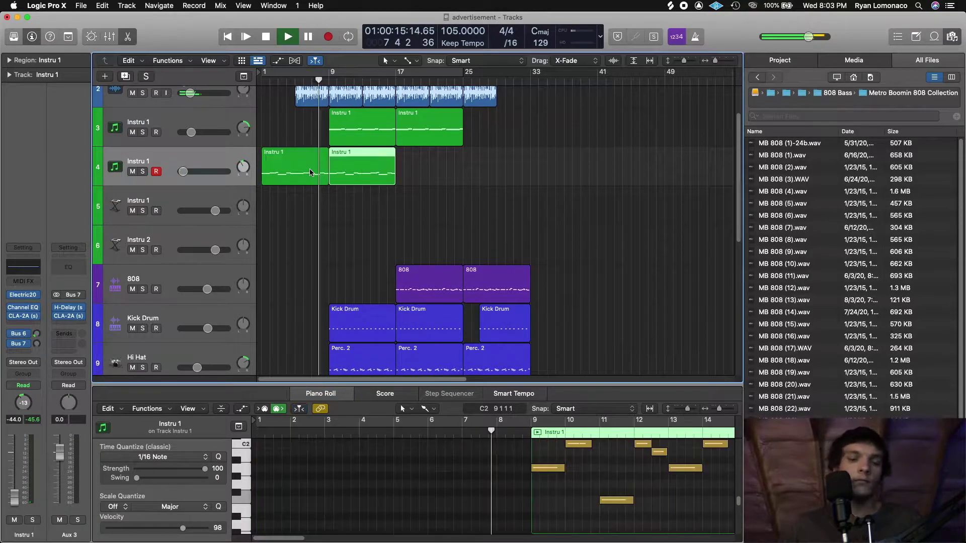
key("super+r")
left_click(308, 180)
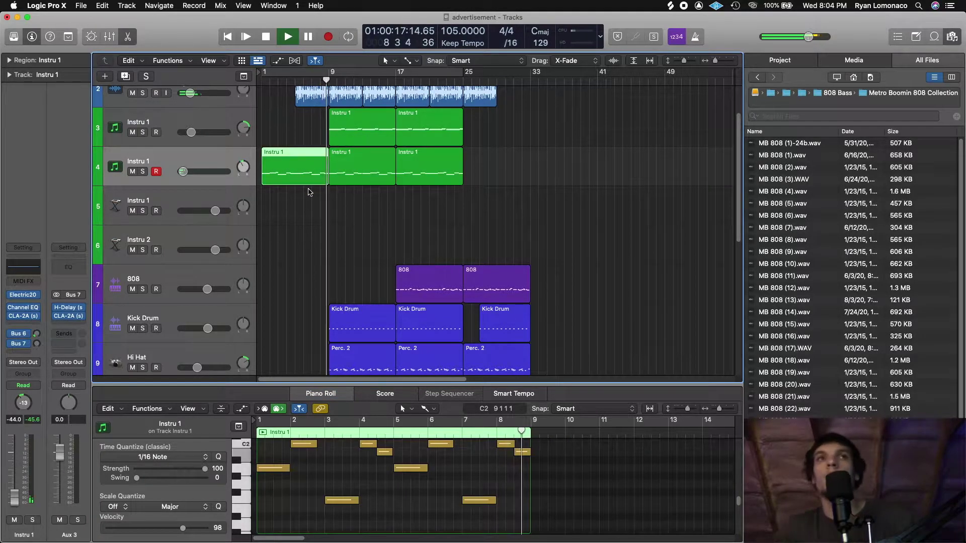
left_click_drag(262, 180, 296, 180)
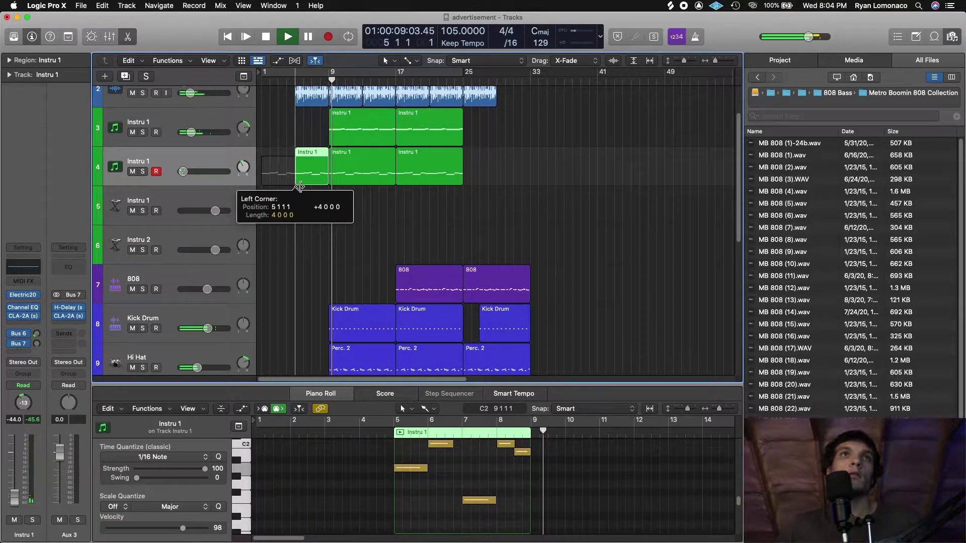
Replay the project, set track 4's Bus 6 send to -20.4 dB and lower the track volume to -48.0 dB
left_click(309, 132)
key("space")
key("Return")
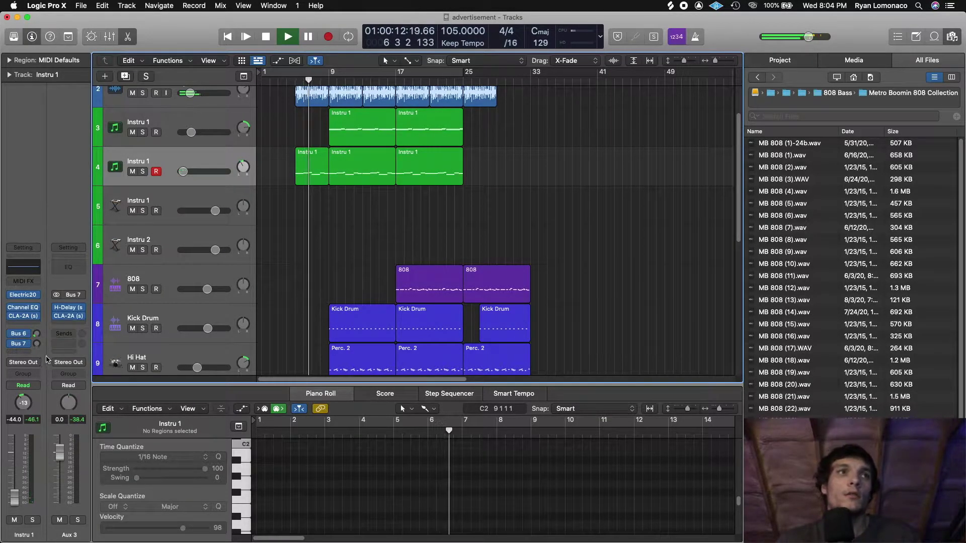
left_click(36, 330)
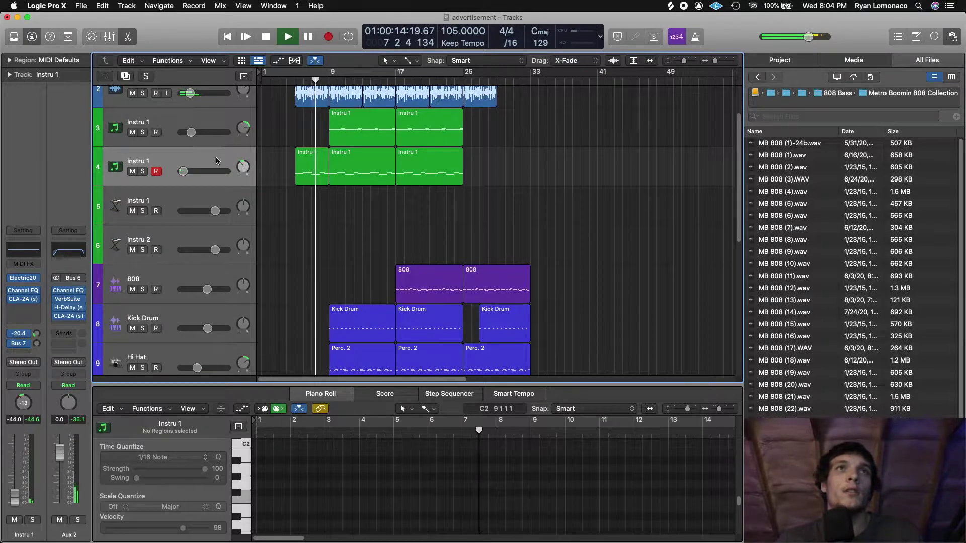
left_click_drag(182, 171, 181, 171)
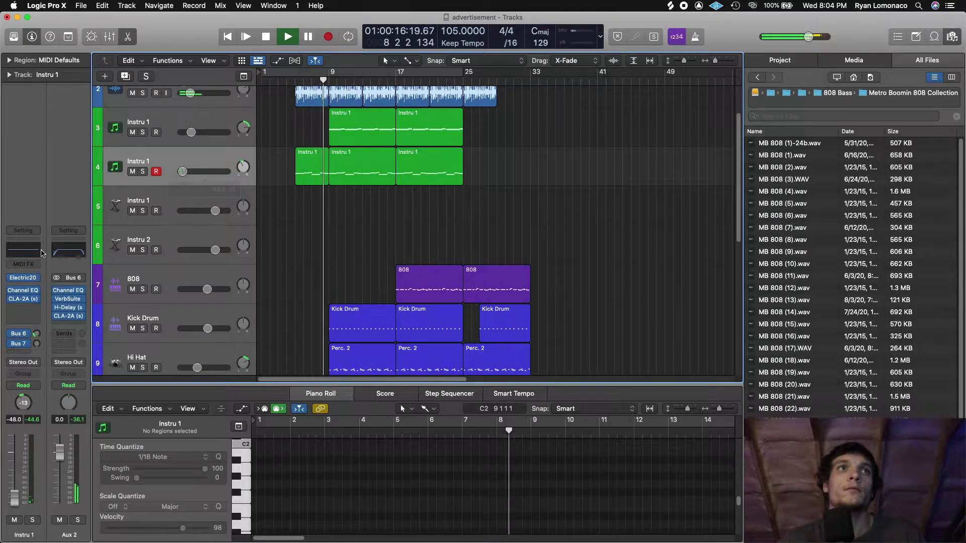
Apply a 206 Hz low cut and a 3060 Hz high cut with track 4's Channel EQ, and raise the track volume to -18.0 dB
left_click(23, 290)
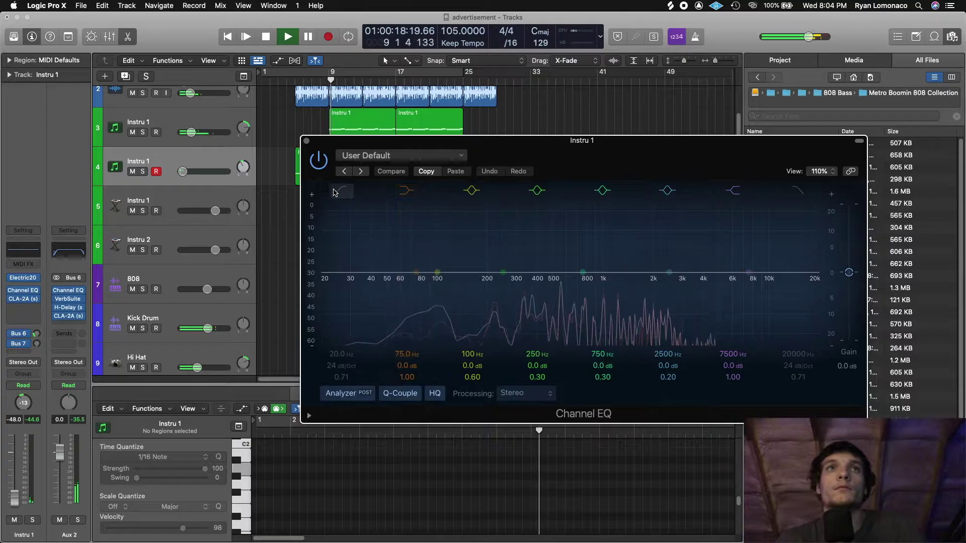
left_click(319, 295)
left_click_drag(322, 291, 478, 295)
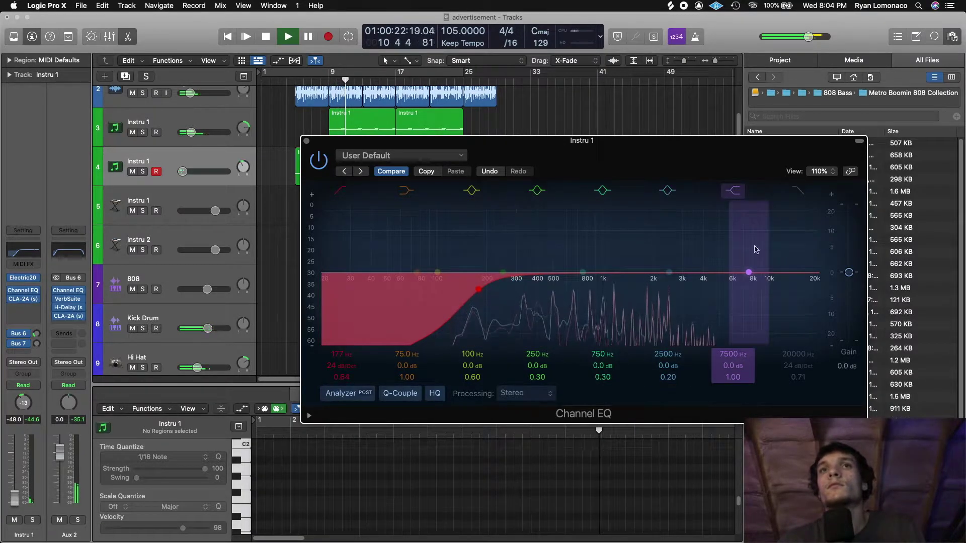
left_click_drag(819, 273, 696, 298)
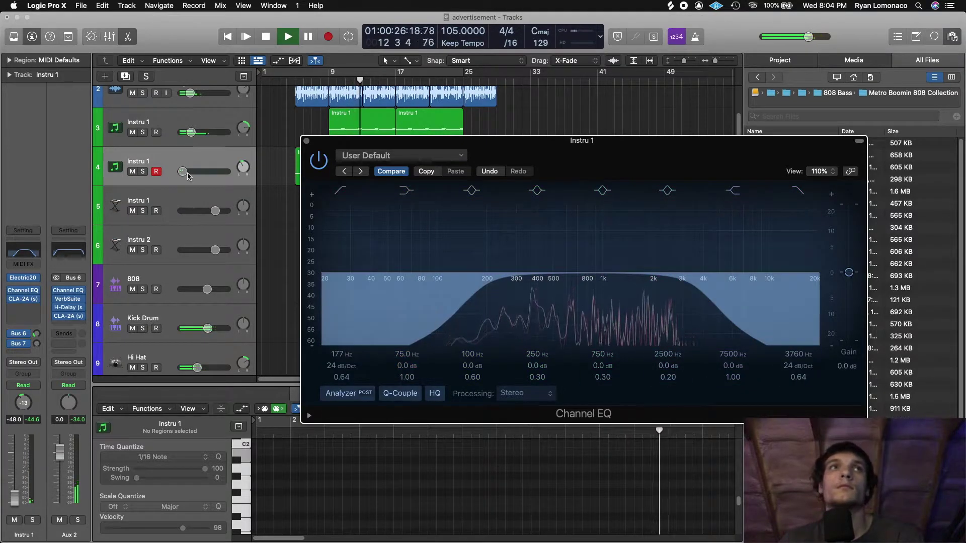
left_click_drag(188, 175, 199, 174)
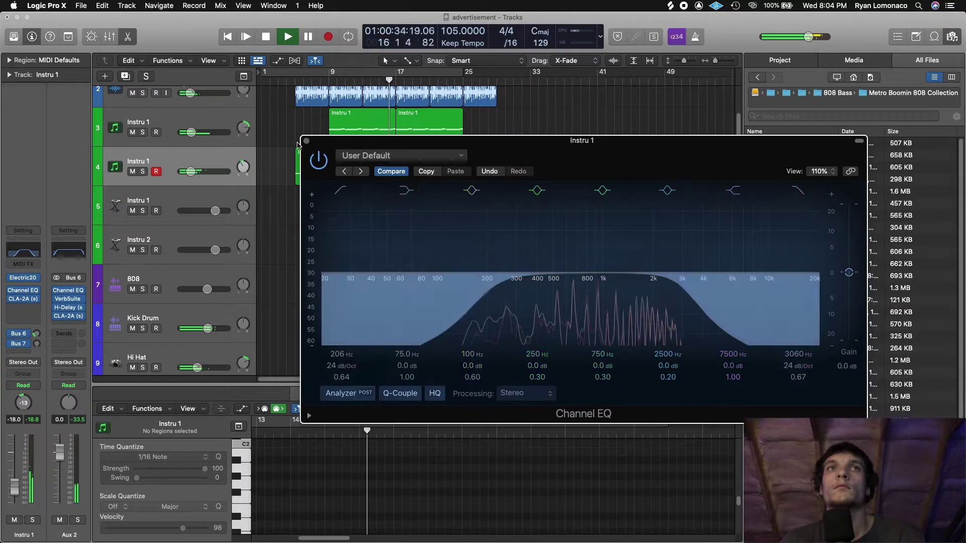
Close the Channel EQ and lower track 4's volume to -44.0 dB
left_click(307, 141)
left_click_drag(191, 172, 182, 172)
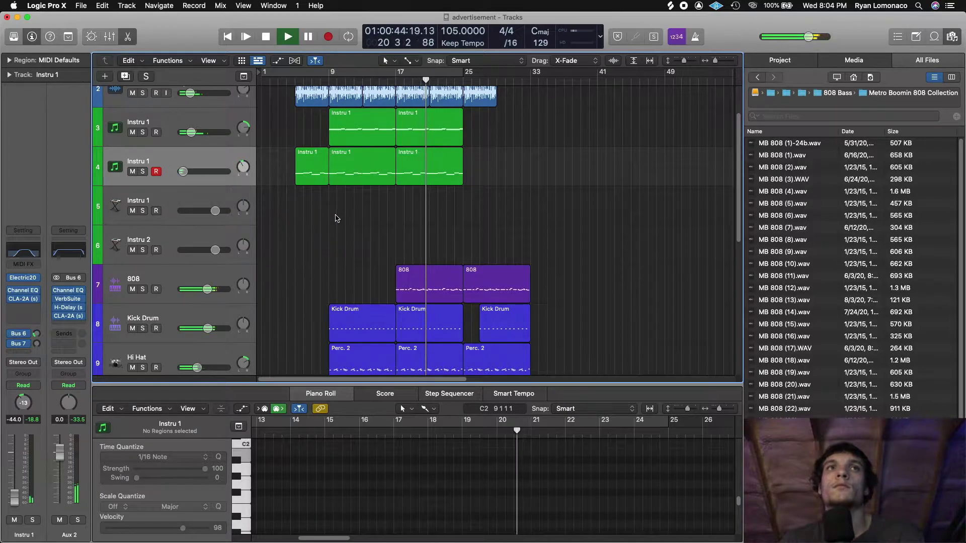
Copy track 3's second melody region to start at bar 27 and trim the copy to end at bar 33
scroll(487, 207, "up", 2)
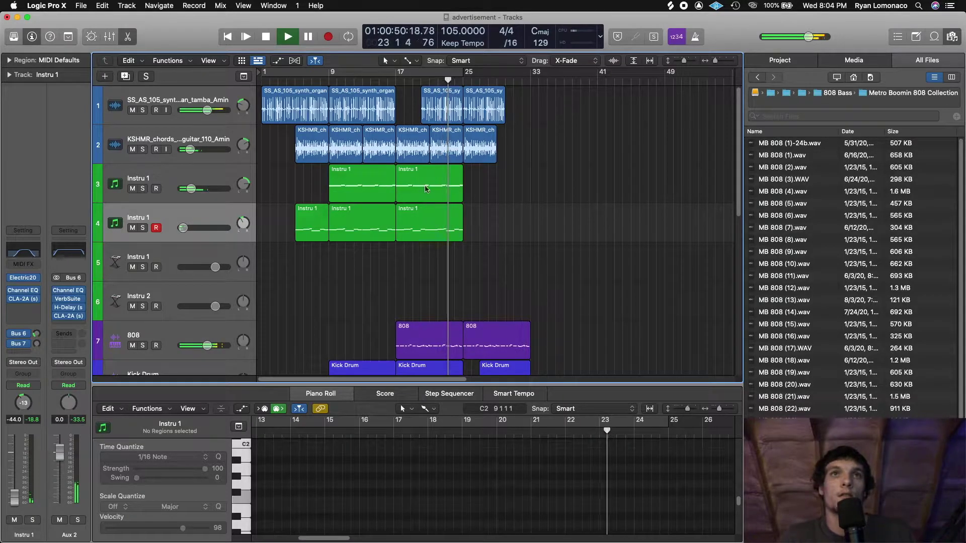
left_click_drag(425, 187, 503, 196)
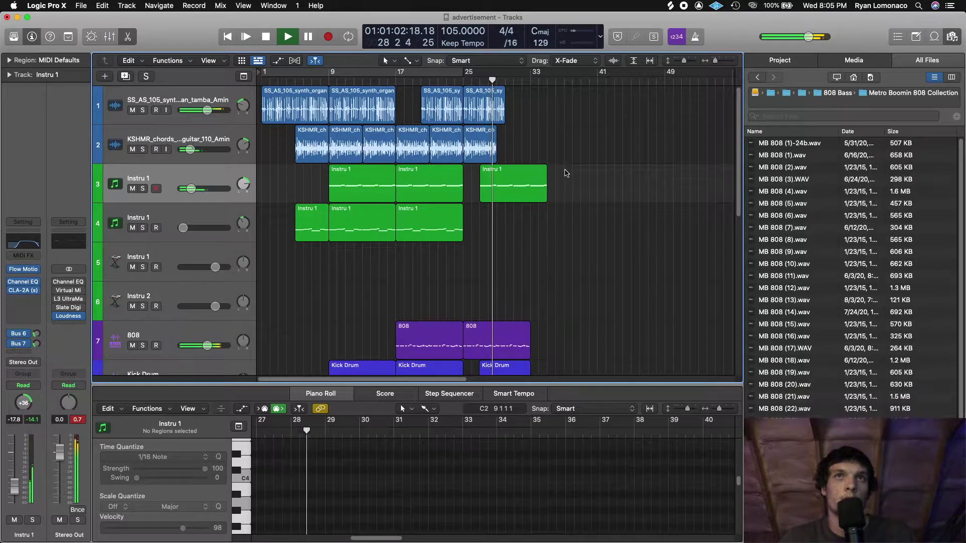
left_click_drag(546, 199, 530, 199)
left_click(561, 198)
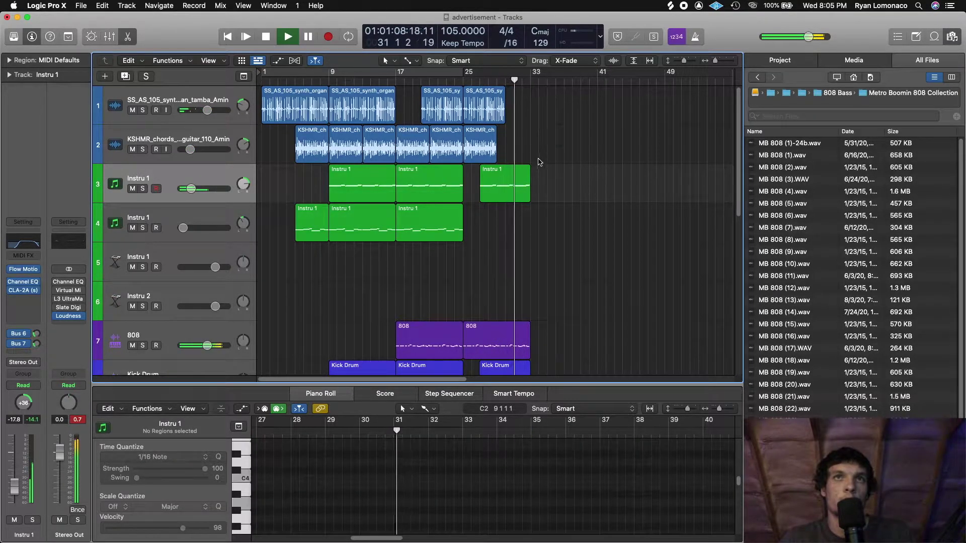
Stop playback, return the playhead to the project start and set the cycle range from bar 1 to bar 33
left_click(491, 110)
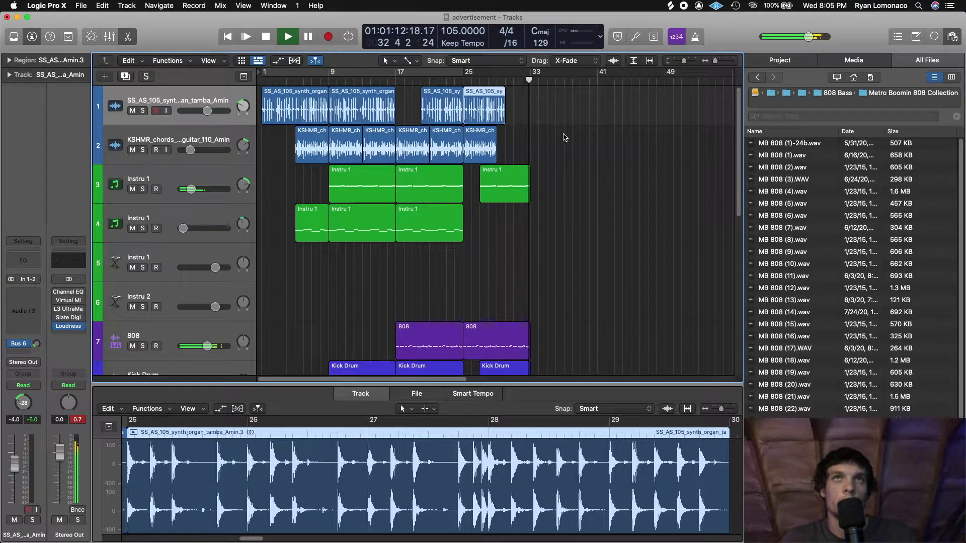
left_click(570, 156)
key("space")
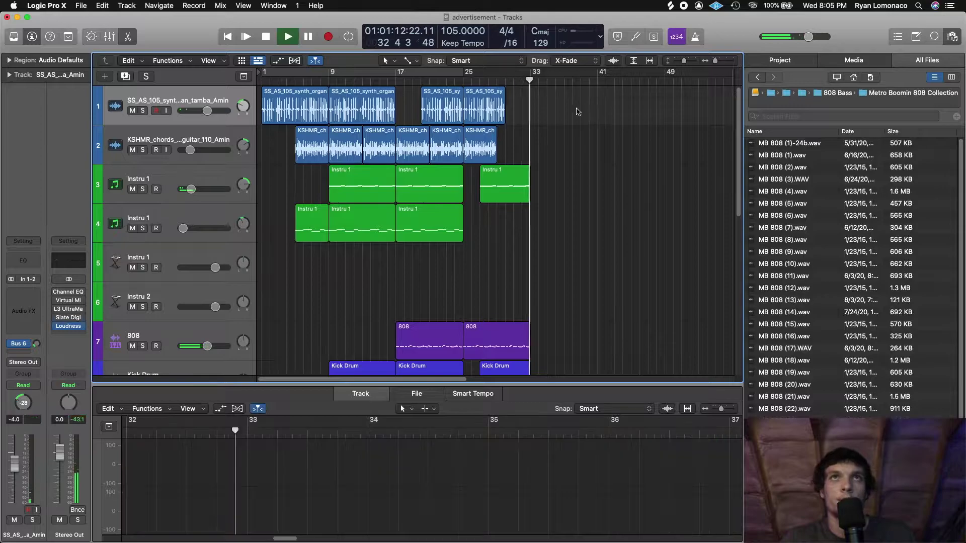
scroll(561, 248, "down", 6)
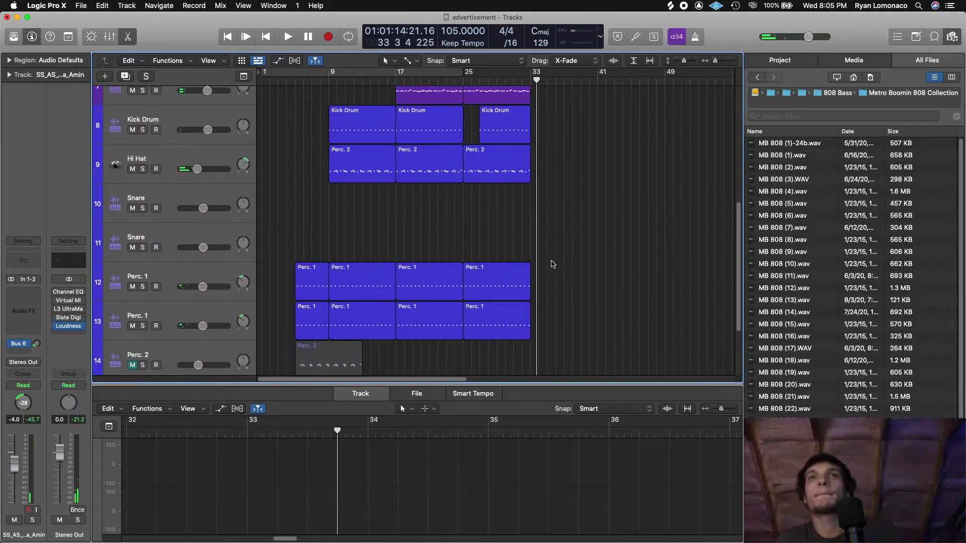
scroll(550, 263, "up", 6)
left_click(413, 175)
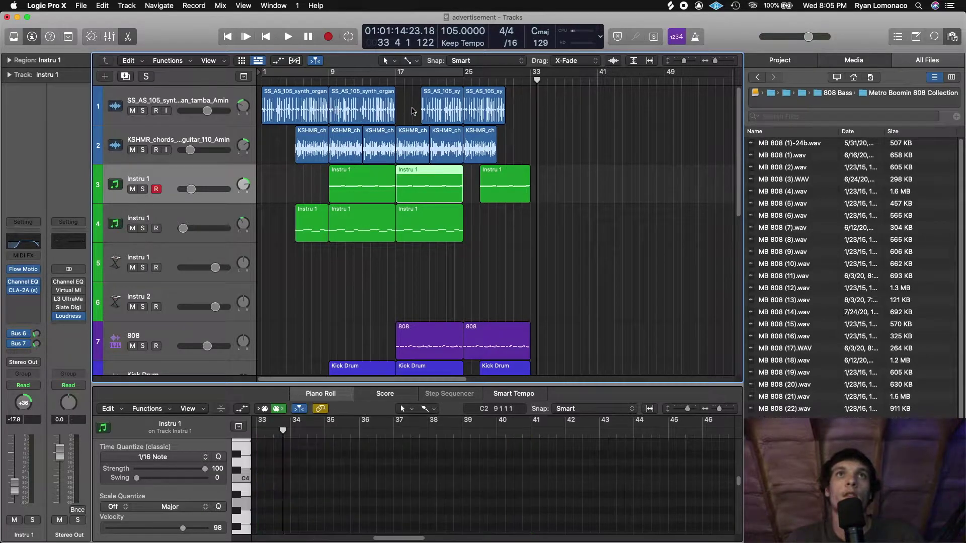
key("Return")
key("space")
left_click(421, 76)
left_click_drag(461, 75, 531, 83)
scroll(571, 263, "down", 3)
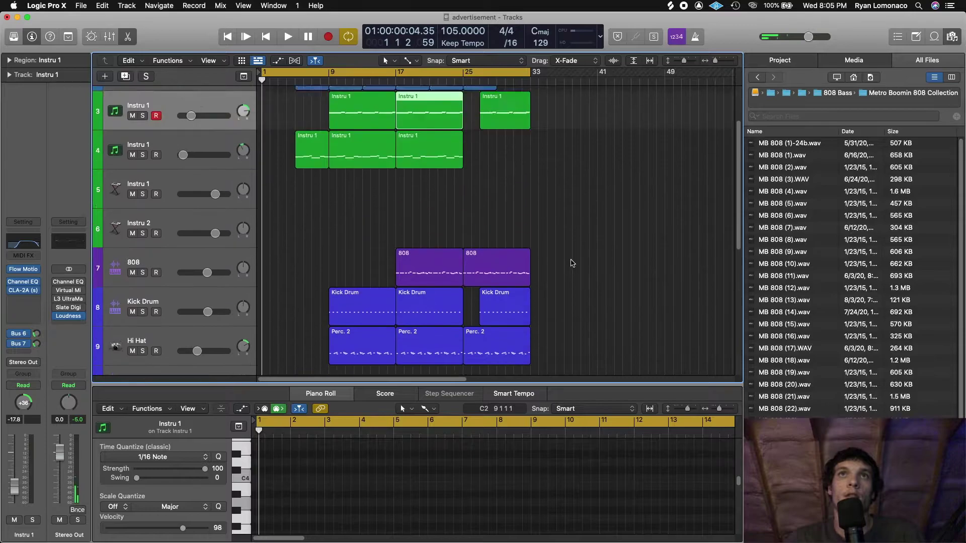
scroll(571, 263, "up", 3)
Open Quick Sampler on the track 10 Snare and browse to the Splice sounds folder Drums > Snare
left_click(446, 235)
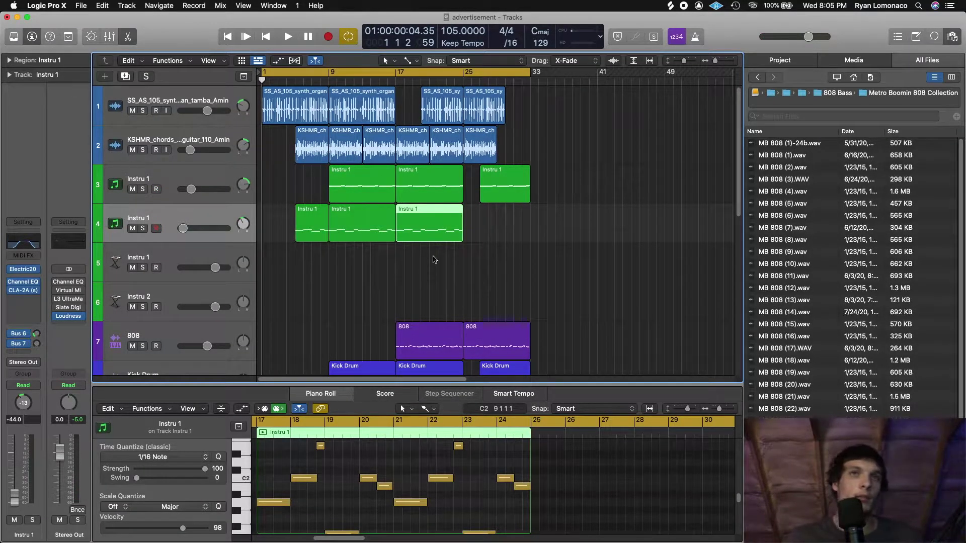
scroll(554, 330, "down", 6)
scroll(554, 331, "up", 3)
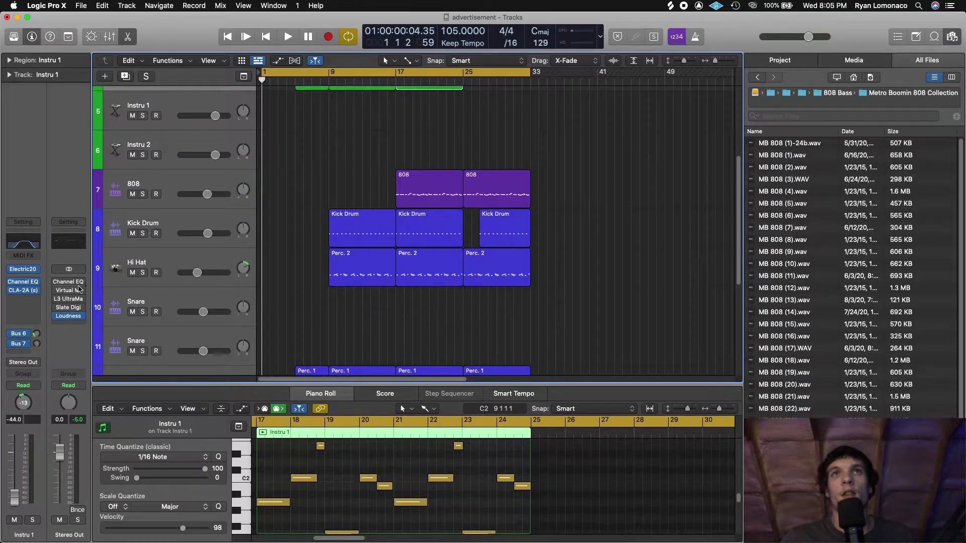
left_click(157, 301)
scroll(372, 335, "down", 4)
scroll(353, 302, "up", 2)
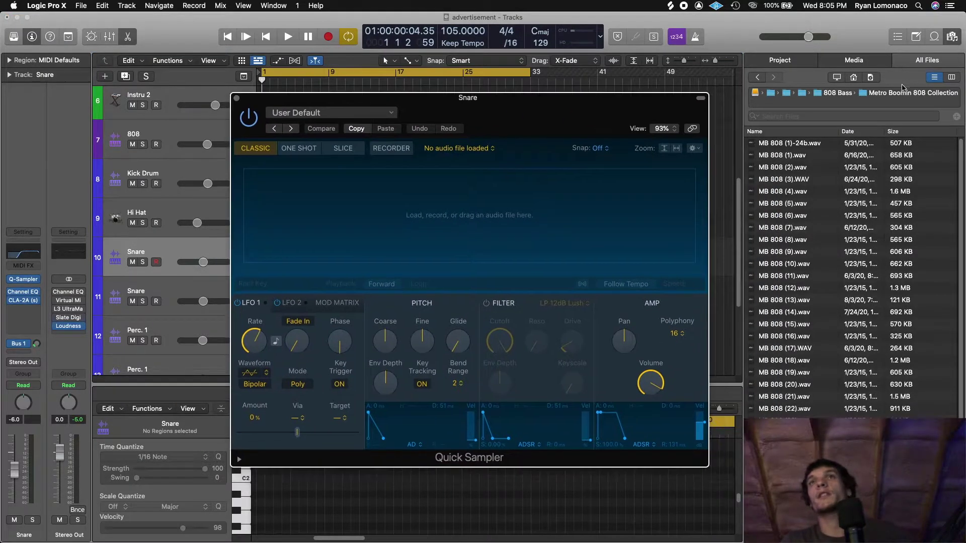
left_click(840, 94)
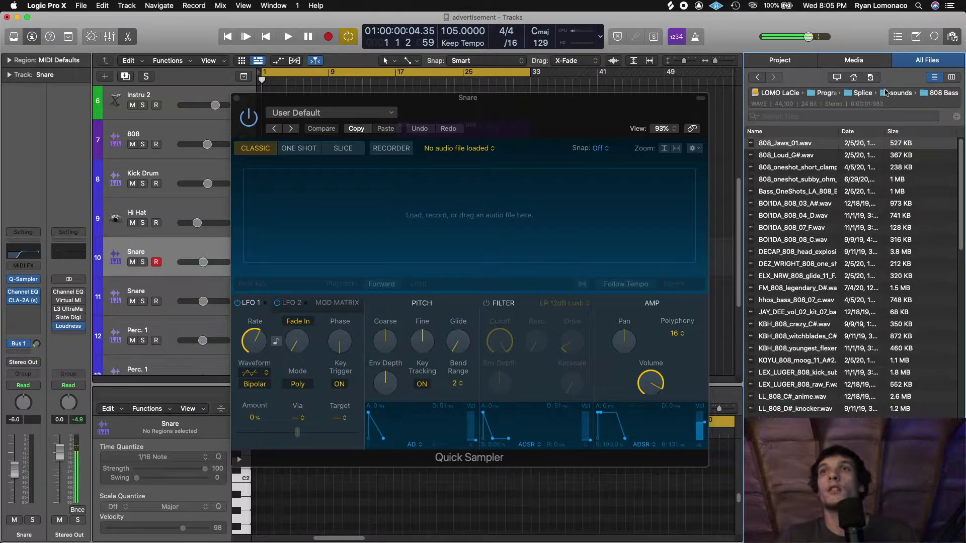
left_click(886, 92)
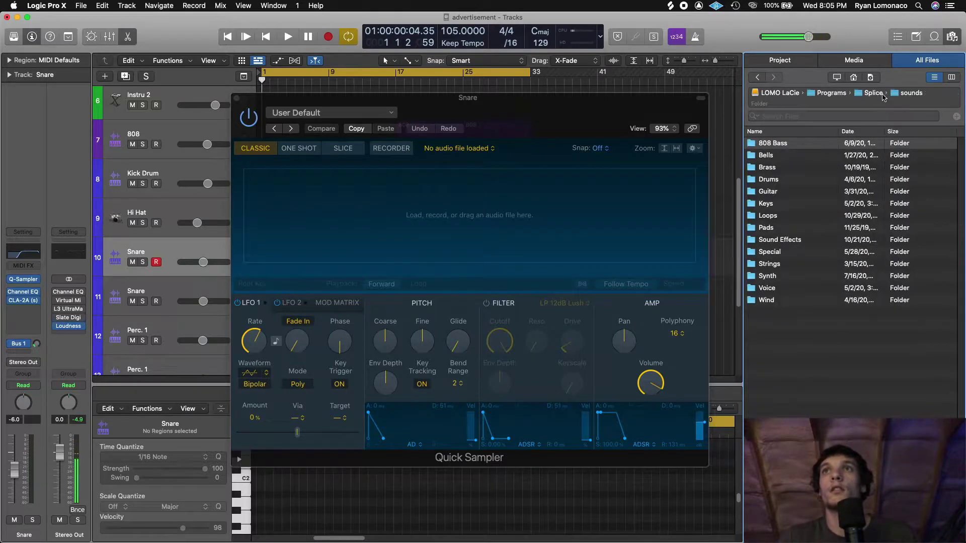
double_click(787, 181)
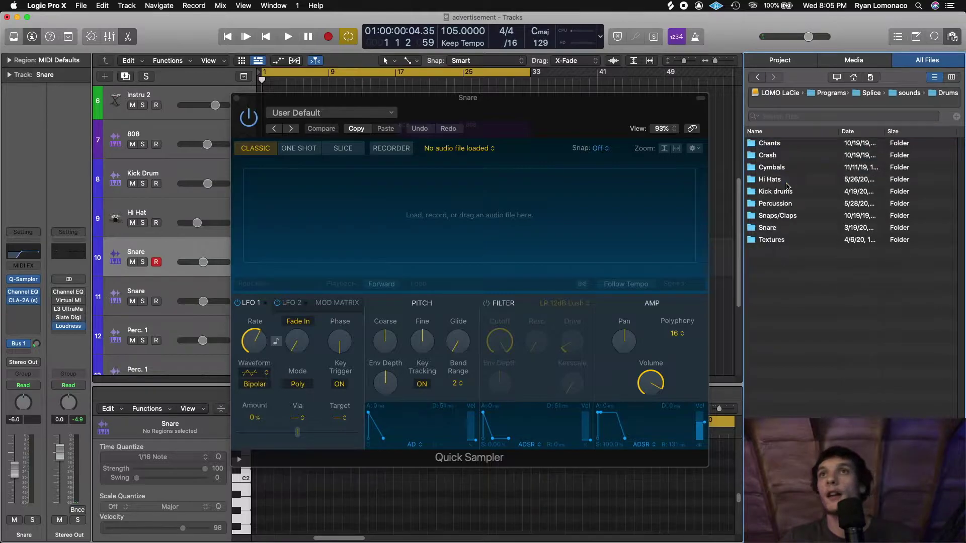
double_click(780, 229)
Audition the ESM_Iconic_Snare samples and load ESM_Iconic_Snare_295 into the Snare track's Quick Sampler
left_click(816, 146)
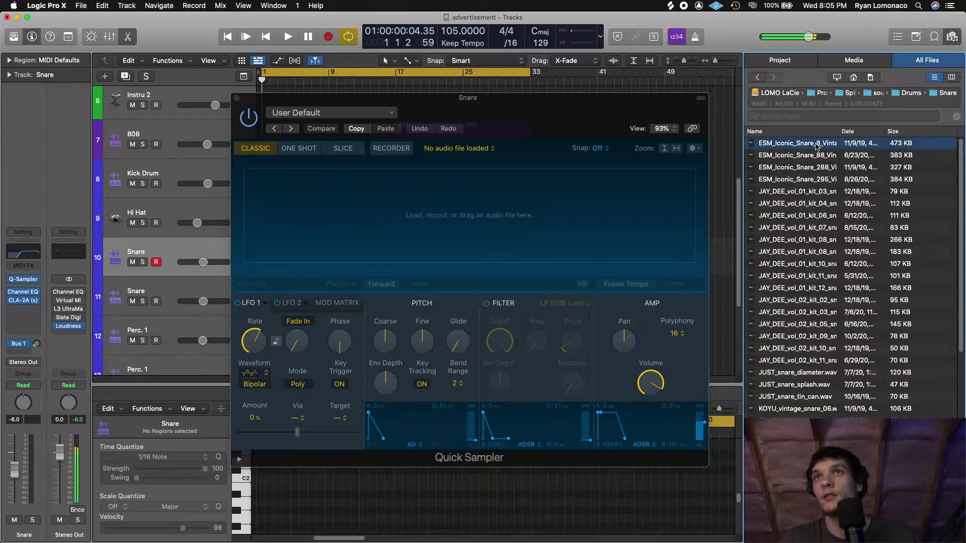
left_click(816, 160)
left_click(817, 168)
left_click(818, 180)
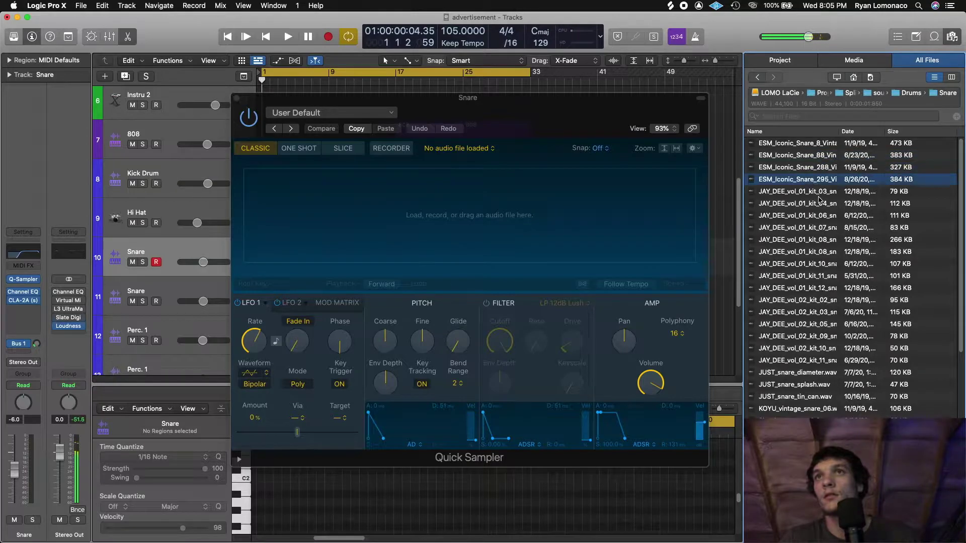
key("space")
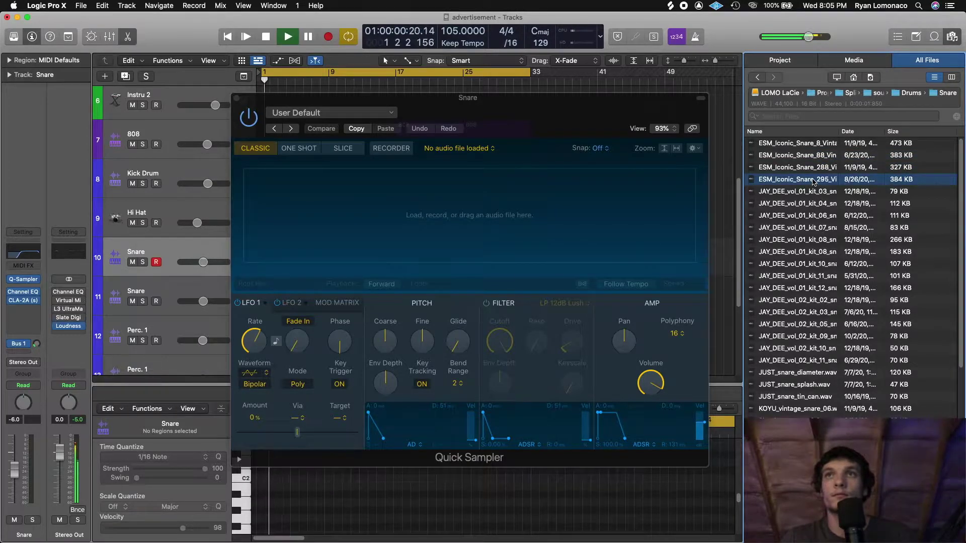
key("space")
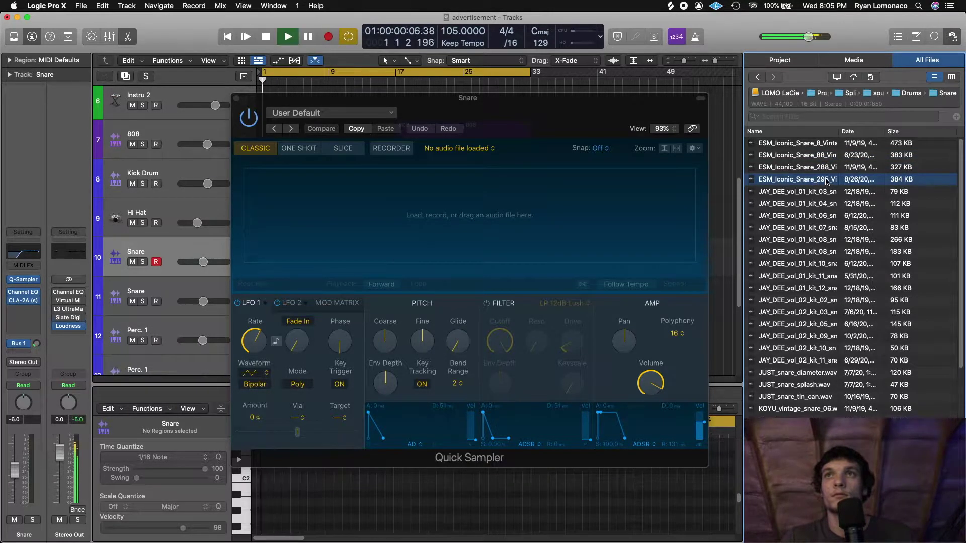
left_click_drag(827, 180, 579, 216)
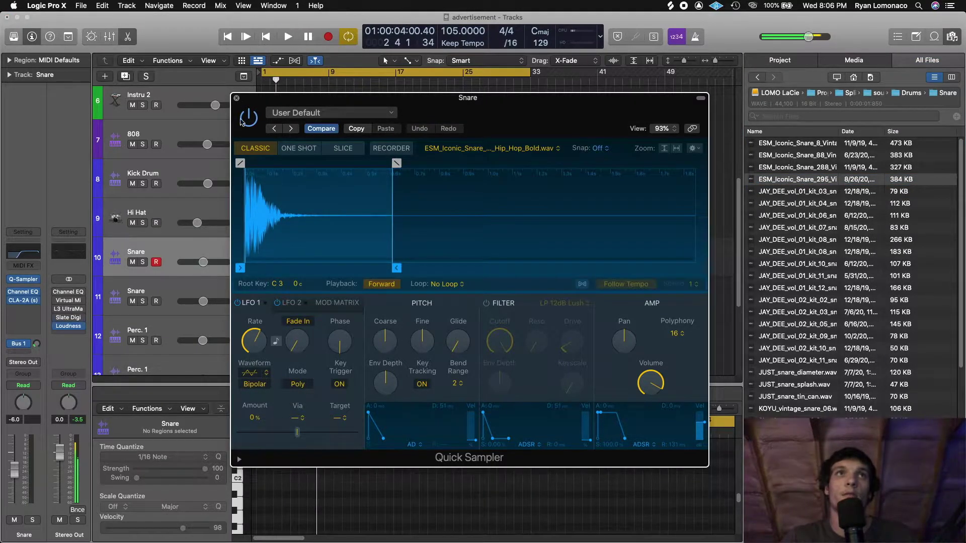
Close Quick Sampler and create an empty MIDI region on the track 10 Snare from bar 9 to bar 17
left_click(237, 98)
right_click(332, 257)
left_click(347, 257)
left_click_drag(338, 273, 396, 273)
Add a C3 snare note with velocity 127 on beat 2 of bar 9 and set the Snare's Bus 1 send to -29.1 dB
left_click_drag(276, 541, 312, 540)
scroll(352, 491, "down", 3)
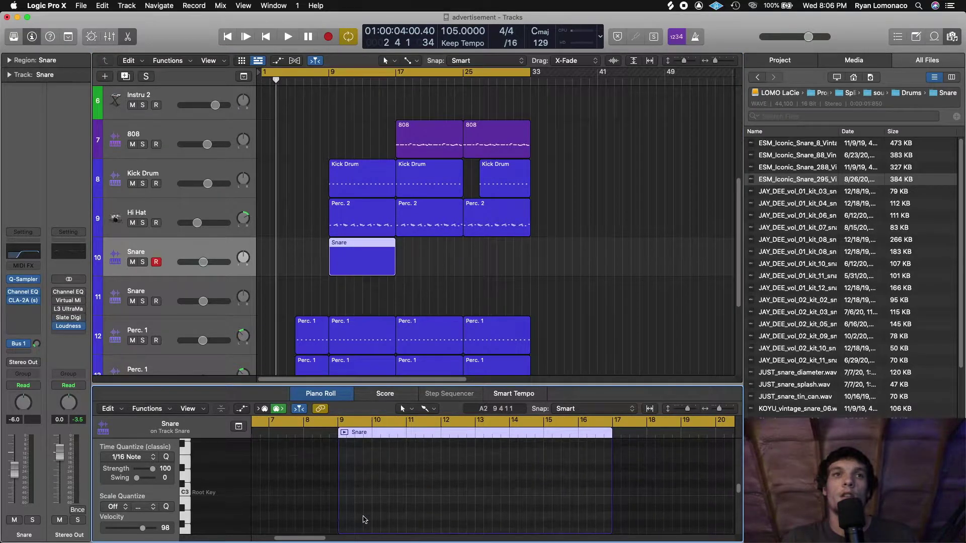
scroll(353, 498, "down", 2)
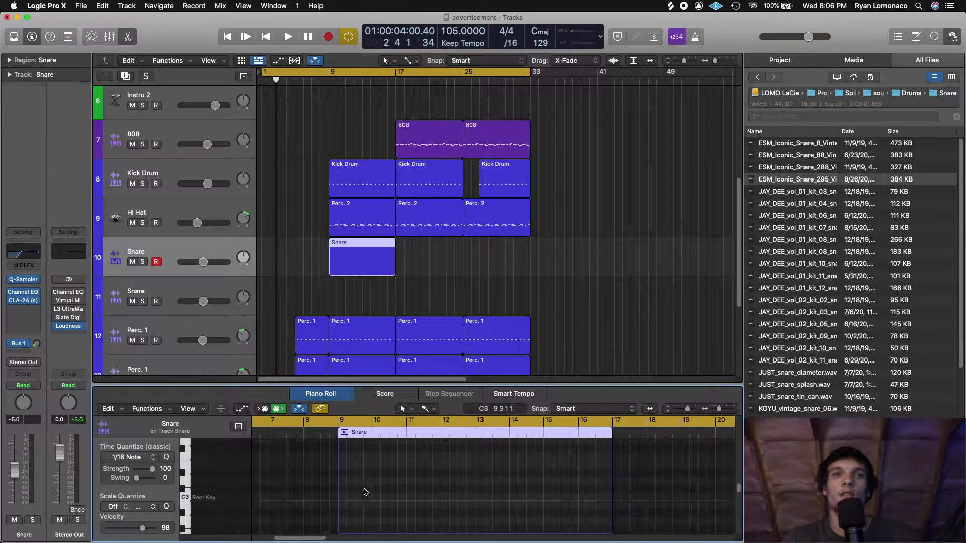
left_click_drag(723, 413, 728, 411)
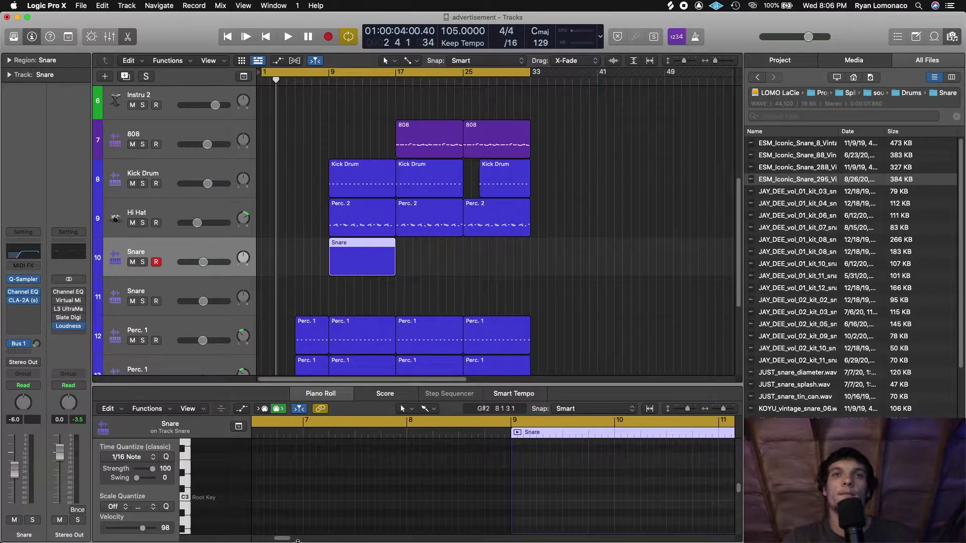
left_click_drag(288, 540, 295, 540)
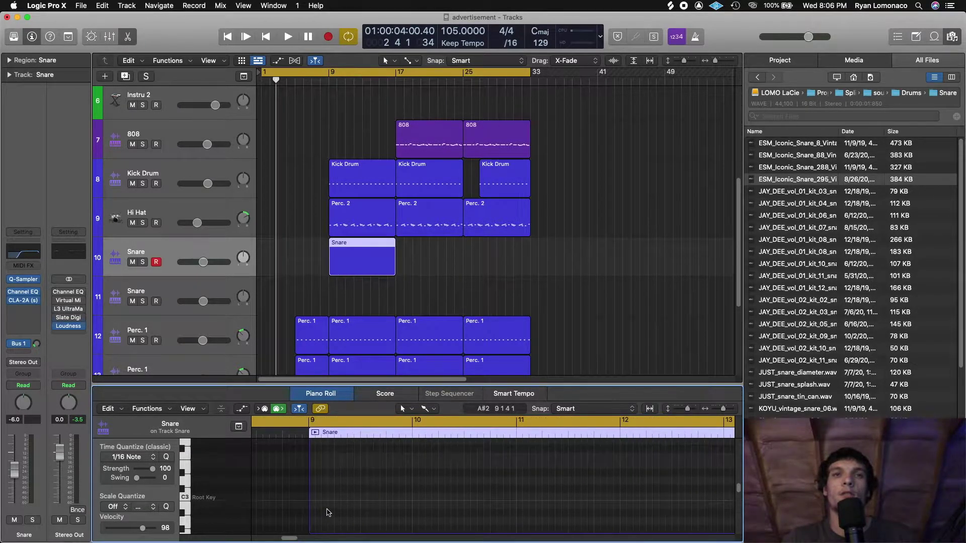
left_click(337, 498)
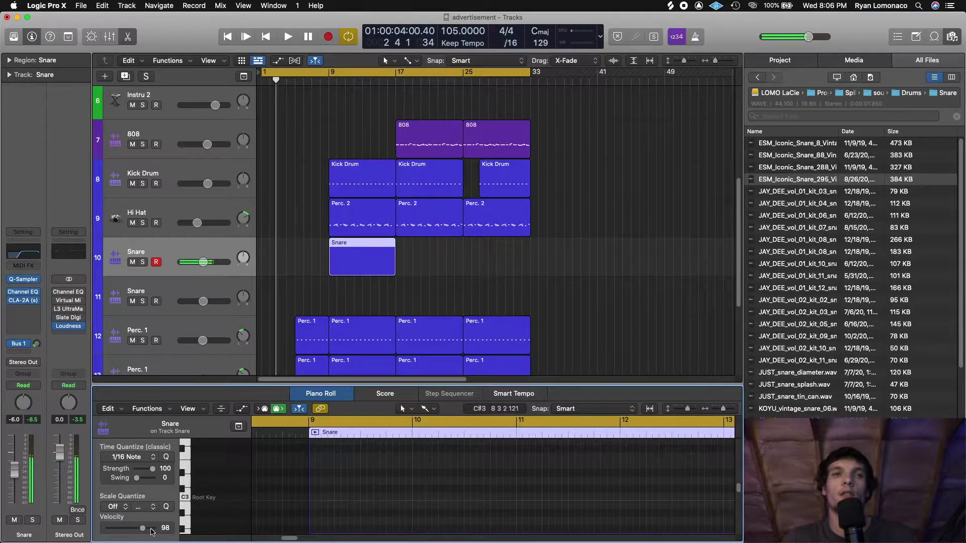
left_click(338, 497)
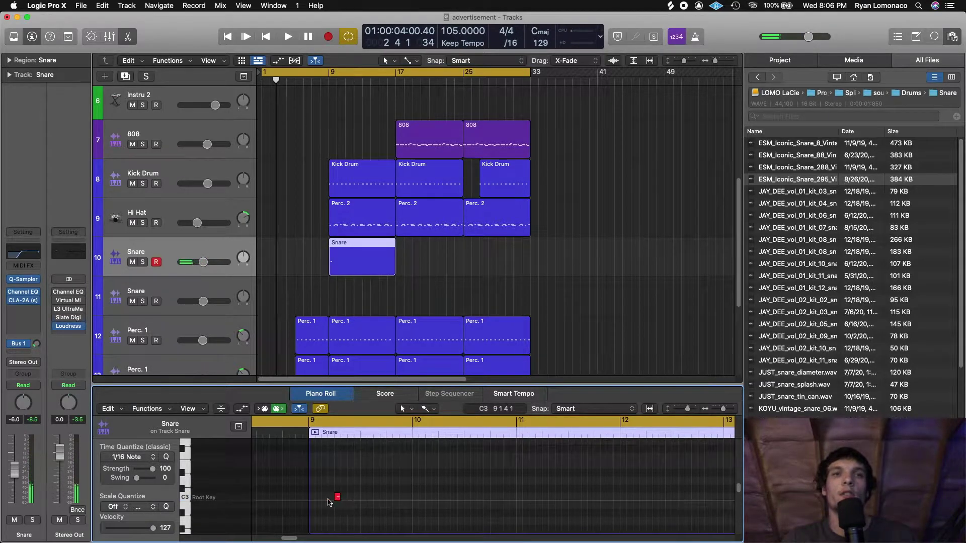
left_click(37, 345)
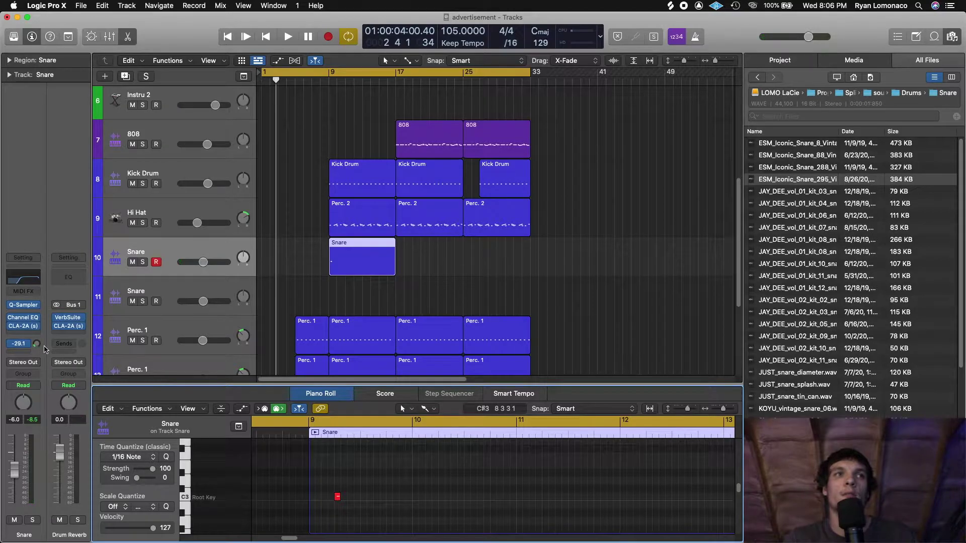
Turn off cycling, play from bar 9 and add two more C3 snare notes within beat 4 of bar 9
left_click(308, 422)
left_click(308, 422)
left_click(307, 424)
left_click(308, 431)
key("space")
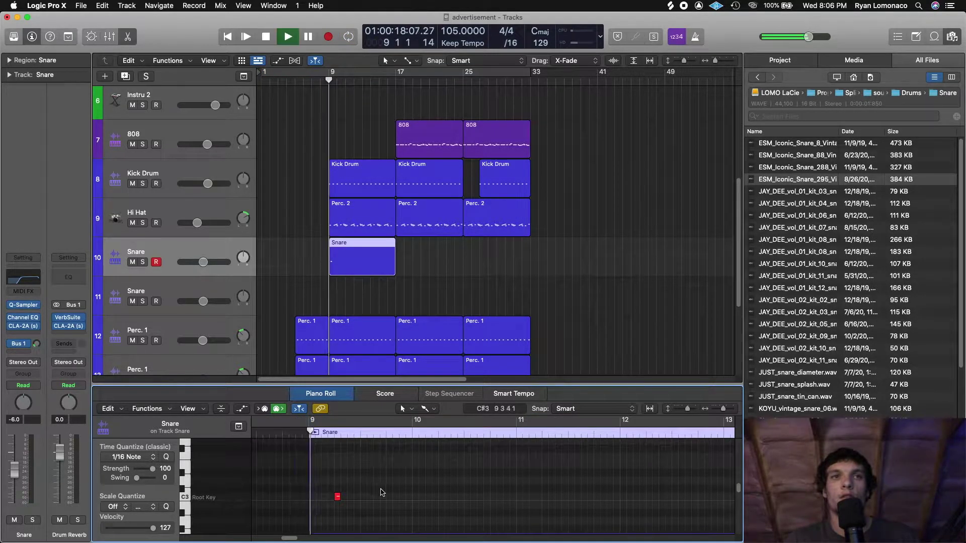
key("space")
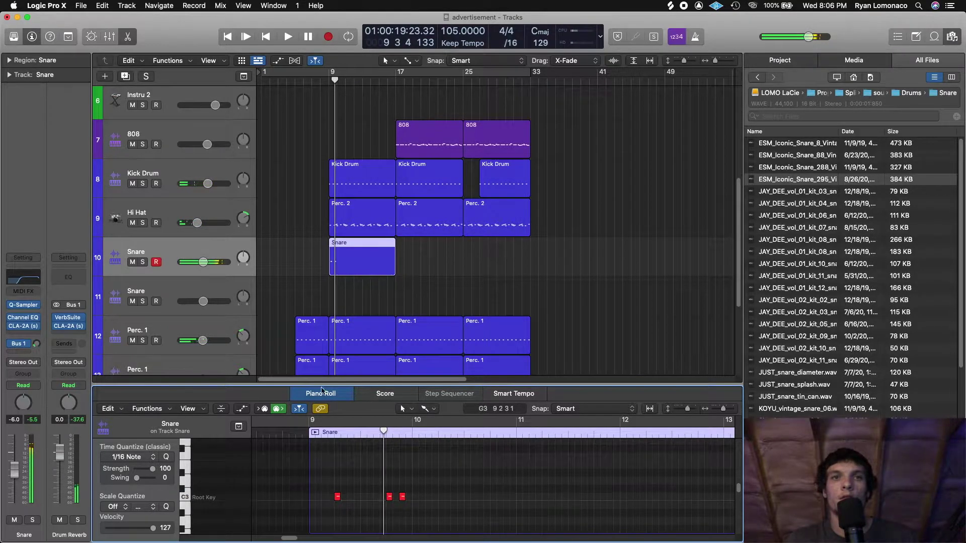
Lower the track 10 Snare's volume to -13.4 dB and pan it to -15
left_click_drag(203, 263, 197, 263)
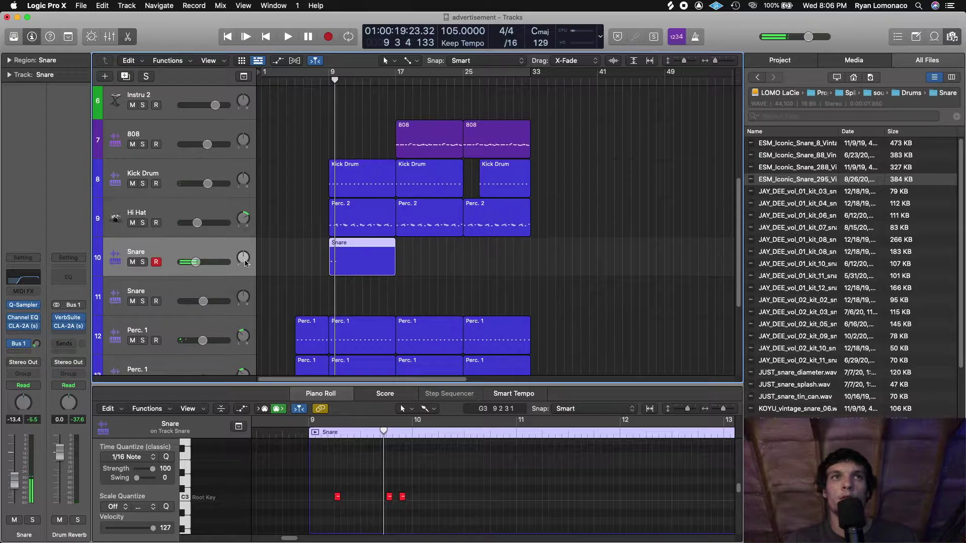
key("space")
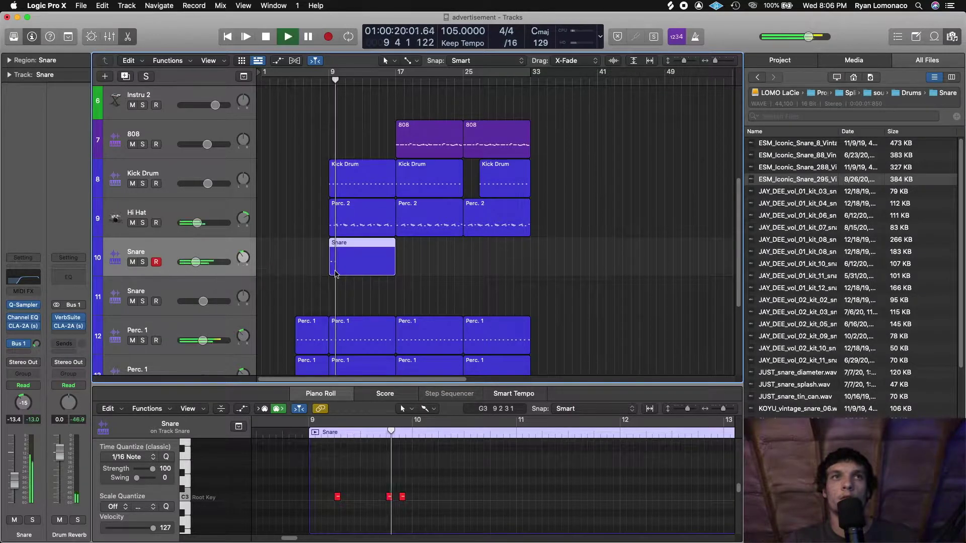
Replay the snare pattern, remove the C3 note at the start of bar 9's fourth beat and add one on that beat's last sixteenth
left_click(284, 433)
key("space")
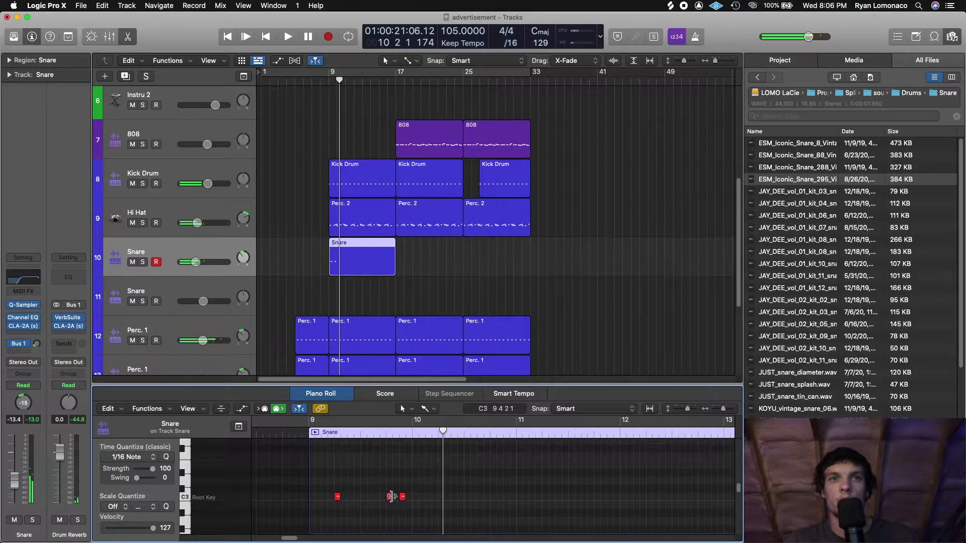
left_click(408, 498)
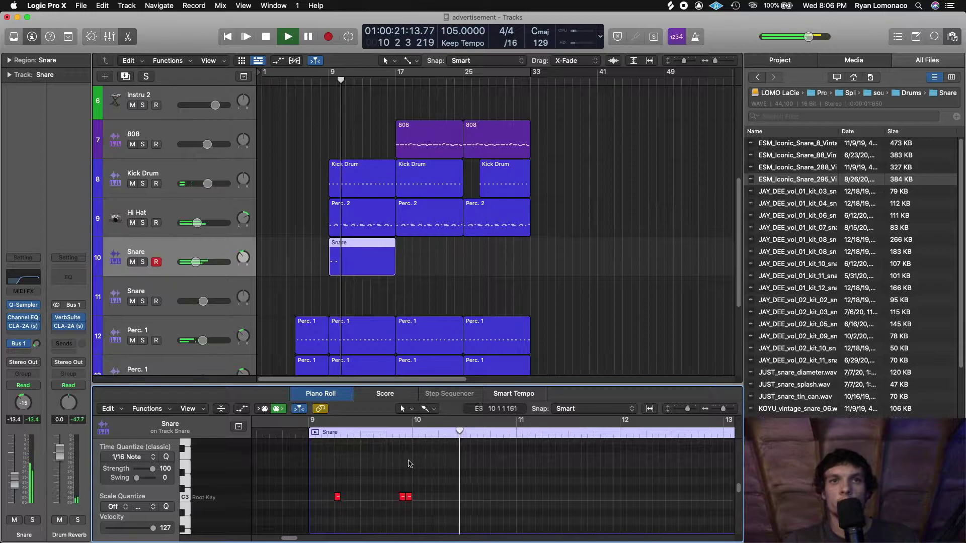
key("space")
Set a cycle range from bar 9 to about bar 13.5, replay it and delete the two C3 notes in bar 9's fourth beat
left_click_drag(315, 424, 579, 425)
key("space")
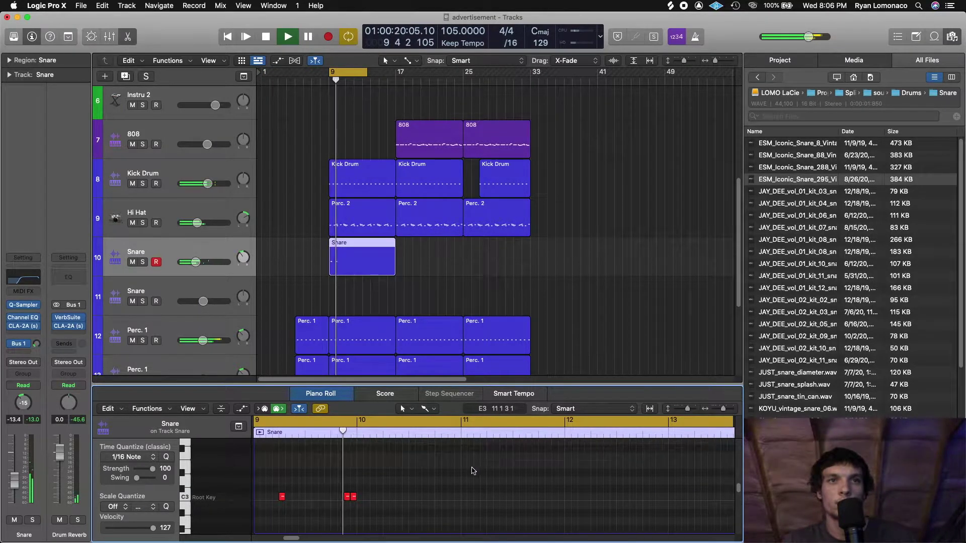
key("space")
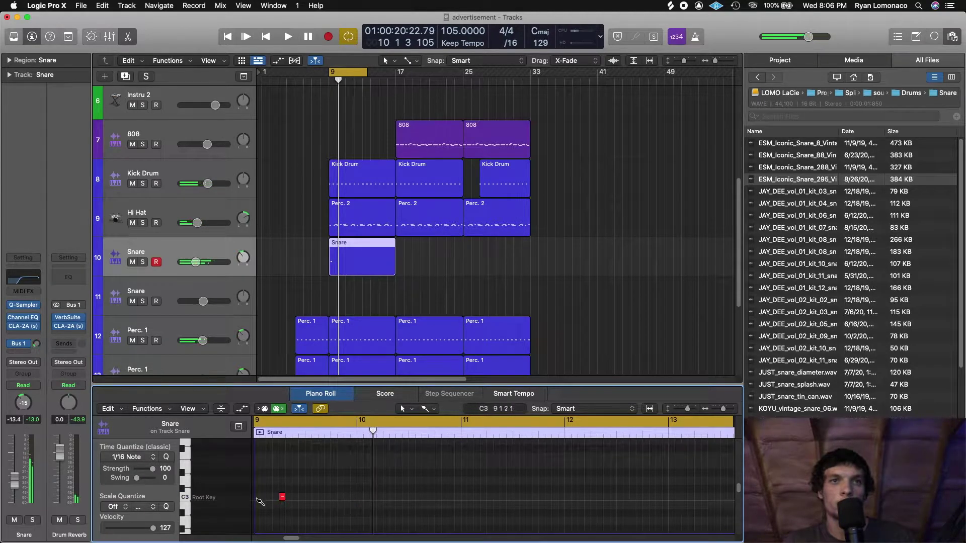
Add C3 snare notes on the second sixteenth of beat 3 and on beat 4 of bar 9, and replay the pattern
left_click(328, 497)
left_click(315, 497)
key("space")
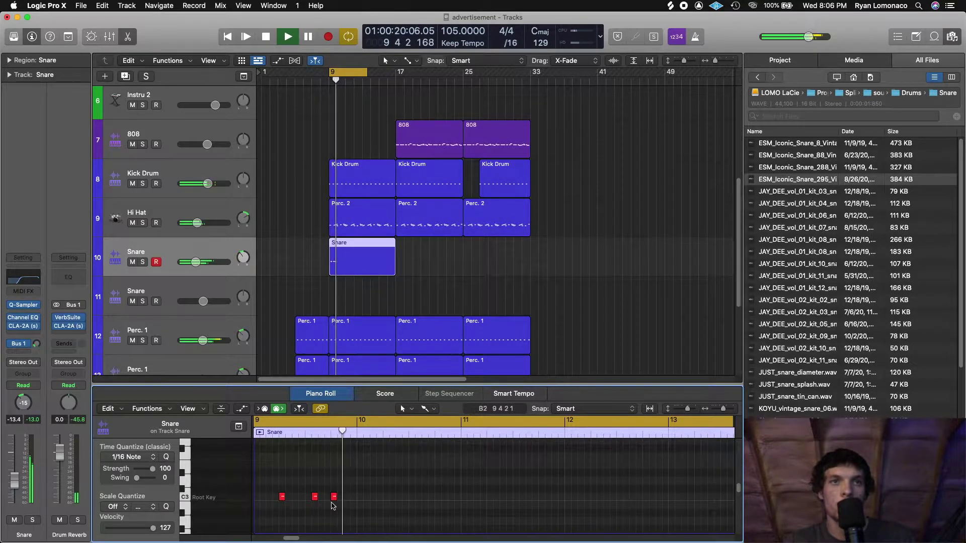
key("space")
Remove the C3 snare note in bar 9's third beat, add one on that bar's last sixteenth and replay the pattern
left_click(315, 497)
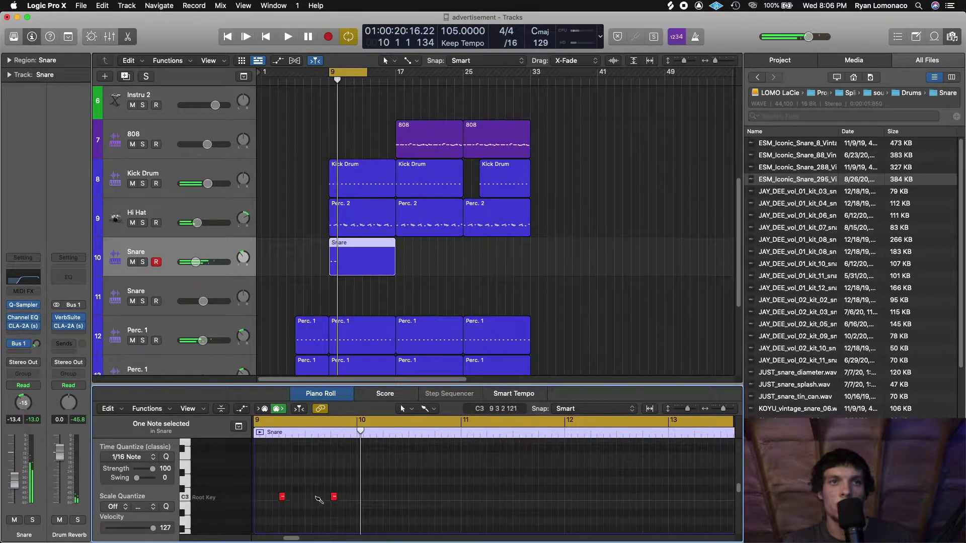
left_click(354, 497)
key("space")
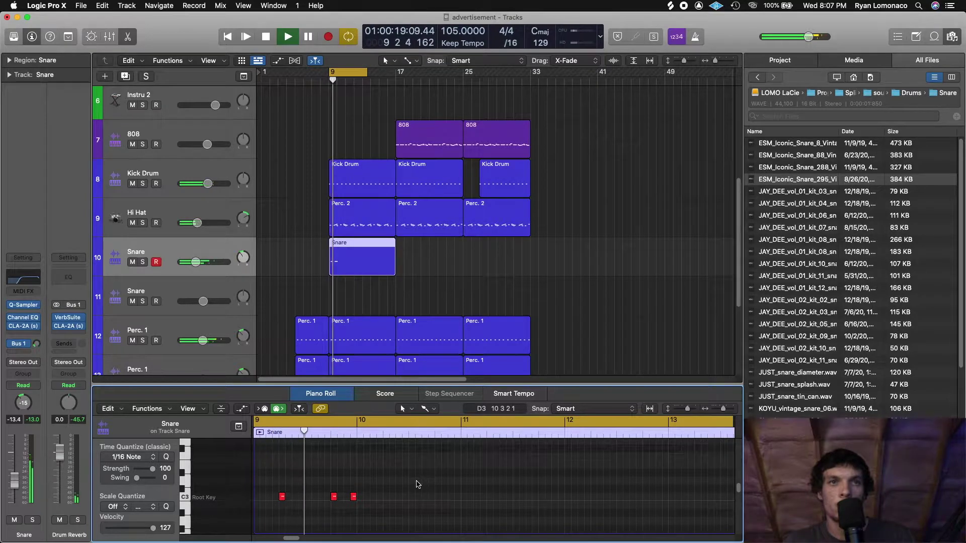
key("space")
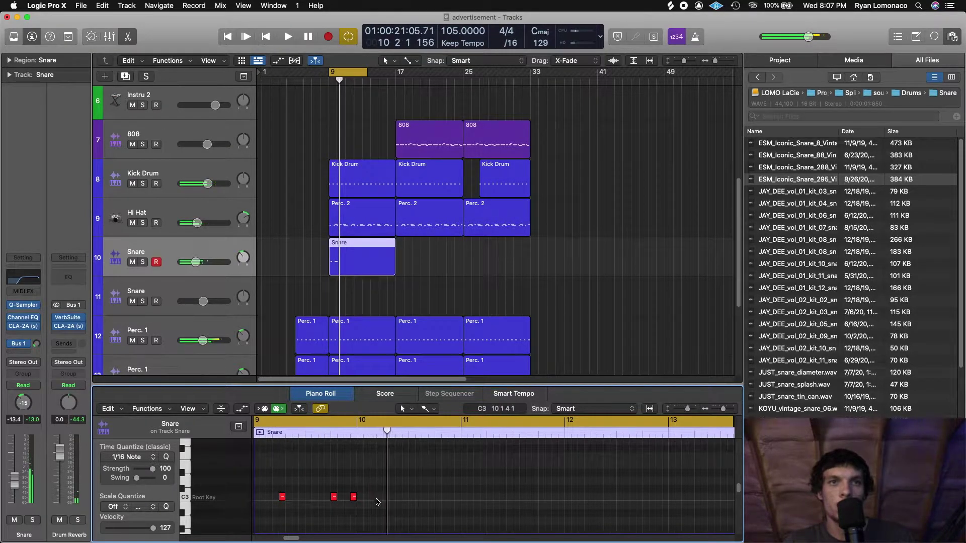
Add C3 snare notes in bar 10 on beat 2, beat 3's second sixteenth and beat 4, and replay the pattern
left_click(418, 498)
left_click(438, 498)
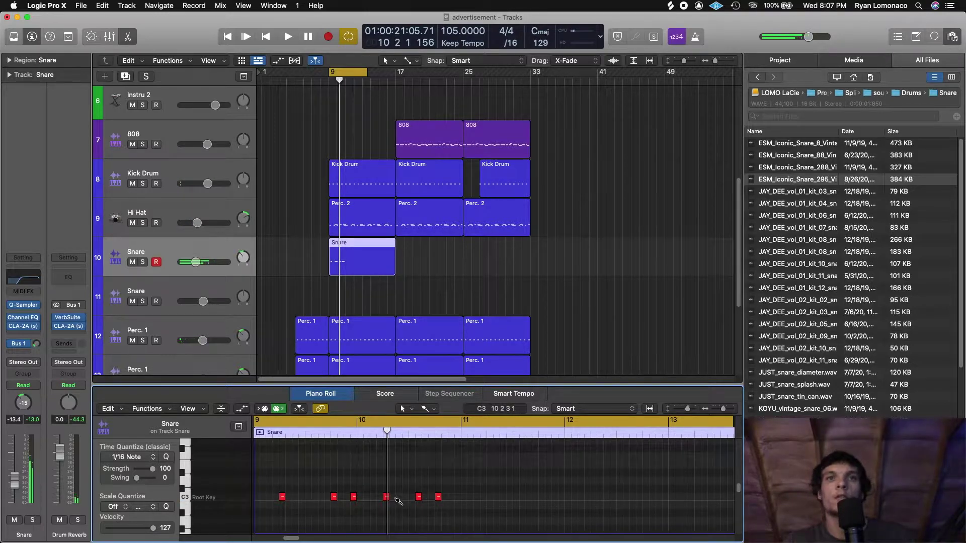
key("space")
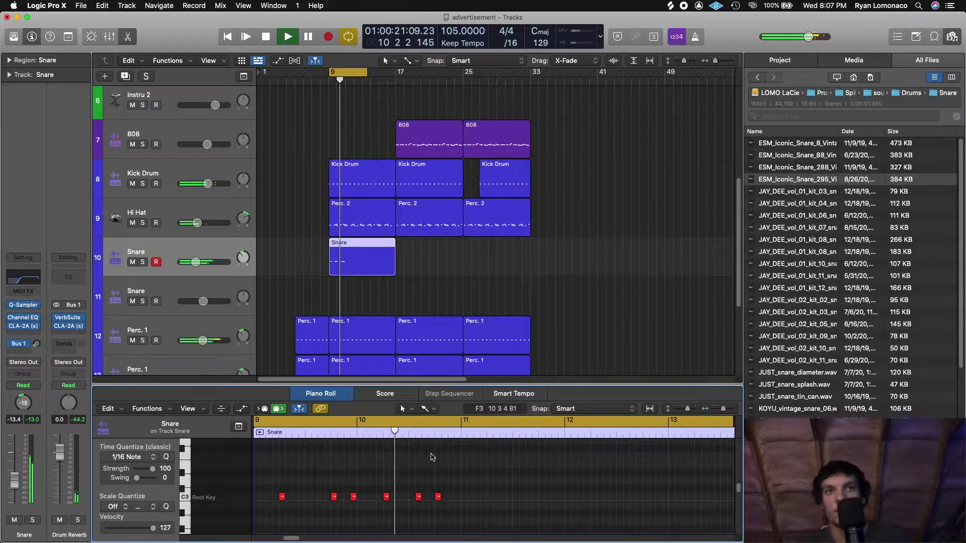
key("space")
Continue the snare pattern with C3 notes on beats 2 and 4 of bar 11 and more across bar 12, and replay it
left_click(490, 497)
left_click(542, 497)
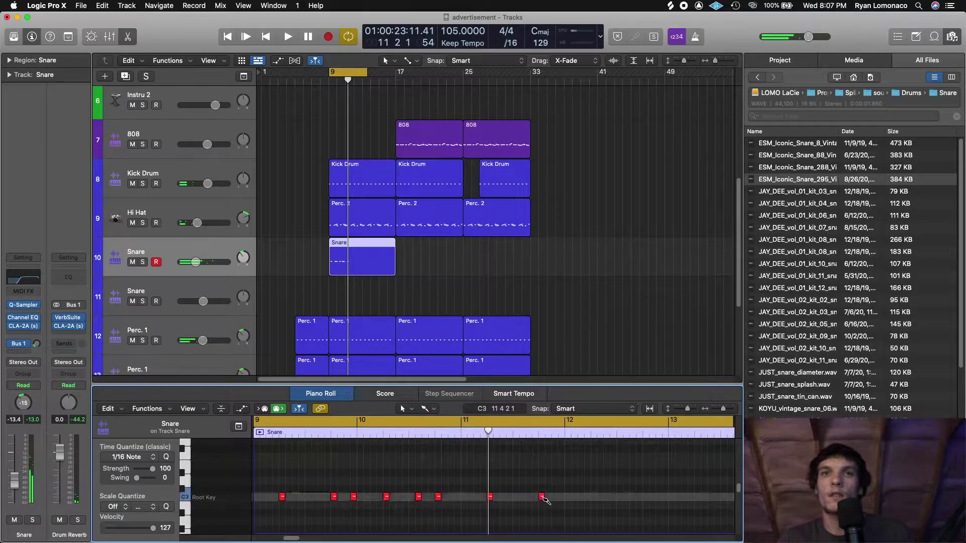
left_click(613, 497)
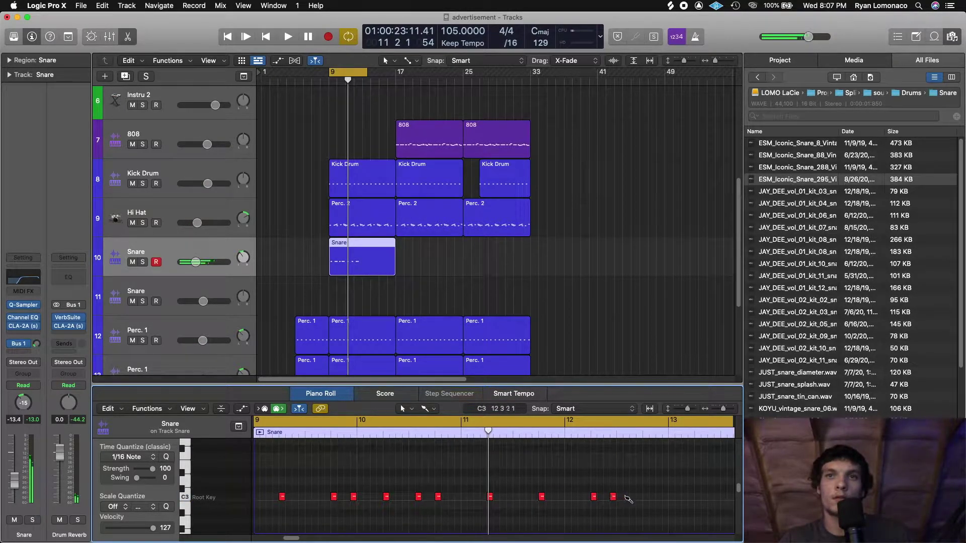
left_click(646, 497)
left_click(666, 497)
key("space")
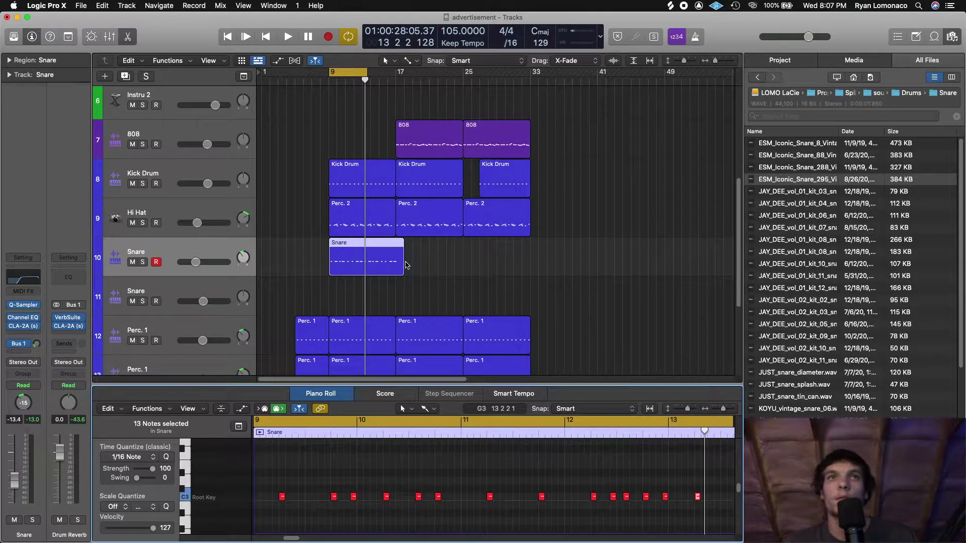
Trim the track 10 Snare region to 8 bars and move it to start at bar 17
left_click_drag(400, 280, 396, 274)
left_click(431, 271)
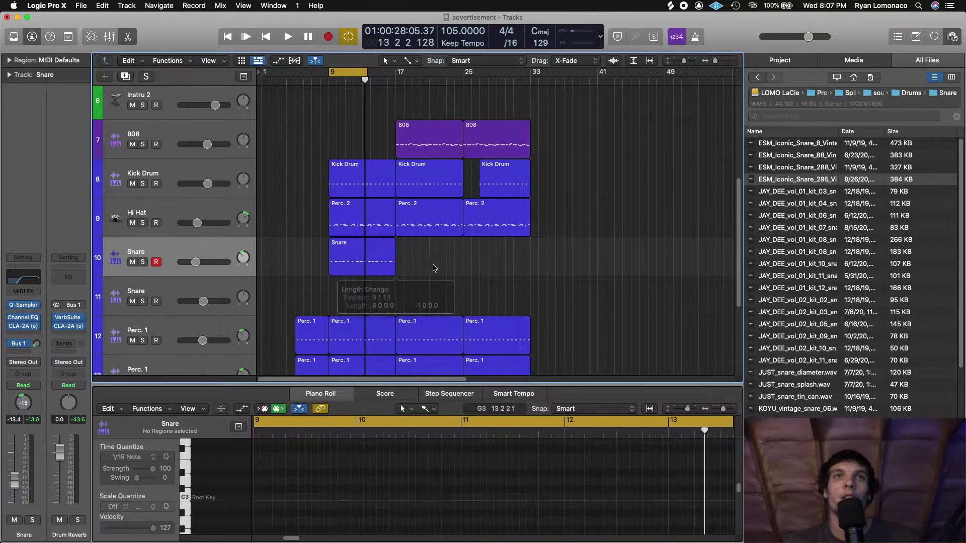
left_click_drag(365, 72, 396, 71)
left_click_drag(353, 260, 421, 252)
Set the cycle range to bars 1–33, start playback and delete the Perc. 1 regions at bar 17 on tracks 12 and 13
left_click_drag(373, 73, 531, 73)
key("space")
scroll(441, 224, "down", 2)
left_click(410, 261)
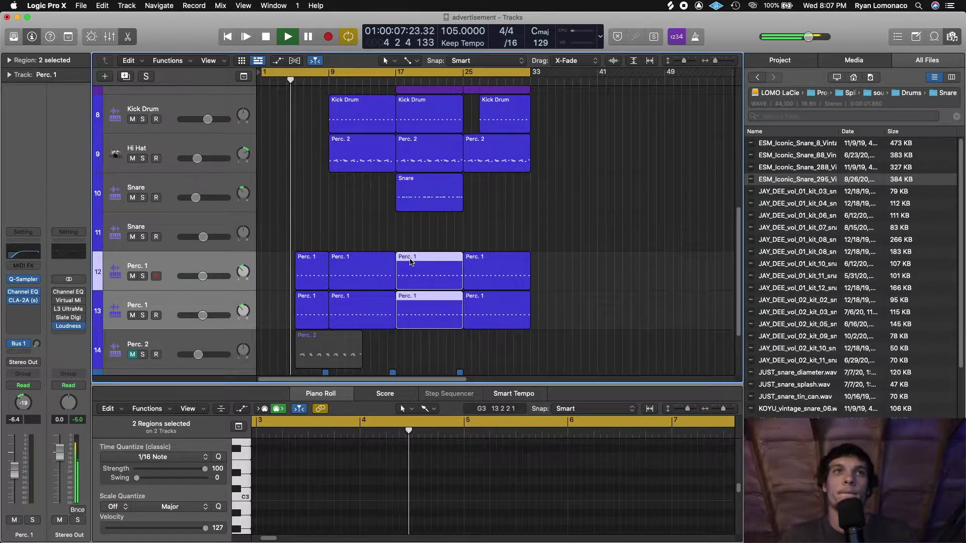
key("Delete")
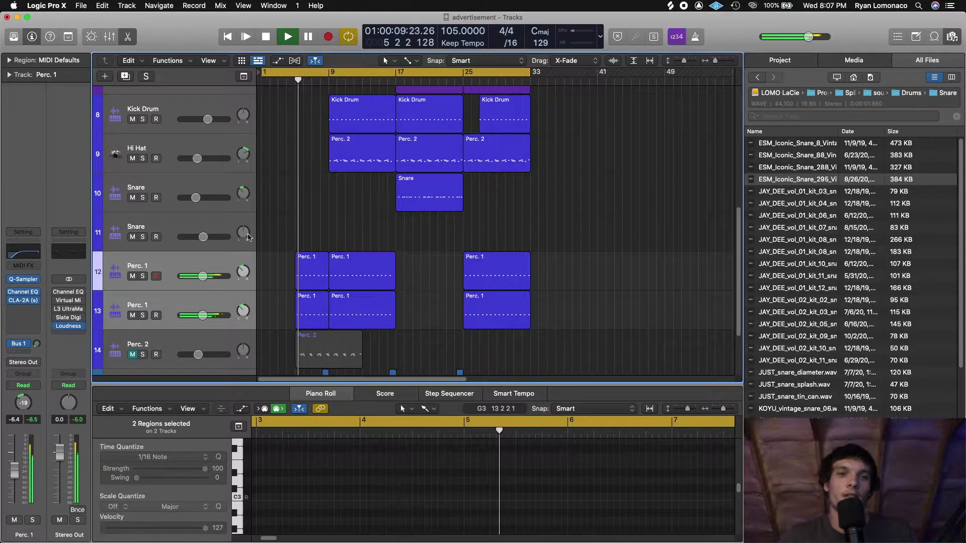
Listen to the arrangement while examining the Snare, Hi Hat and percussion tracks against the 808 and kick regions
left_click(205, 186)
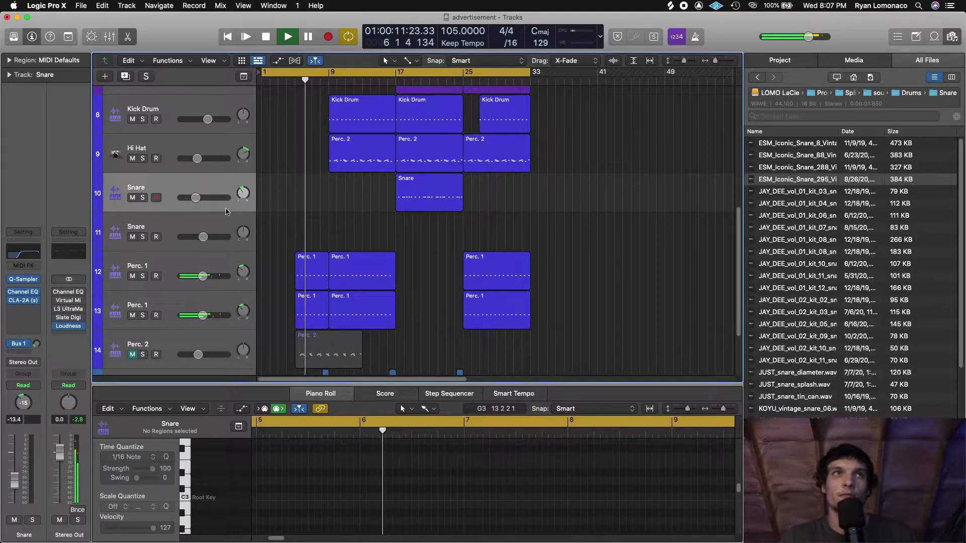
scroll(204, 183, "up", 1)
scroll(204, 184, "up", 1)
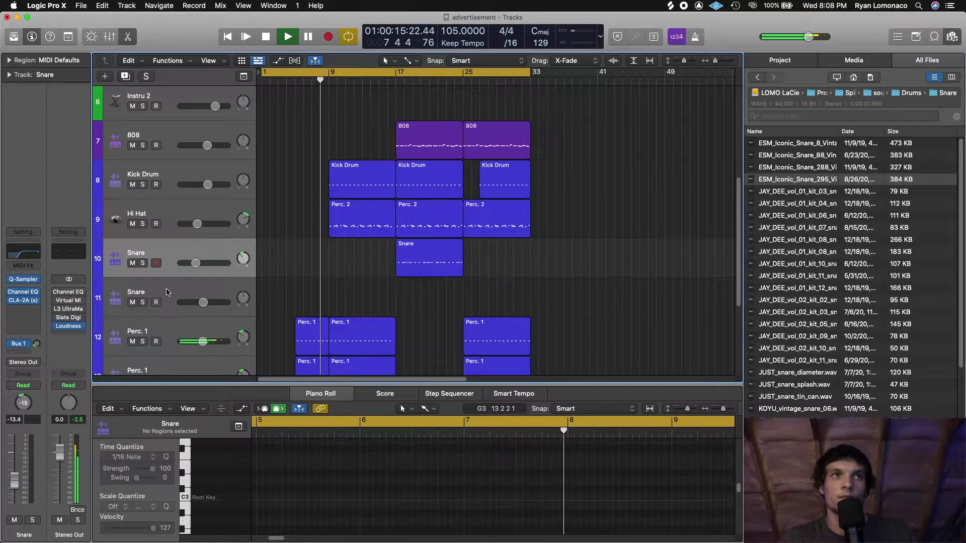
scroll(173, 297, "down", 3)
scroll(173, 297, "up", 5)
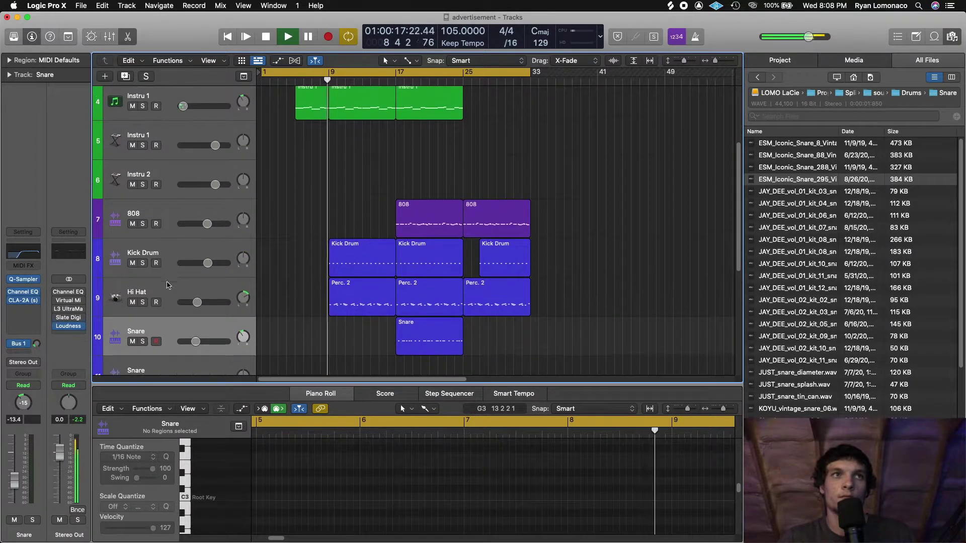
left_click(168, 299)
scroll(186, 307, "down", 2)
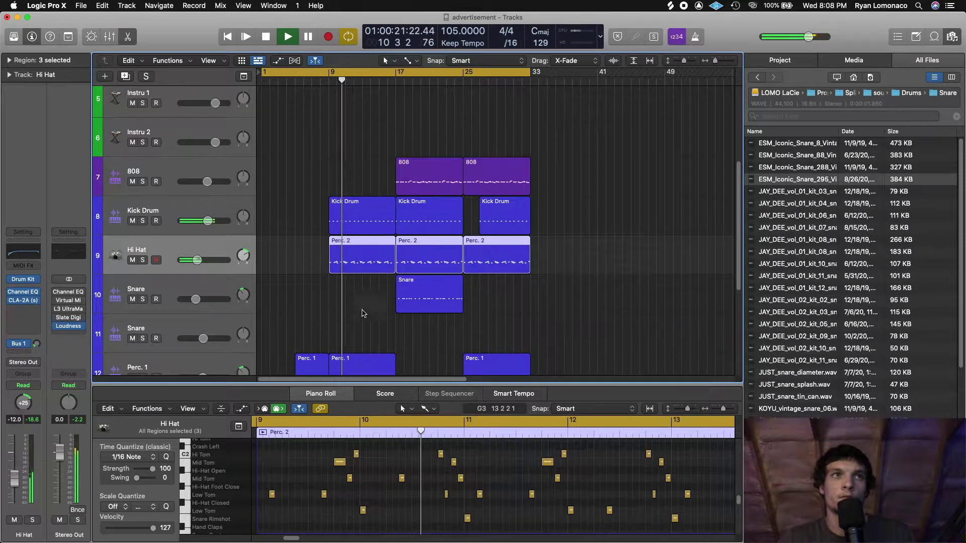
scroll(363, 308, "down", 4)
left_click(533, 324)
scroll(532, 324, "up", 3)
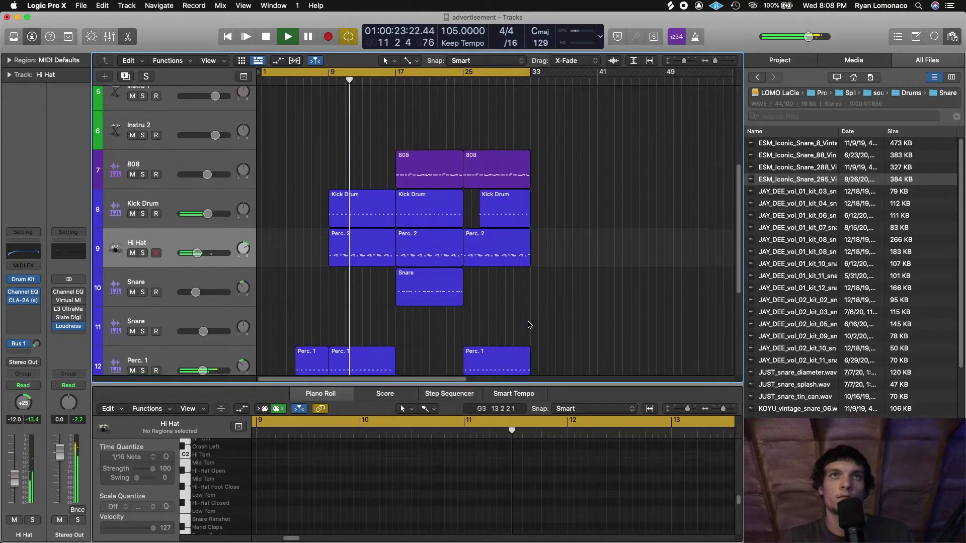
scroll(526, 327, "down", 3)
scroll(525, 327, "up", 3)
scroll(526, 324, "down", 4)
scroll(527, 322, "up", 5)
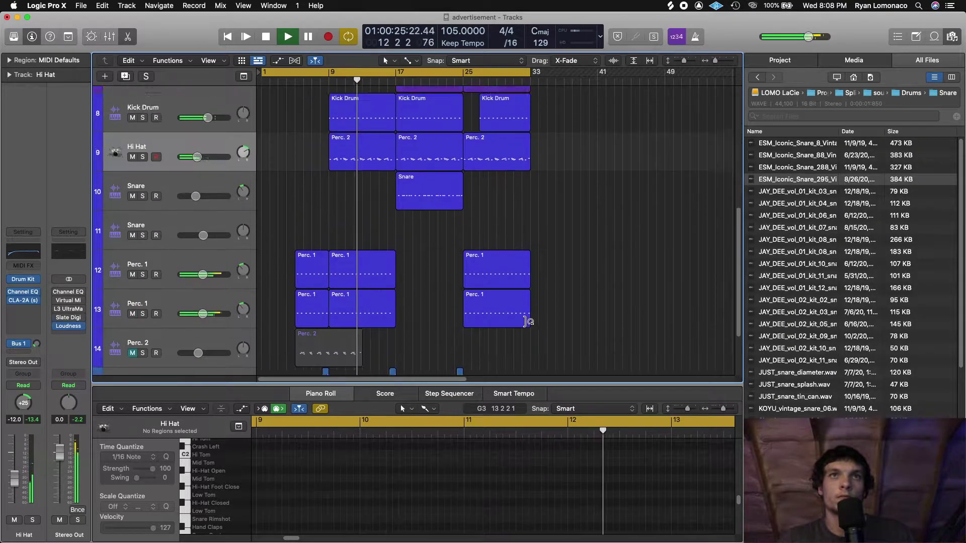
scroll(523, 262, "down", 5)
left_click(411, 115)
left_click_drag(410, 115, 444, 109)
left_click(653, 216)
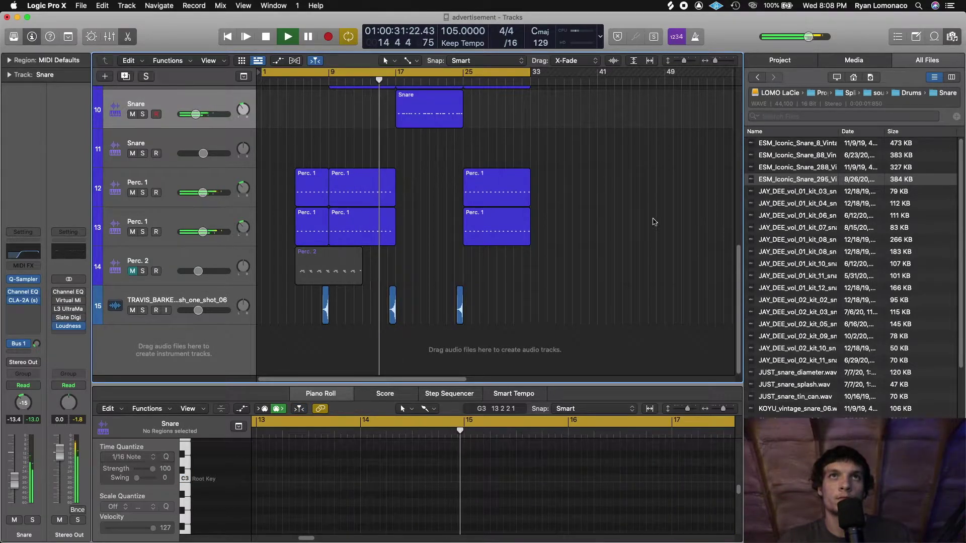
scroll(624, 249, "up", 5)
scroll(453, 242, "down", 3)
Lower the low-cut frequency in the track 10 Snare's Channel EQ and set the track's volume to -13.0 dB
left_click_drag(193, 205, 192, 206)
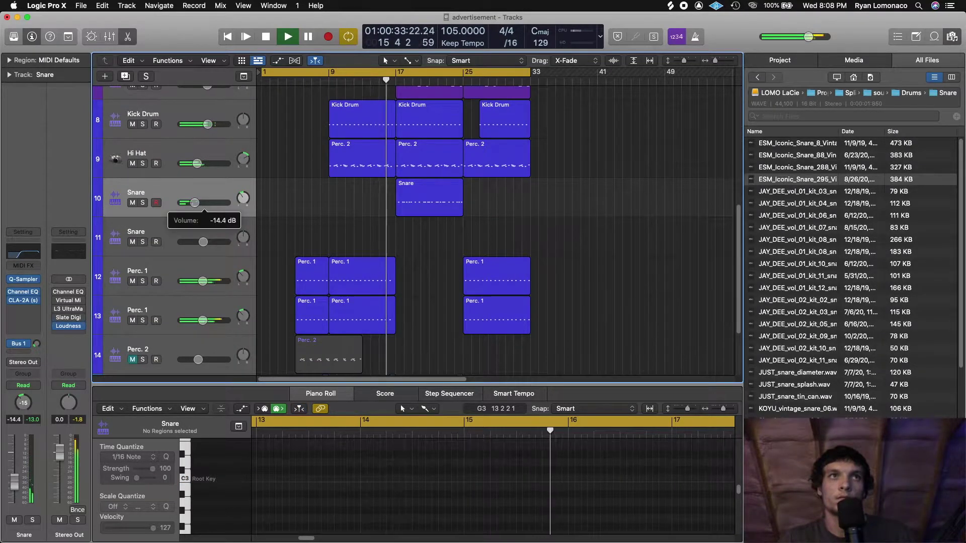
left_click(24, 251)
left_click_drag(521, 300, 498, 300)
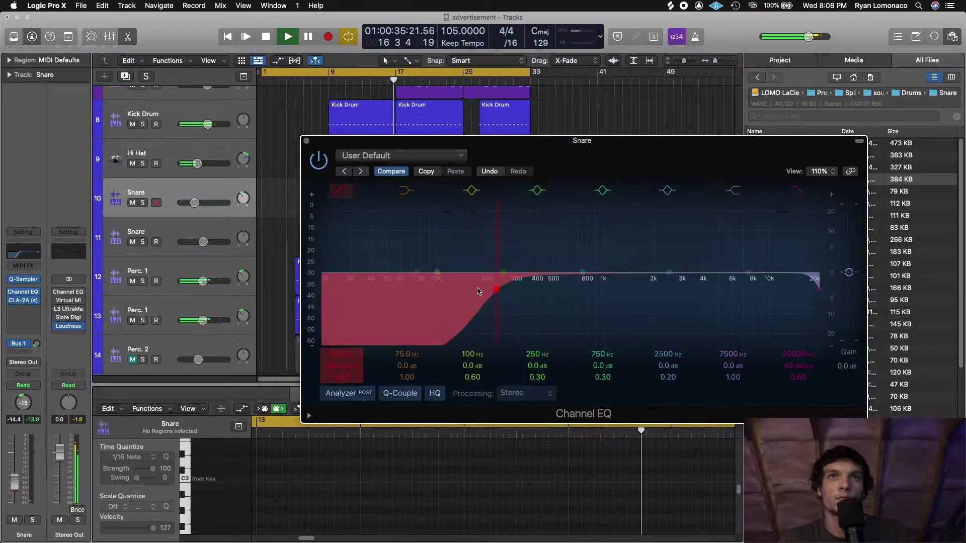
left_click(307, 142)
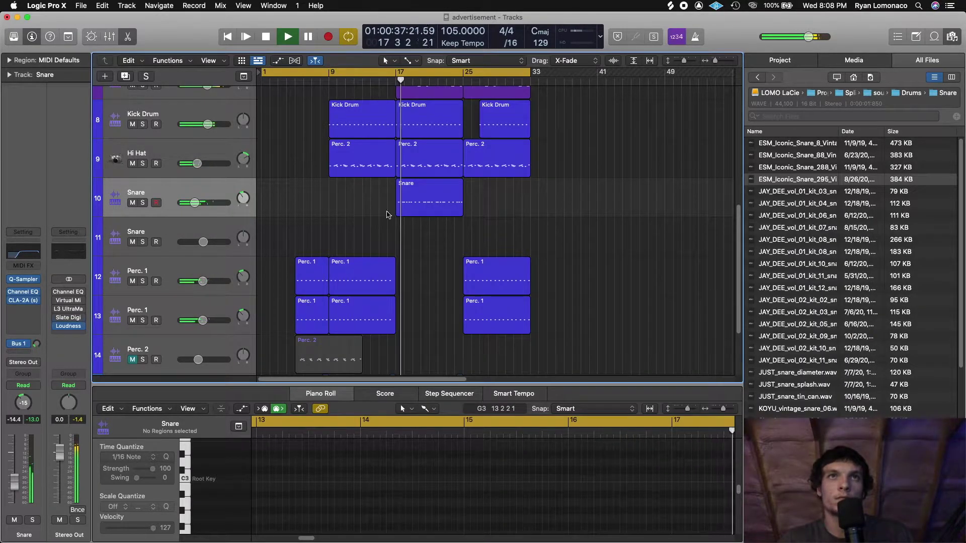
left_click_drag(195, 205, 197, 205)
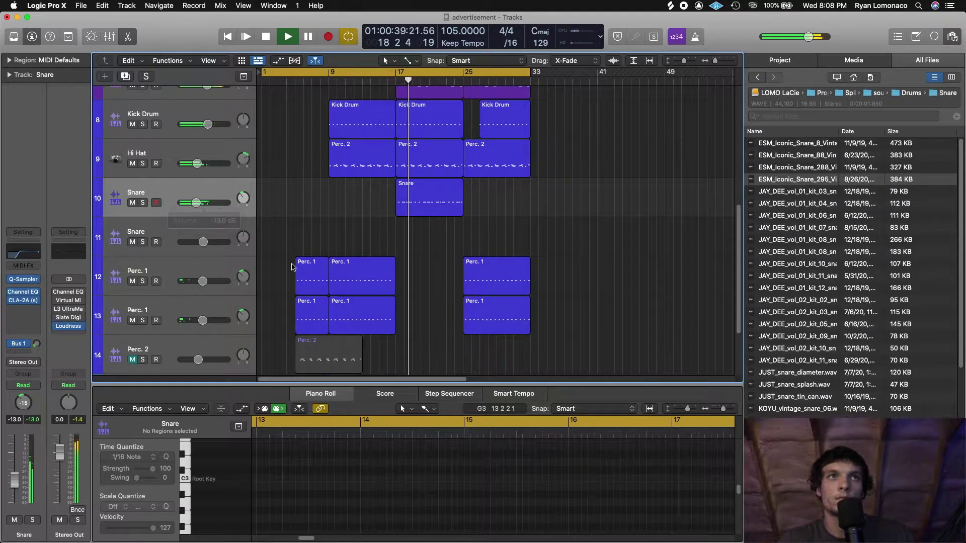
Repeat the bar 9 Perc. 1 regions on tracks 12 and 13 so that copies fill bars 17 to 25
left_click_drag(391, 342, 369, 276)
key("super+r")
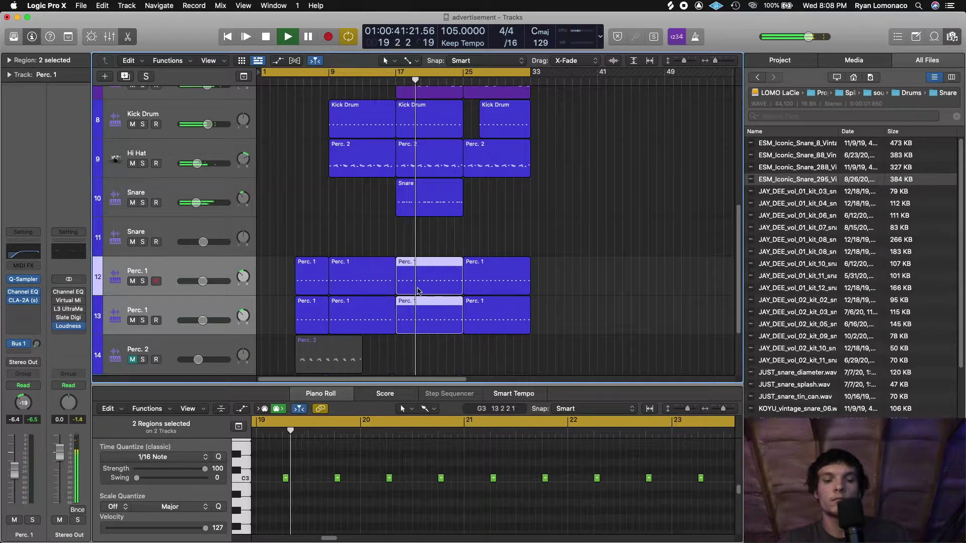
left_click(576, 270)
left_click(445, 209)
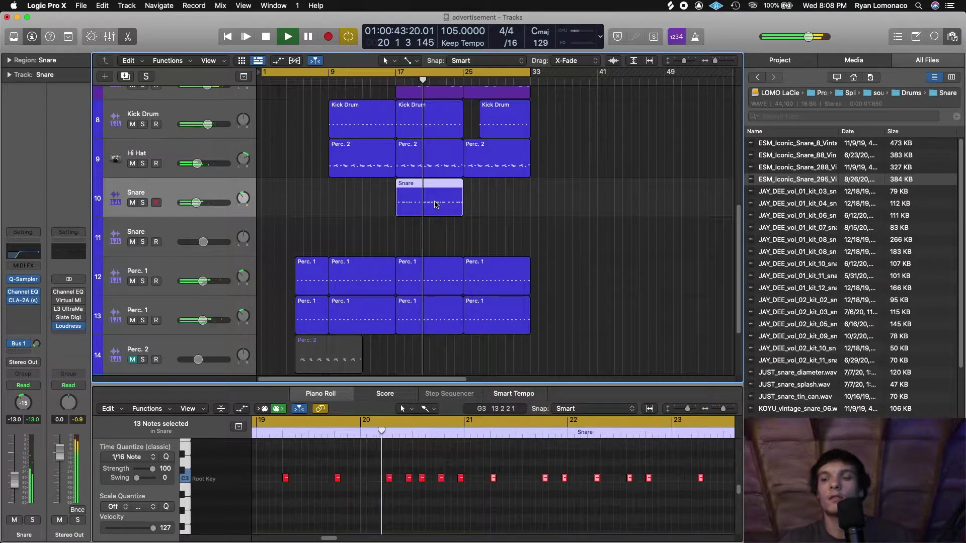
key("Delete")
key("space")
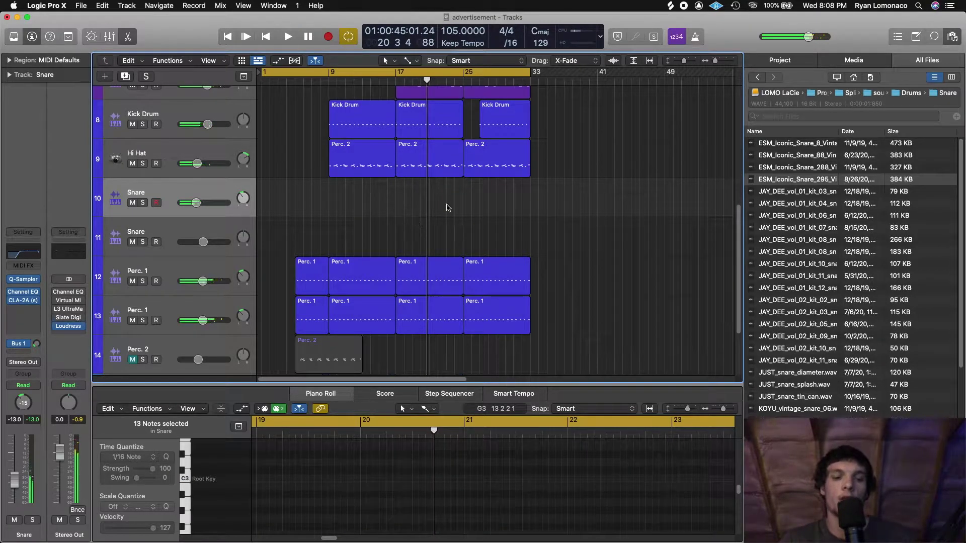
key("super+z")
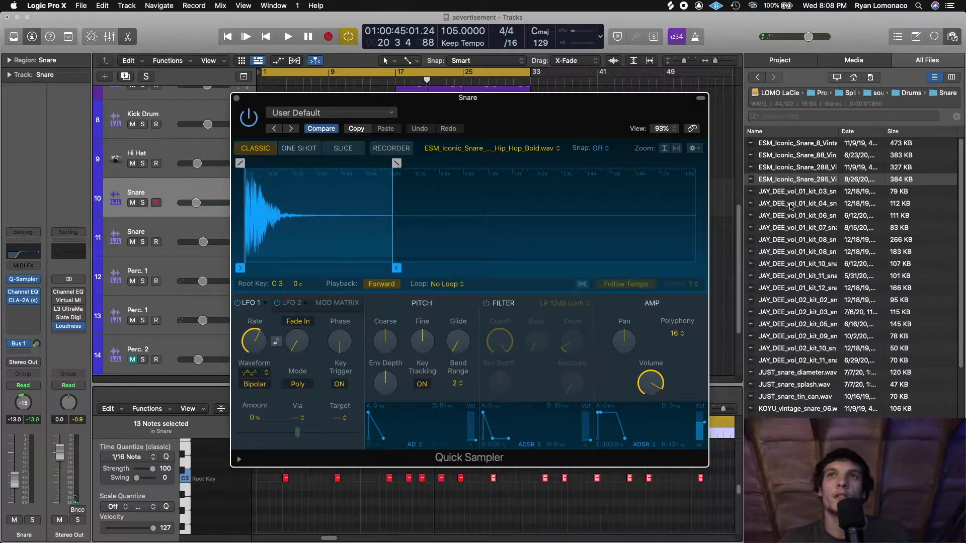
Audition the JAY_DEE snare samples from vol_01 and vol_02 in the Snare folder as replacements for the track 10 sound
left_click(818, 201)
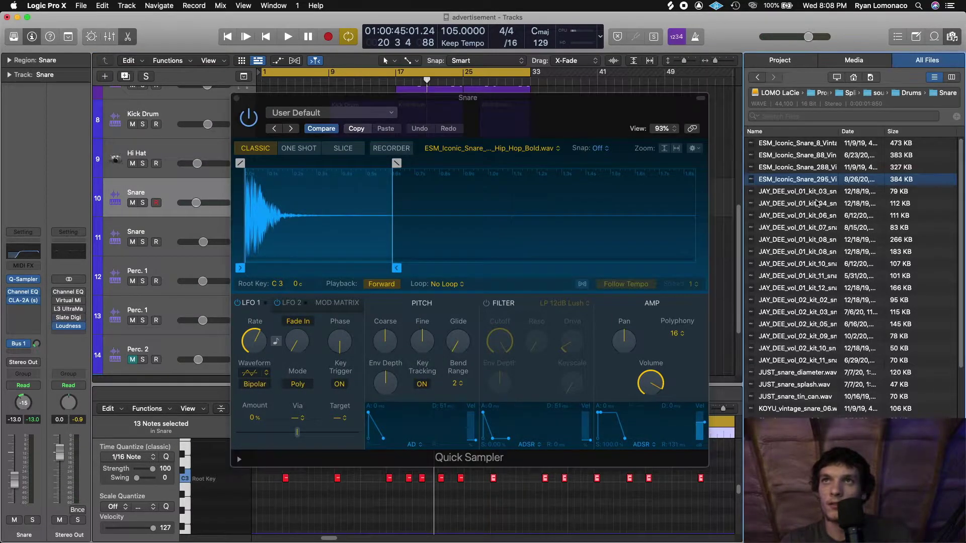
left_click(818, 191)
left_click(814, 204)
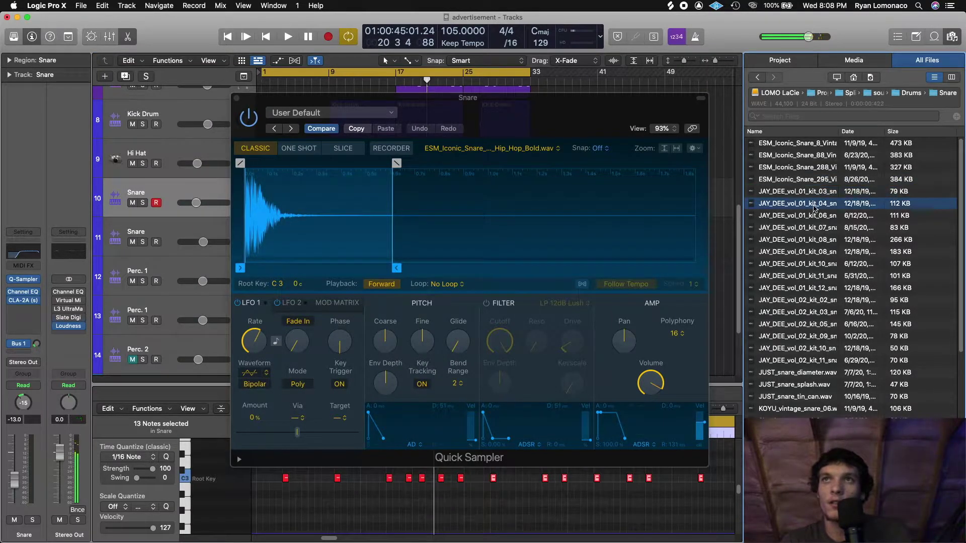
left_click(813, 216)
left_click(810, 229)
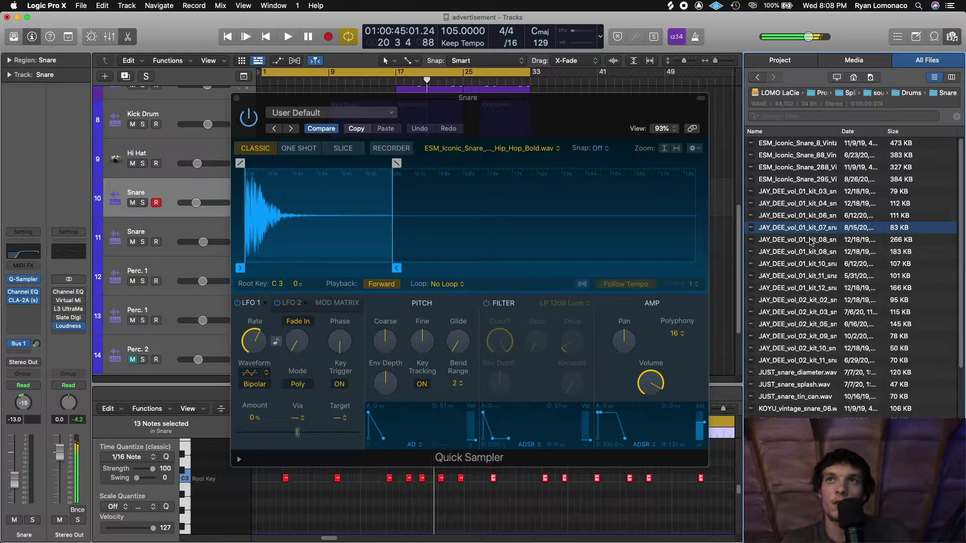
left_click(812, 240)
left_click(815, 252)
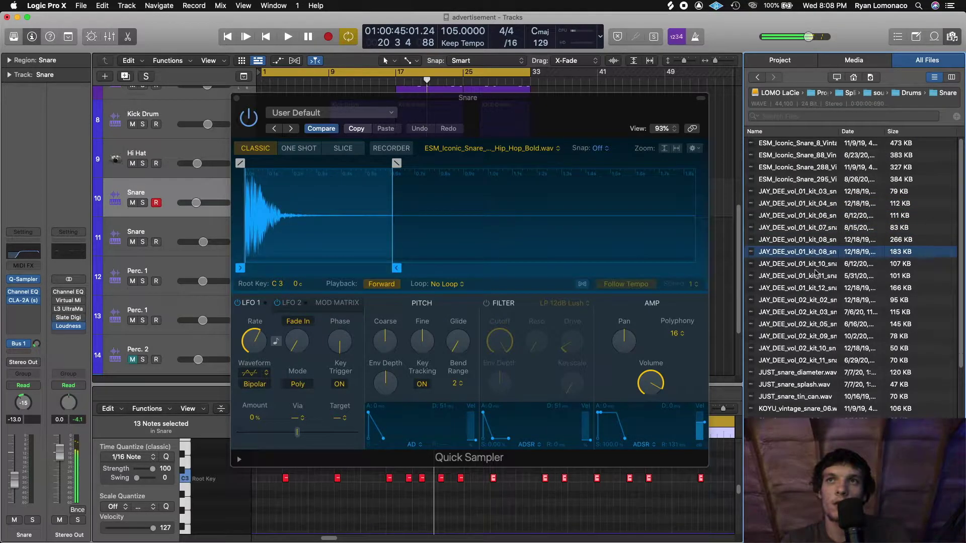
left_click(816, 267)
left_click(814, 277)
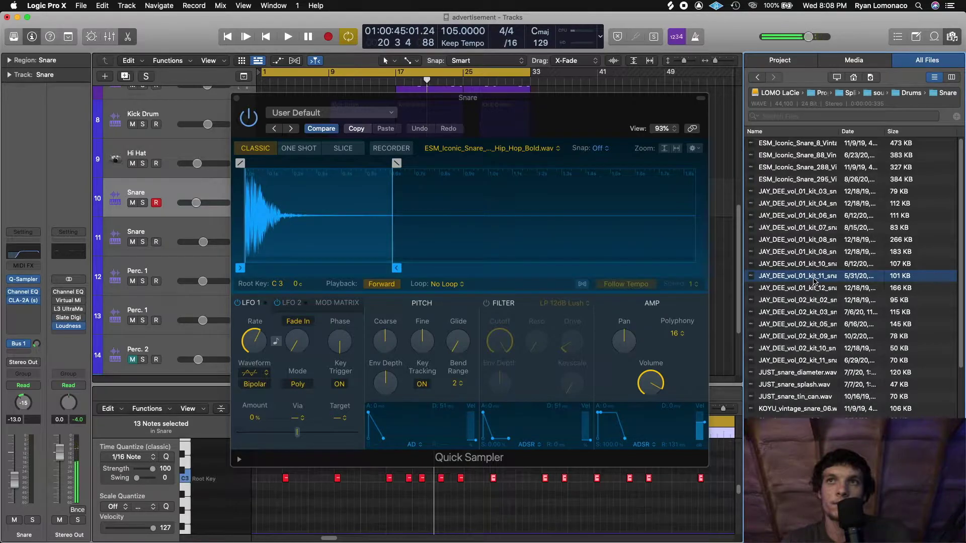
left_click(816, 277)
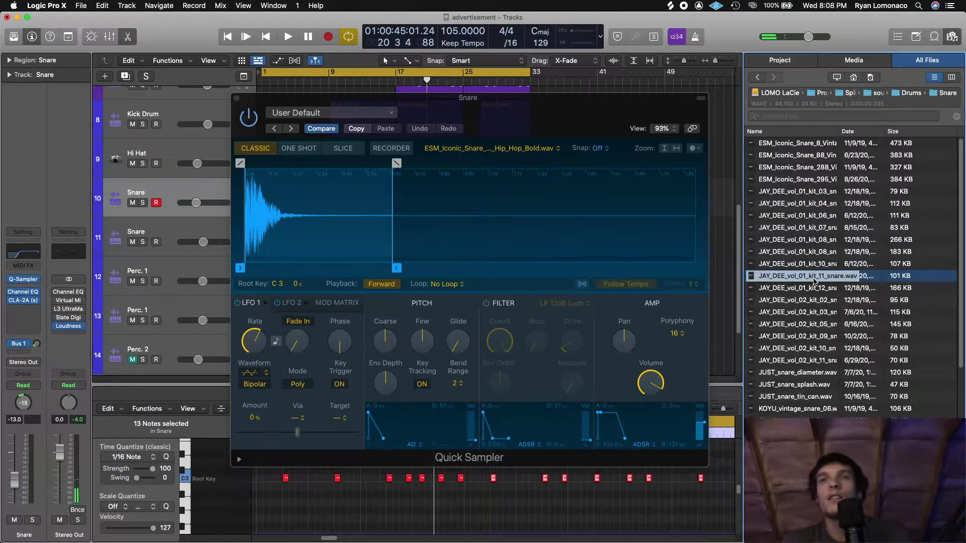
left_click(833, 290)
left_click(819, 300)
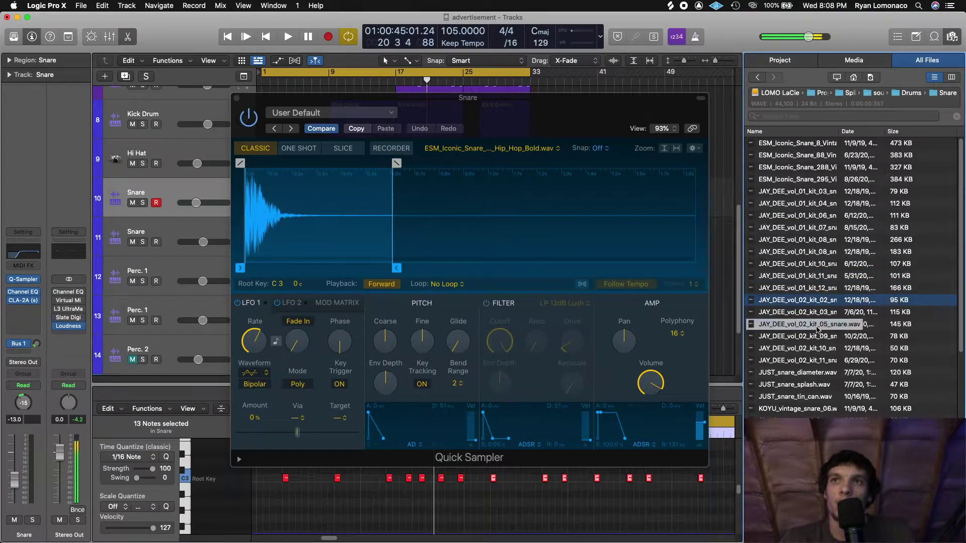
left_click(818, 325)
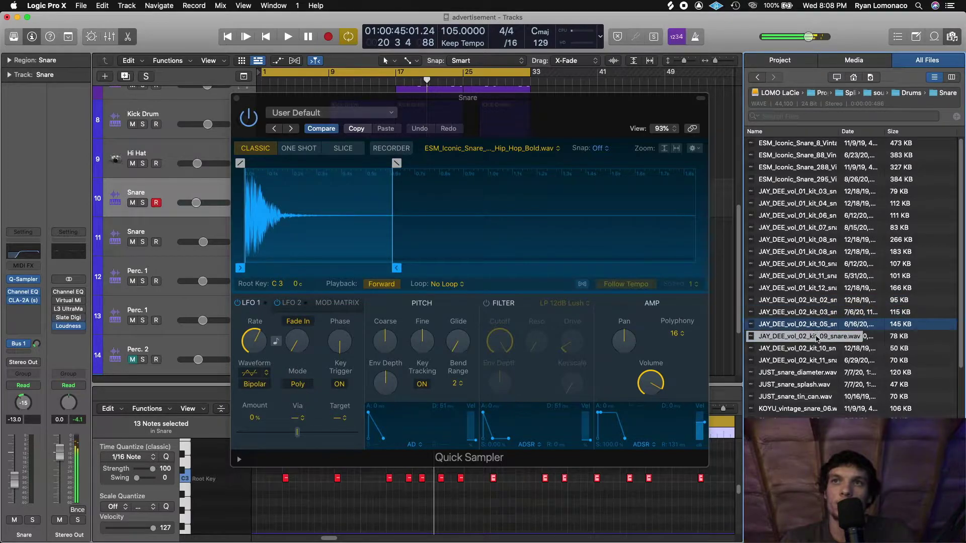
Load JAY_DEE_vol_02_kit_05_snare.wav into the Snare's Quick Sampler and play it with the cycle range set to bars 17–25
left_click_drag(820, 332, 533, 249)
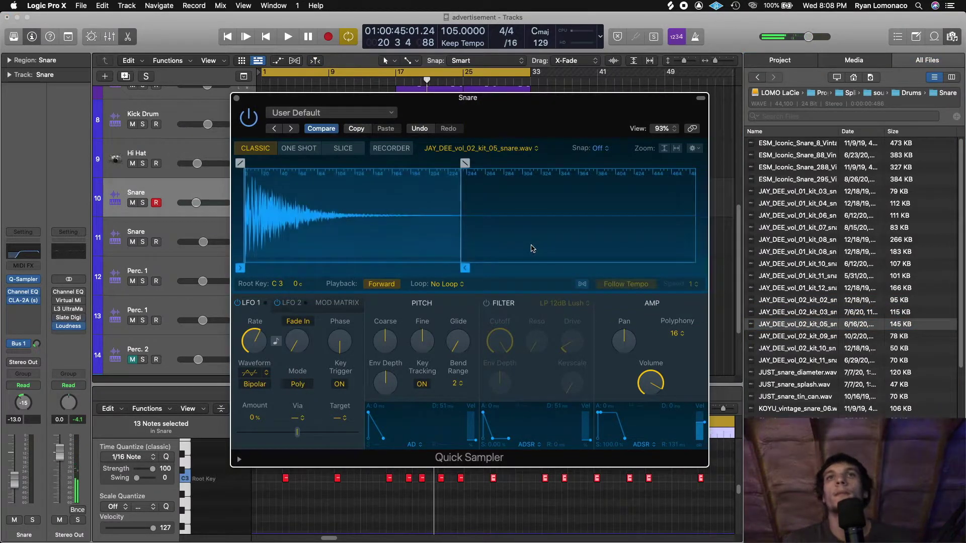
key("space")
key("space")
left_click_drag(398, 75, 726, 54)
key("space")
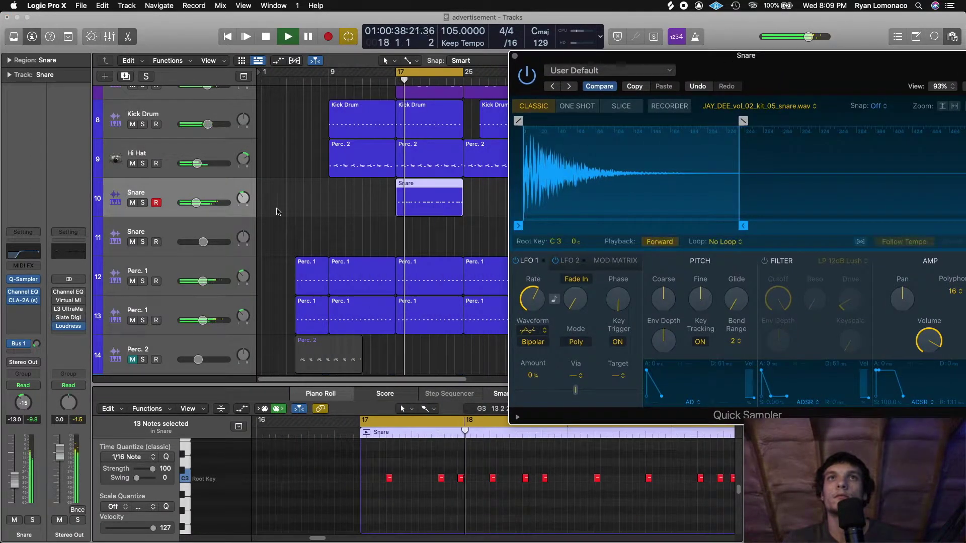
Set the track 10 Snare's pan to +19 and volume to -10.4 dB, and mute the track
left_click_drag(199, 205, 240, 193)
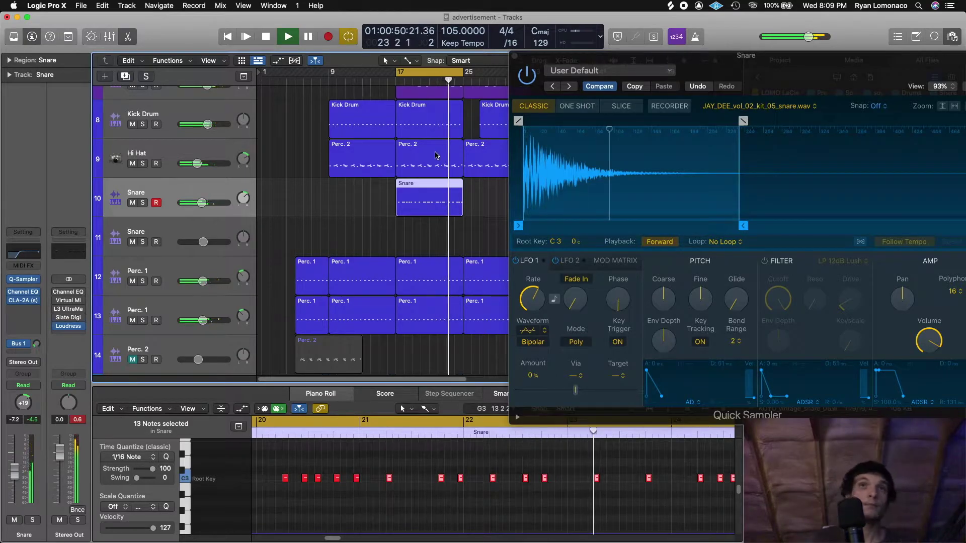
left_click_drag(196, 203, 192, 200)
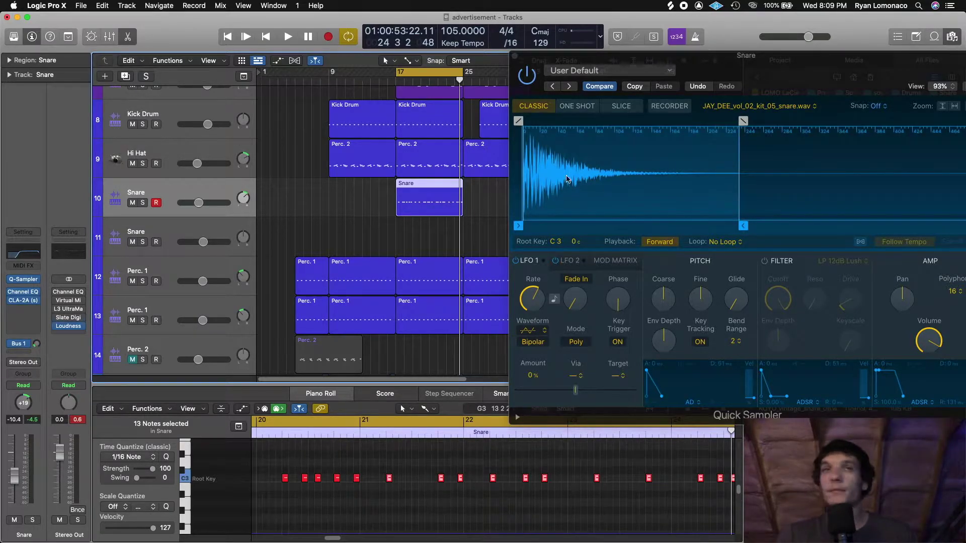
left_click(137, 203)
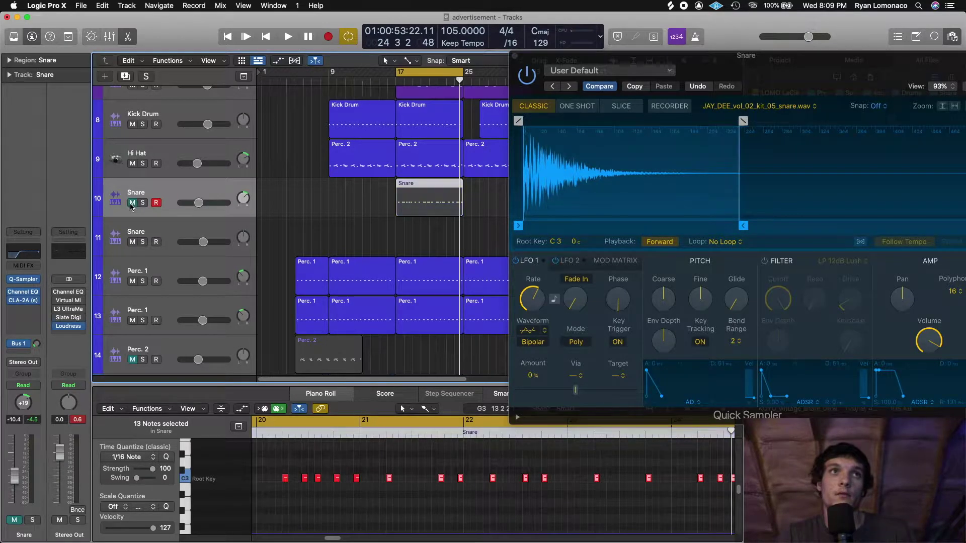
Extend the cycle range from bar 1 to just past bar 41, play from the start and close the Quick Sampler window
left_click_drag(398, 69, 263, 69)
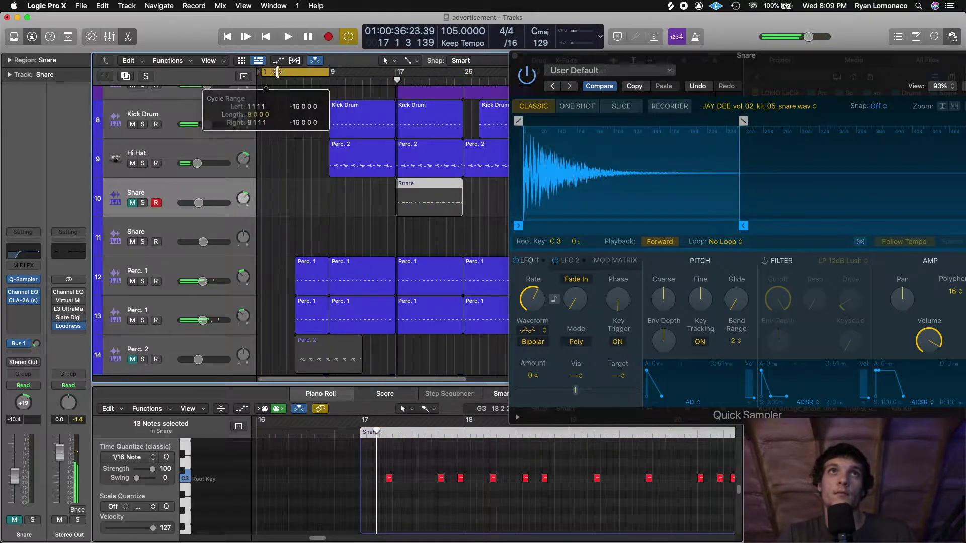
key("space")
left_click_drag(329, 71, 606, 96)
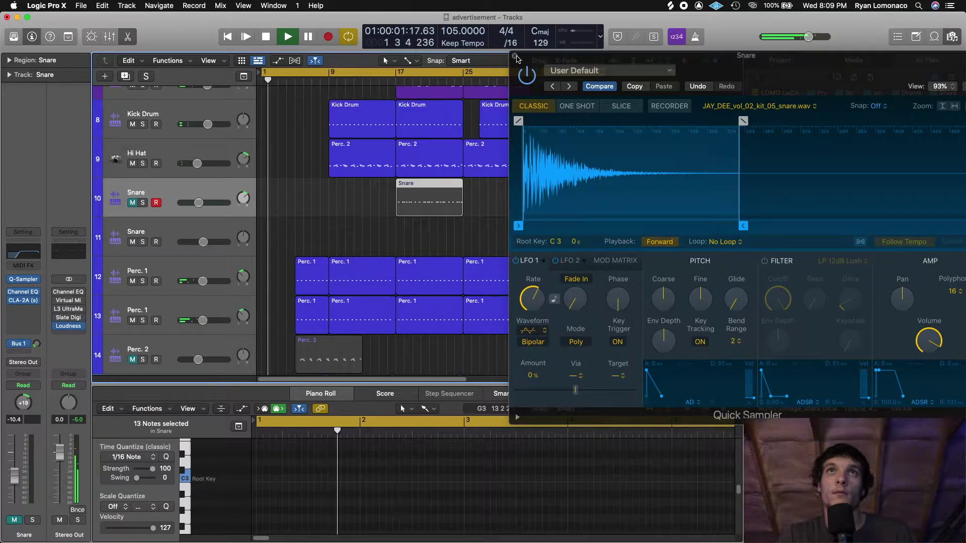
left_click(515, 56)
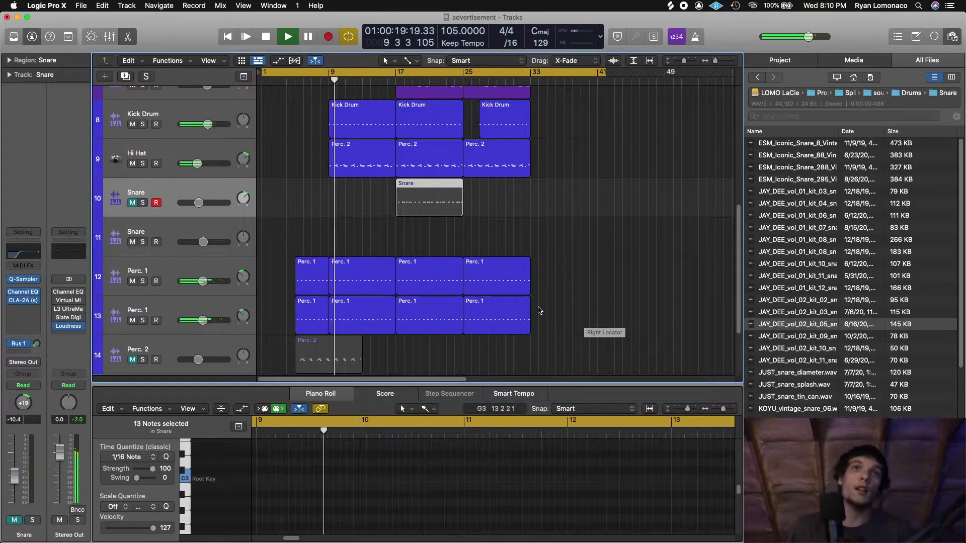
Replace the instrument on the empty track 5 Instru 1 with the Element synthesizer and stop playback
scroll(433, 312, "up", 10)
scroll(418, 291, "down", 5)
scroll(418, 290, "up", 5)
left_click(421, 278)
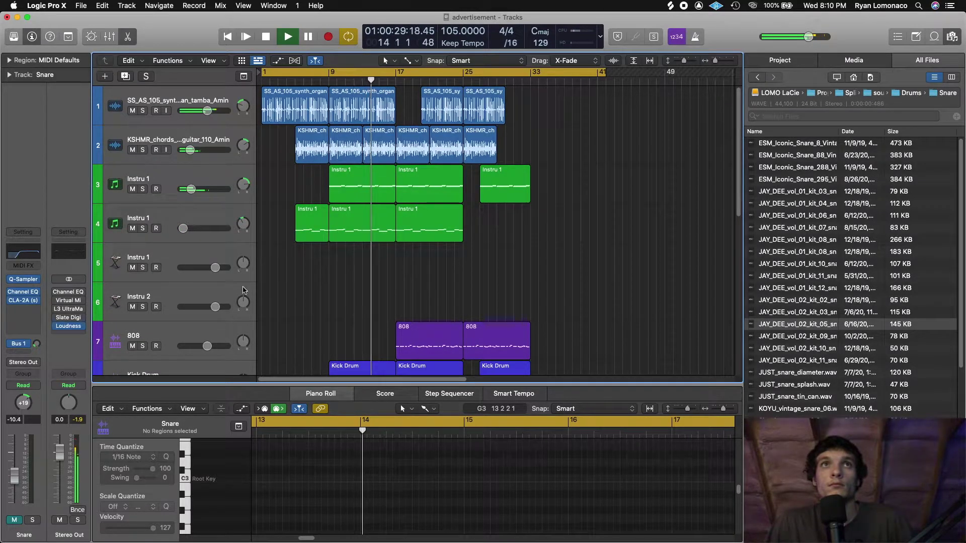
left_click(202, 274)
left_click(35, 269)
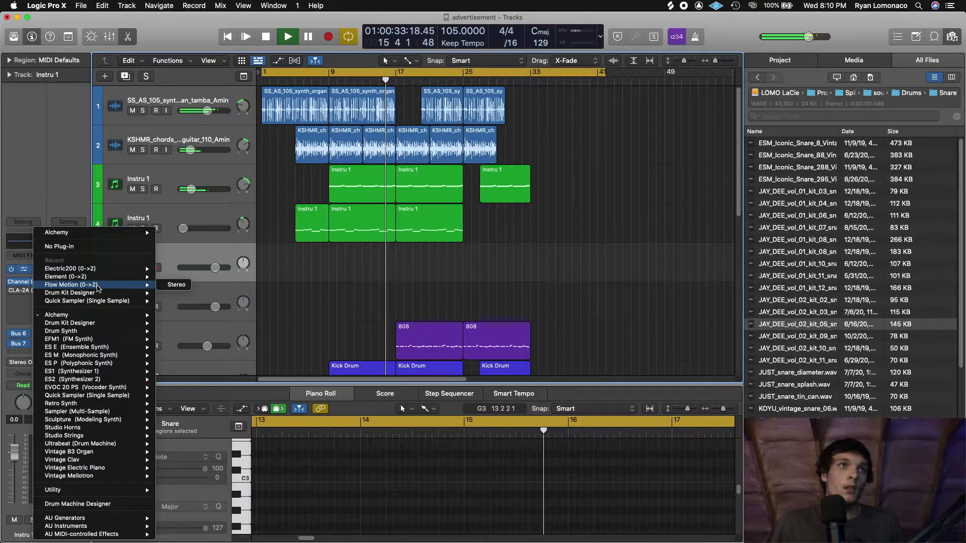
left_click(351, 183)
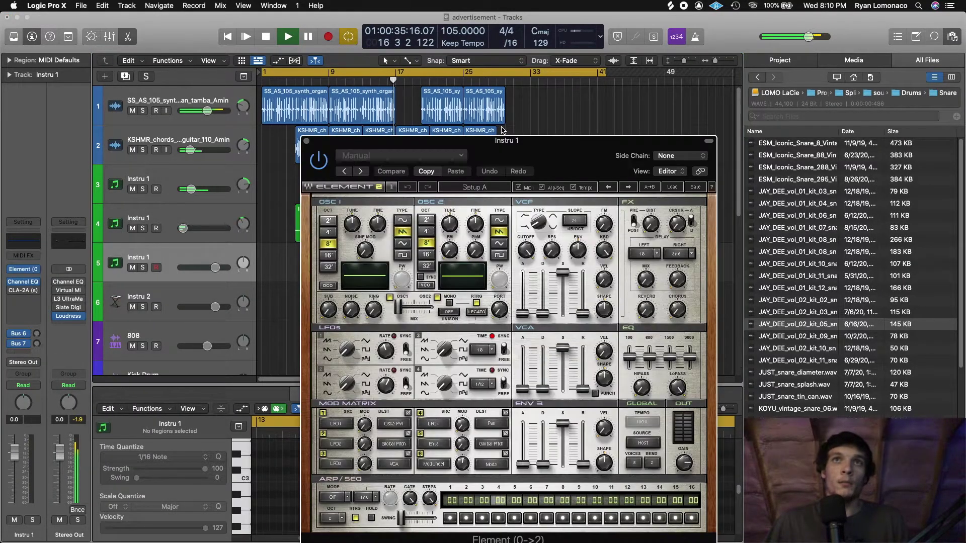
key("space")
Load the Church Bell factory preset from the Keys E2 category into Element
left_click(542, 133)
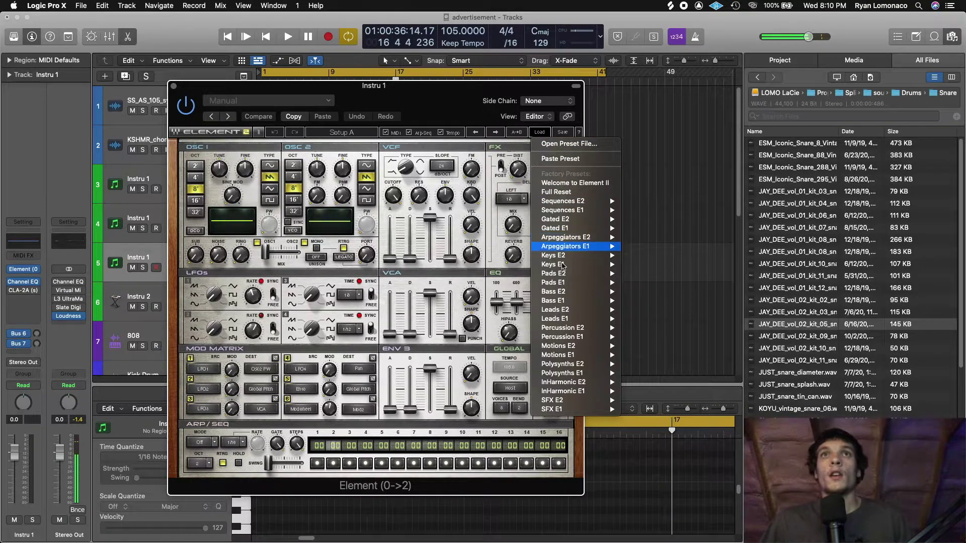
mouse_move(543, 328)
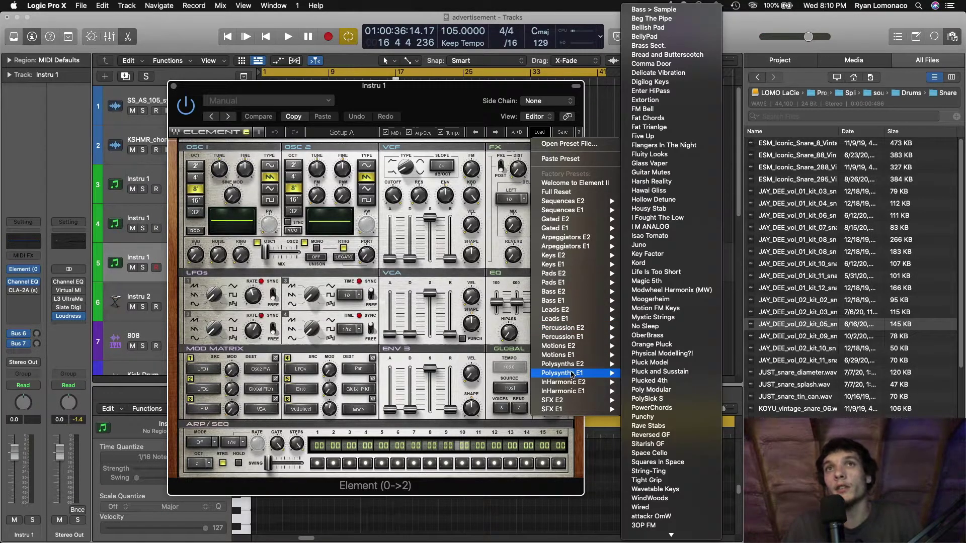
mouse_move(573, 258)
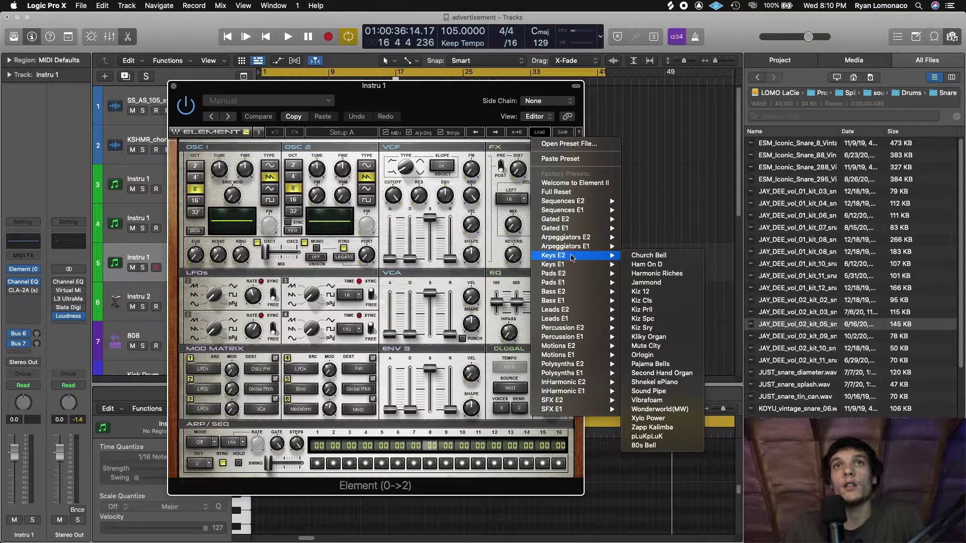
left_click(659, 255)
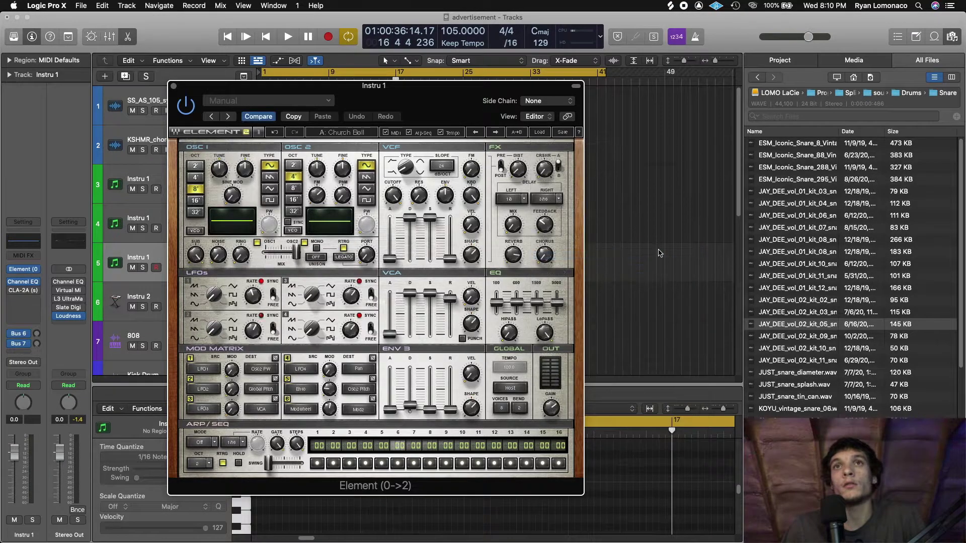
Open Musical Typing and audition Element's Church Bell preset with notes in several higher octaves
key("super+k")
key("x")
key("a")
key("d")
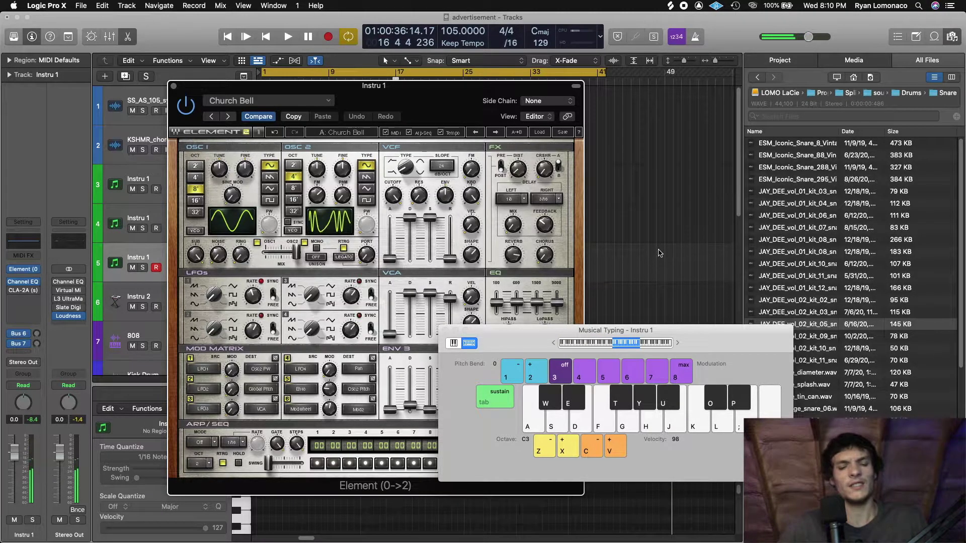
key("x")
key("x")
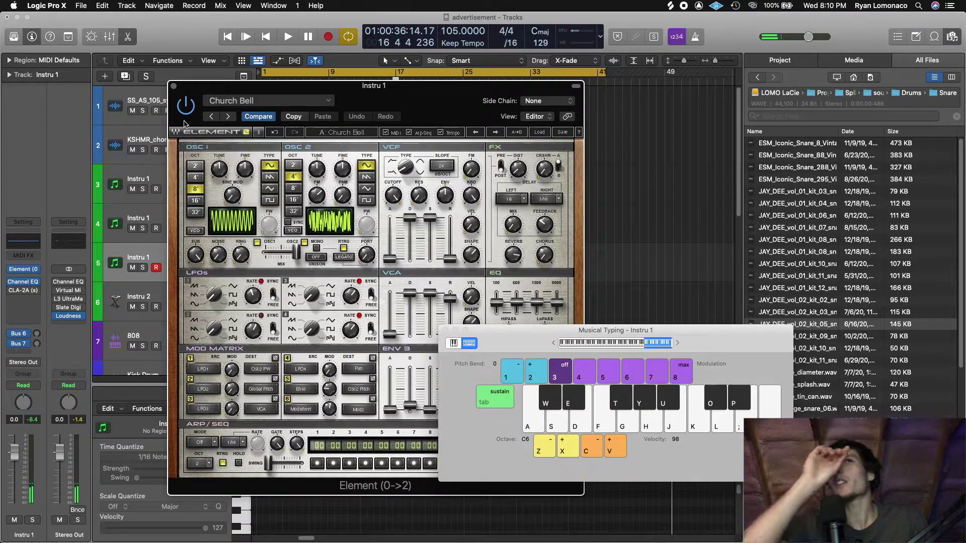
left_click(551, 169)
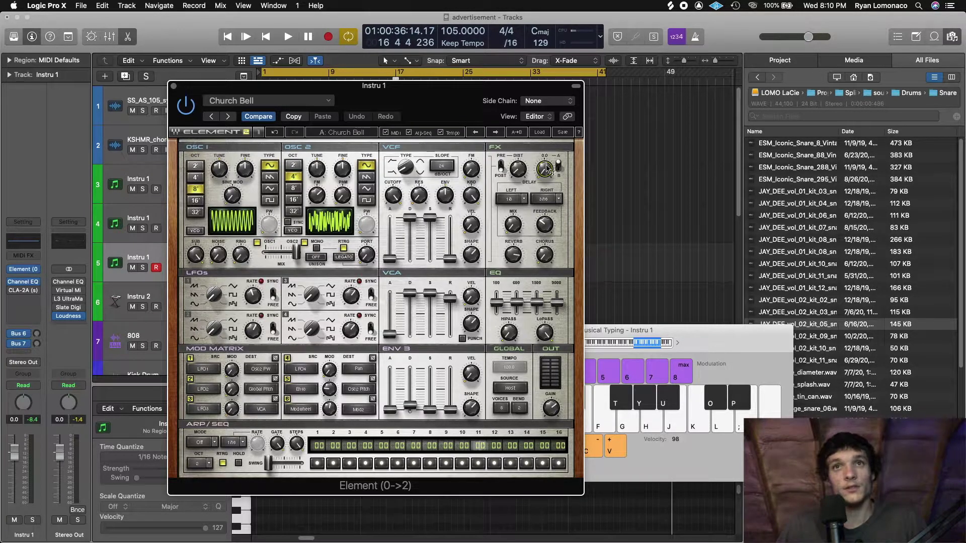
key("k")
key("l")
key("semicolon")
key("x")
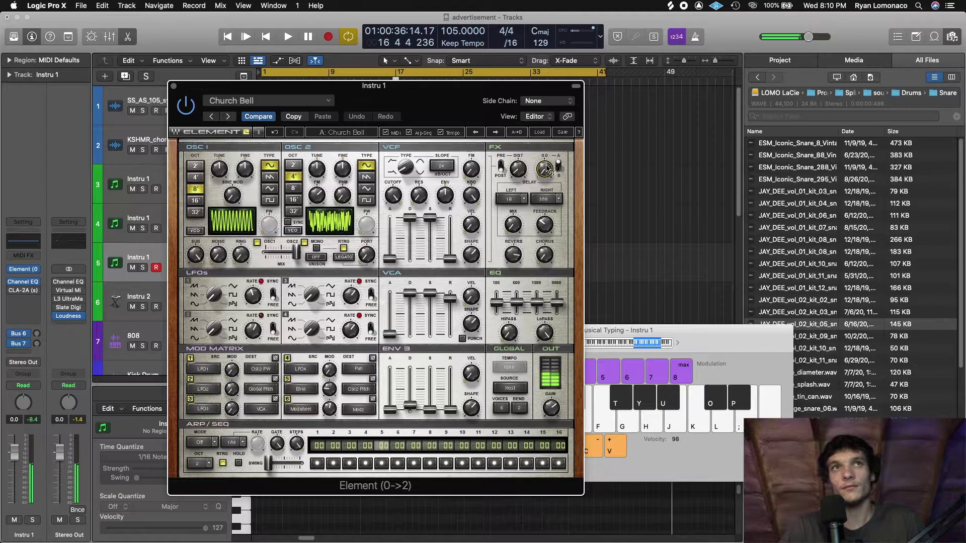
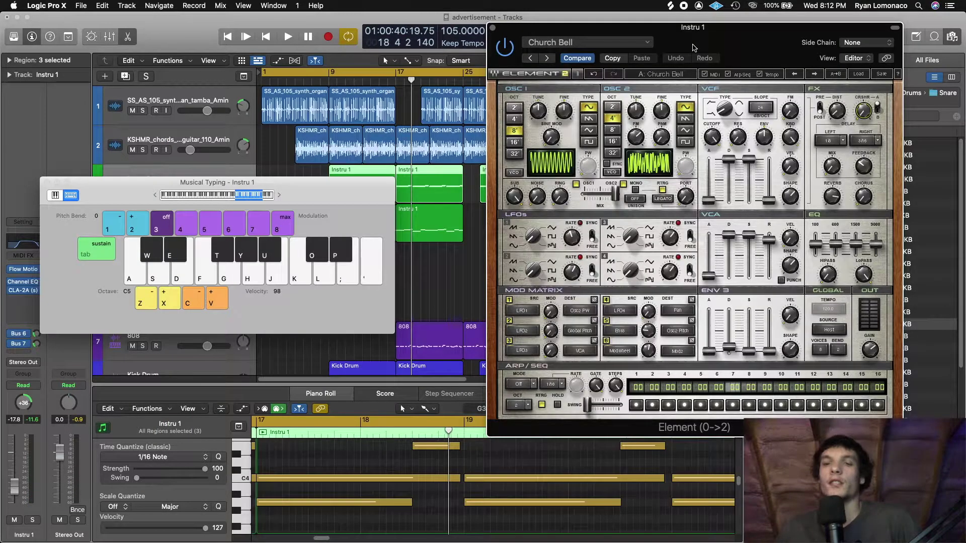
Audition the Flow Motion sound on track 3 and compare it with the Church Bell sound on track 5 Instru 1
key("k")
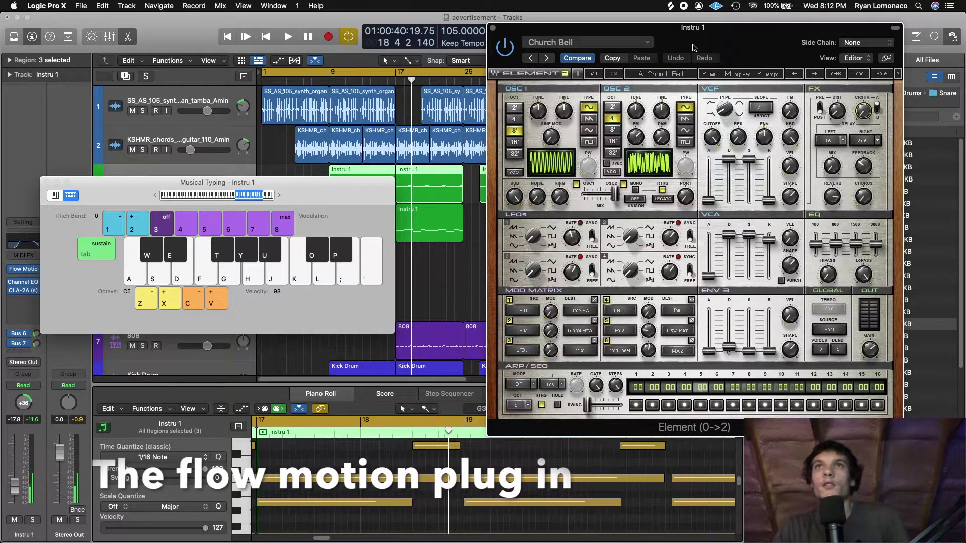
left_click_drag(327, 182, 413, 18)
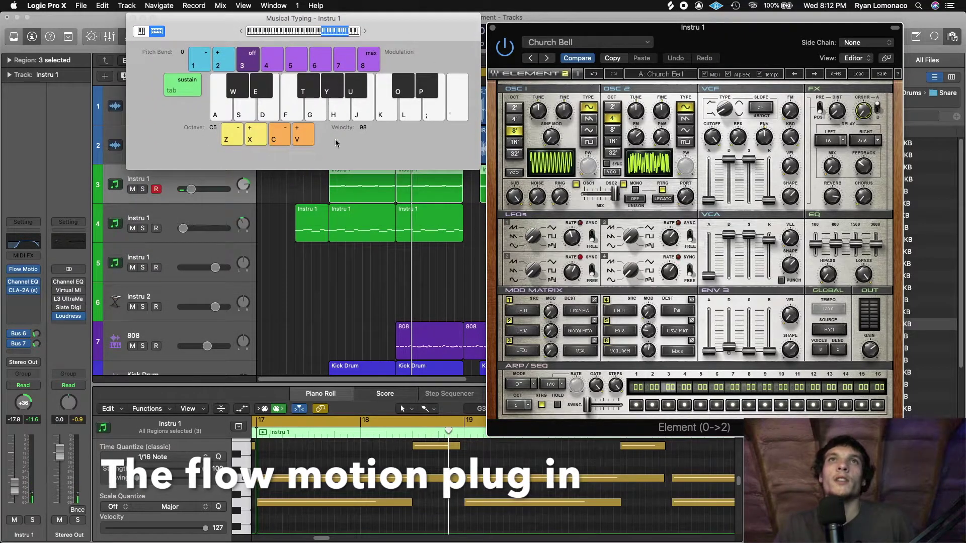
left_click(206, 256)
key("j")
key("k")
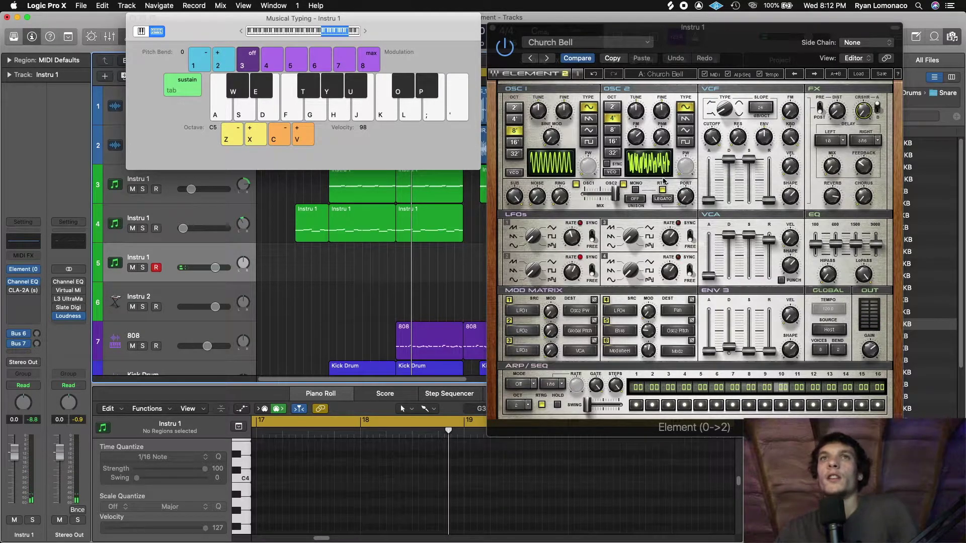
Load the Classic Lead preset into Element, play a test note and switch both oscillators to the sine waveform
left_click(856, 74)
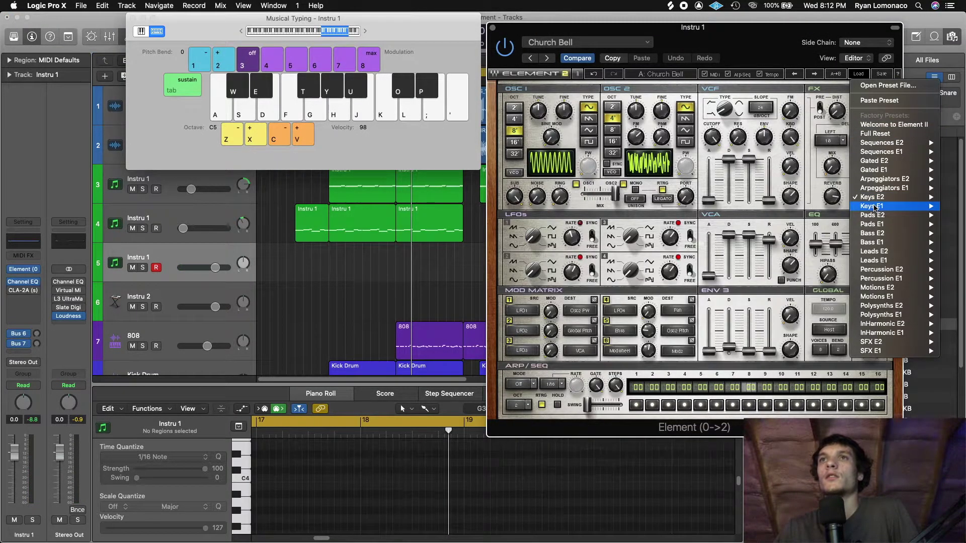
mouse_move(874, 199)
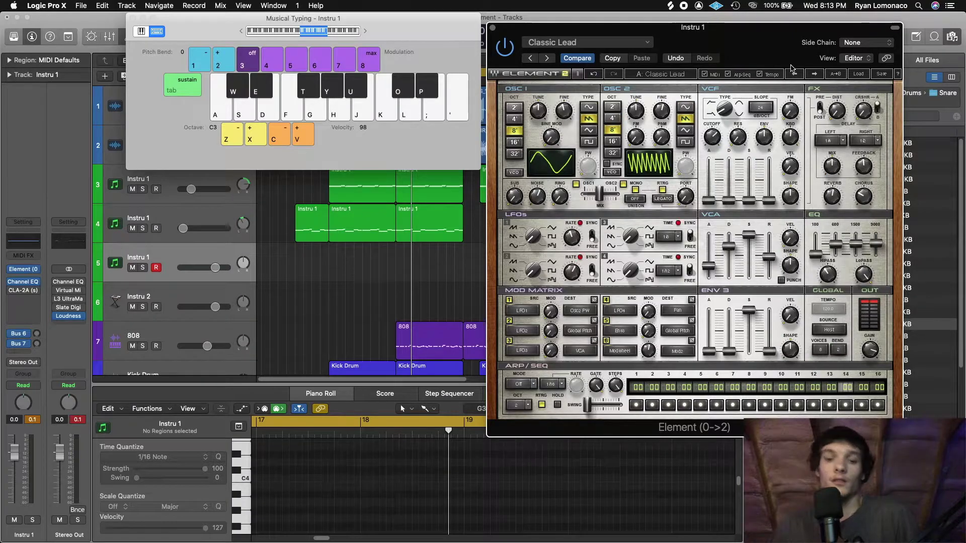
key("k")
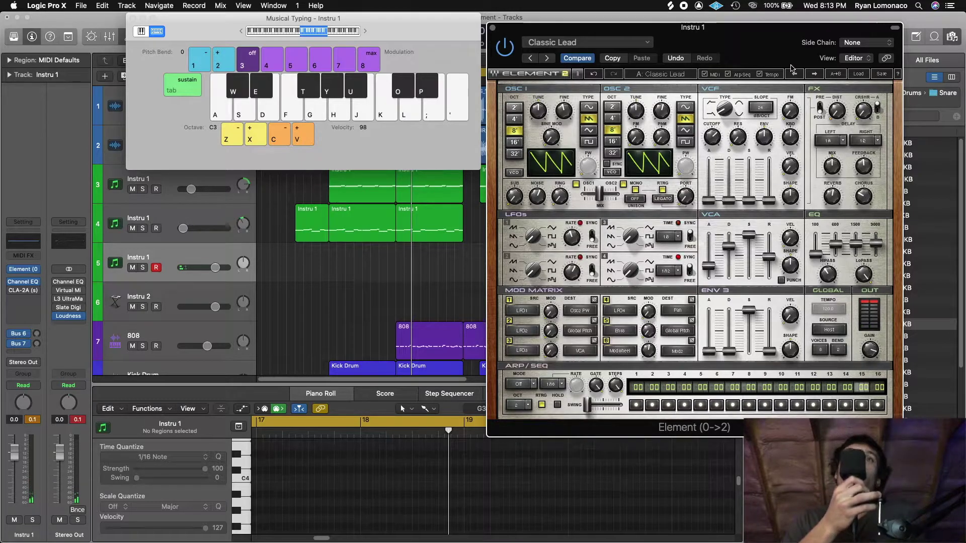
left_click(687, 108)
left_click(588, 108)
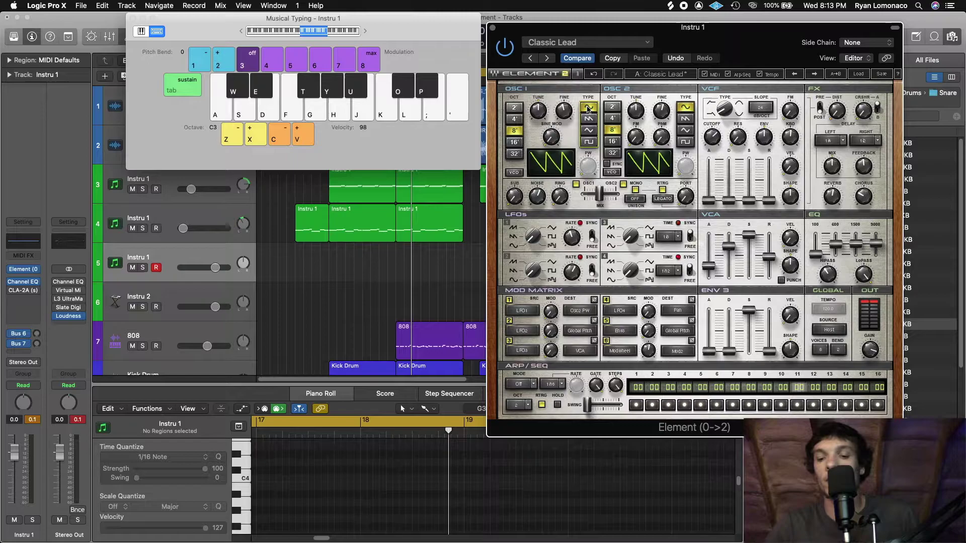
Audition the sine-wave Element sound on track 5, playing notes from octave C3 up to octave C5
key("k")
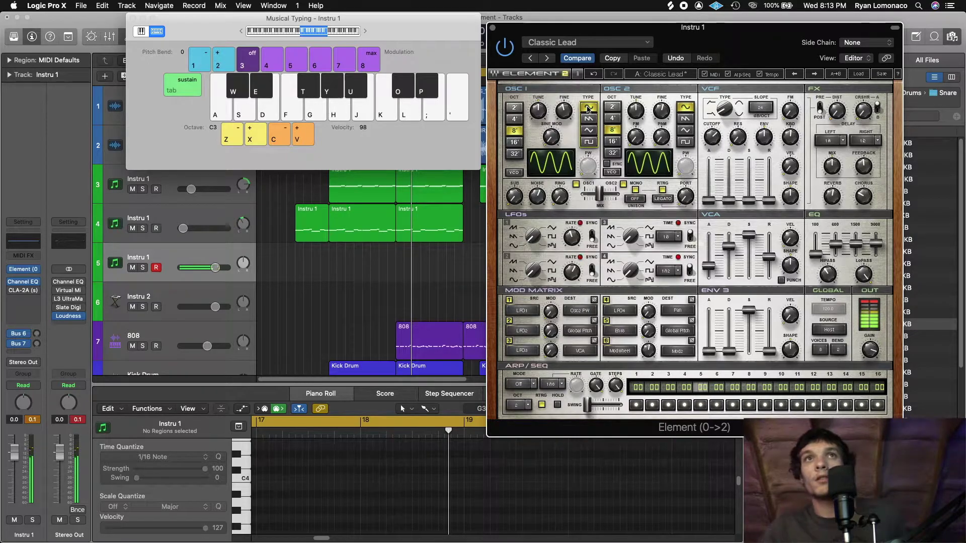
key("x")
key("o")
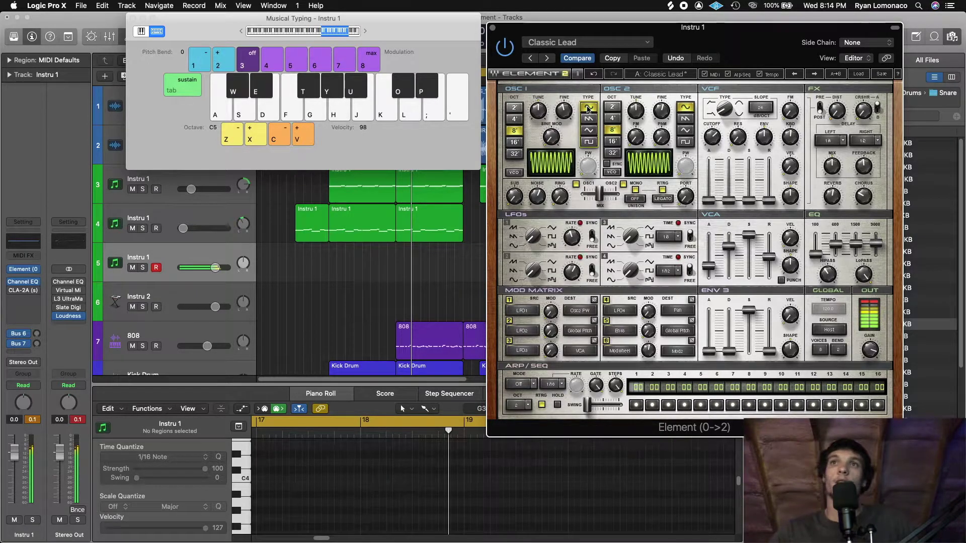
key("u")
key("y")
key("t")
key("o")
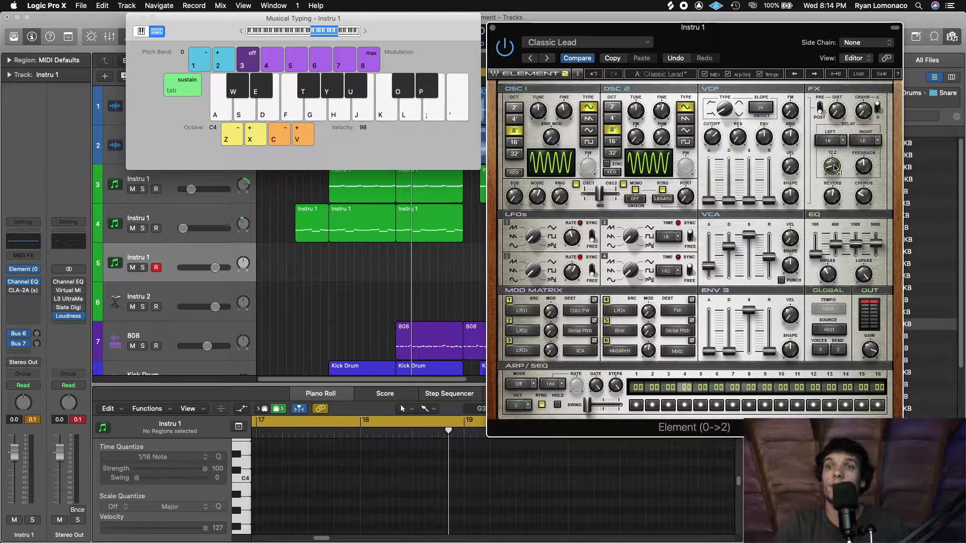
Play test notes in octave C4 to check Element's delay mix, and set the Instru 1 channel's Bus 7 send to -16.4
key("a")
key("u")
key("o")
key("u")
key("o")
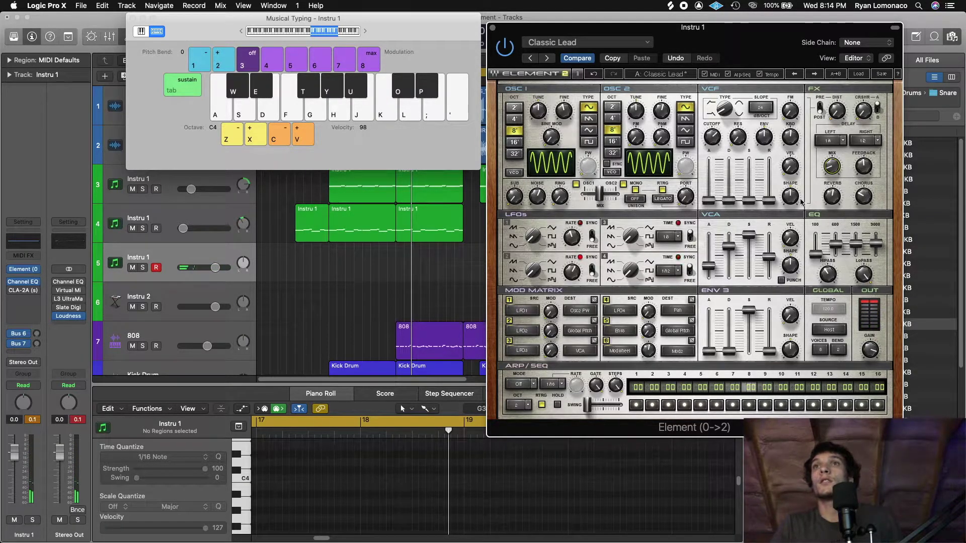
left_click(36, 346)
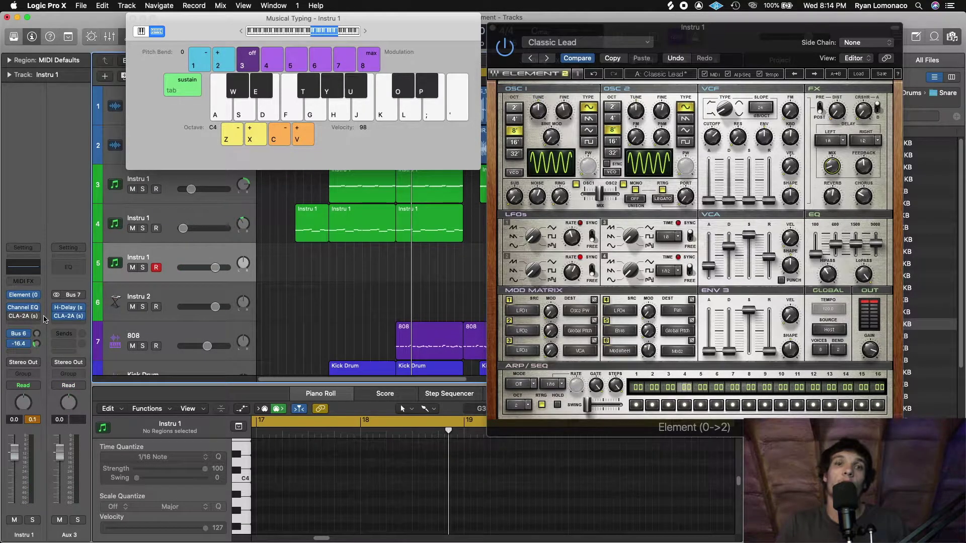
key("k")
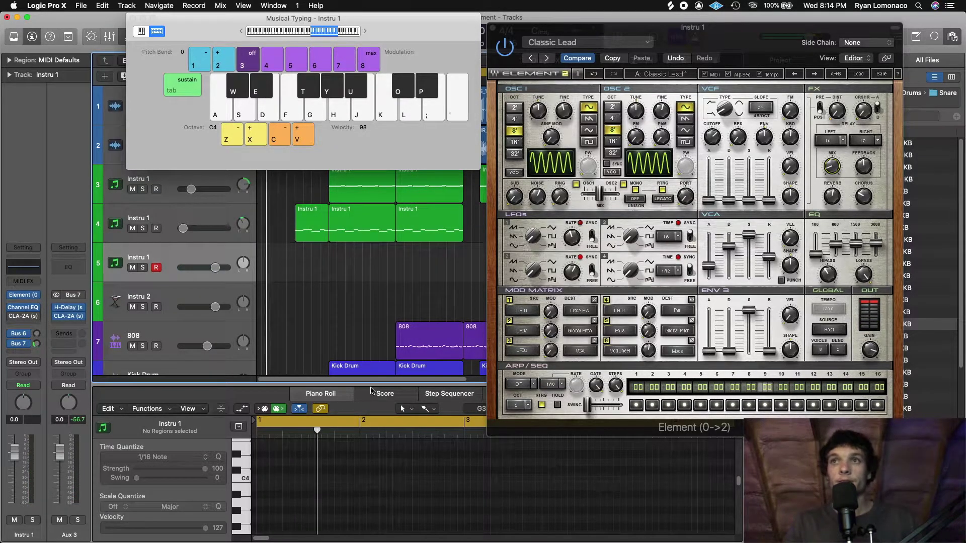
Audition the Classic Lead sound and lower the synth's 600 Hz EQ band to -4.7
key("u")
key("j")
key("l")
key("semicolon")
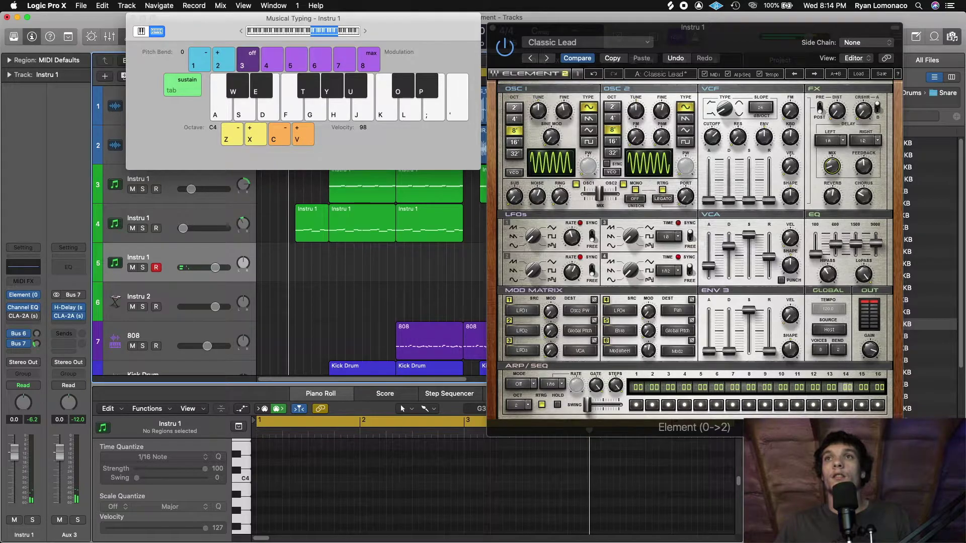
left_click_drag(836, 244, 836, 247)
key("u")
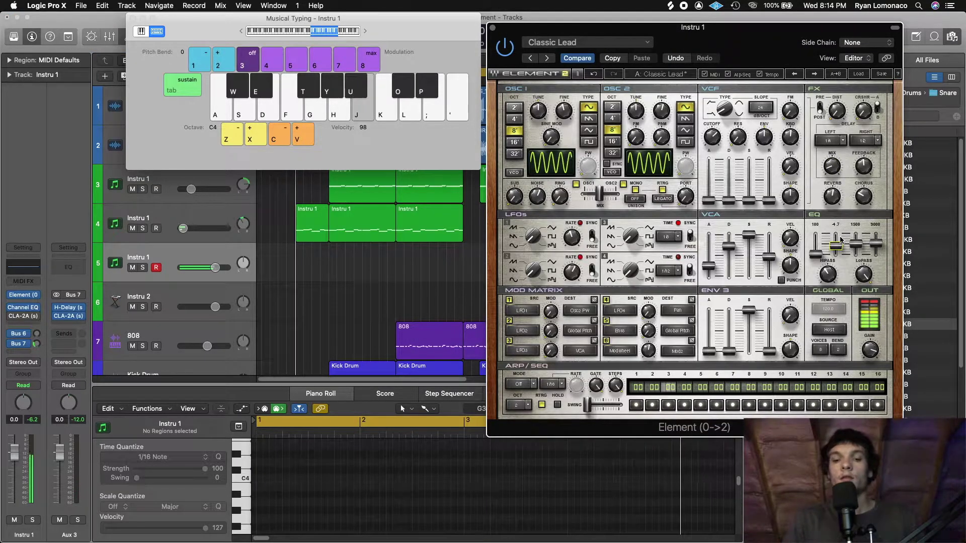
Improvise a melody with the Classic Lead sound over the playing arrangement
key("u")
key("k")
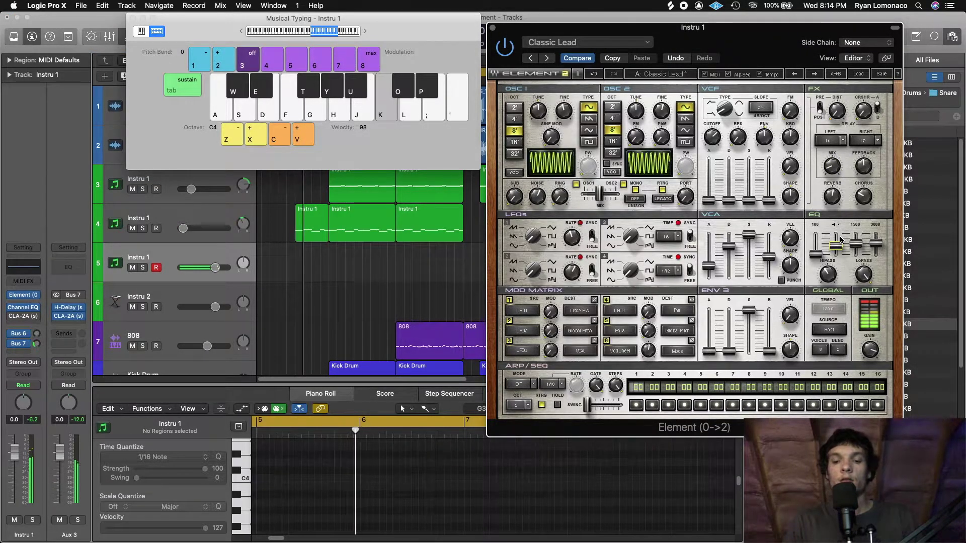
key("semicolon")
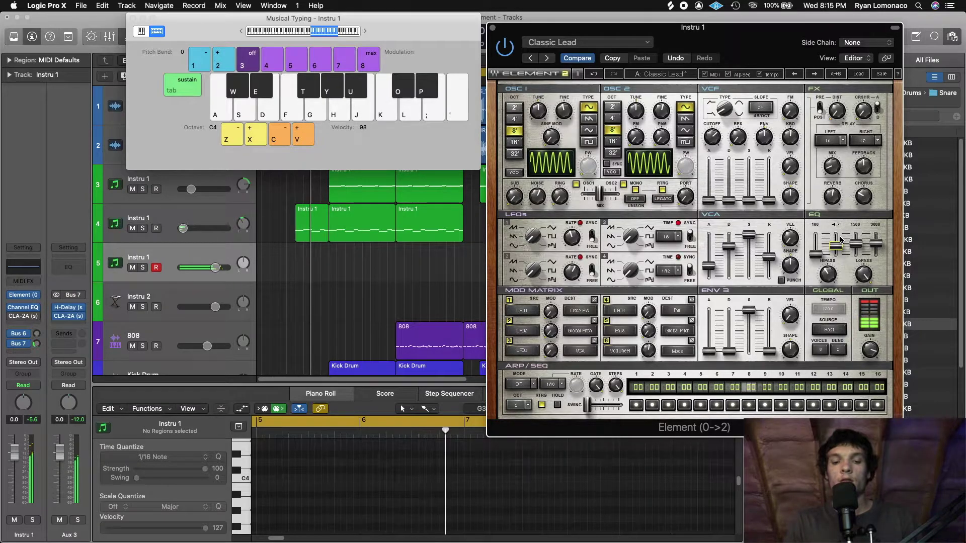
key("g")
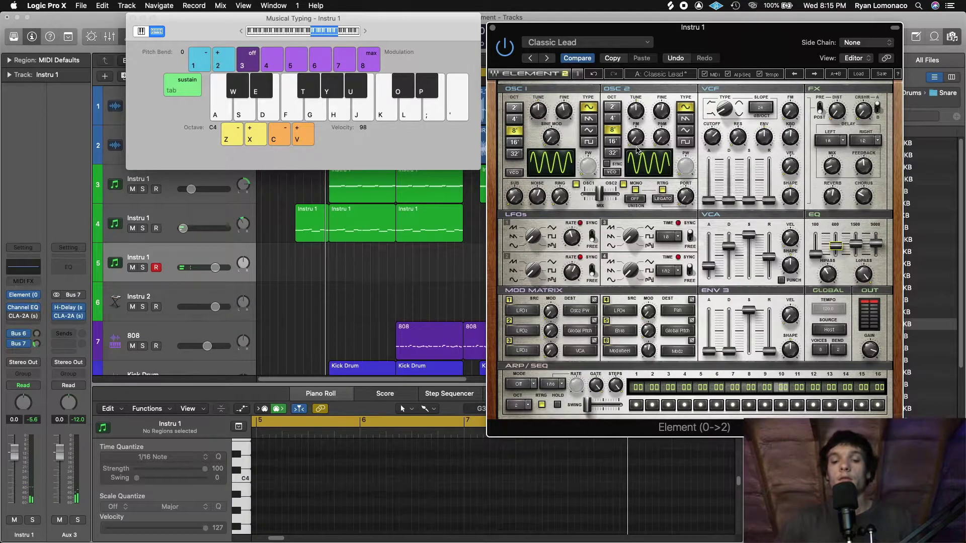
key("h")
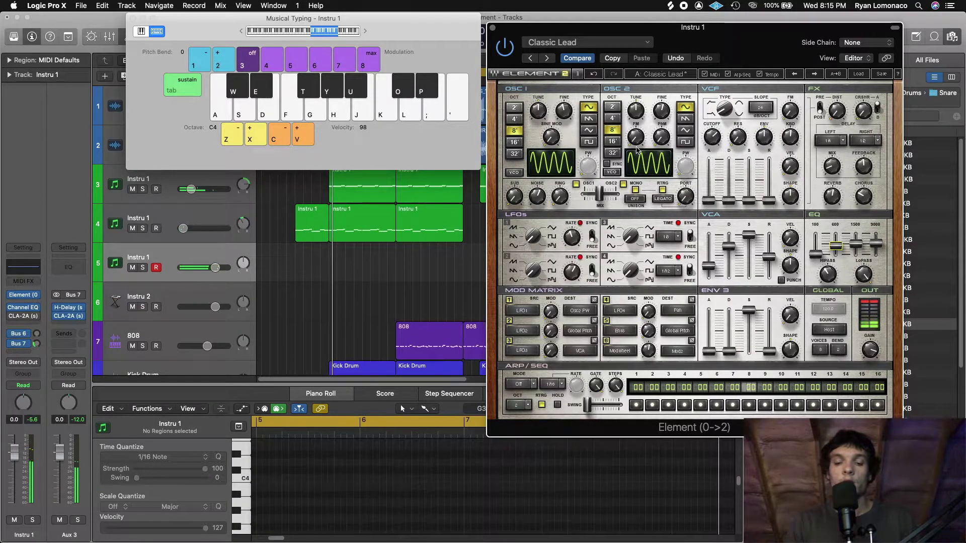
key("k")
key("k")
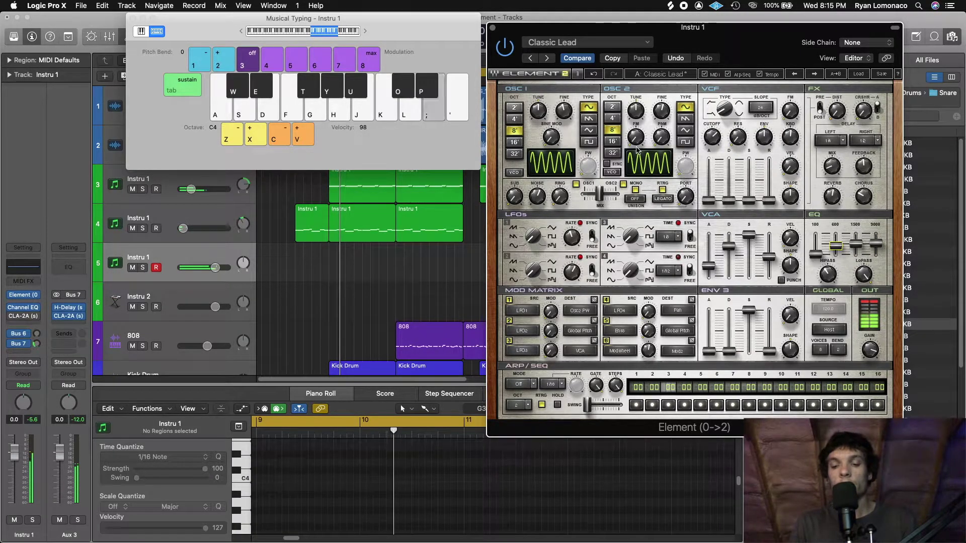
key("f")
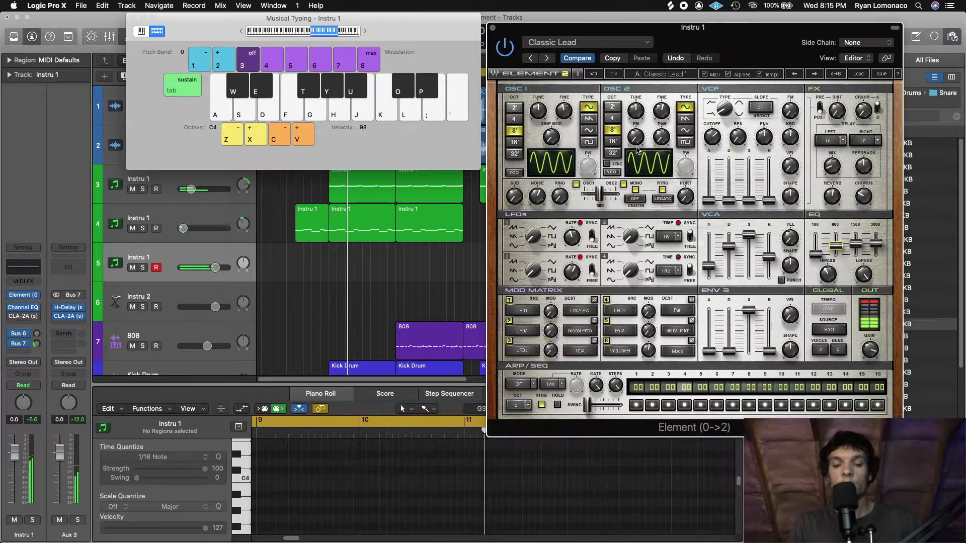
key("semicolon")
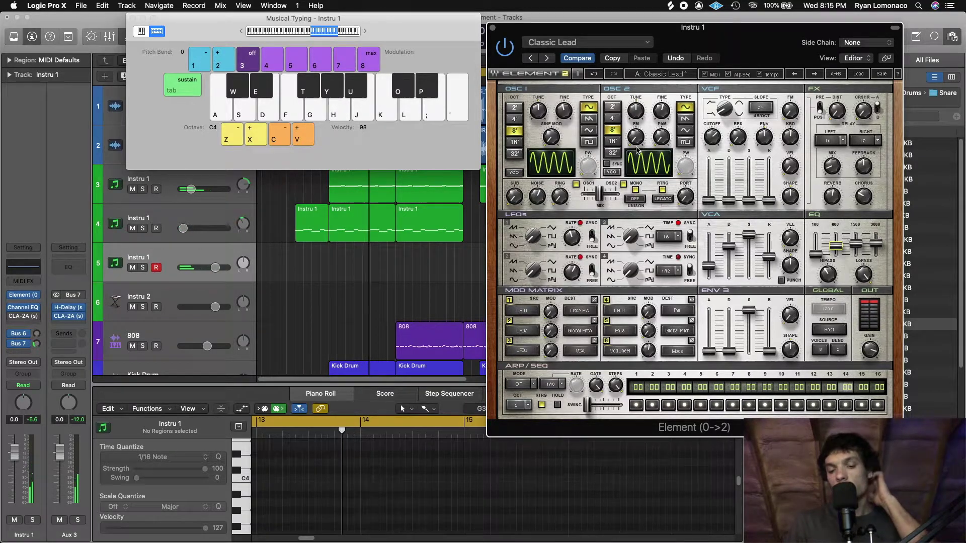
key("k")
key("p")
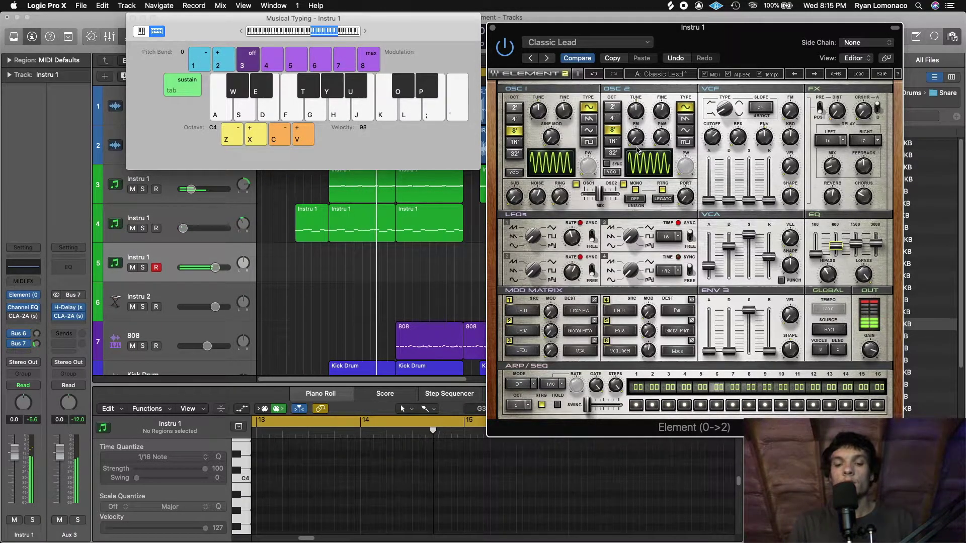
key("f")
key("f")
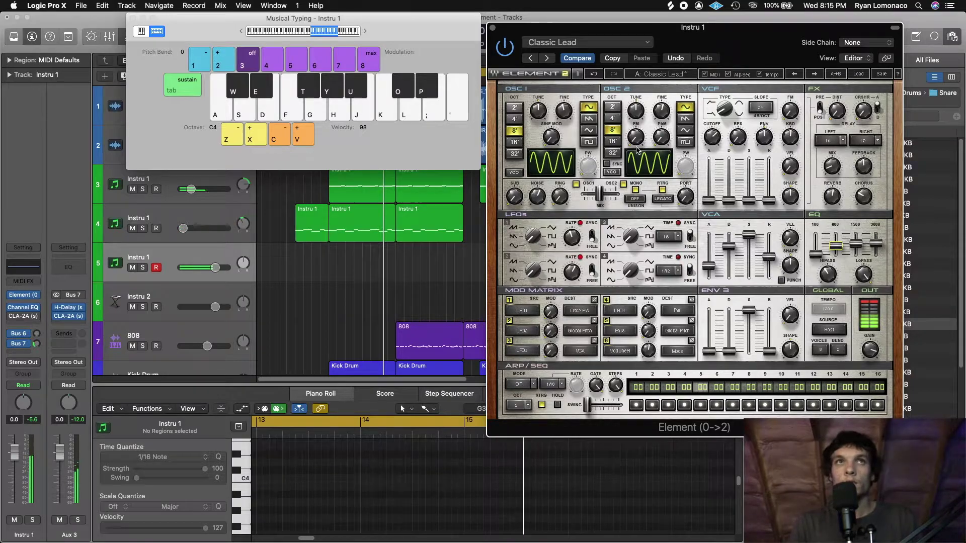
key("k")
key("l")
key("l")
key("h")
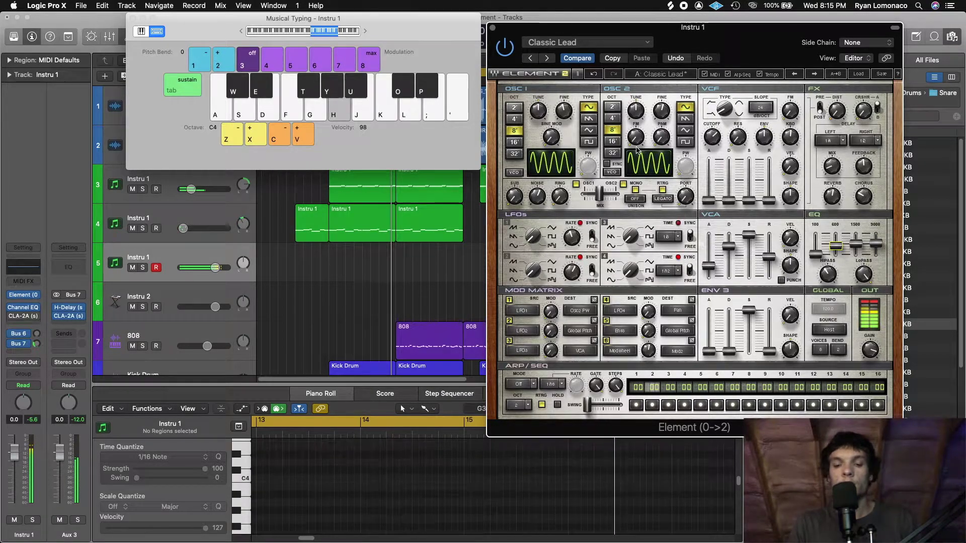
key("j")
key("h")
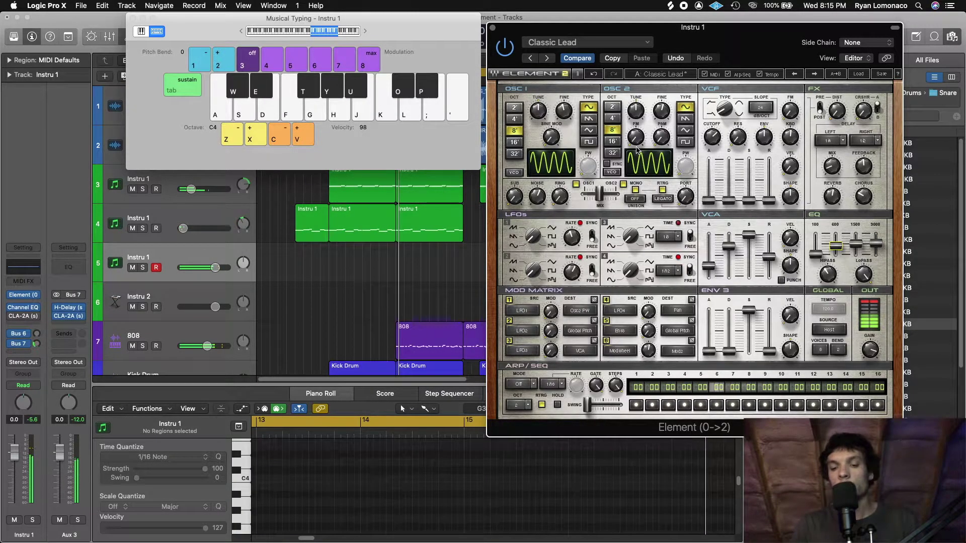
key("h")
key("k")
key("j")
key("k")
key("k")
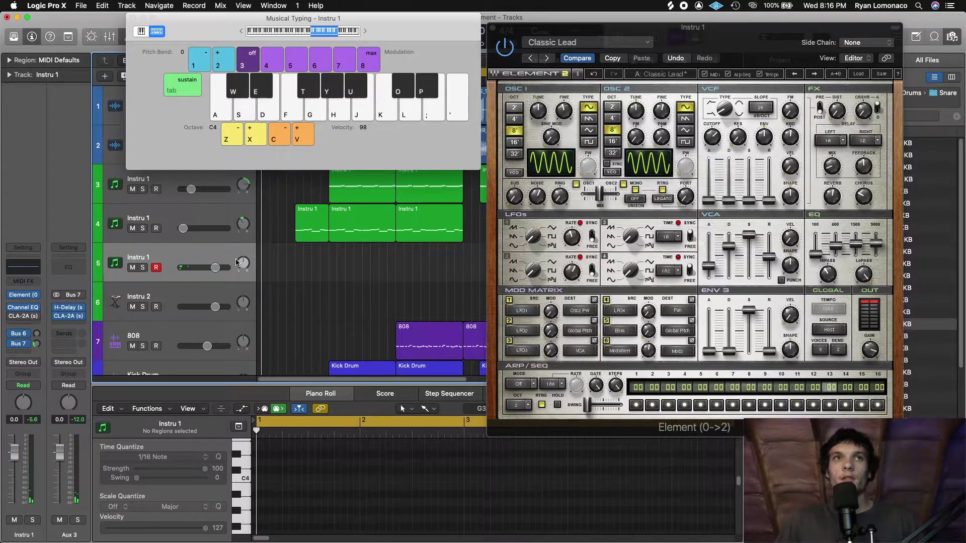
Set track 5's pan to -41 and volume to -14.6 dB, and check a held note in its Channel EQ analyzer
left_click_drag(236, 261, 195, 267)
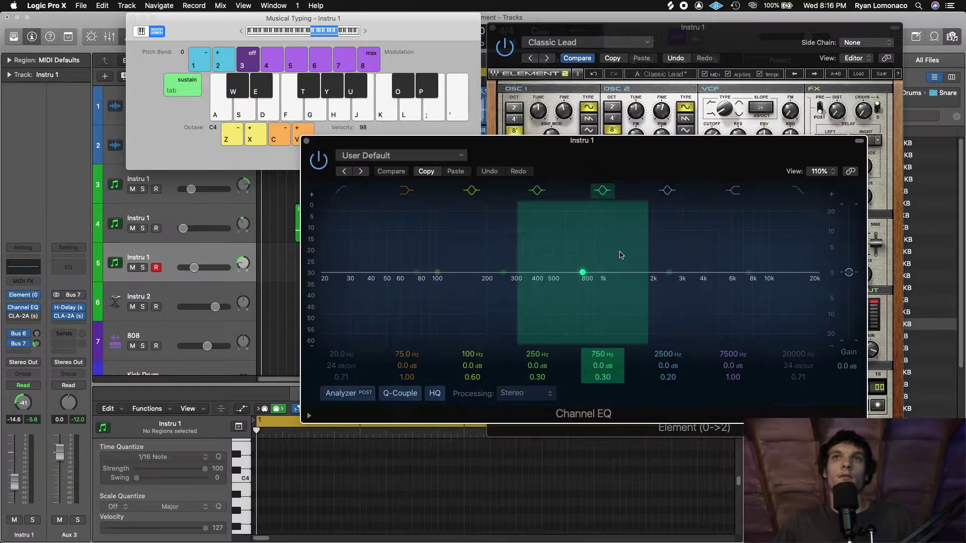
key("h")
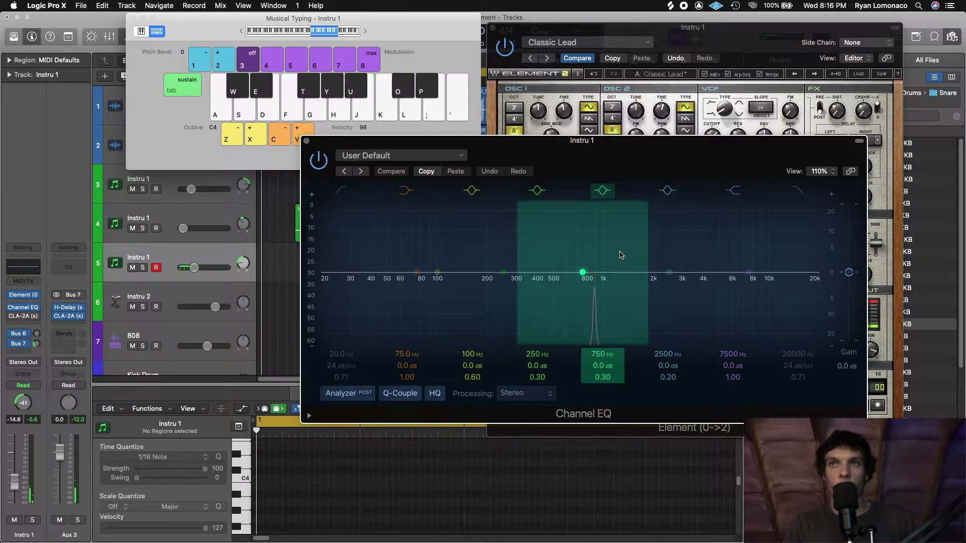
key("h")
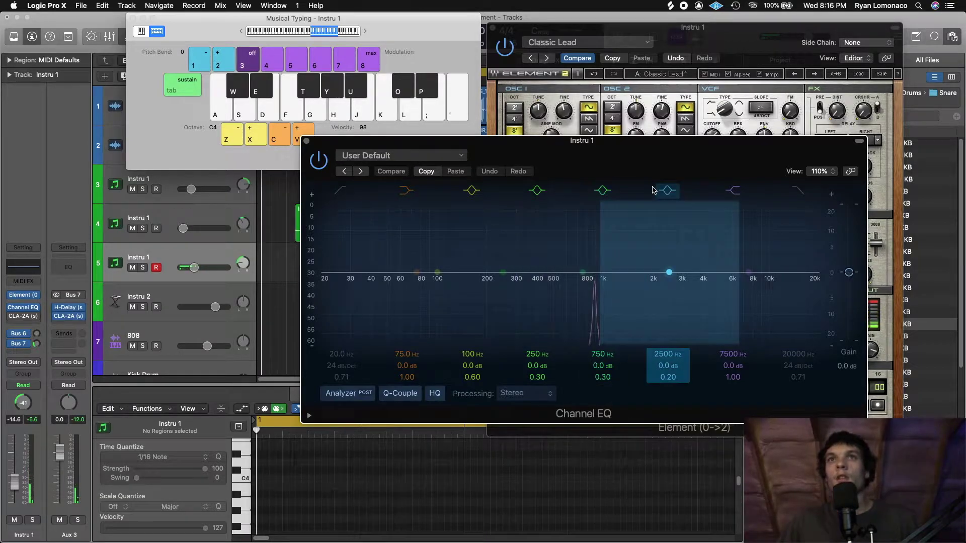
left_click_drag(654, 164, 451, 279)
Try oscillator 2 at the 4' octave and audition it with a few notes
left_click(612, 119)
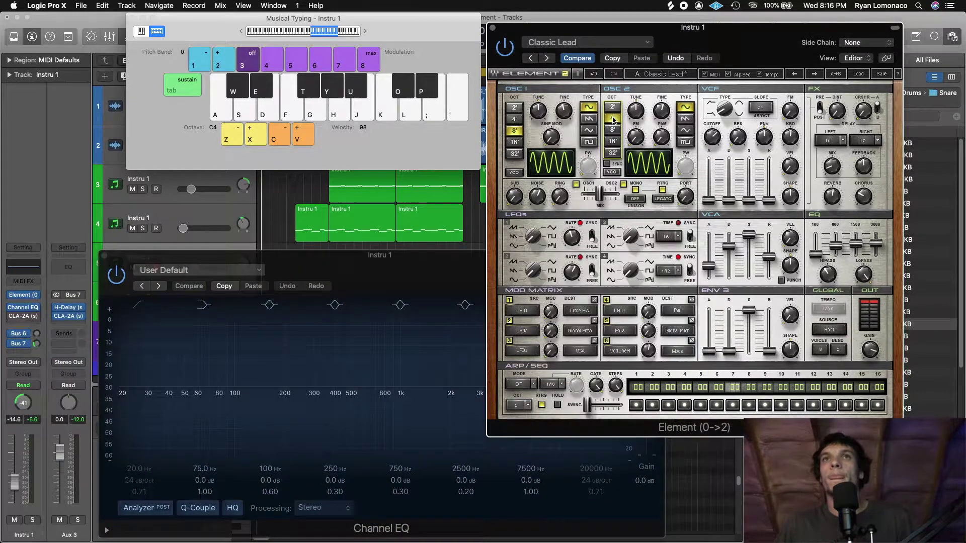
key("g")
key("h")
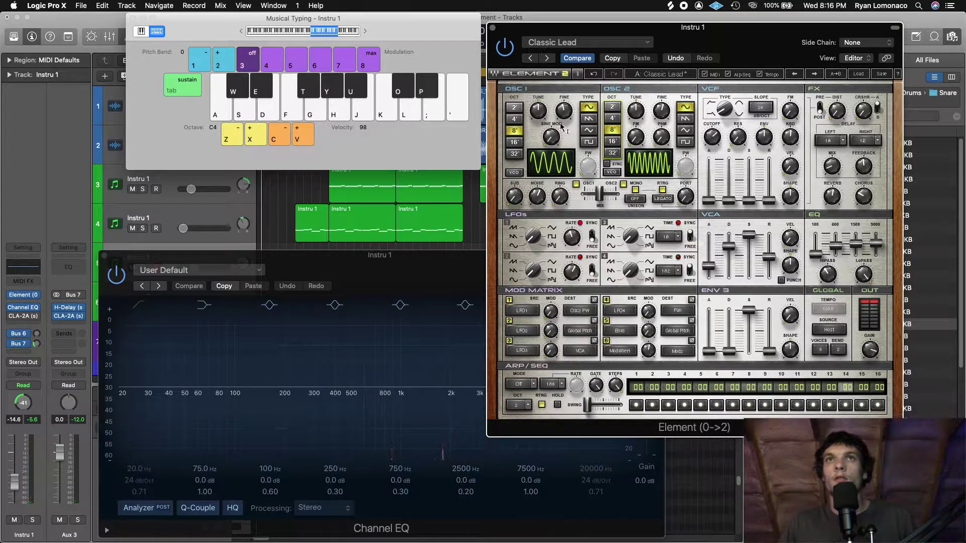
Play a range of notes on the Classic Lead sound and examine their frequency peaks in the Channel EQ analyzer
key("y")
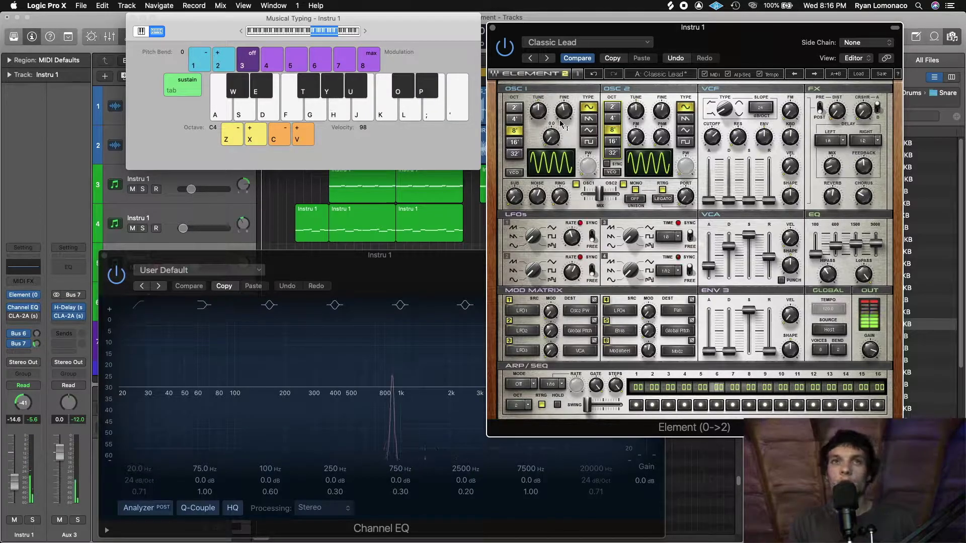
key("y")
key("k")
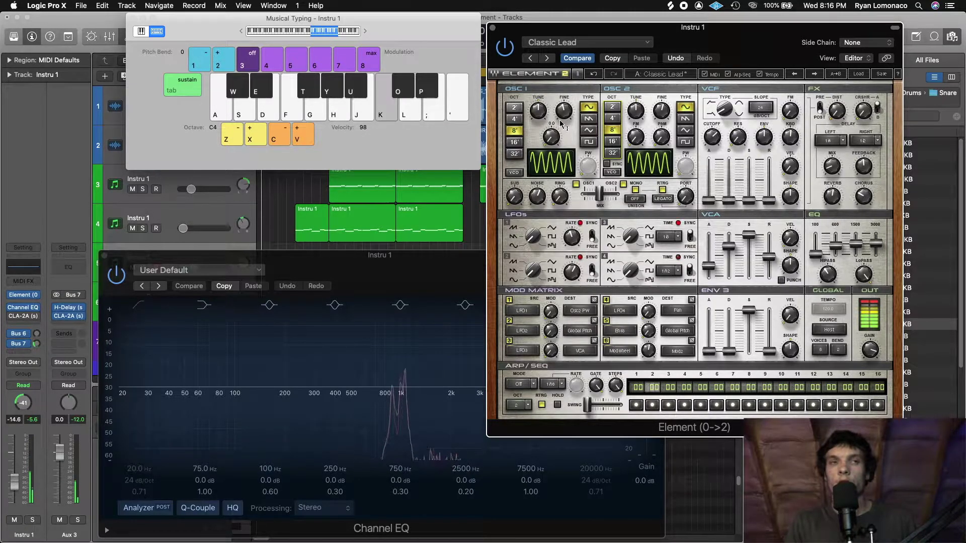
key("semicolon")
key("semicolon")
key("apostrophe")
key("semicolon")
key("semicolon")
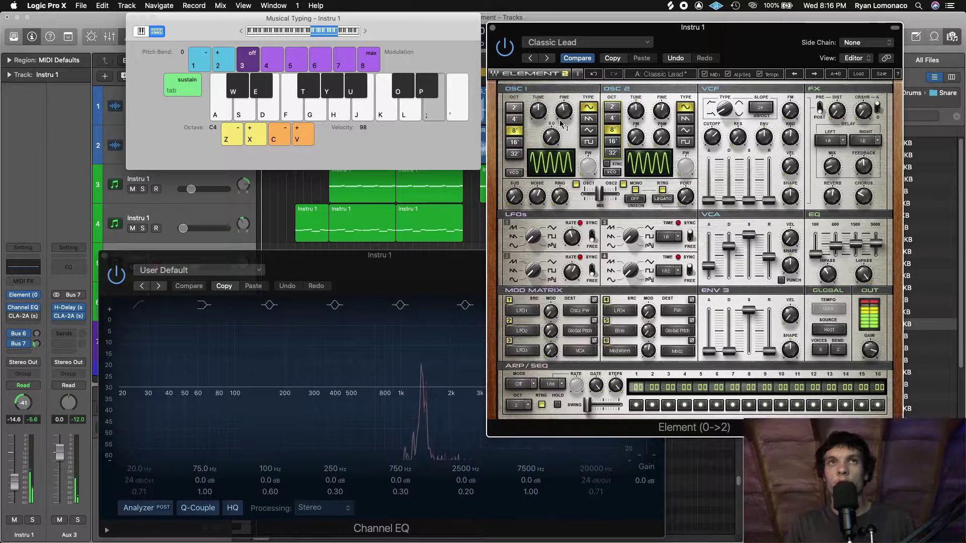
key("apostrophe")
key("semicolon")
key("apostrophe")
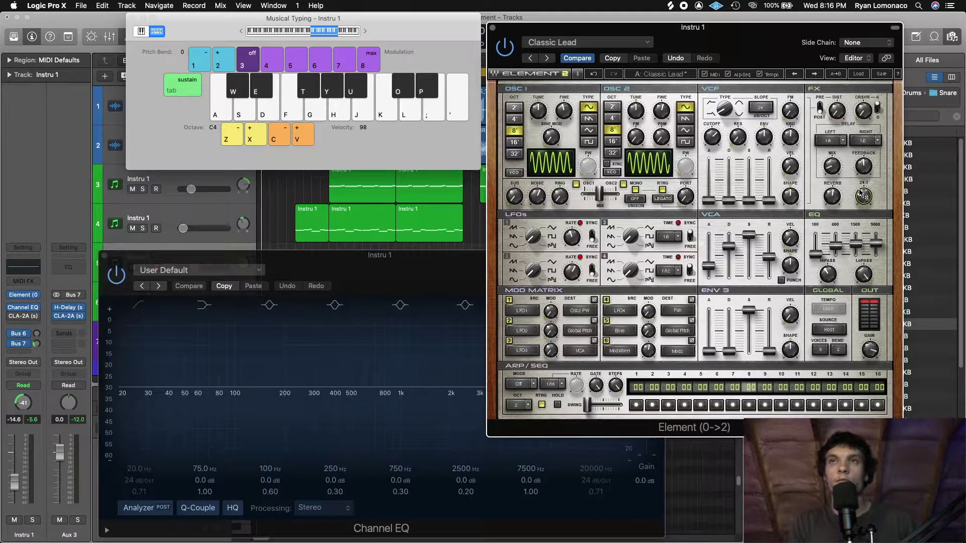
key("h")
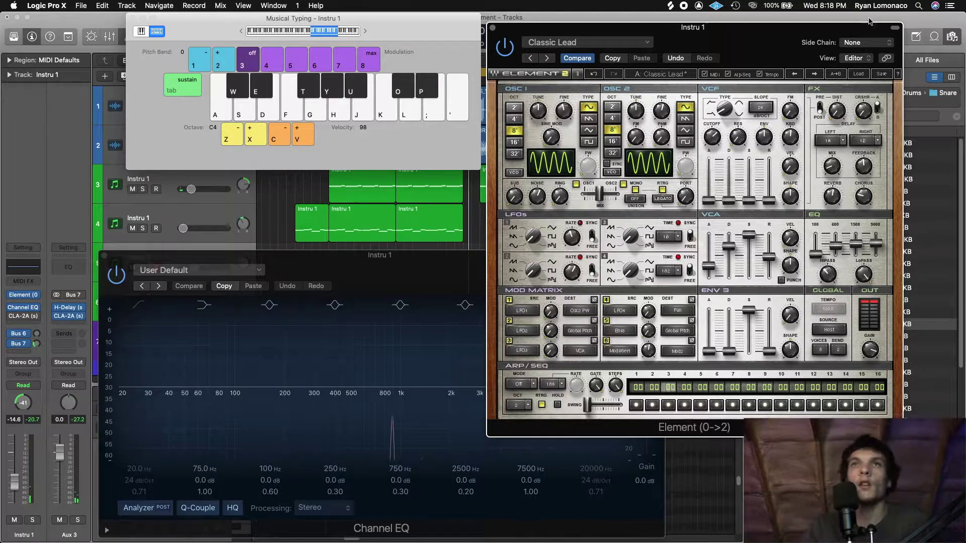
left_click(858, 76)
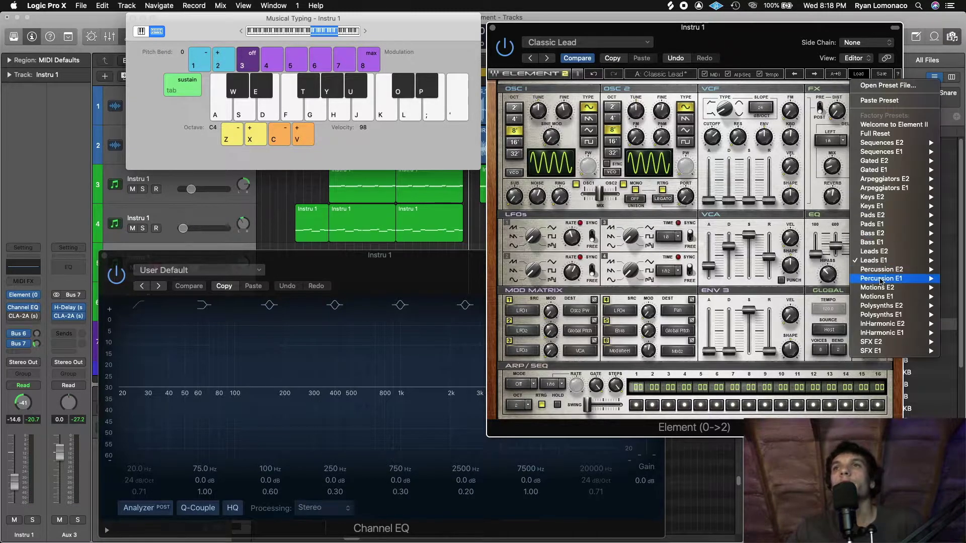
mouse_move(884, 263)
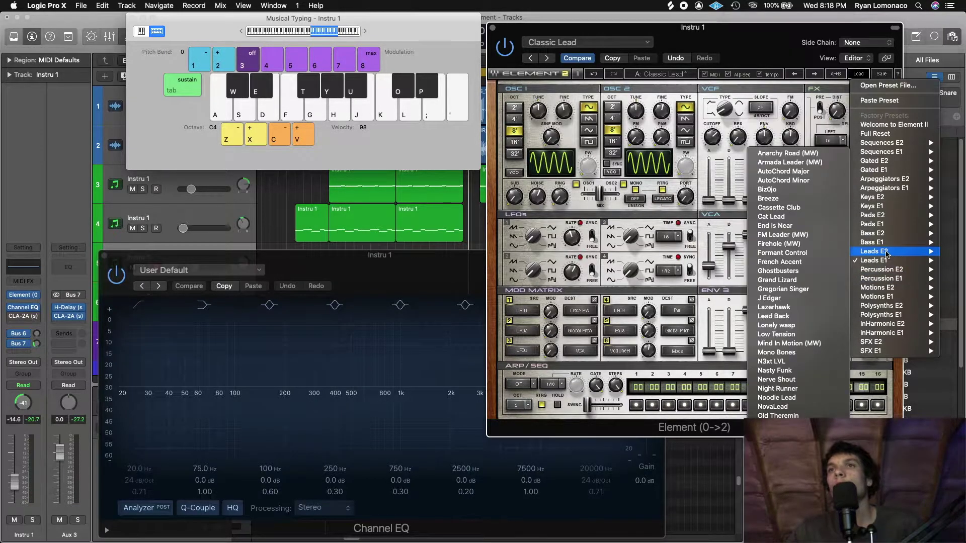
left_click(580, 72)
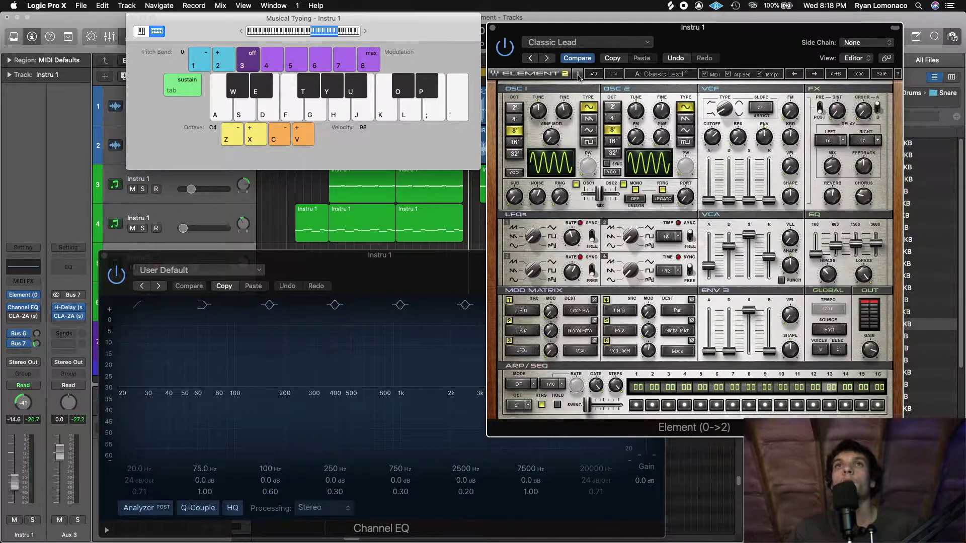
Try the synth's Element 1 interface look and play a test note in it
left_click(578, 74)
key("h")
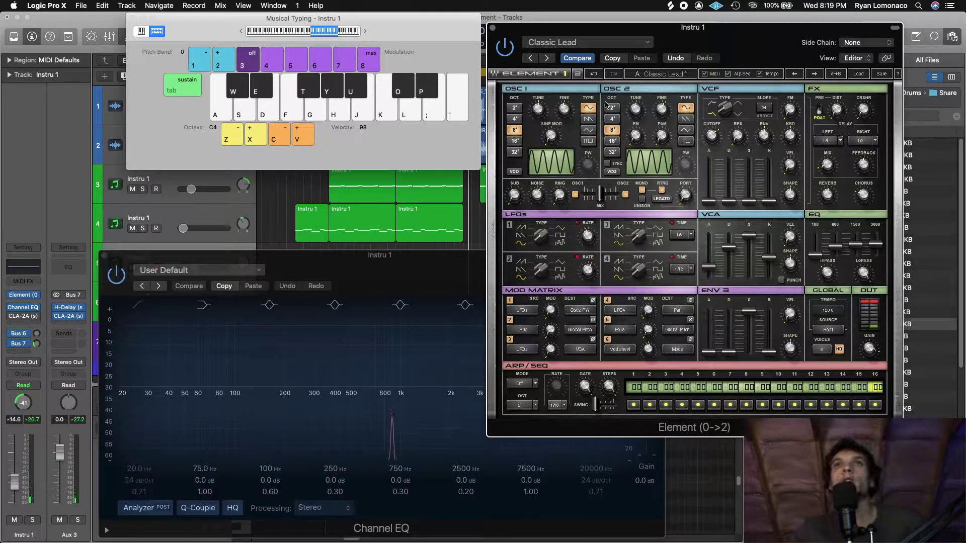
left_click(578, 74)
Load the Harmonic Riches preset from the Keys E2 factory presets and audition it with a test note
left_click(858, 74)
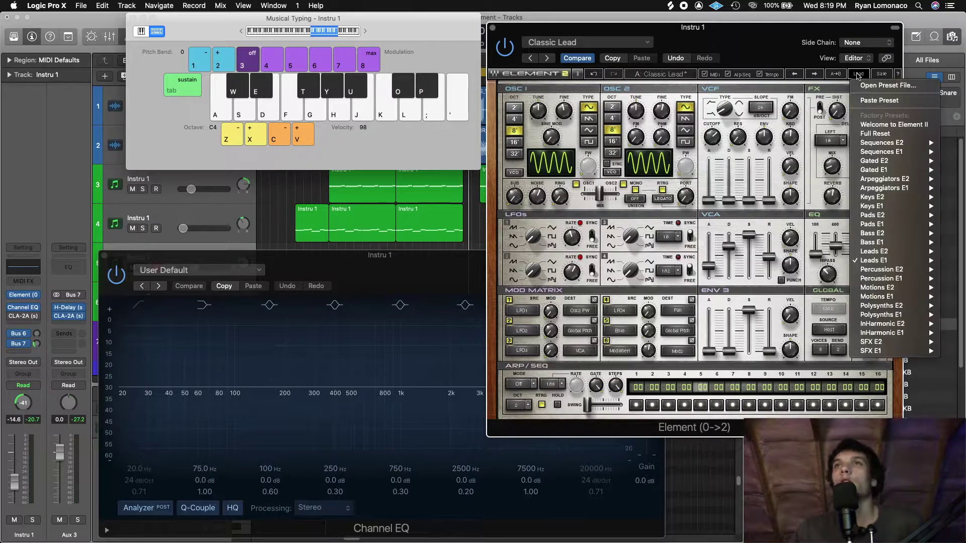
mouse_move(868, 177)
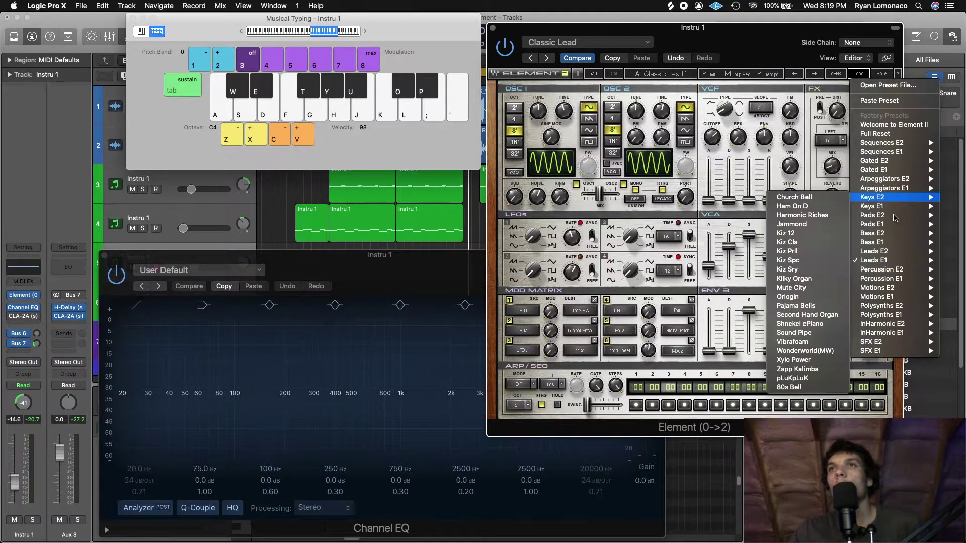
mouse_move(889, 273)
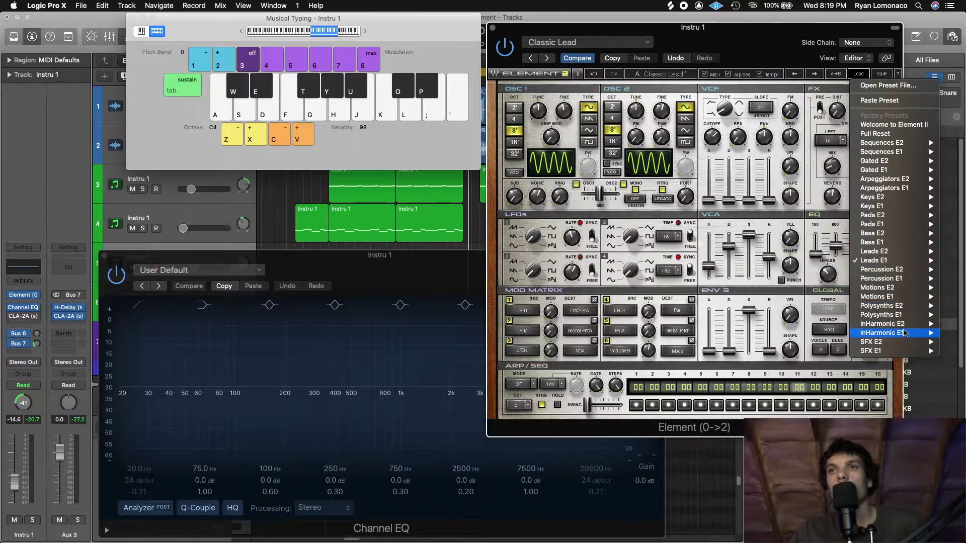
mouse_move(872, 291)
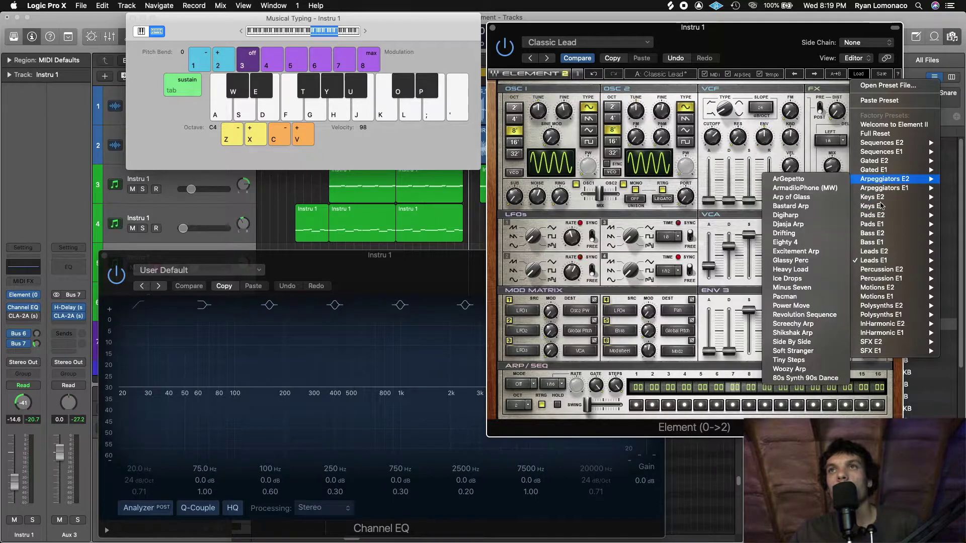
mouse_move(881, 197)
left_click(805, 215)
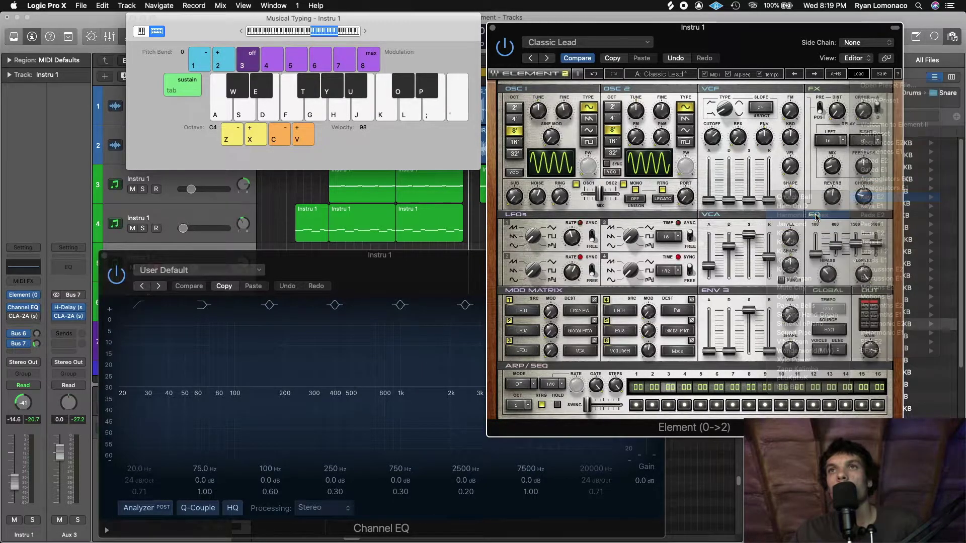
key("h")
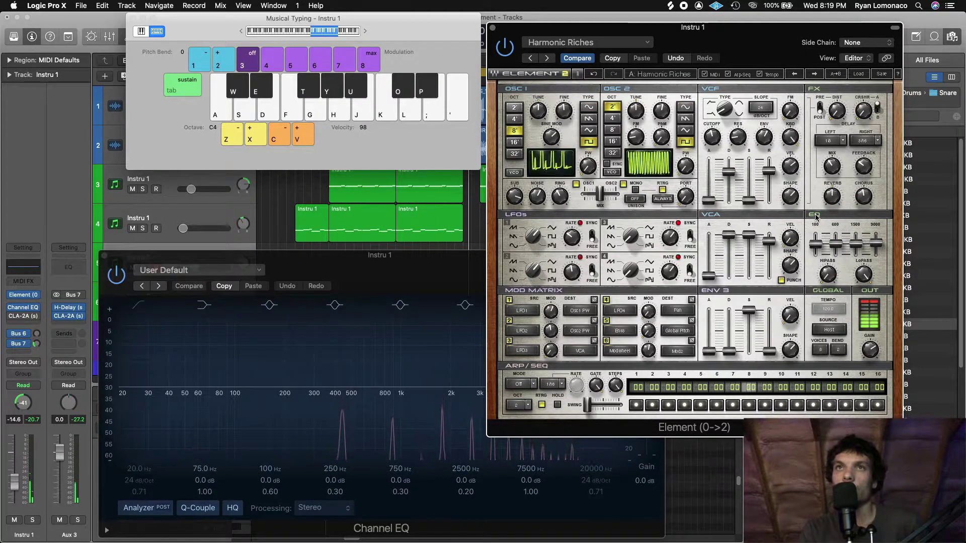
Load the Sound Pipe preset from the Keys E2 factory presets and audition it with a test note
left_click(864, 74)
mouse_move(878, 197)
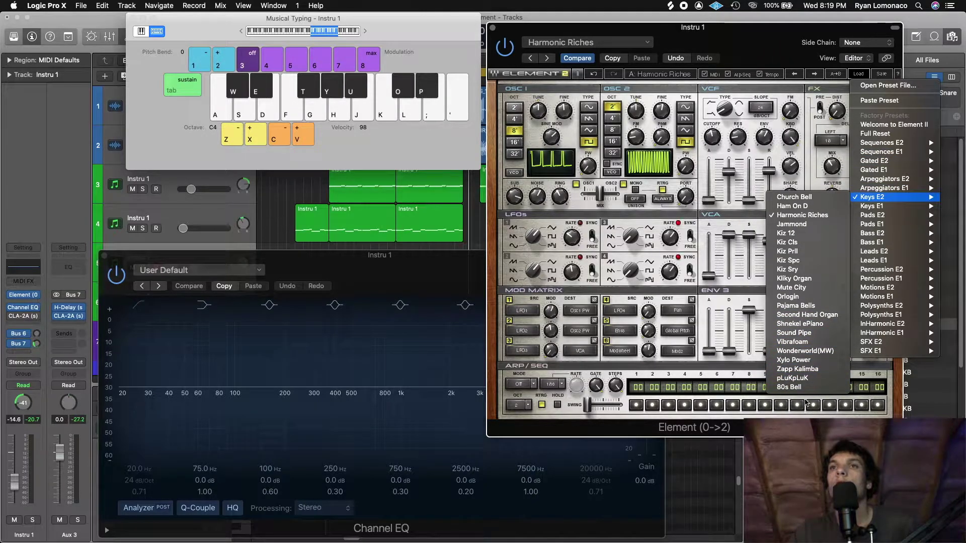
left_click(802, 334)
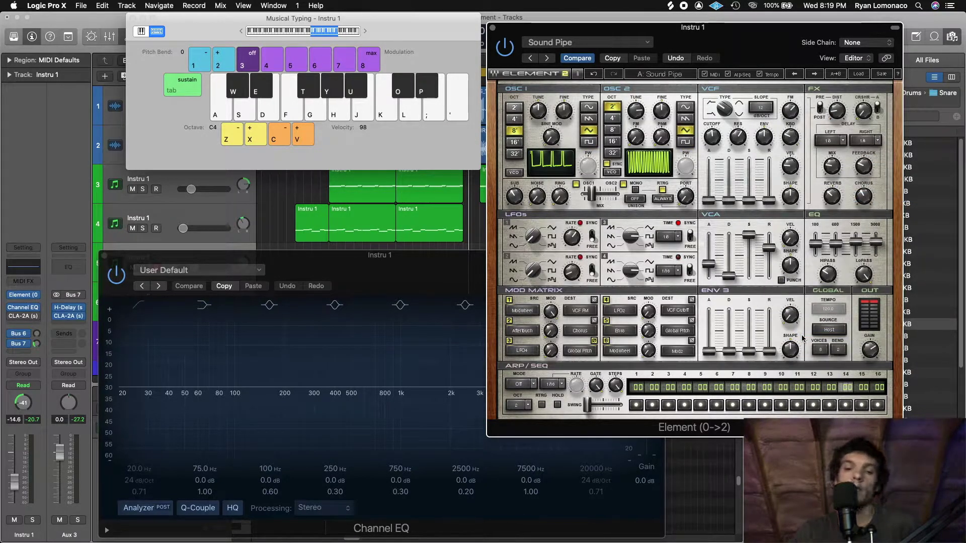
key("h")
Try Sound Pipe with oscillator 2 at the 8' octave and both oscillators on the sine waveform, then play a test note
left_click(613, 131)
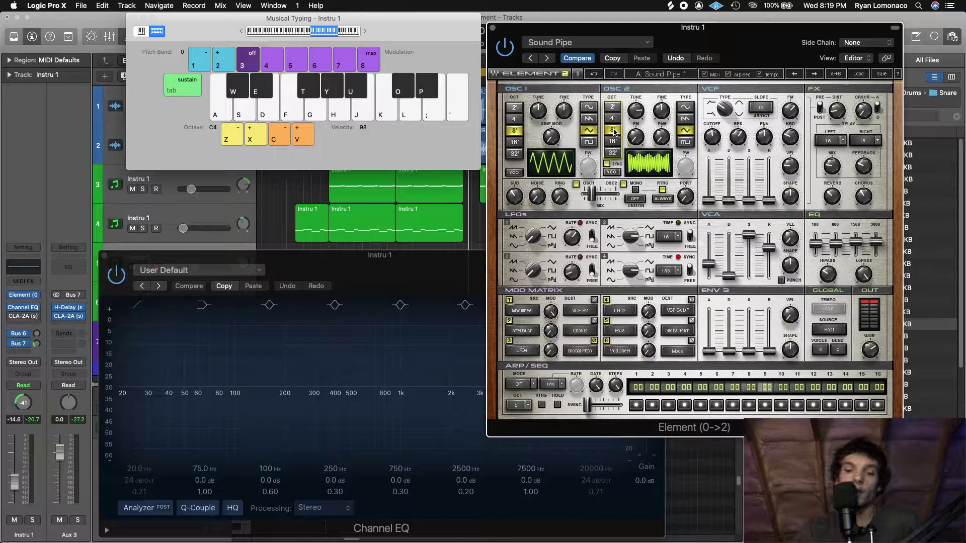
left_click(590, 108)
left_click(682, 111)
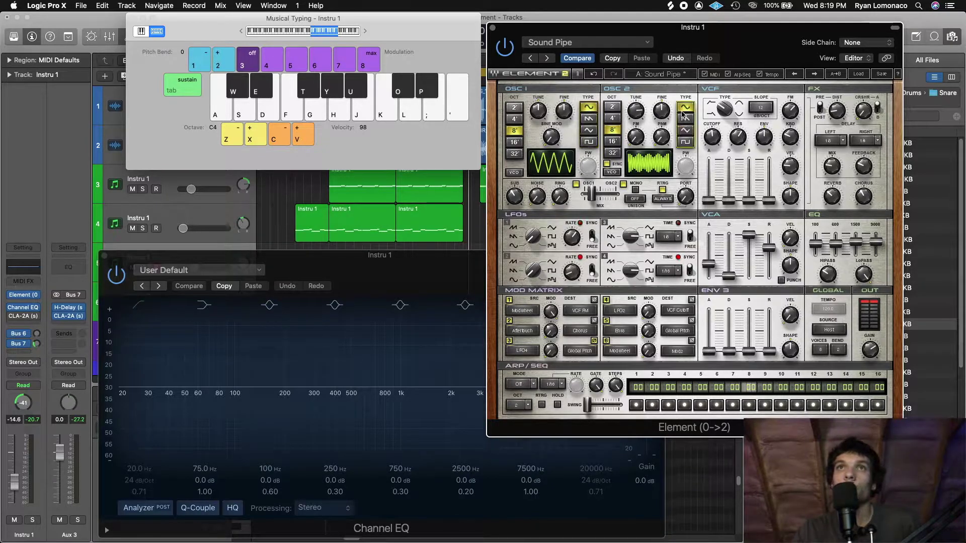
key("h")
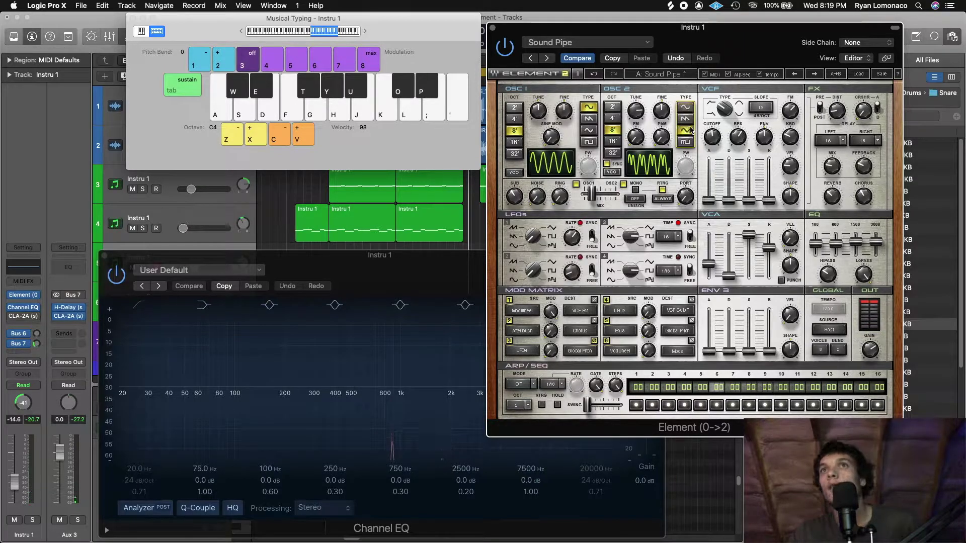
Audition the modified Sound Pipe, with oscillator 2 on the triangle waveform, by playing a short melodic run
key("h")
key("h")
key("k")
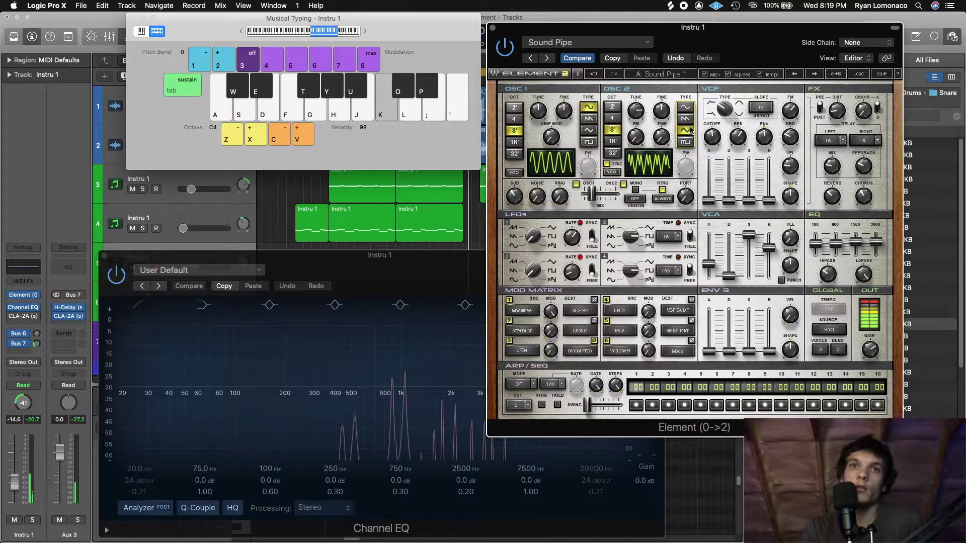
key("p")
key("semicolon")
key("l")
key("j")
key("h")
key("f")
key("h")
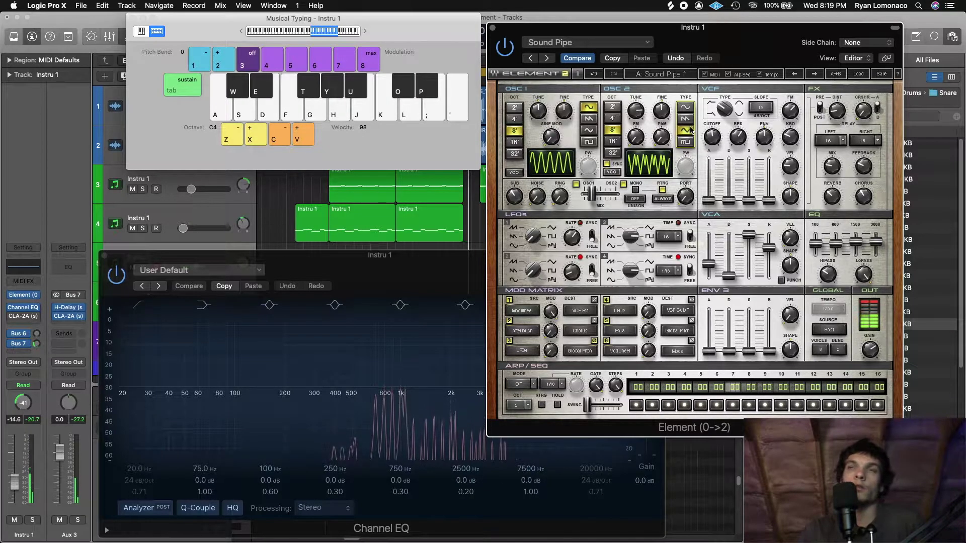
Load another preset from the Leads E2 factory presets
left_click(858, 74)
mouse_move(874, 251)
left_click(773, 316)
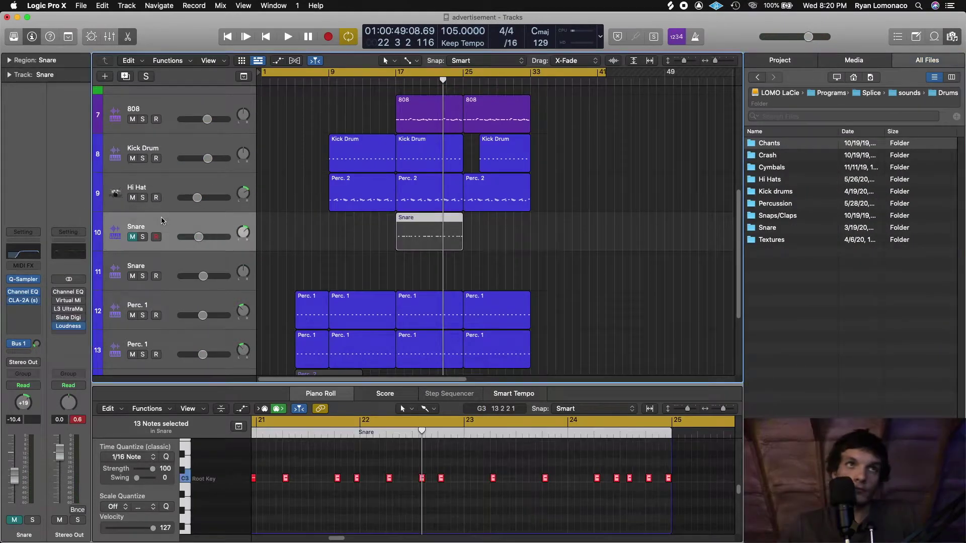
Duplicate the muted Snare track with its settings and open the Hi Hats sample folder
key("Down")
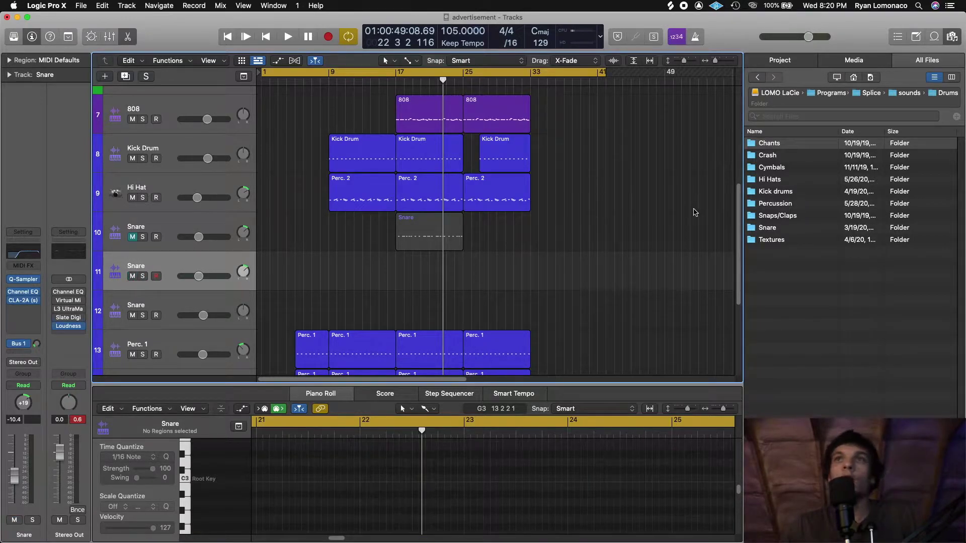
left_click(778, 180)
double_click(786, 181)
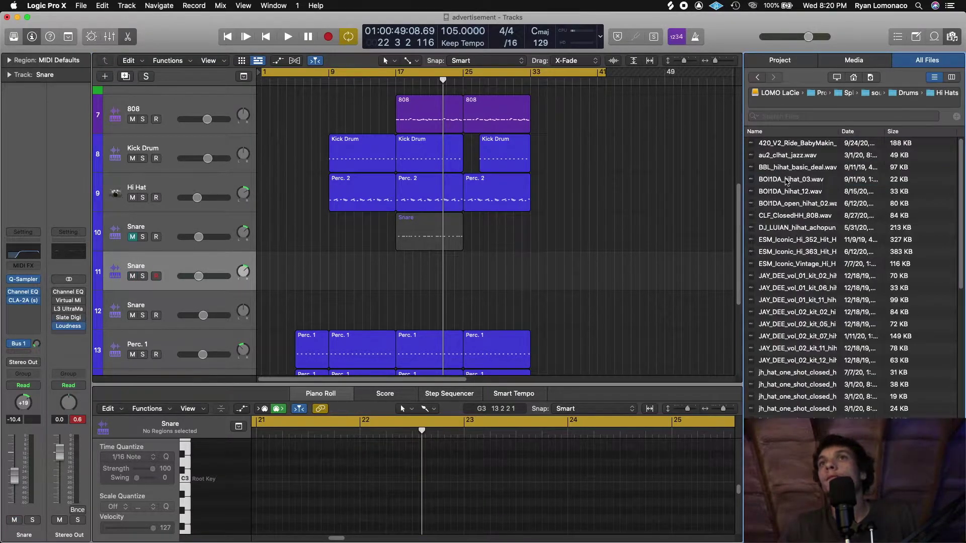
Audition the hi-hat samples and load DJ_LUIAN_hihat_achopuneta.wav into the duplicated track's Quick Sampler
left_click(800, 156)
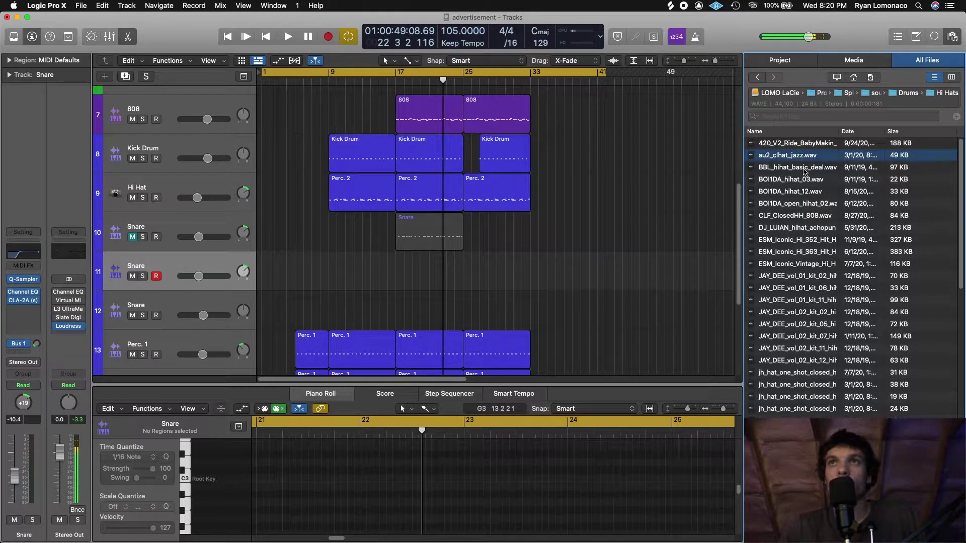
key("Down")
key("Down")
key("Down")
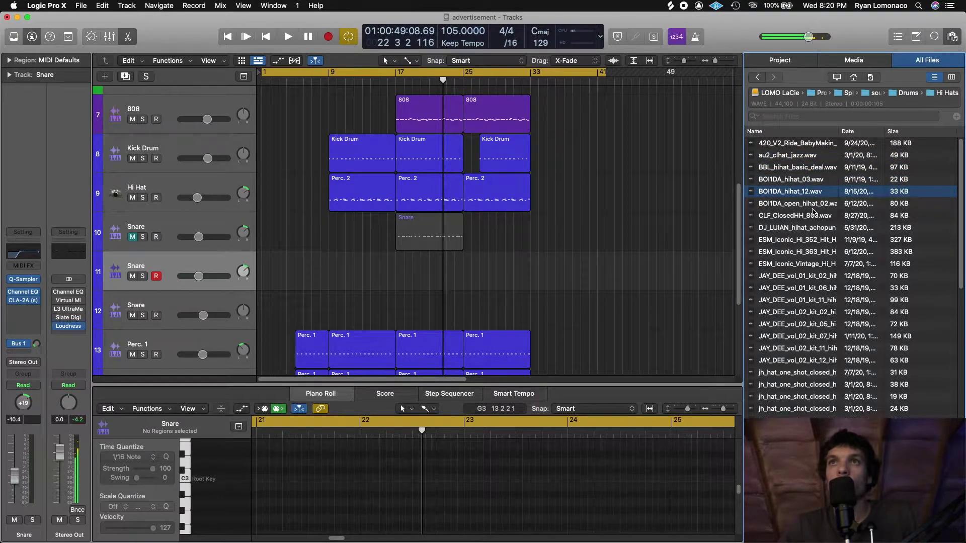
key("Down")
key("Down")
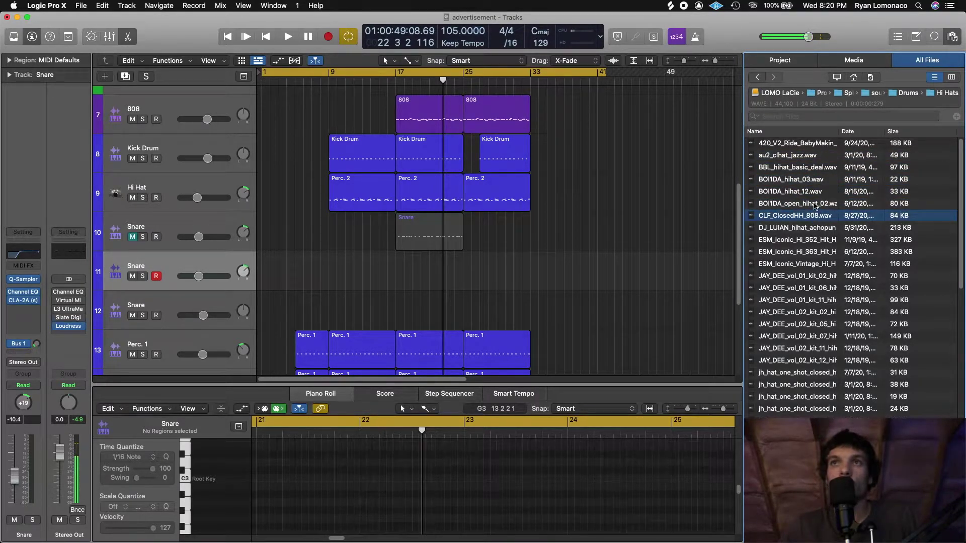
key("Up")
left_click(801, 231)
left_click(800, 217)
left_click(801, 230)
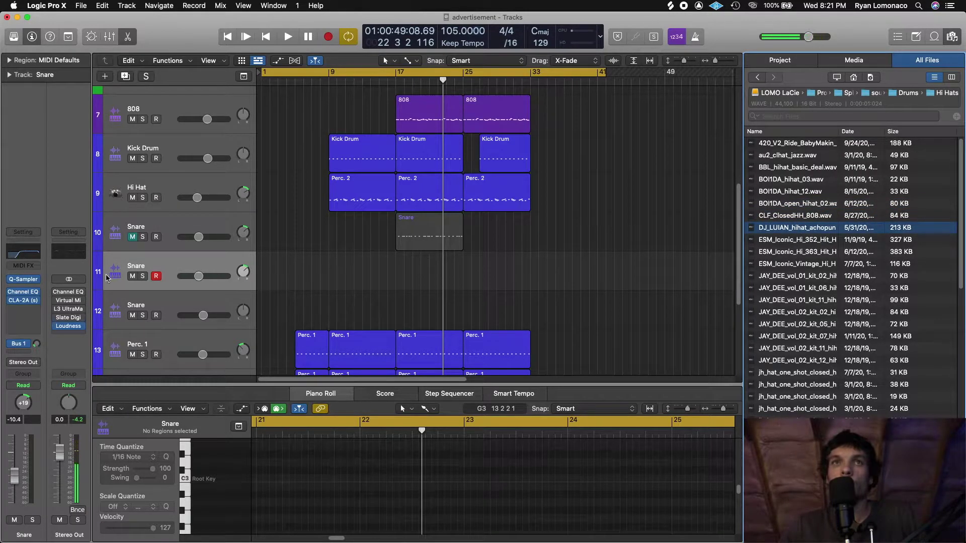
left_click_drag(822, 228, 690, 244)
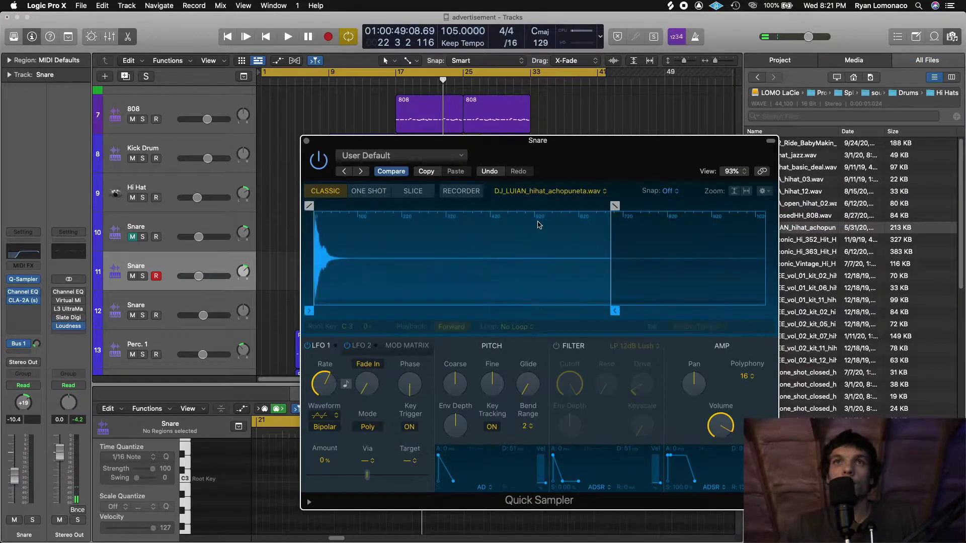
left_click(307, 141)
Create an empty MIDI region on the duplicated Snare track and extend it to span bars 9 to 17
right_click(403, 270)
left_click(405, 276)
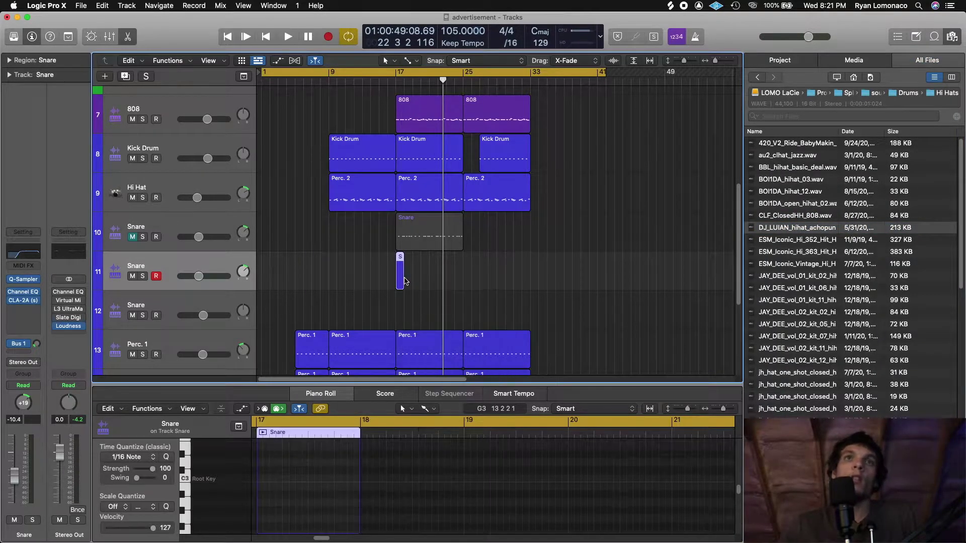
left_click_drag(405, 281, 346, 276)
key("e")
key("e")
Set the cycle range to bars 9 to 17 and show the new region in an enlarged Piano Roll
left_click(275, 75)
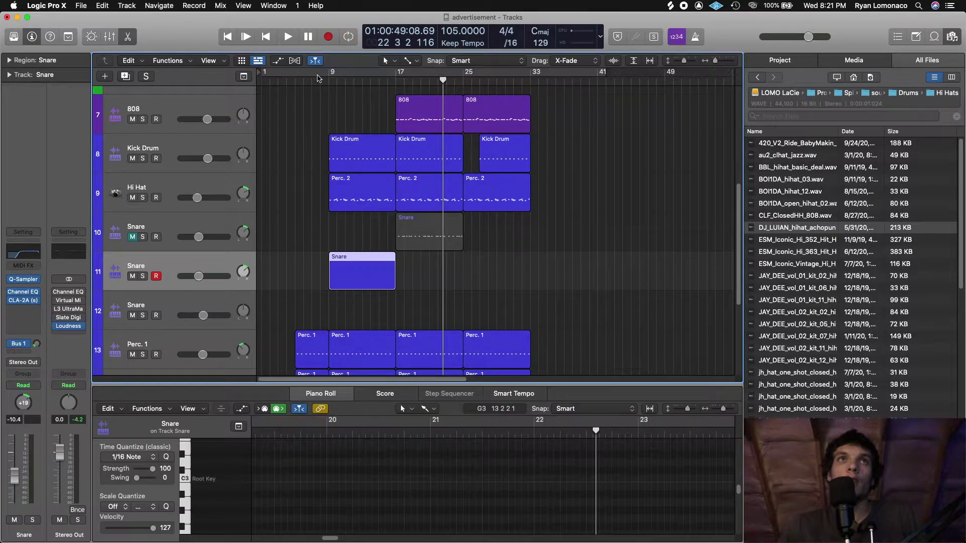
left_click_drag(327, 76, 395, 75)
left_click(435, 294)
left_click(393, 279)
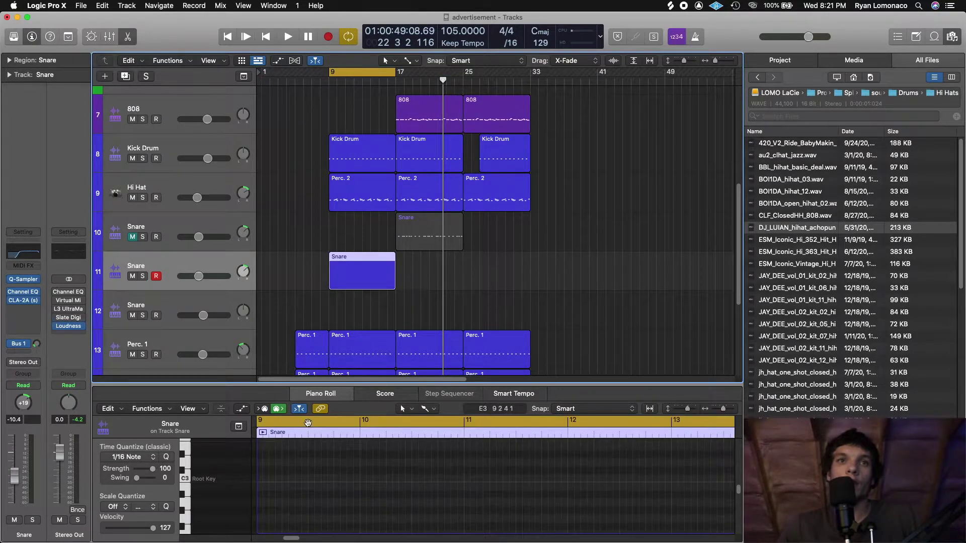
left_click_drag(303, 382, 314, 186)
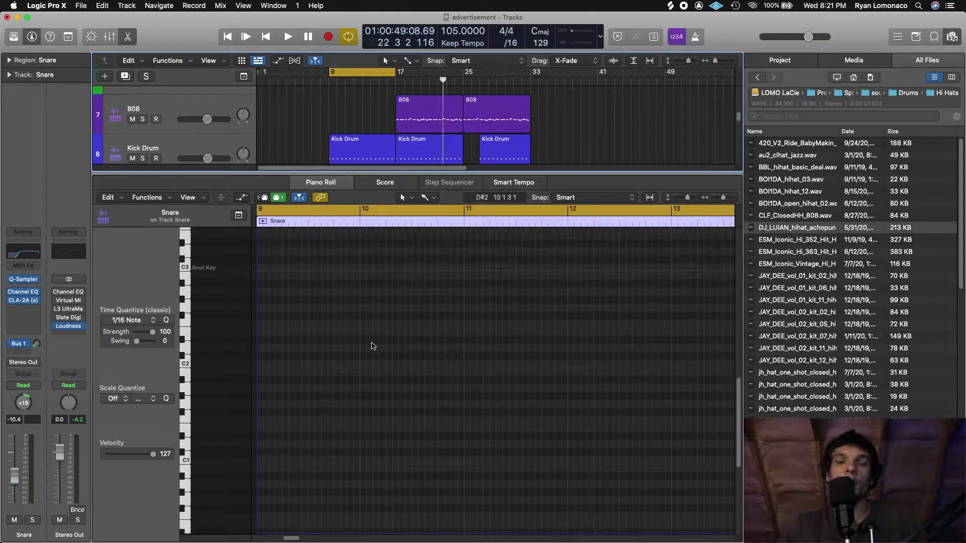
Enter two C3 hits an eighth note apart at the start of bar 9 and select the track's Bus 1 reverb send
scroll(293, 368, "up", 4)
left_click(261, 348)
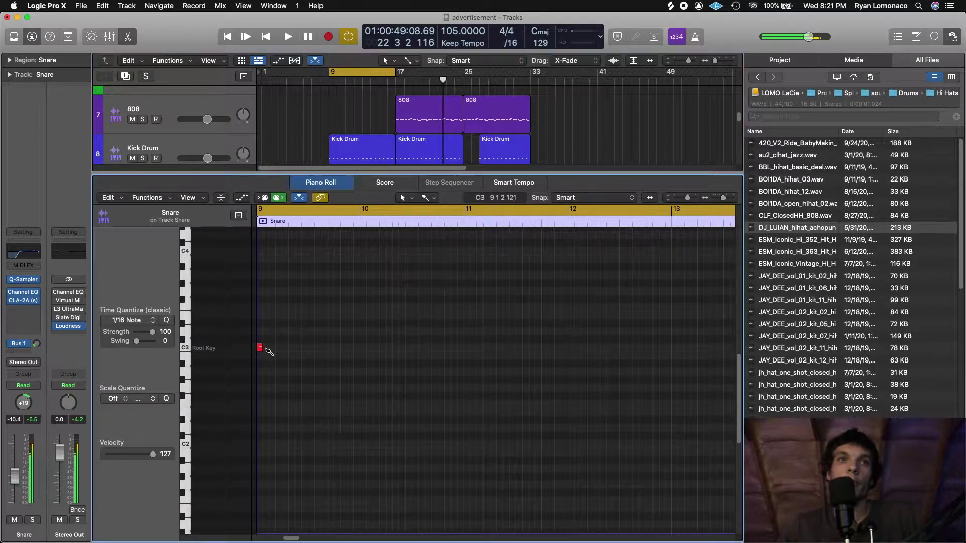
left_click(272, 348)
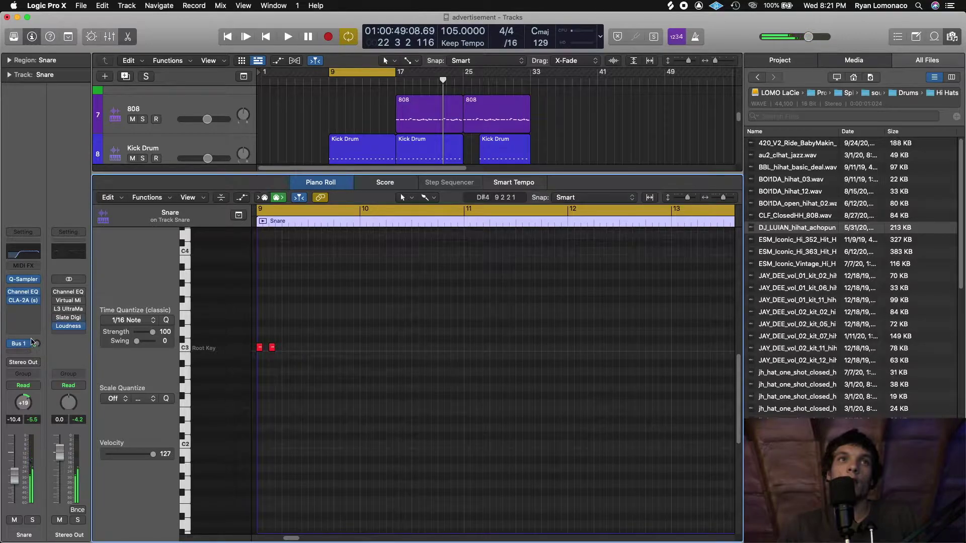
left_click(36, 345)
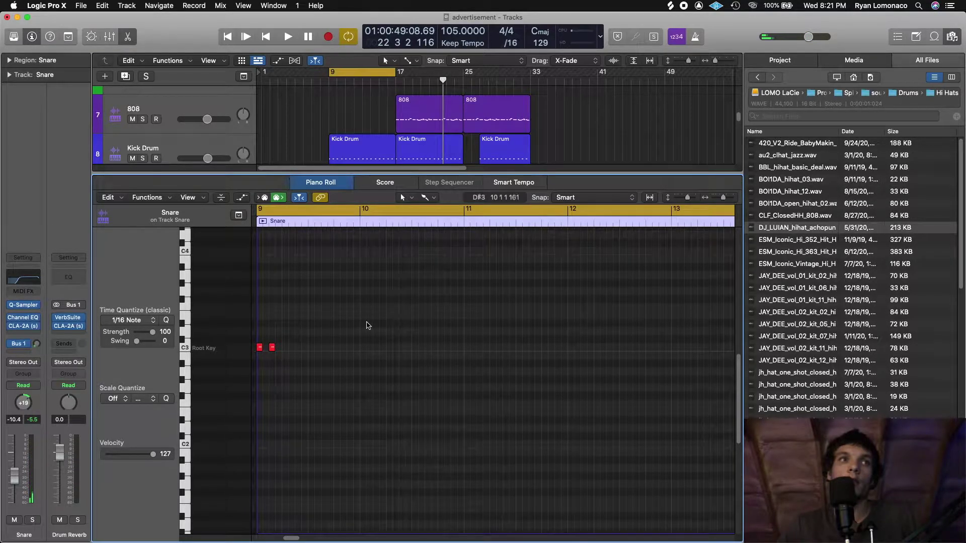
Move the second hit to 9 1 2, add C3 hits at 9 1 4 and 9 2 3, and check the rhythm in playback
key("space")
key("space")
left_click_drag(376, 348, 369, 348)
key("space")
key("space")
left_click(384, 348)
key("space")
key("space")
left_click(403, 348)
key("space")
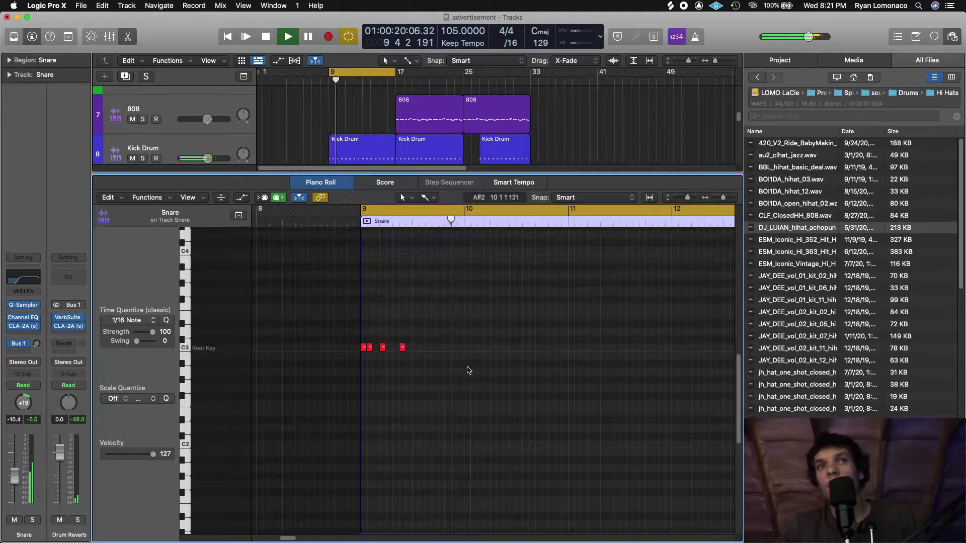
key("space")
Repeat the pattern in bar 10 with C3 hits at 10 1 1, 10 1 2, 10 1 4 and 10 2 3, and play it back
left_click(467, 348)
left_click(473, 347)
left_click(494, 348)
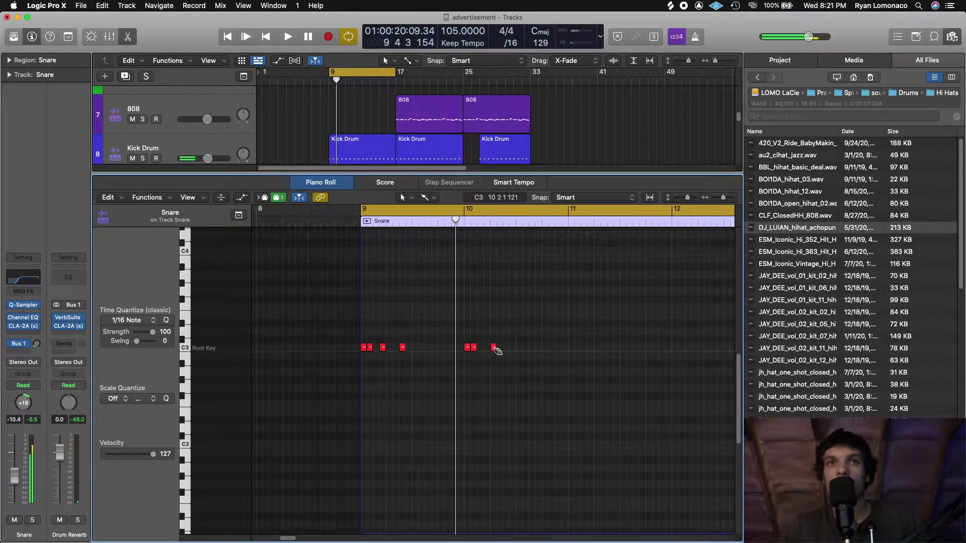
left_click(487, 348)
left_click(506, 347)
key("space")
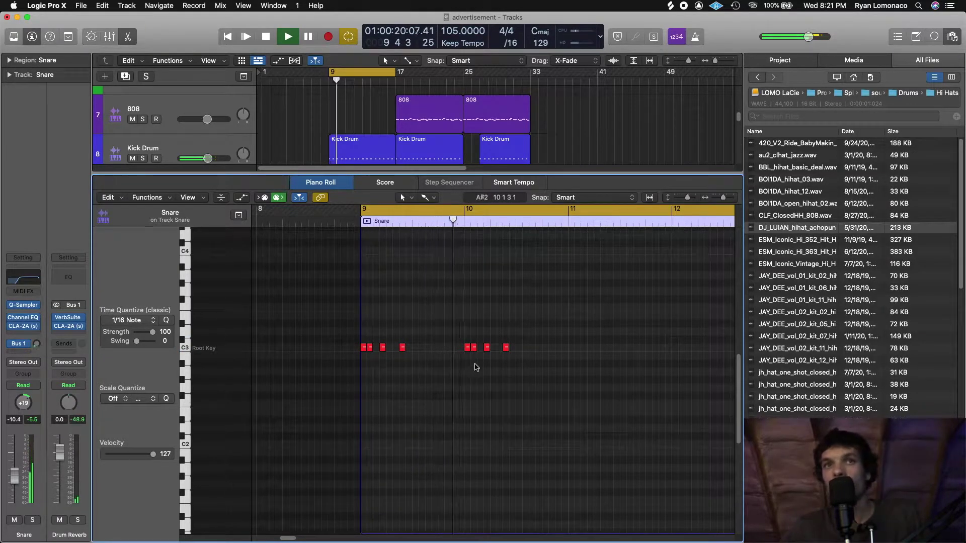
key("space")
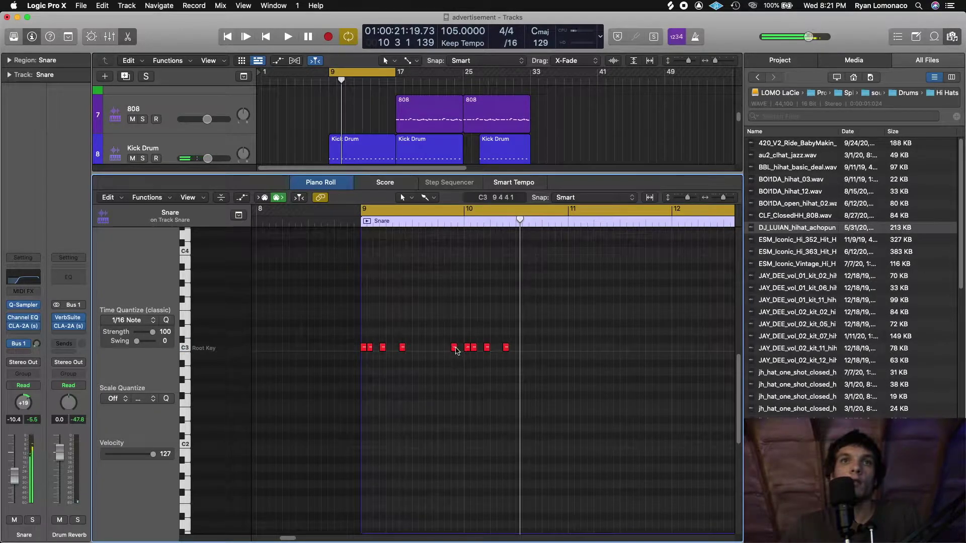
Place C3 hits at 9 3 3 and 10 3 3 and check them in playback
key("space")
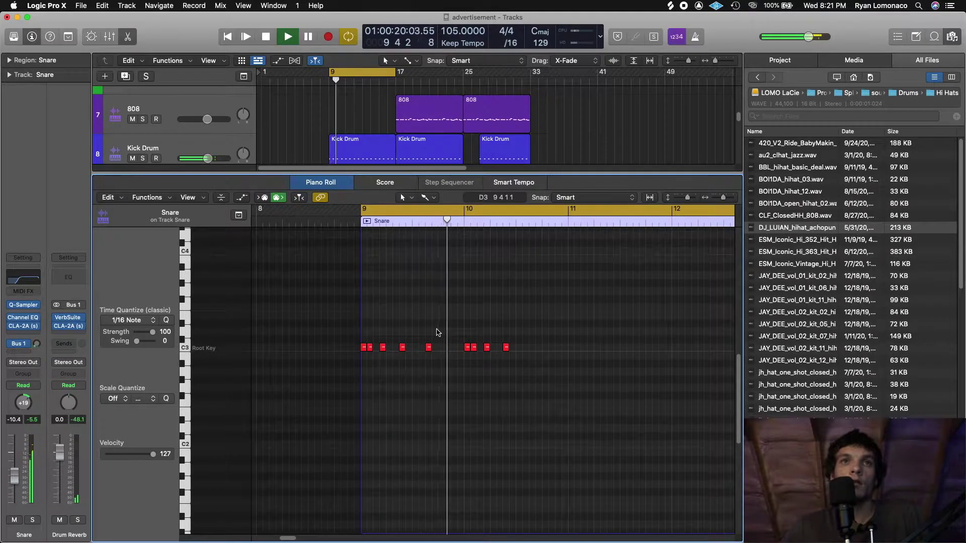
key("space")
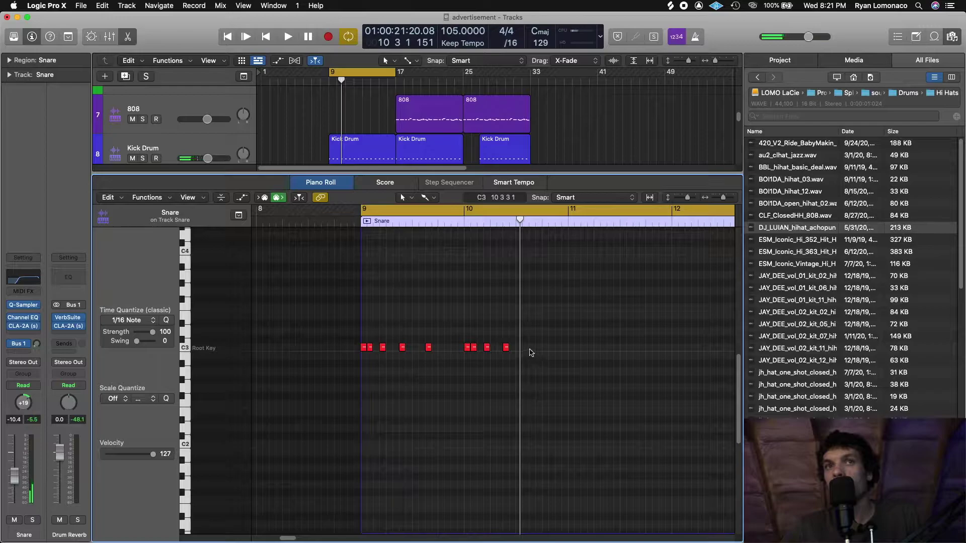
left_click_drag(528, 348, 535, 348)
key("space")
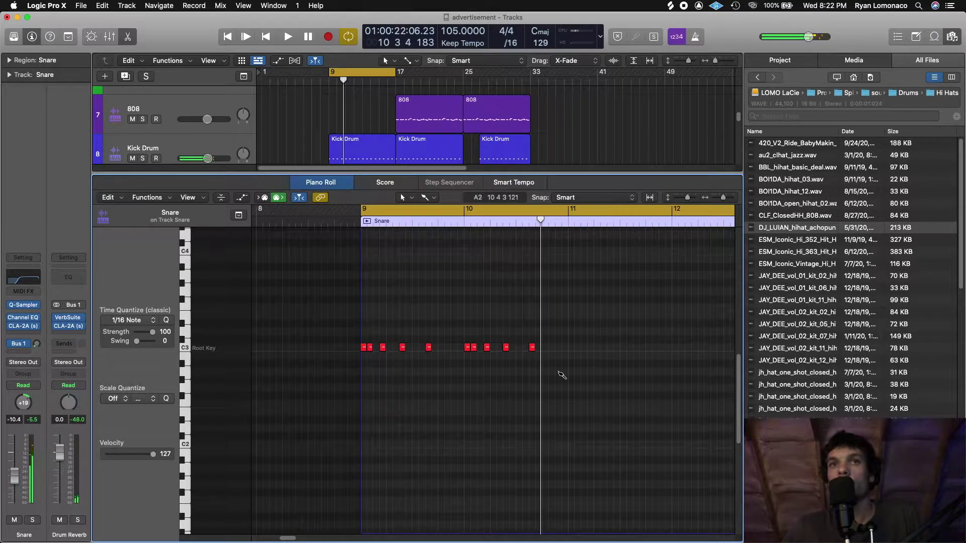
Continue the pattern with C3 hits at 10 4 3, 11 1 1, 11 1 2, 11 1 4 and 11 2 3, checking it in playback
left_click(578, 348)
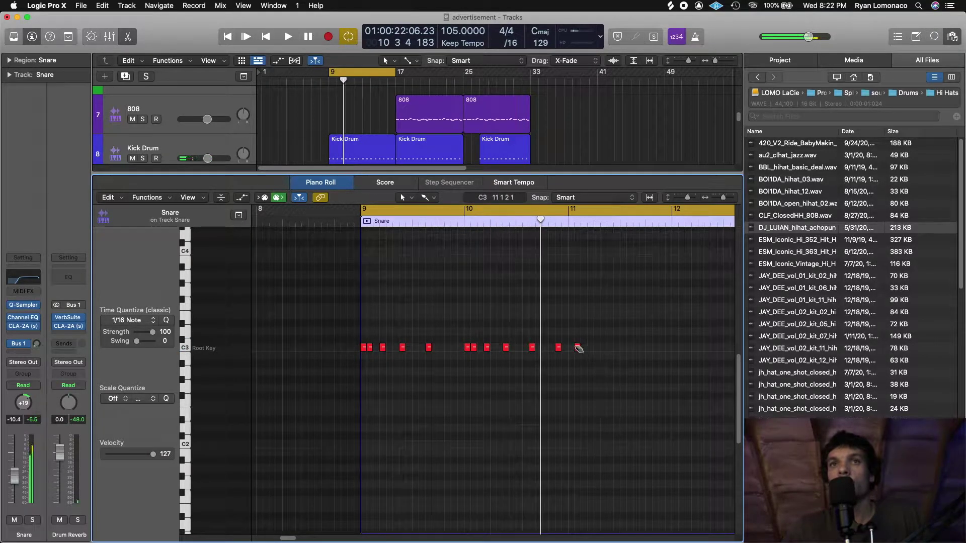
left_click(571, 348)
left_click(578, 348)
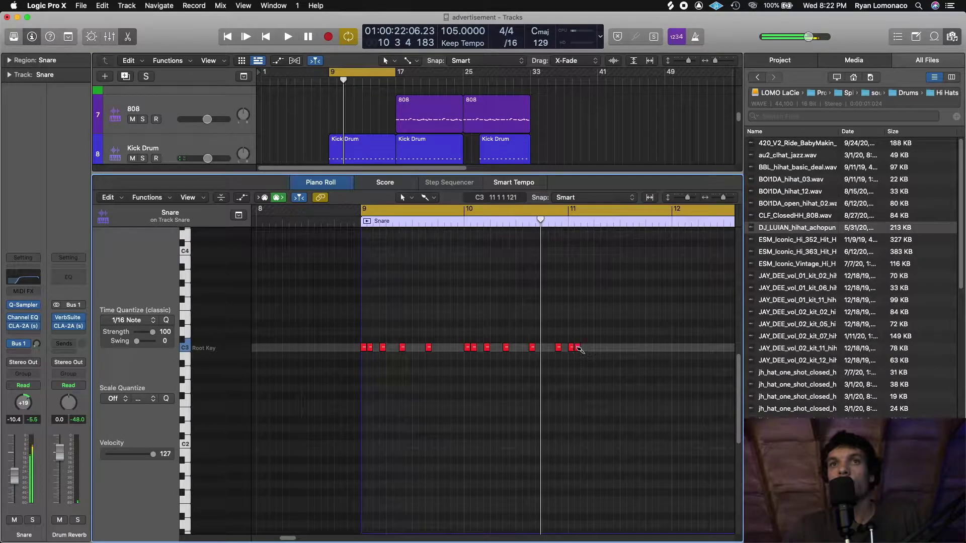
left_click(609, 349)
key("space")
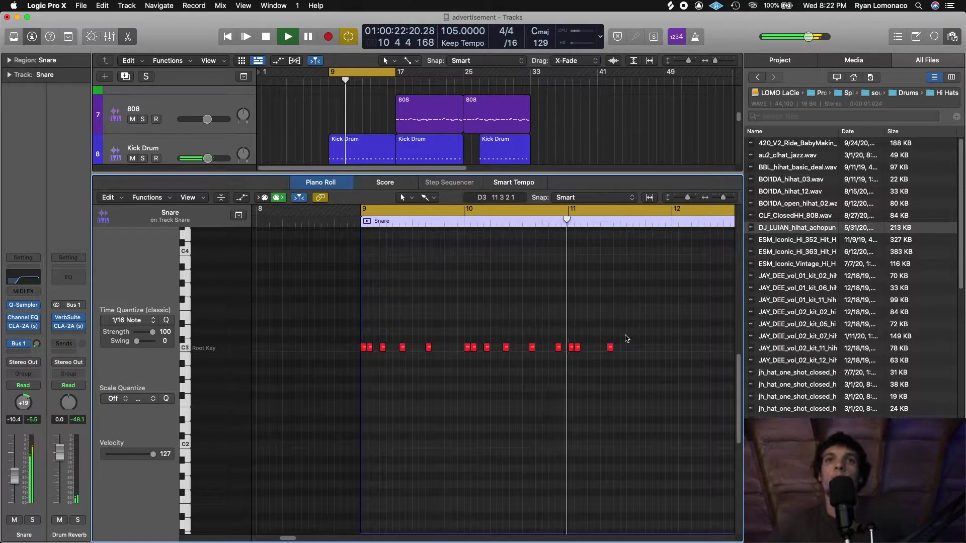
key("space")
left_click(592, 348)
key("space")
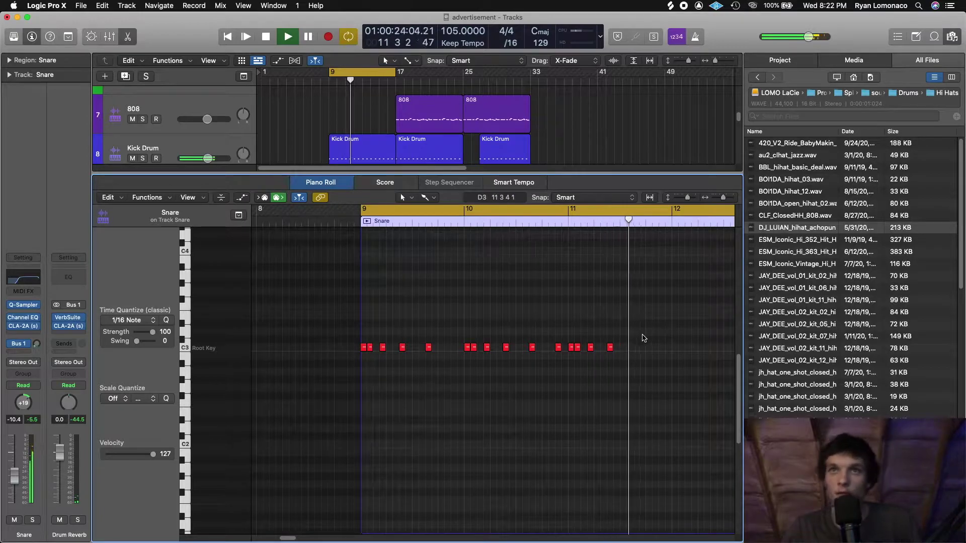
key("space")
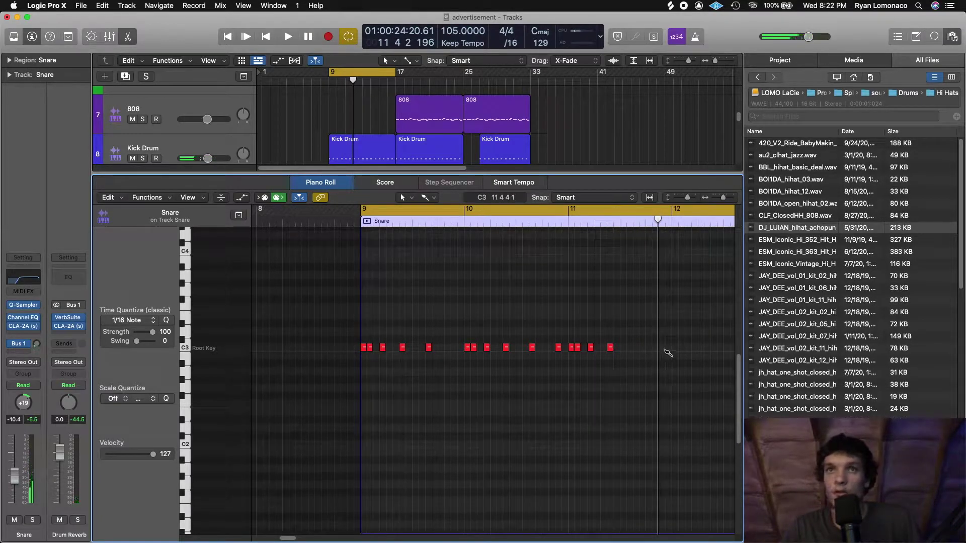
Repeat the pattern in bar 12 with C3 hits at 12 1 1, 12 1 2, 12 1 4 and 12 2 3
left_click(675, 347)
left_click(681, 347)
left_click(695, 348)
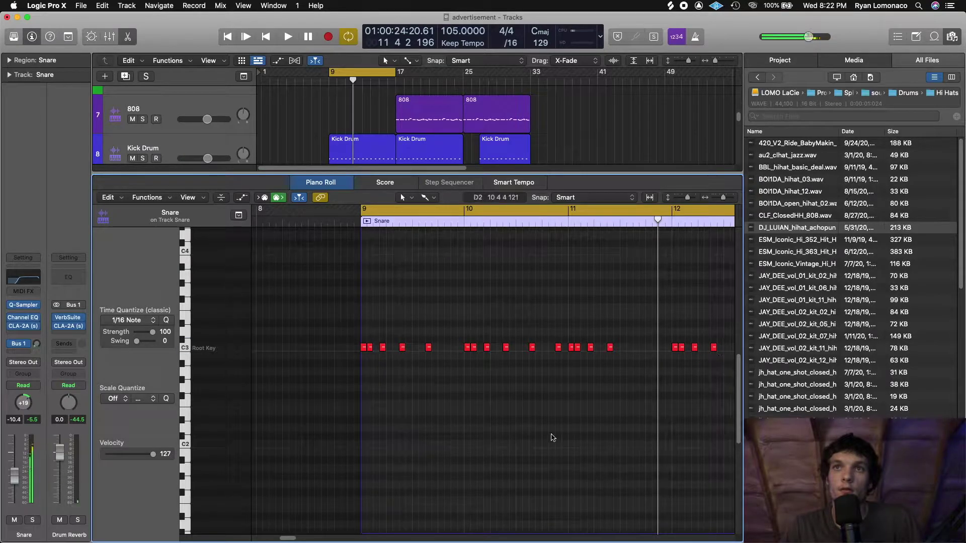
Continue the hi-hat pattern with C3 hits at 12 4 3, 13 1 1, 13 1 2 and 13 1 4
key("space")
left_click_drag(288, 538, 288, 538)
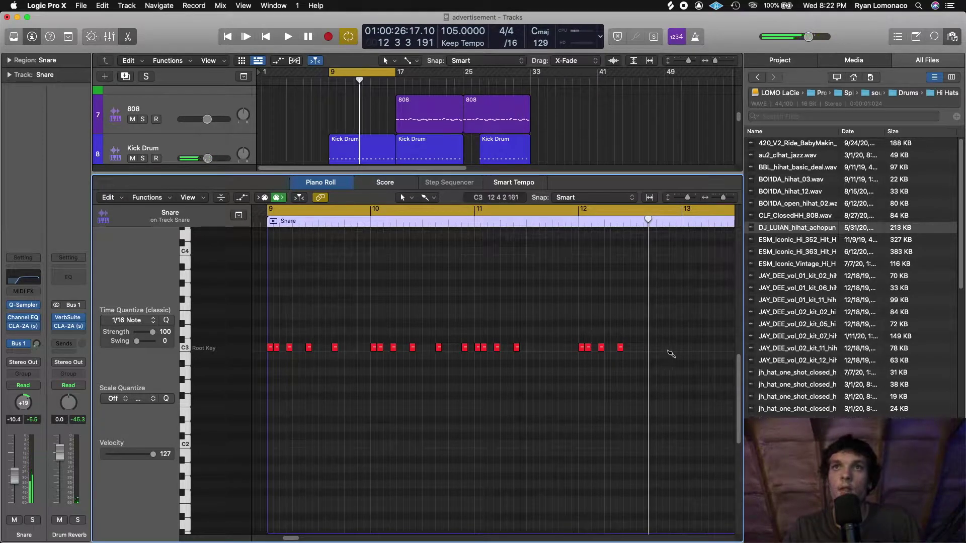
left_click(686, 347)
left_click(692, 347)
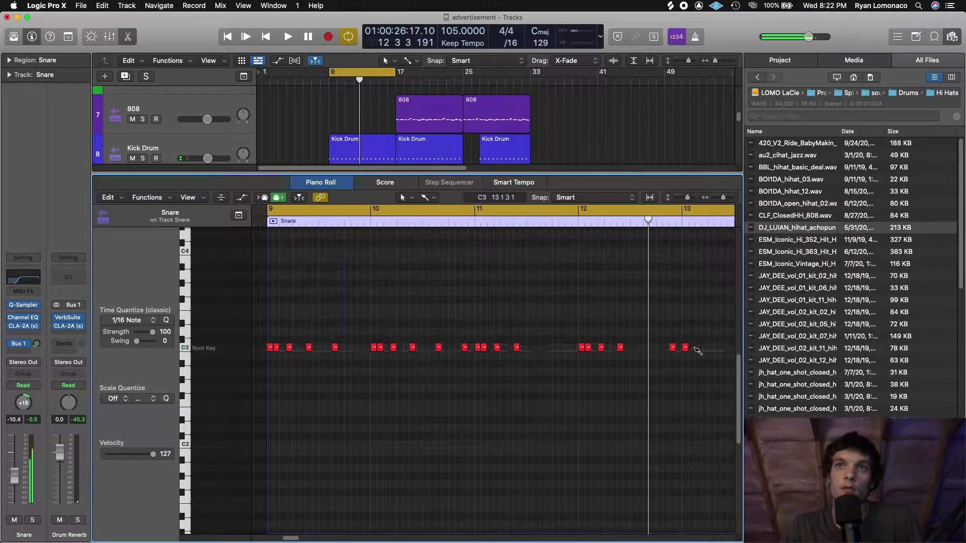
left_click(705, 347)
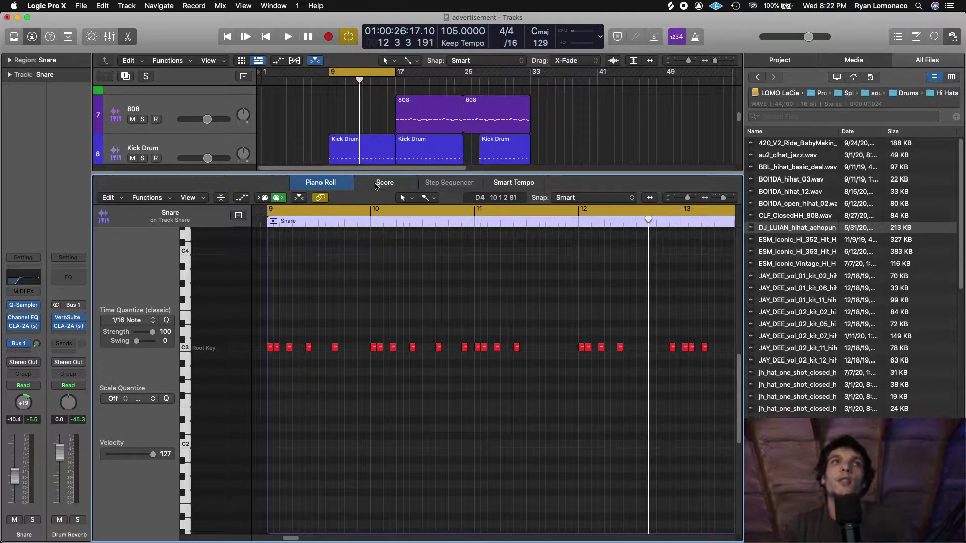
Enlarge the track area, lower the volume of track 11 to -15.8 dB and start playback
left_click_drag(376, 173, 376, 304)
scroll(353, 202, "down", 3)
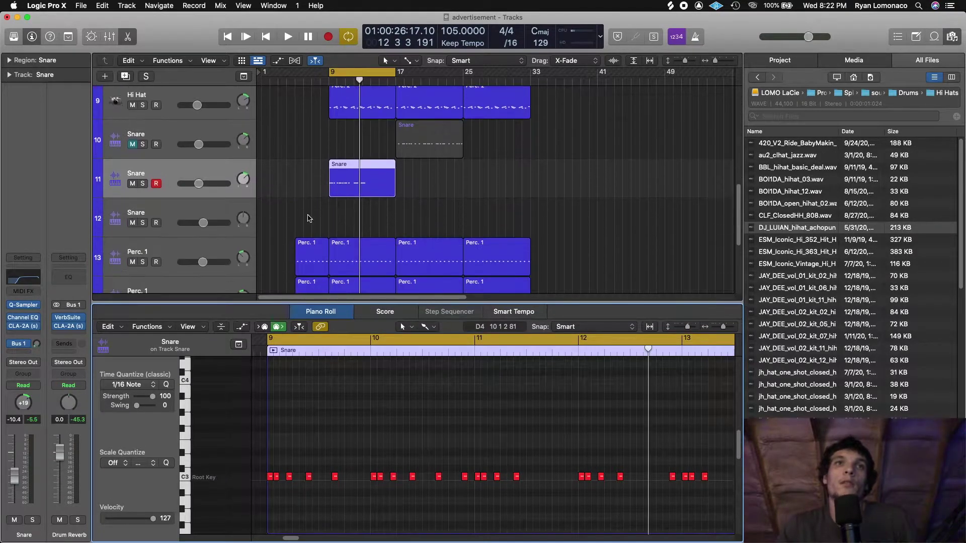
left_click_drag(201, 178, 199, 179)
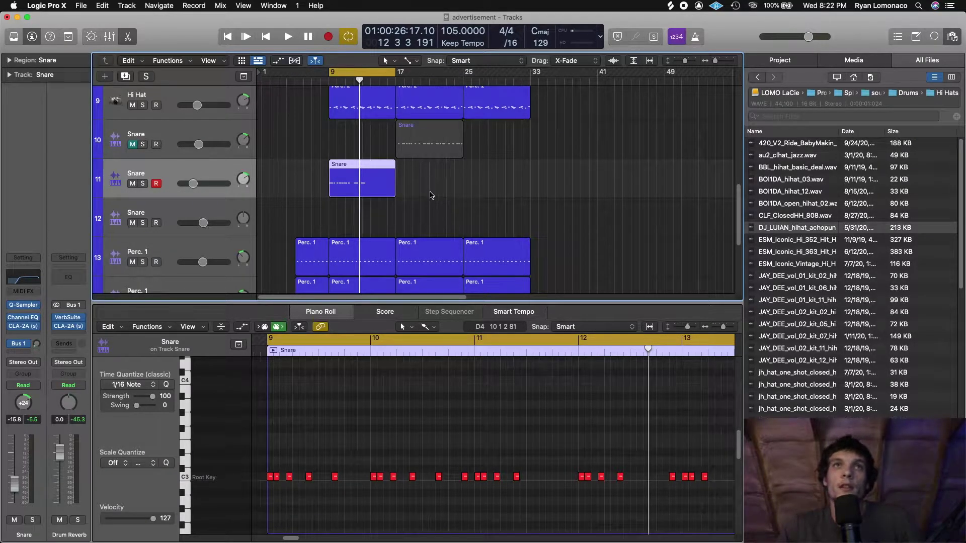
scroll(431, 195, "down", 2)
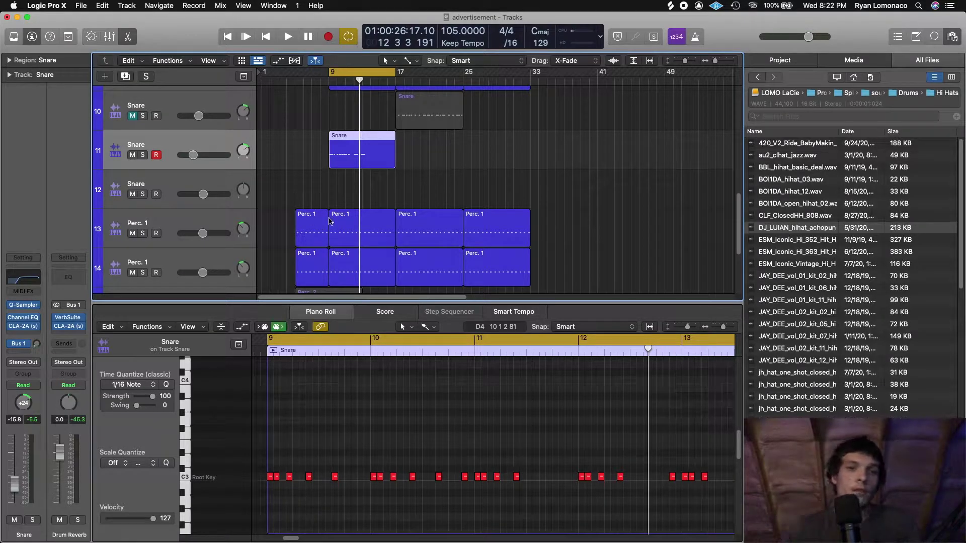
key("space")
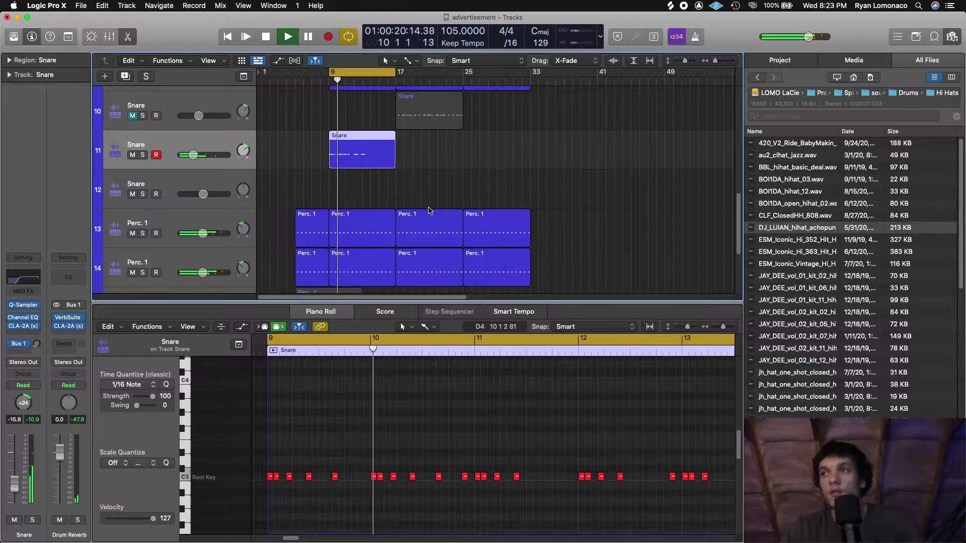
Place C3 hits at 13 2 3, 13 3 3, 14 1 1, 14 1 2, 14 1 4 and 14 2 3
left_click(589, 417)
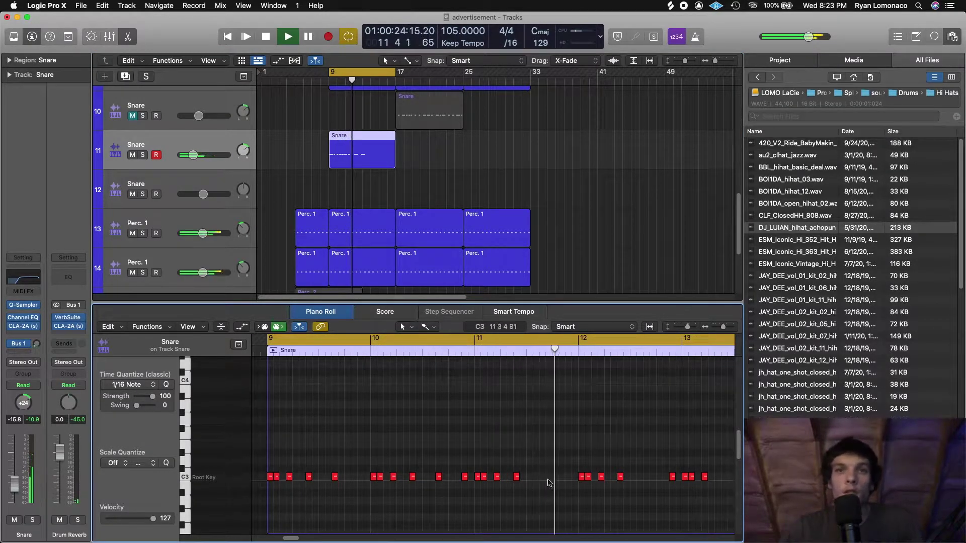
left_click_drag(290, 539, 305, 540)
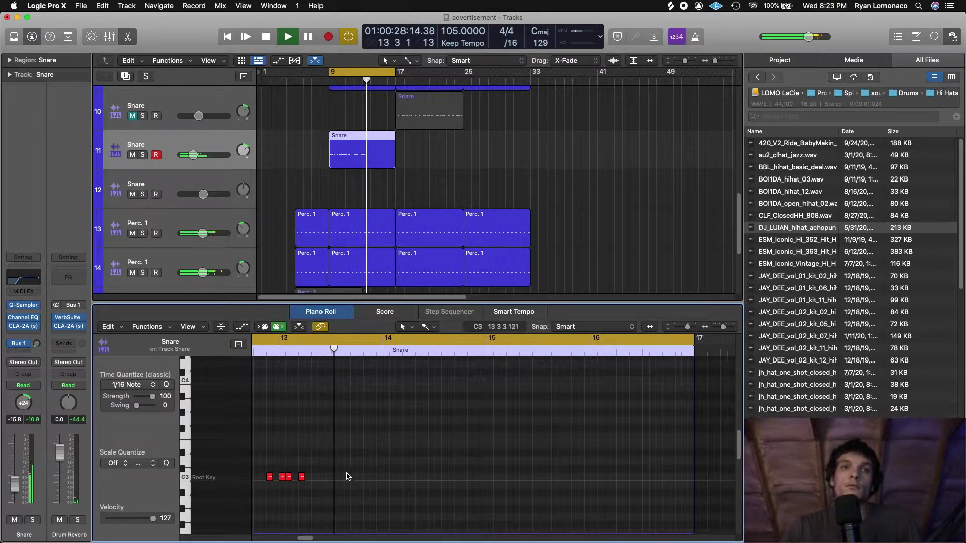
left_click(321, 476)
left_click(347, 477)
left_click(386, 476)
left_click(392, 477)
left_click(406, 477)
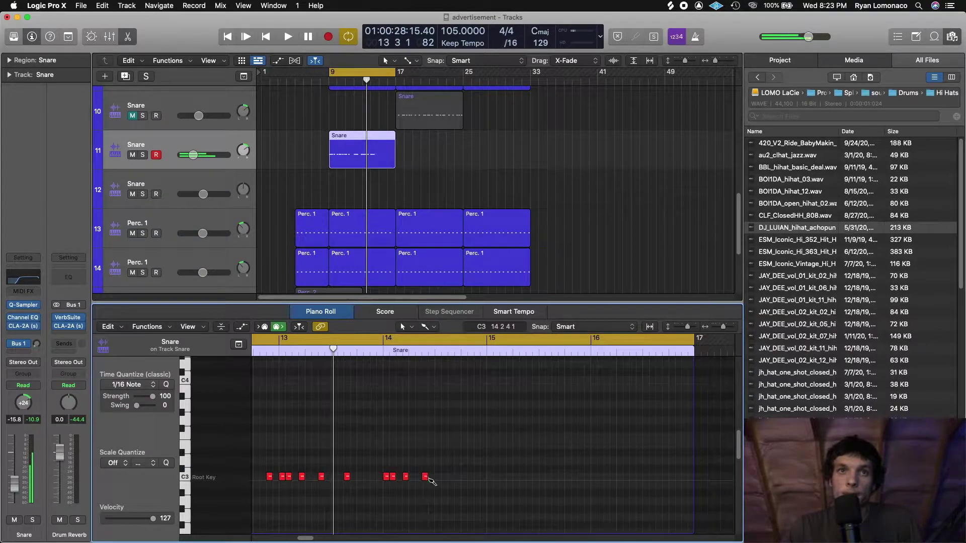
Add C3 hits at 14 3 3, 14 4 3, 14 4 4, 15 1 1, 15 1 2, 15 1 4 and 15 2 3, and start playback
left_click(451, 477)
left_click(457, 477)
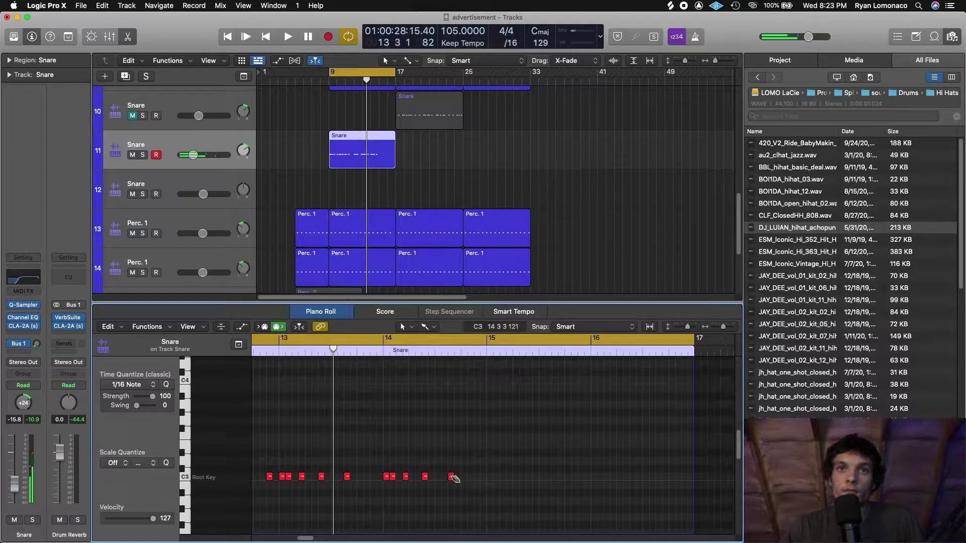
left_click(478, 477)
left_click(491, 476)
left_click(497, 477)
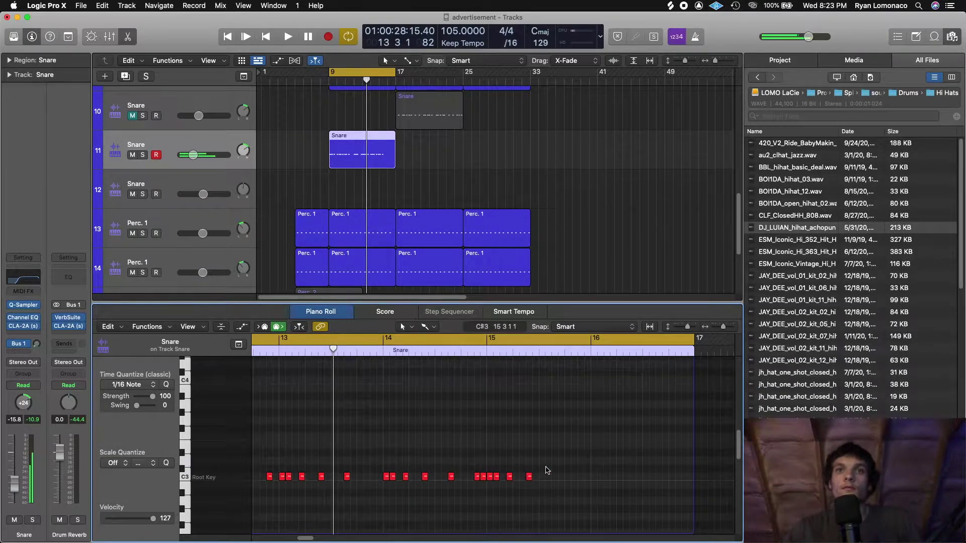
key("space")
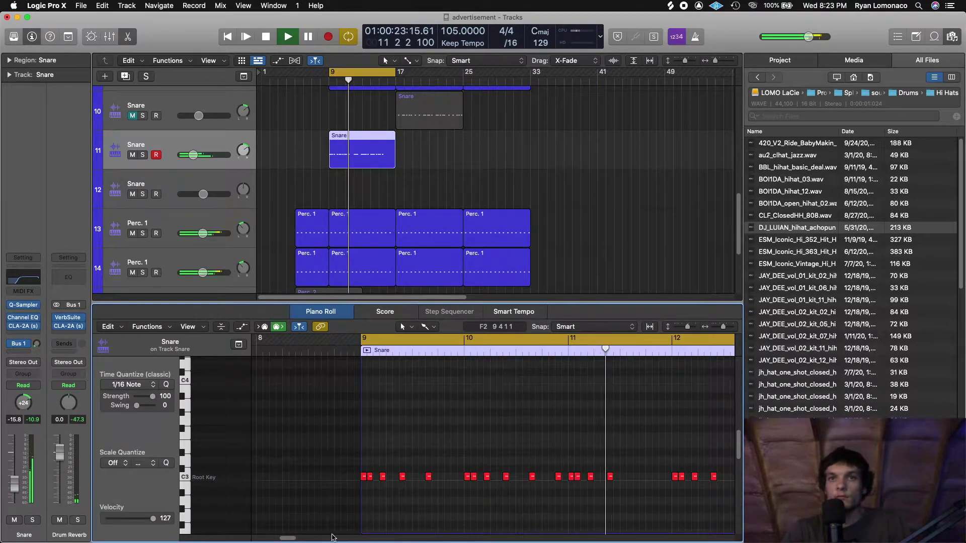
Complete the pattern with C3 hits at 15 3 3, 16 1 1, 16 1 2, 16 1 4, 16 2 3, 16 3 3 and 16 4 3
left_click_drag(288, 538, 308, 539)
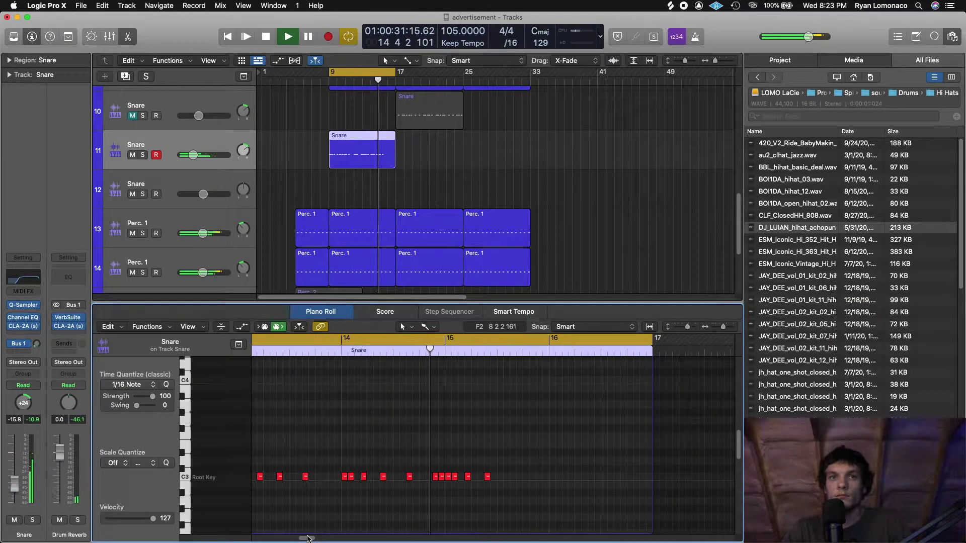
left_click_drag(308, 539, 312, 538)
key("space")
left_click(388, 477)
left_click(427, 477)
left_click(434, 477)
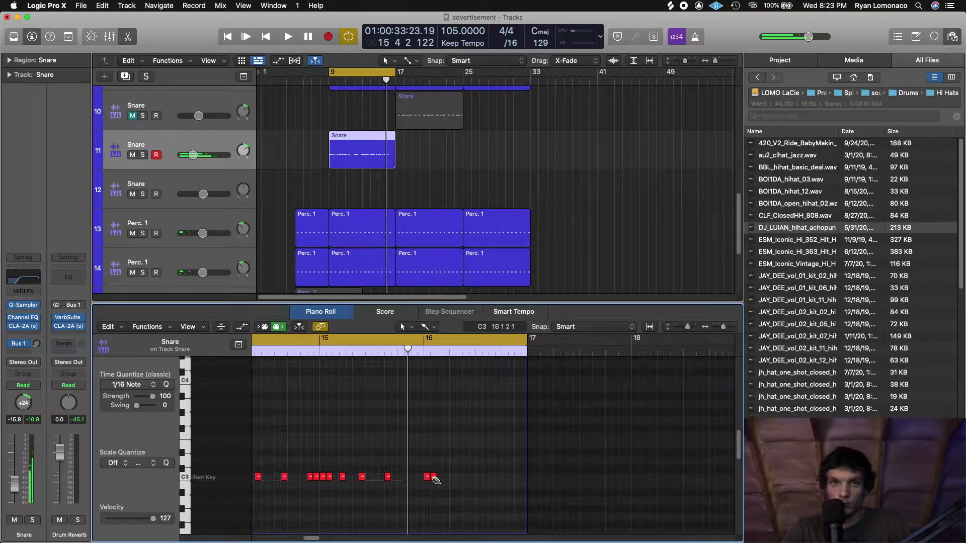
left_click(447, 477)
left_click(492, 477)
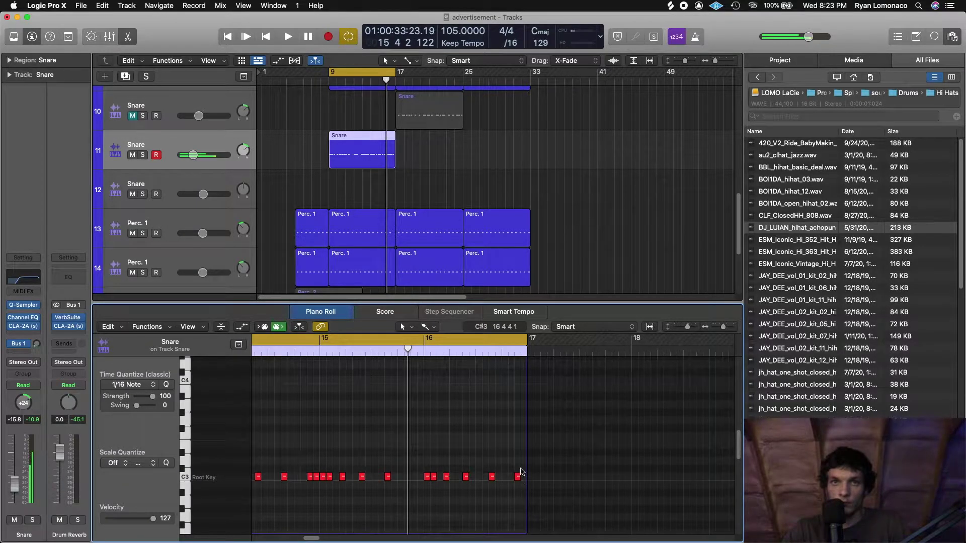
Play back the full pattern and delete the C3 hits at 16 3 3 and 15 3 3
key("space")
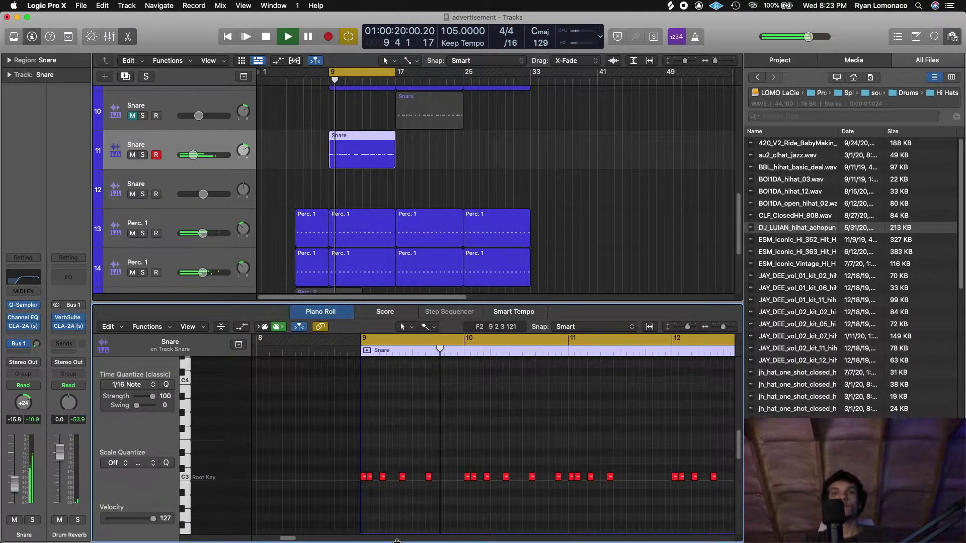
left_click_drag(290, 539, 300, 540)
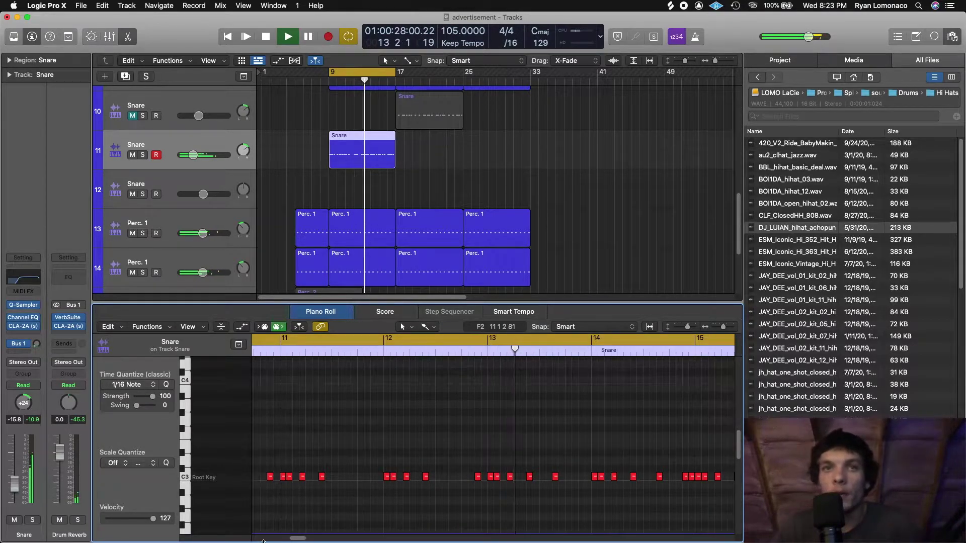
left_click_drag(300, 538, 306, 538)
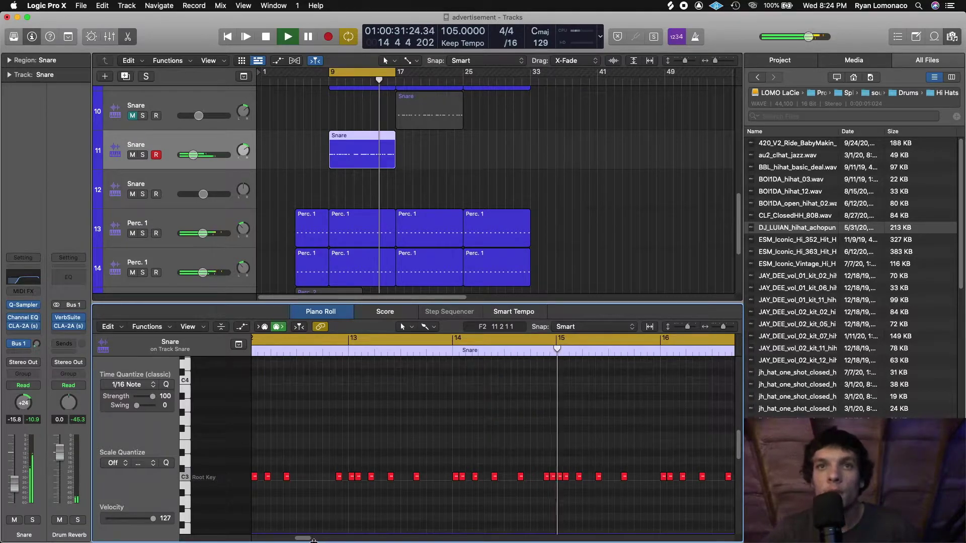
left_click_drag(306, 538, 314, 539)
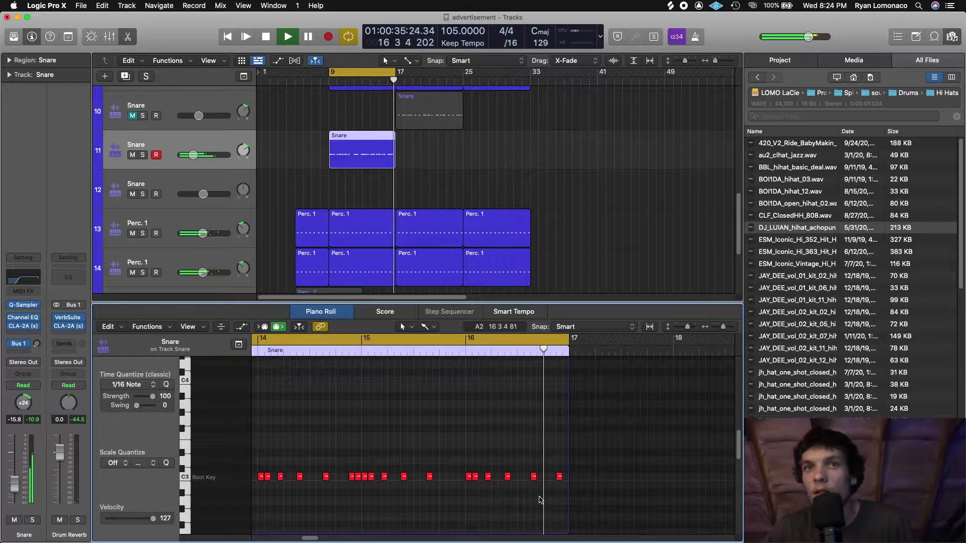
key("space")
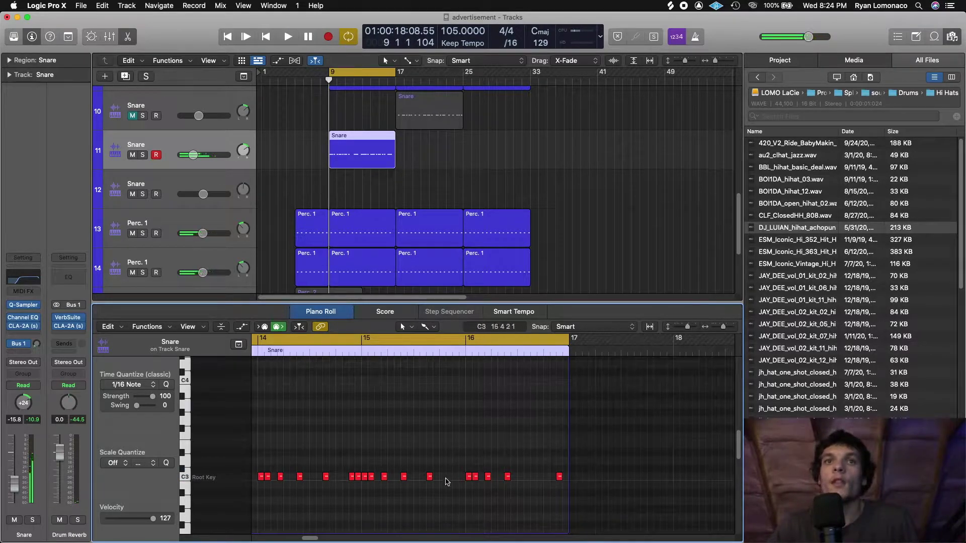
mouse_move(302, 537)
left_mouse_down()
mouse_move(286, 532)
mouse_move(301, 524)
left_mouse_up()
key("space")
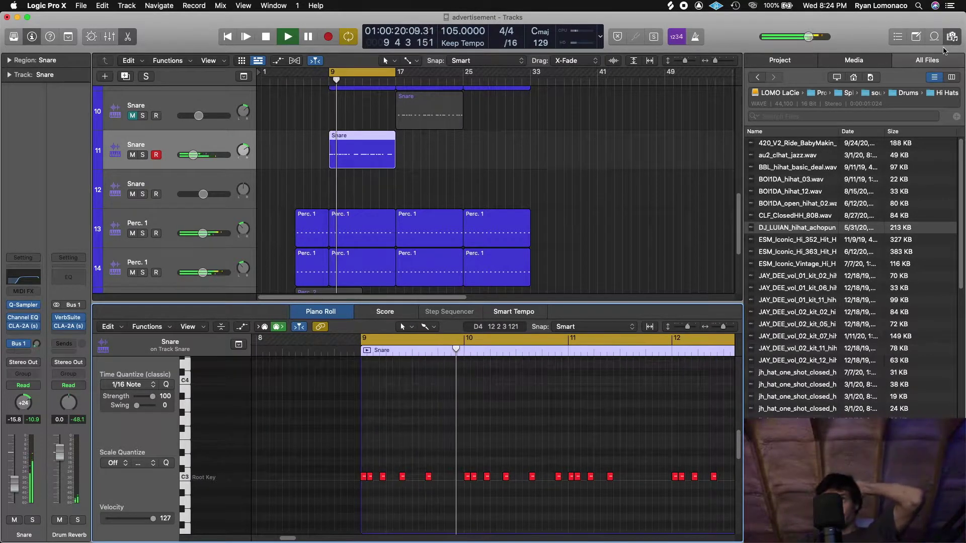
left_click_drag(286, 539, 294, 539)
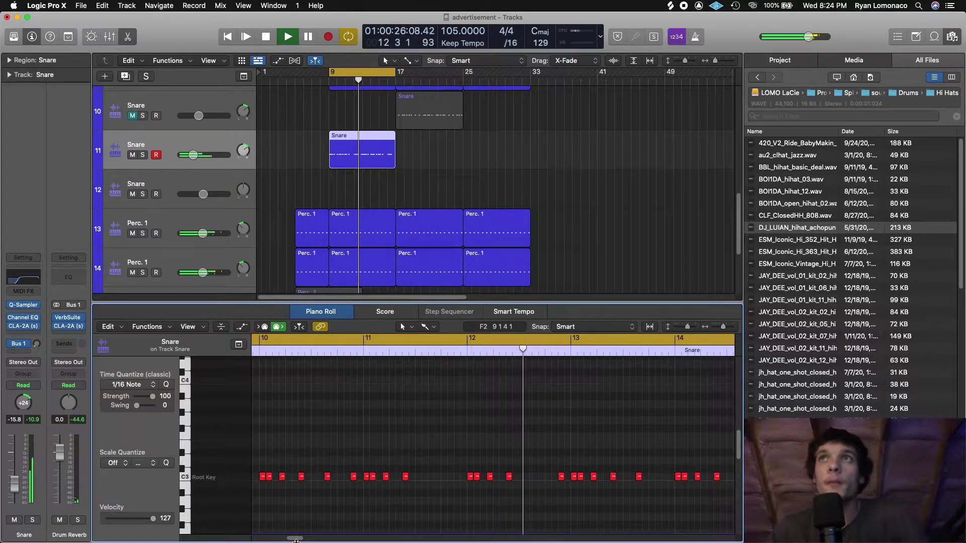
left_click_drag(305, 541, 316, 538)
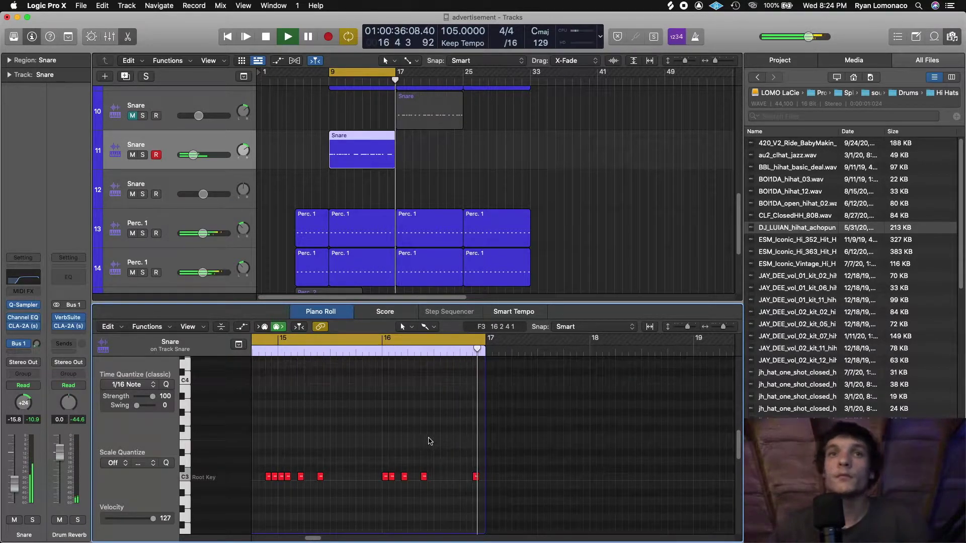
Extend the cycle range to run from bar 1 to bar 33 and start playback from the beginning
left_click(456, 173)
key("space")
left_click_drag(345, 72, 531, 87)
key("space")
scroll(345, 213, "up", 2)
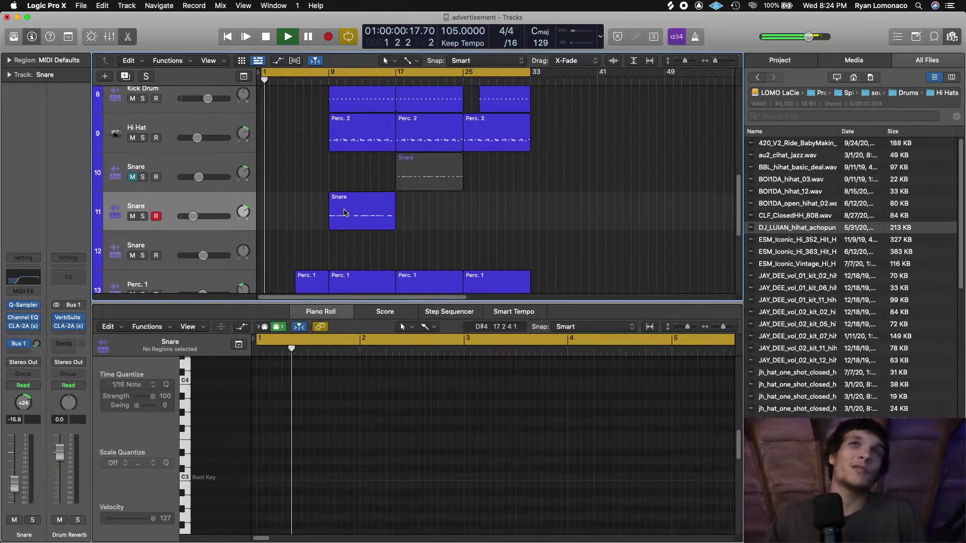
Move the Snare region on track 11 to bar 17 and set the track's volume to -18.0 dB
left_click_drag(346, 214, 414, 213)
left_click(486, 219)
scroll(486, 221, "up", 5)
scroll(488, 212, "up", 2)
scroll(491, 205, "down", 5)
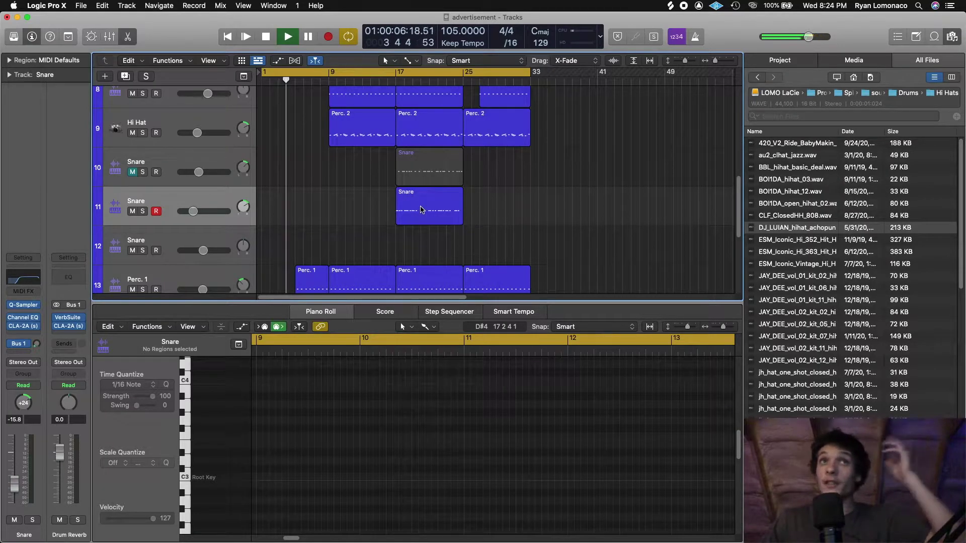
left_click(192, 211)
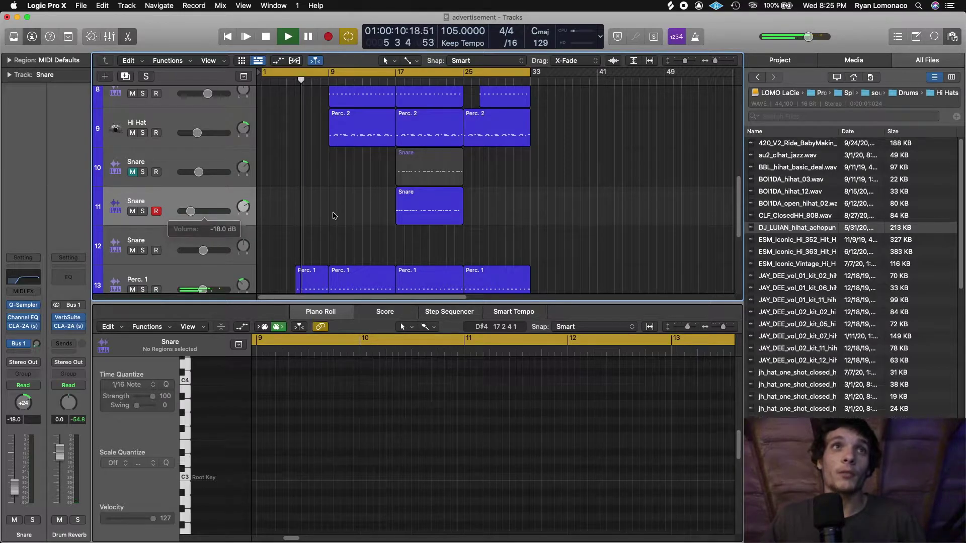
Copy the Snare region on track 11 to bar 25
scroll(506, 245, "up", 8)
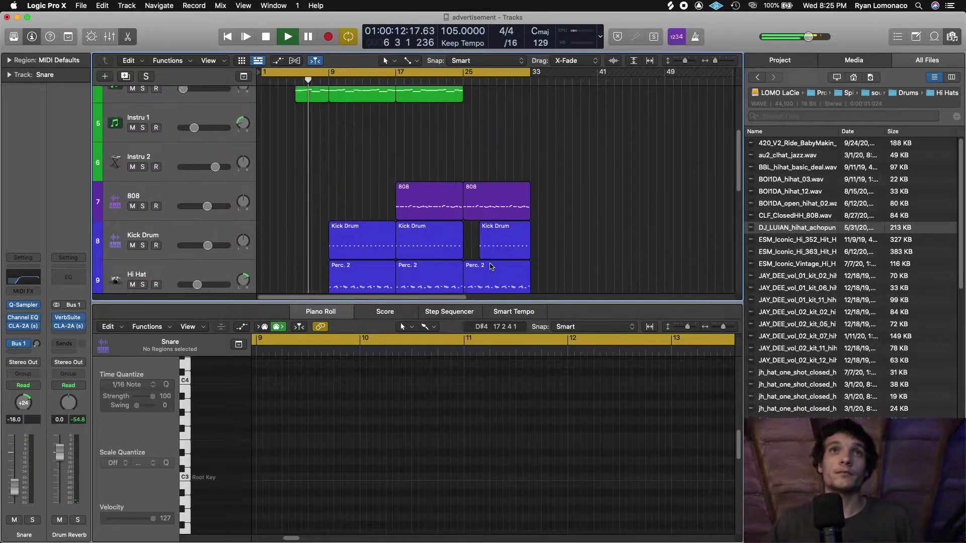
scroll(485, 268, "down", 12)
scroll(485, 268, "up", 5)
left_click_drag(417, 183, 485, 184)
left_click(565, 211)
Hide the note editor behind the full arrangement and set the Kick Drum track's volume to -3.0 dB
scroll(565, 210, "up", 6)
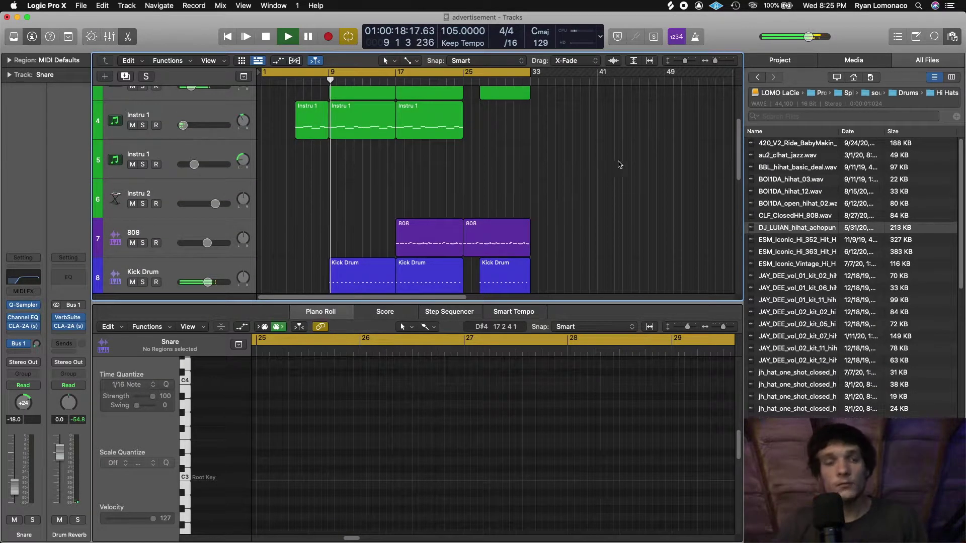
scroll(565, 211, "down", 4)
scroll(552, 201, "down", 3)
scroll(555, 198, "up", 3)
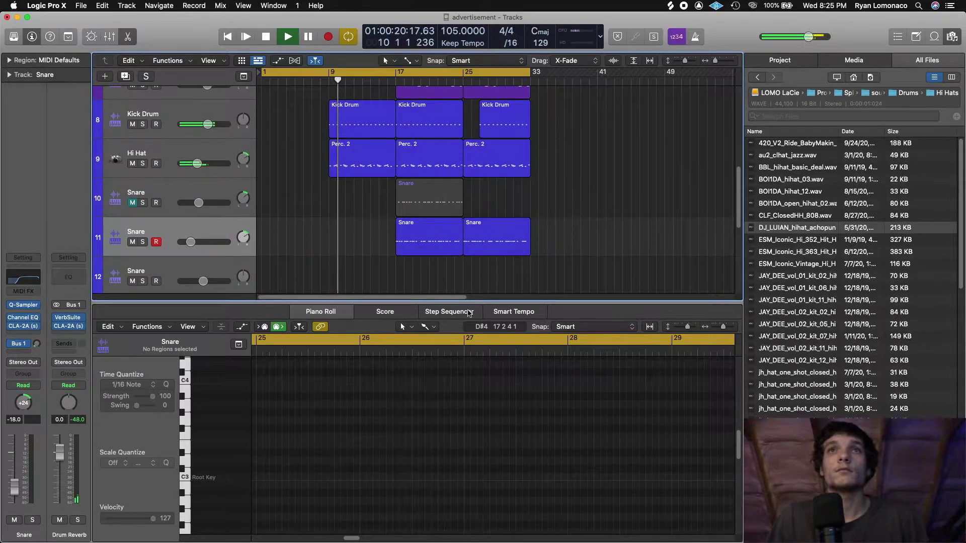
left_click_drag(470, 302, 509, 454)
scroll(579, 324, "up", 5)
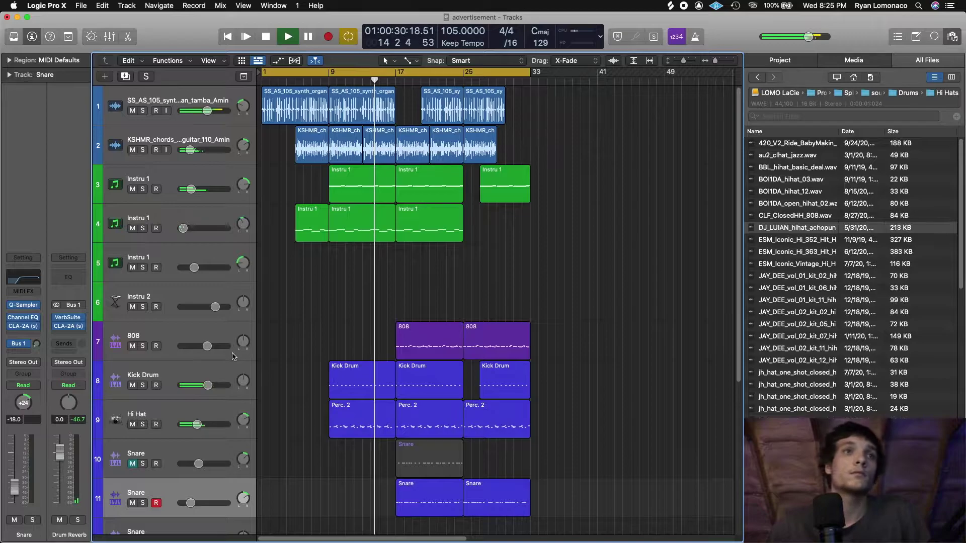
left_click(208, 385)
left_click_drag(209, 385, 209, 386)
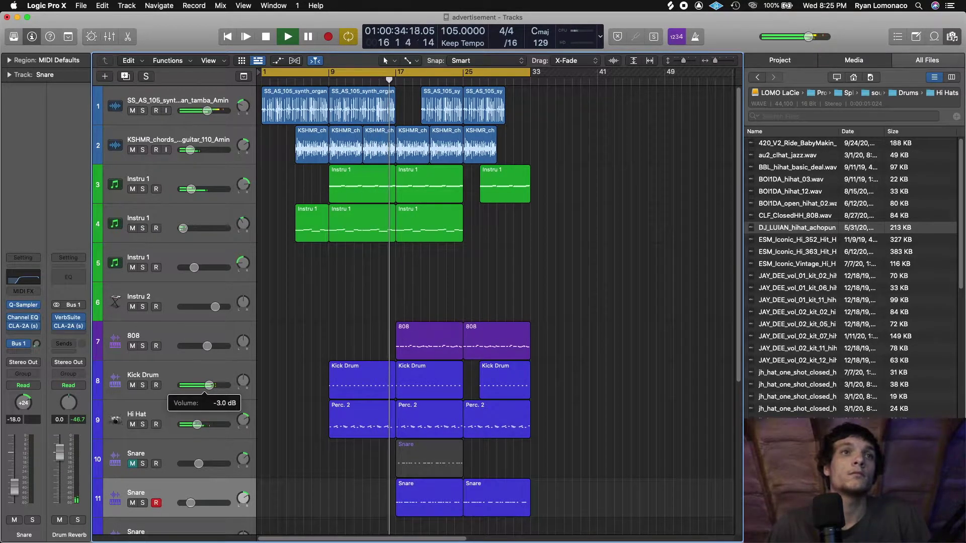
left_click(213, 375)
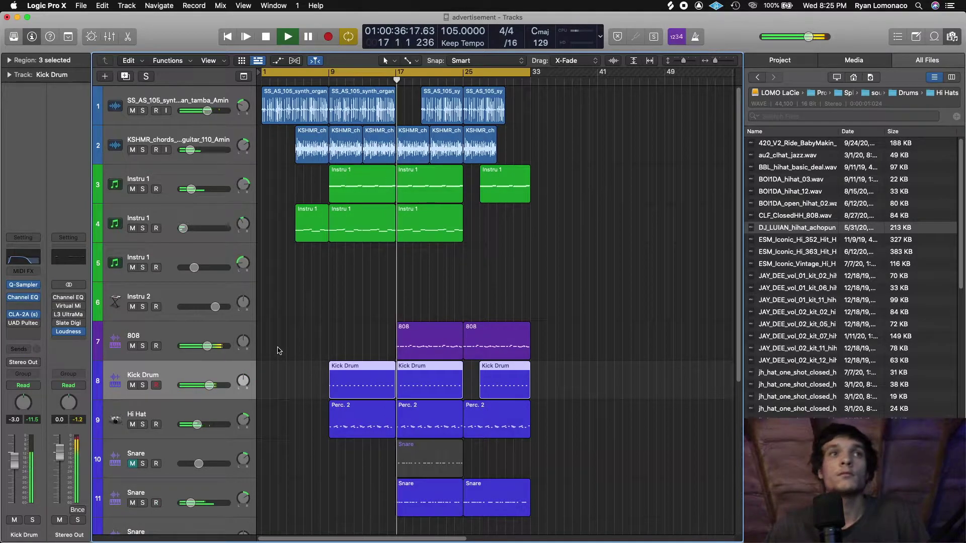
Set the volume of the Snare track 11 to -24.0 dB and clear the region selection
scroll(537, 448, "down", 5)
left_click(190, 409)
left_click_drag(190, 409, 189, 409)
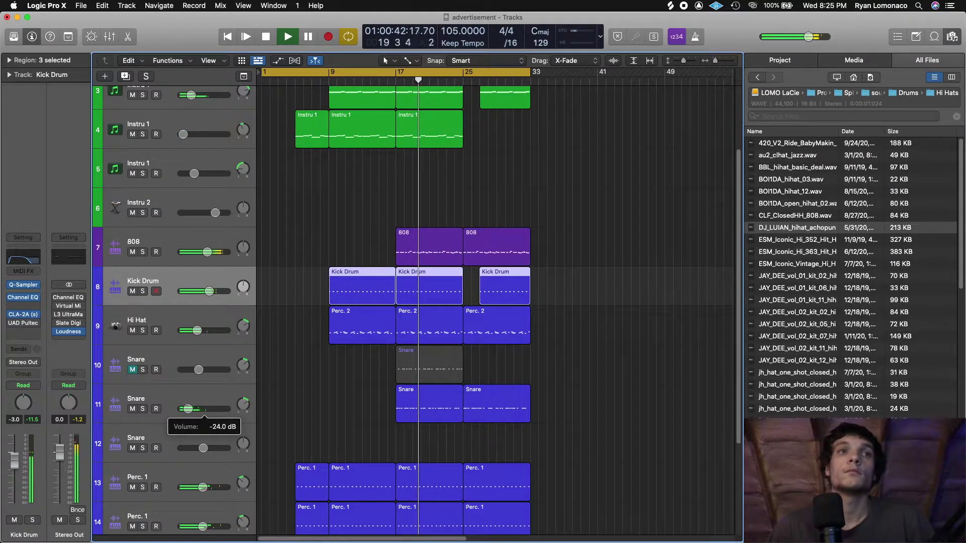
left_click(337, 406)
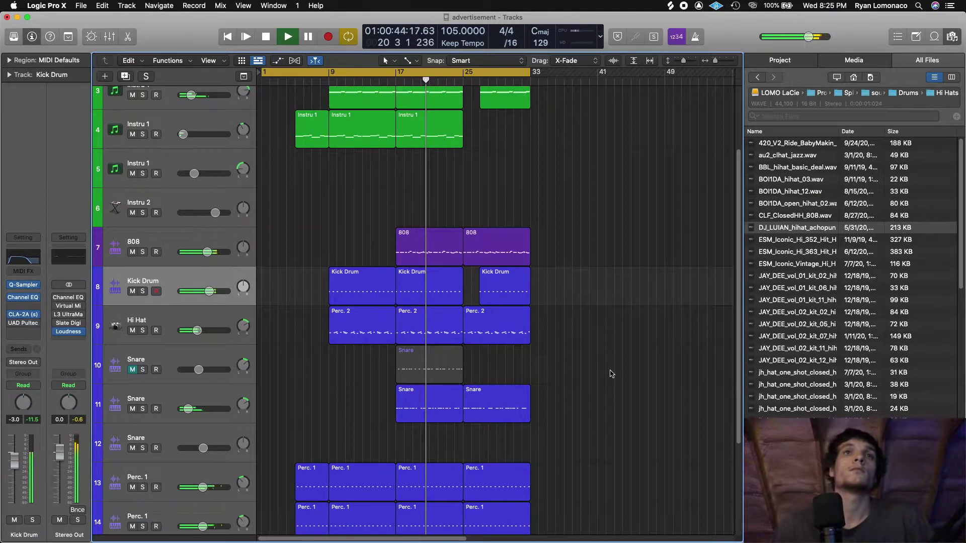
Listen to the arrangement through bars 20 to 25 while checking the regions and levels across all tracks
scroll(612, 374, "up", 3)
scroll(594, 380, "down", 8)
scroll(579, 385, "up", 8)
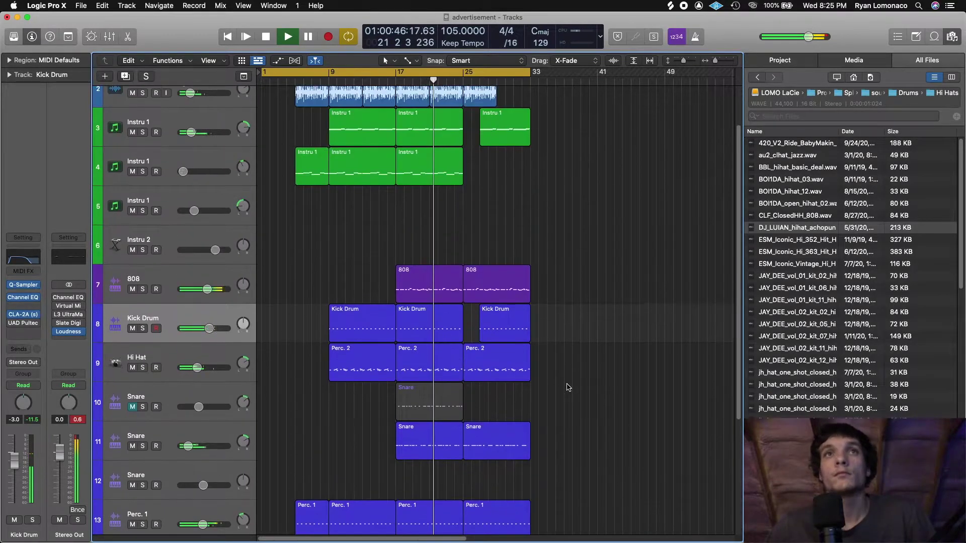
scroll(568, 388, "down", 6)
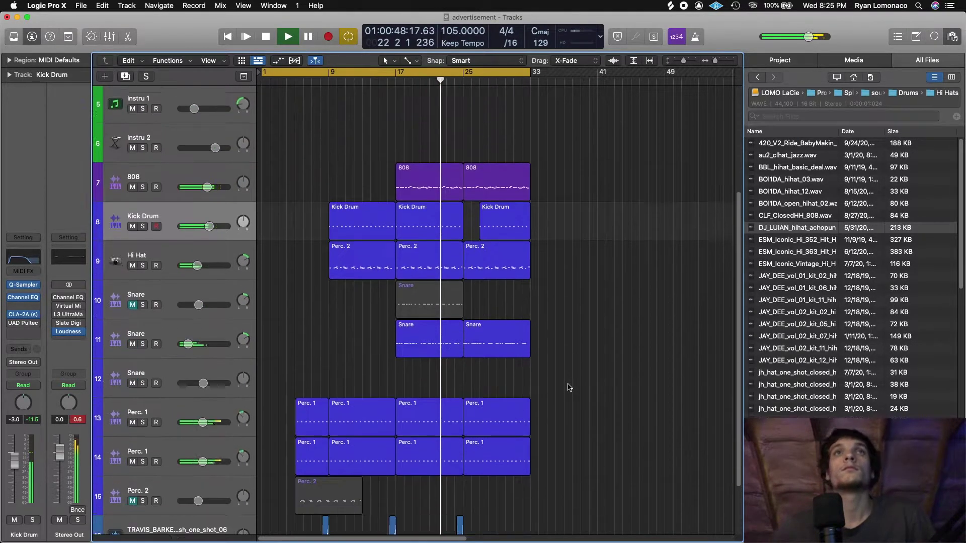
scroll(559, 382, "up", 6)
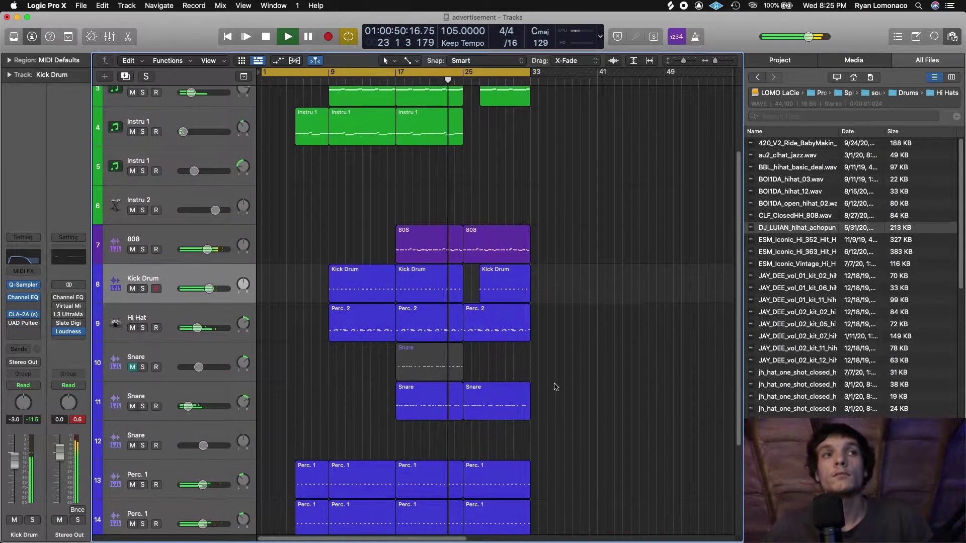
scroll(552, 372, "down", 3)
scroll(553, 370, "down", 3)
scroll(557, 367, "up", 5)
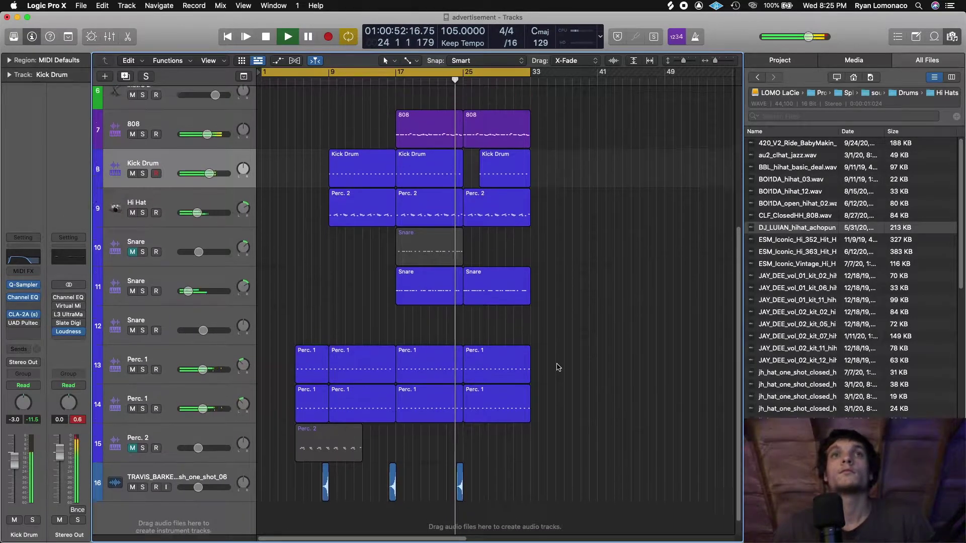
scroll(557, 367, "up", 1)
scroll(557, 367, "down", 3)
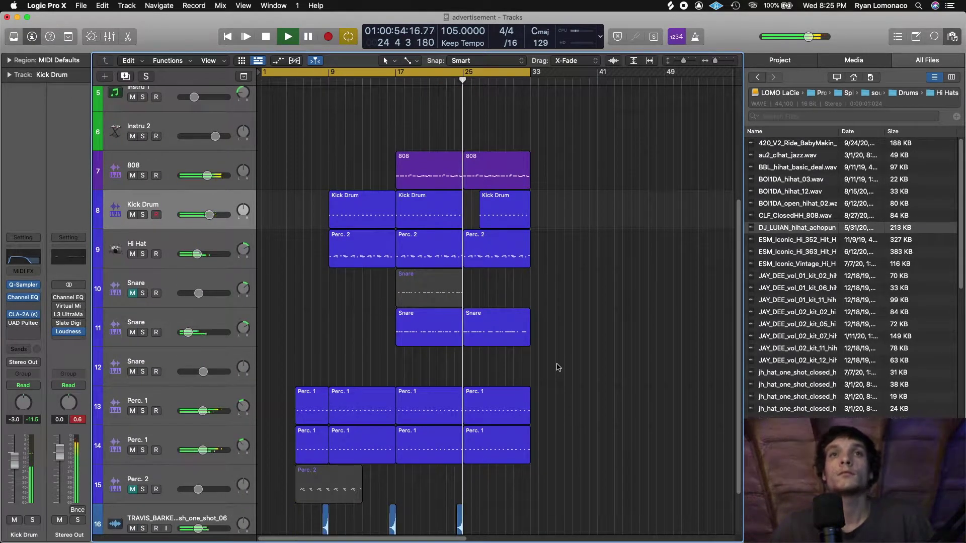
scroll(556, 367, "up", 4)
scroll(522, 357, "down", 6)
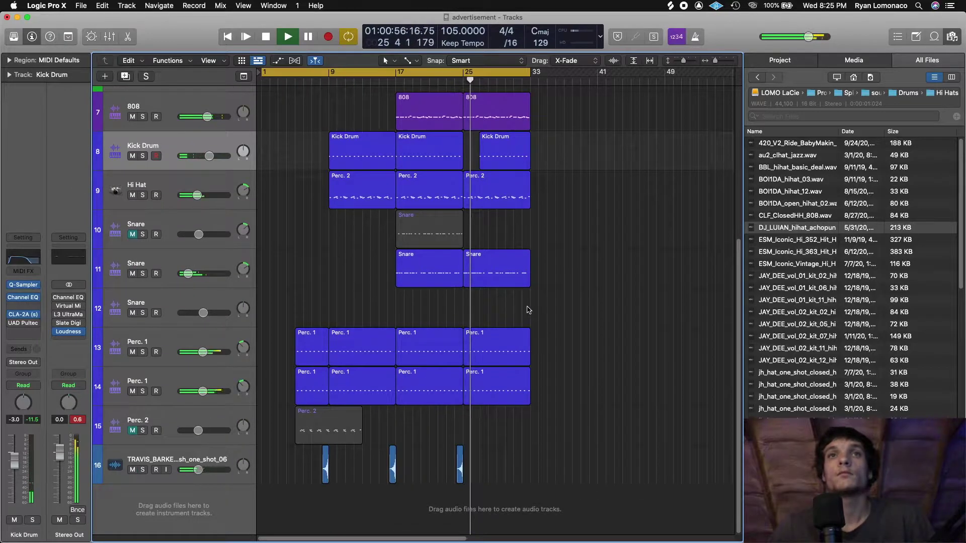
Delete the Snare region at bar 25 on track 11 and stop playback
left_click(486, 269)
key("Delete")
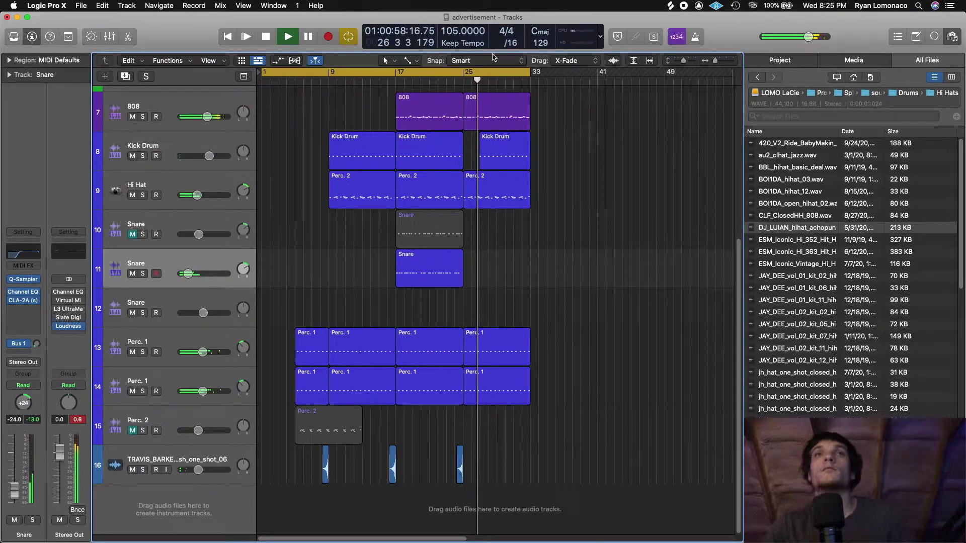
left_click(492, 122)
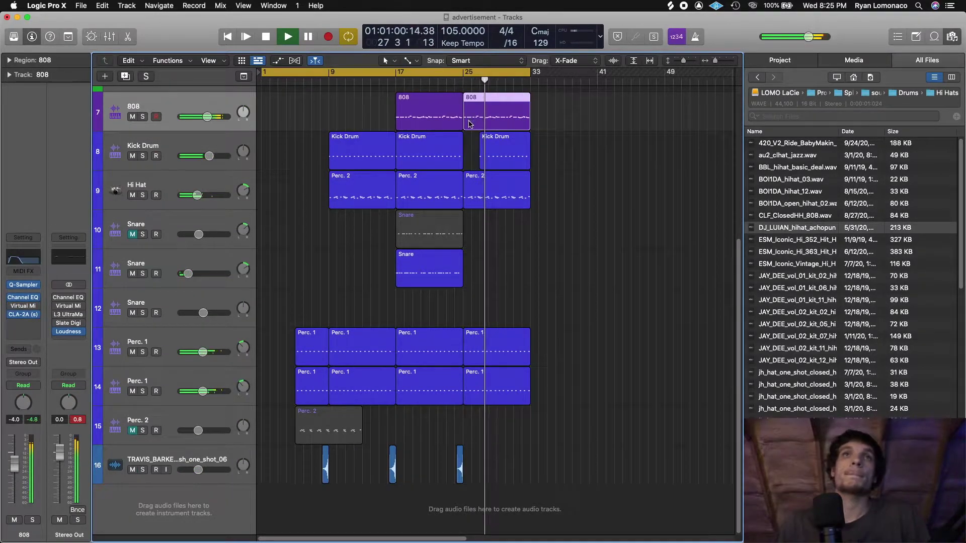
scroll(570, 296, "up", 5)
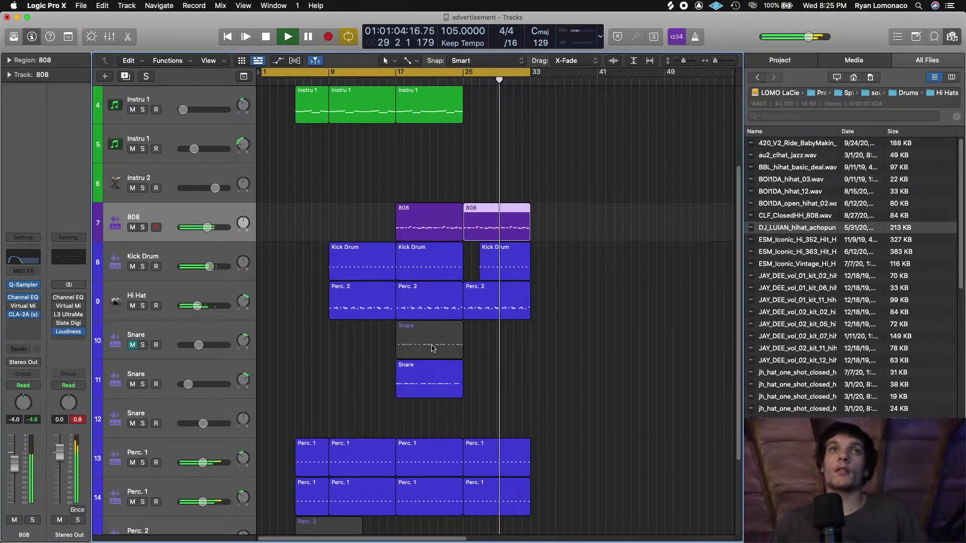
key("space")
scroll(588, 249, "up", 3)
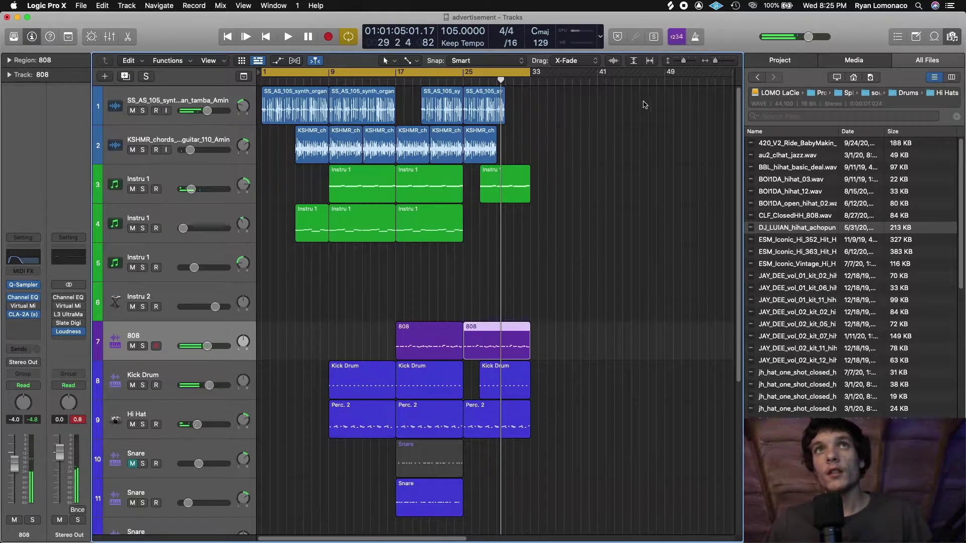
Extend the last synth organ region on track 1 so it fills bars 25 to 33
left_click_drag(715, 60, 717, 61)
left_click_drag(455, 115, 431, 117)
Play the arrangement from bar 25 and review how the tracks sound together up to bar 33
left_click(431, 81)
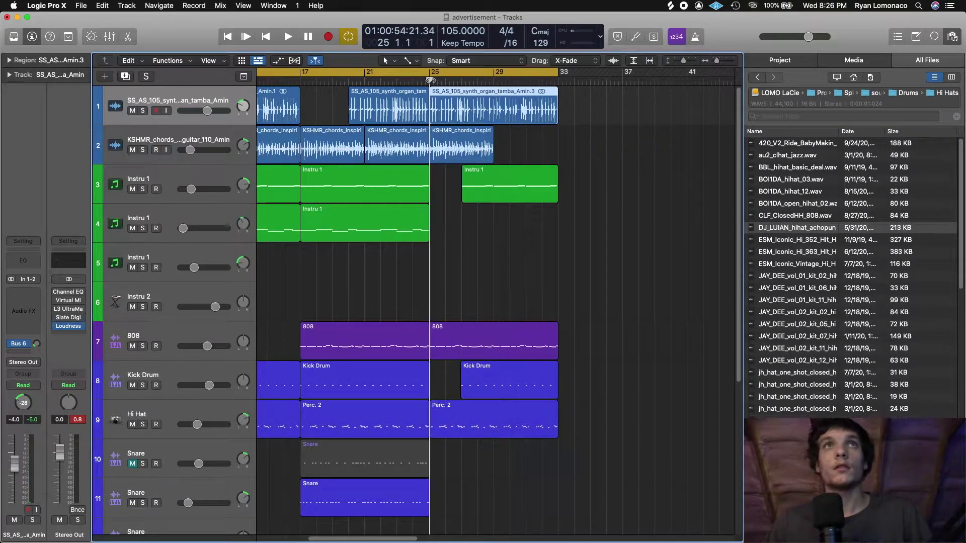
key("space")
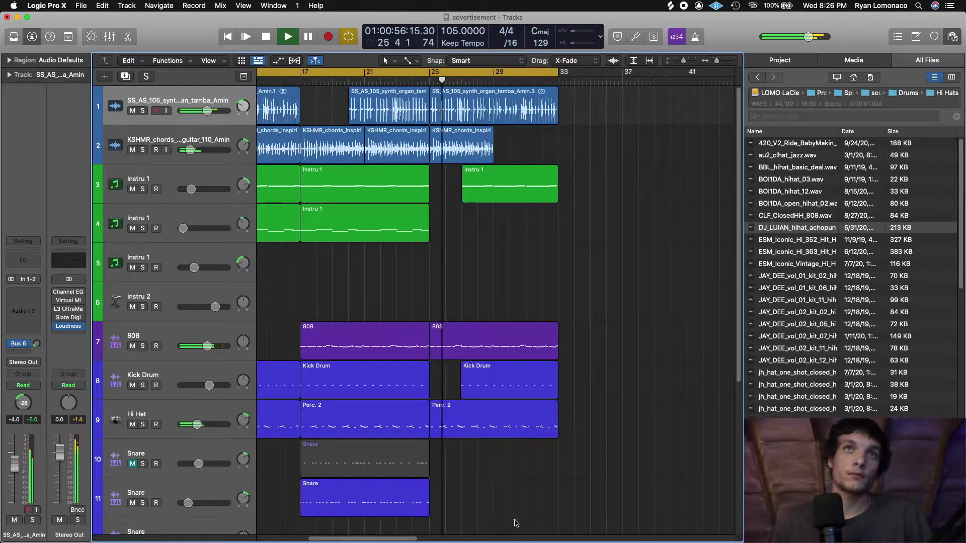
left_click_drag(390, 537, 395, 518)
scroll(469, 459, "down", 1)
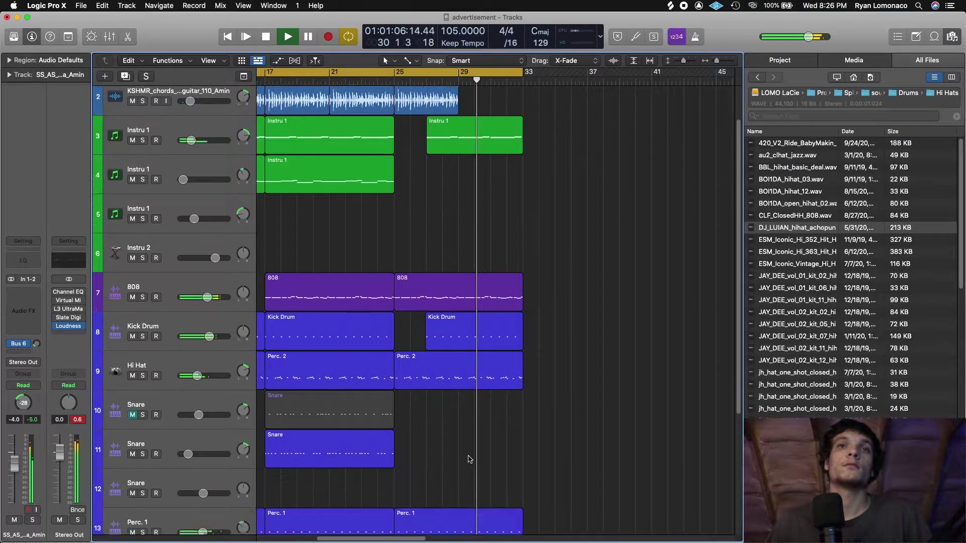
scroll(421, 478, "down", 5)
scroll(418, 478, "up", 1)
scroll(402, 477, "down", 1)
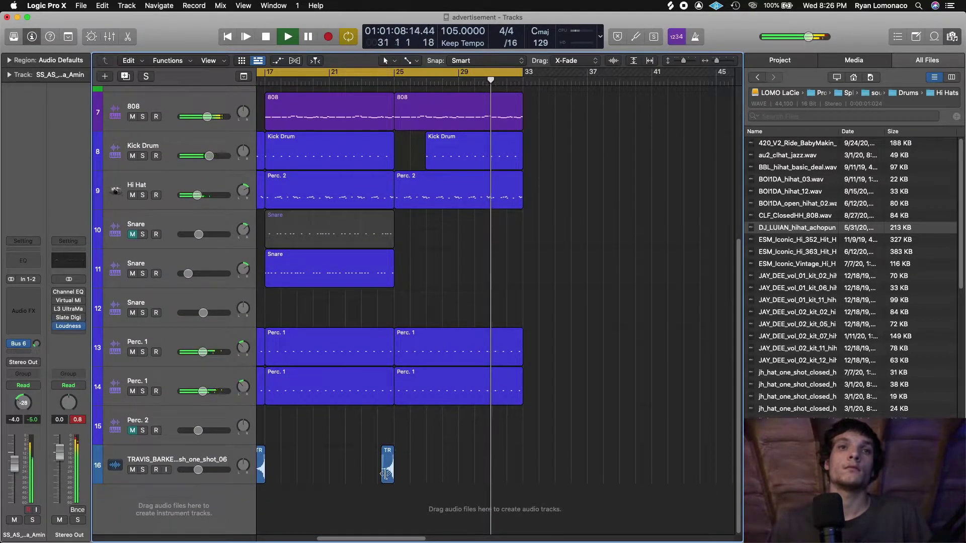
left_click_drag(374, 529, 316, 528)
scroll(432, 409, "up", 6)
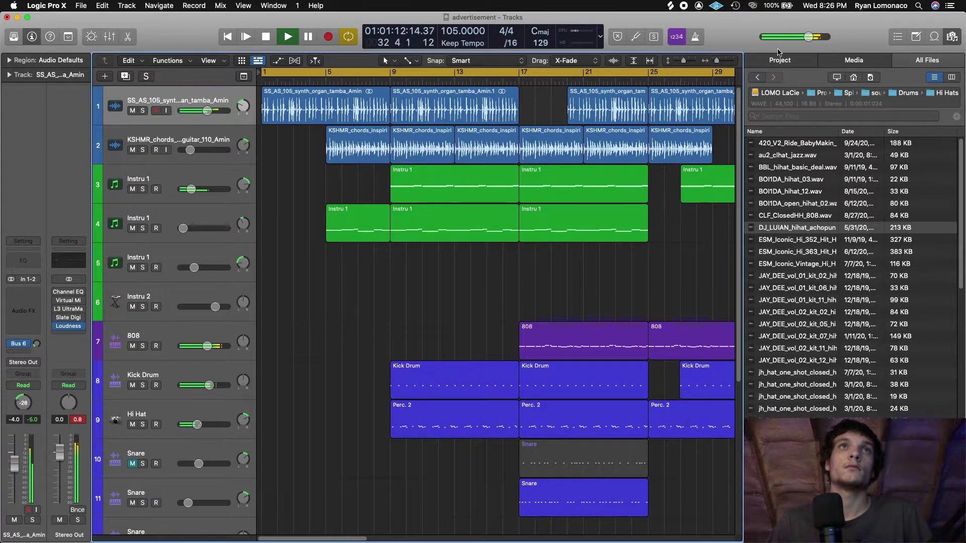
left_click_drag(717, 62, 713, 62)
key("space")
scroll(318, 352, "down", 4)
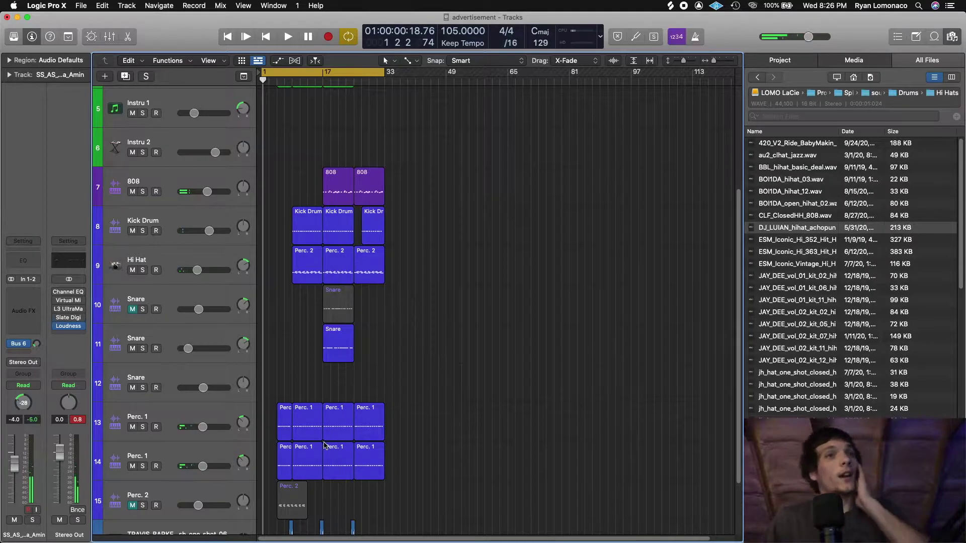
Reorder the two Snare tracks so the -24.0 dB track sits above the muted one
left_click(337, 344)
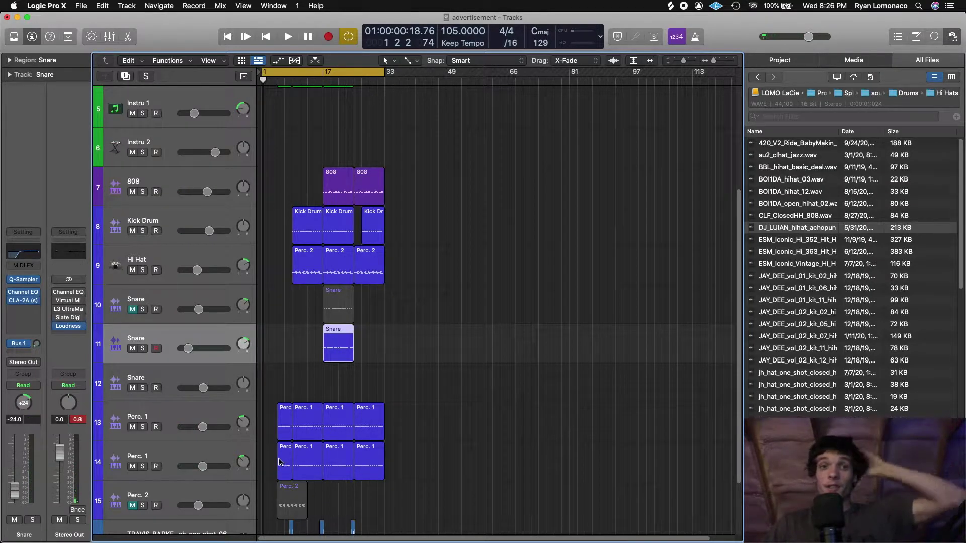
left_click(493, 390)
scroll(491, 428, "up", 4)
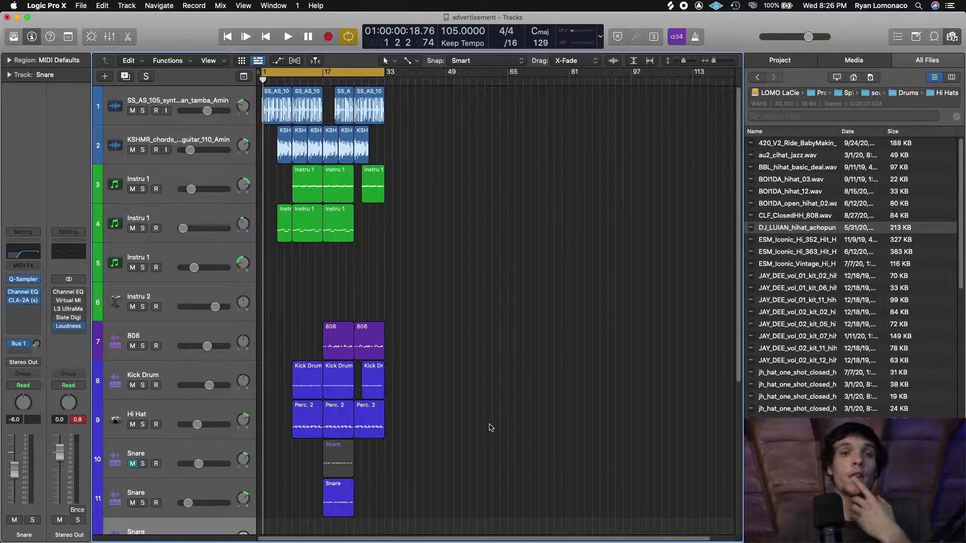
scroll(491, 428, "down", 5)
scroll(398, 438, "up", 2)
left_click(337, 347)
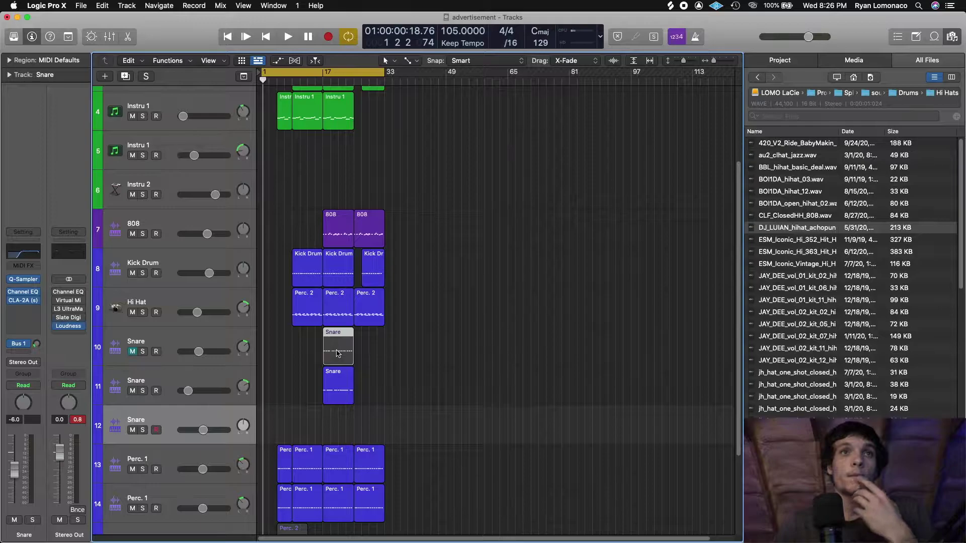
mouse_move(170, 345)
left_mouse_down()
mouse_move(166, 404)
mouse_move(198, 346)
mouse_move(179, 335)
left_mouse_up()
Rename Snare track 10 to Hi Hat and unmute the Snare track below it
double_click(138, 342)
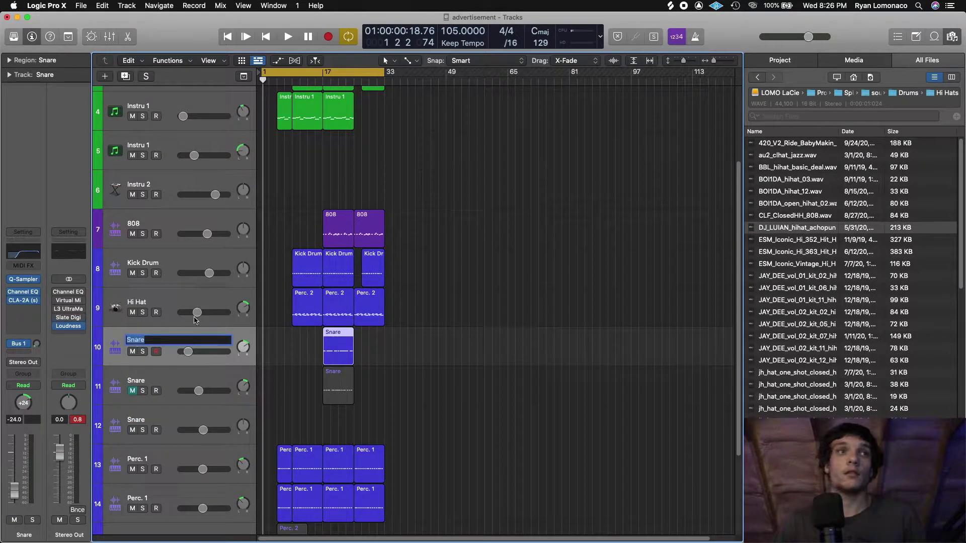
key("Return")
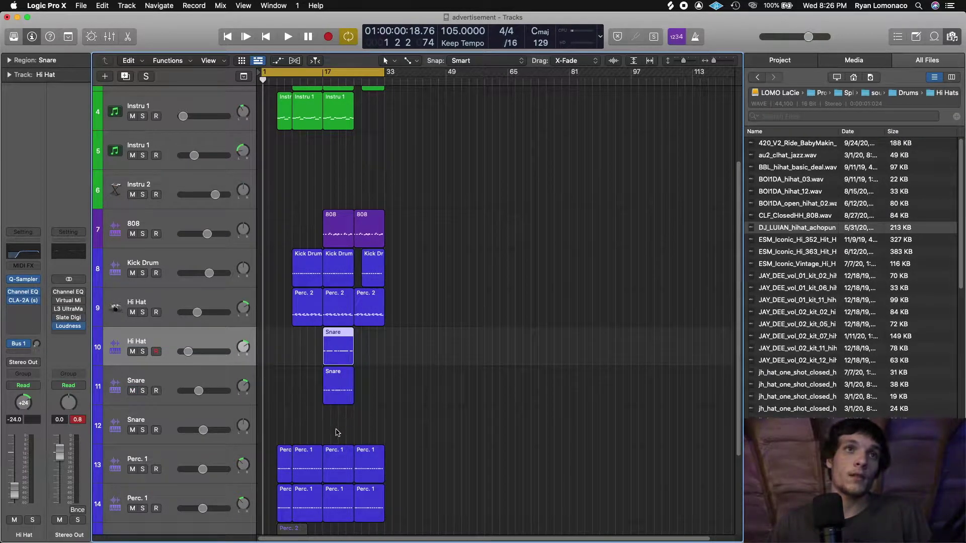
Copy the Snare region on track 11 from bar 17 to bar 25
scroll(337, 433, "down", 2)
left_click(343, 353)
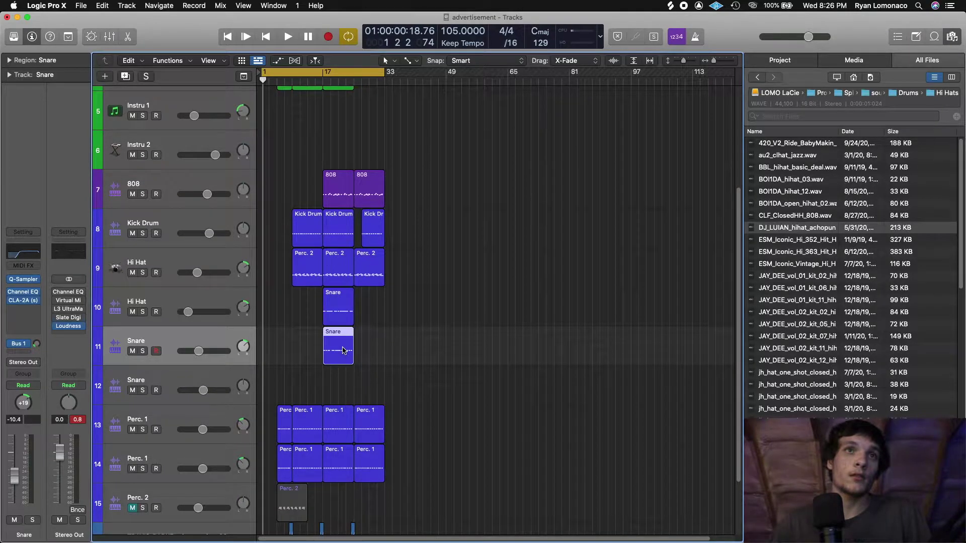
left_click_drag(341, 350, 373, 350)
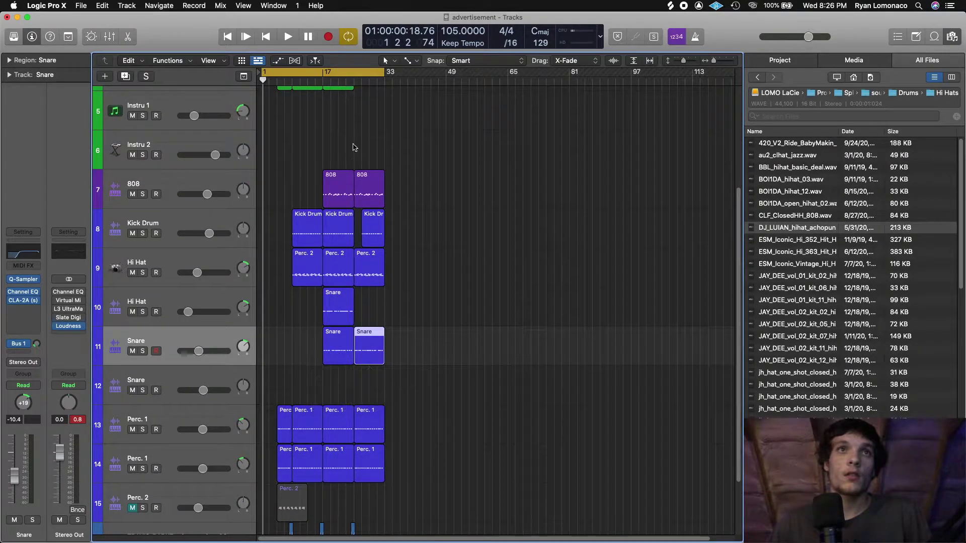
Shorten the cycle range to bars 17 to 33 and listen to the section with the copied Snare region
double_click(321, 82)
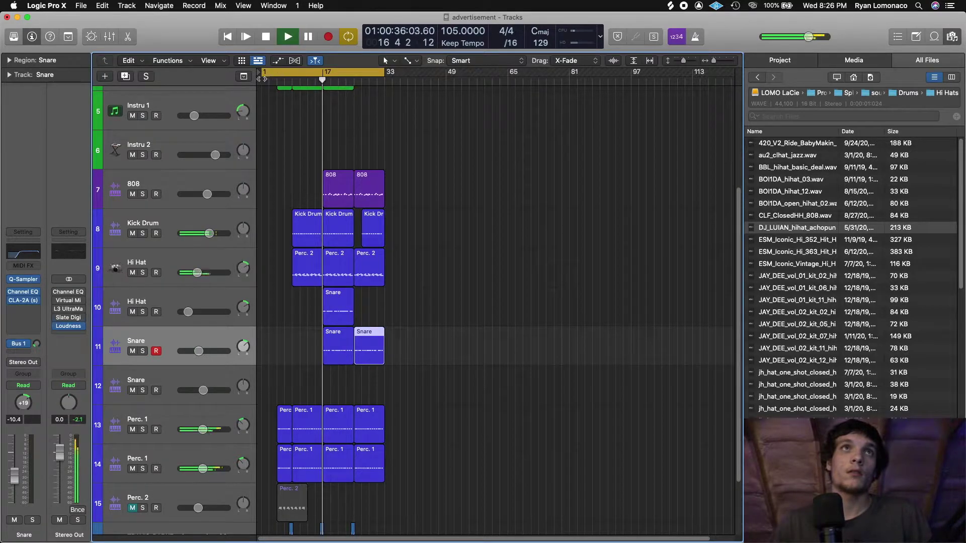
left_click_drag(265, 73, 323, 73)
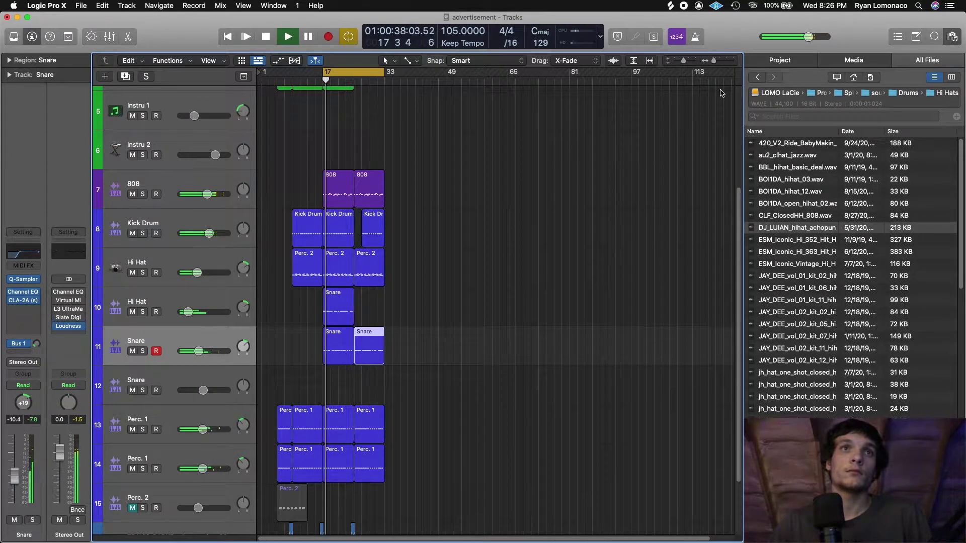
left_click_drag(714, 62, 717, 62)
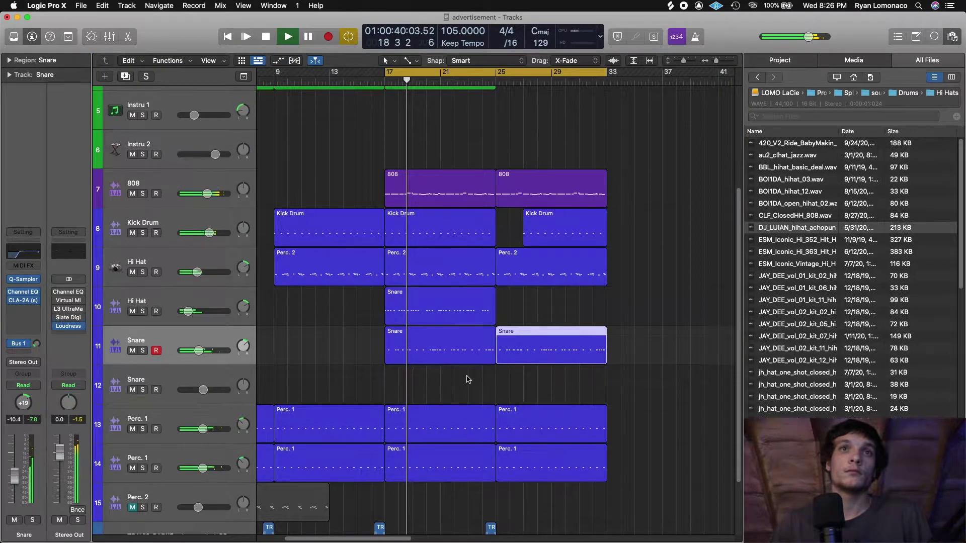
scroll(478, 347, "down", 2)
left_click(634, 231)
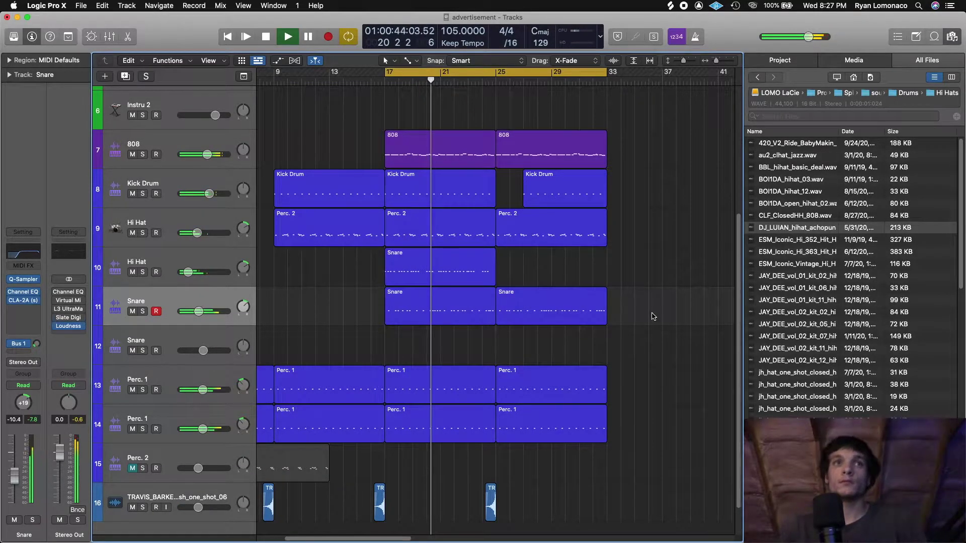
scroll(649, 312, "down", 2)
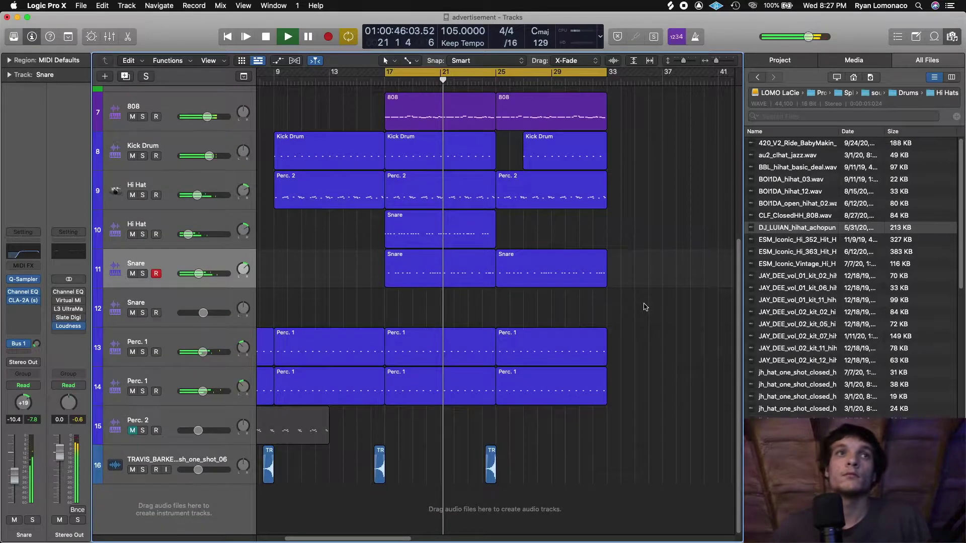
scroll(645, 307, "up", 2)
key("space")
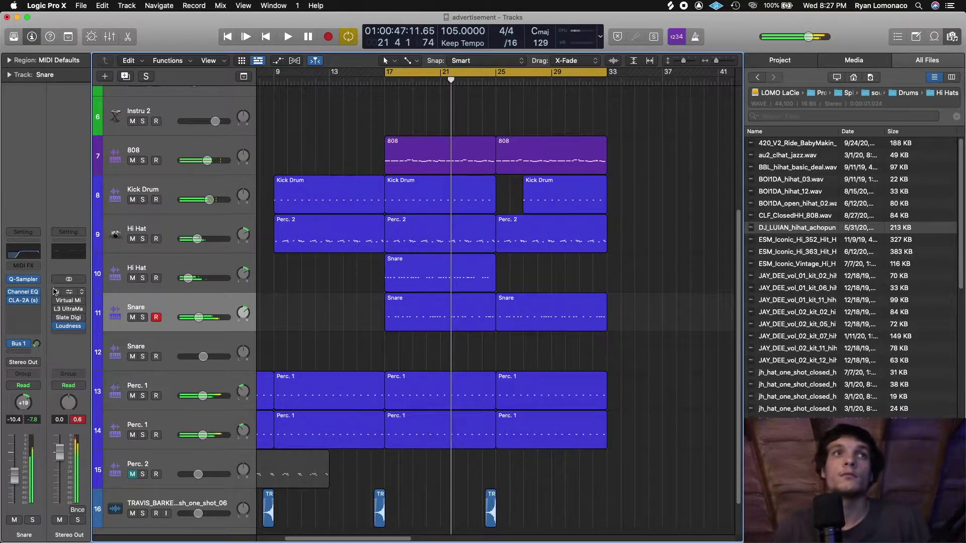
Open the Quick Sampler of Snare track 11 beside the file browser and preview the ESM_Iconic_Hi_352 hi-hat sample
left_click(27, 279)
left_click_drag(751, 62, 628, 90)
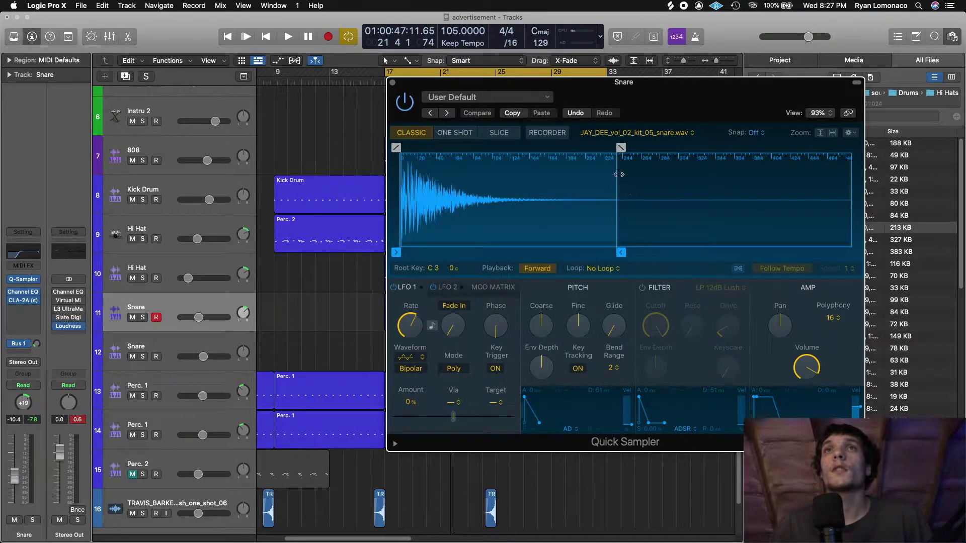
left_click_drag(782, 89, 646, 65)
left_click(818, 245)
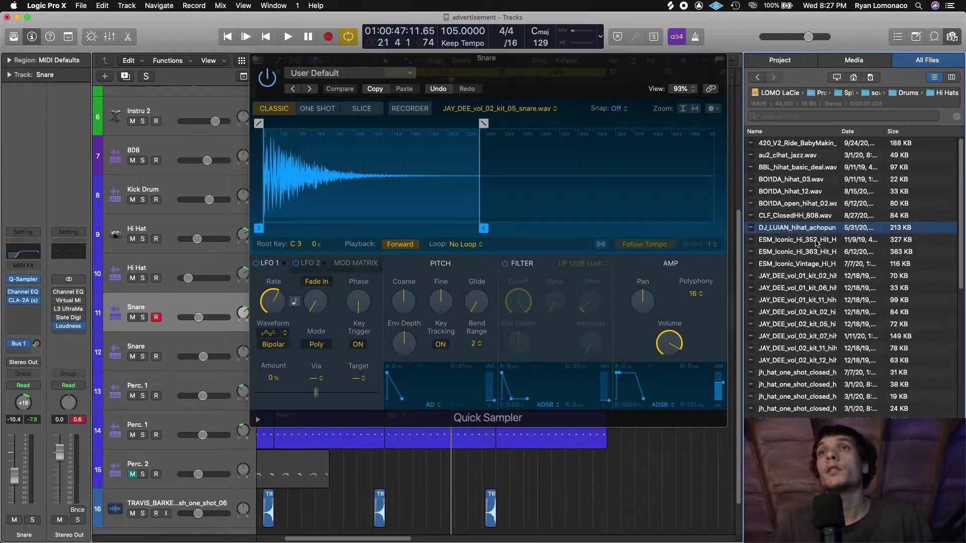
left_click(820, 247)
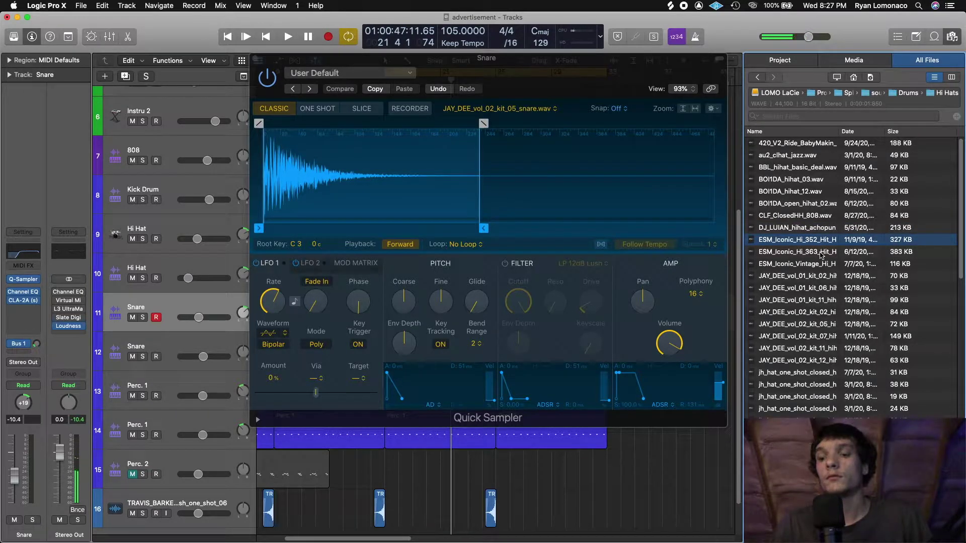
Switch the file browser to the Drums Snare folder and preview snare samples, including JAY_DEE_vol_01_kit_08_snare_01.wav
left_click(897, 94)
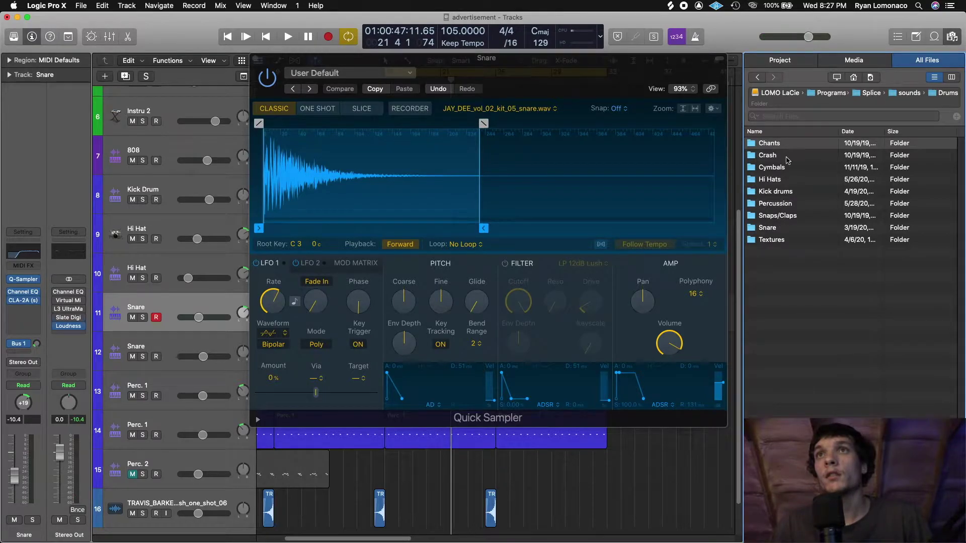
double_click(778, 227)
left_click(798, 228)
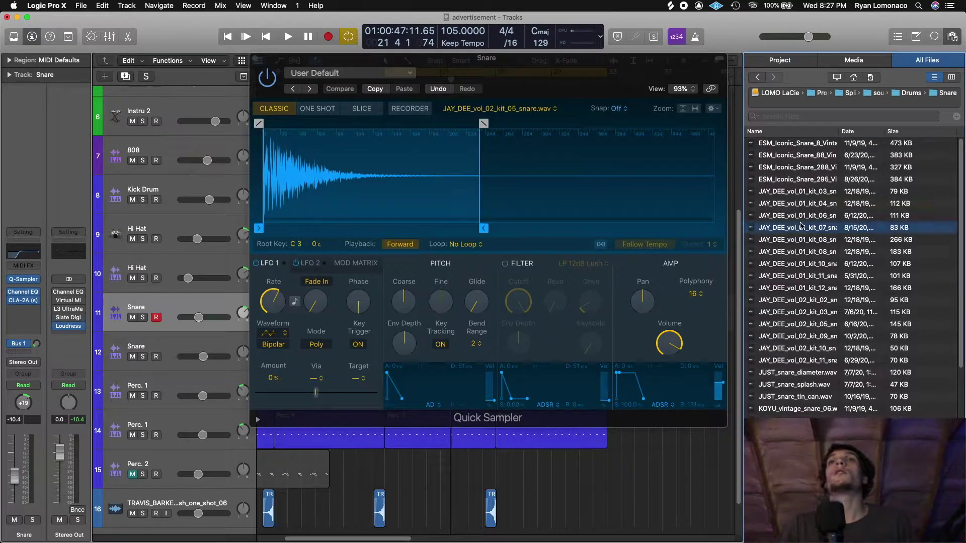
left_click(802, 244)
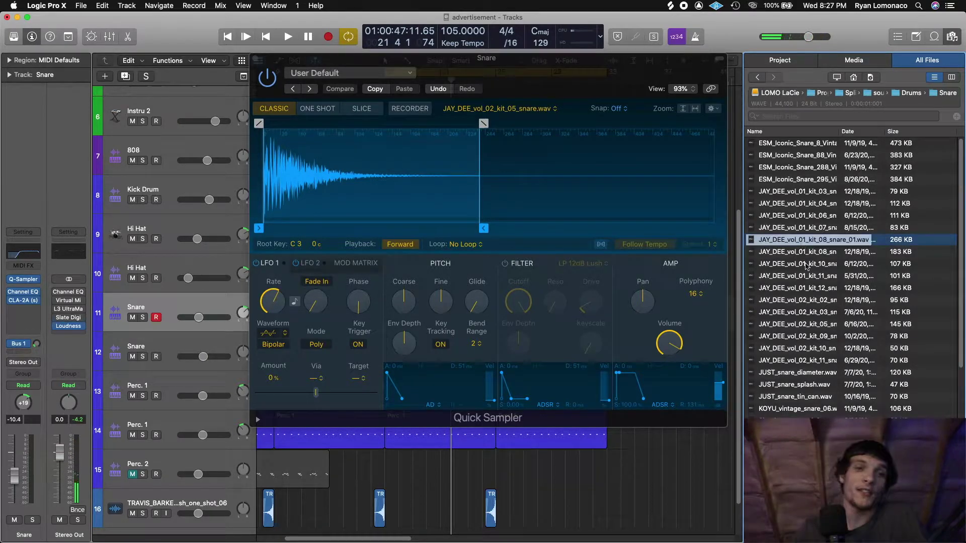
scroll(805, 408, "down", 7)
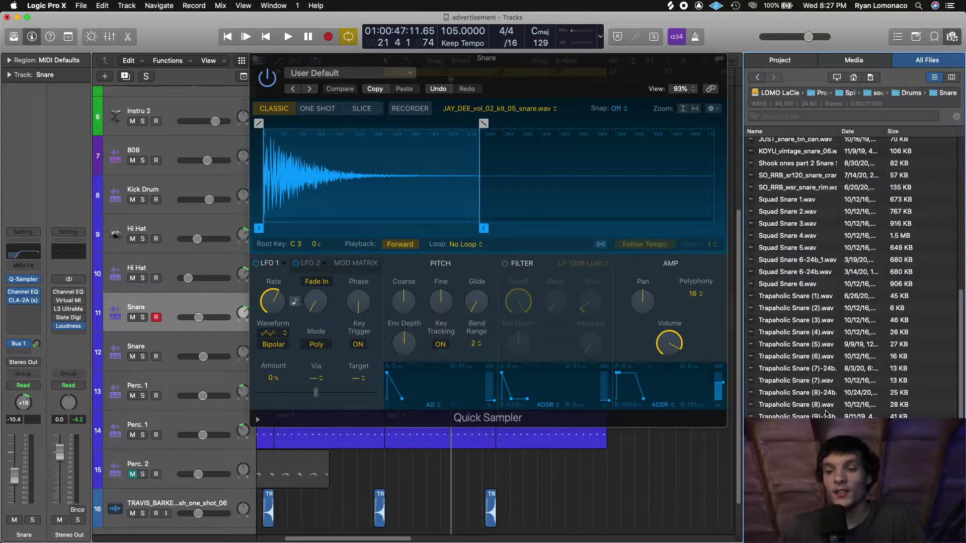
left_click(804, 441)
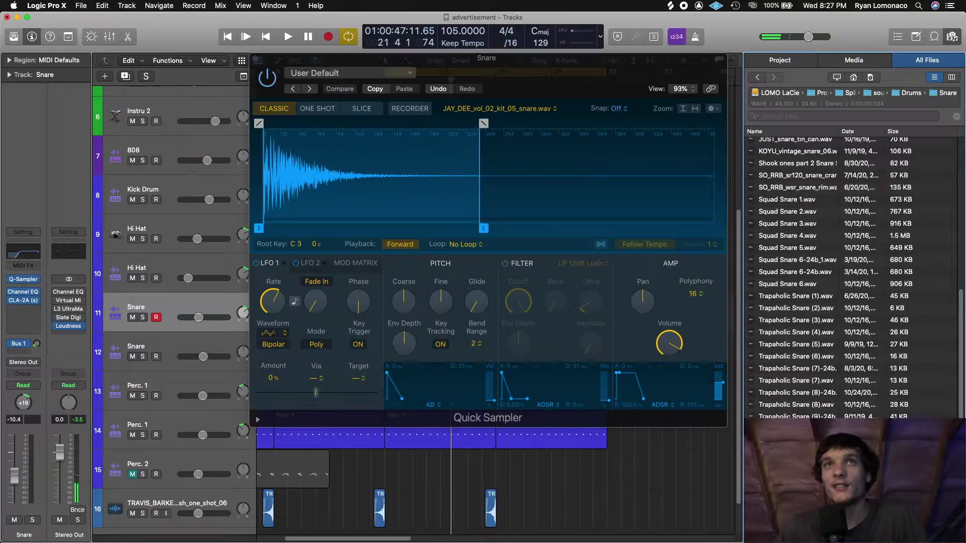
scroll(832, 373, "up", 4)
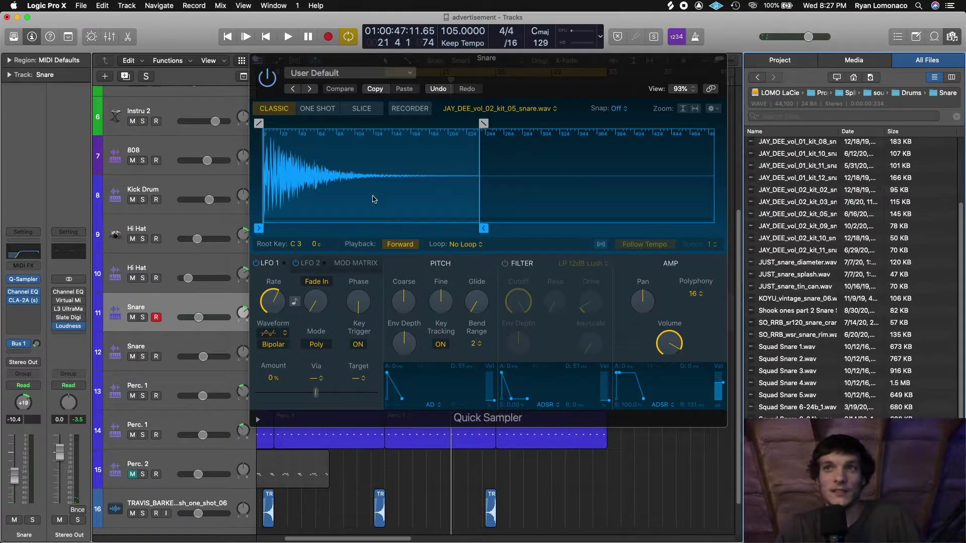
Solo Snare track 11, listen to its current sample from bar 17, and unsolo it
left_click(142, 317)
key("space")
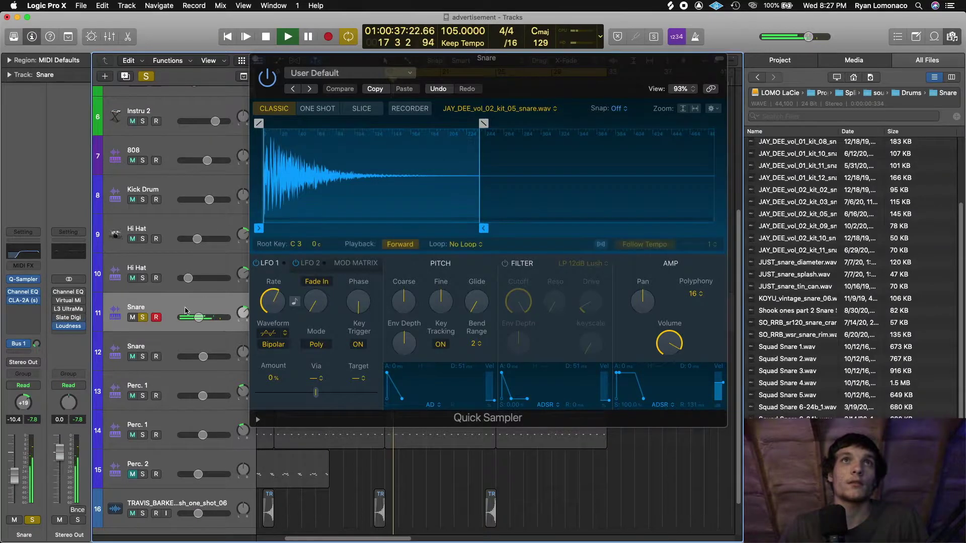
key("space")
left_click(143, 318)
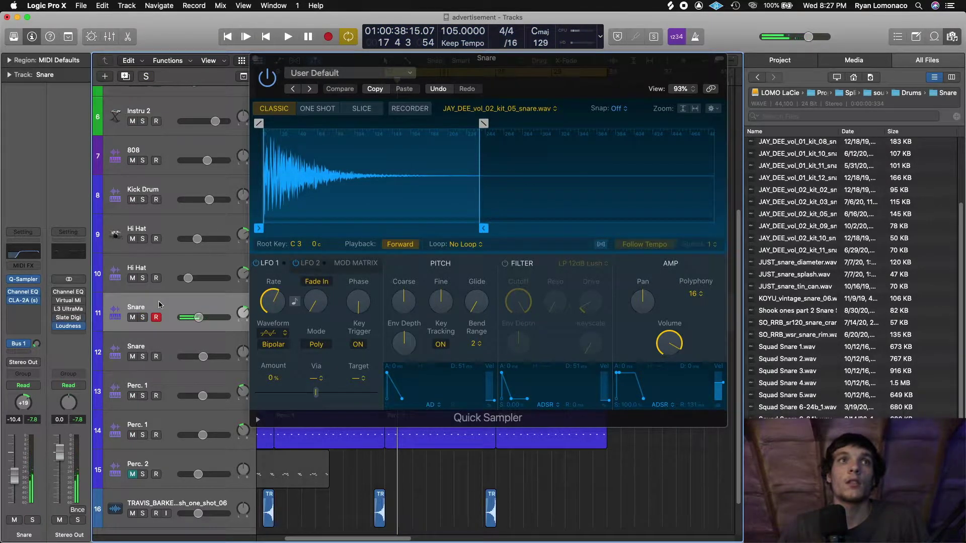
Audition the SO_RRB snare samples and try SO_RRB_sr120_snare_cranked.wav in Snare track 11's Quick Sampler while listening to the section
left_click(808, 335)
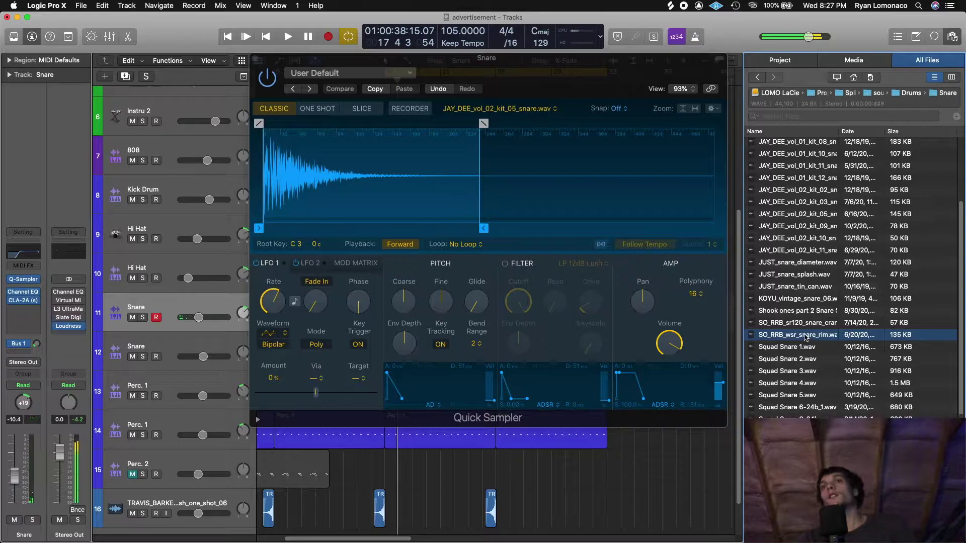
left_click(814, 324)
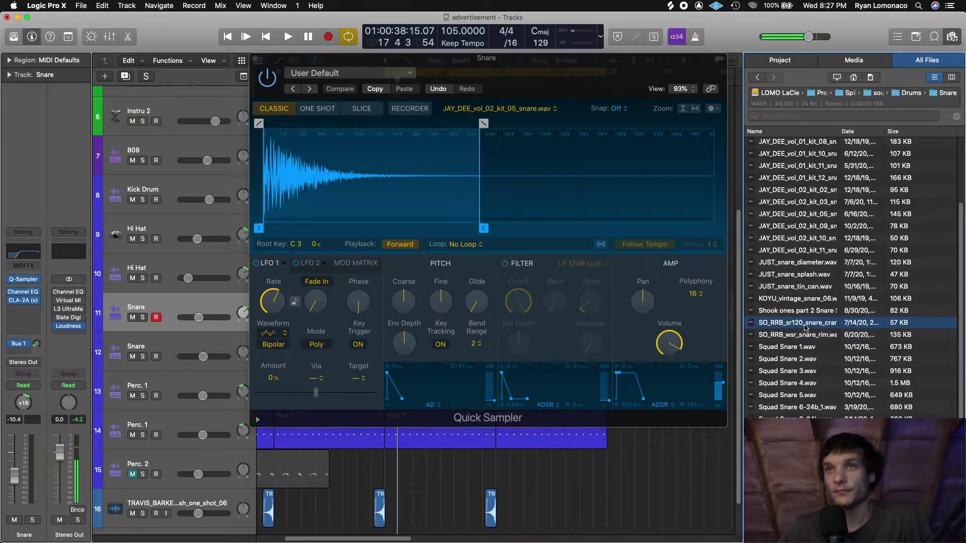
left_click_drag(805, 326, 649, 151)
key("space")
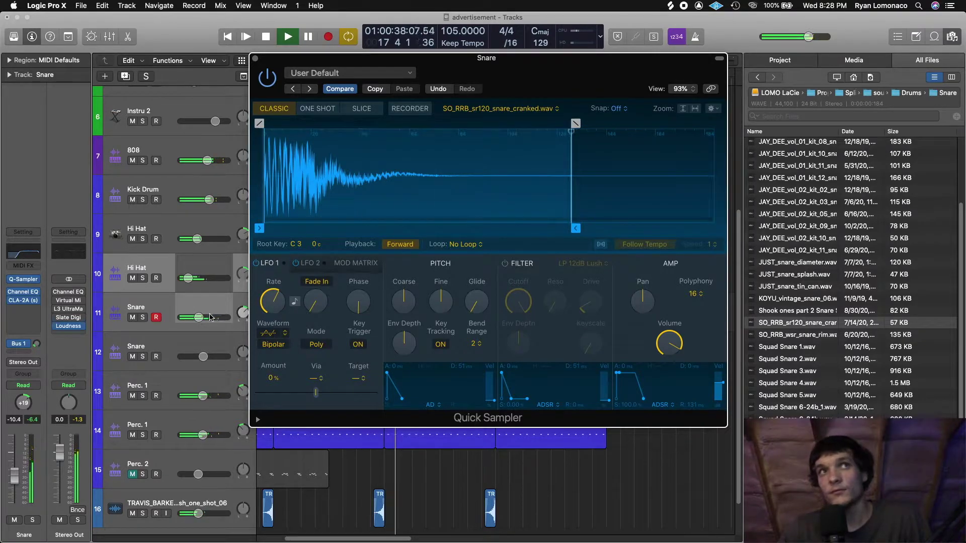
left_click(155, 310)
left_click(166, 270)
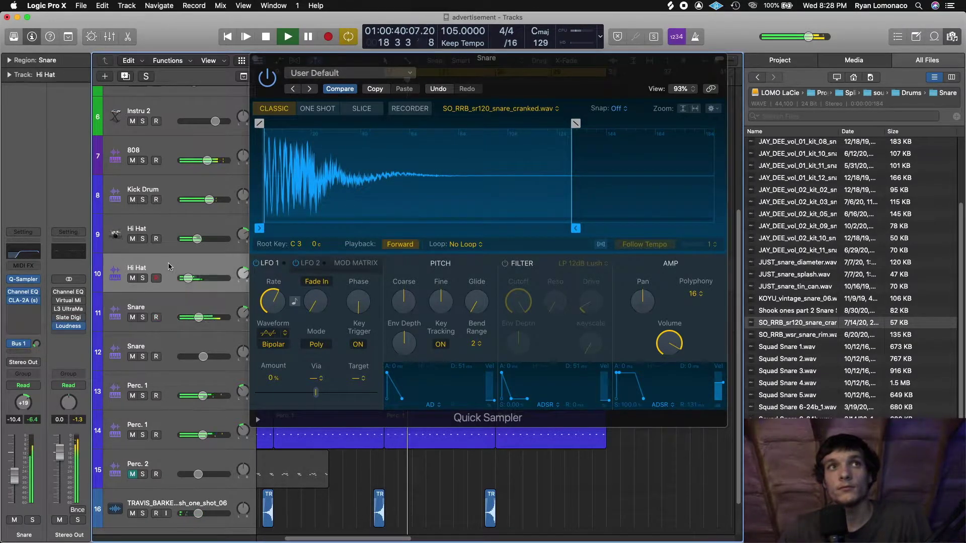
left_click(166, 308)
key("space")
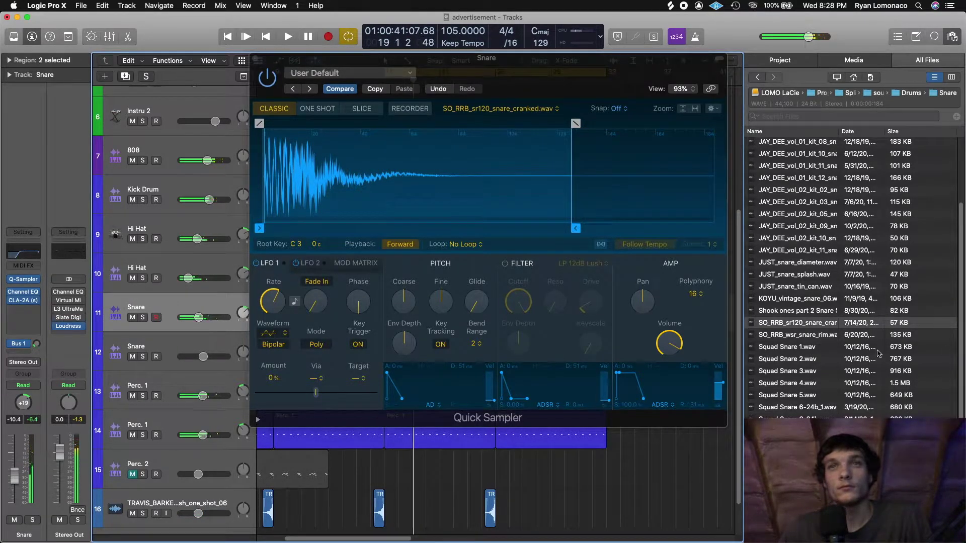
Load the Shook ones part 2 snare sample into Snare track 11's Quick Sampler and listen to it in the beat
left_click(818, 309)
left_click_drag(825, 313, 629, 184)
key("space")
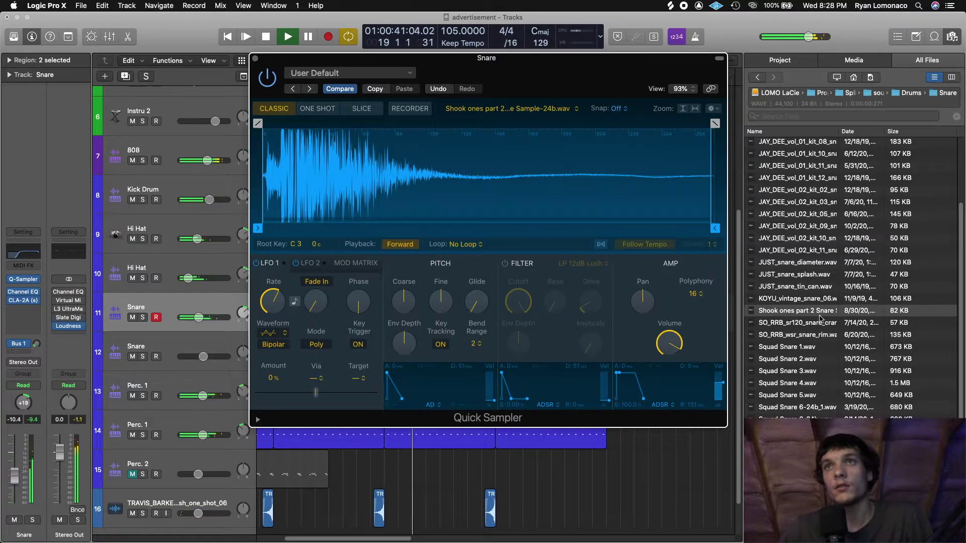
key("space")
key("super+w")
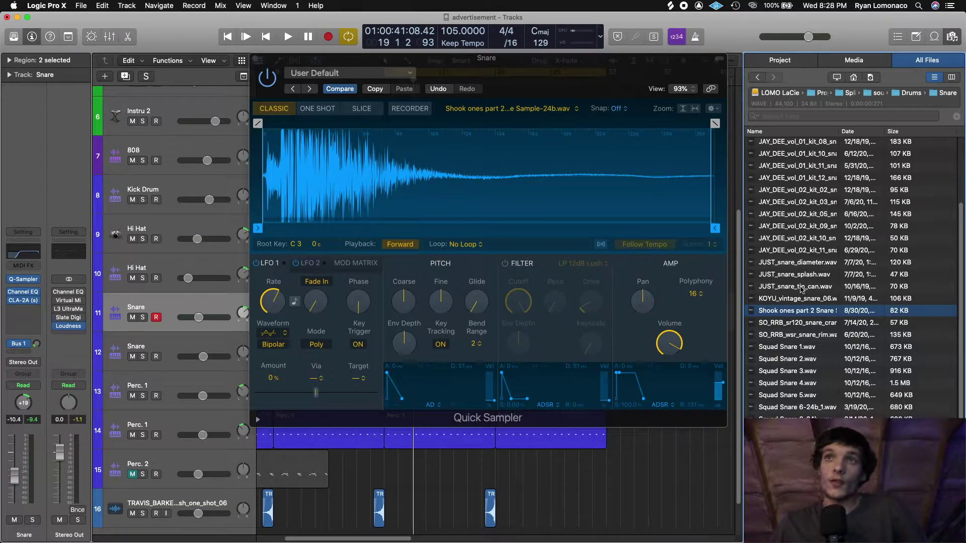
Open the Quick Sampler of Snare track 12 and load SO_RRB_wsr_snare_rim.wav into it
left_click_drag(524, 78, 774, 100)
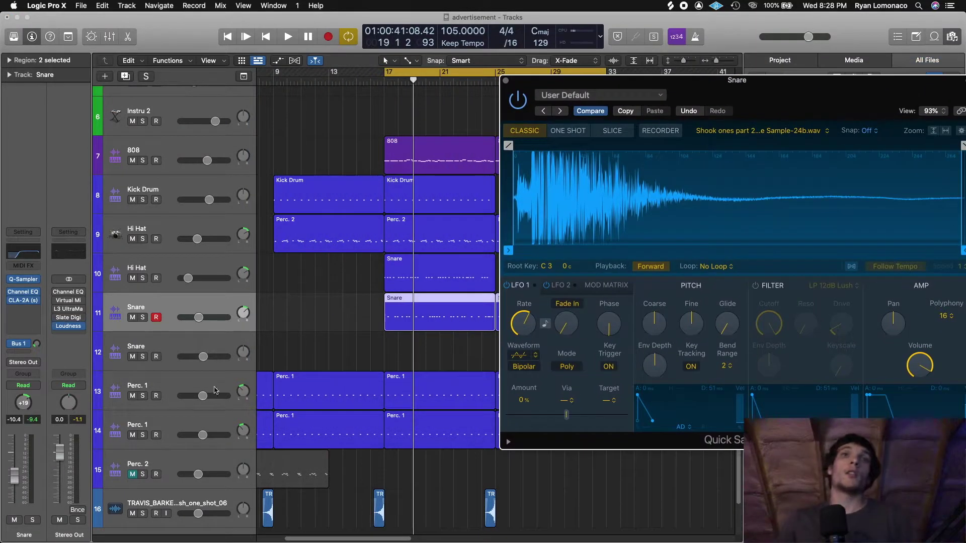
left_click(168, 343)
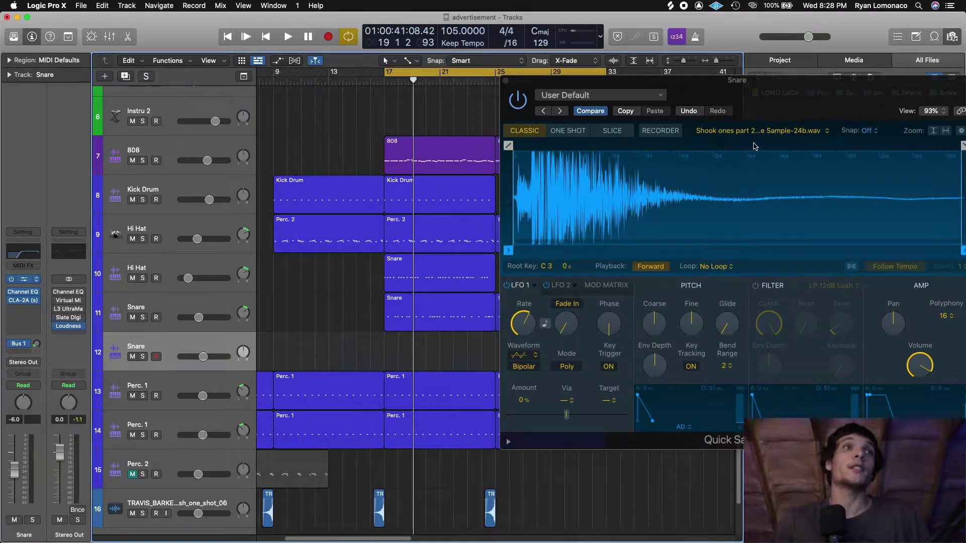
left_click_drag(656, 162, 468, 133)
left_click_drag(839, 112, 458, 74)
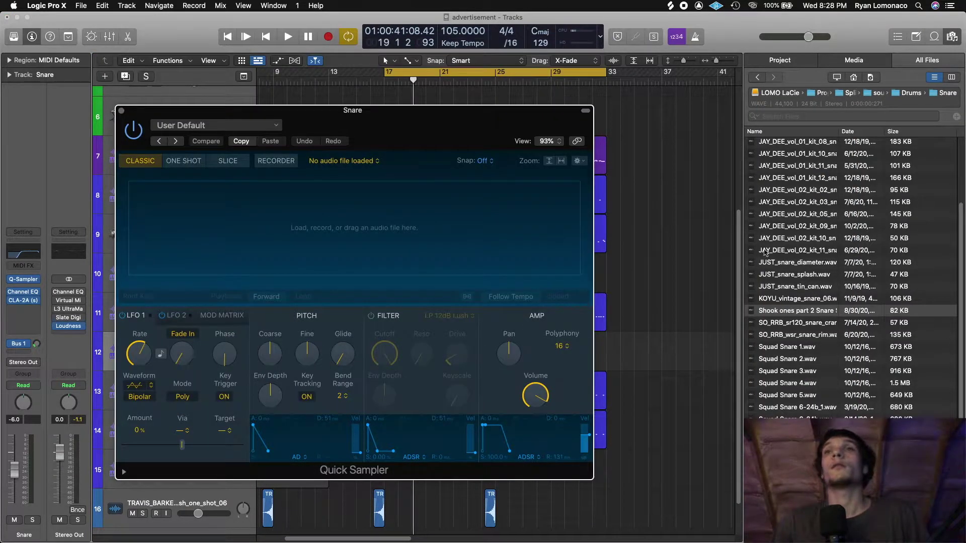
left_click_drag(825, 336, 484, 239)
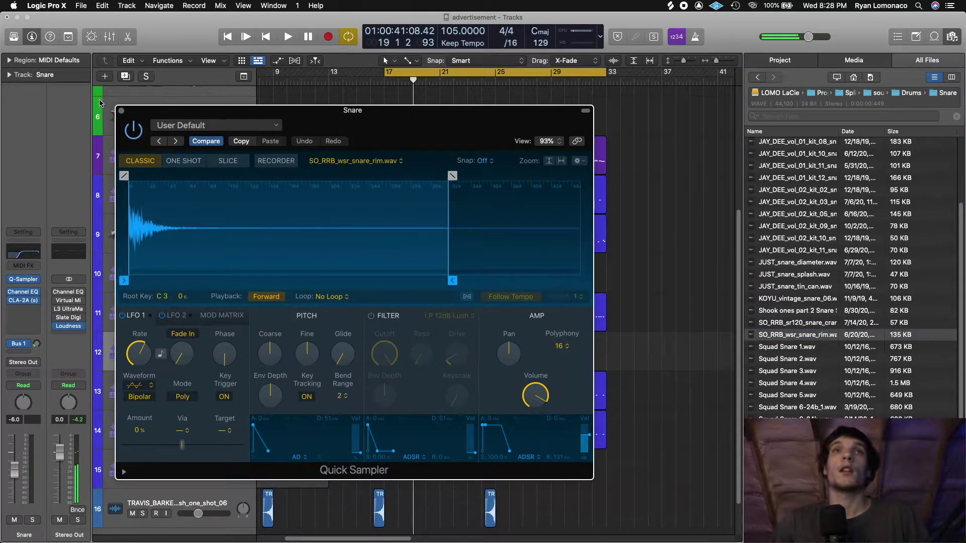
left_click(121, 111)
Copy the bar 17 Snare region from track 11 to track 12 and show its notes in the Piano Roll
left_click(489, 308)
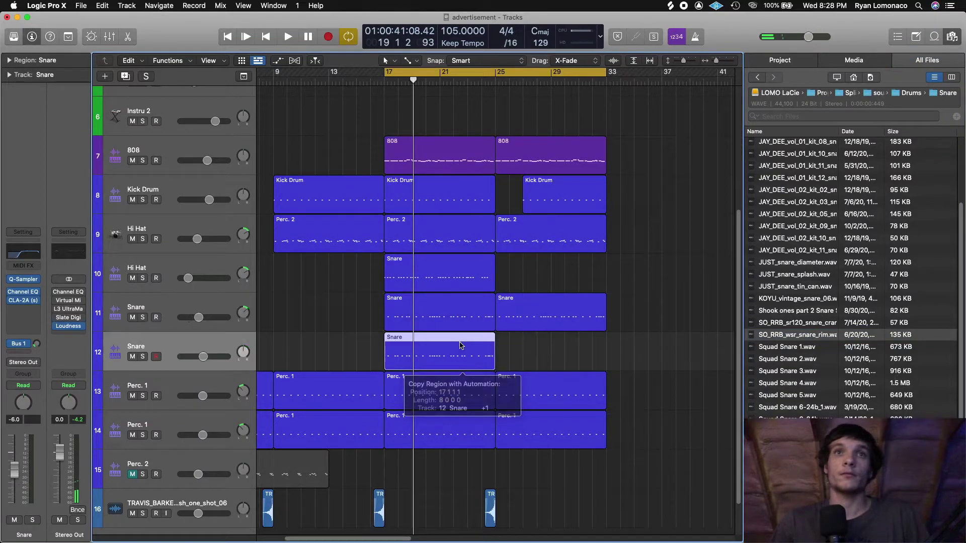
key("p")
left_click(285, 437)
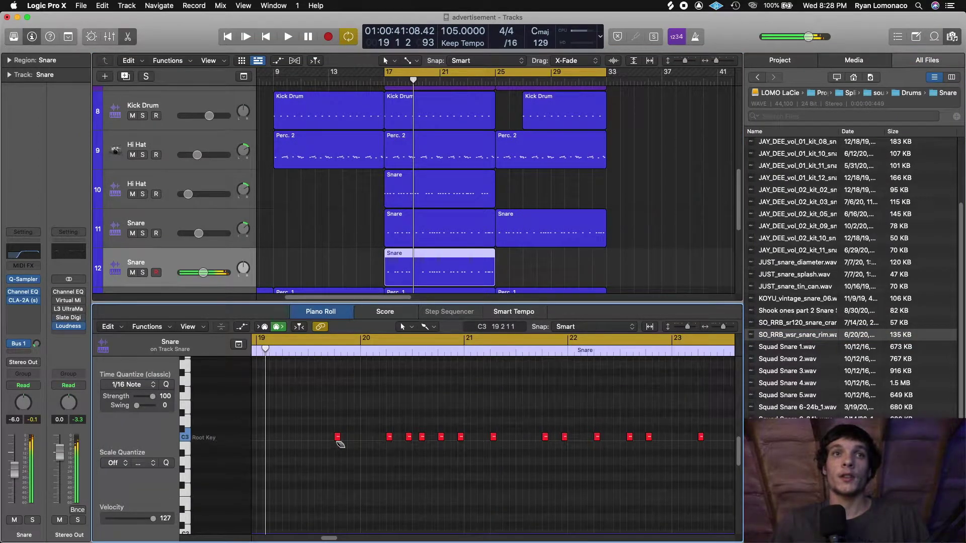
key("super+z")
key("super+z")
key("super+z")
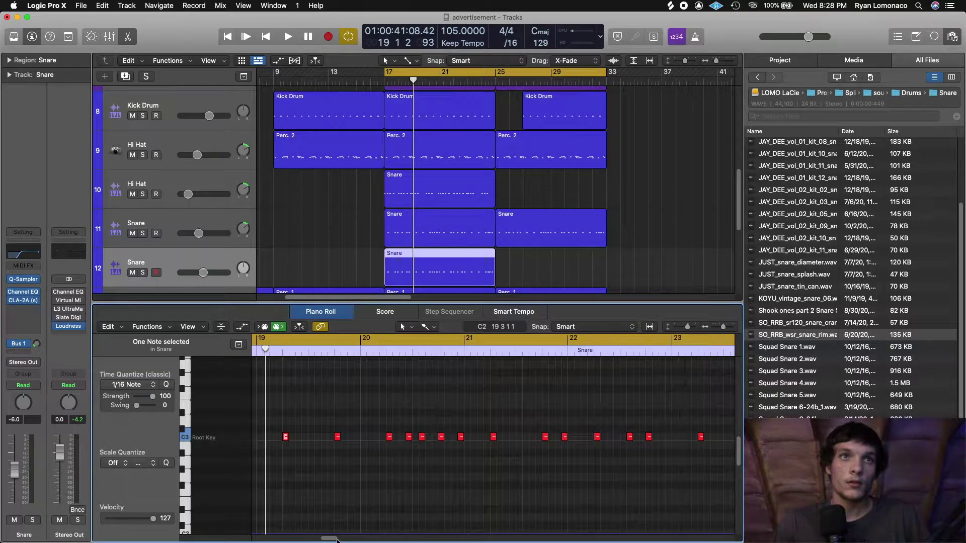
Thin out the Snare region on track 12 by deleting several C3 notes between bars 17 and 21
scroll(333, 463, "left", 5)
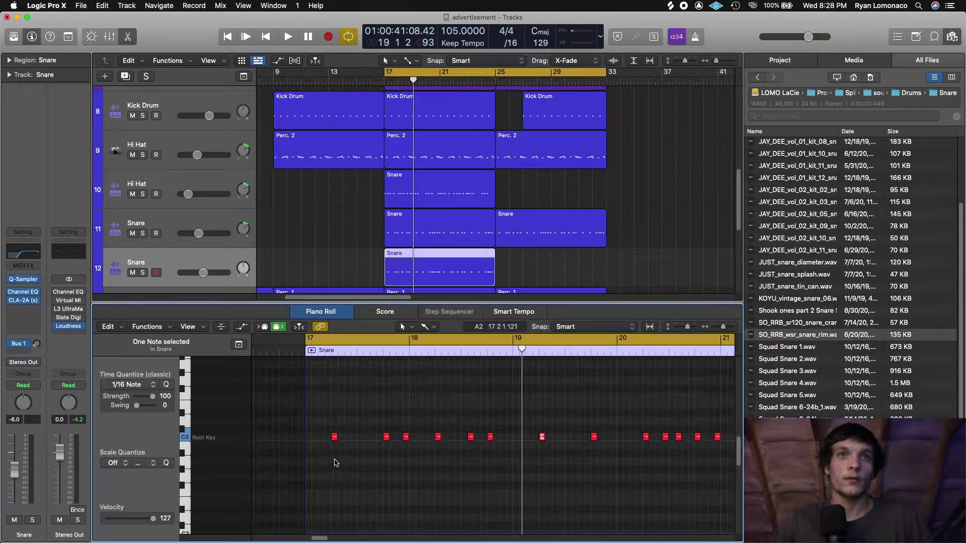
left_click(333, 437)
left_click(386, 437)
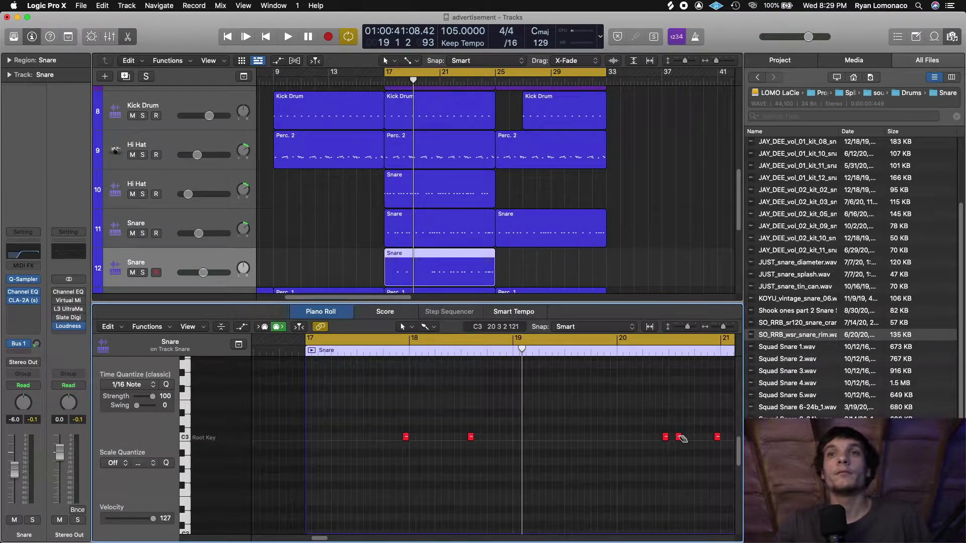
Lower Snare track 12's volume to -12.2 dB during playback and add a C3 note on the last beat of bar 18
key("space")
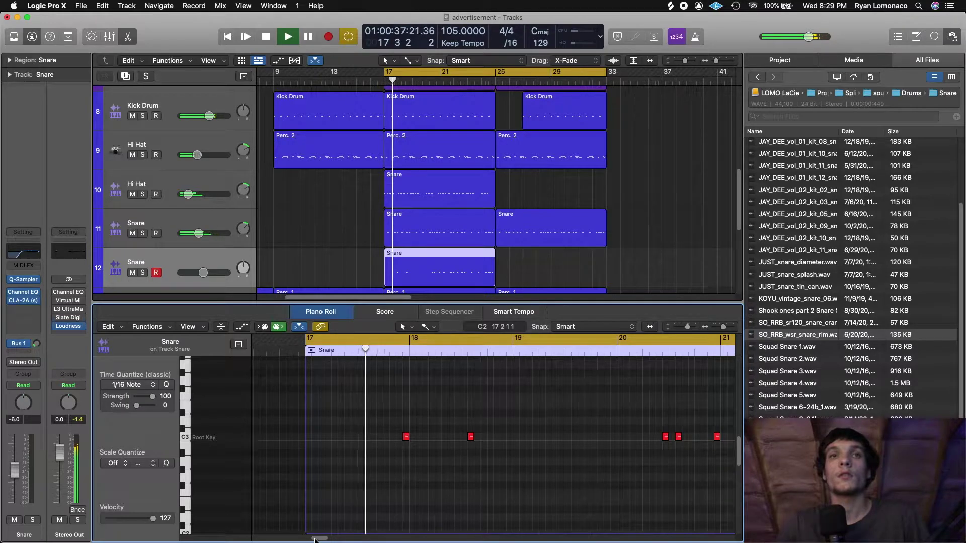
left_click_drag(318, 539, 322, 540)
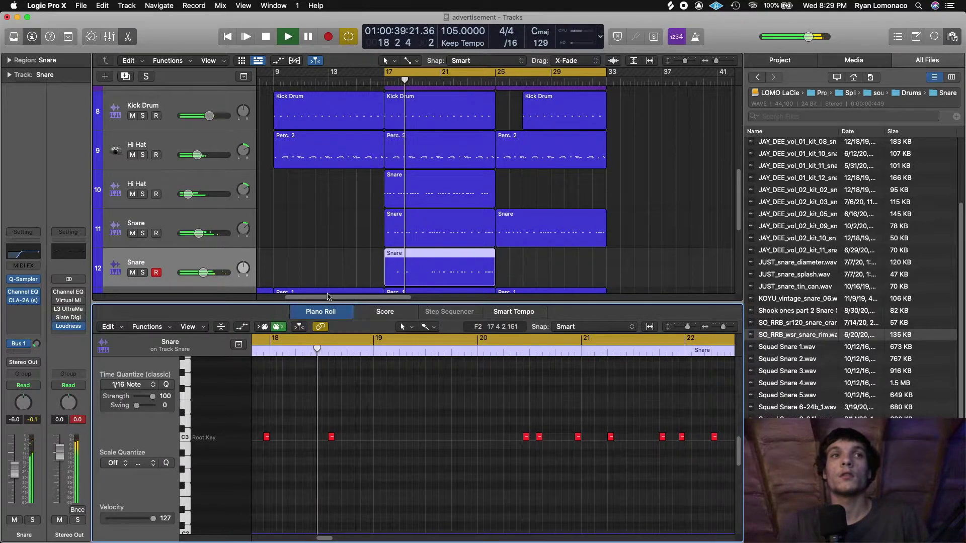
left_click_drag(203, 273, 196, 273)
left_click(352, 438, "super")
key("space")
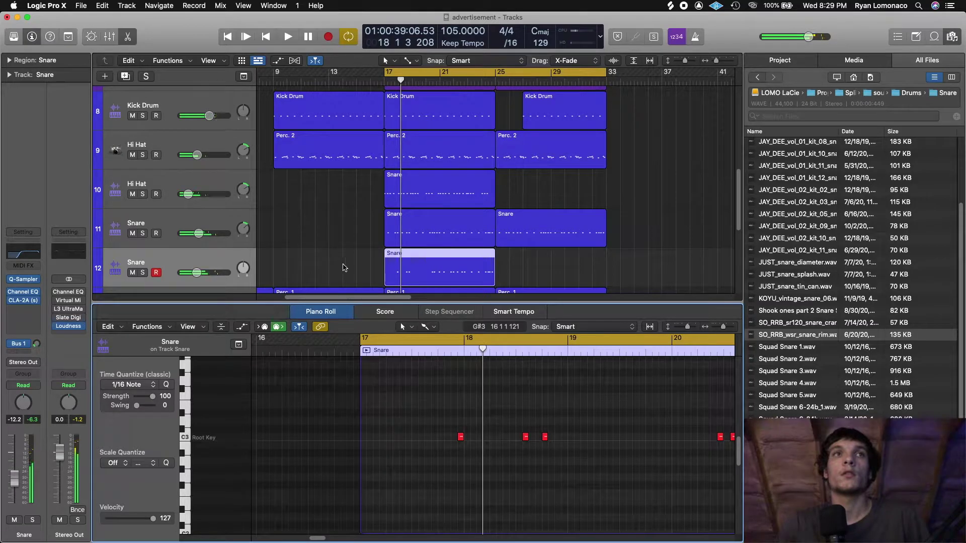
Delete the C3 notes just before bar 18 and midway through bar 18 from track 11's first Snare region, and play it back
left_click(410, 228)
left_click(310, 477)
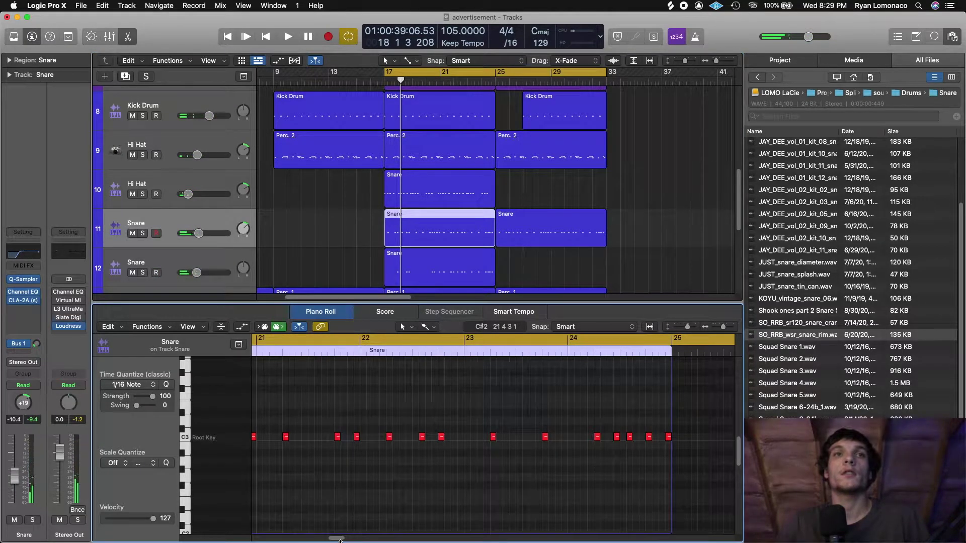
scroll(426, 461, "left", 5)
left_click(415, 436, "super")
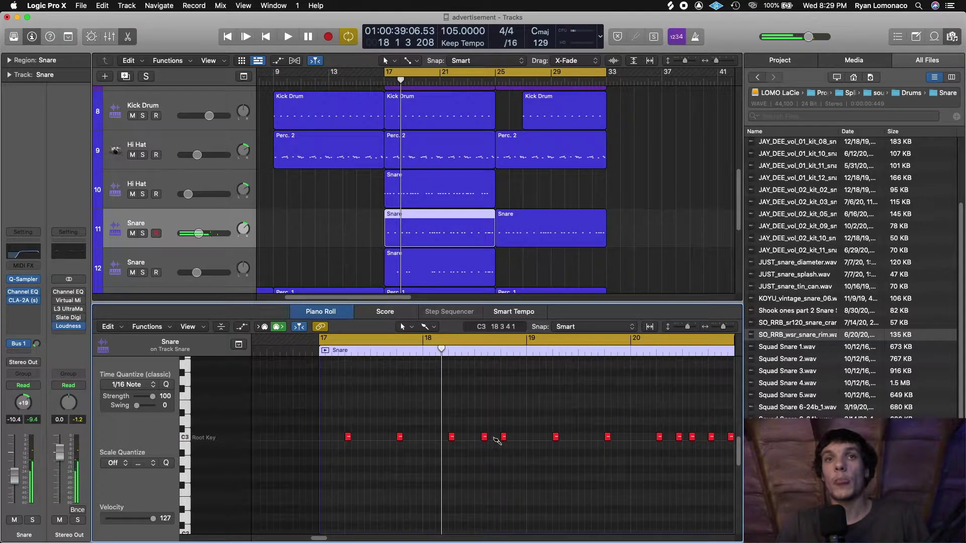
key("space")
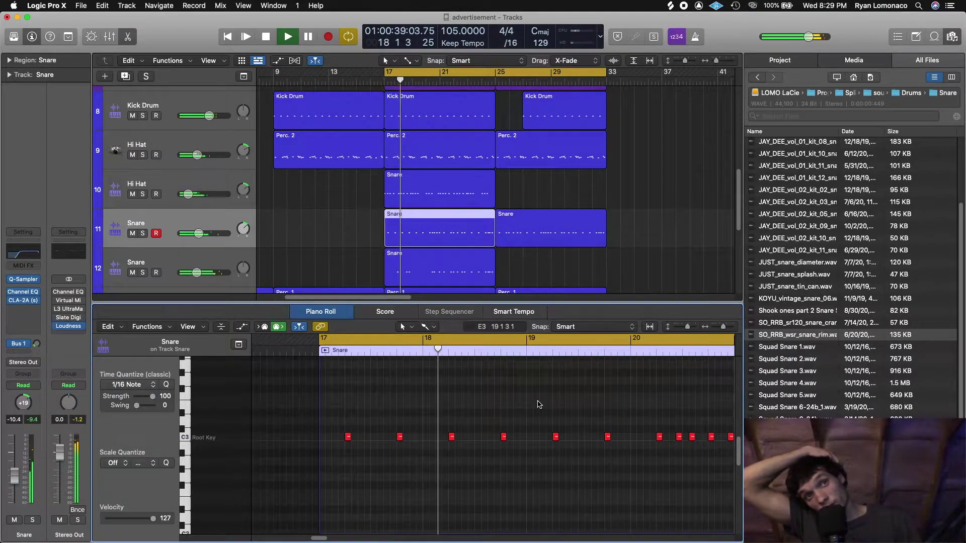
Delete the Perc. 1 region on track 14 between bars 17 and 25 and listen to the section without it
scroll(409, 283, "down", 5)
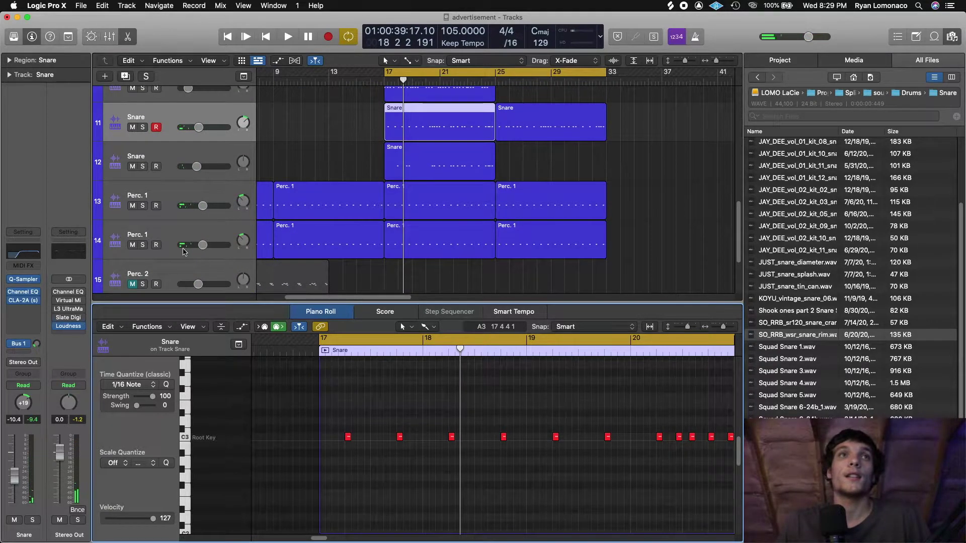
left_click(453, 250)
key("Delete")
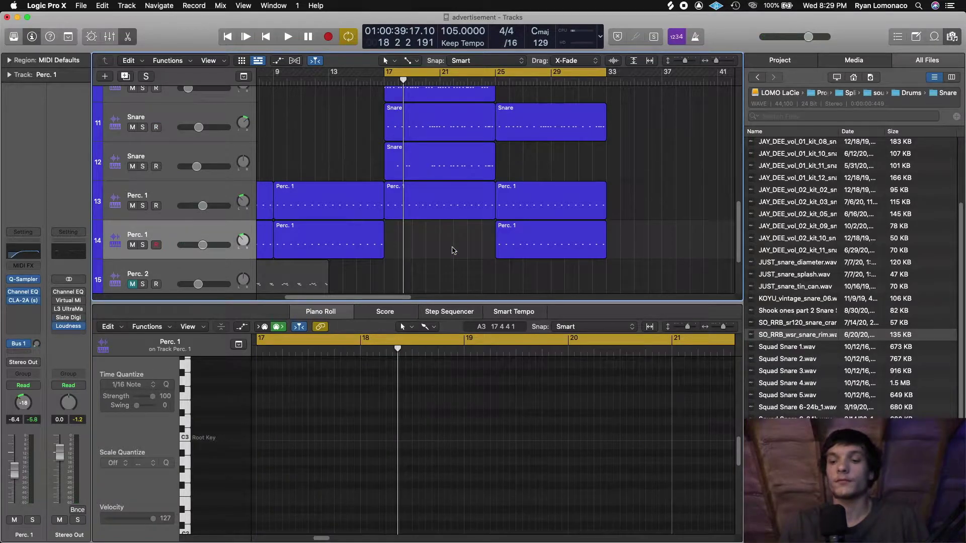
key("space")
scroll(453, 251, "up", 3)
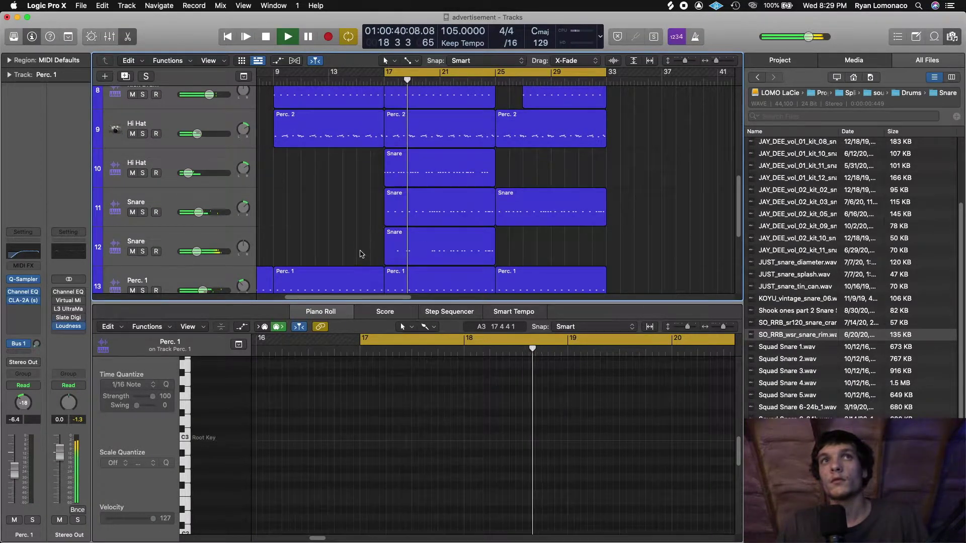
key("space")
Add a C3 note at 18 4 4 1 in the Snare region on track 12
left_click(428, 252)
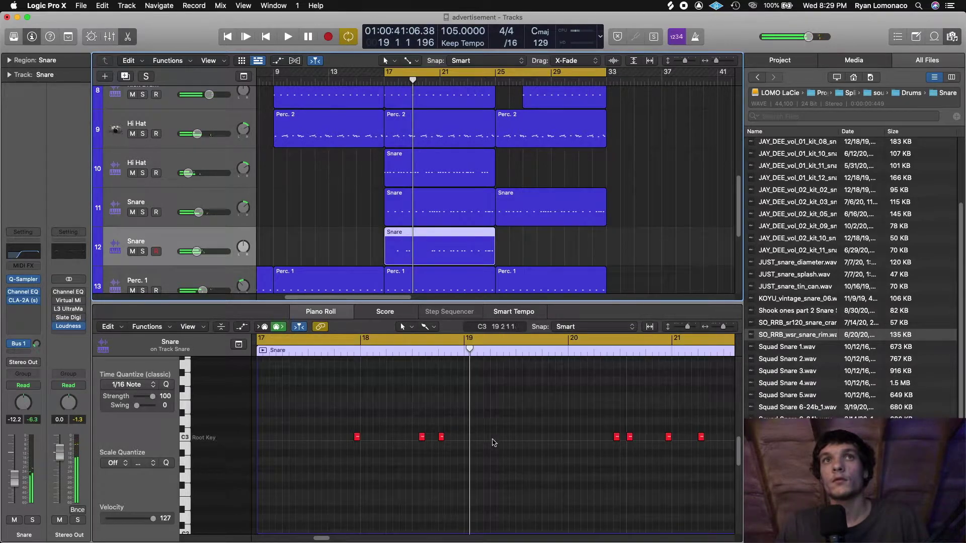
left_click(458, 437)
left_click(454, 437, "super")
left_click(462, 438, "super")
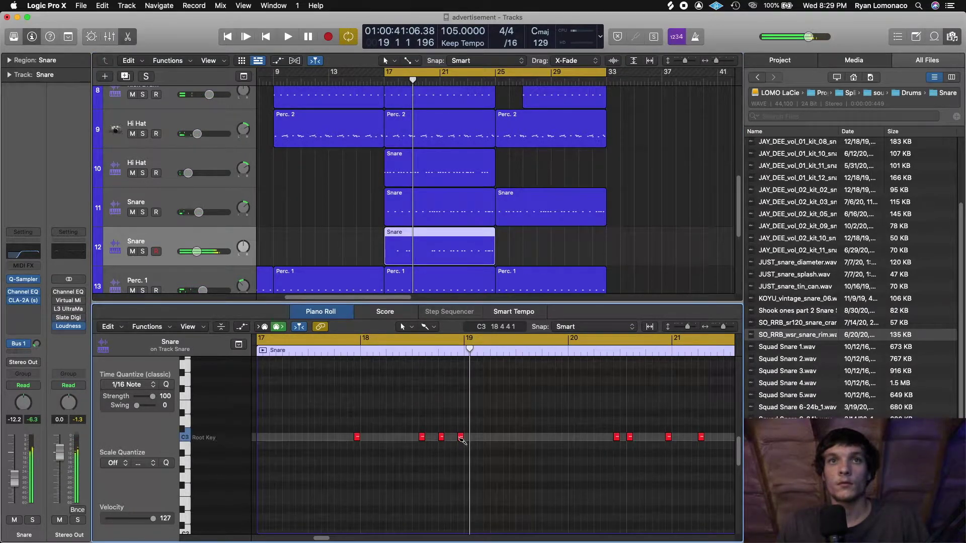
Delete the C3 notes late on beat 2 of bar 20 and just before bar 21 from track 11's first Snare region
key("space")
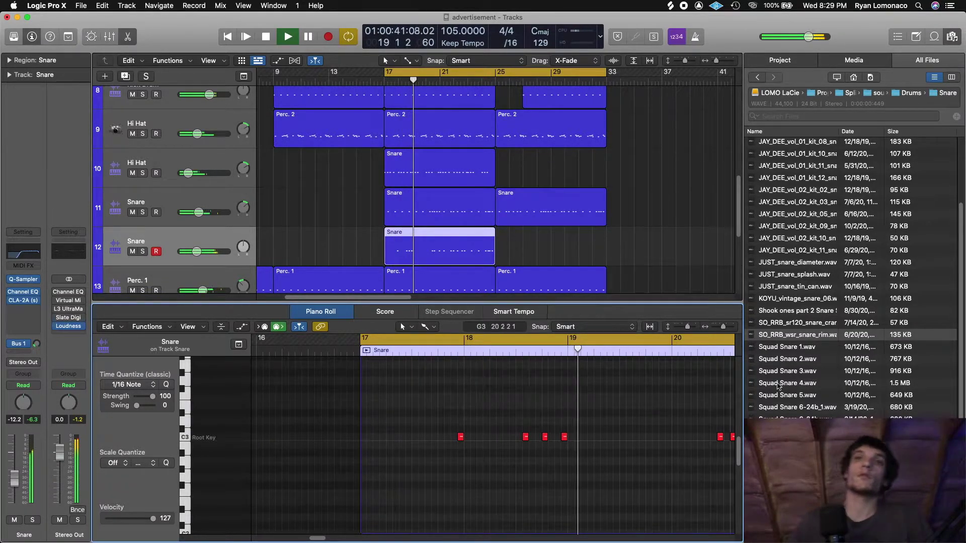
left_click(441, 224)
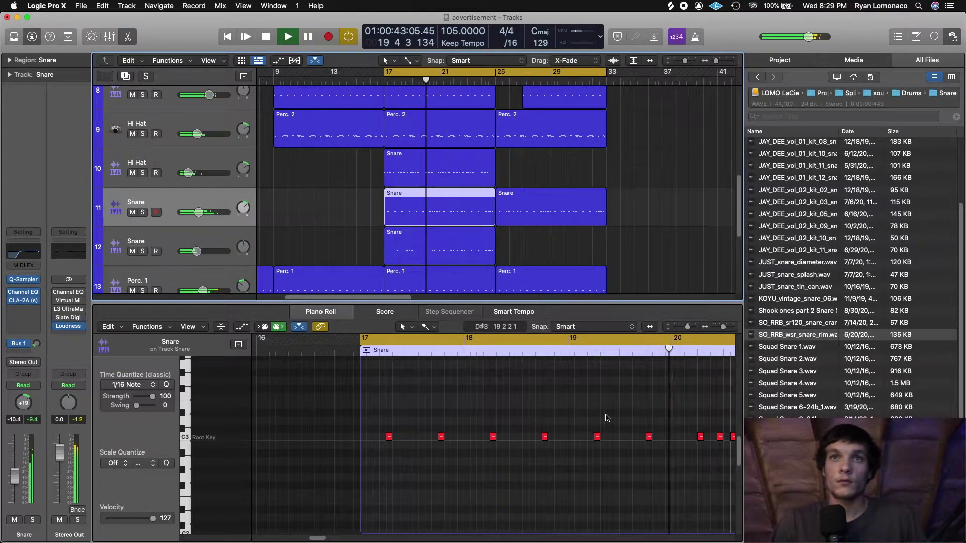
key("space")
scroll(352, 518, "right", 5)
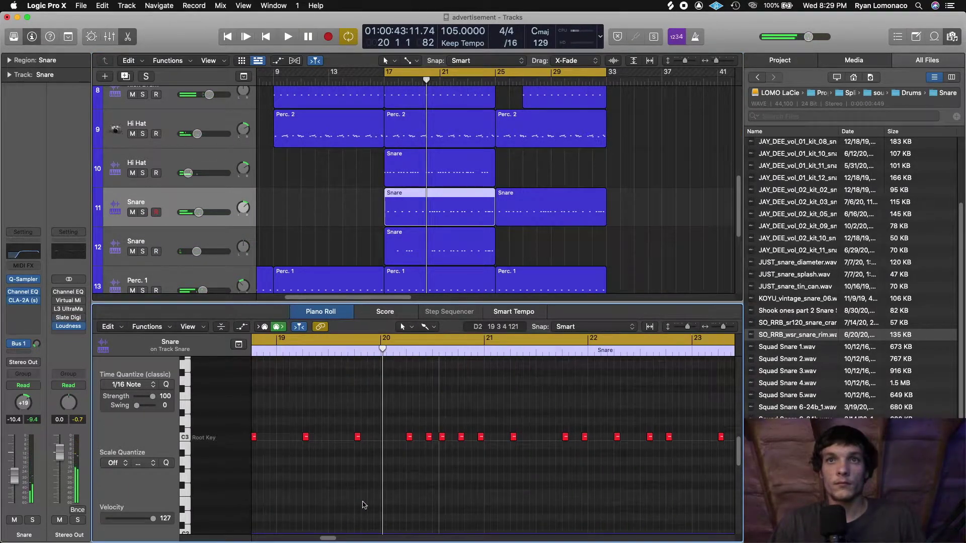
left_click(429, 437)
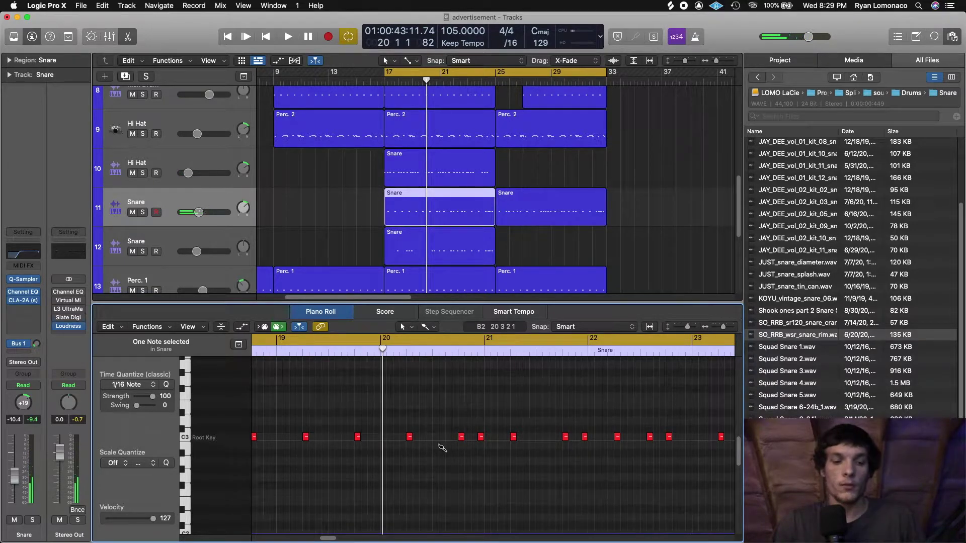
left_click_drag(430, 437, 490, 436)
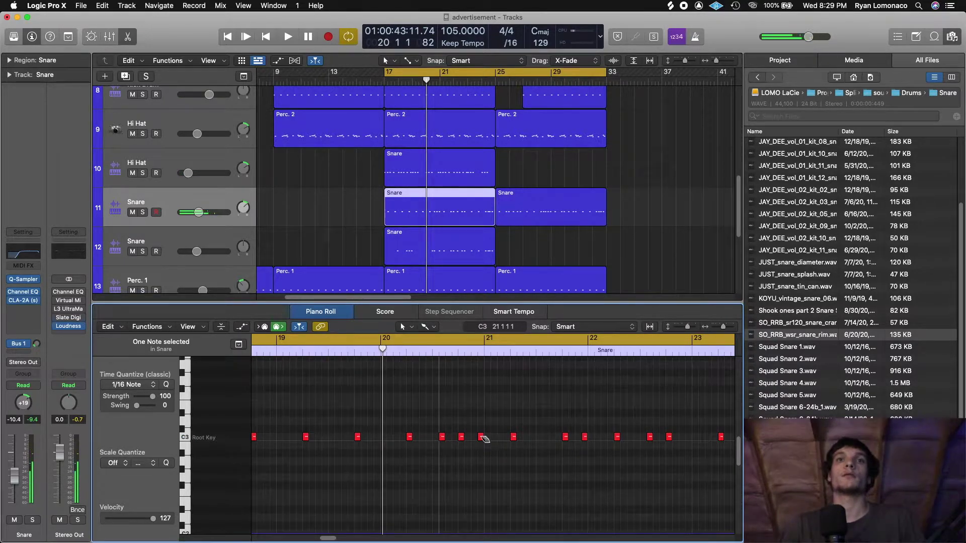
Play bars 17 to 25 while following the notes of the Snare region on track 12
key("space")
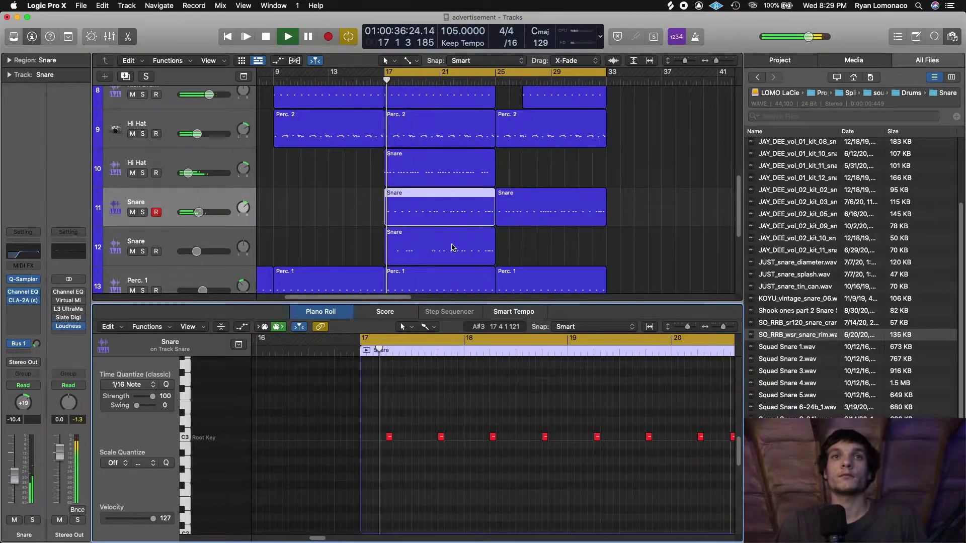
key("Down")
left_click_drag(310, 540, 327, 539)
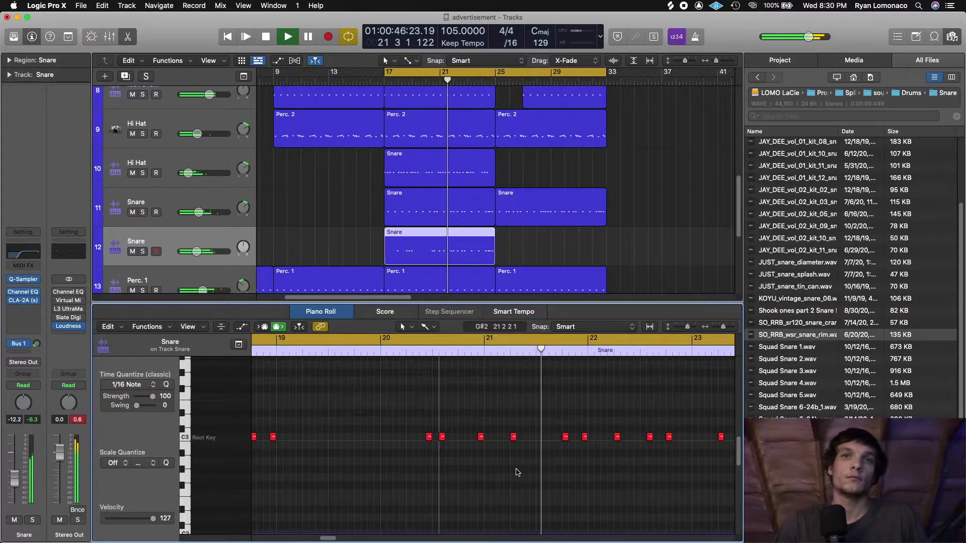
left_click_drag(327, 539, 334, 539)
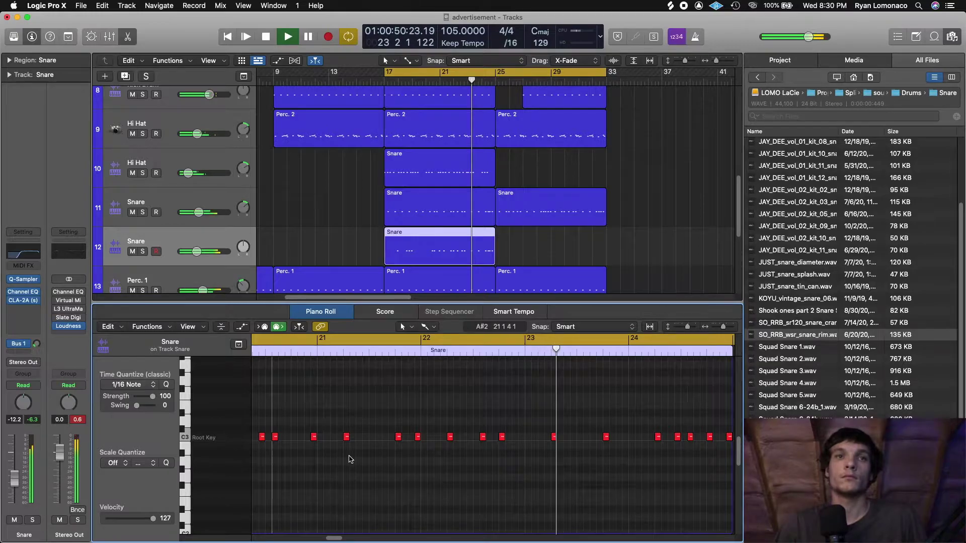
left_click_drag(337, 540, 345, 539)
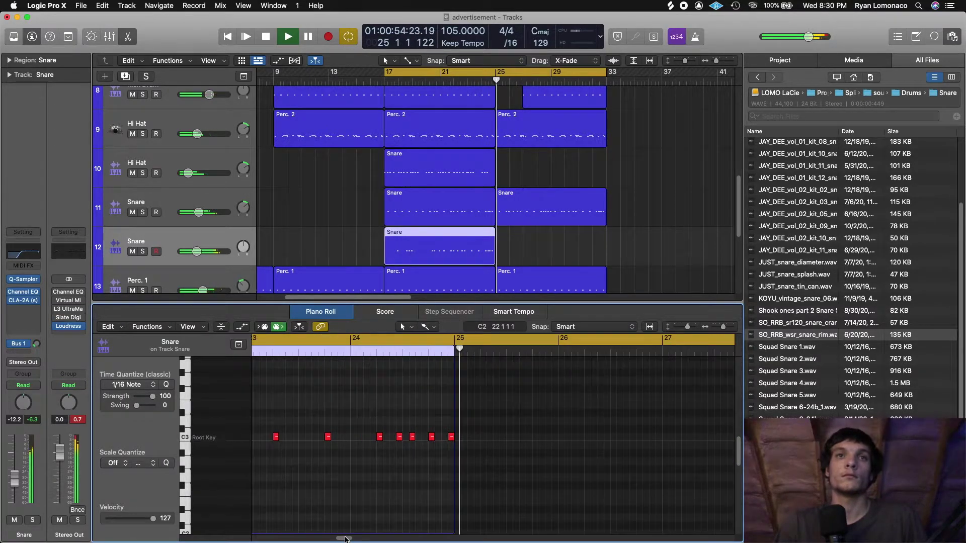
key("space")
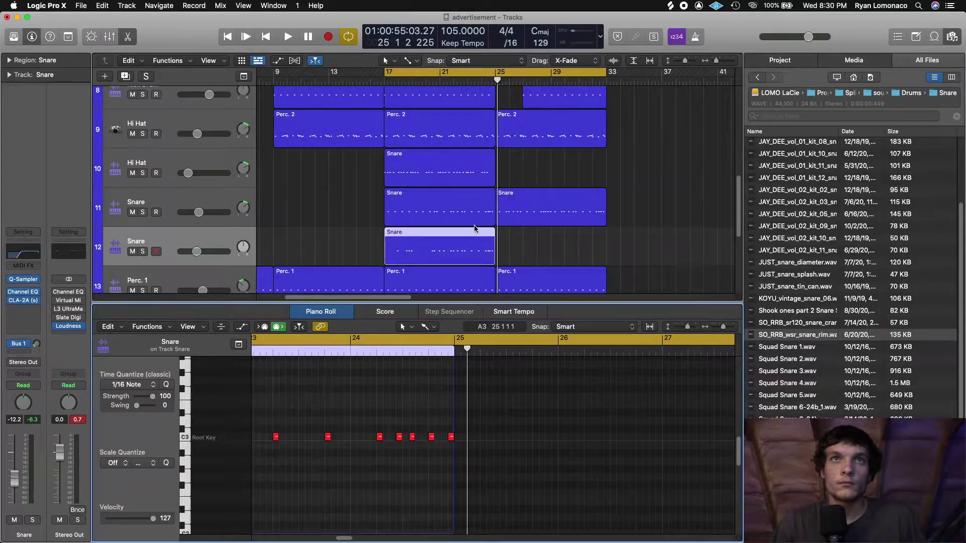
Thin out the off-beat notes in track 11's first Snare region up to bar 25, and place a C3 note just before bar 25
left_click(473, 217)
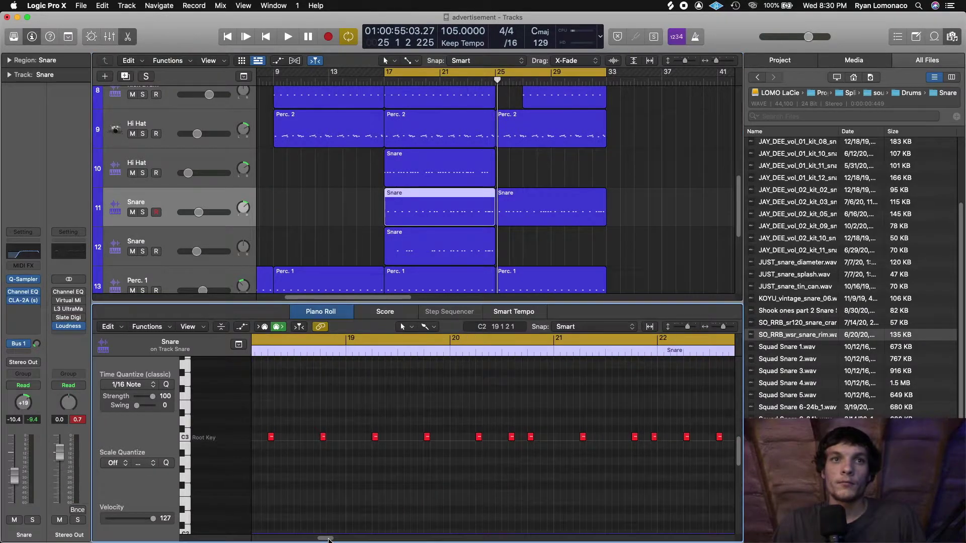
left_click_drag(324, 540, 341, 540)
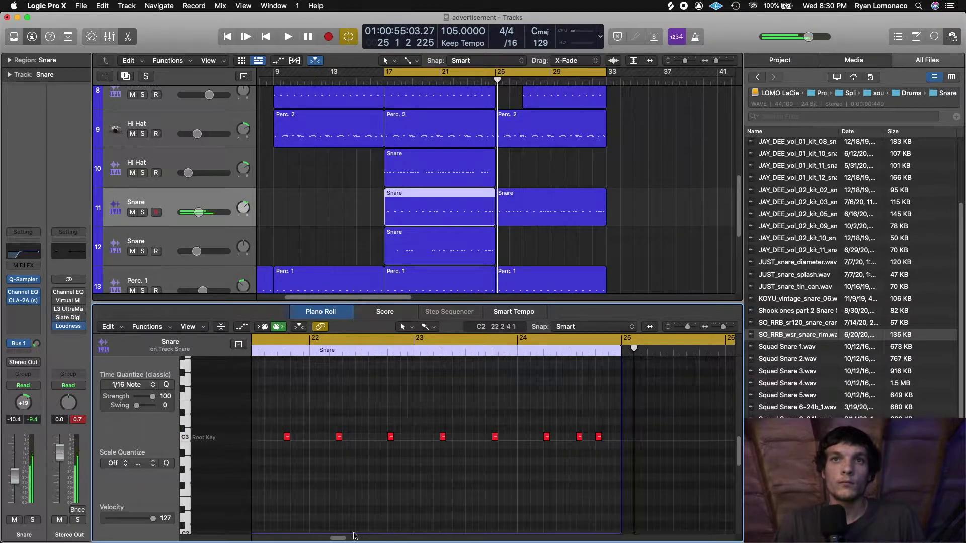
left_click_drag(341, 540, 340, 538)
left_click(645, 437, "super")
left_click(284, 350)
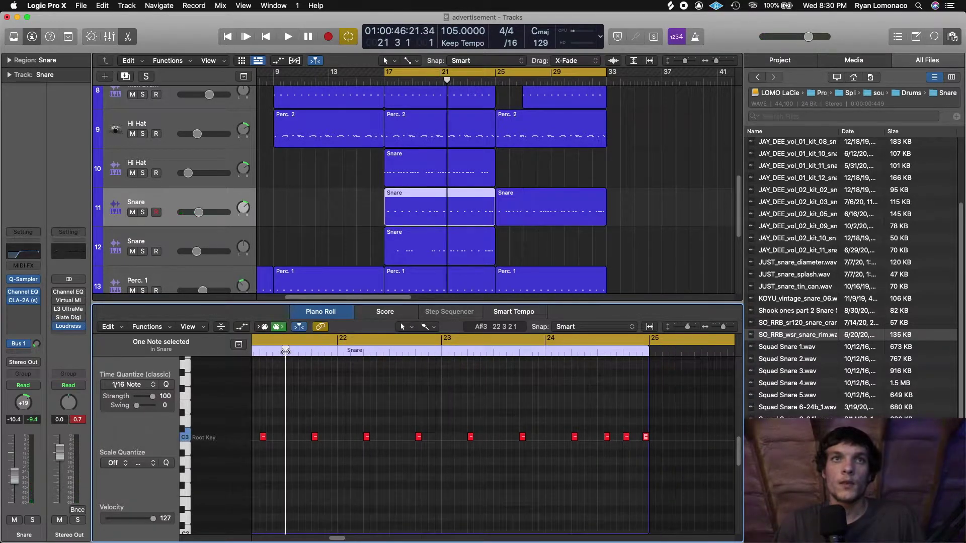
Play back the section from bar 17 and check track 11's edited snare notes through bar 25
left_click(401, 116)
key("space")
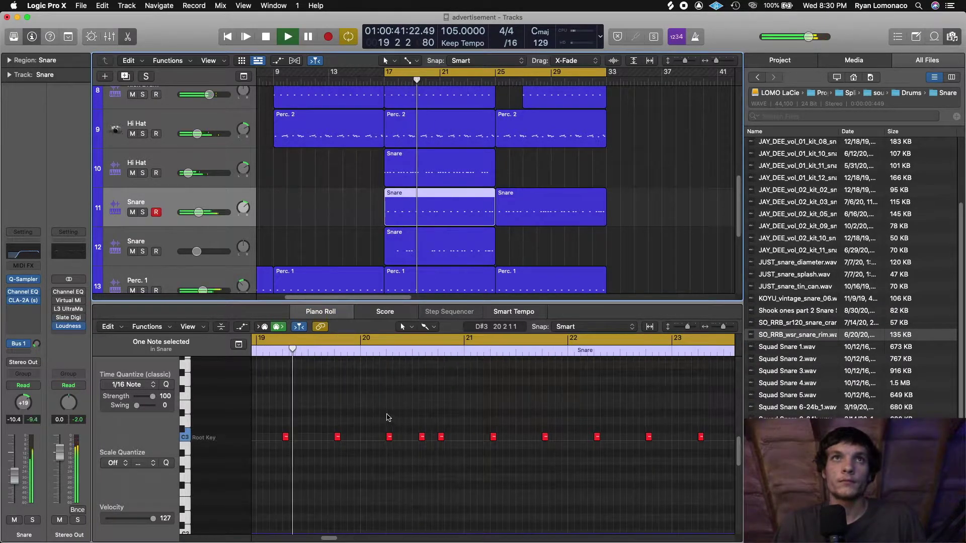
key("space")
key("Return")
key("space")
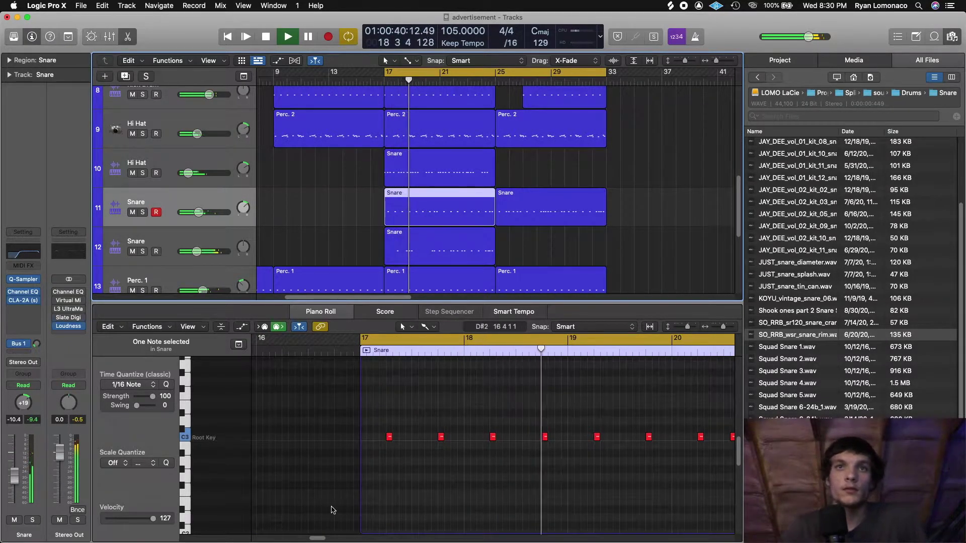
left_click_drag(317, 539, 328, 539)
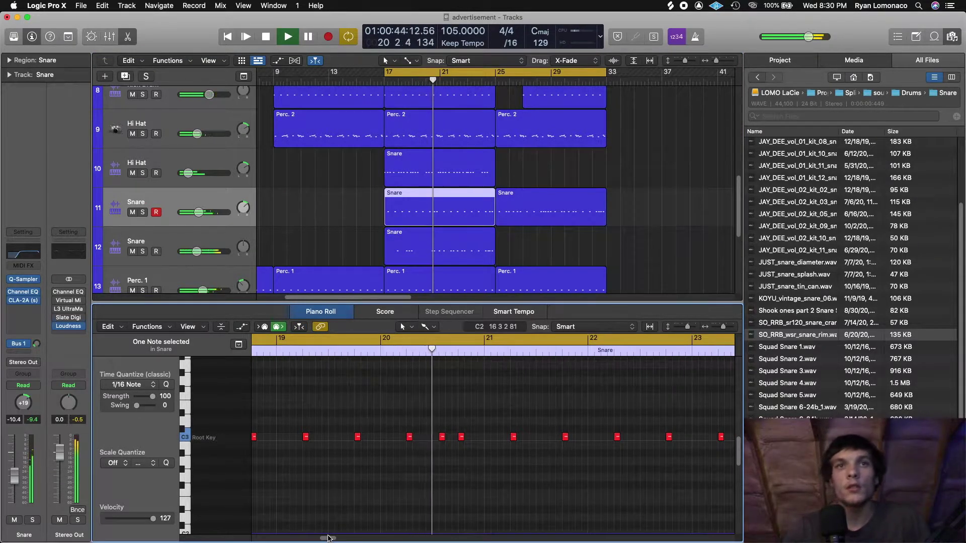
left_click_drag(328, 539, 343, 539)
left_click(561, 476)
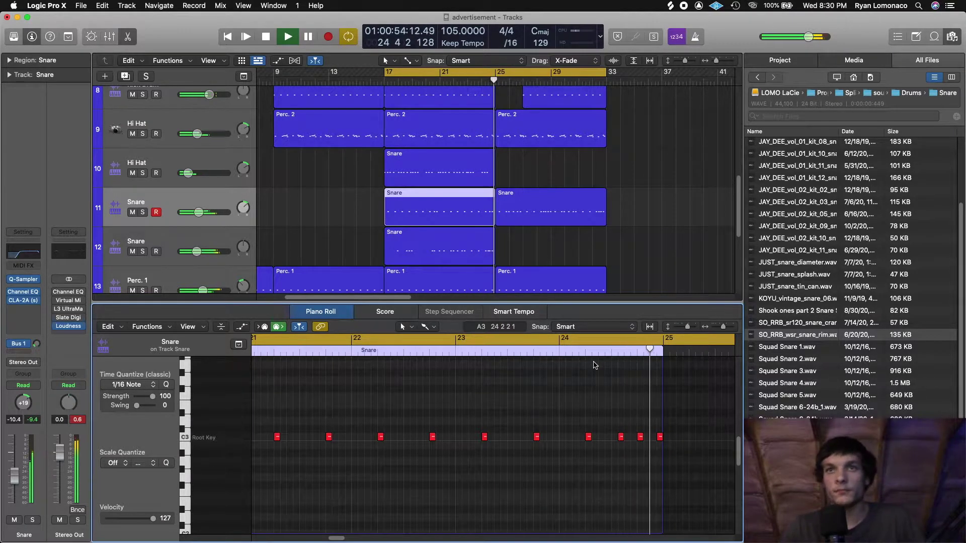
Delete track 11's Snare region at bar 25, and repeat the bar 17 Snare regions of tracks 11 and 12 into bars 25 to 33
left_click(547, 196)
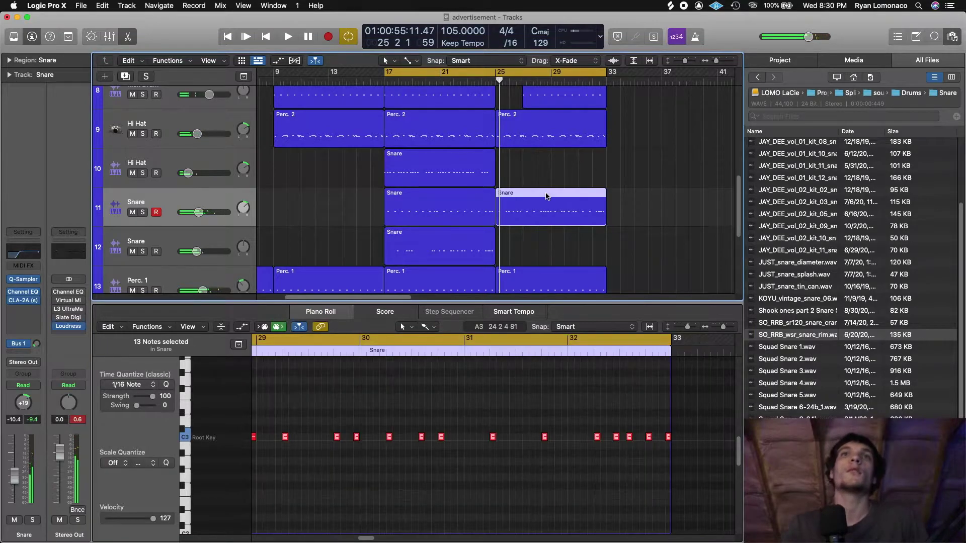
key("Delete")
left_click_drag(439, 174, 433, 207)
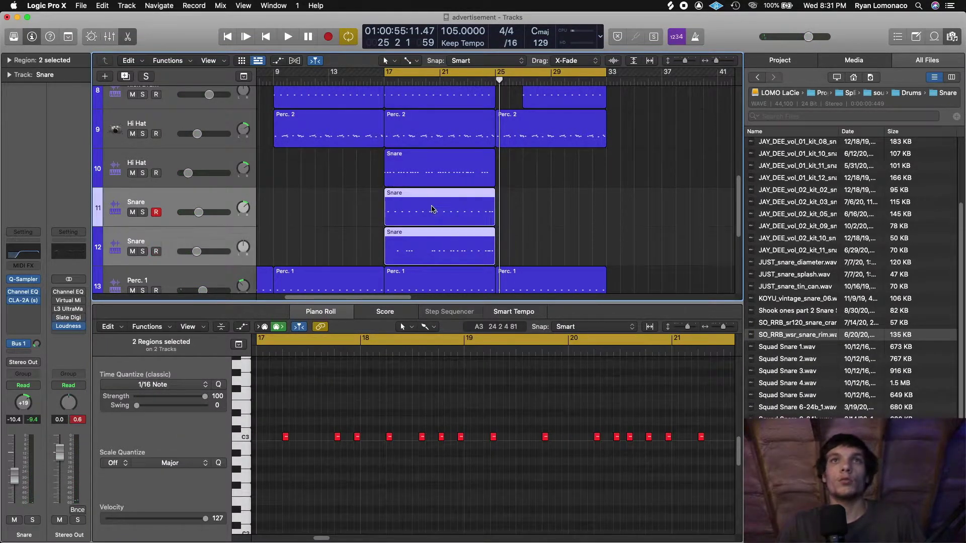
key("super+r")
left_click(613, 193)
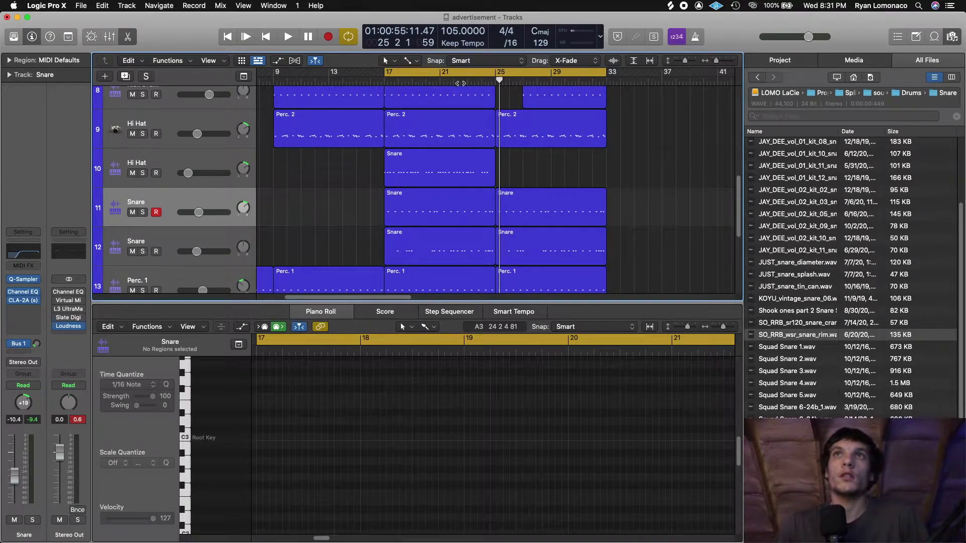
Set the cycle range to bars 1 to 33 and play the arrangement from the start with the timeline zoomed out
left_click_drag(467, 71, 217, 77)
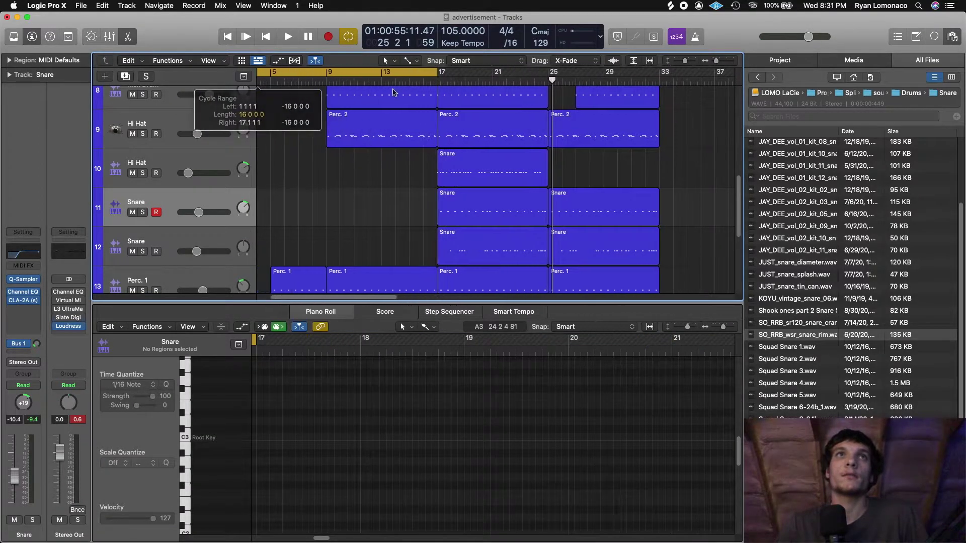
key("space")
left_click_drag(717, 60, 715, 60)
scroll(511, 182, "up", 10)
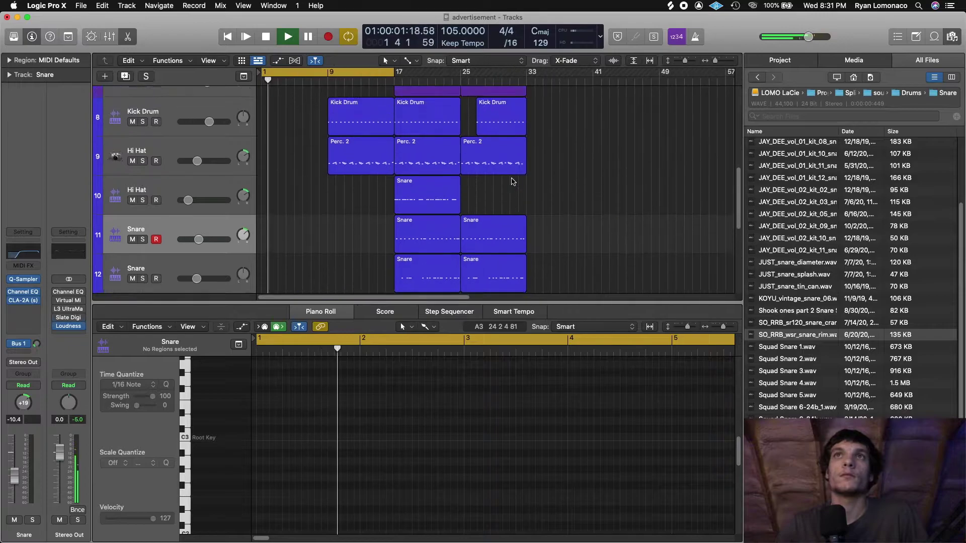
scroll(485, 196, "down", 8)
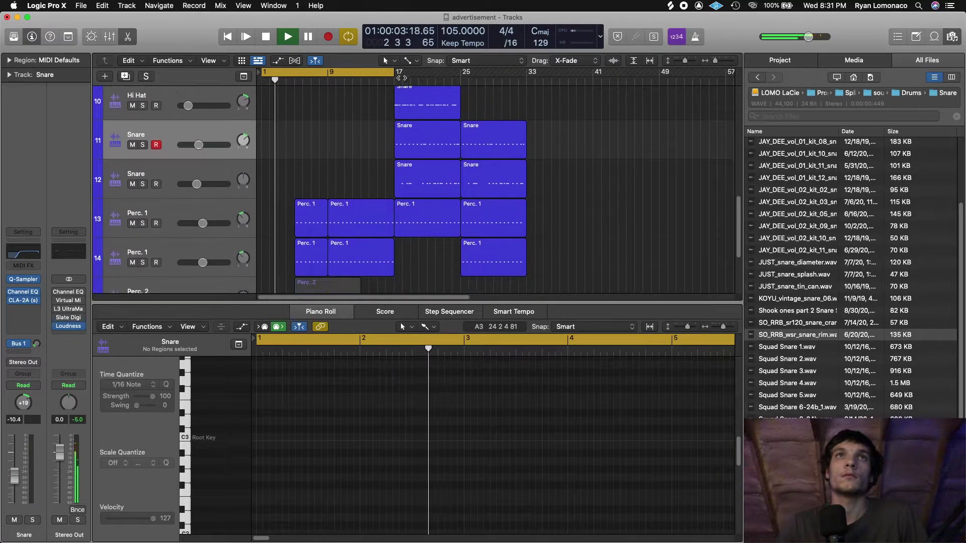
left_click_drag(392, 72, 527, 72)
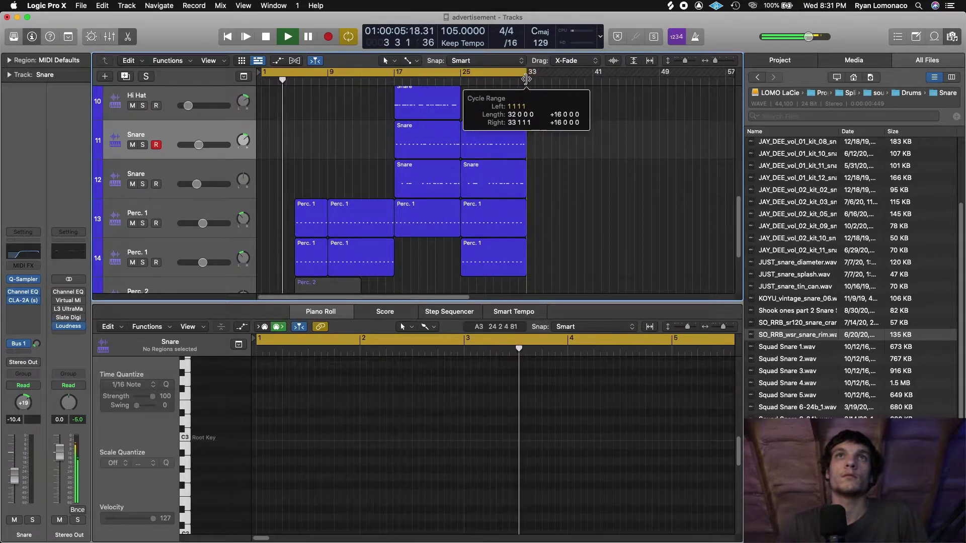
Move the muted Perc. 2 track below the TRAVIS_BARKER one-shot track and look over the arrangement during playback
scroll(552, 213, "down", 3)
scroll(545, 224, "up", 3)
scroll(453, 249, "down", 3)
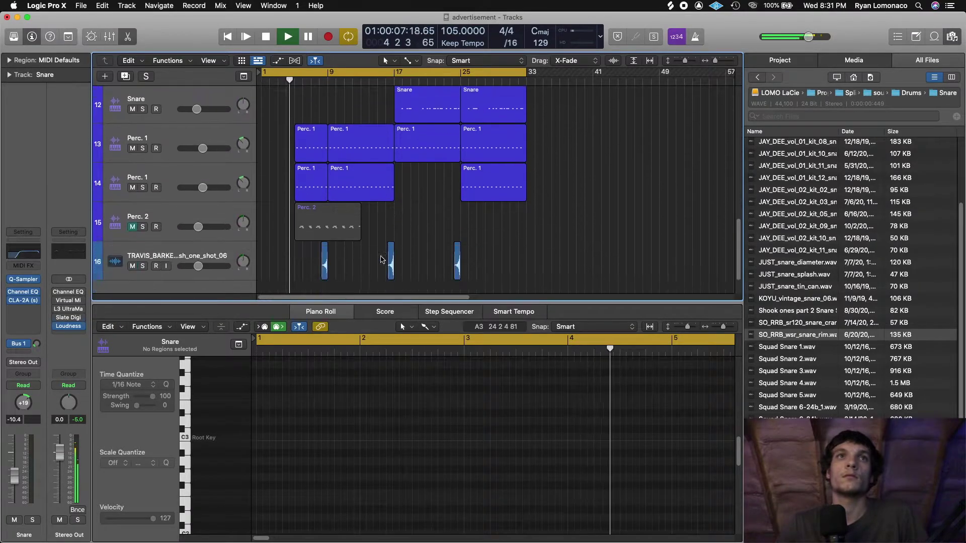
left_click_drag(199, 177, 202, 224)
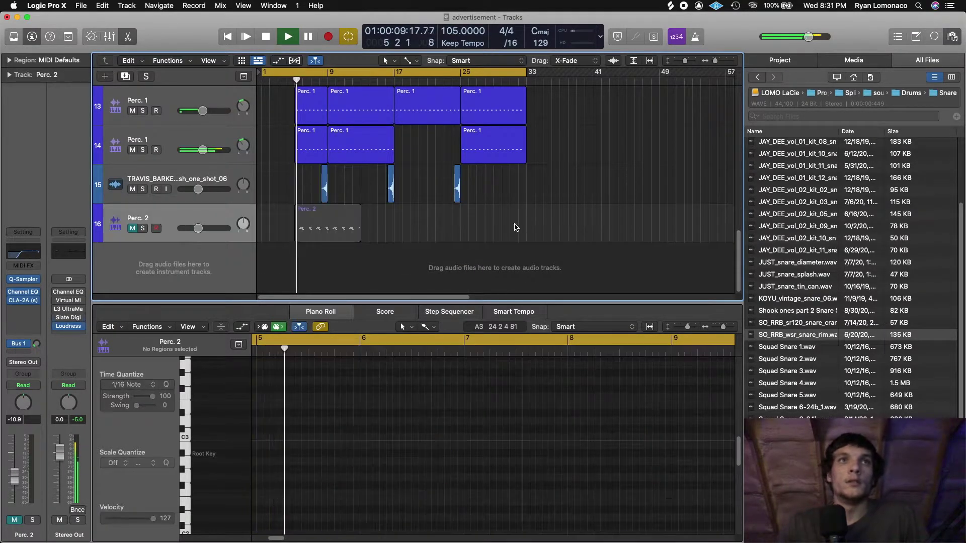
scroll(515, 226, "up", 3)
scroll(571, 201, "up", 3)
scroll(571, 201, "down", 5)
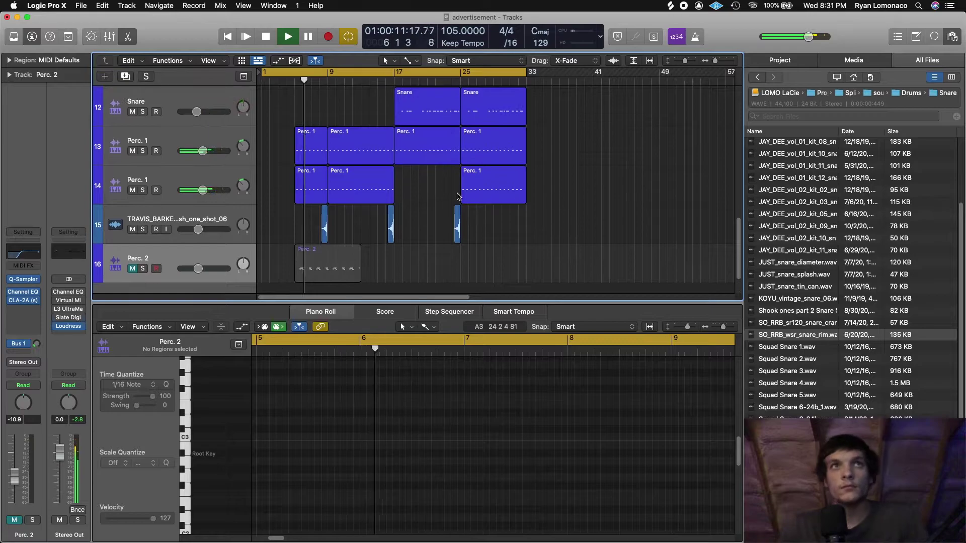
scroll(381, 189, "up", 6)
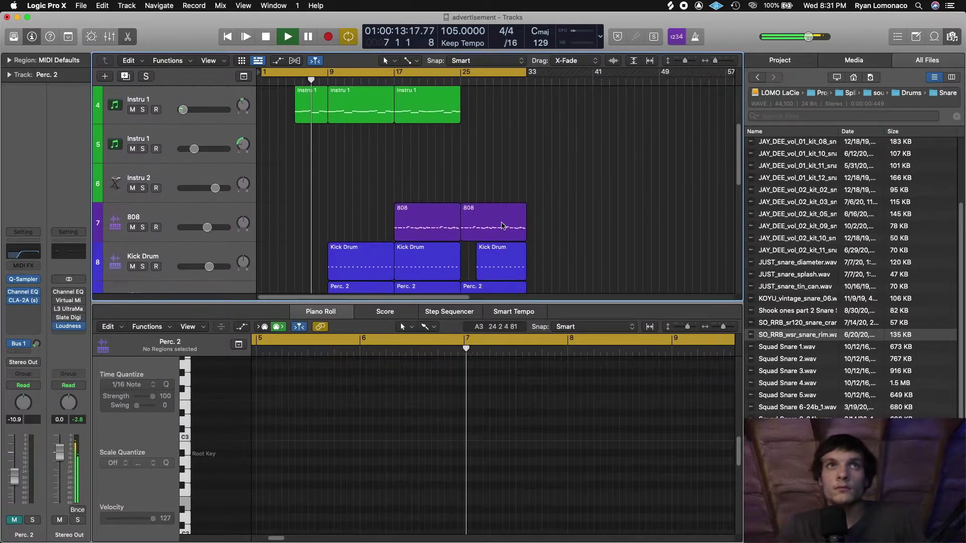
scroll(381, 189, "down", 2)
left_click_drag(402, 191, 336, 190)
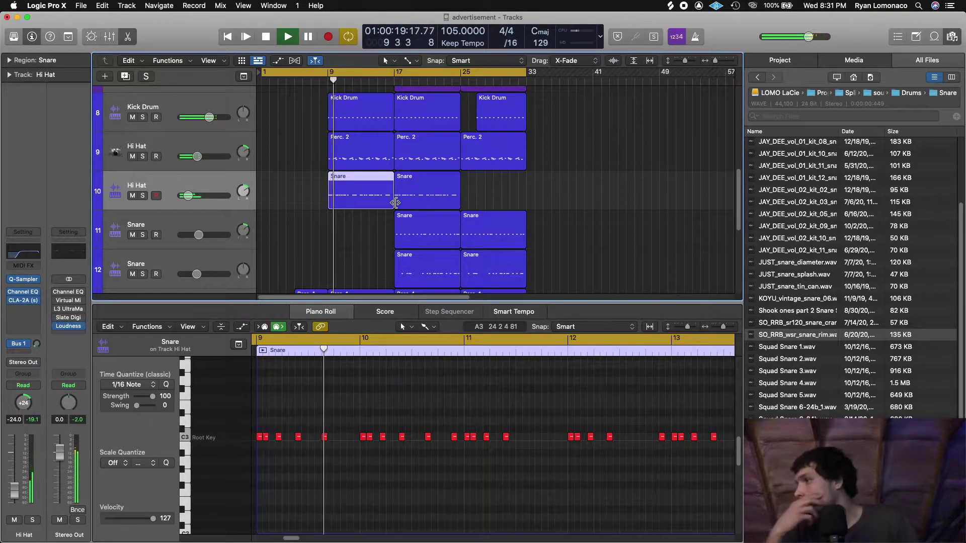
key("Delete")
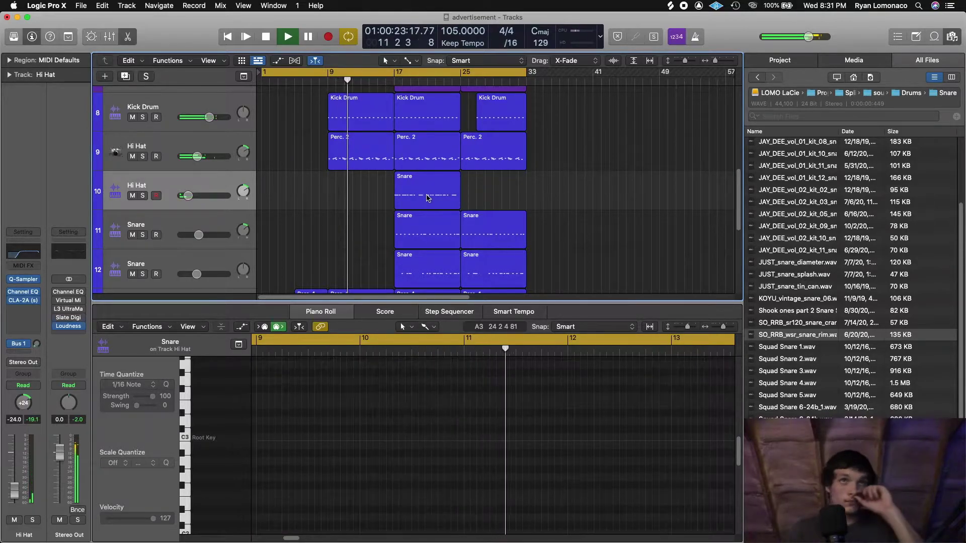
Copy track 12's Snare region from bar 17 to bar 9, and trim the copy's start to bar 13 during playback
scroll(418, 224, "down", 3)
left_click_drag(427, 203, 376, 202)
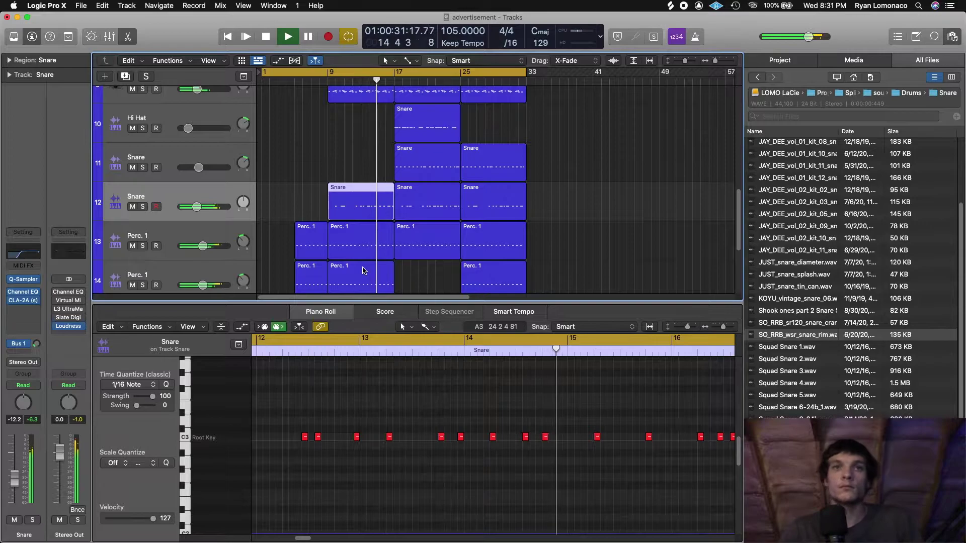
left_click_drag(330, 216, 368, 218)
left_click(366, 156)
scroll(599, 193, "up", 10)
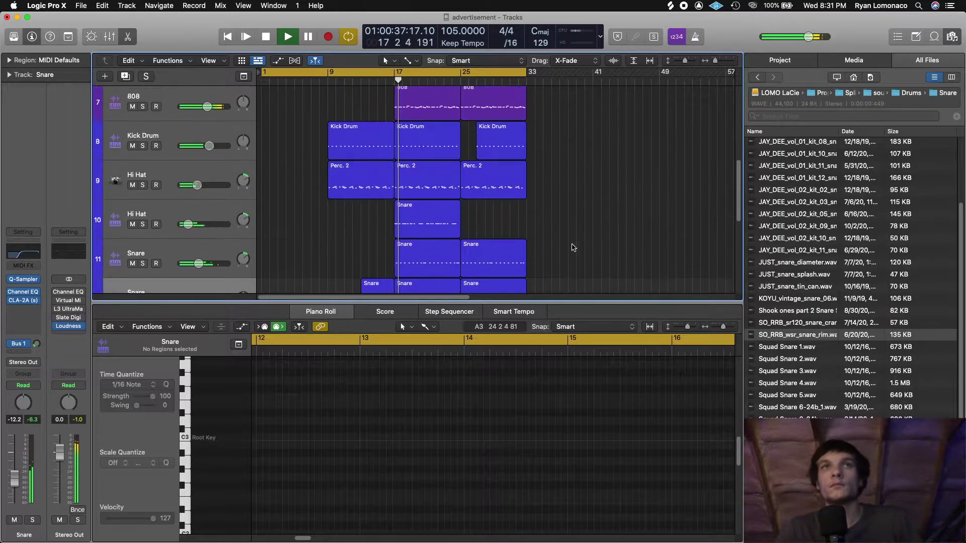
scroll(563, 238, "down", 15)
scroll(559, 221, "up", 8)
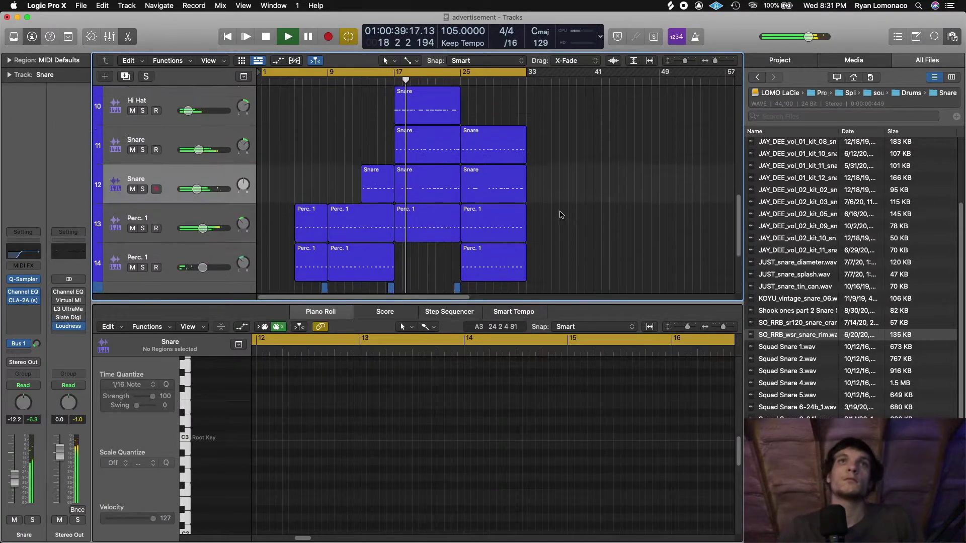
scroll(546, 224, "down", 5)
Select the bar 13 Snare region on track 12 and enlarge the tracks area above the piano roll
left_click(380, 146)
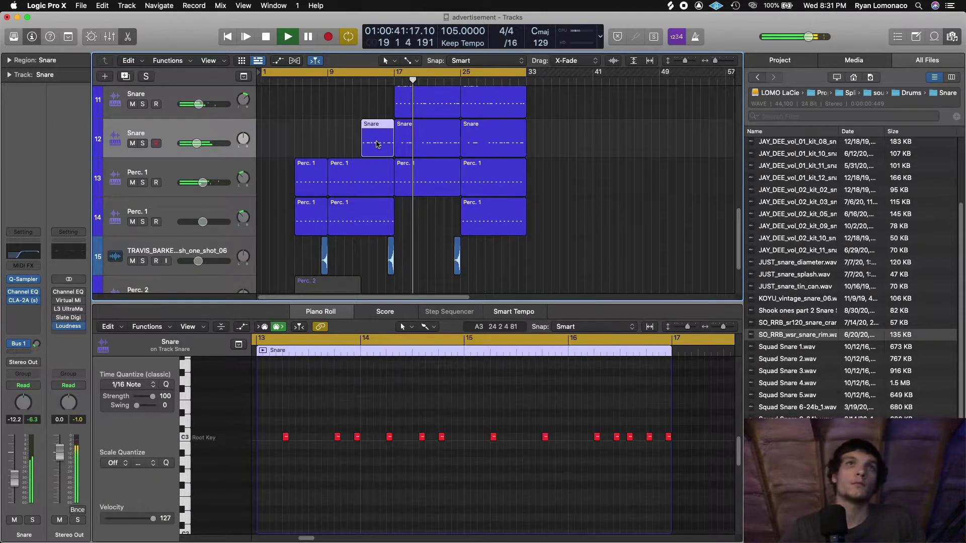
scroll(572, 196, "up", 3)
left_click_drag(578, 301, 578, 366)
scroll(538, 486, "down", 3)
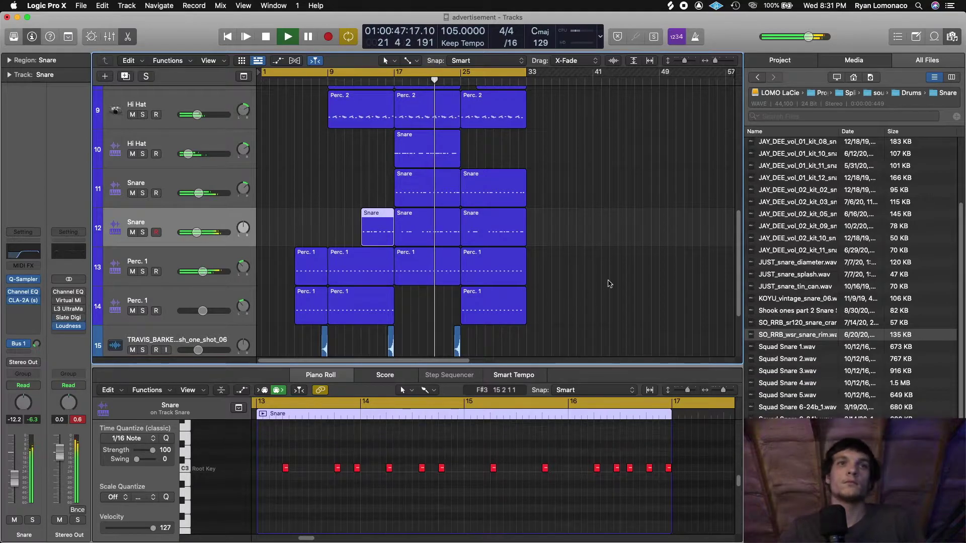
Deselect the Snare region and raise track 12's volume to -10.8 dB during playback
left_click(552, 270)
left_click_drag(197, 232, 204, 233)
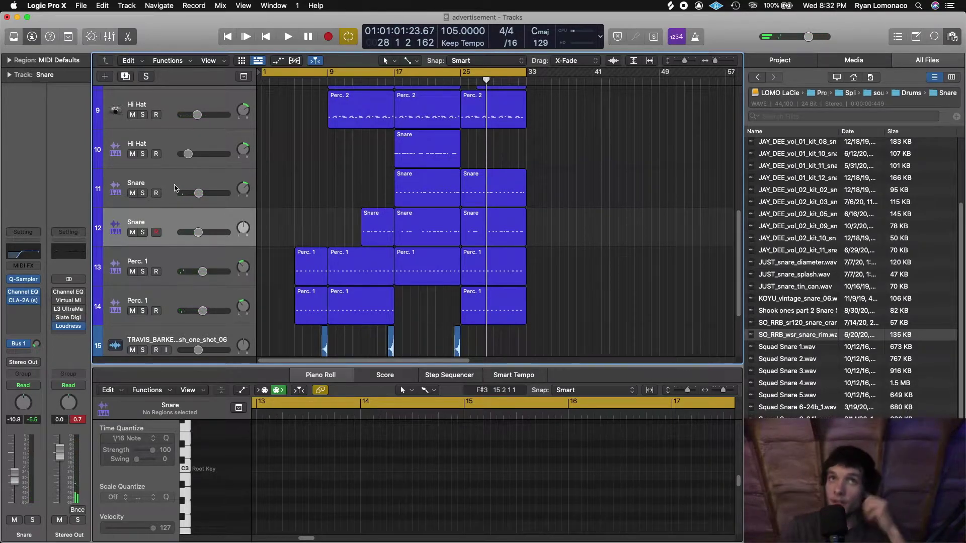
Open the track 11 Snare's Quick Sampler, audition JUST_snare_tin_can.wav during playback, and close the sampler without replacing its sample
left_click(175, 188)
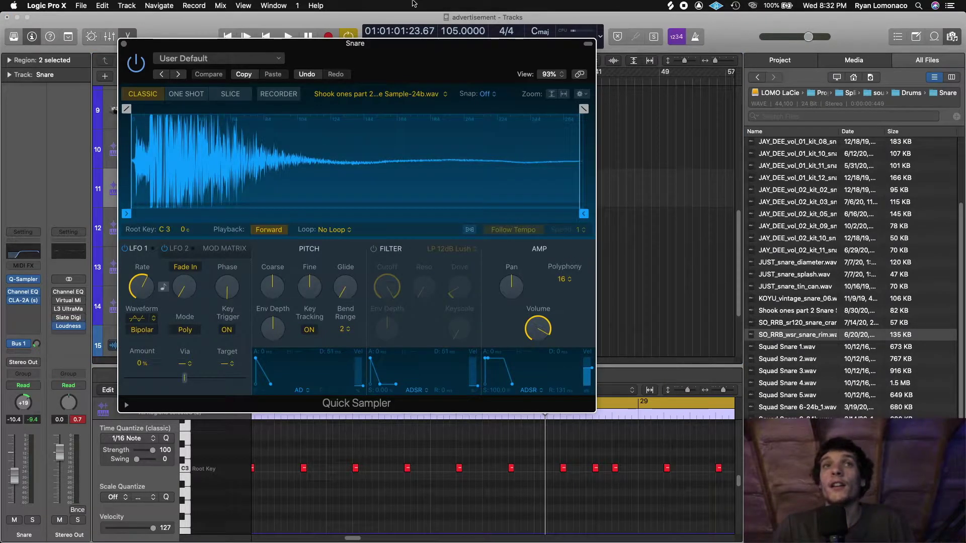
left_click_drag(401, 56, 532, 240)
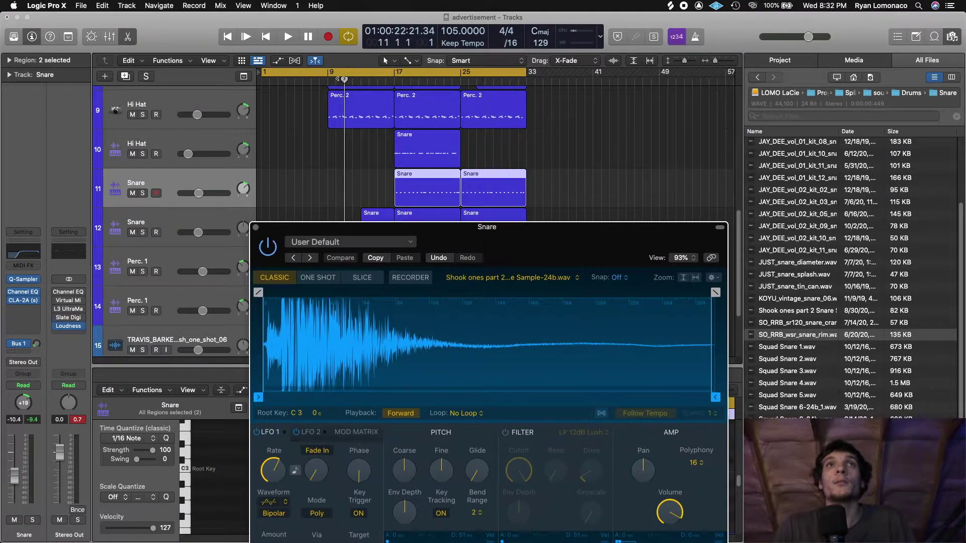
key("space")
left_click(557, 164)
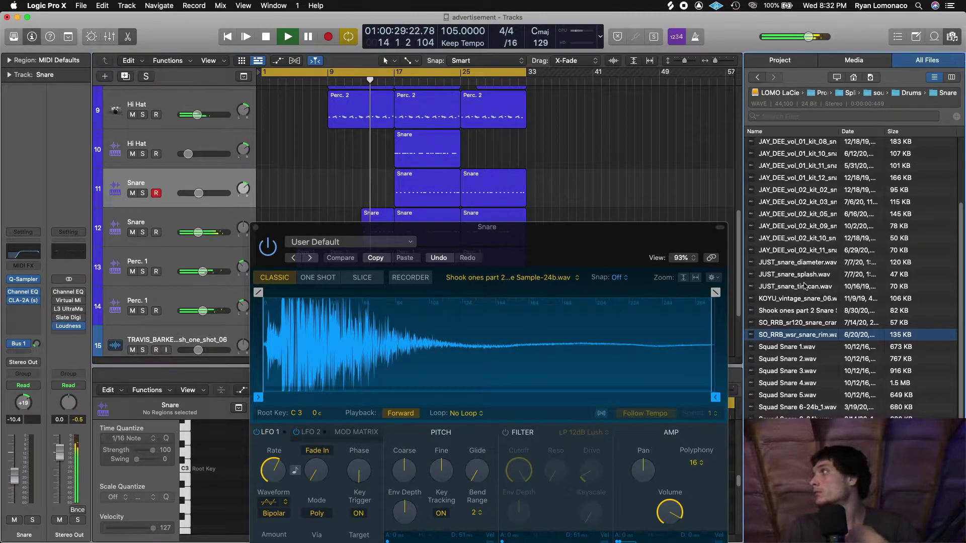
left_click(795, 286)
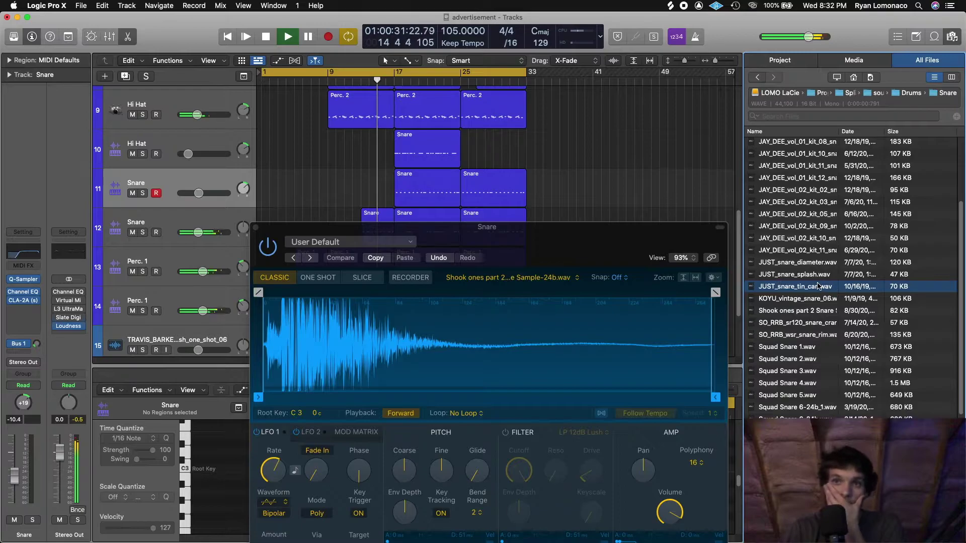
left_click_drag(587, 252, 488, 165)
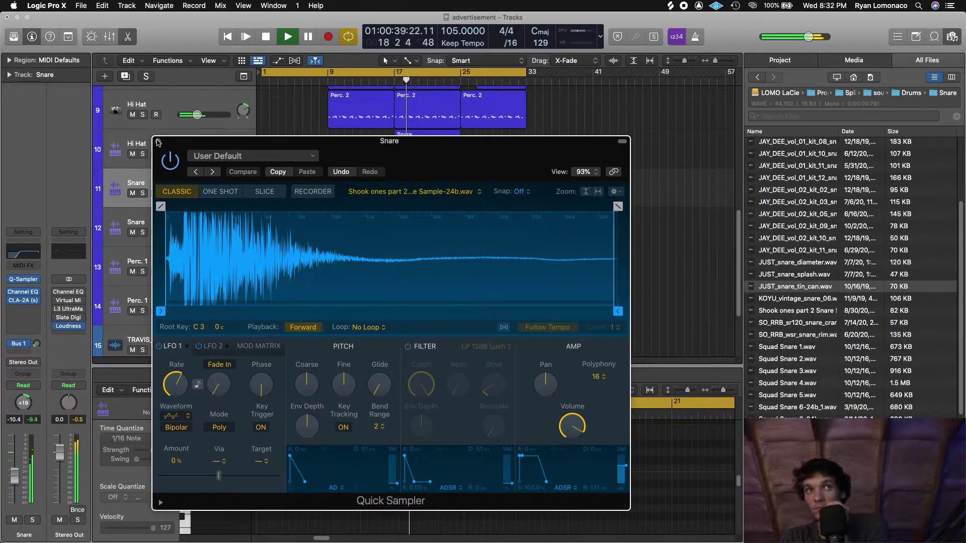
key("super+w")
left_click(590, 200)
Duplicate the Hi Hat track in row 10 and pan the new track 11 to +36
scroll(553, 261, "up", 3)
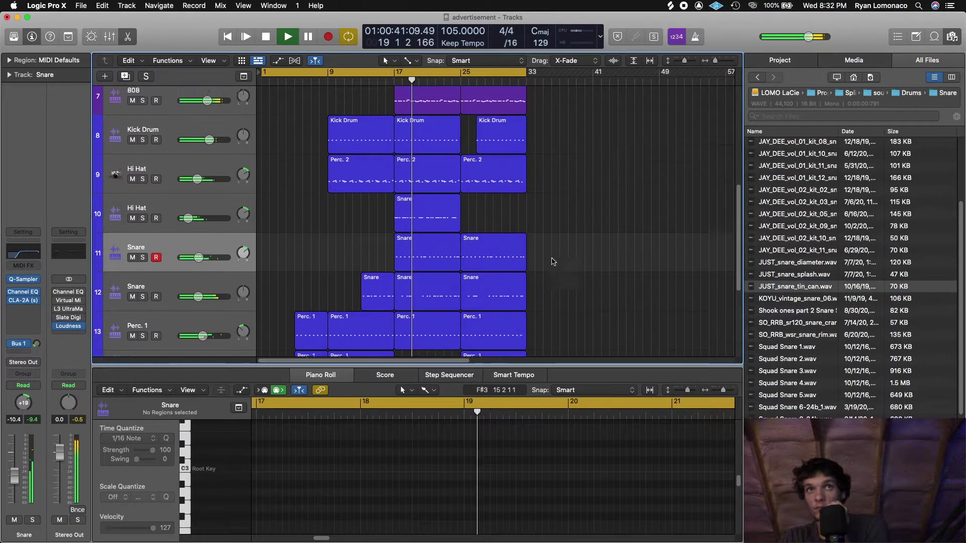
left_click(201, 217)
key("super+d")
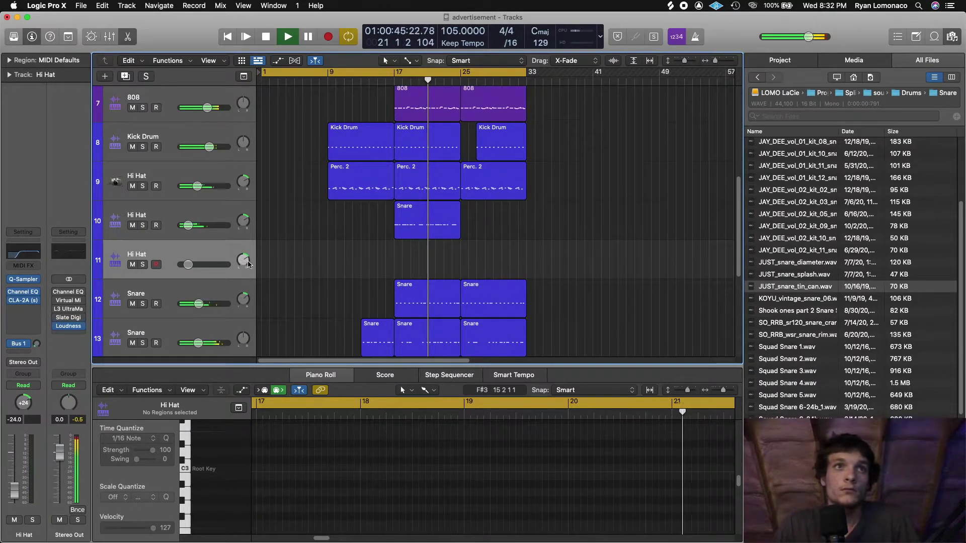
left_click_drag(247, 263, 247, 258)
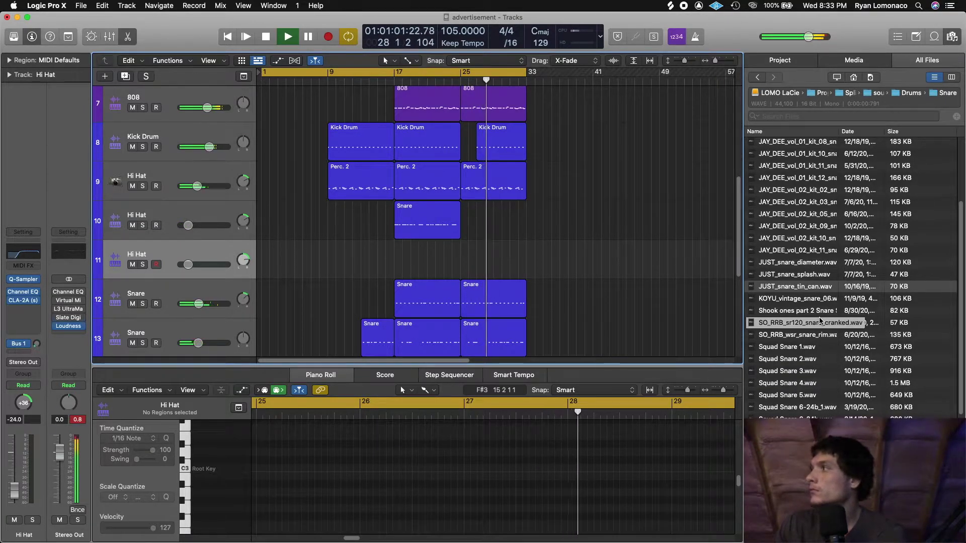
Audition KOYU_vintage_snare_06.wav over the playing arrangement and stop playback
left_click(822, 300)
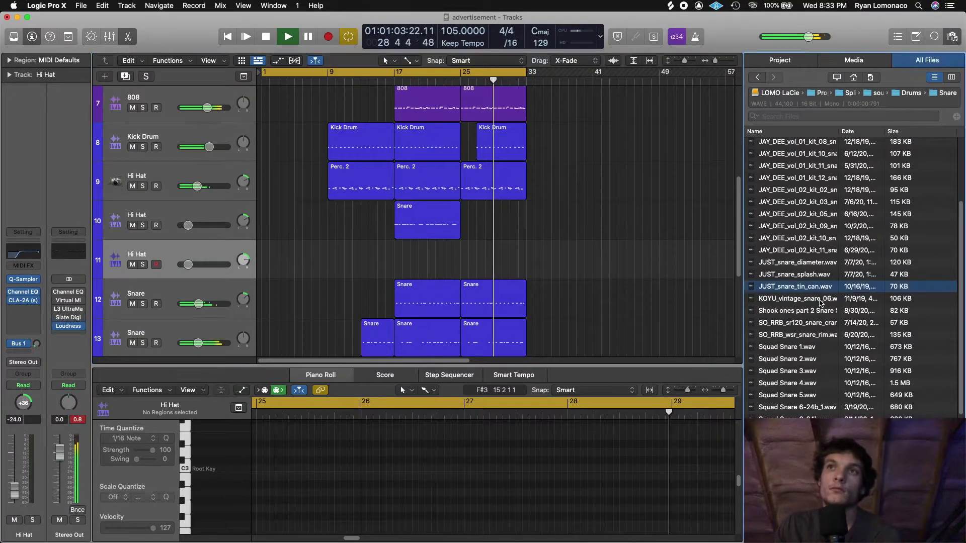
left_click(585, 282)
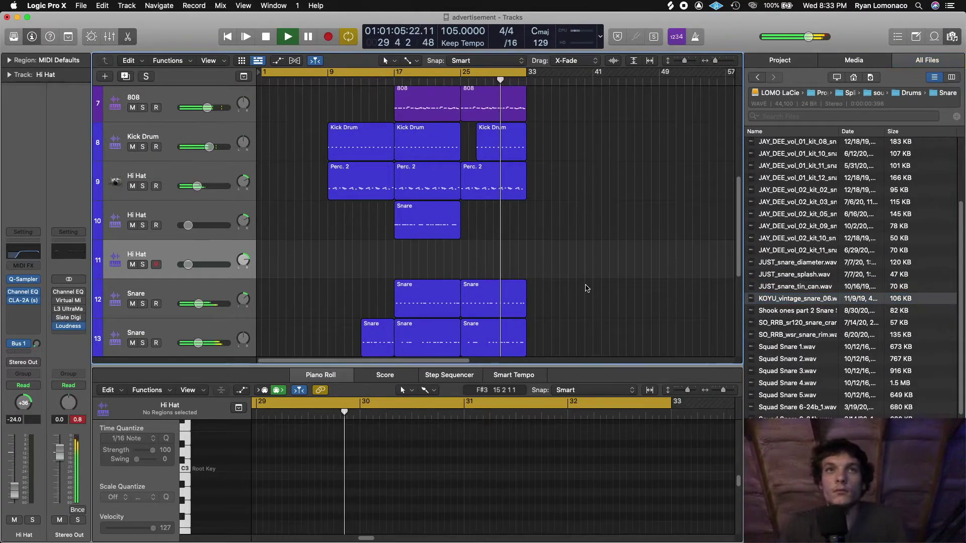
key("space")
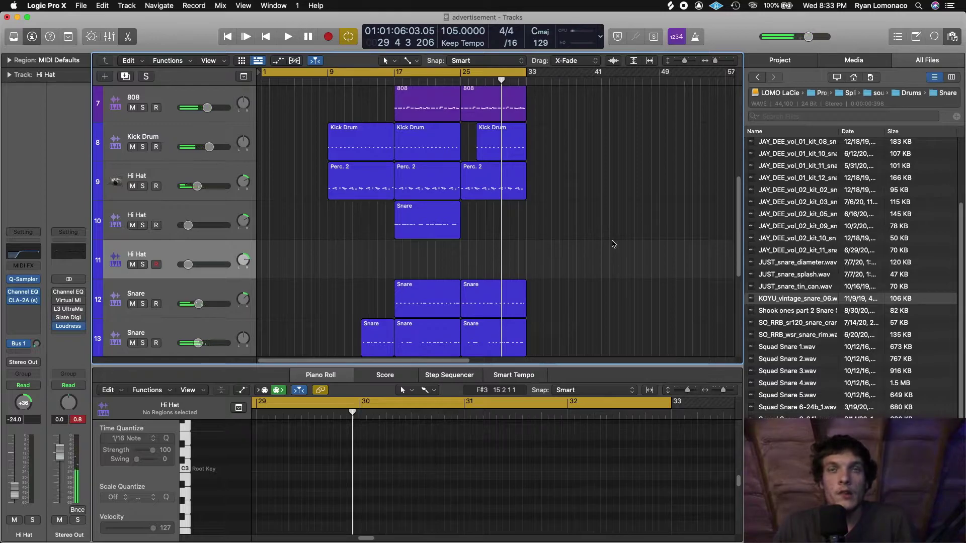
Browse to the Cymbals folder inside Drums and audition its crash, open hi-hat and ride samples one after another
left_click(908, 93)
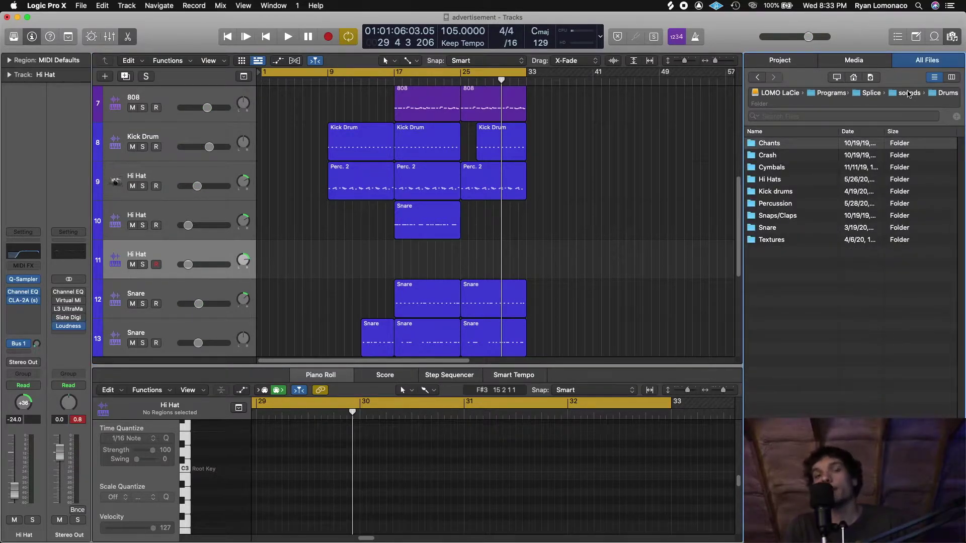
double_click(819, 171)
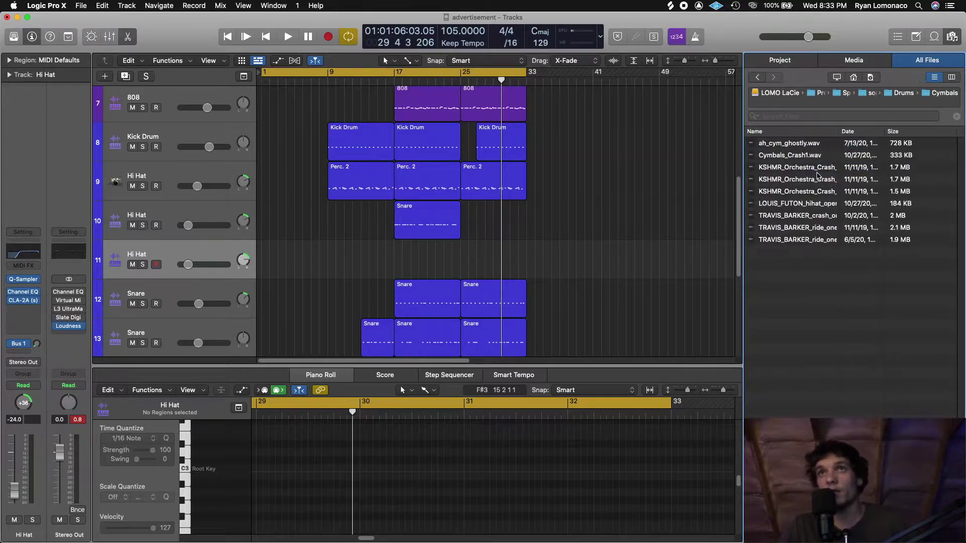
left_click(905, 94)
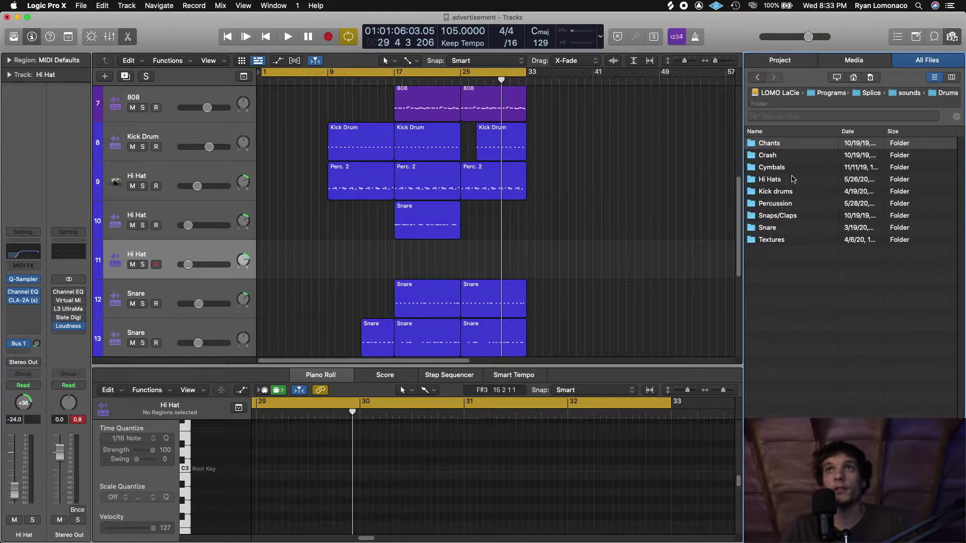
double_click(783, 172)
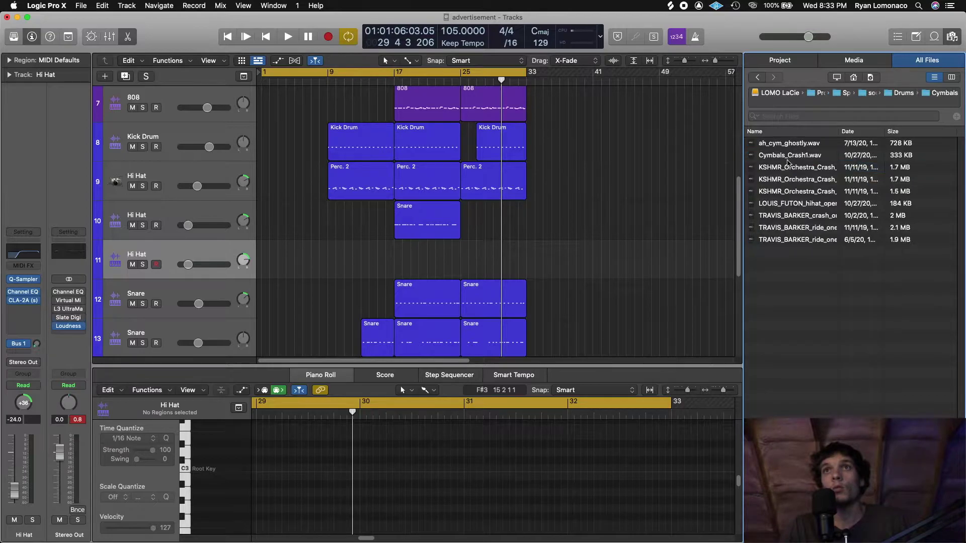
left_click(800, 144)
left_click(799, 155)
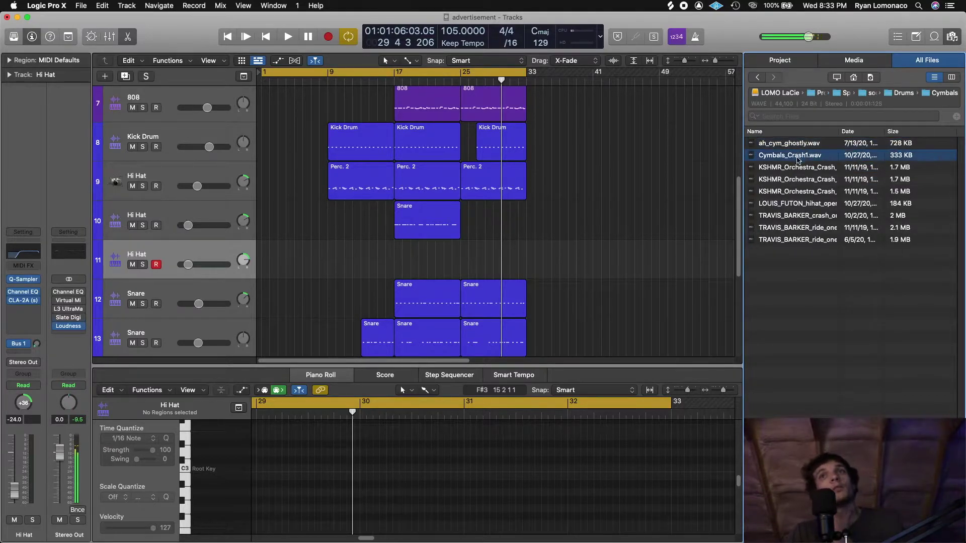
left_click(799, 169)
left_click(797, 180)
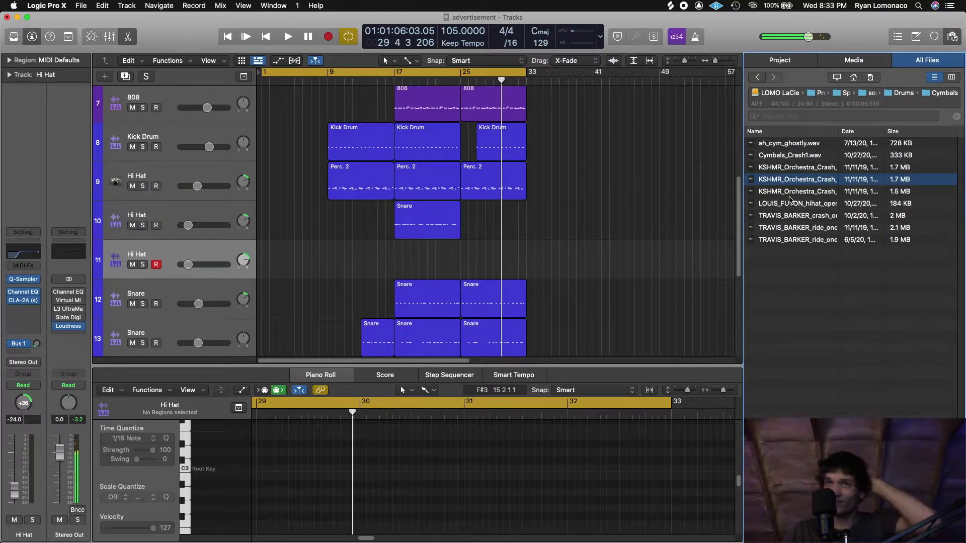
left_click(801, 193)
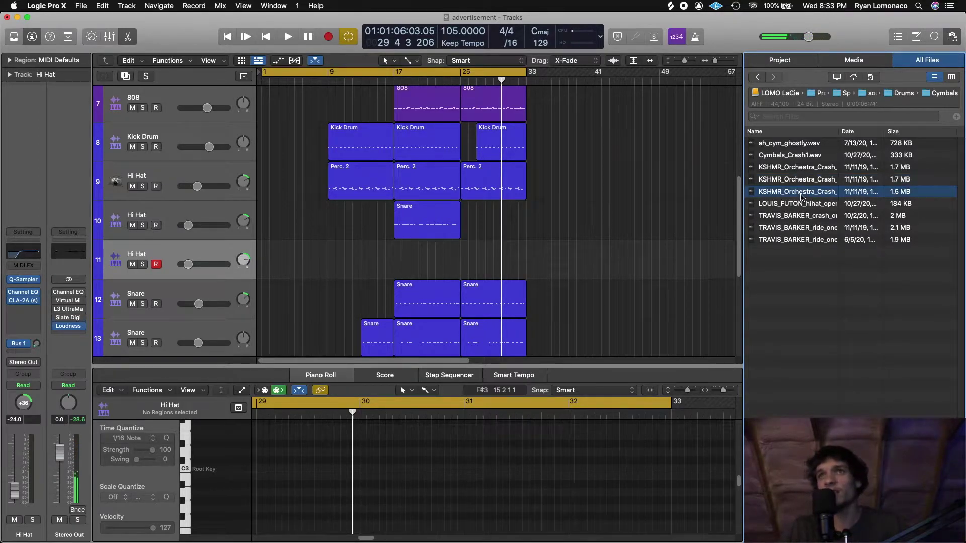
left_click(803, 204)
left_click(810, 218)
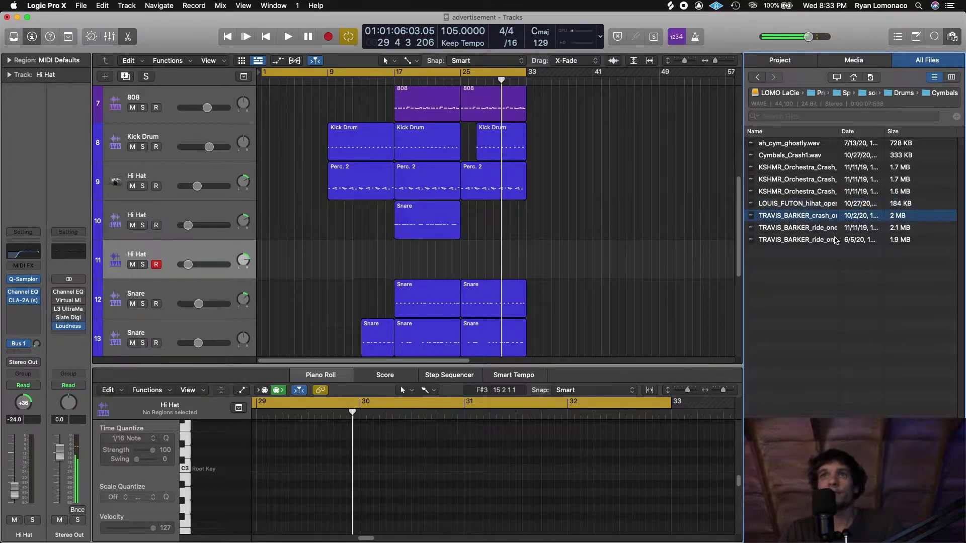
left_click(828, 230)
left_click(827, 241)
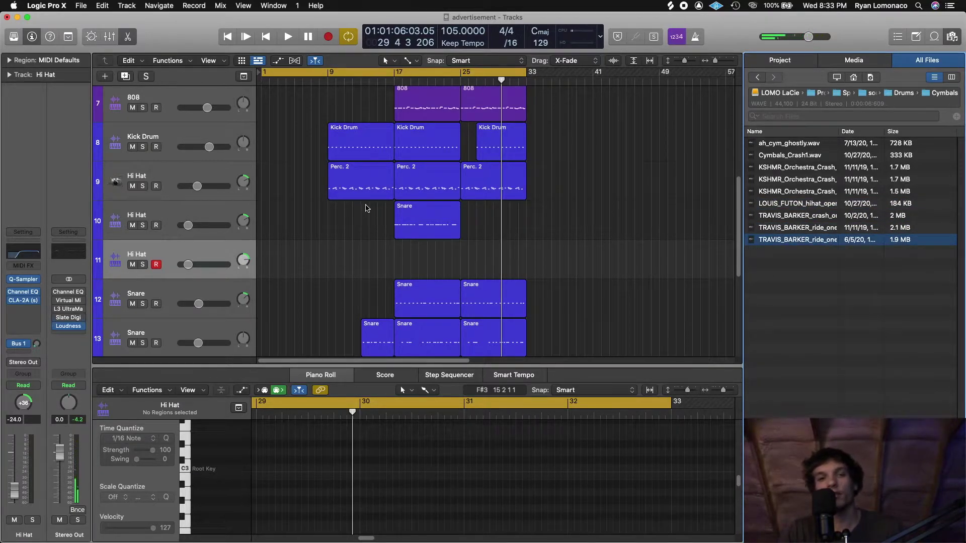
Duplicate the empty Hi Hat track 11 and reset the pan of track 11 to 0
key("super+d")
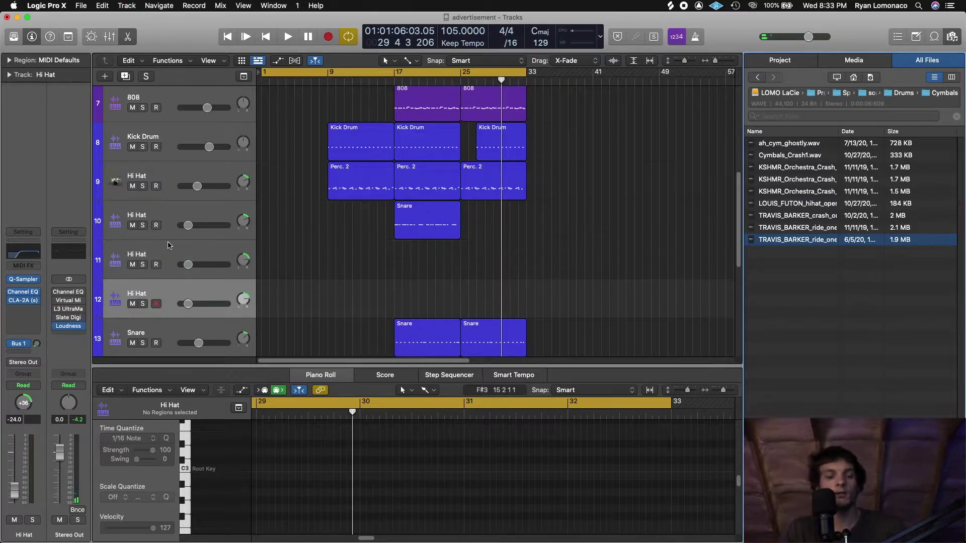
left_click(184, 253)
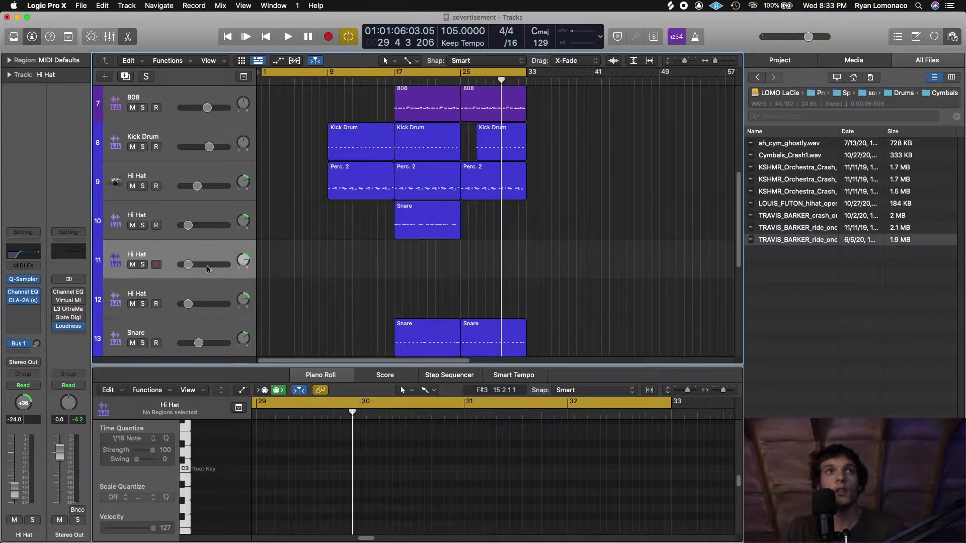
left_click_drag(243, 261, 244, 274)
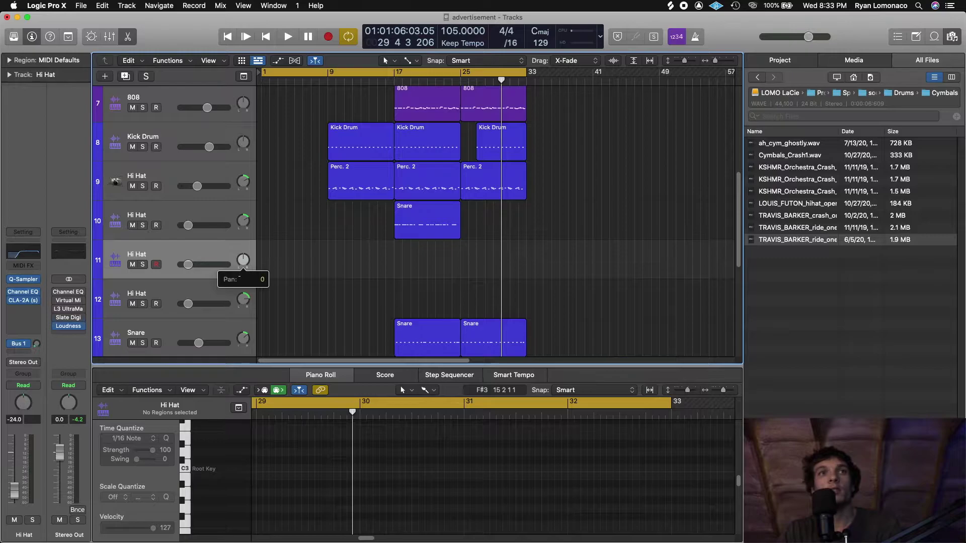
Load TRAVIS_BARKER_ride_one_shot_02.wav into track 11's Quick Sampler in place of the hi-hat sample and close the sampler
left_click(26, 280)
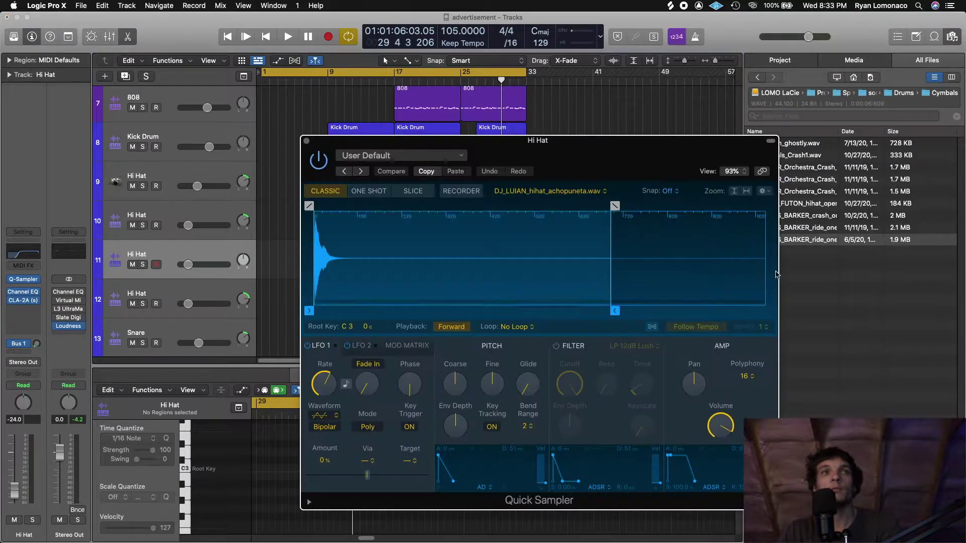
left_click_drag(831, 239, 635, 261)
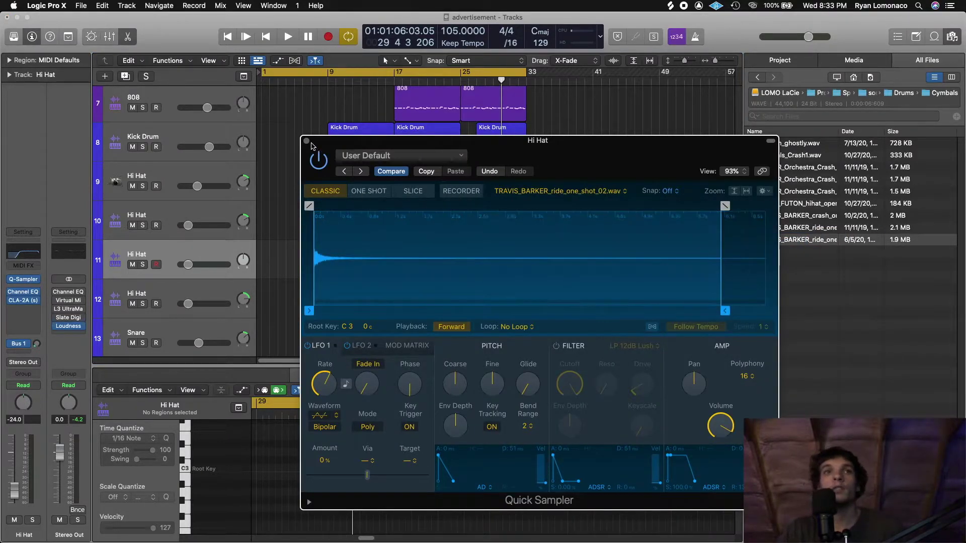
left_click(307, 141)
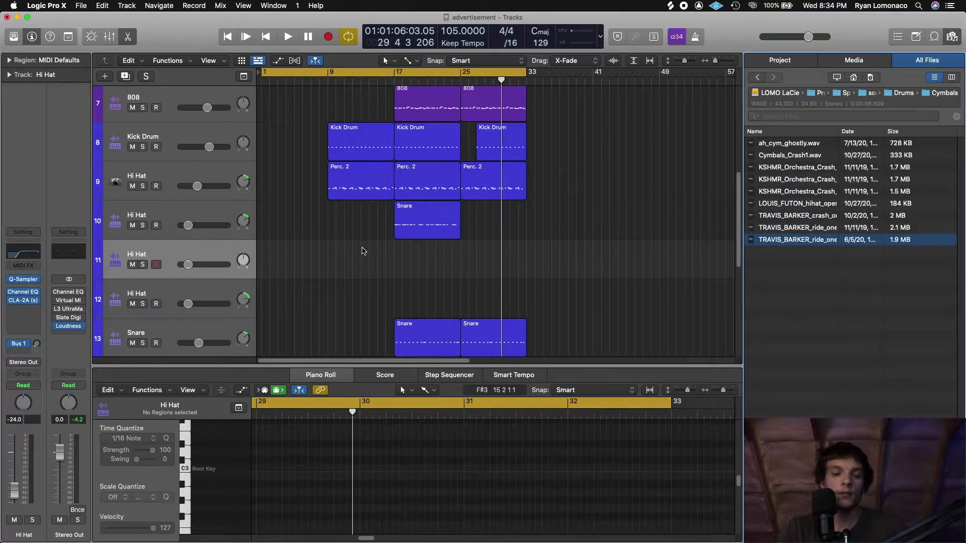
Bring up Musical Typing and test the ride sample on track 11 at different pitches
key("super+k")
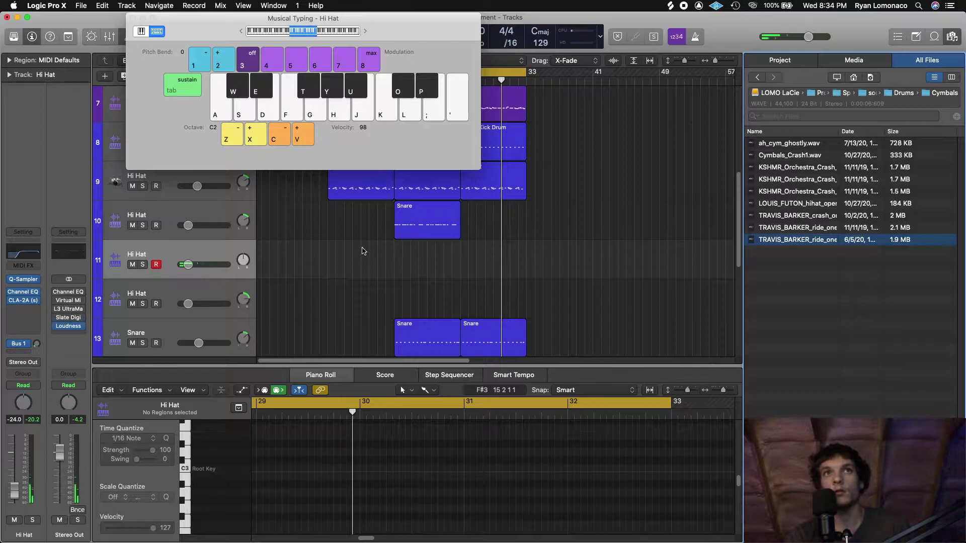
key("l")
key("k")
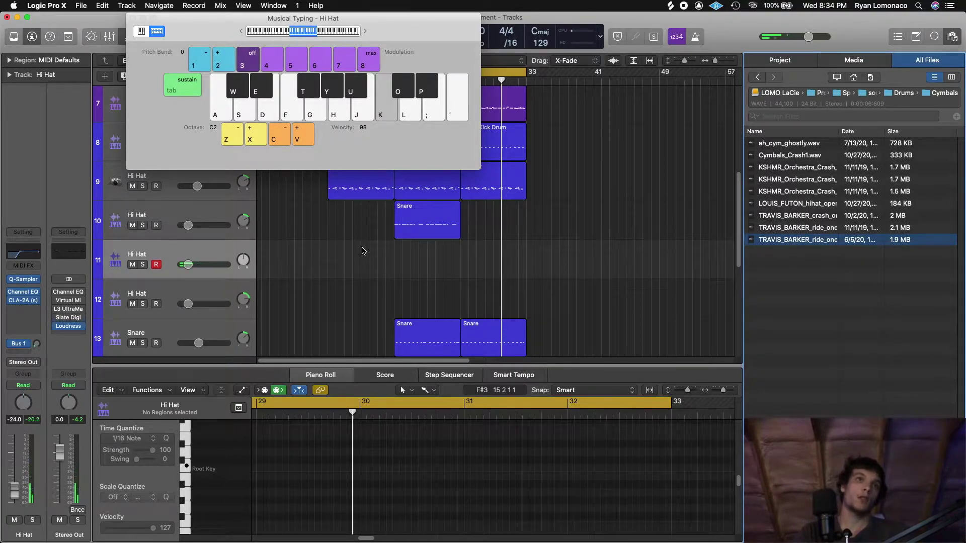
Play the beat from the beginning and try single ride hits along with it on track 11
key("Return")
key("space")
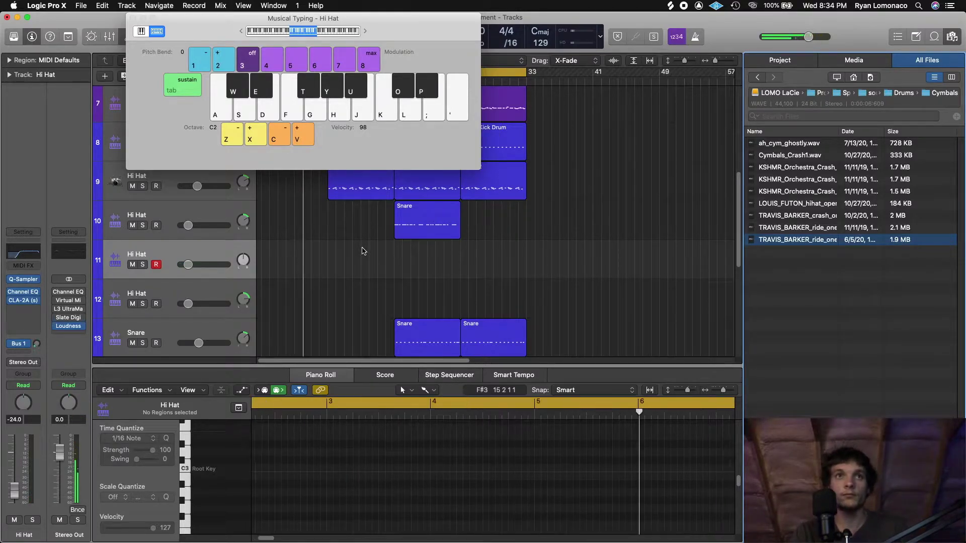
key("j")
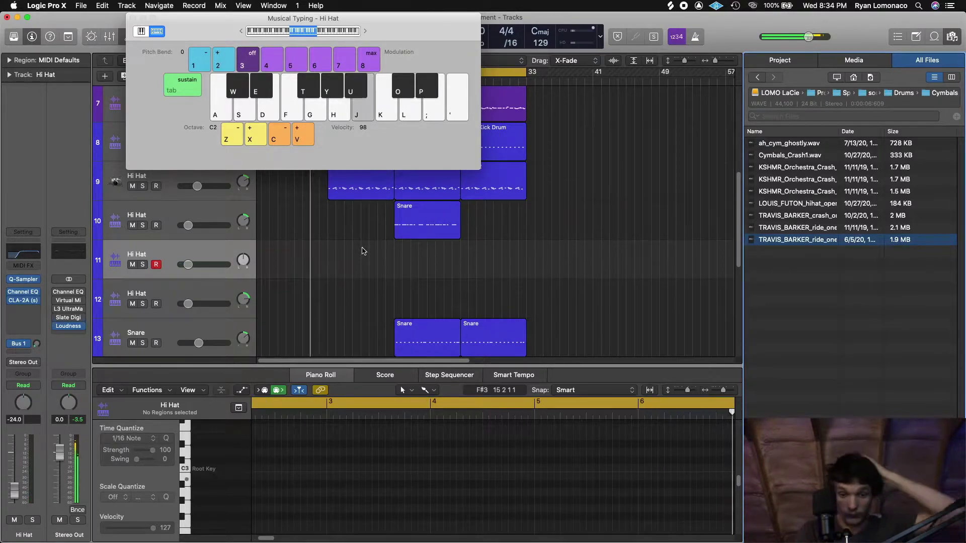
key("k")
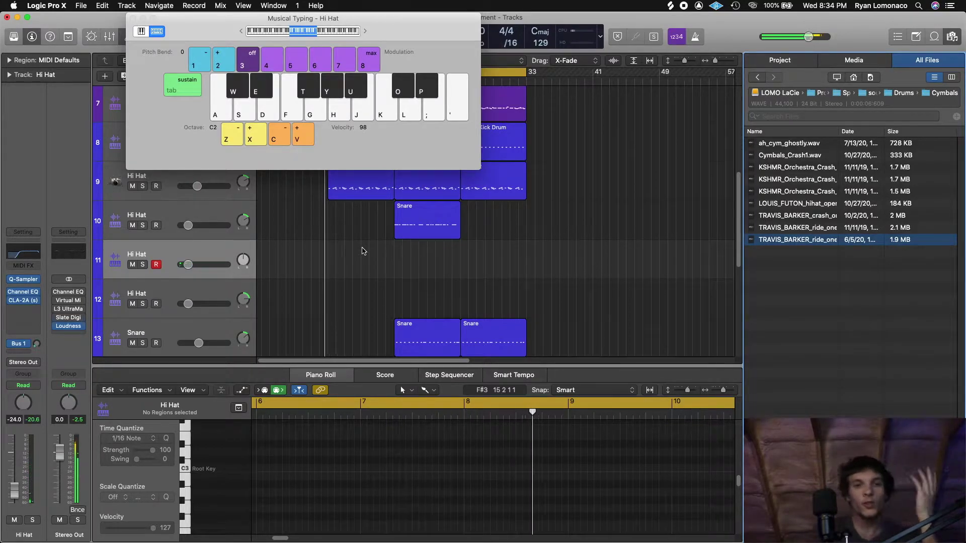
key("k")
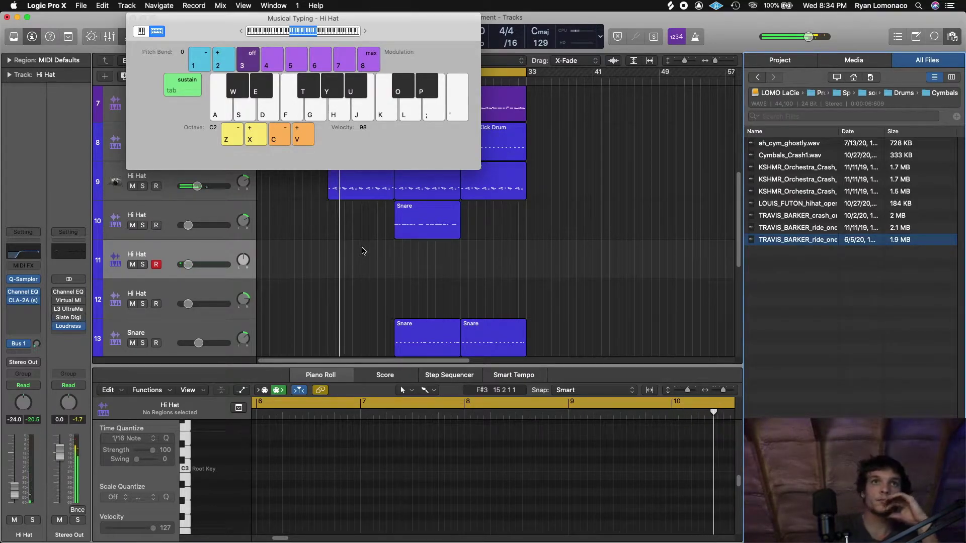
key("k")
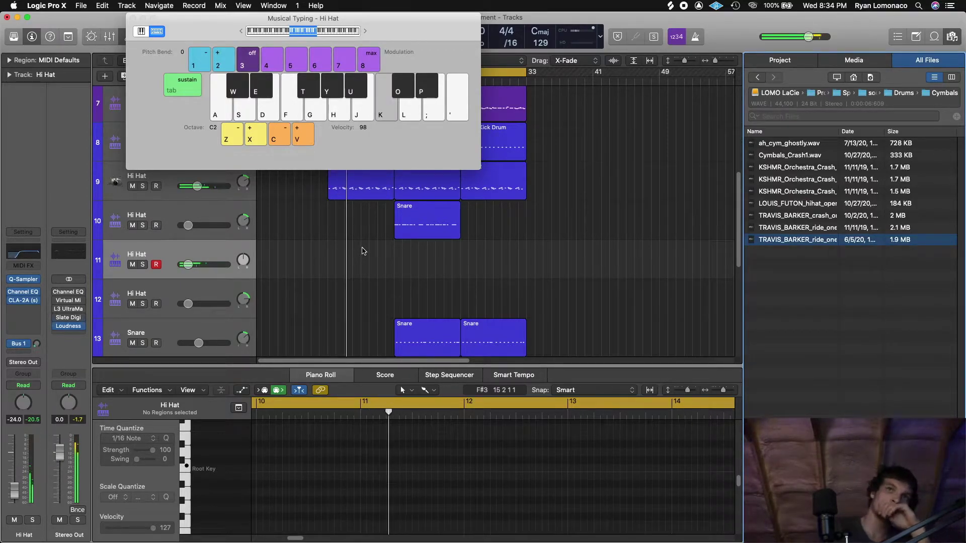
key("k")
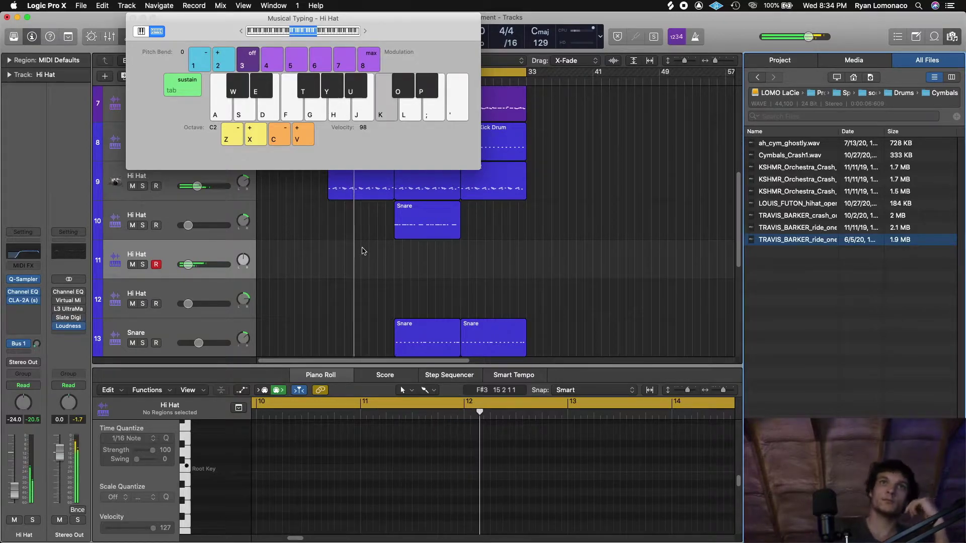
key("k")
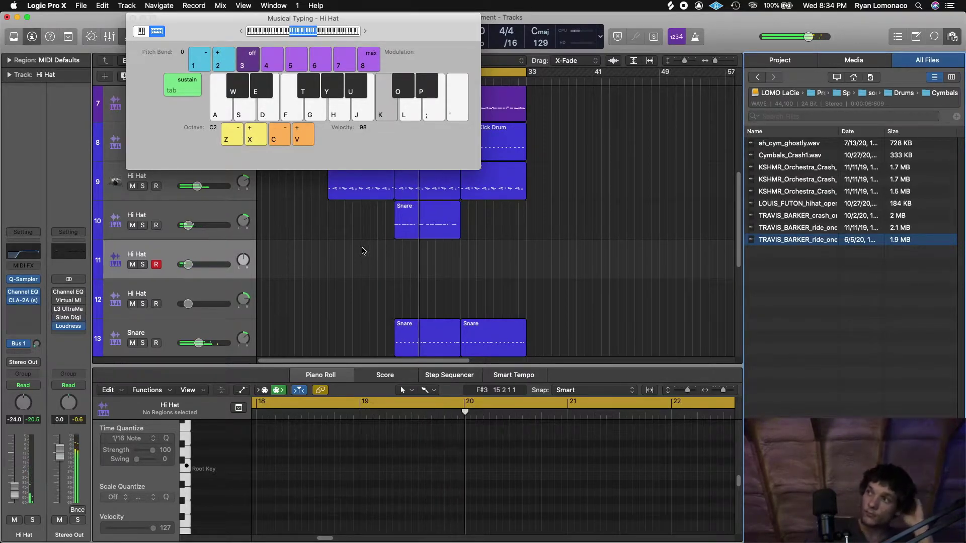
key("semicolon")
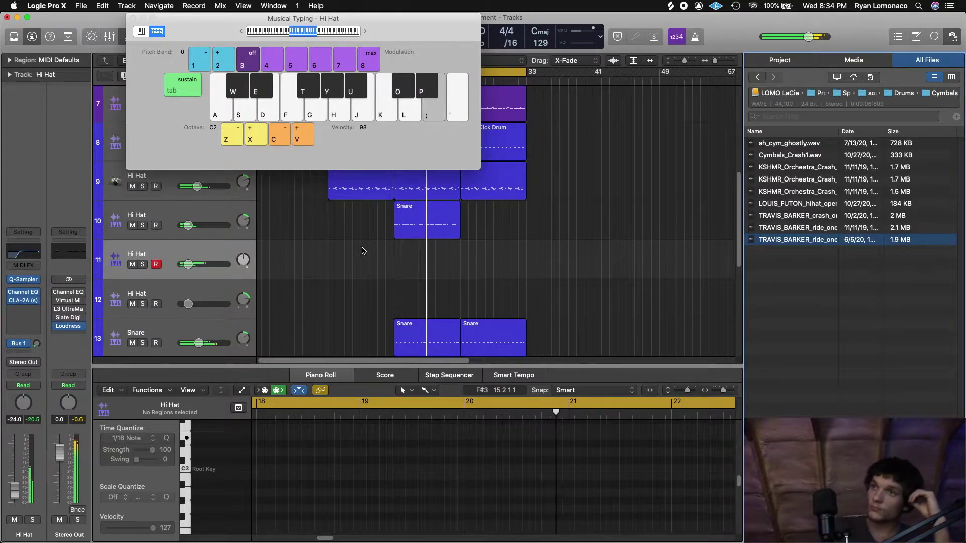
key("k")
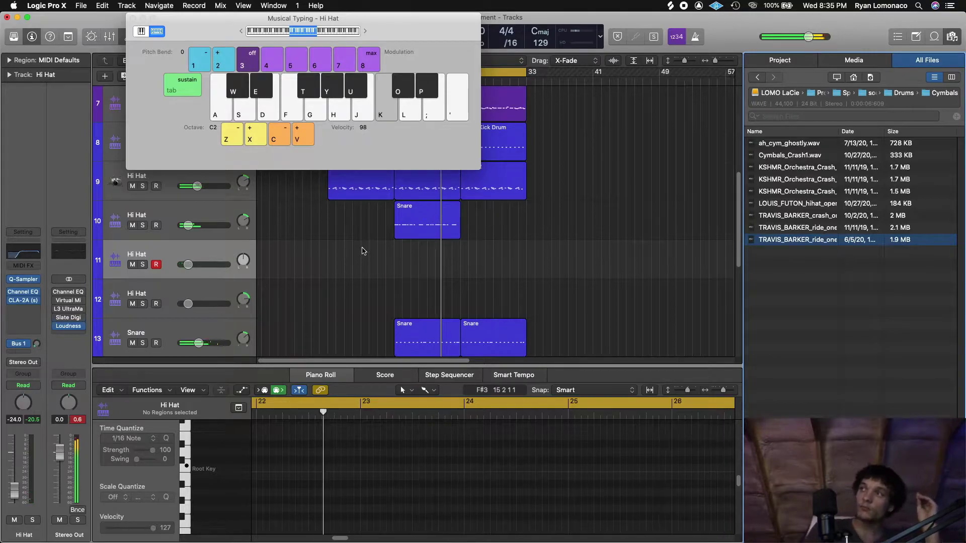
key("k")
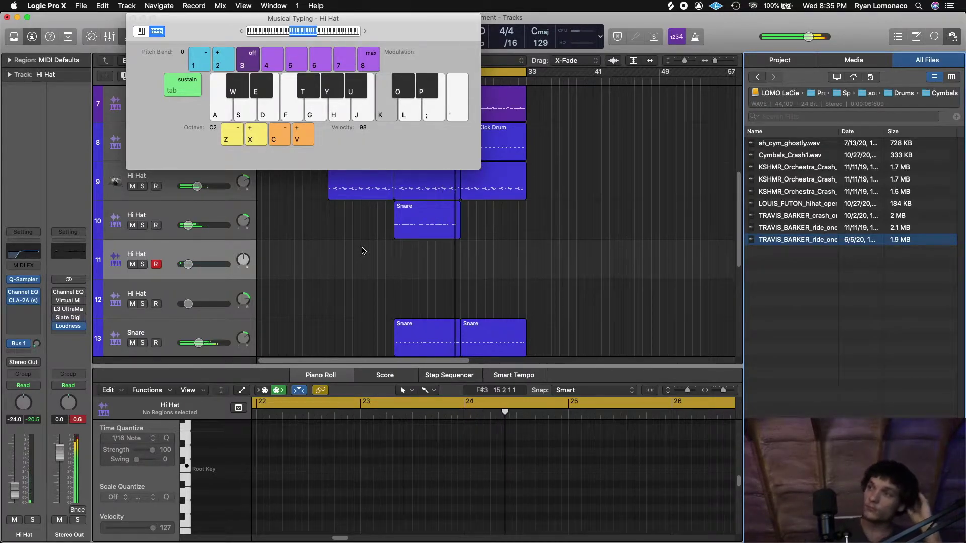
key("k")
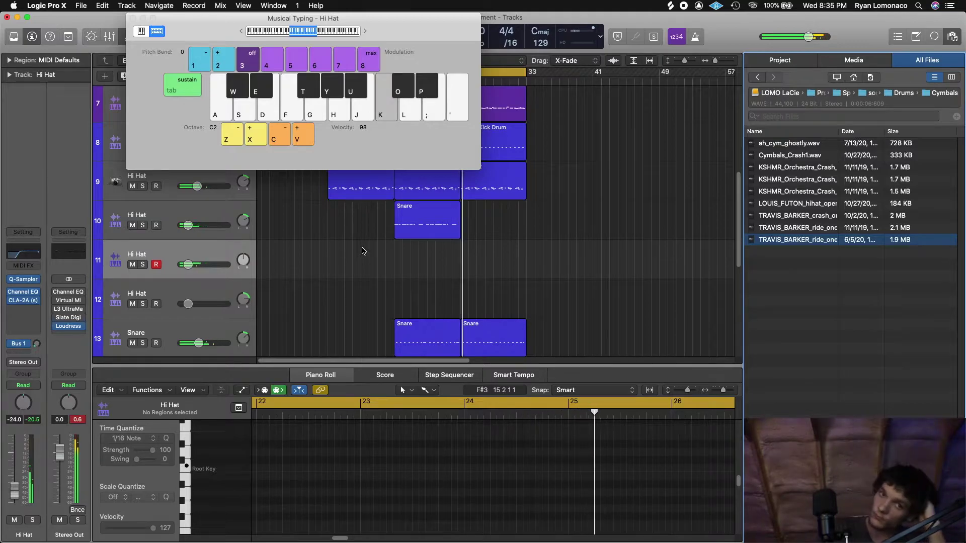
Create an empty MIDI region on track 11 spanning bars 1 to 9 and open it in an enlarged Piano Roll
right_click(395, 261)
left_click(417, 254)
left_click_drag(408, 272, 304, 261)
key("e")
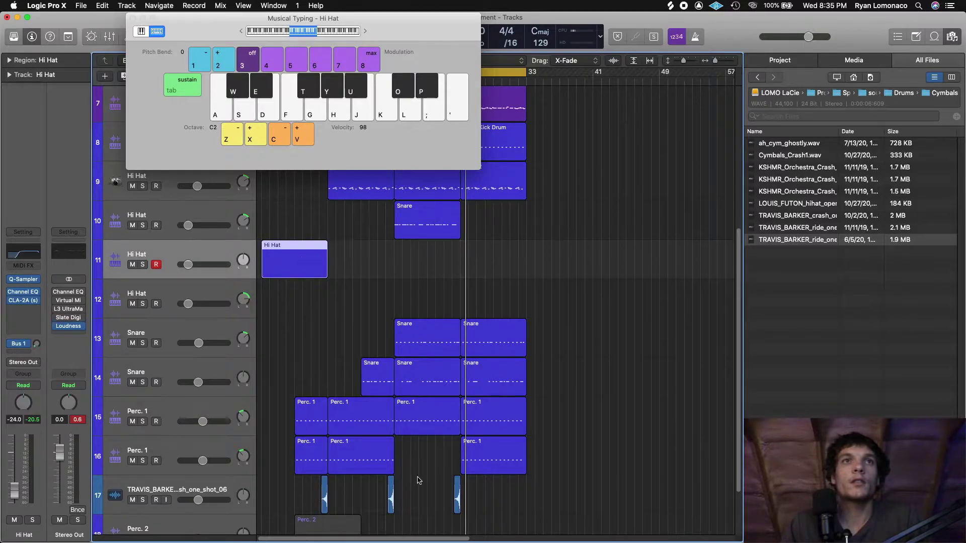
key("e")
left_click_drag(408, 366, 408, 200)
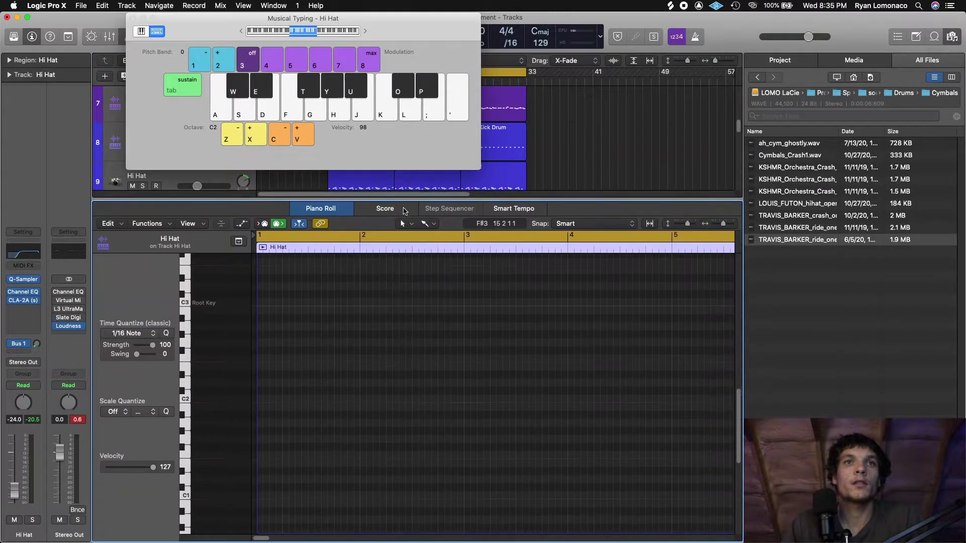
Enter C3 ride notes about one bar long at bars 1, 3, 5 and 7 of the new region
left_click(266, 324)
left_click_drag(264, 323, 527, 322)
left_click(525, 300)
key("space")
left_click_drag(723, 223, 719, 225)
left_click(334, 333)
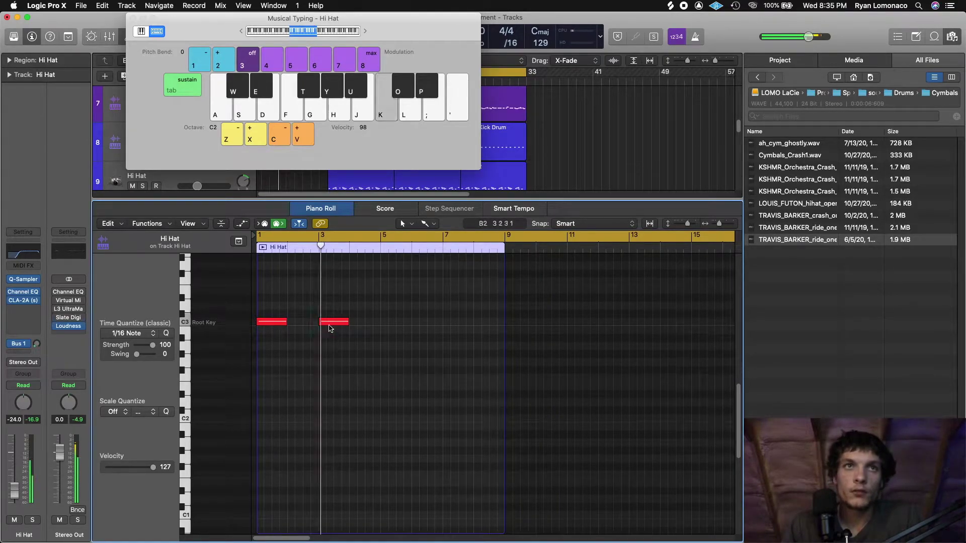
left_click_drag(329, 323, 460, 323)
left_click(482, 363)
Shrink the Piano Roll and repeat the track 11 ride region once, starting at bar 9
left_click_drag(400, 200, 385, 375)
left_click(305, 267)
key("super+r")
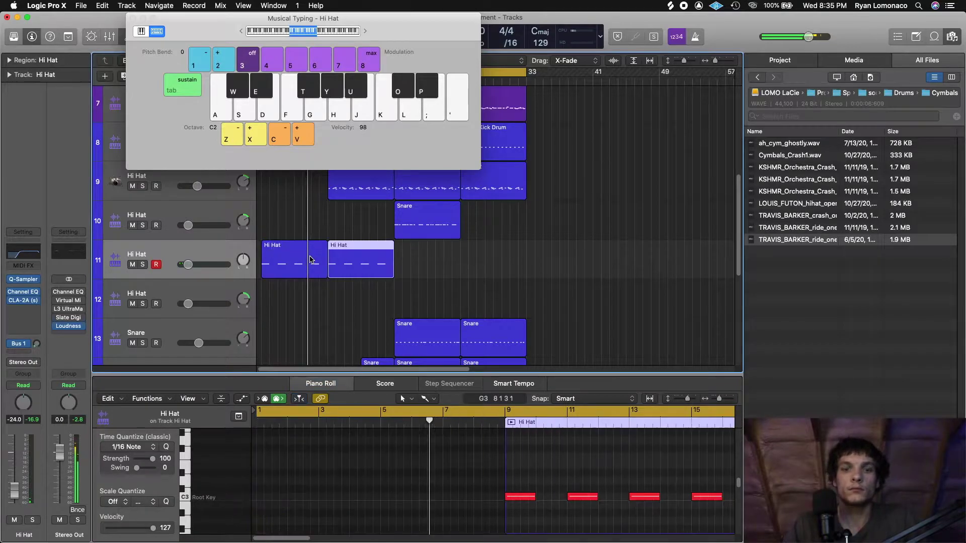
Lower track 11's volume to -39.0 dB and raise its Bus 1 send to the drum reverb
left_click_drag(189, 265, 184, 264)
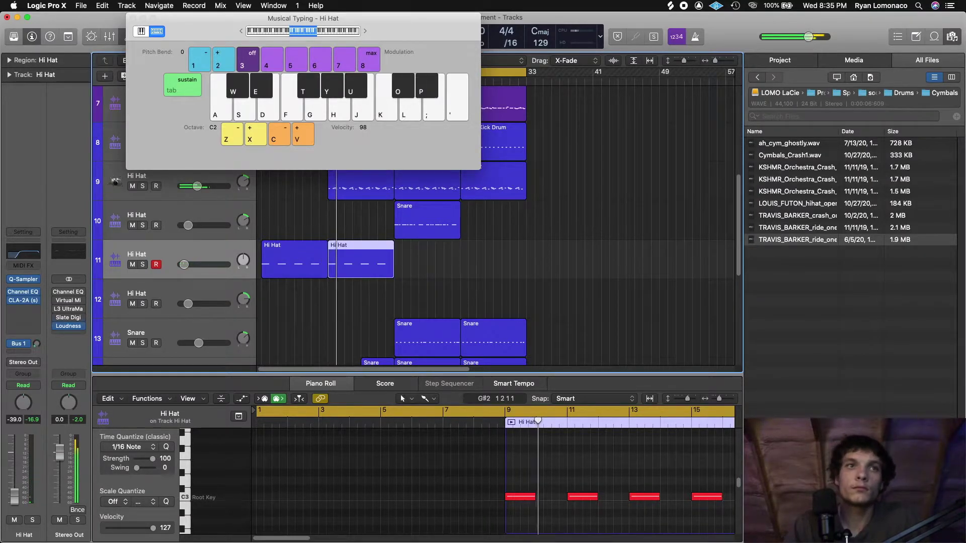
left_click(23, 351)
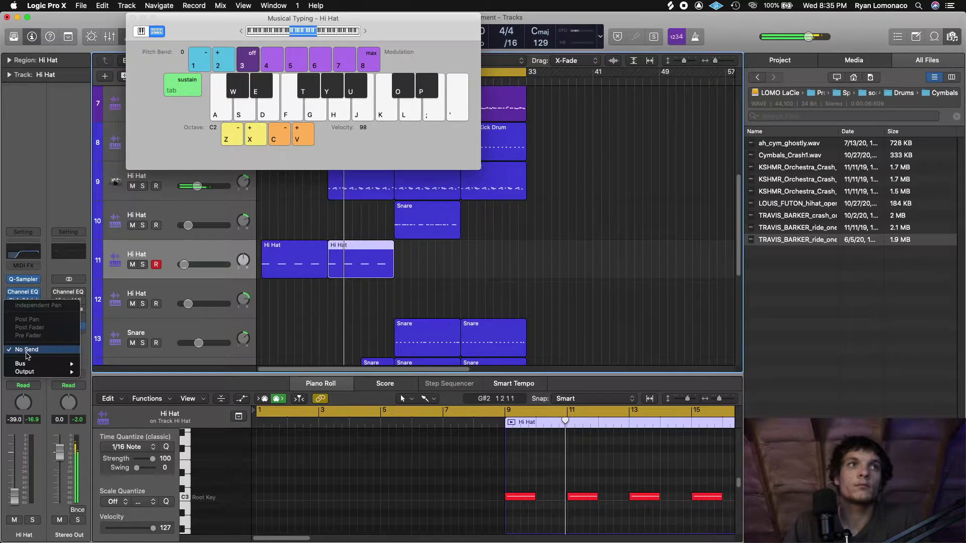
mouse_move(32, 365)
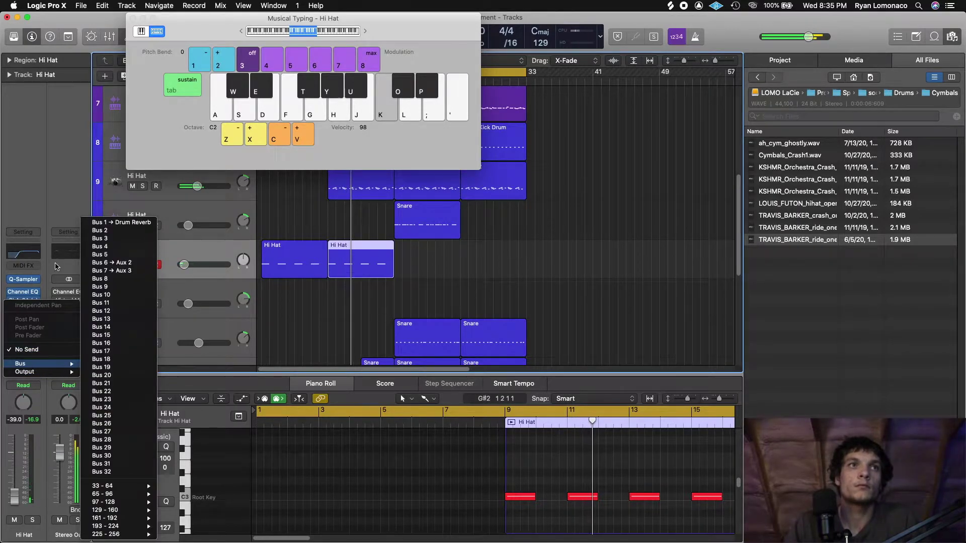
left_click_drag(36, 344, 36, 325)
Add a closing ride fill in bar 16 of the second region, using C3 notes with two short D3 notes above the last ones
left_click_drag(289, 539, 333, 541)
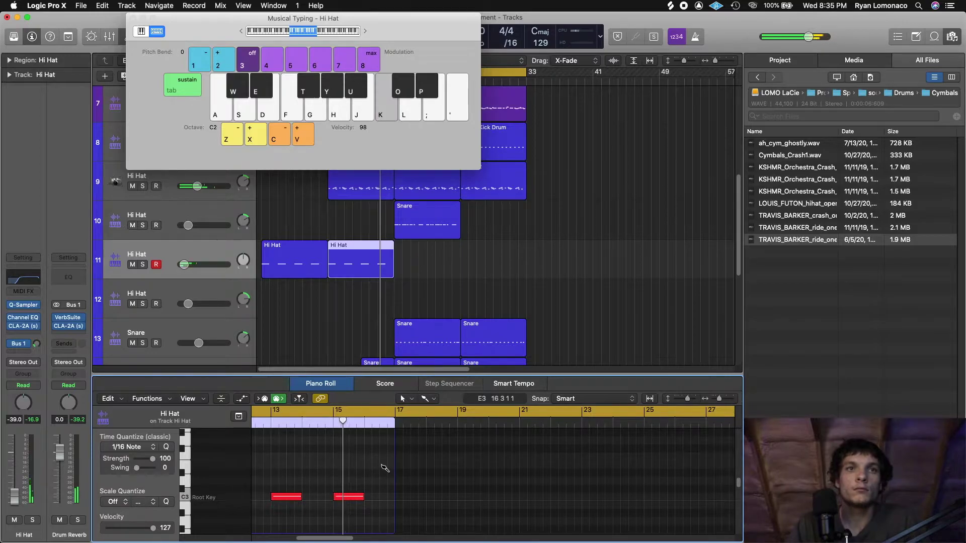
left_click(367, 498, "super")
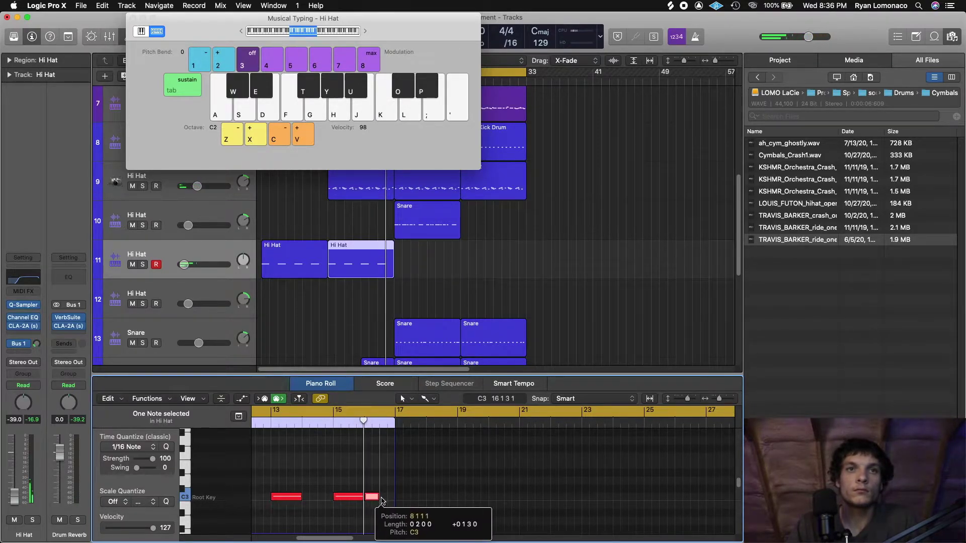
mouse_move(374, 499)
left_mouse_down()
mouse_move(406, 471)
mouse_move(387, 475)
mouse_move(385, 498)
left_mouse_up()
left_click(388, 458)
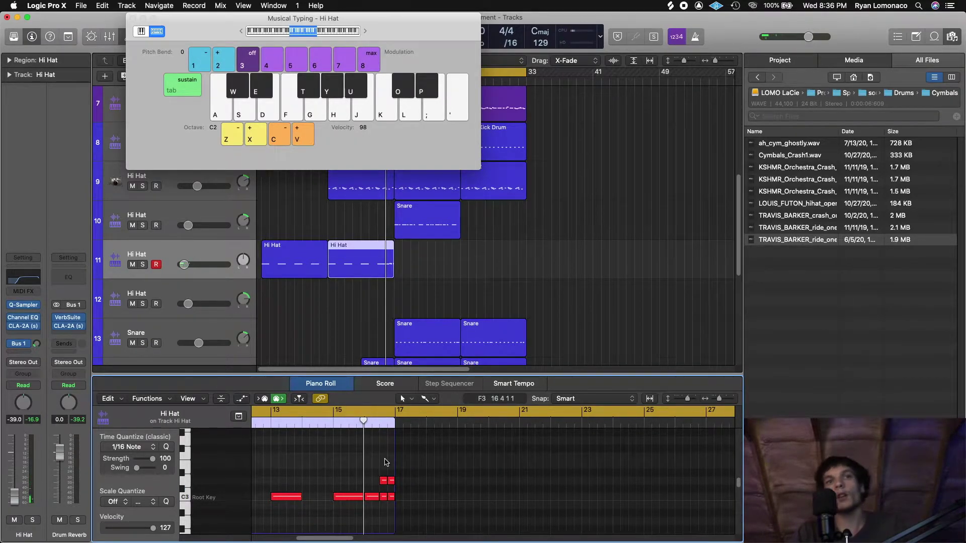
Close Musical Typing and set the cycle range to start at bar 9
left_click_drag(385, 19, 622, 46)
left_click(370, 46)
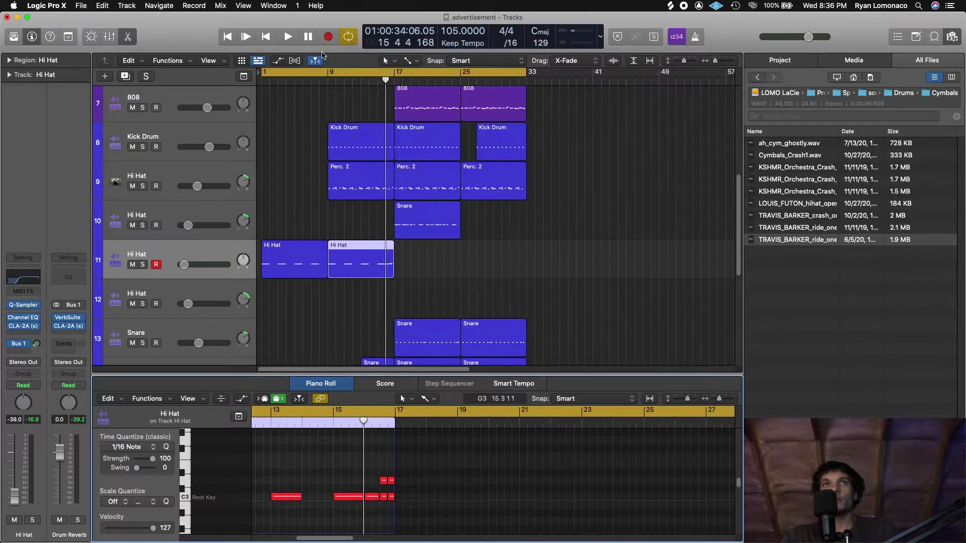
left_click_drag(263, 72, 328, 72)
left_click_drag(418, 263, 371, 268)
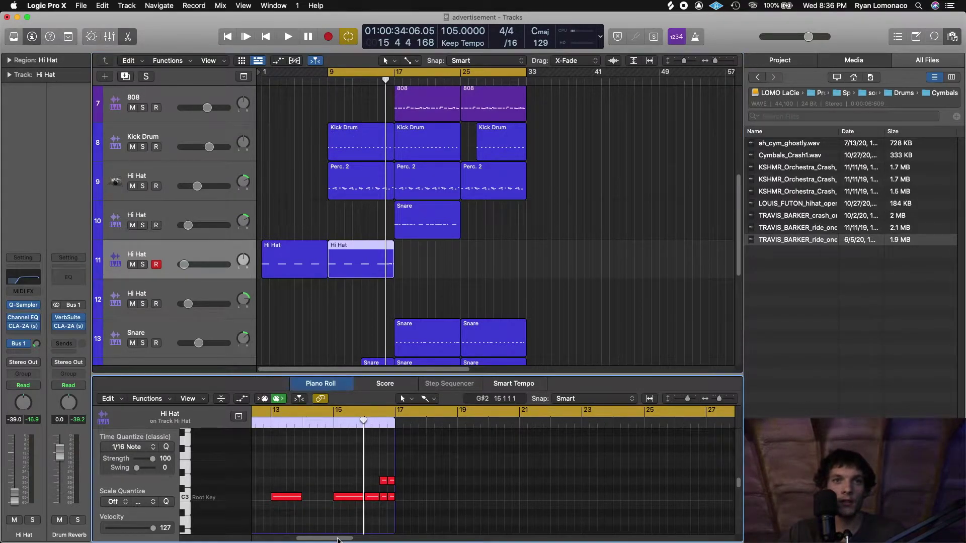
Add a D3 ride note about two beats long on beat 3 of bar 12 in the second region
scroll(363, 503, "left", 5)
left_click(379, 480)
left_click(380, 482)
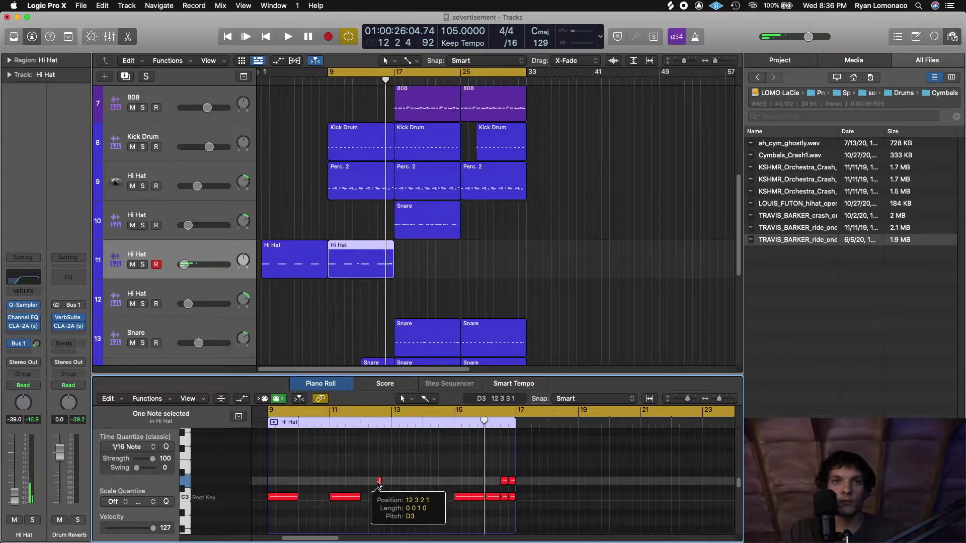
left_click_drag(379, 481, 391, 486)
left_click(404, 469)
While the beat plays, pan track 11 to +20 and set its volume to -26.0 dB
key("space")
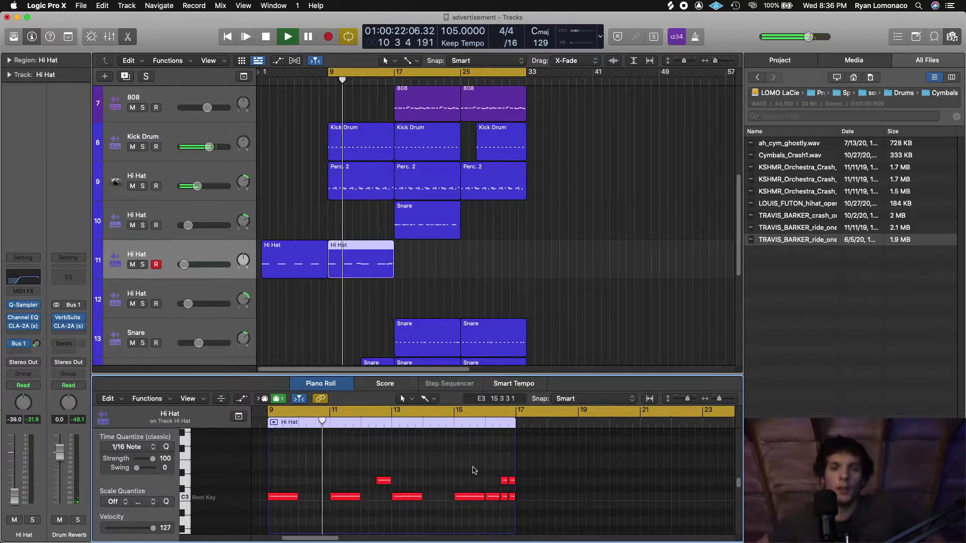
left_click_drag(194, 272, 246, 270)
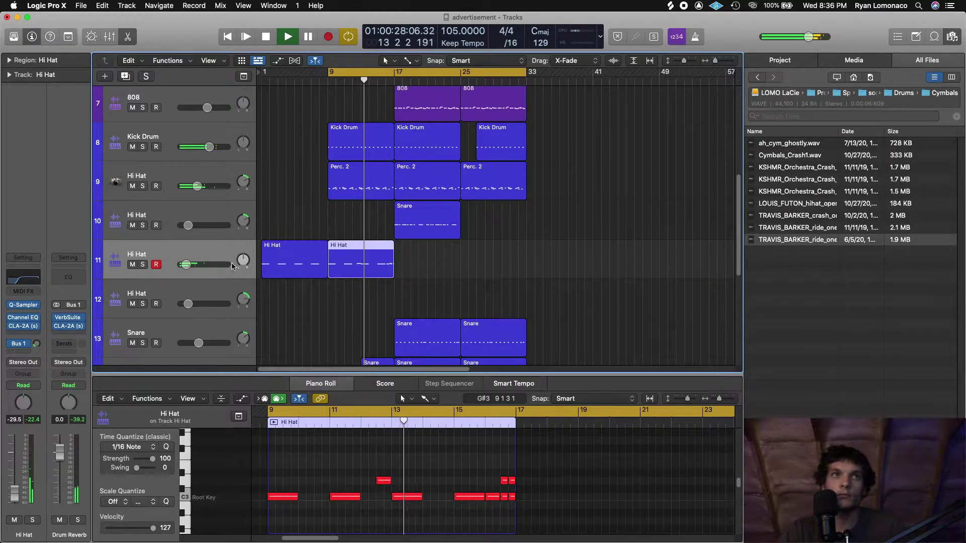
left_click_drag(245, 260, 246, 253)
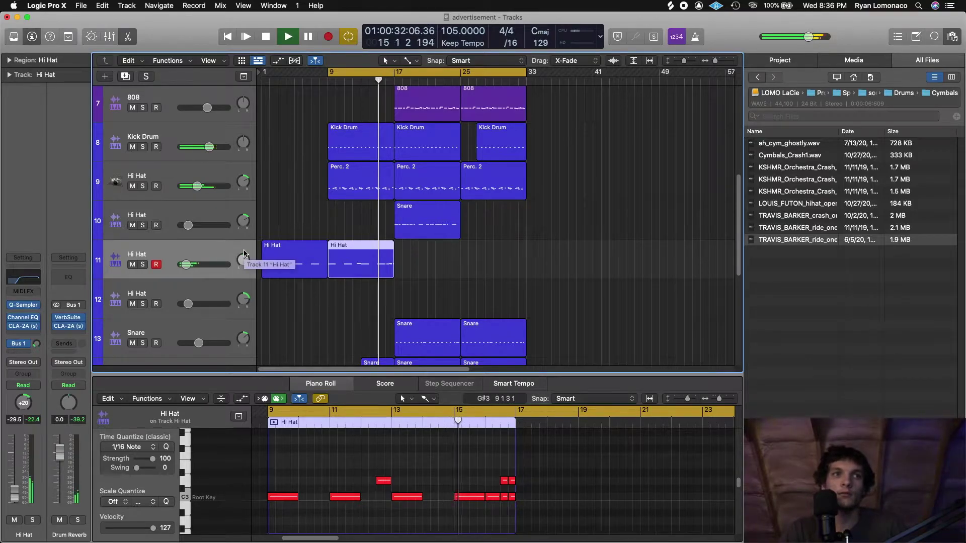
left_click_drag(187, 268, 189, 267)
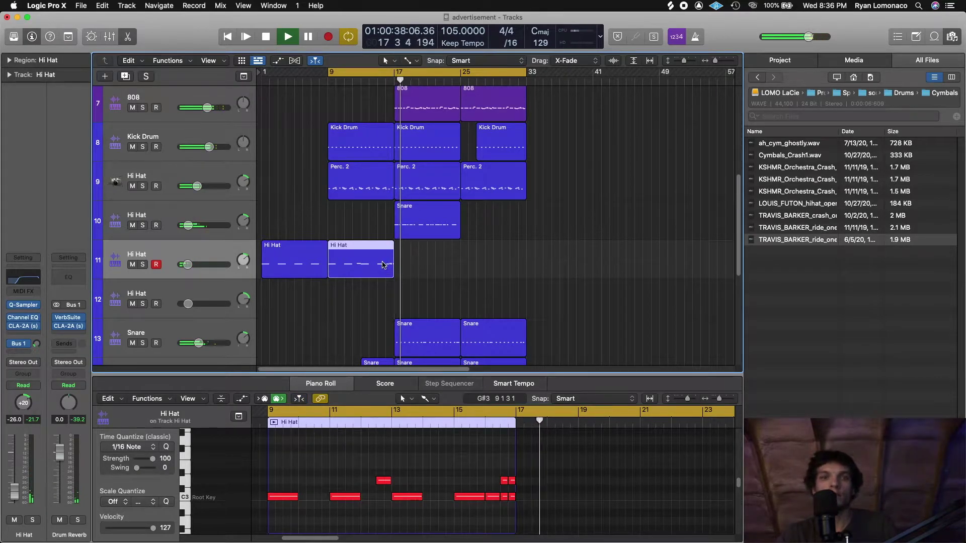
Repeat the bar 9 ride region twice so that track 11 is filled up to bar 33
key("super+r")
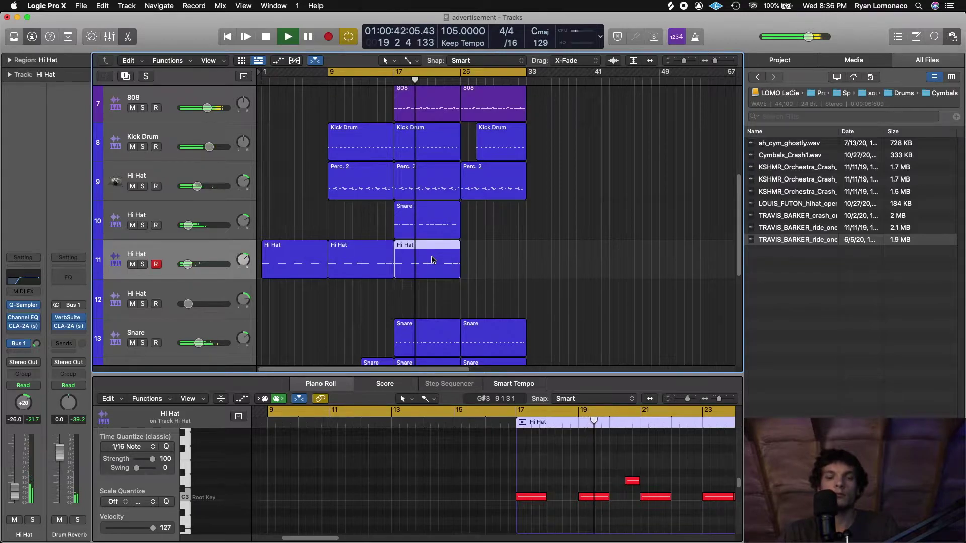
key("super+r")
left_click(581, 284)
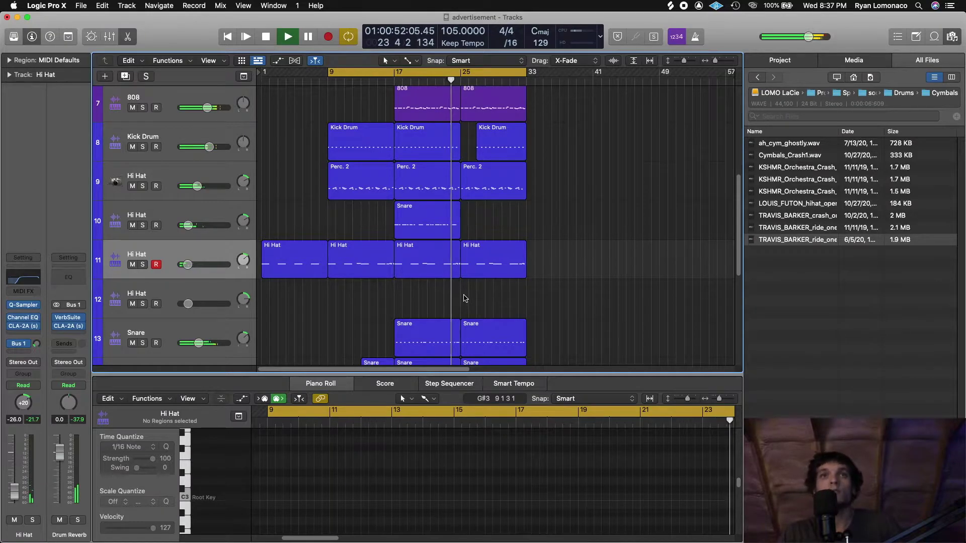
Set track 11's volume to -33.0 dB and play the beat from bar 9 to check the ride level
left_click_drag(188, 265, 183, 267)
key("space")
key("space")
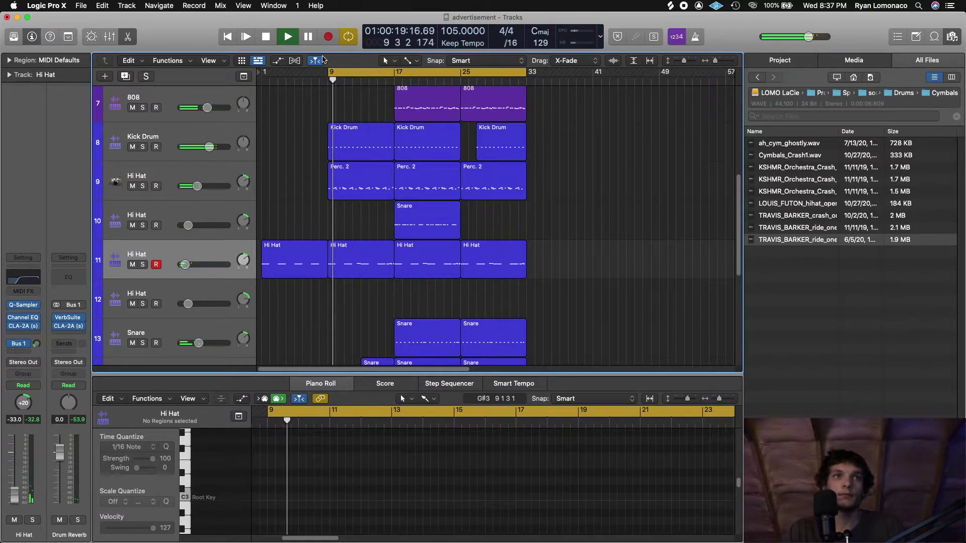
key("space")
Start the cycle range just before bar 9, play that section and turn cycling off
left_click_drag(332, 70, 328, 70)
key("space")
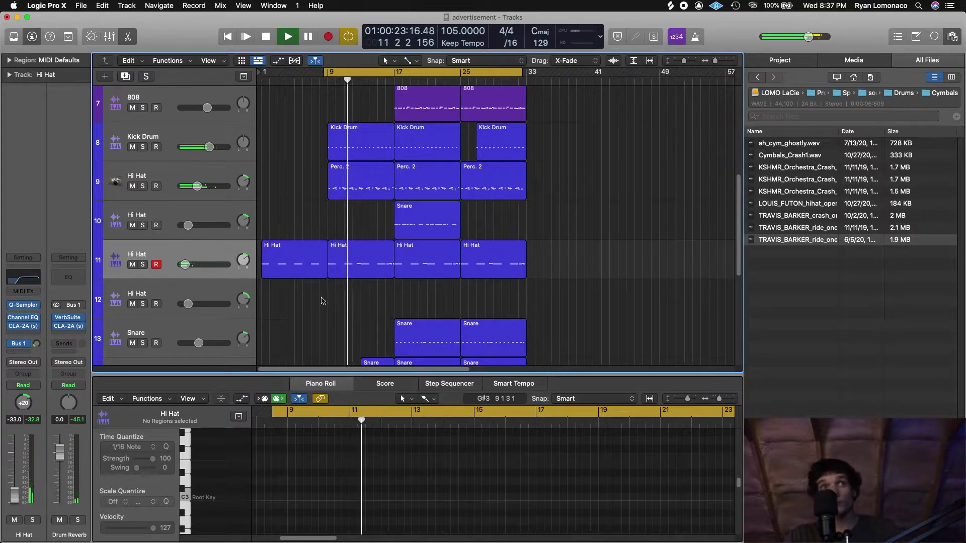
key("space")
left_click(400, 72)
scroll(535, 328, "up", 10)
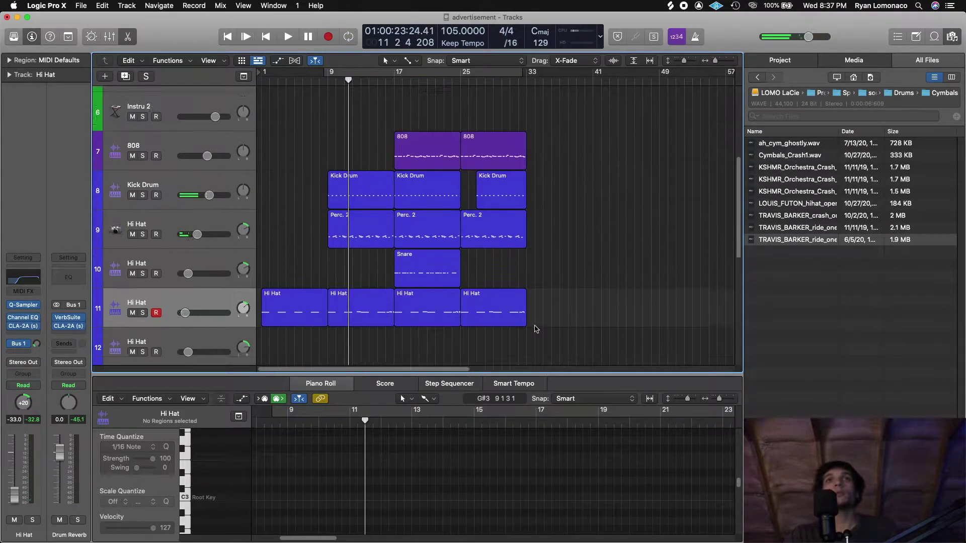
scroll(534, 329, "down", 12)
scroll(546, 322, "up", 10)
scroll(556, 362, "right", 10)
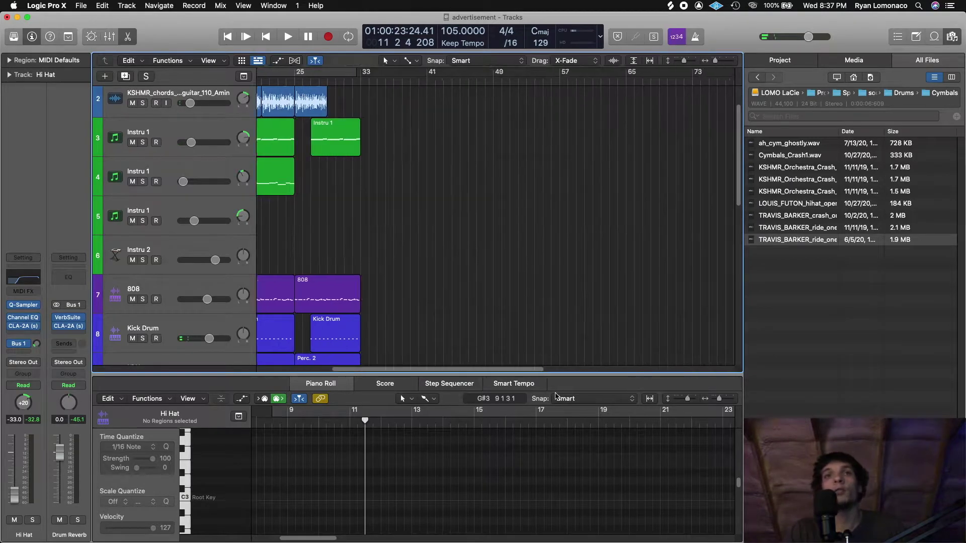
scroll(556, 362, "left", 10)
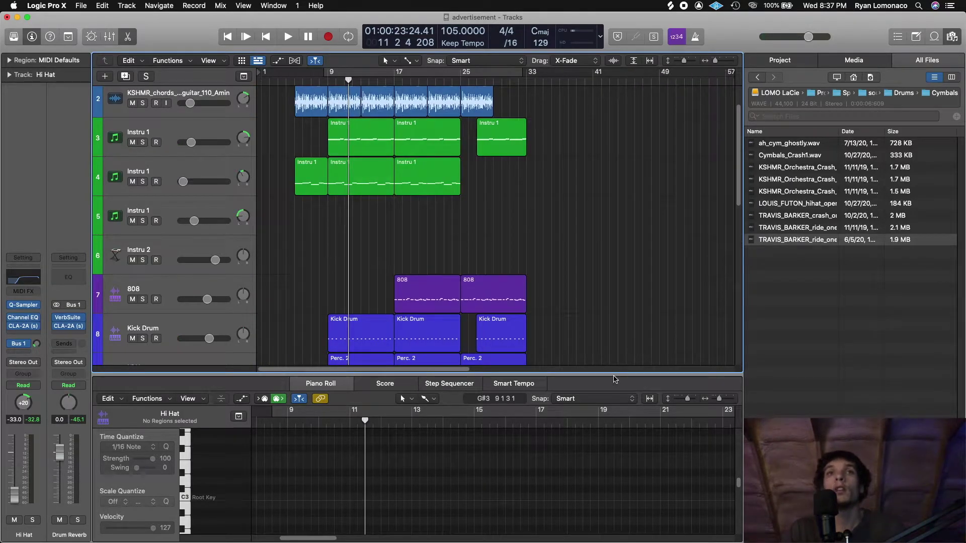
Close the Piano Roll and add a +6.0 dB send to Bus 10 on the Kick Drum track, naming the aux SC Kick
key("p")
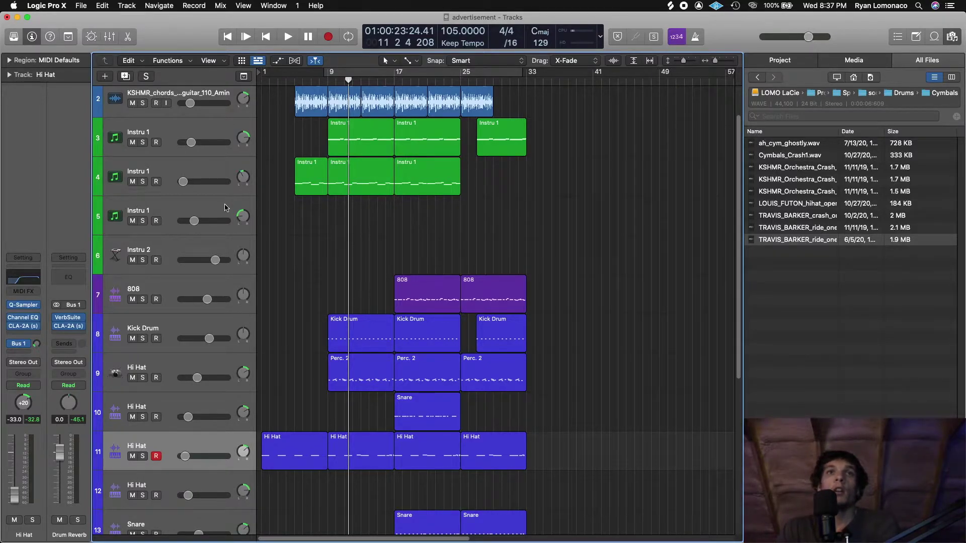
left_click(184, 323)
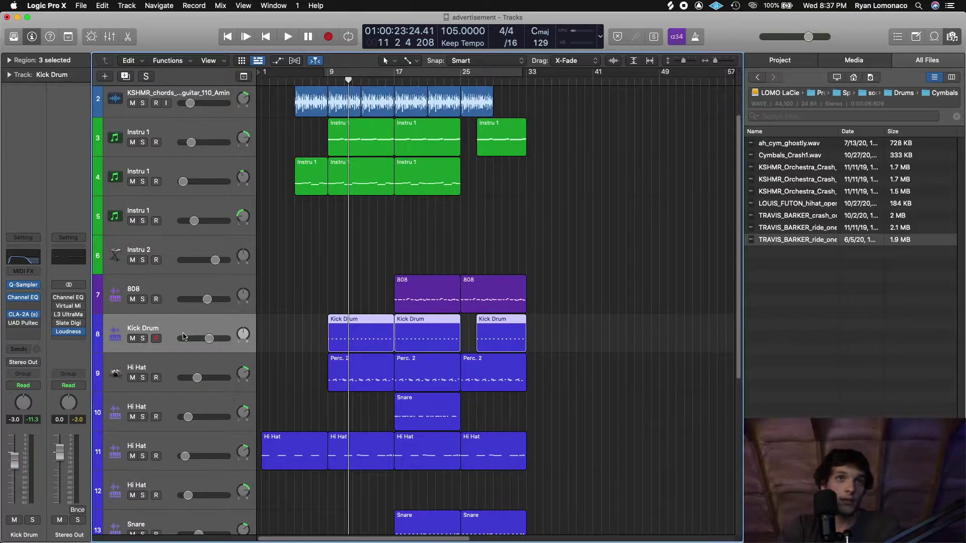
scroll(457, 410, "down", 10)
scroll(448, 410, "up", 12)
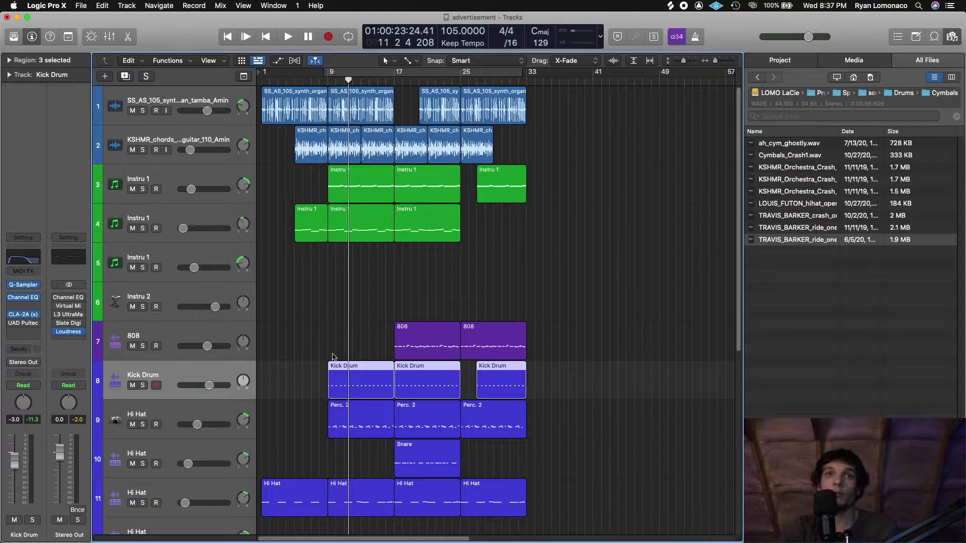
left_click(9, 352)
mouse_move(36, 364)
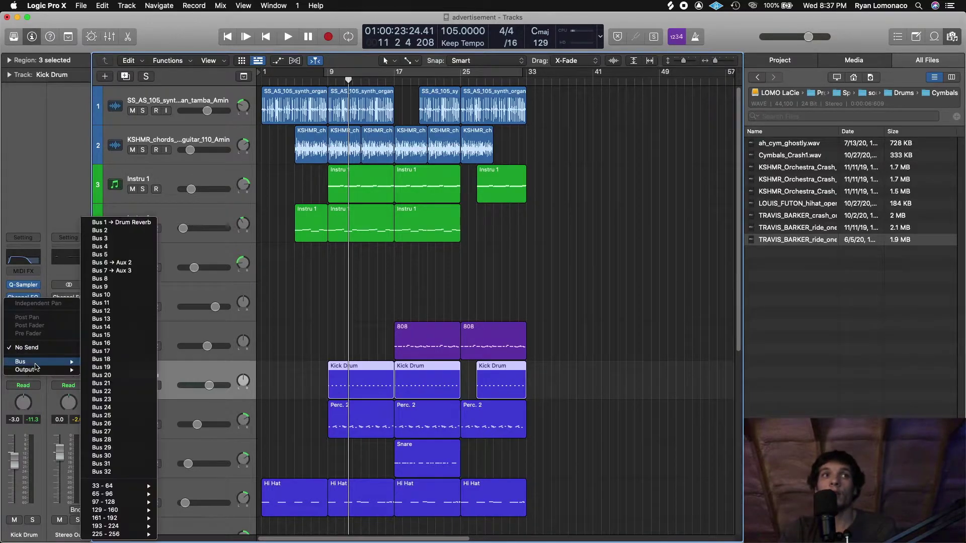
left_click(135, 296)
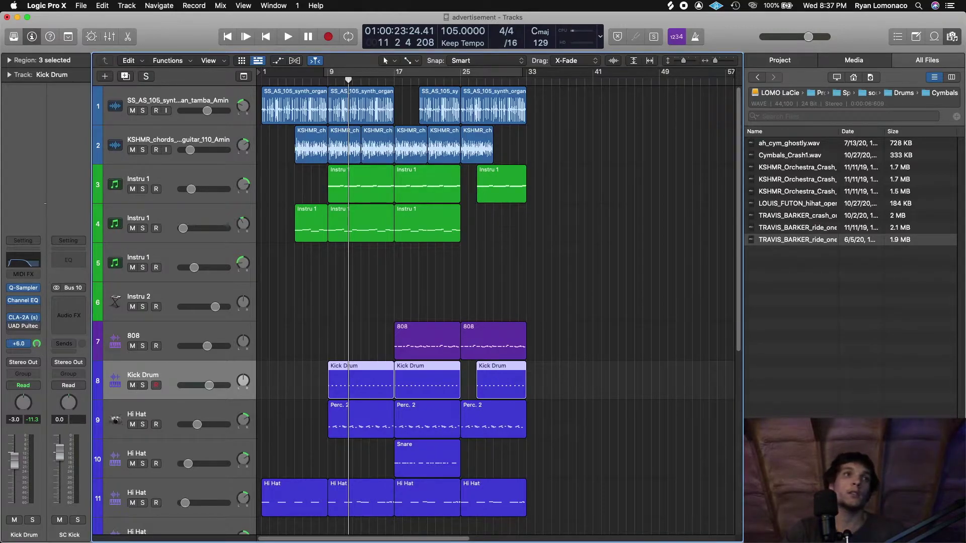
While the beat plays, set the Kick Drum track's volume to -8.0 dB, and deselect its regions
key("space")
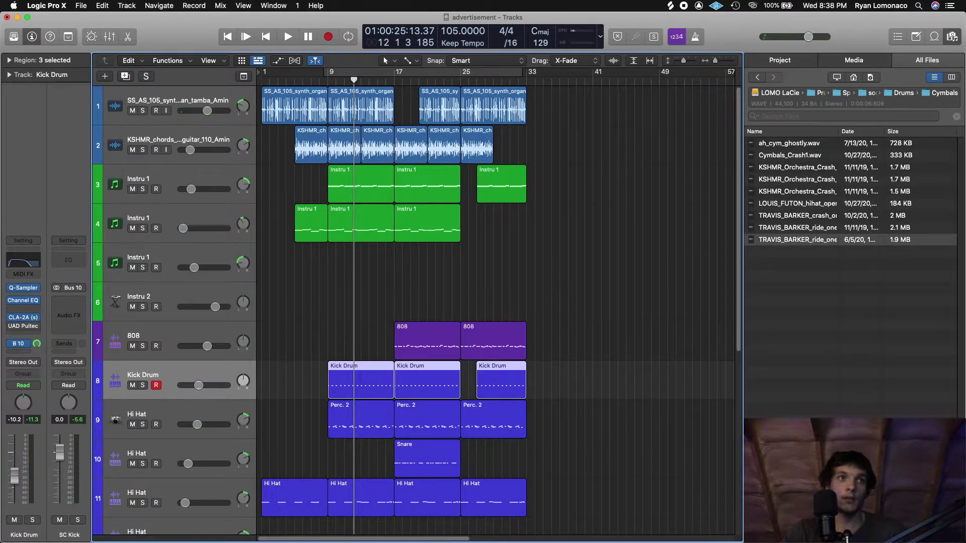
key("space")
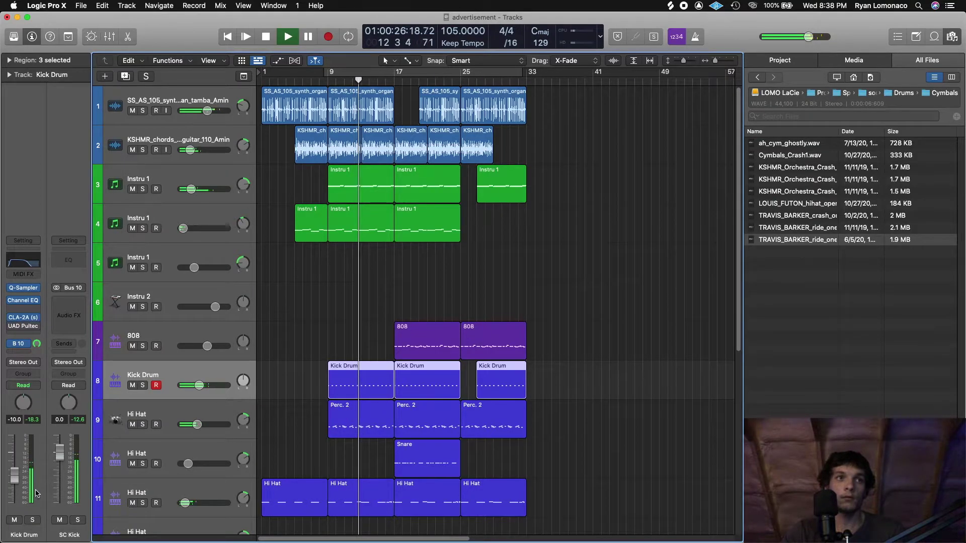
left_click_drag(18, 487, 18, 484)
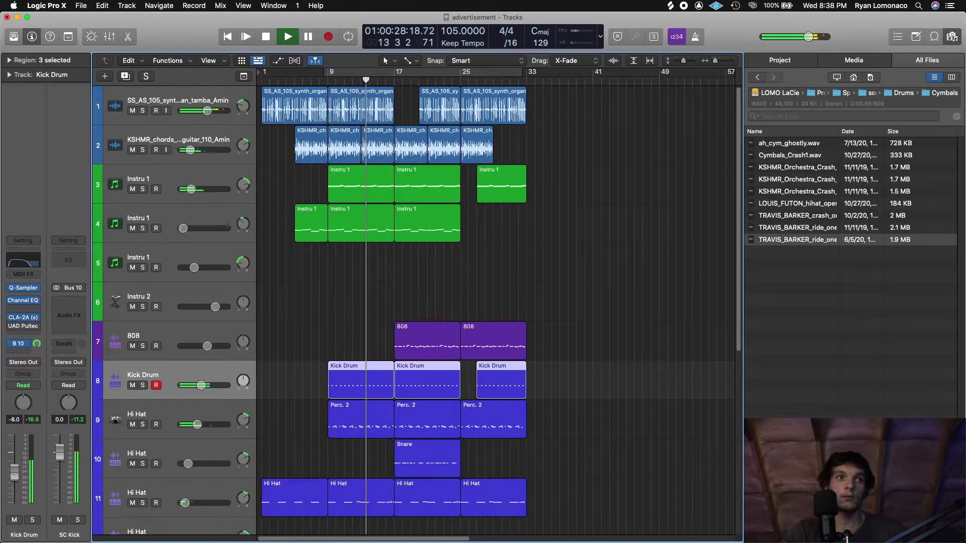
key("space")
left_click(517, 287)
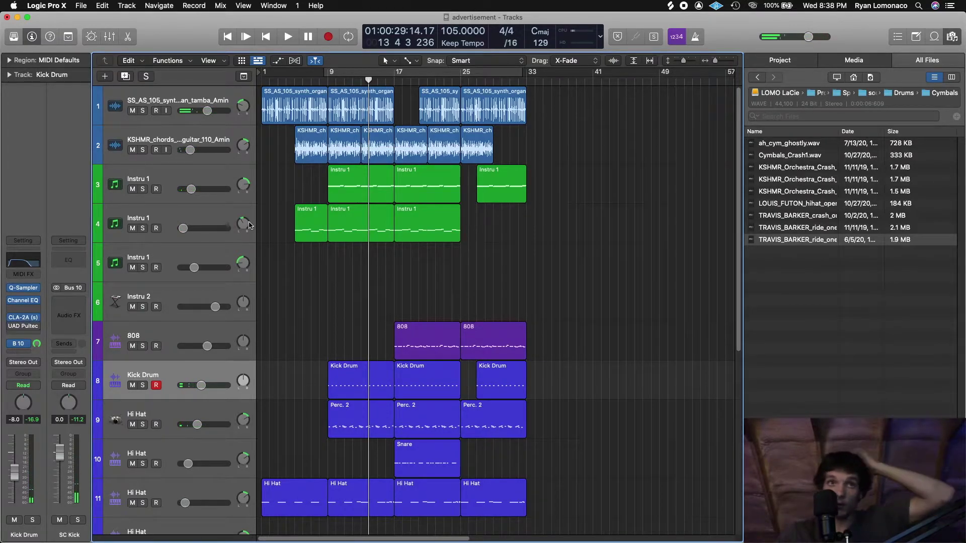
Route track 4's output to Bus 12 and name the new aux channel MelodyBus
left_click(211, 216)
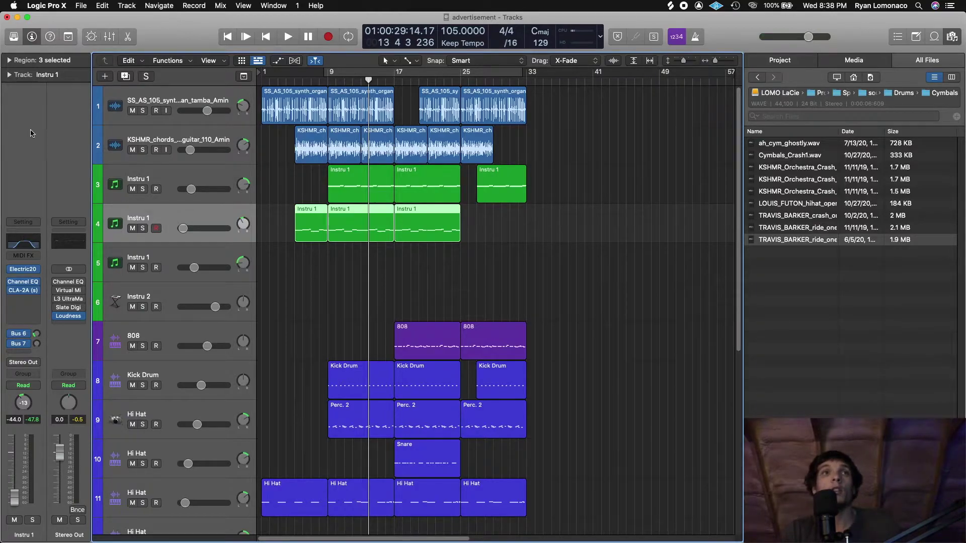
left_click(20, 317)
mouse_move(59, 370)
left_click(299, 259)
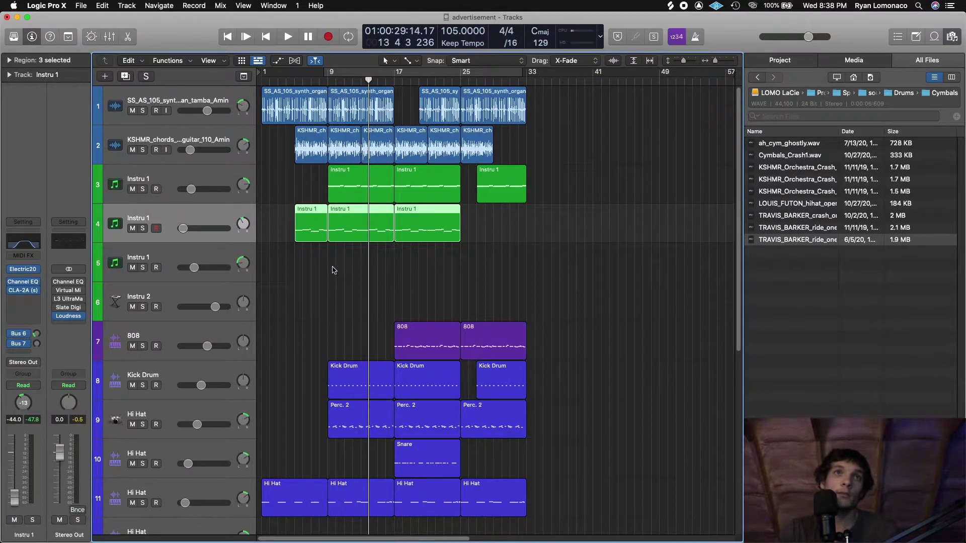
left_click(23, 362)
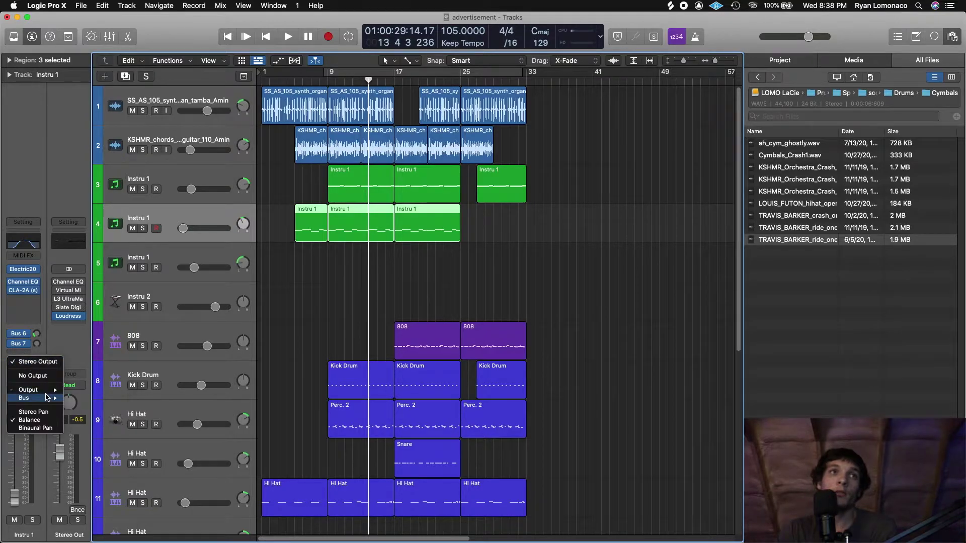
mouse_move(44, 399)
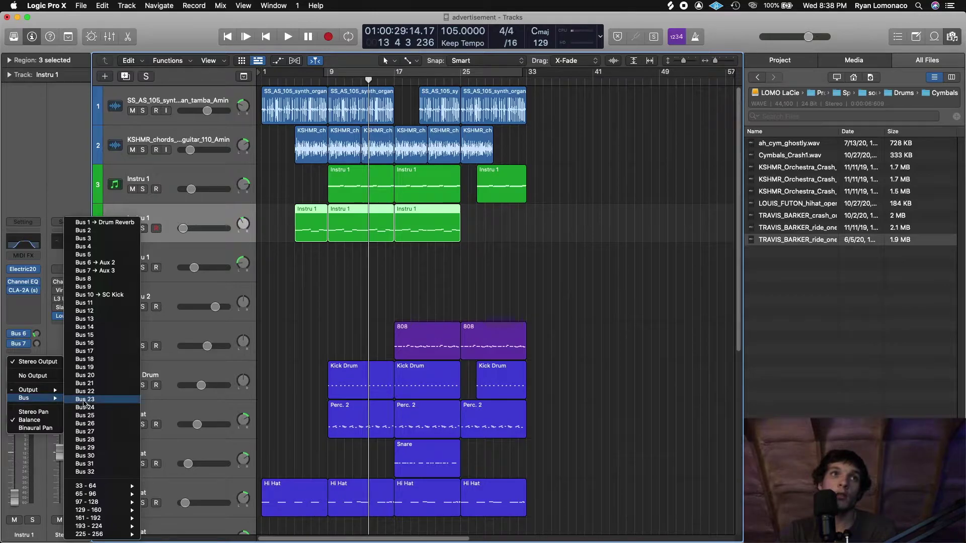
left_click(99, 315)
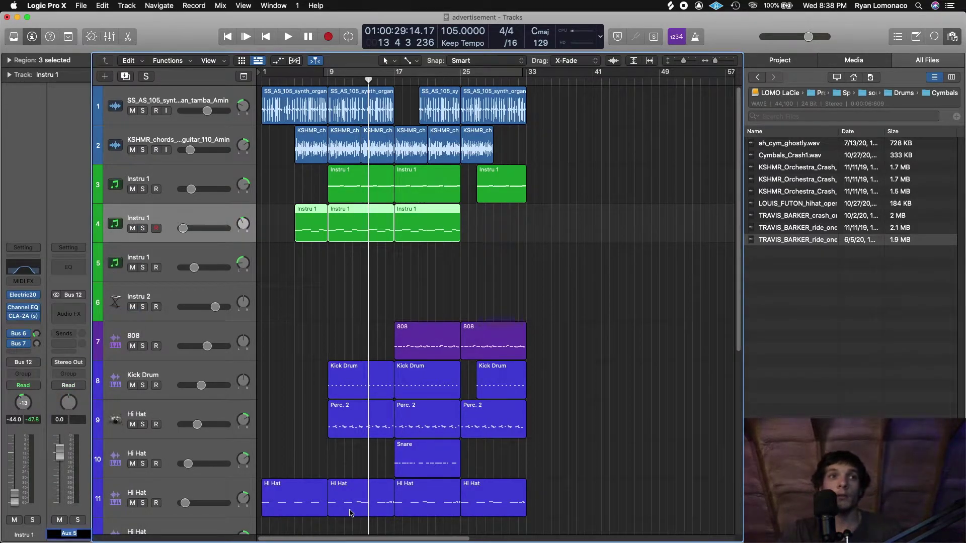
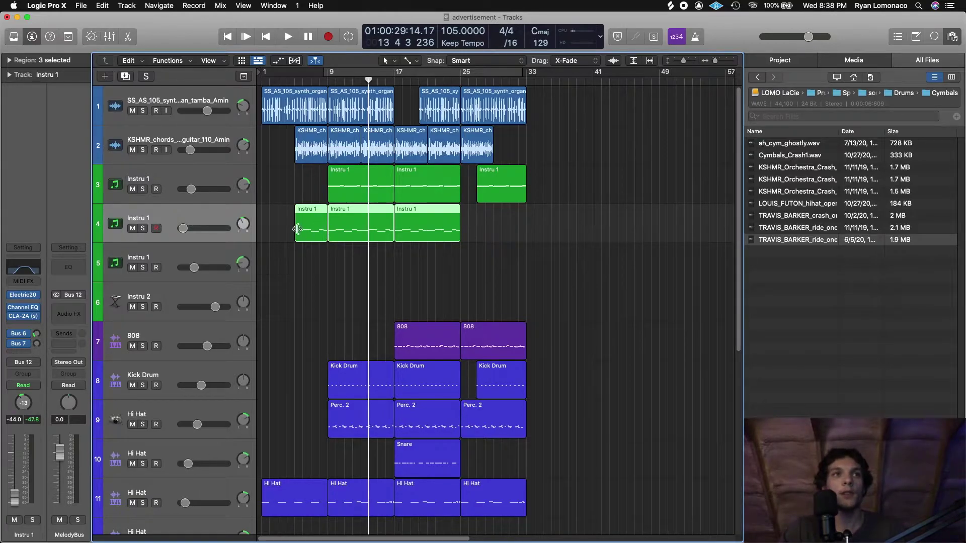
Route the outputs of tracks 1 to 3 together to the MelodyBus on Bus 12
left_click(220, 178)
left_click(24, 362)
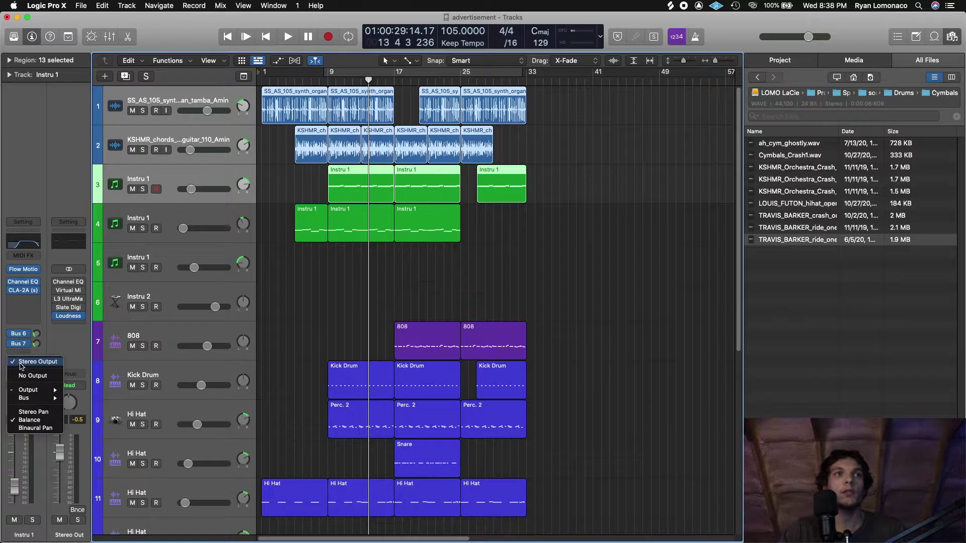
left_click(86, 312)
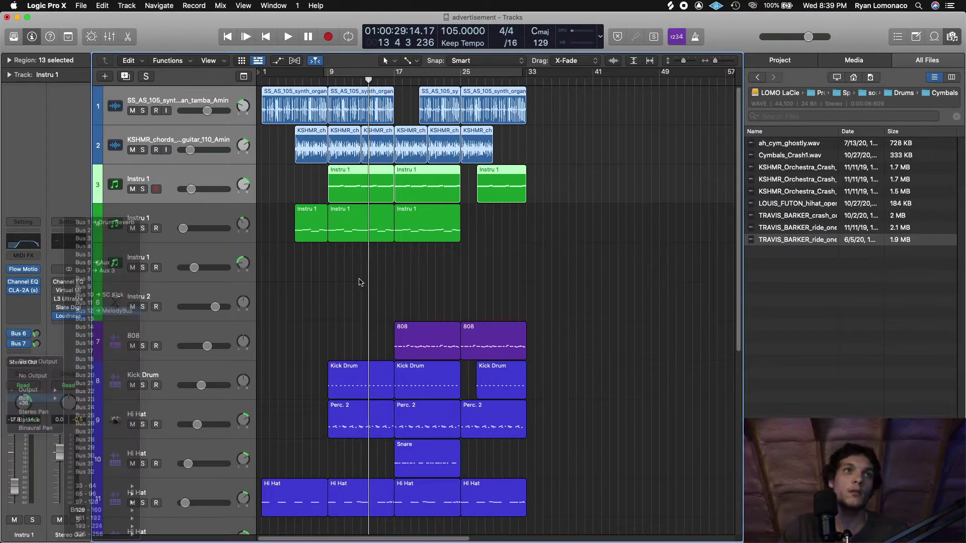
Create a track in the arrangement for the MelodyBus channel strip
right_click(63, 540)
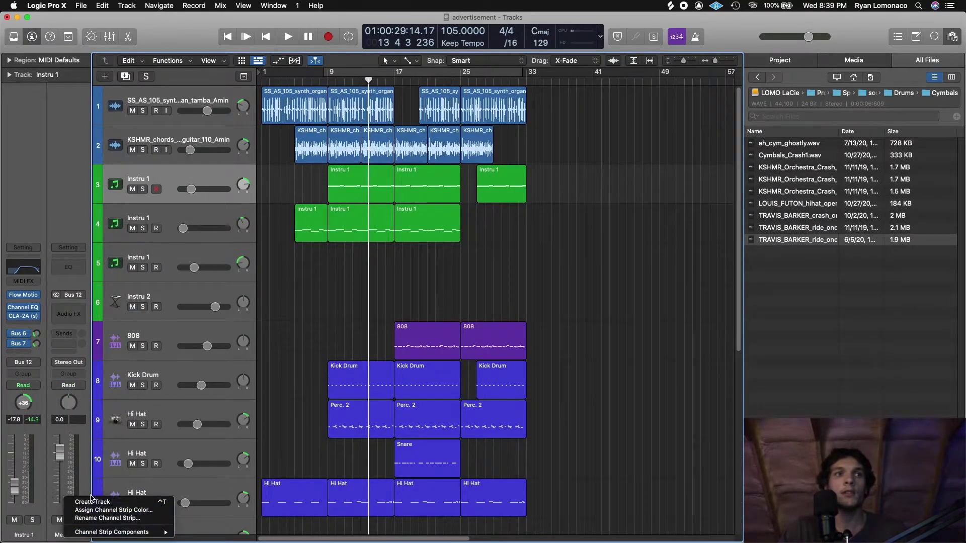
left_click(100, 500)
left_click_drag(195, 224, 301, 288)
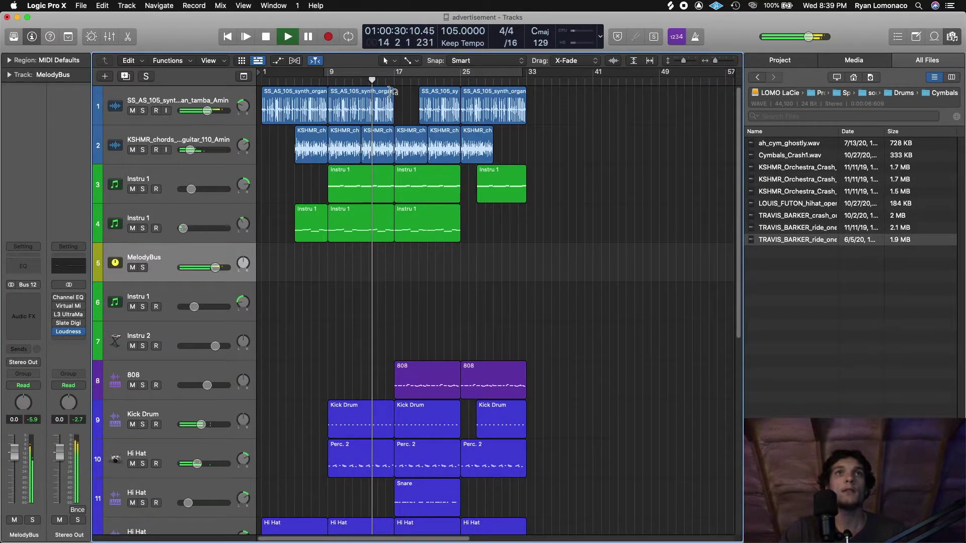
Play the beat from the beginning and compare the channel strips of track 1 and the MelodyBus to check the routing
key("space")
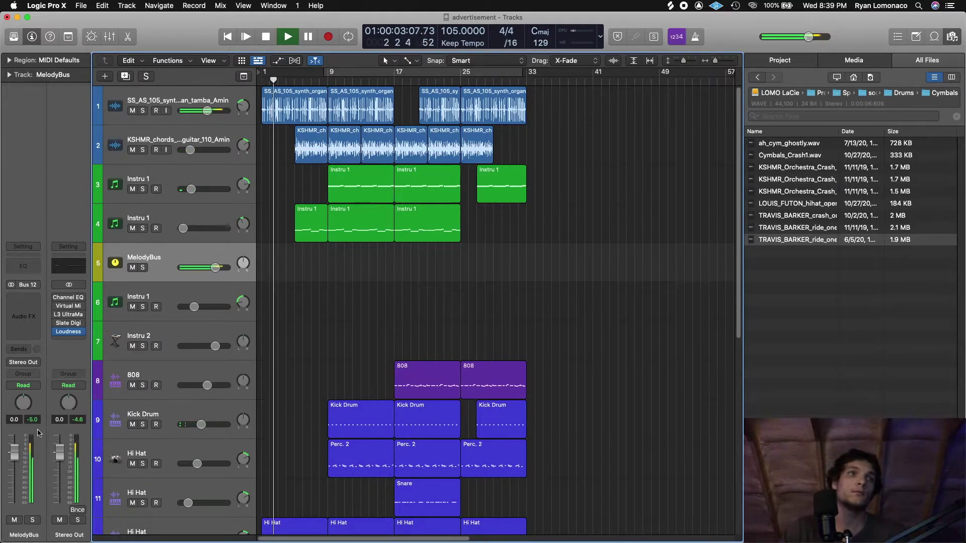
left_click(208, 97)
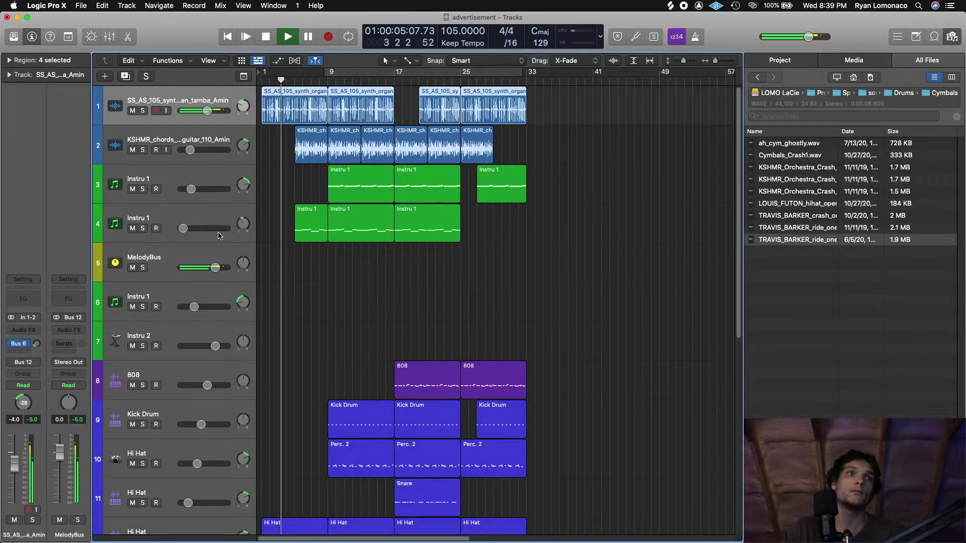
left_click(273, 263)
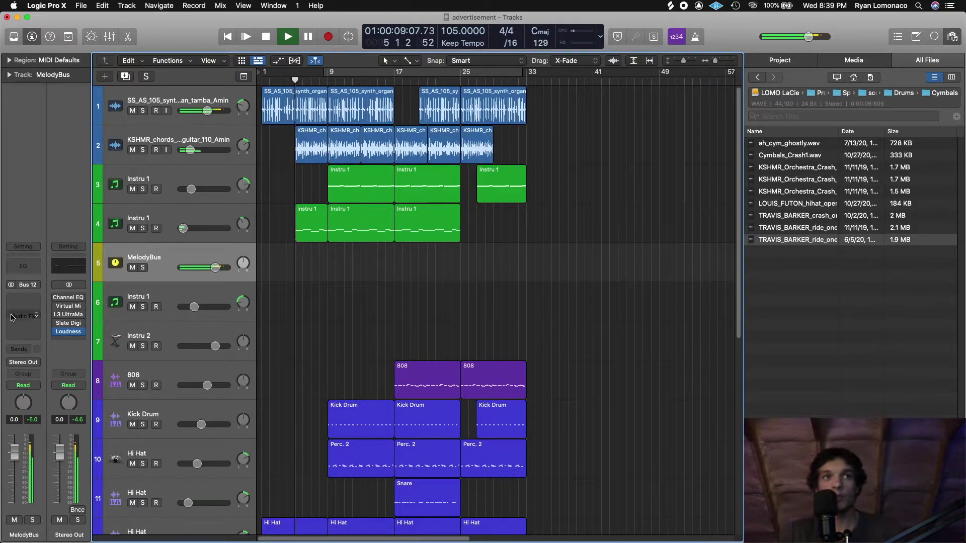
Insert the Waves L3-LL Ultra (s) plug-in in stereo on the MelodyBus and stop playback
left_click(25, 303)
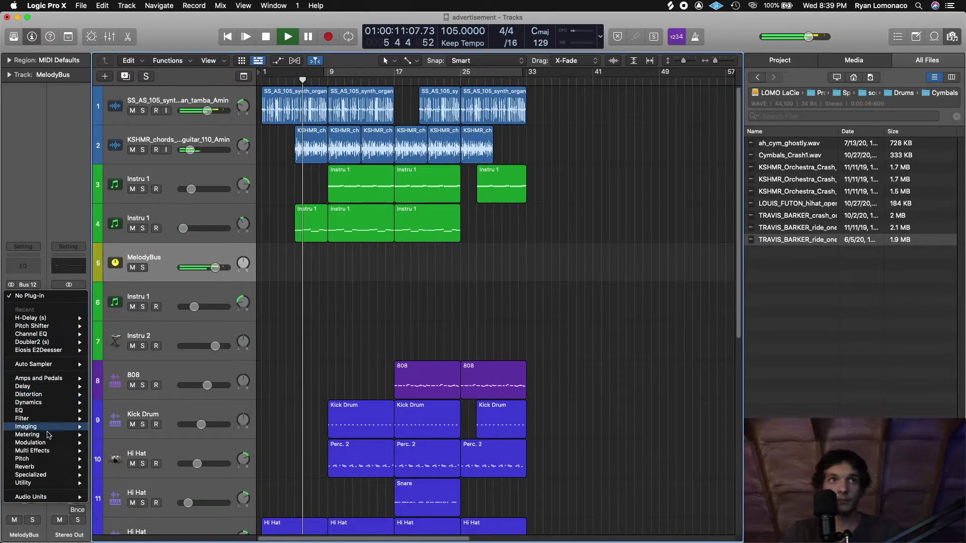
mouse_move(46, 497)
mouse_move(118, 526)
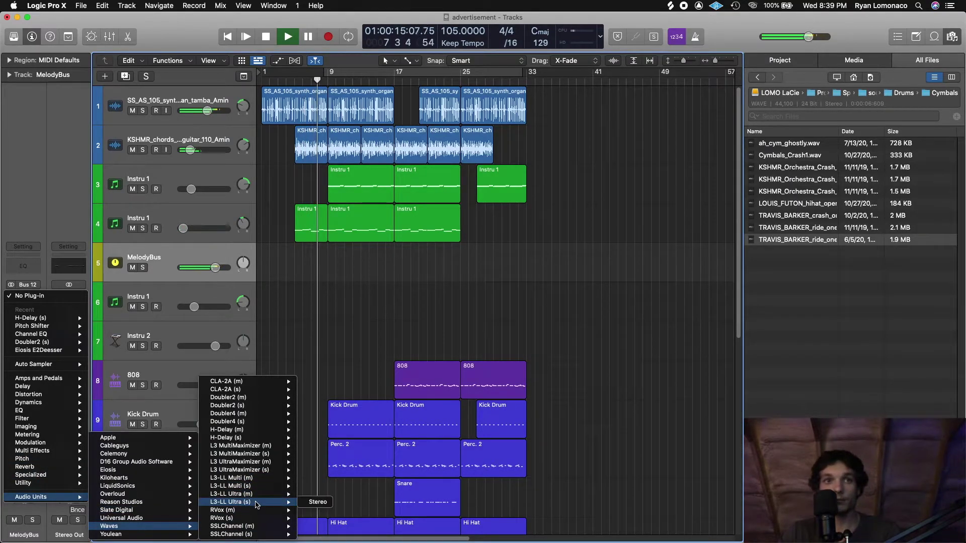
mouse_move(263, 473)
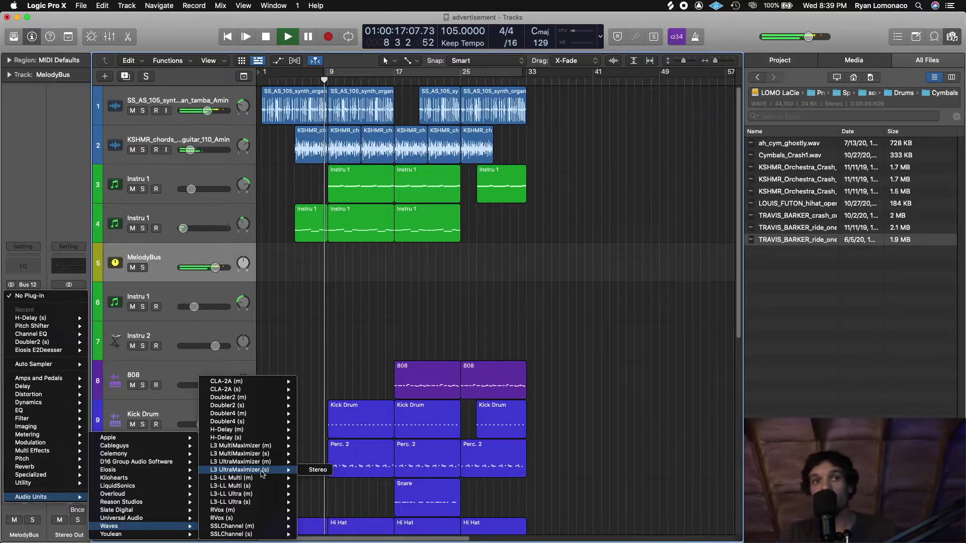
left_click(262, 473)
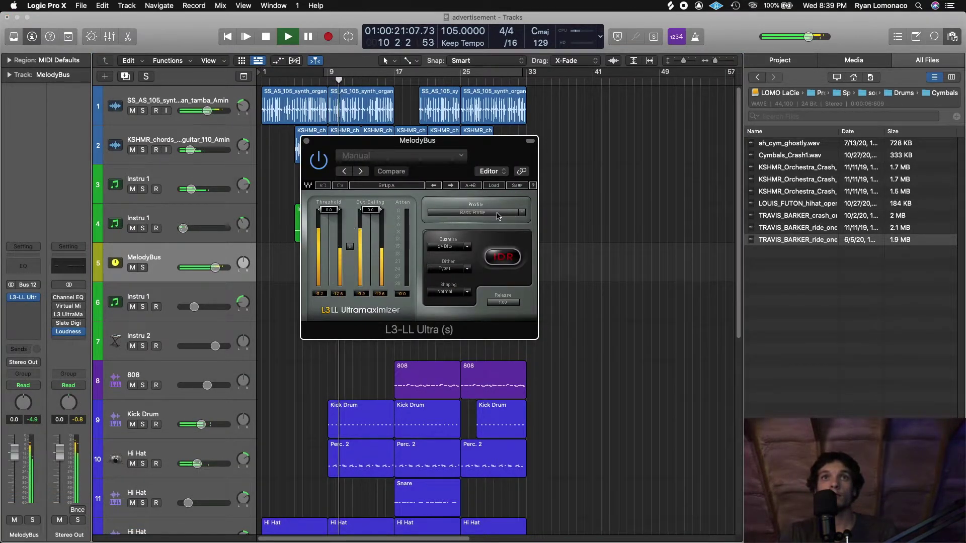
key("space")
Replace the plug-in on the MelodyBus with Logic's stereo Compressor
left_click(41, 296)
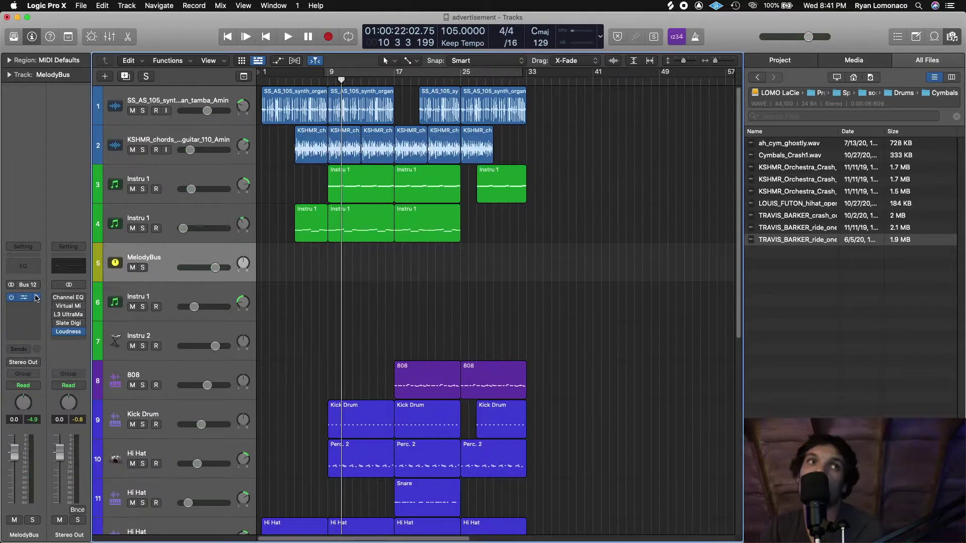
left_click(25, 297)
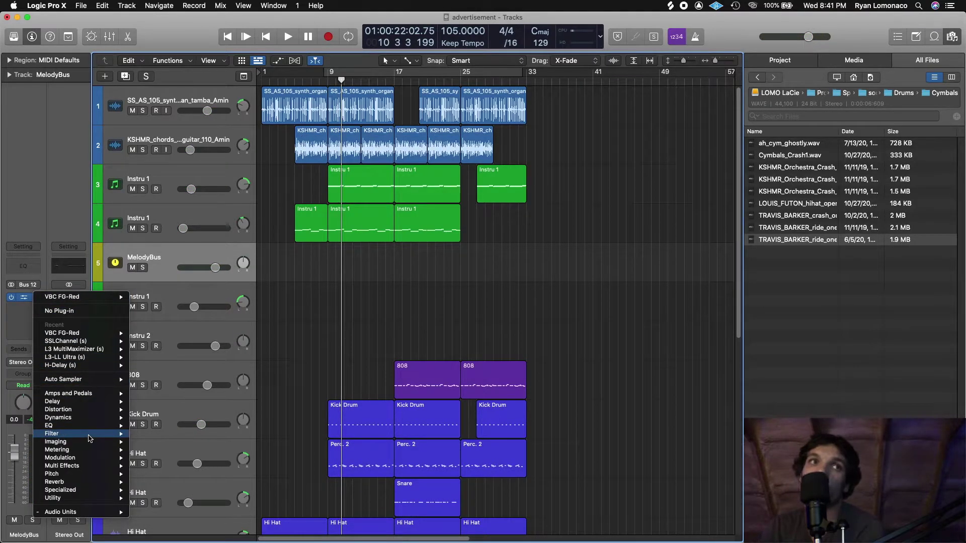
mouse_move(101, 420)
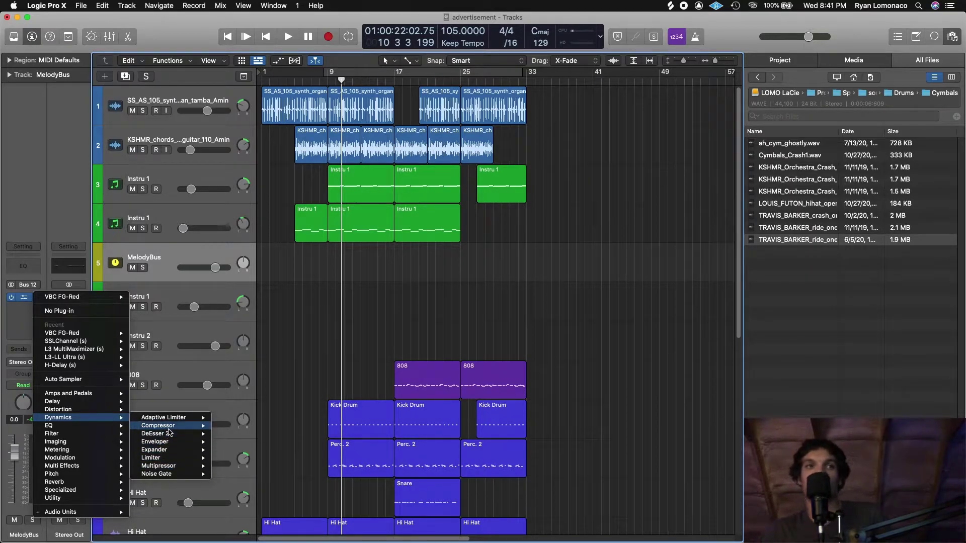
mouse_move(169, 430)
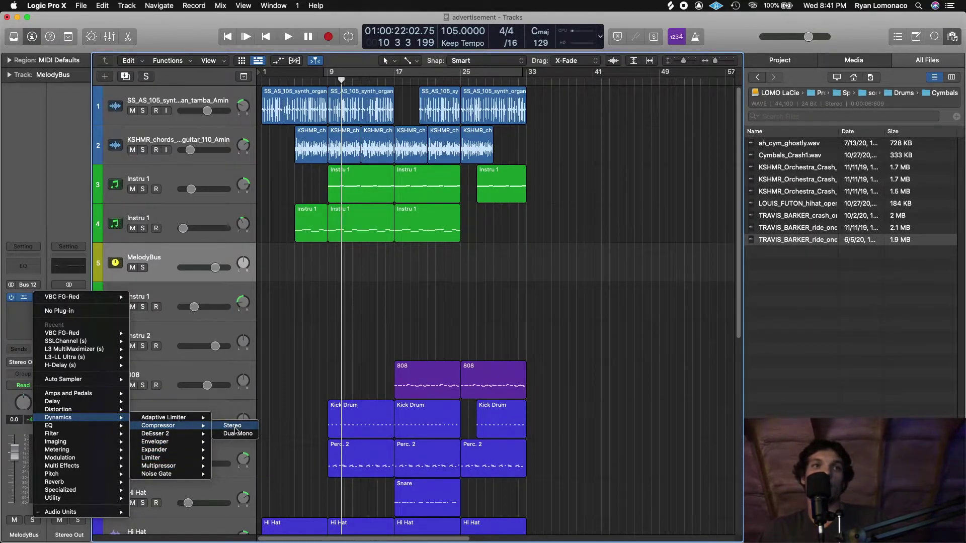
left_click(234, 426)
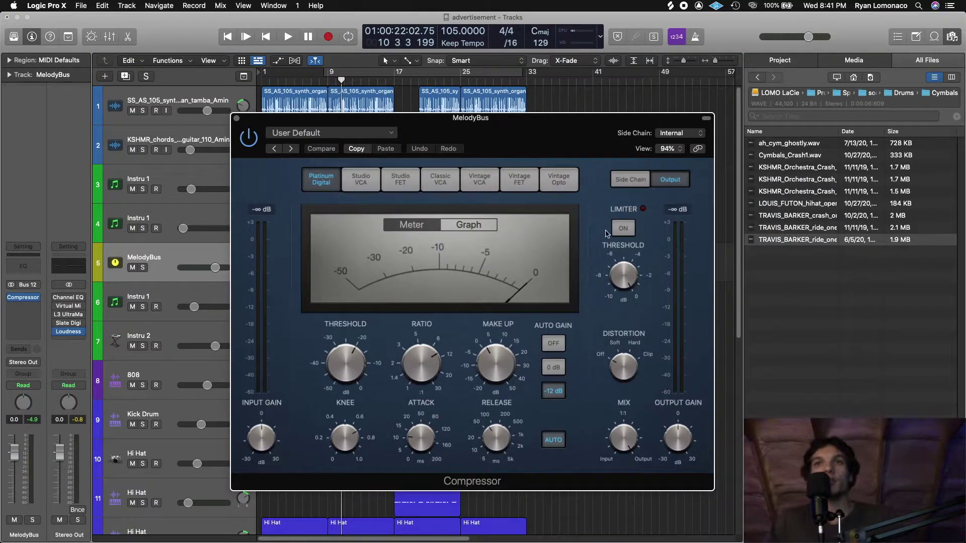
Set the Compressor's side chain source to Bus 10 from the Kick Drum and show its side chain settings
left_click(683, 135)
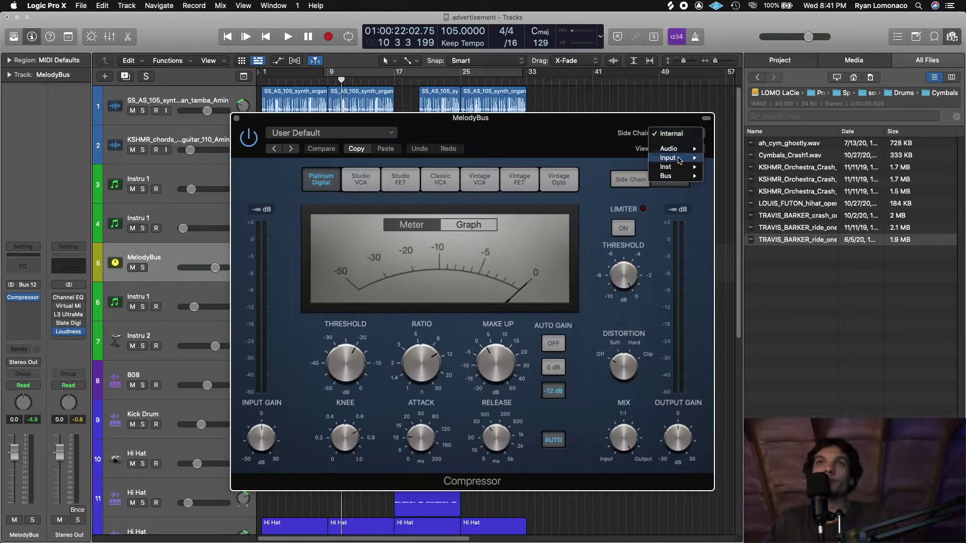
mouse_move(682, 176)
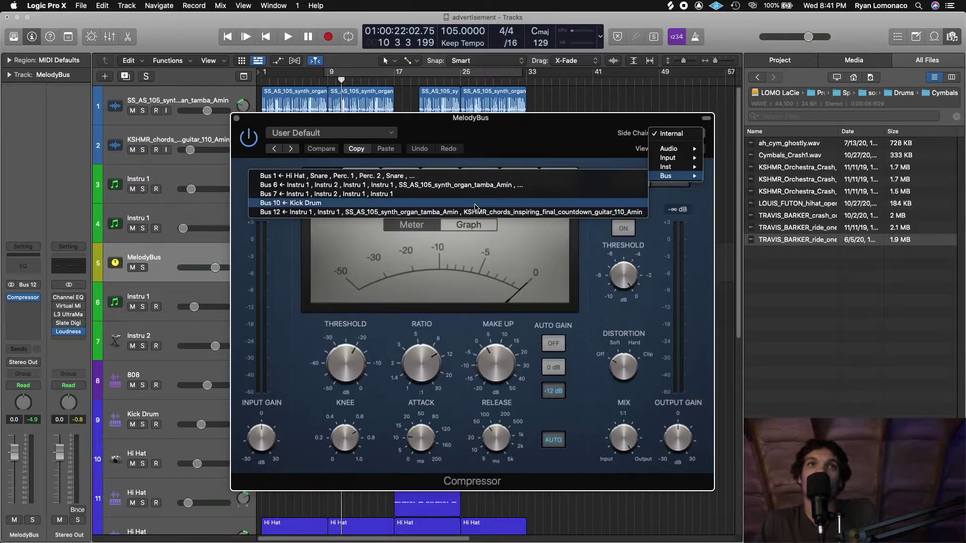
left_click(320, 203)
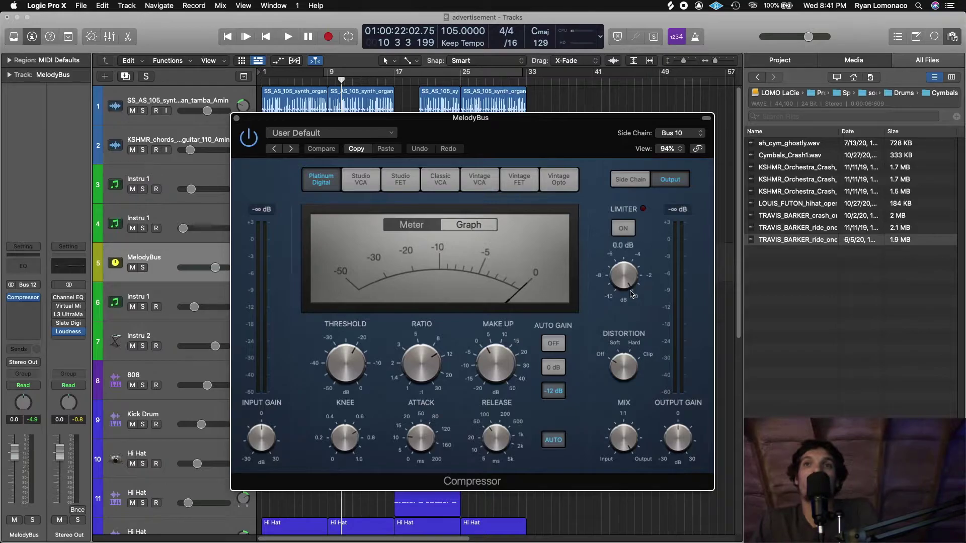
left_click(643, 183)
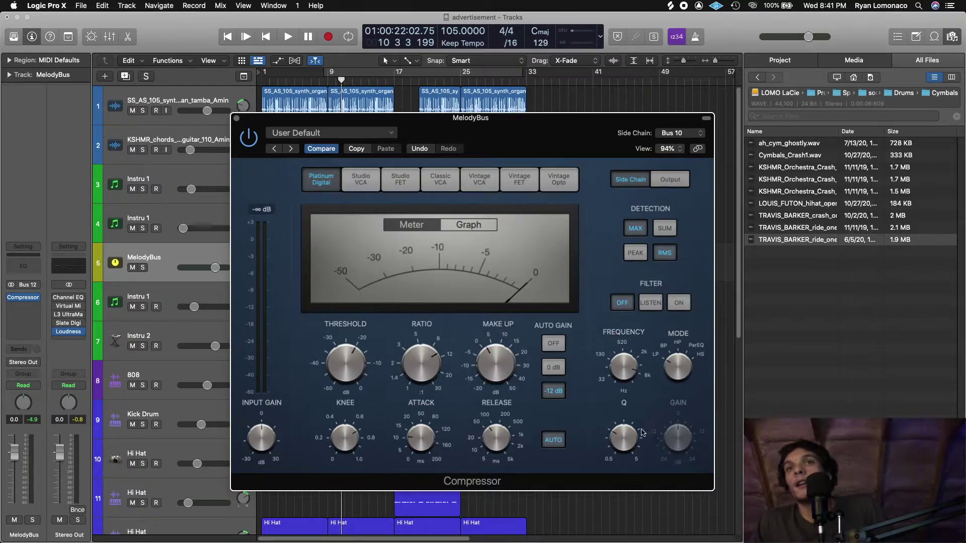
Try the Compressor's Classic VCA model and switch back to Platinum Digital
left_click_drag(679, 369, 681, 353)
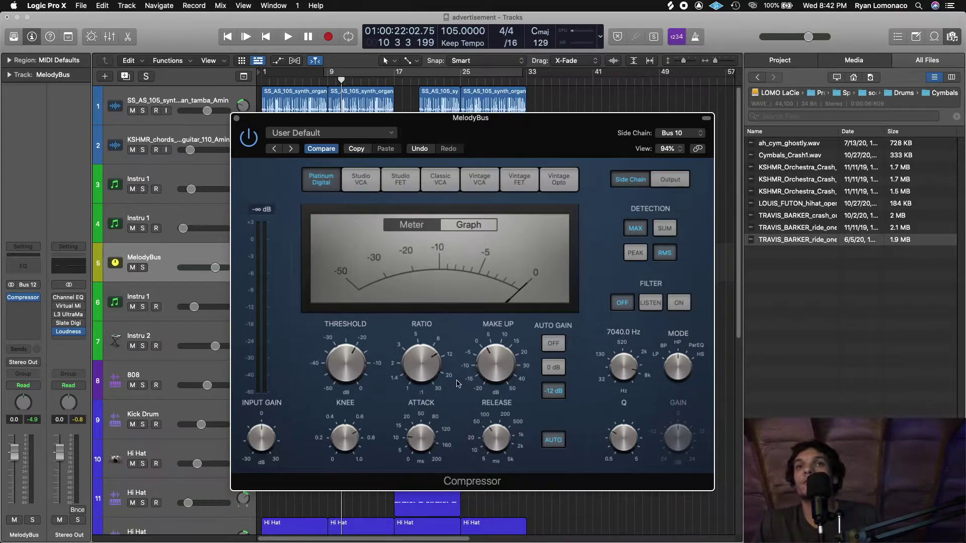
left_click(440, 180)
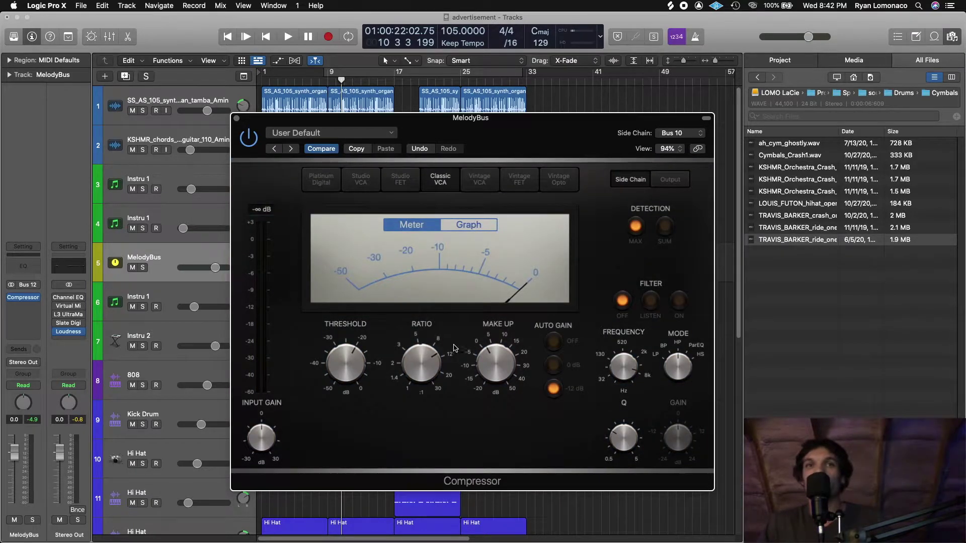
left_click(316, 185)
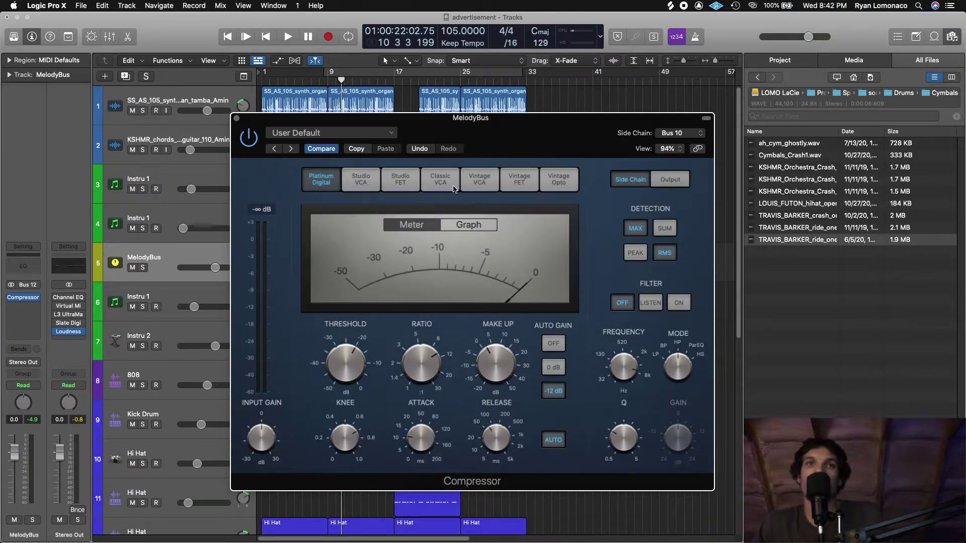
Switch the MelodyBus Compressor to the Classic VCA model and audition it with a short playback
left_click(473, 179)
left_click(441, 181)
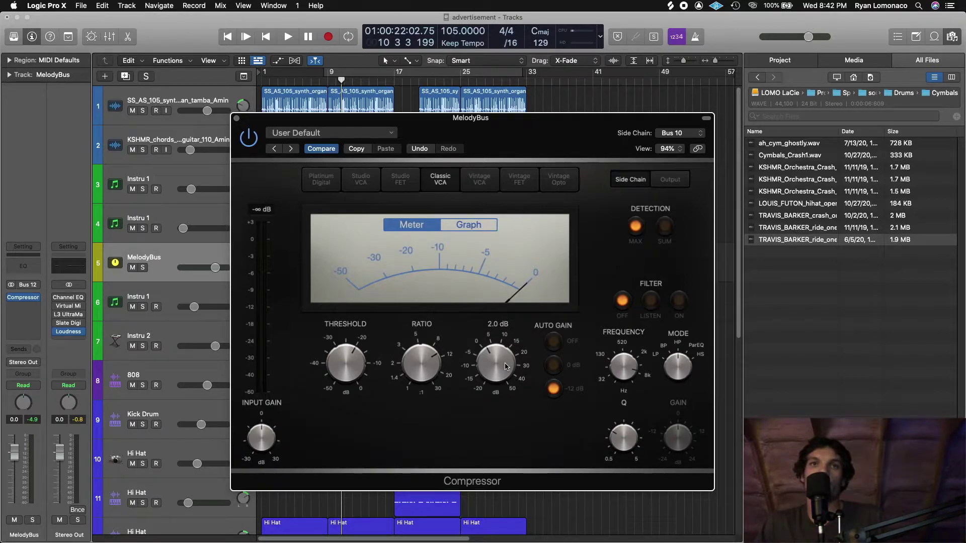
key("space")
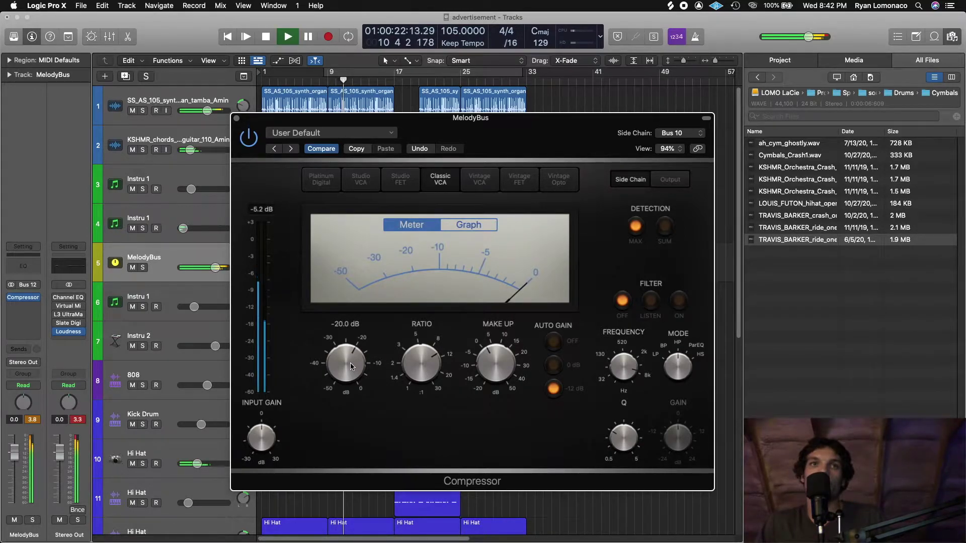
key("space")
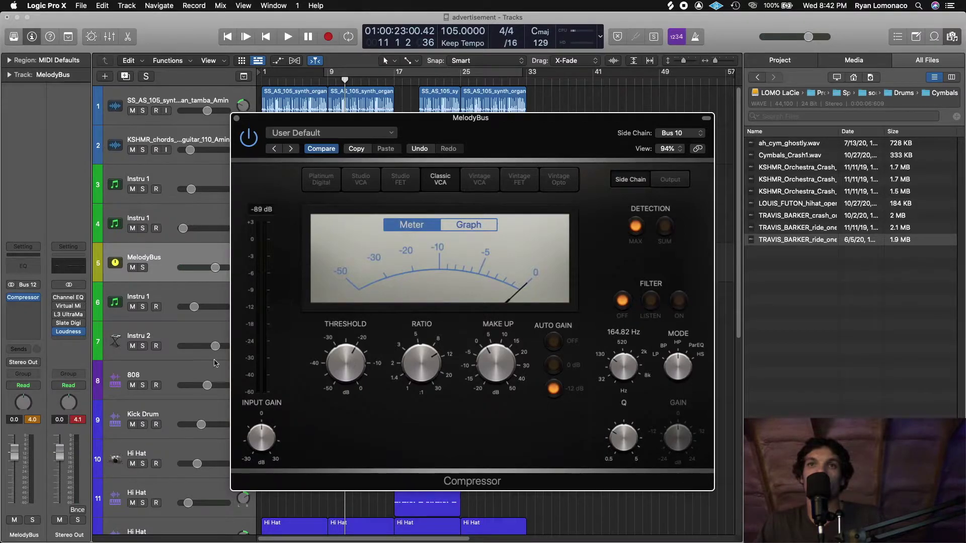
Move the Compressor to a lower insert slot on MelodyBus and set the bus volume to -3.9 dB during playback
left_click_drag(312, 121, 498, 110)
left_click_drag(28, 298, 23, 333)
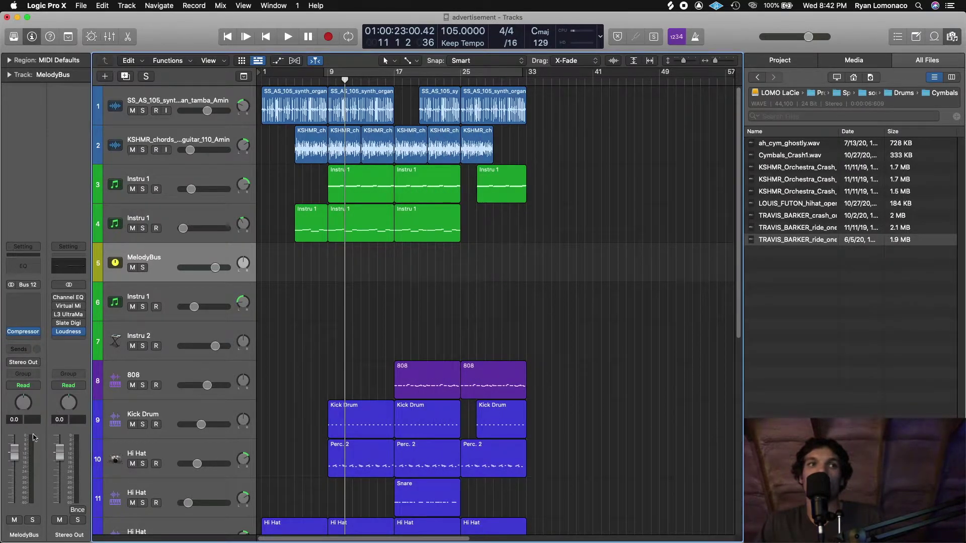
left_click_drag(222, 270, 203, 268)
key("space")
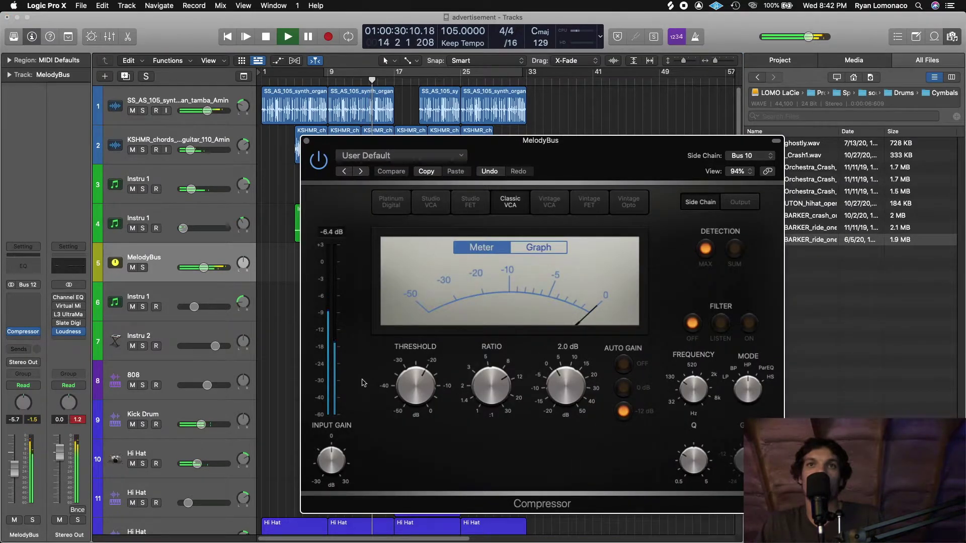
left_click_drag(15, 471, 15, 461)
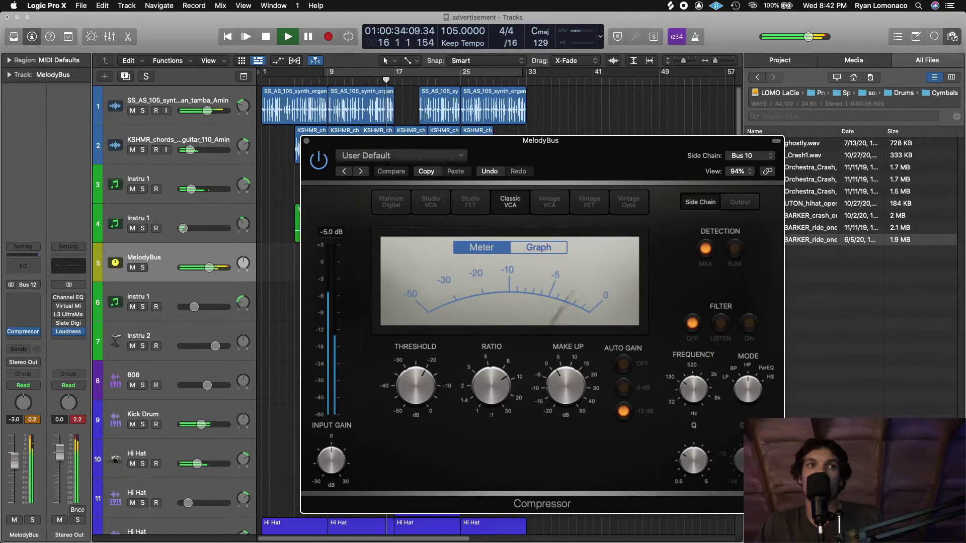
left_click_drag(15, 463, 15, 464)
key("space")
Set the Compressor's input gain to -6.0 dB and play the arrangement in cycle mode from bar 9
left_click_drag(327, 459, 325, 471)
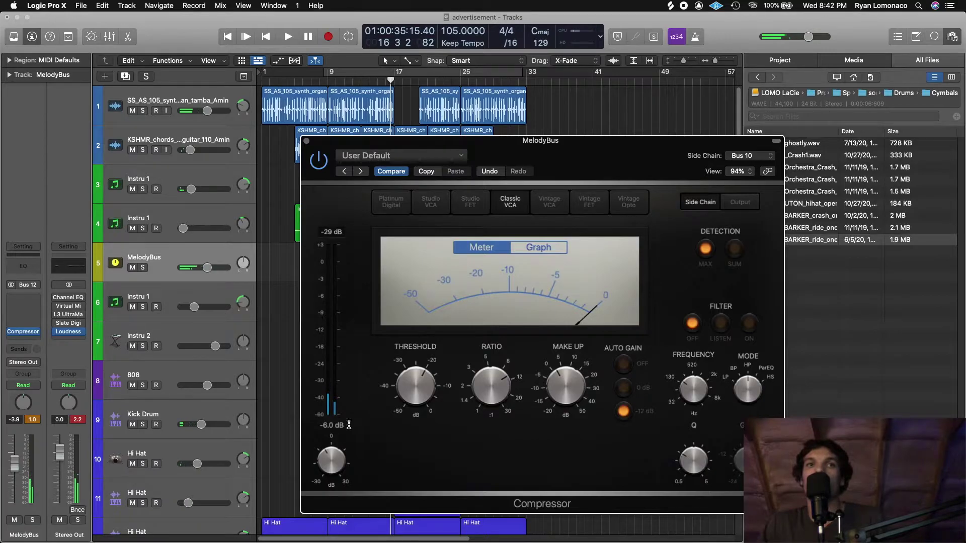
key("space")
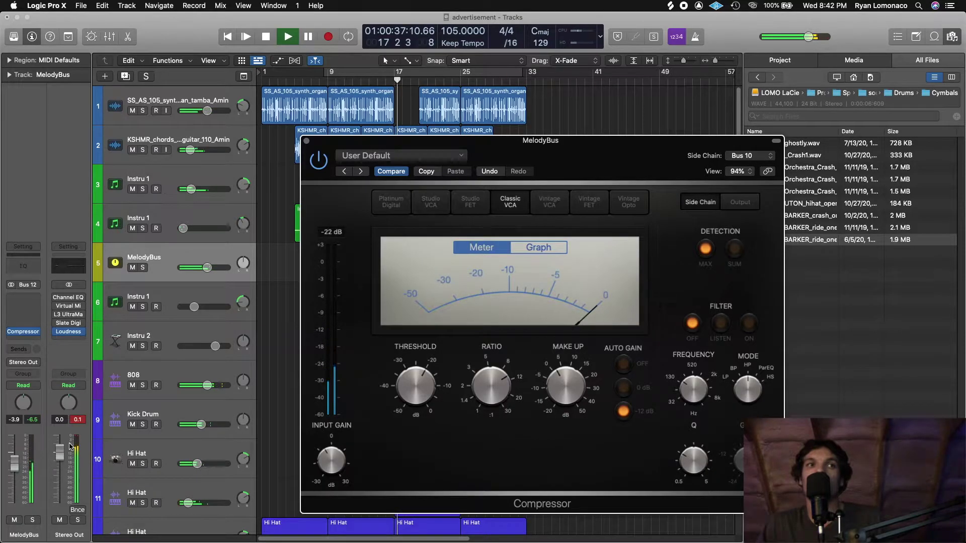
left_click(341, 76)
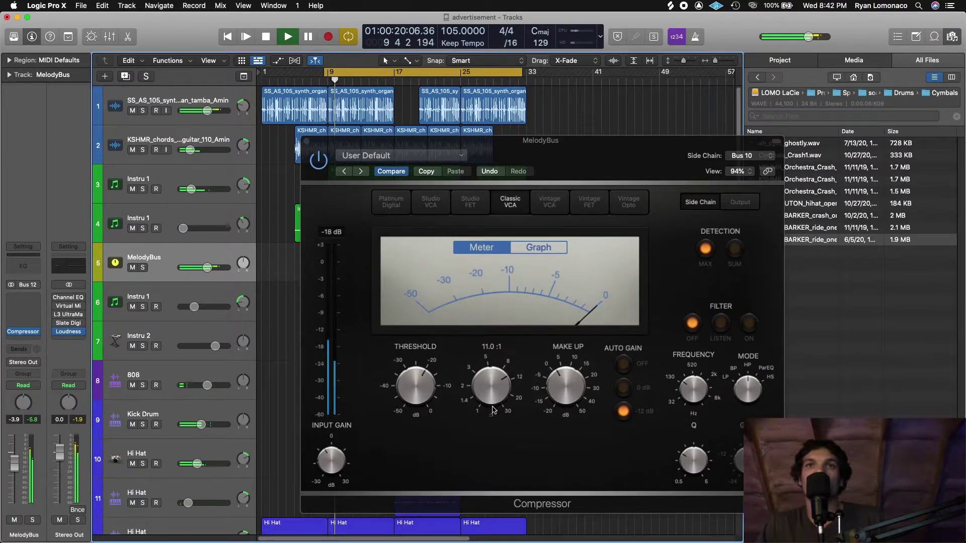
Set the Compressor's threshold to -22.0 dB and reset the MelodyBus peak level
scroll(411, 399, "down", 1)
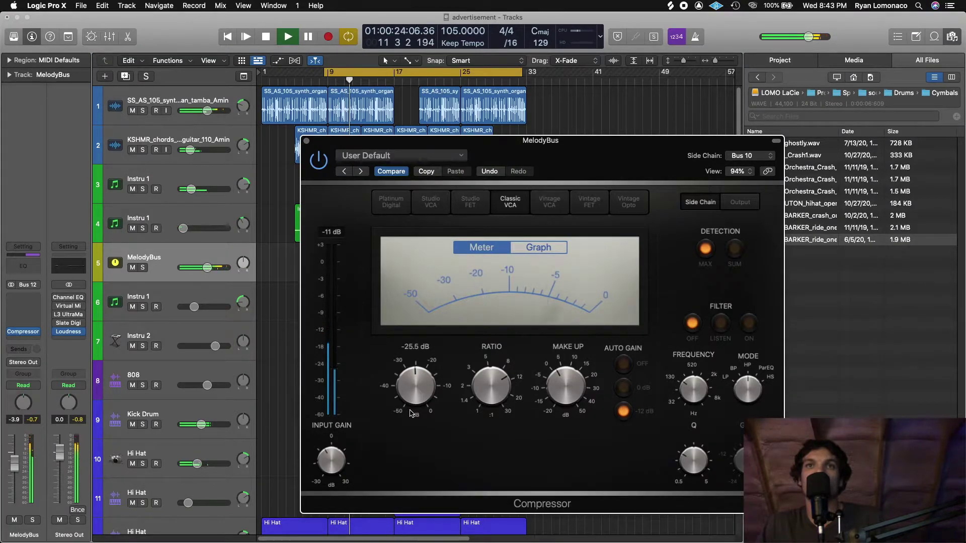
left_click_drag(416, 392, 416, 384)
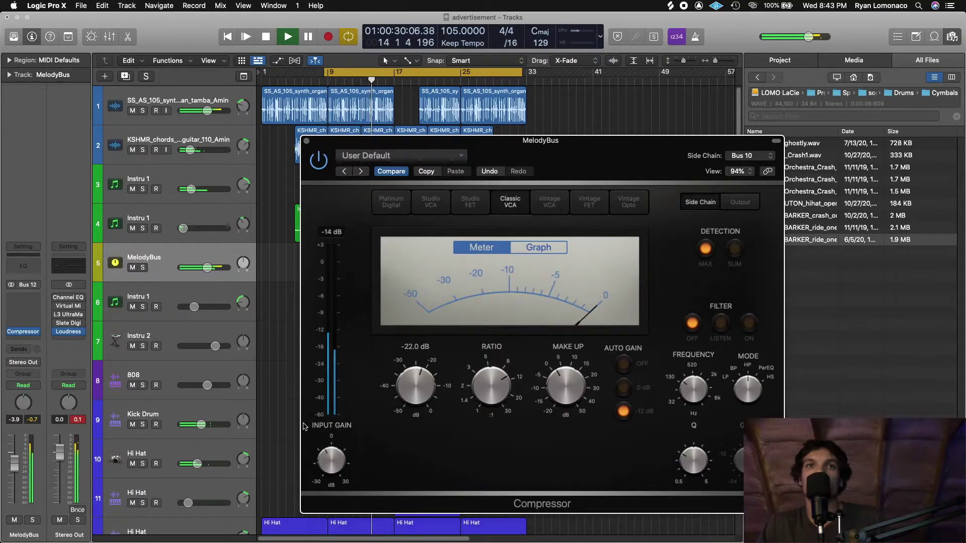
left_click(35, 422)
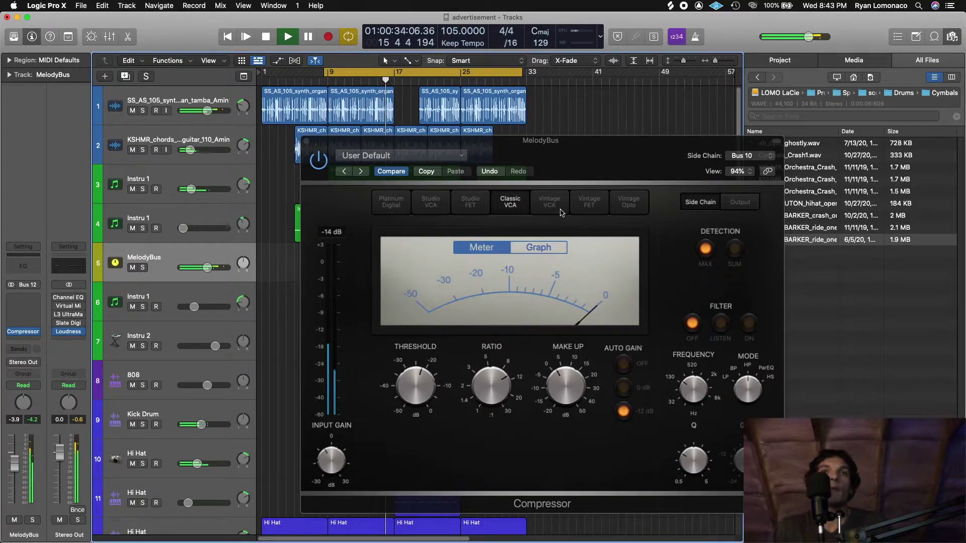
Adjust the Compressor's side-chain filter frequency and shift the plug-in window further from the track headers
left_click(689, 399)
left_click_drag(689, 399, 690, 402)
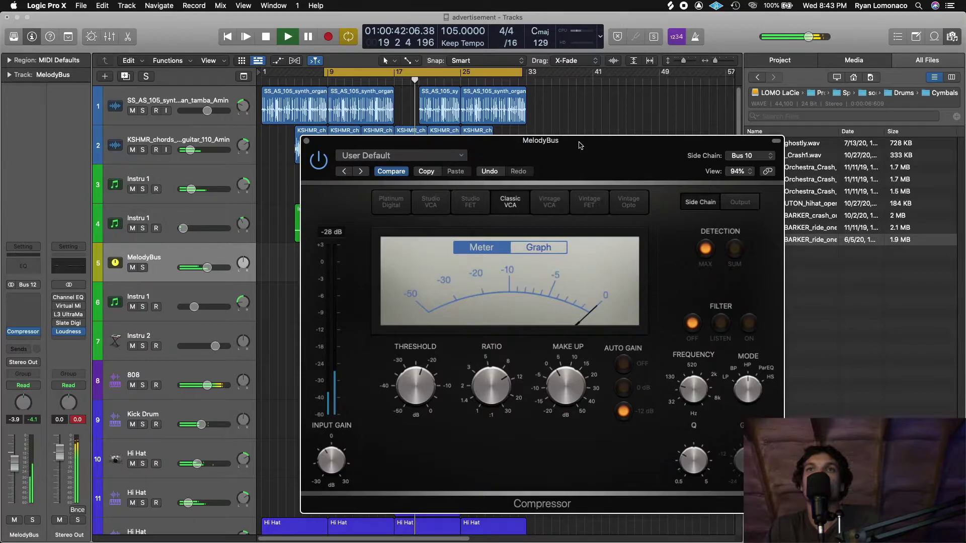
left_click_drag(580, 146, 633, 147)
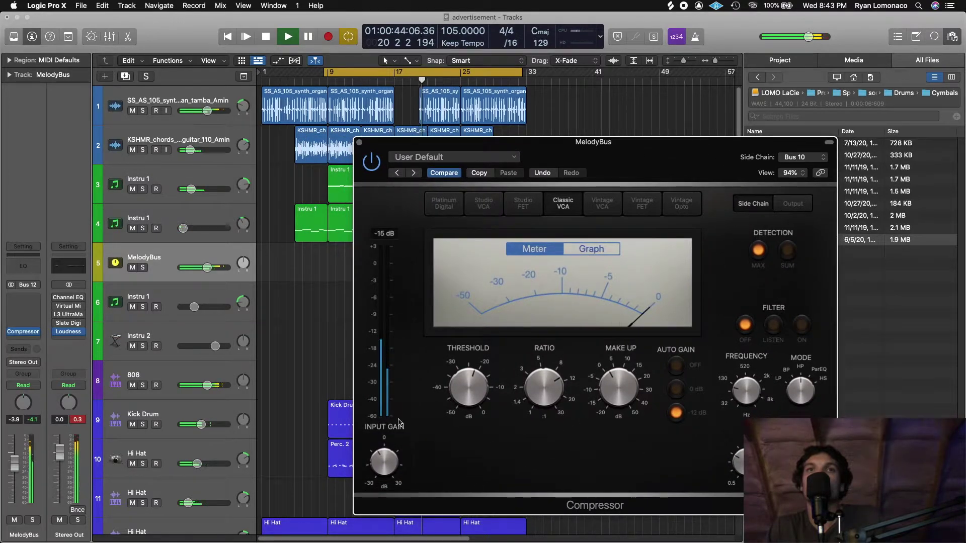
Close the Compressor with playback stopped and route the 808 track's output to Bus 12 (MelodyBus)
key("space")
left_click(359, 142)
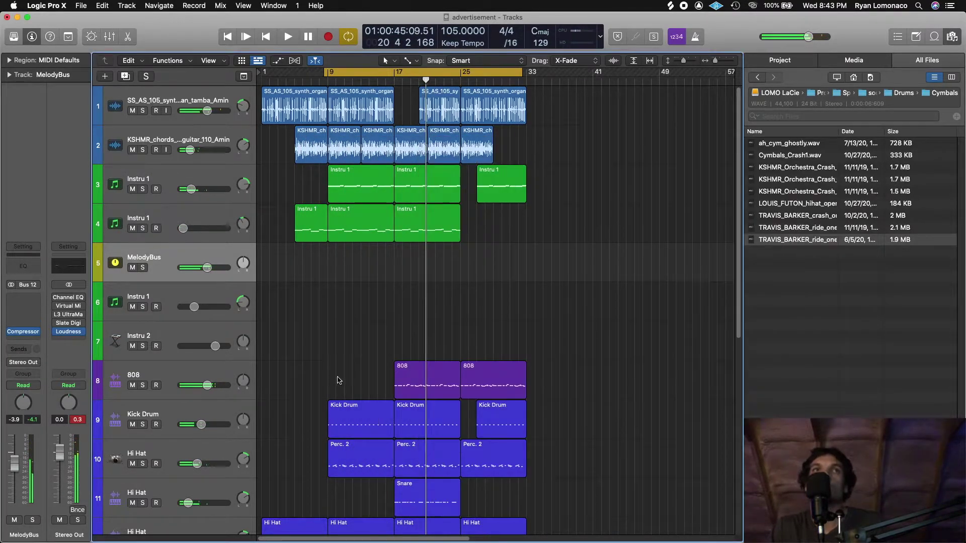
left_click(186, 373)
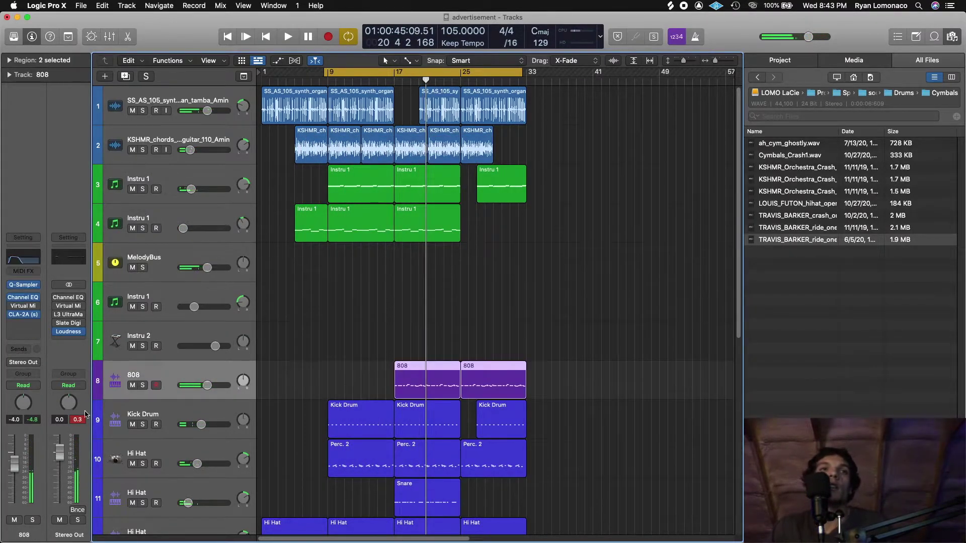
left_click(24, 362)
mouse_move(35, 398)
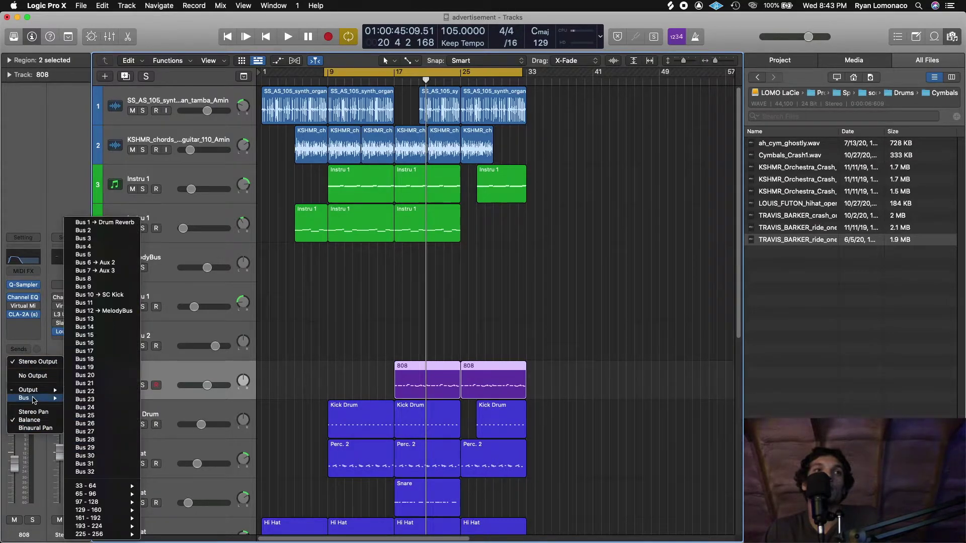
left_click(126, 311)
Play the arrangement from just before bar 17 to hear the 808 through the MelodyBus
key("space")
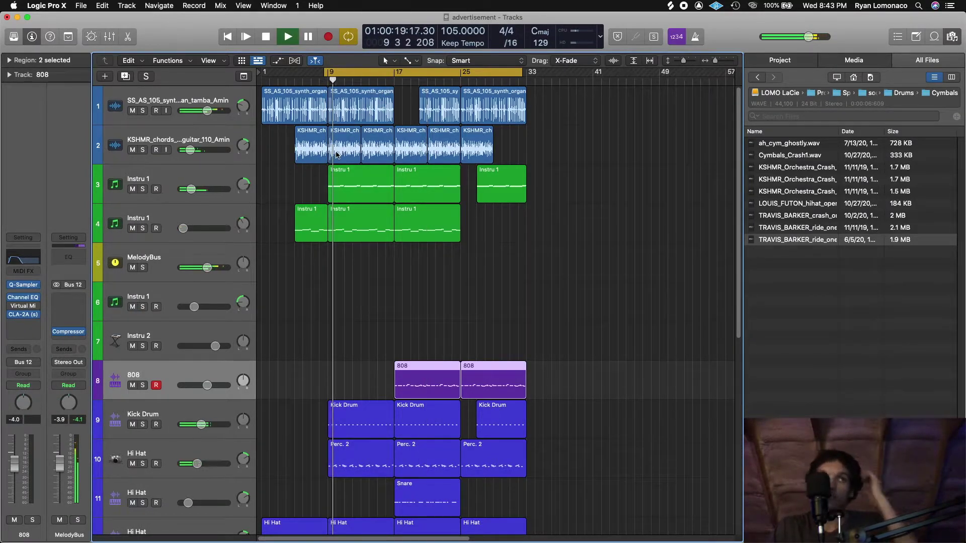
left_click(385, 81)
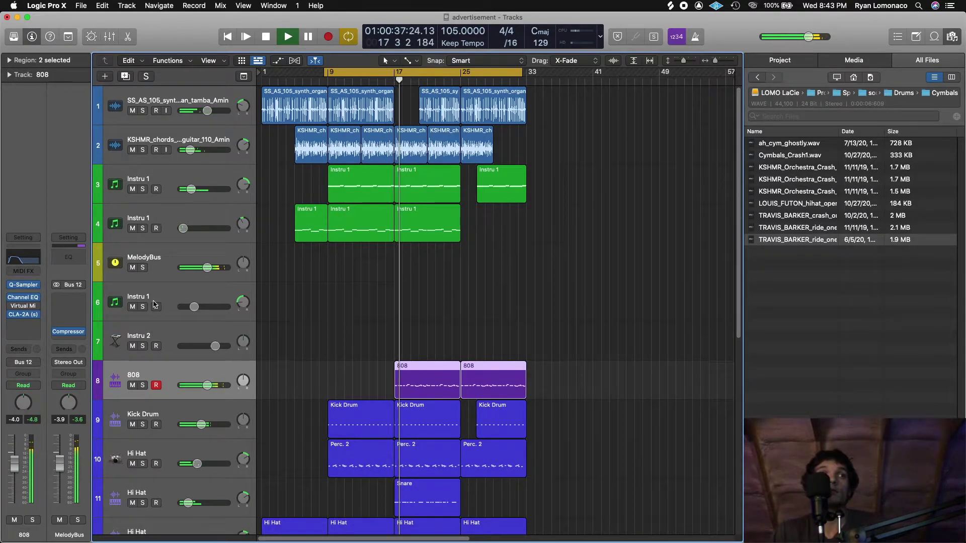
left_click(37, 285)
left_click(223, 355)
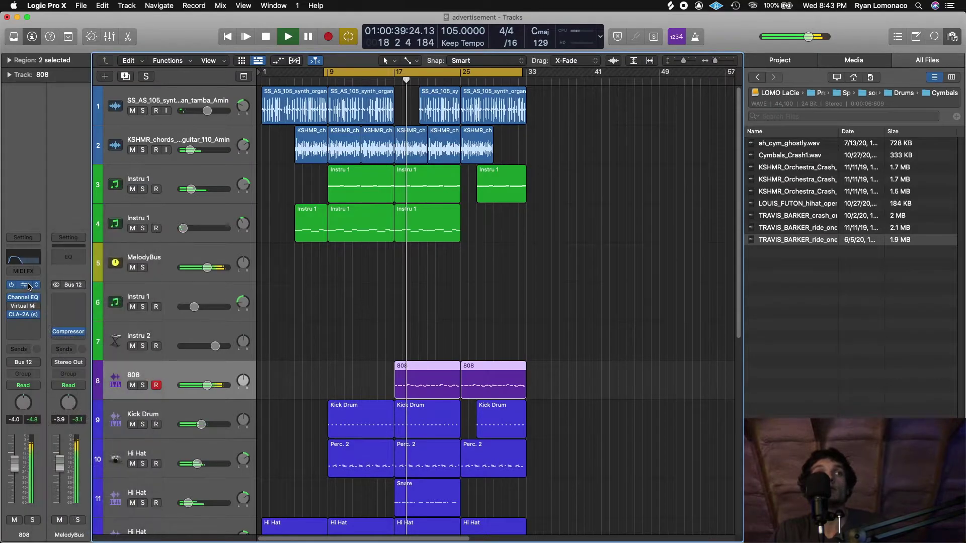
Reopen the MelodyBus Compressor, set its side-chain filter frequency to about 55 Hz, and stop playback
left_click(201, 259)
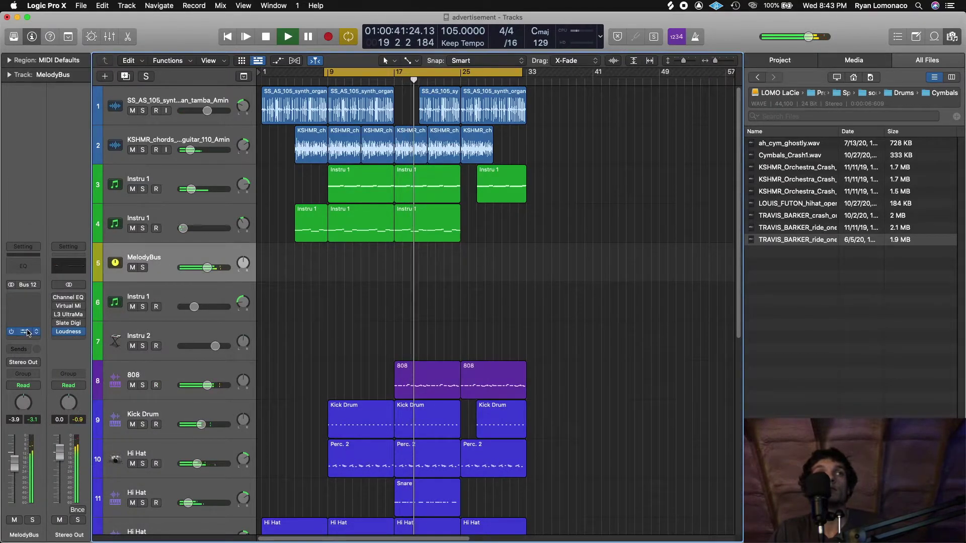
left_click(24, 332)
mouse_move(740, 391)
left_click_drag(740, 391, 739, 403)
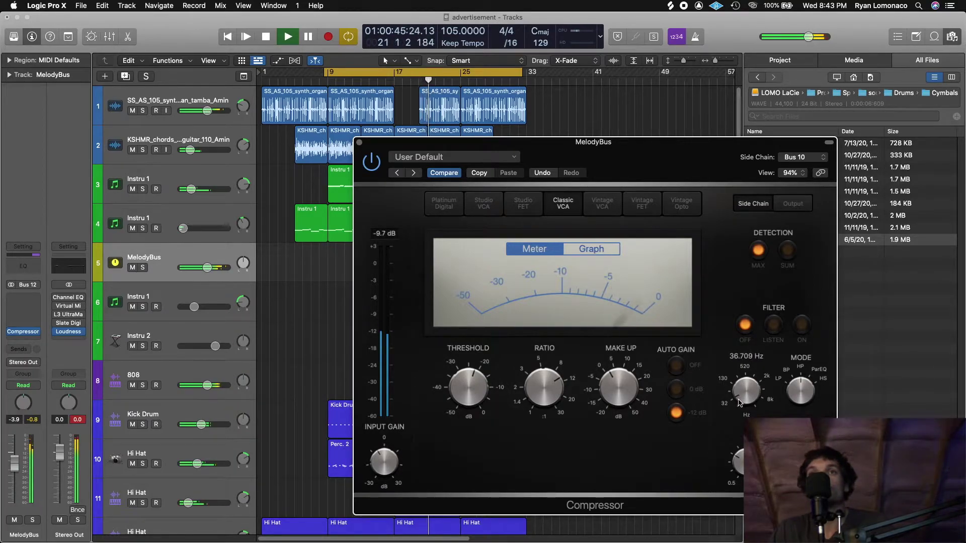
left_click_drag(739, 403, 743, 400)
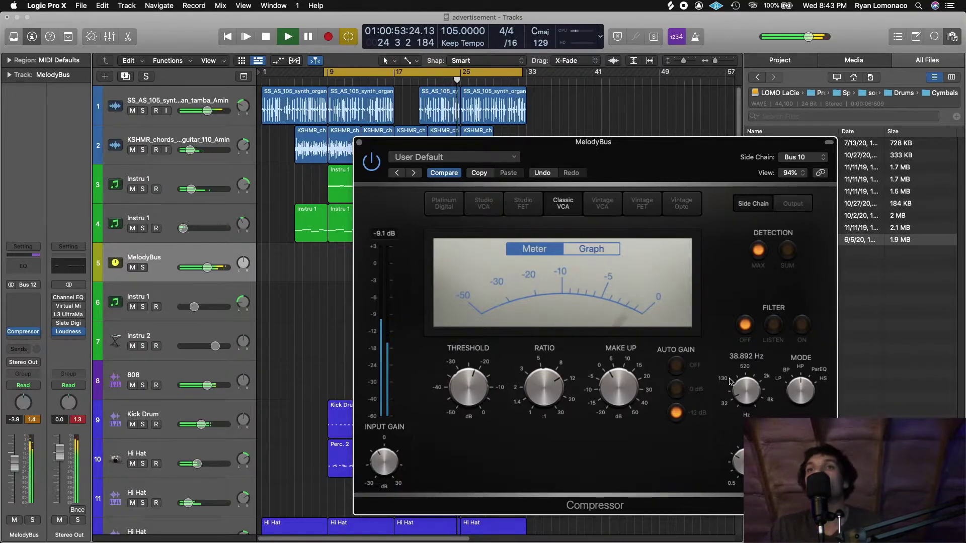
left_click_drag(747, 382, 749, 372)
key("space")
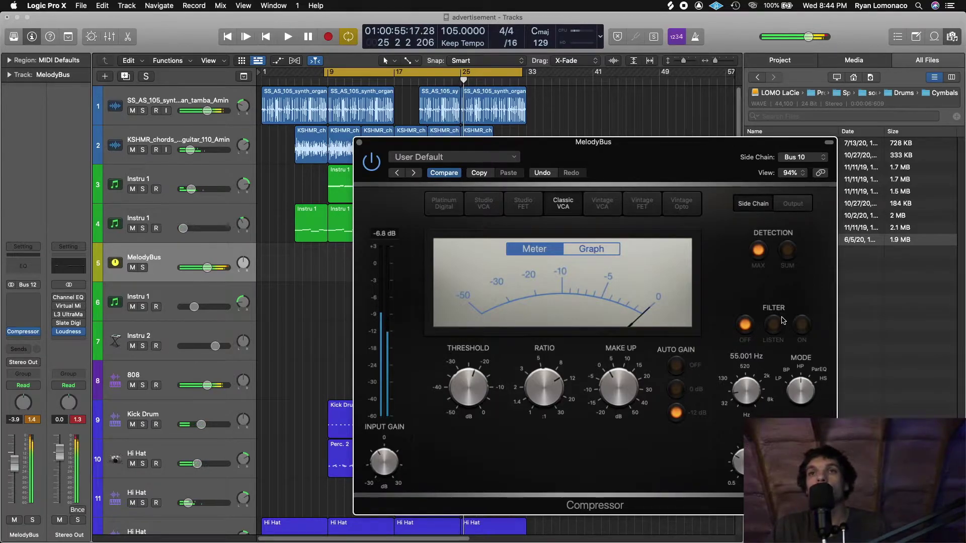
Show the Compressor's output settings and reset the MelodyBus peak level
left_click(792, 204)
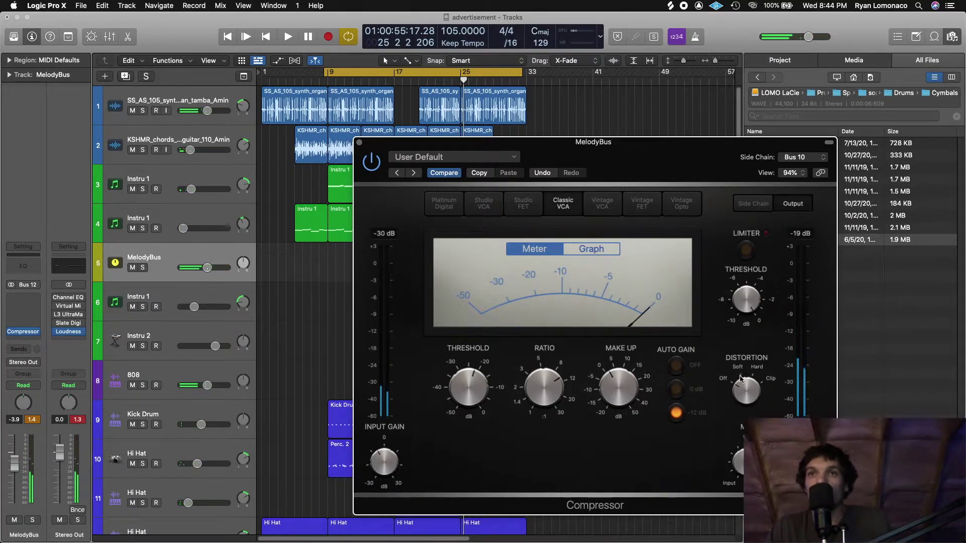
left_click(30, 419)
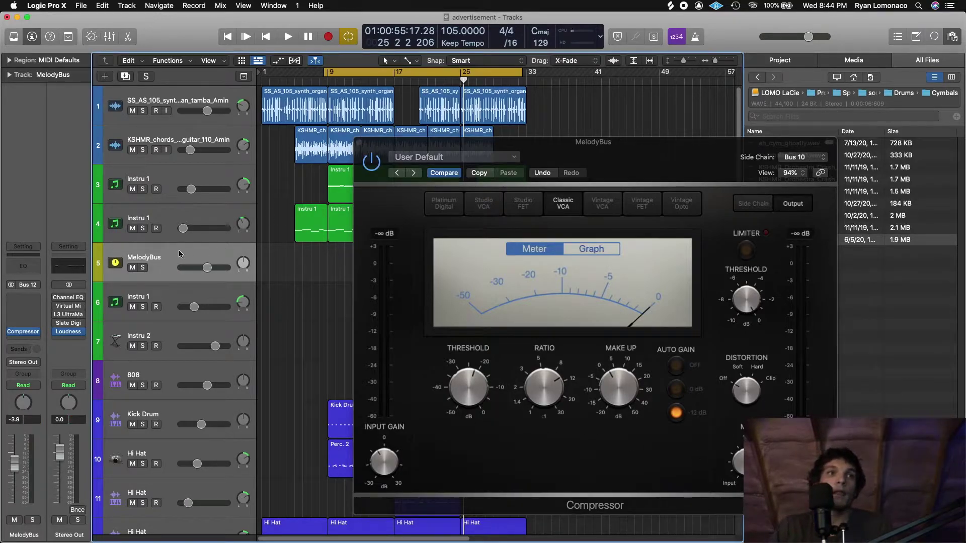
Turn off cycle mode and play the arrangement from the beginning
key("space")
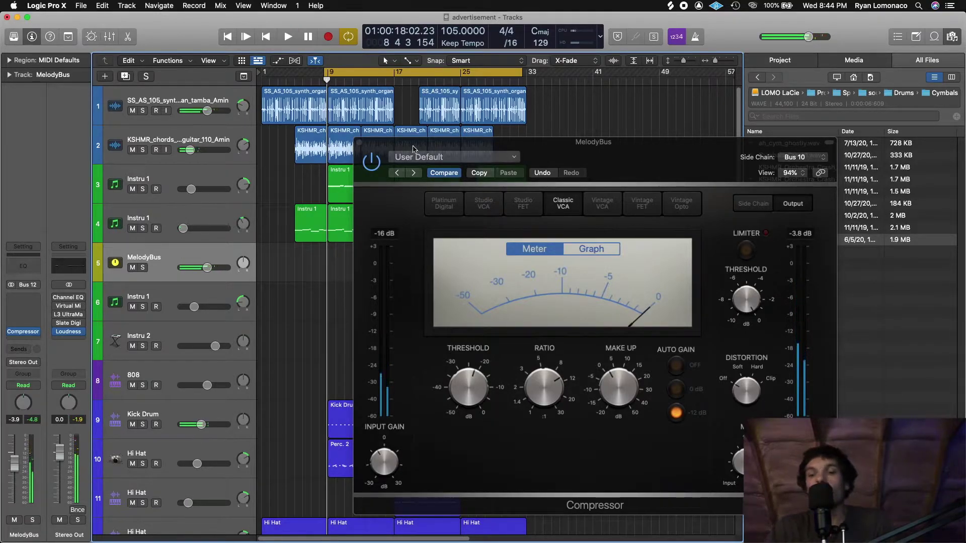
left_click(400, 73)
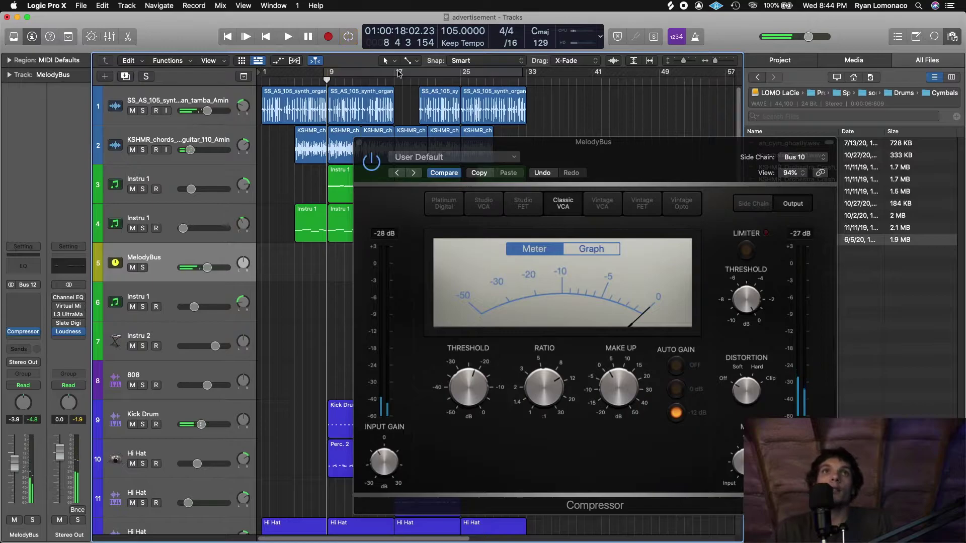
key("Return")
key("space")
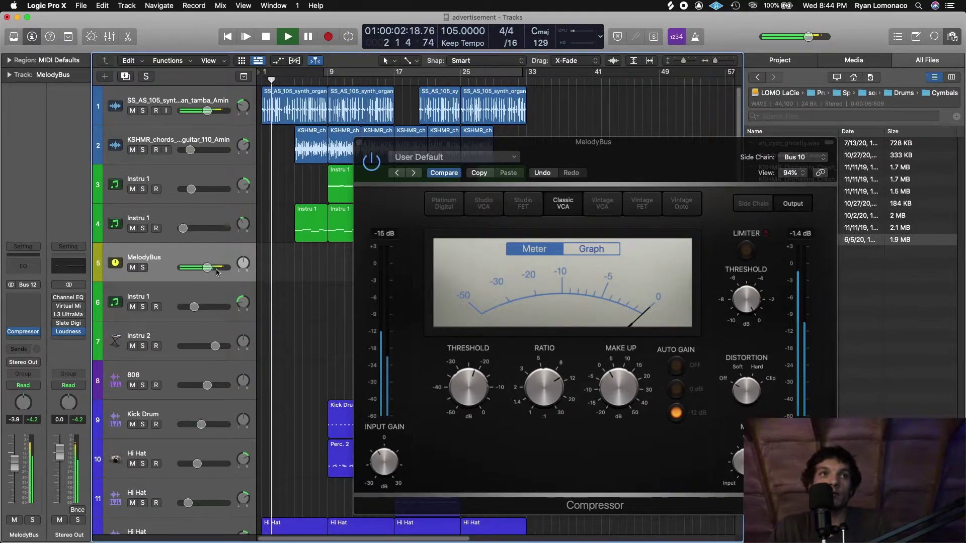
Lower the MelodyBus volume to -5.0 dB and adjust the Compressor's make-up gain
left_click_drag(207, 268, 205, 267)
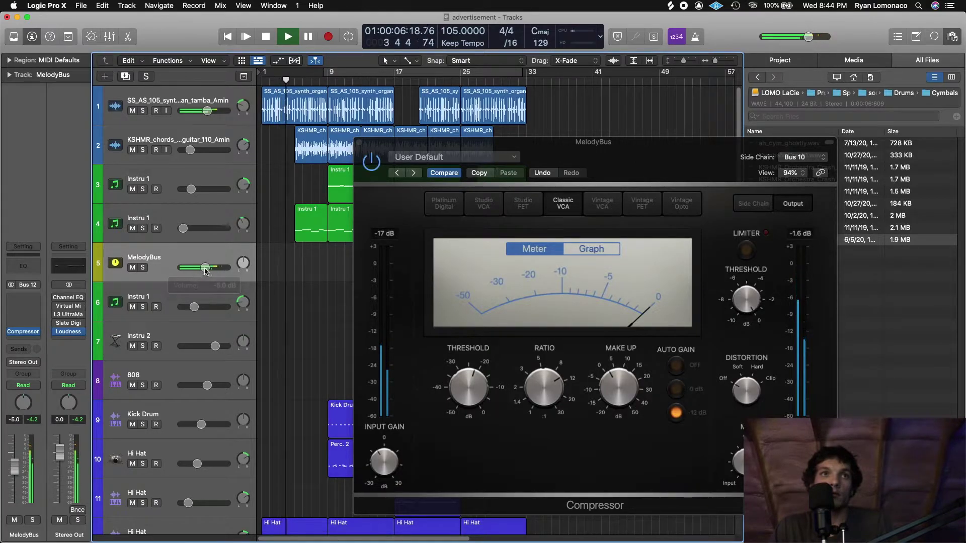
left_click(386, 460)
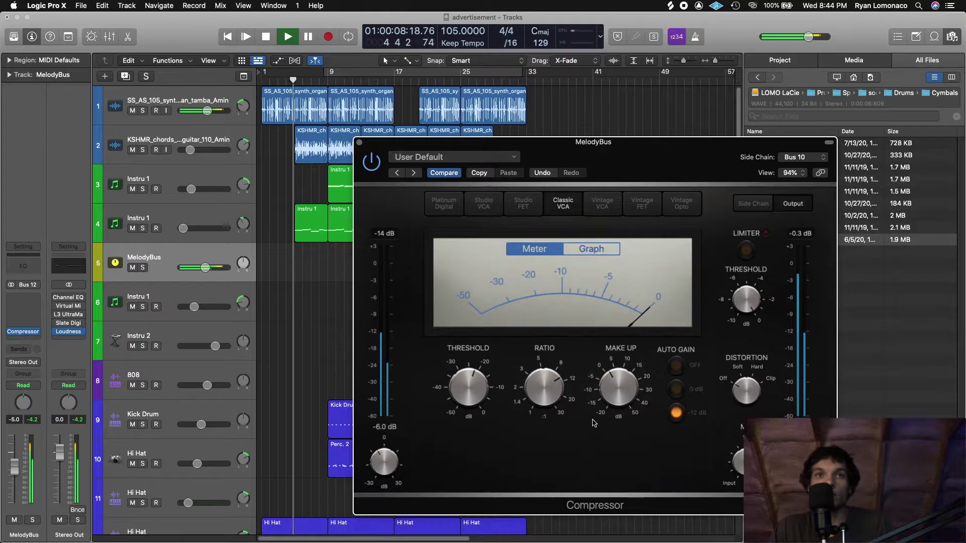
left_click_drag(617, 382, 618, 383)
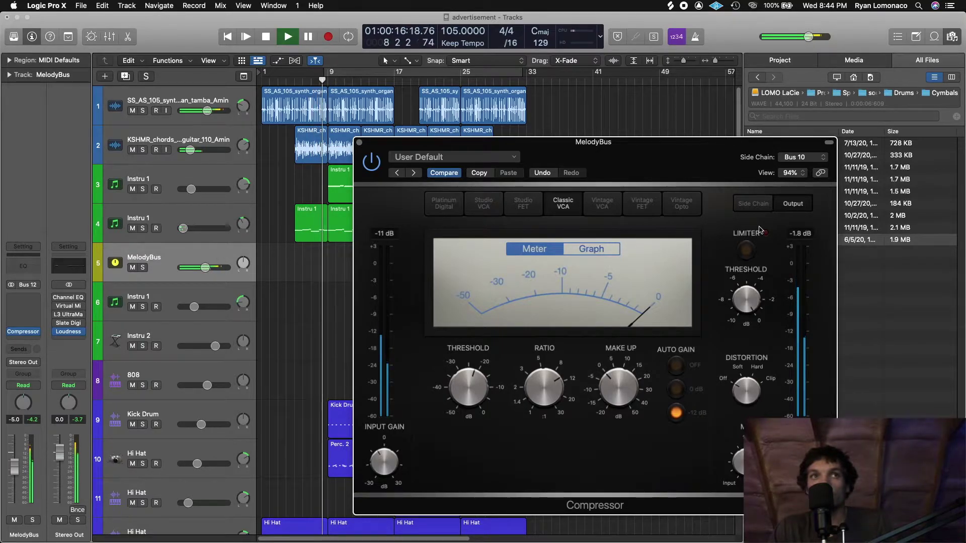
Return the Compressor to its side-chain settings and set the threshold to -25.0 dB
left_click(746, 204)
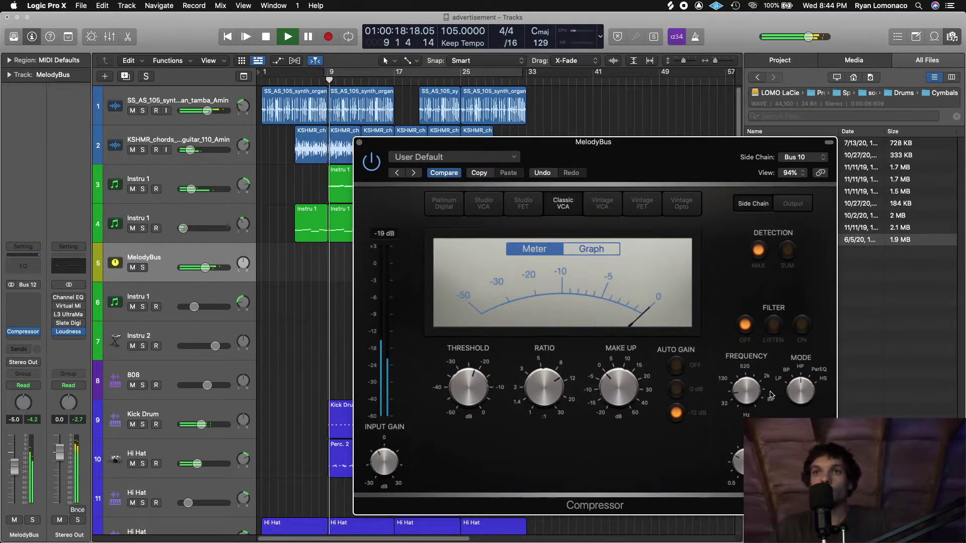
left_click_drag(470, 393, 468, 398)
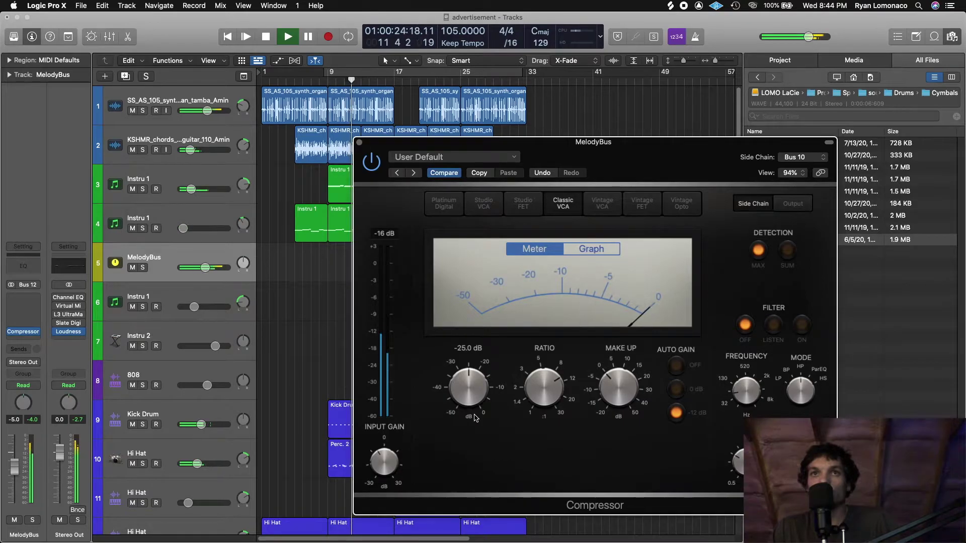
mouse_move(544, 388)
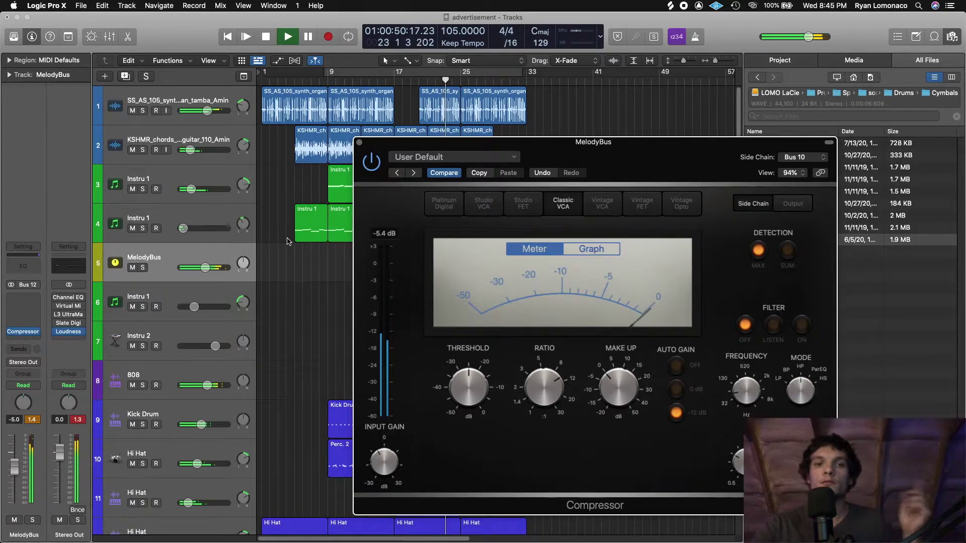
Turn on cycle mode, extend the cycle range back to bar 1, and play the arrangement from there
left_click(360, 144)
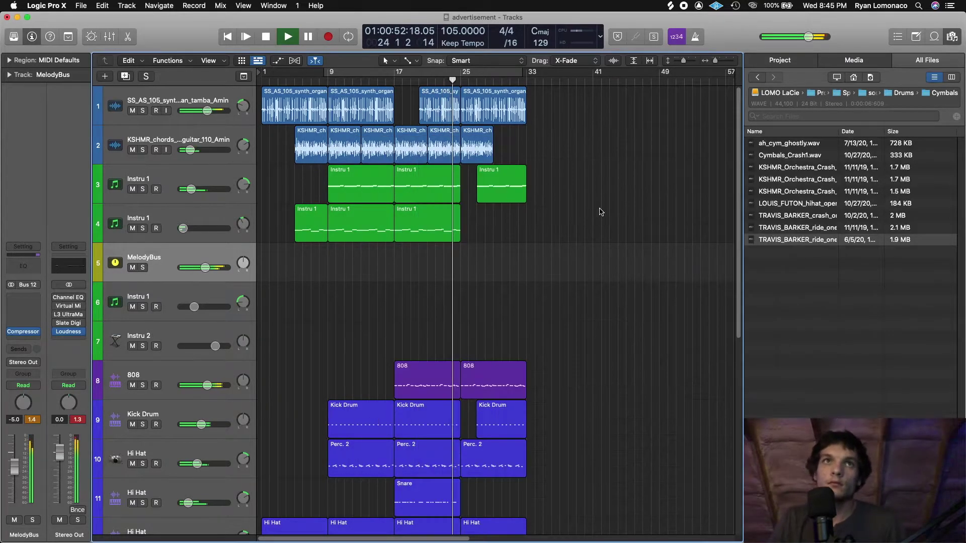
key("space")
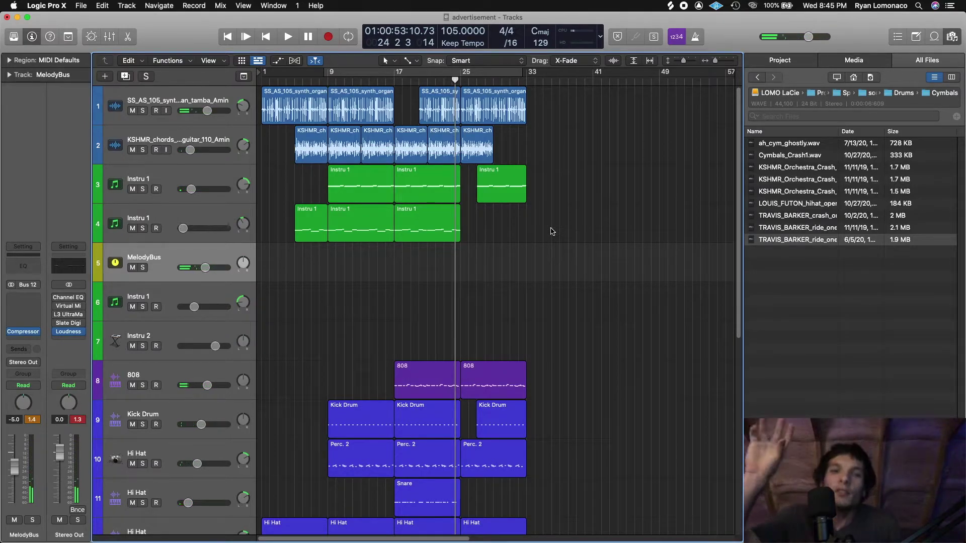
left_click(466, 75)
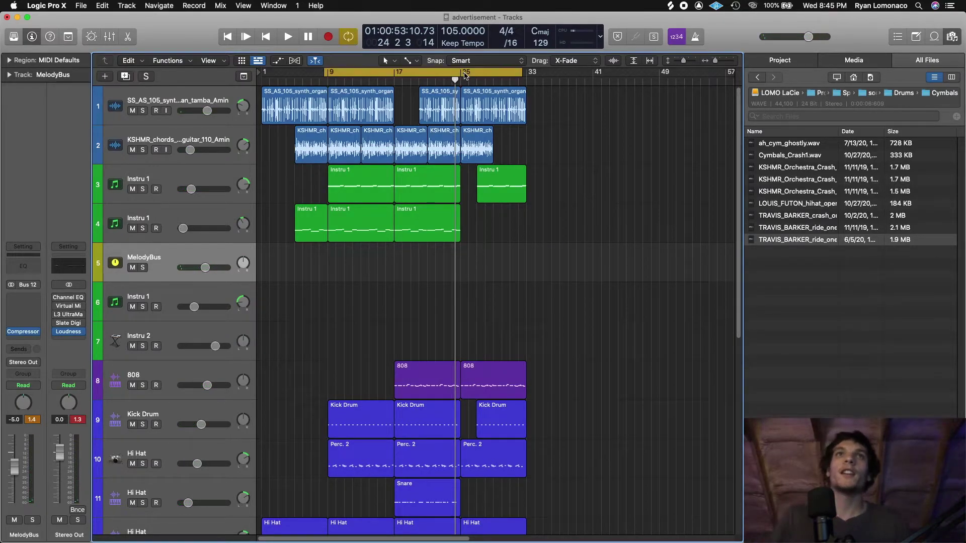
left_click_drag(332, 79, 221, 92)
key("space")
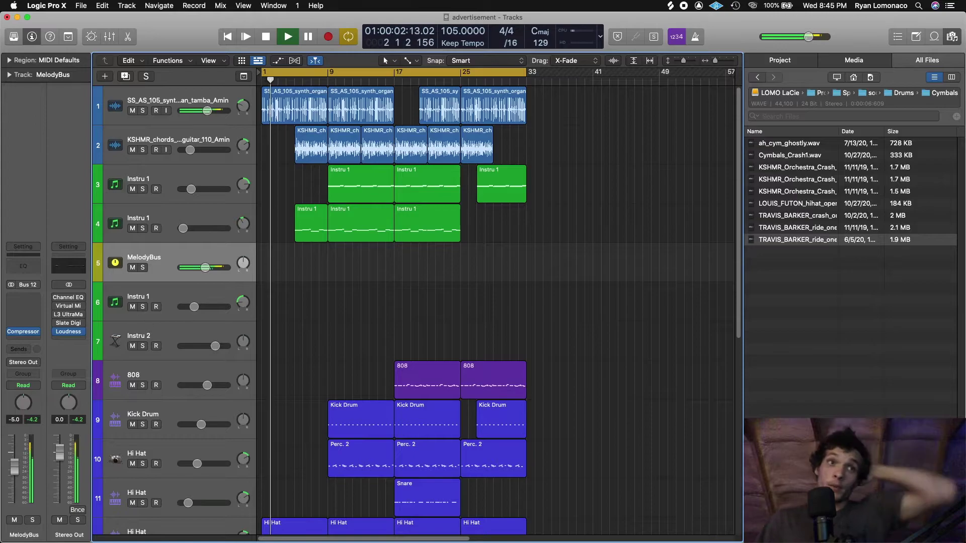
Examine the MelodyBus Compressor's gain-reduction meter while the arrangement plays through the section where the kick enters
left_click(28, 332)
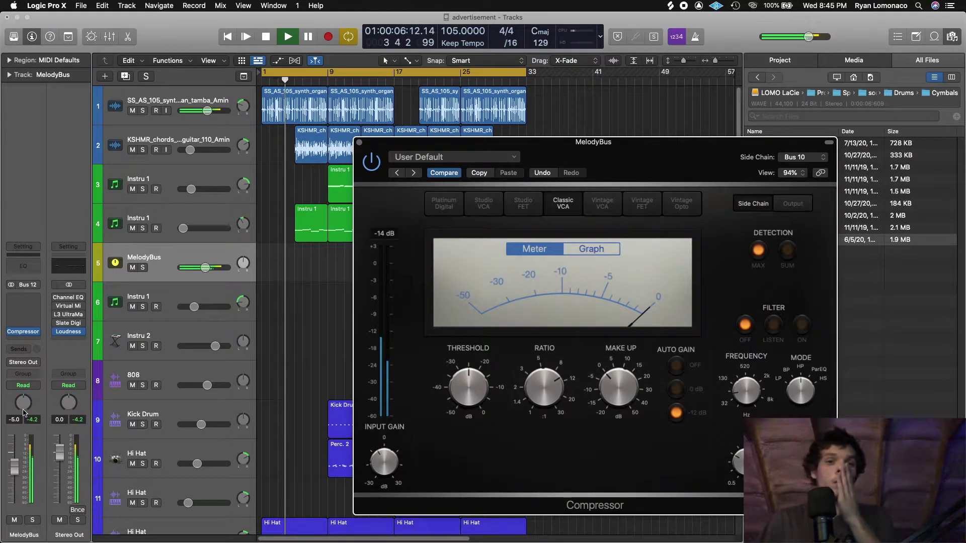
mouse_move(473, 388)
mouse_move(371, 435)
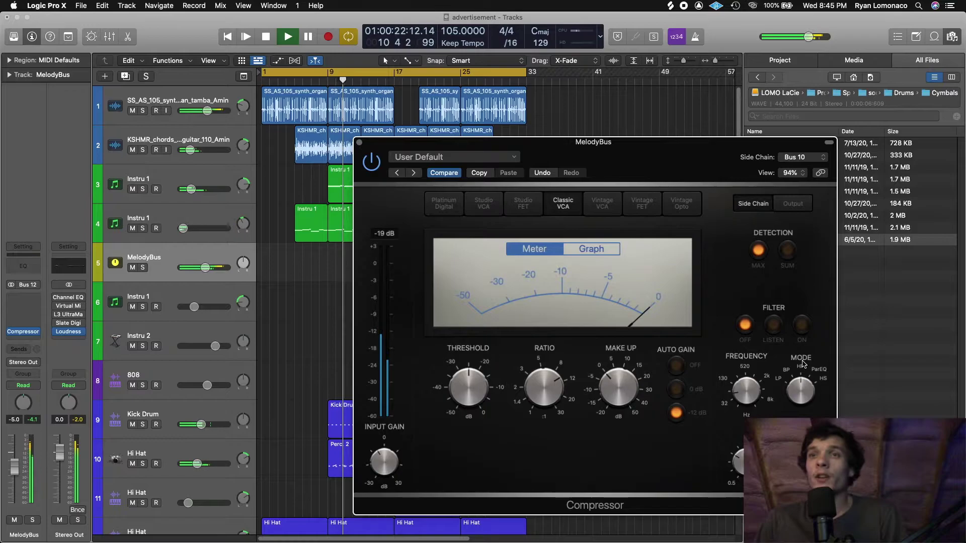
mouse_move(764, 387)
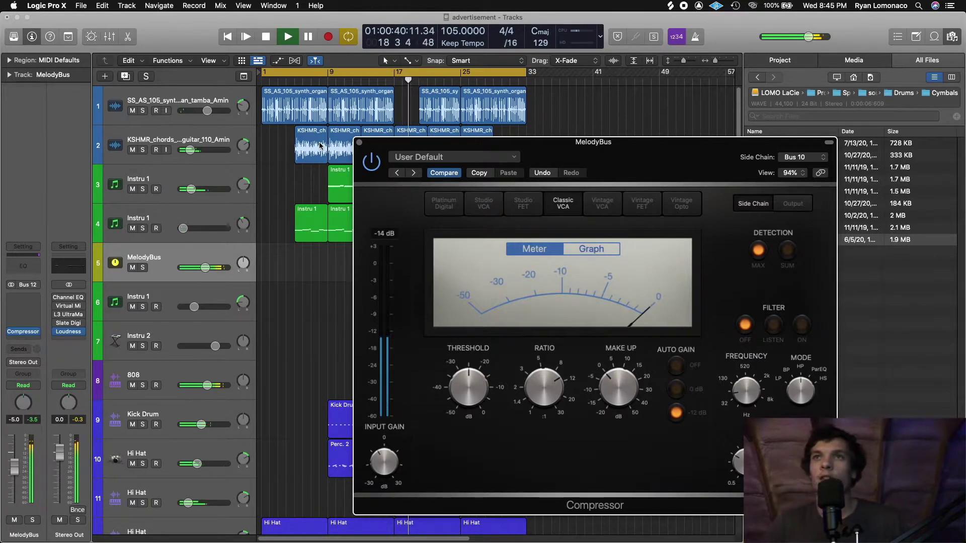
left_click(359, 144)
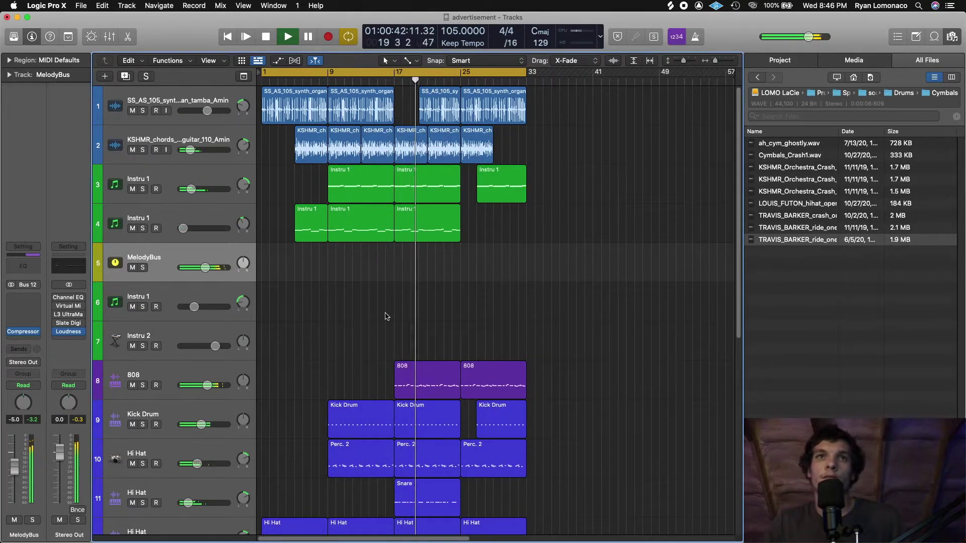
Stop playback and check the output settings of the MelodyBus Compressor
scroll(432, 291, "down", 5)
scroll(432, 291, "up", 4)
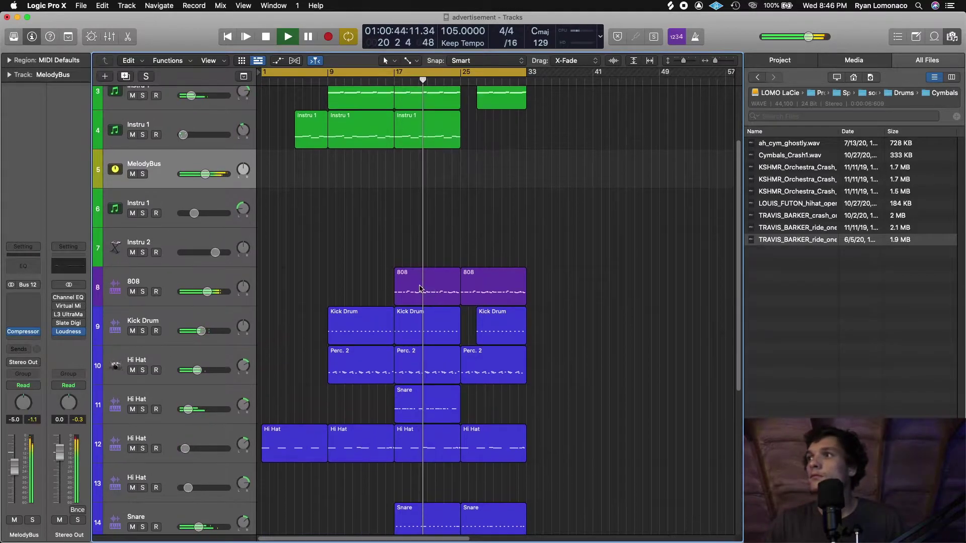
scroll(479, 250, "up", 1)
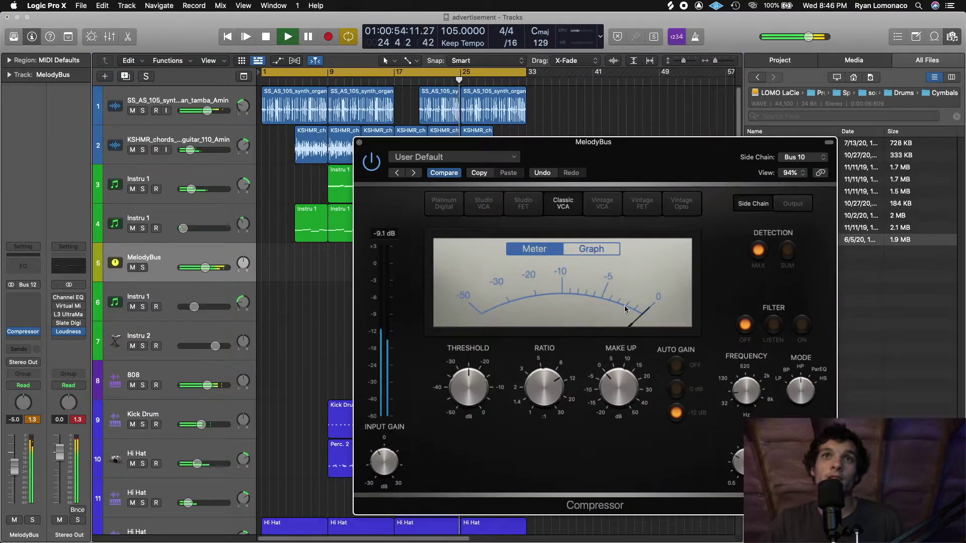
key("space")
left_click(793, 204)
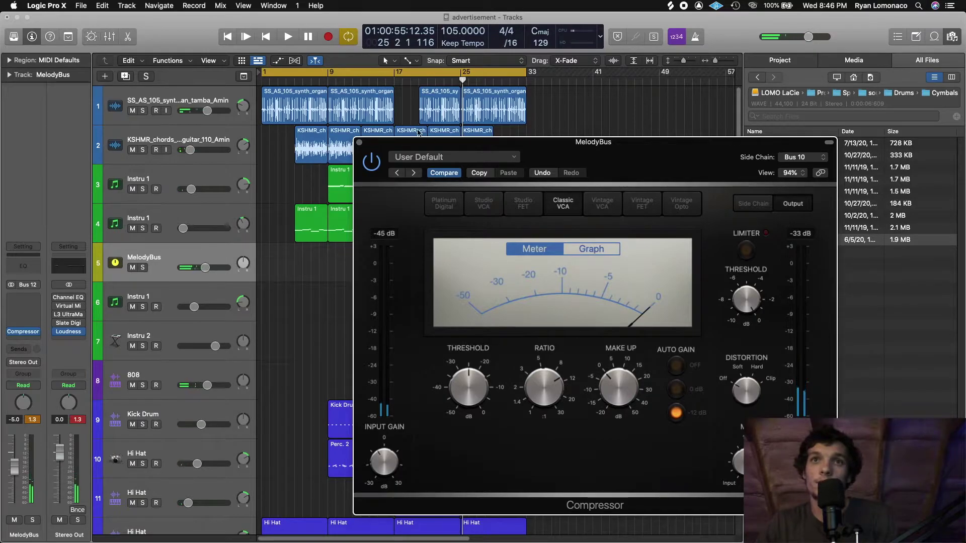
left_click(360, 143)
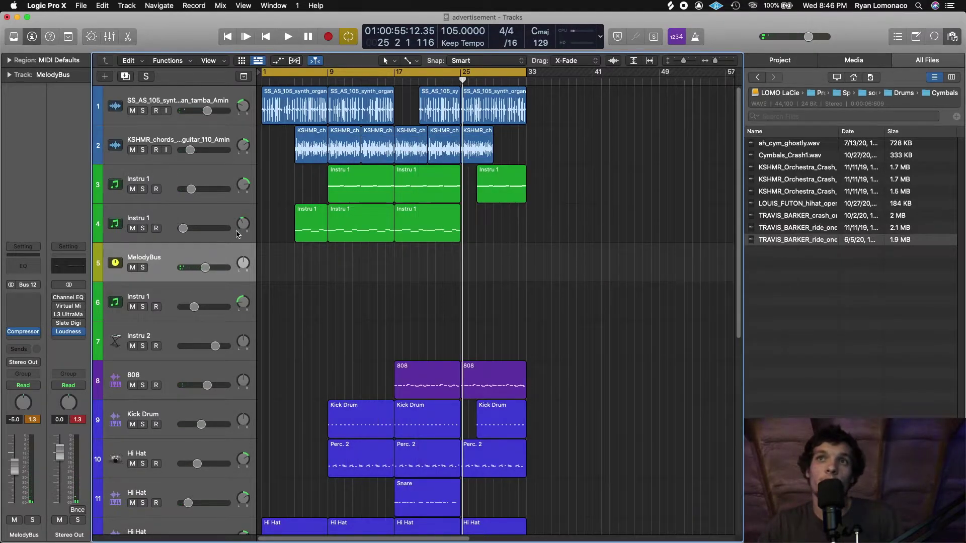
Select the MelodyBus and review its Compressor once more
left_click(211, 220)
left_click(189, 262)
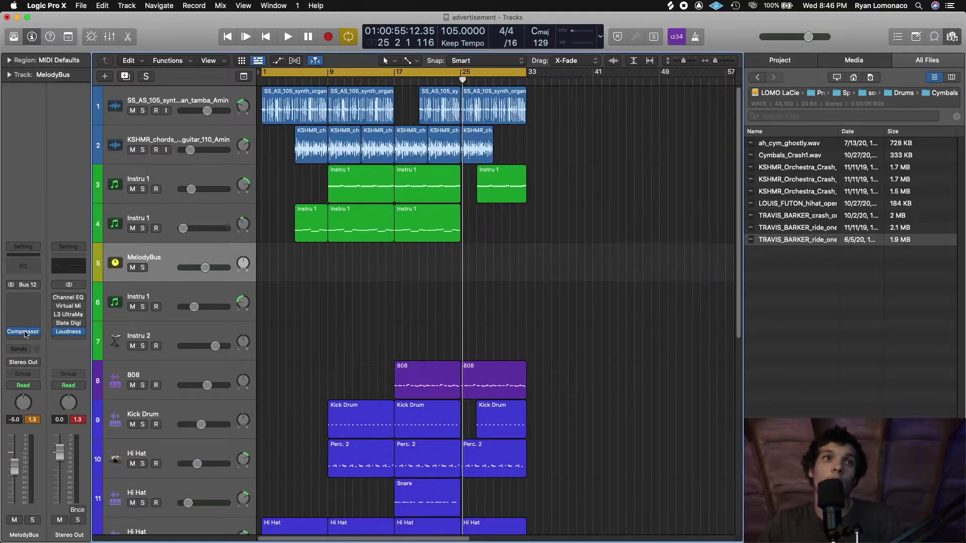
left_click(28, 331)
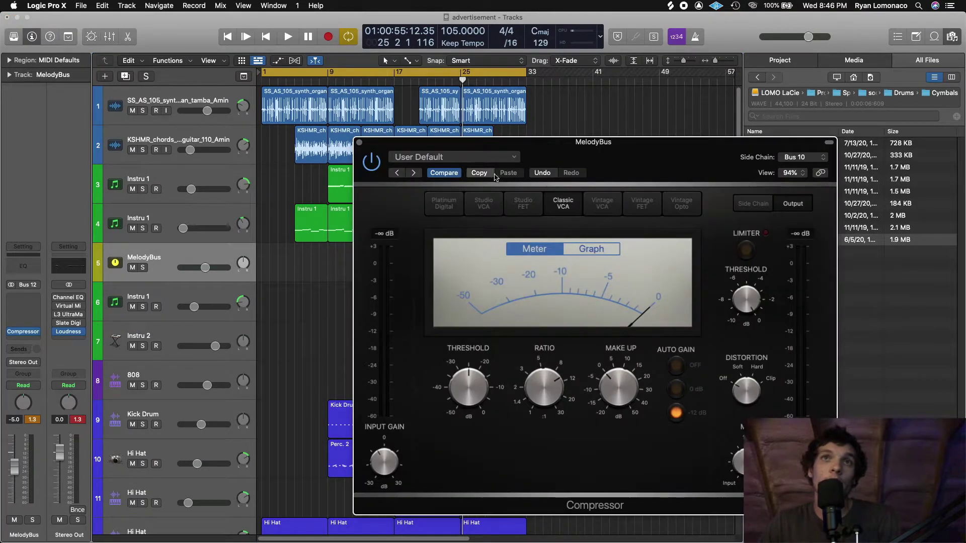
left_click(360, 143)
Copy the MelodyBus Compressor onto the Instru 1 track 3, the KSHMR guitar track and the SS_AS synth organ track
left_click(215, 191)
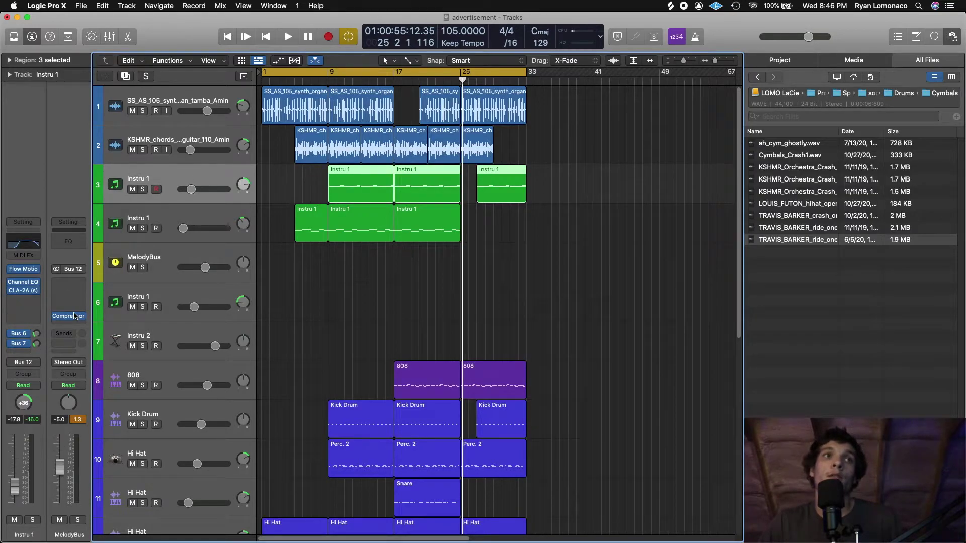
left_click_drag(75, 318, 32, 318)
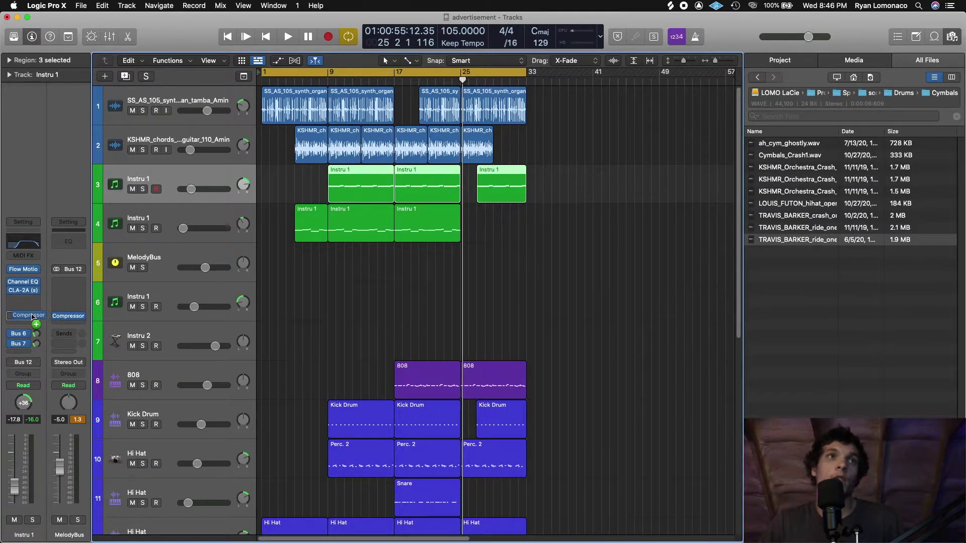
left_click(207, 135)
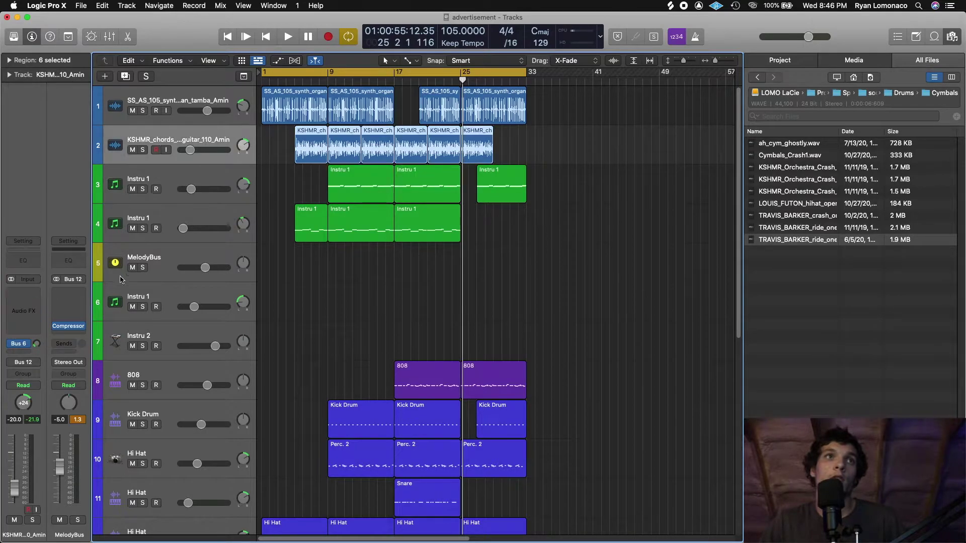
left_click_drag(32, 326, 32, 327)
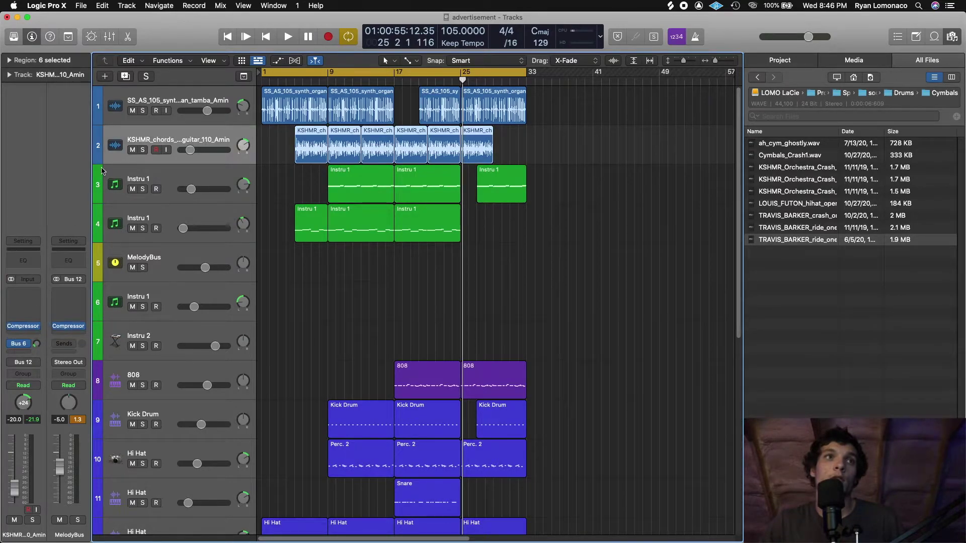
left_click(172, 104)
left_click_drag(27, 326, 28, 326)
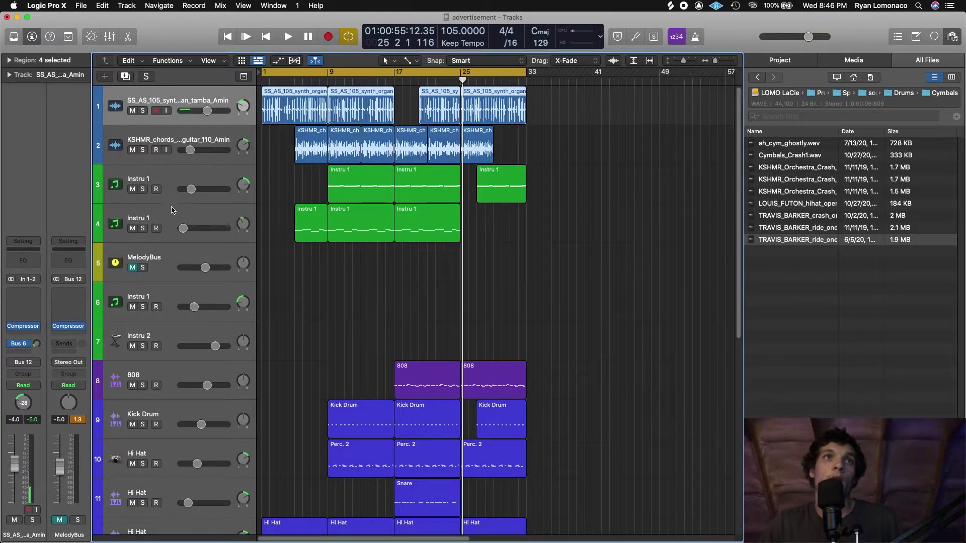
Try routing melody tracks 1 to 4 directly to the Stereo Output instead of Bus 12, and play the arrangement
left_click(172, 209, "shift")
left_click(28, 362)
mouse_move(42, 394)
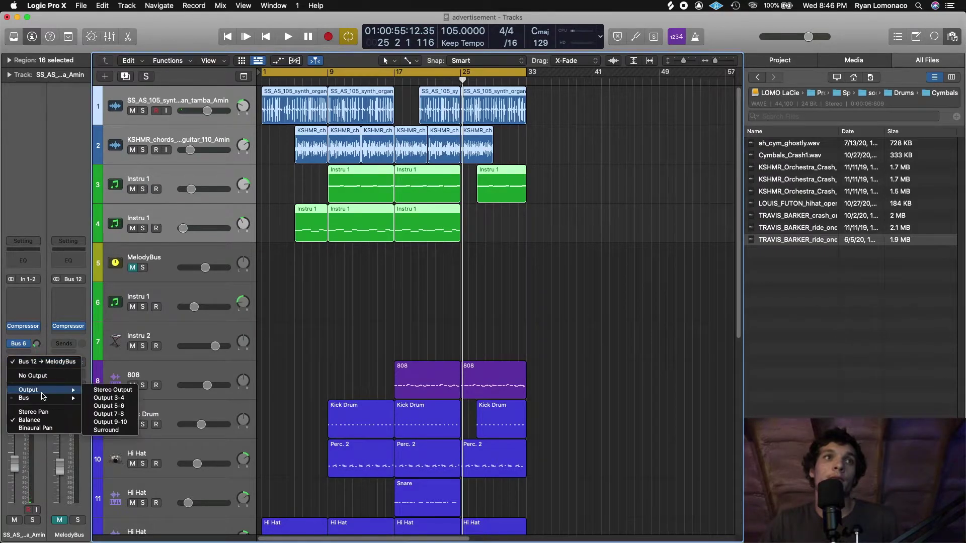
left_click(136, 391)
key("space")
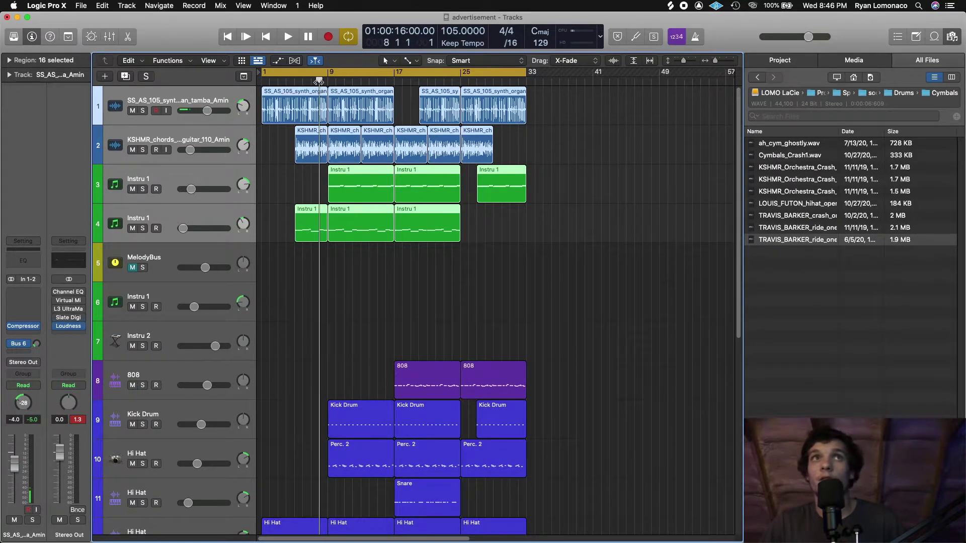
Try lowering the volumes of melody tracks 1 to 4 together during playback, bringing the synth organ track to -12.0 dB
left_click(291, 299)
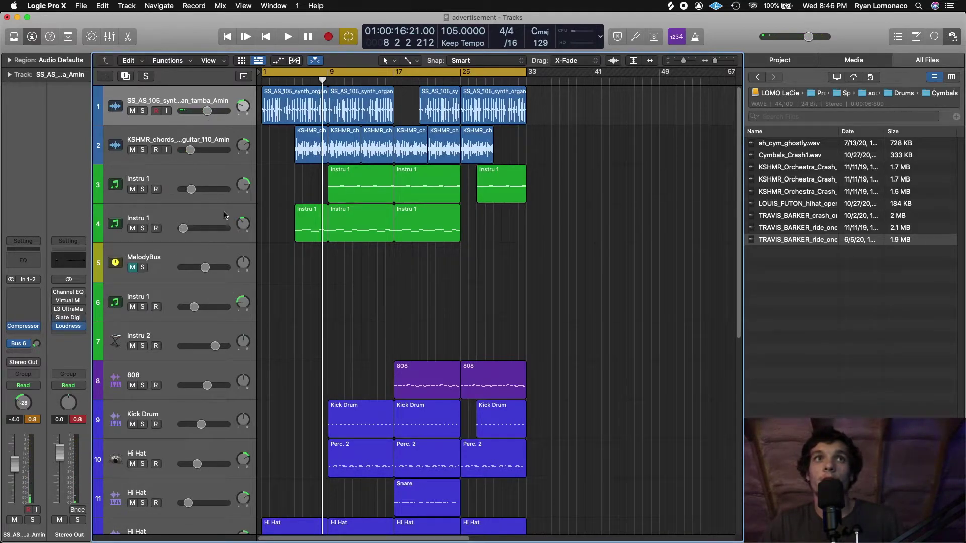
left_click(212, 108)
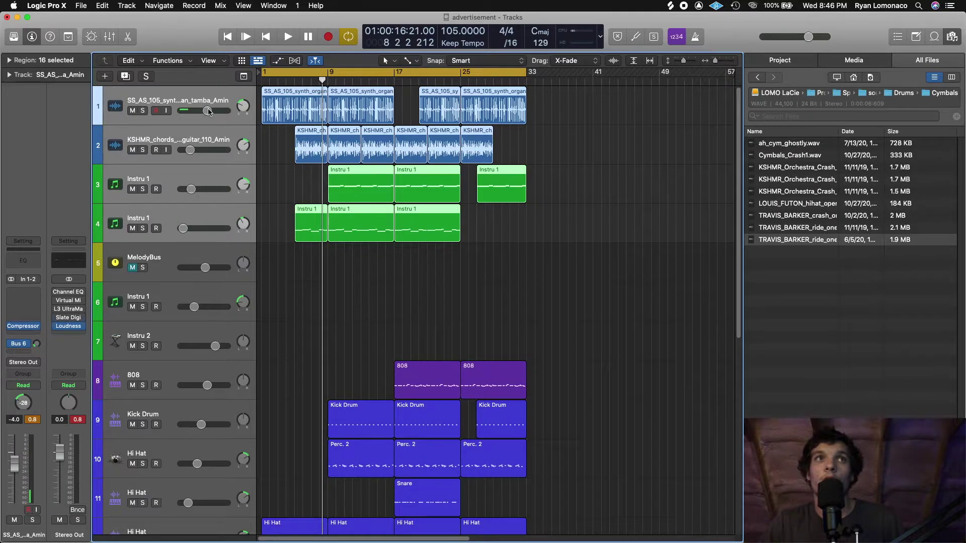
left_click(208, 111)
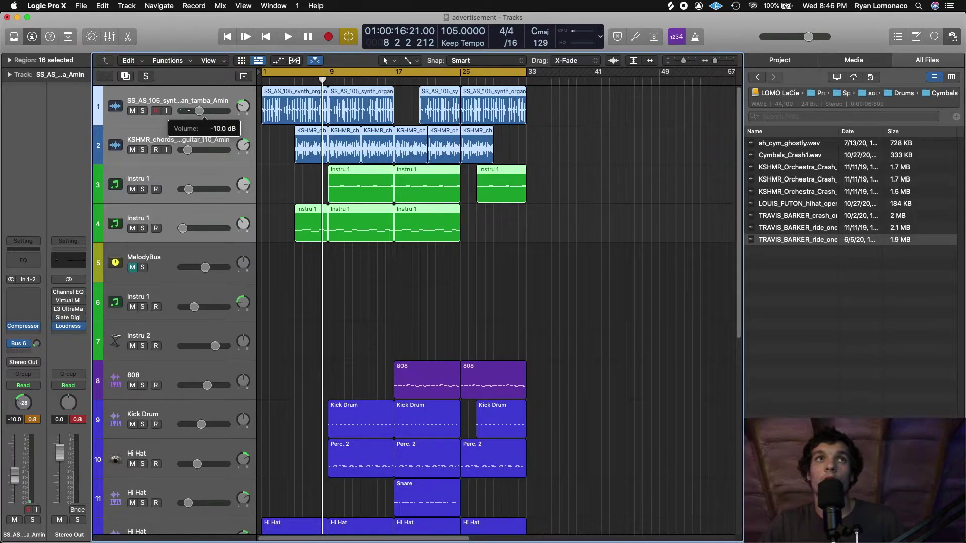
key("space")
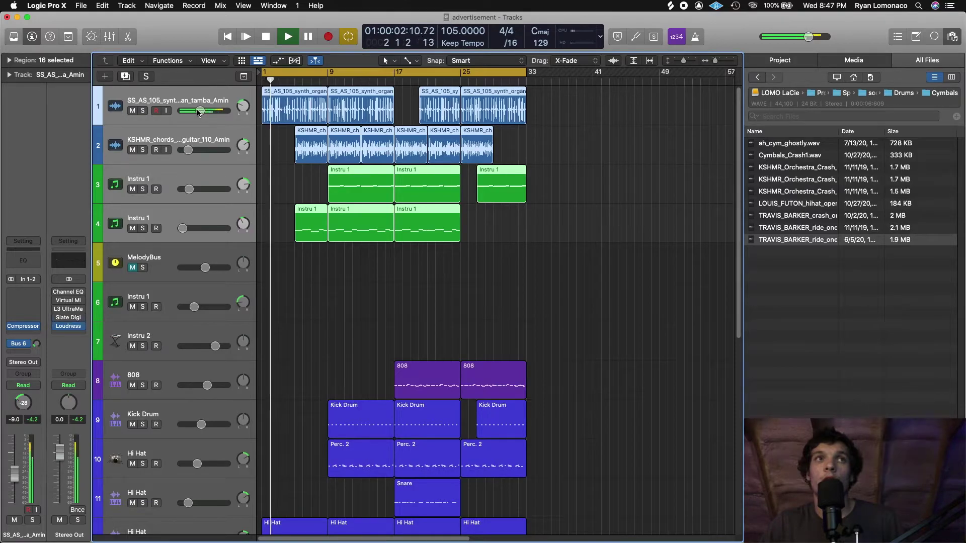
left_click(200, 110)
left_click_drag(199, 111, 197, 111)
left_click(304, 254)
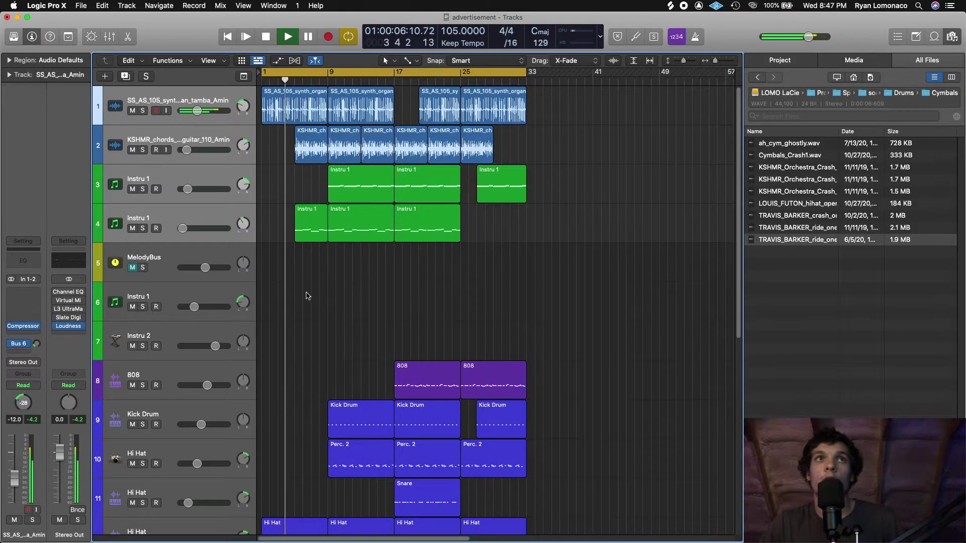
Examine the meters of the Compressor on the synth organ track during playback, and stop the arrangement
scroll(335, 265, "down", 3)
scroll(335, 266, "up", 3)
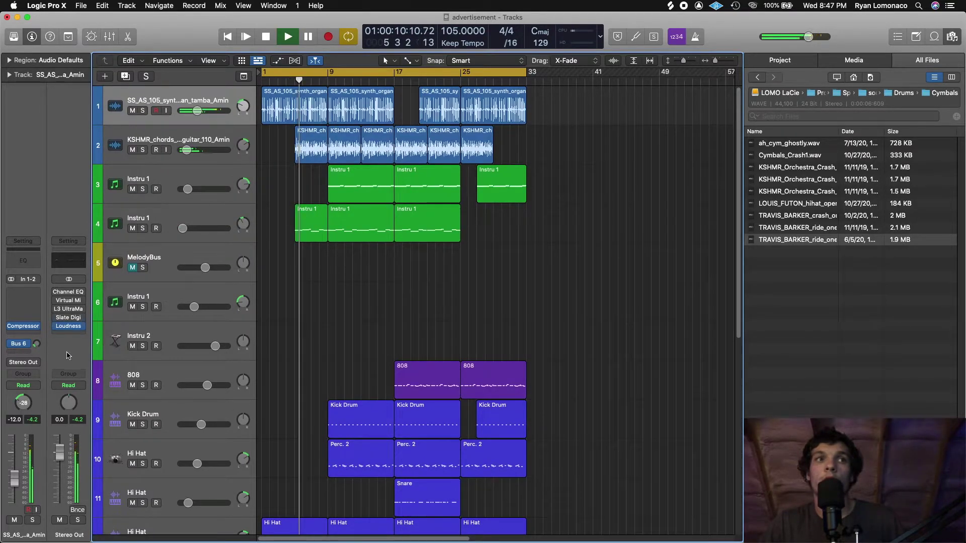
left_click(28, 320)
left_click(54, 343)
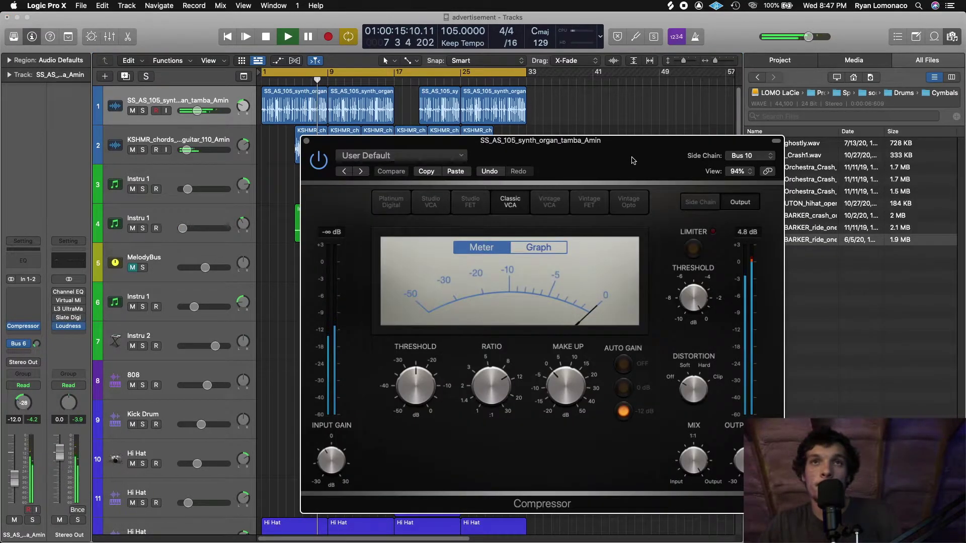
left_click_drag(633, 161, 613, 168)
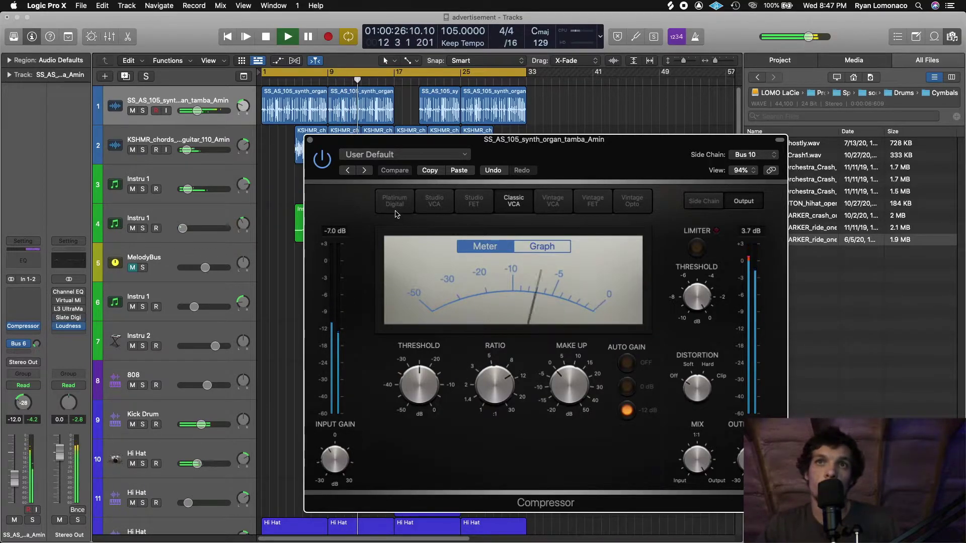
left_click(310, 141)
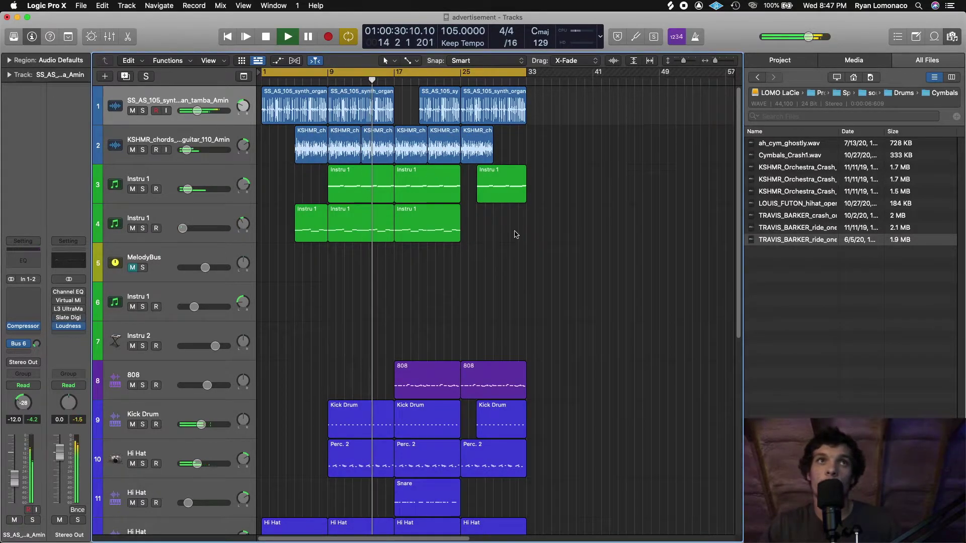
key("space")
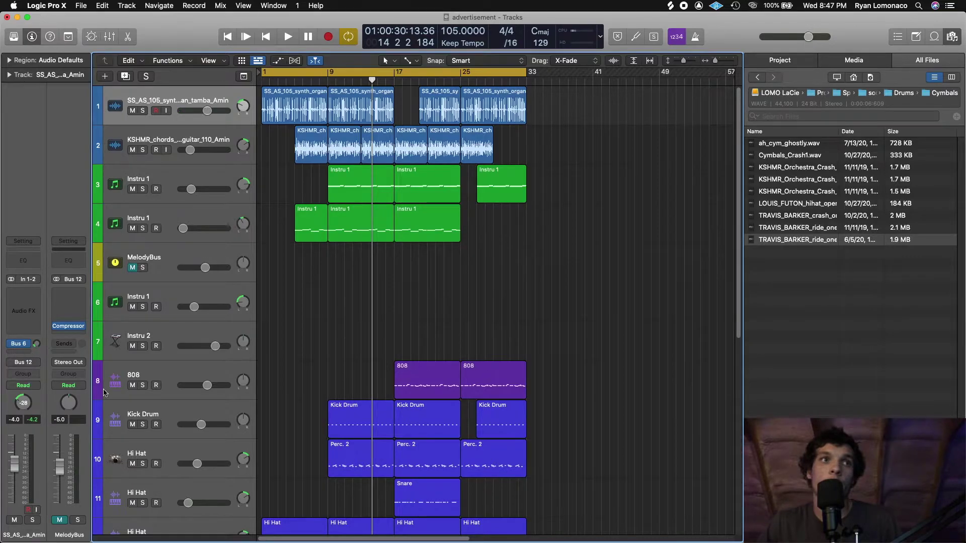
Unmute the MelodyBus and remove the Compressor copies from Instru 1 track 3 and the KSHMR guitar track
key("Down")
key("Down")
key("Down")
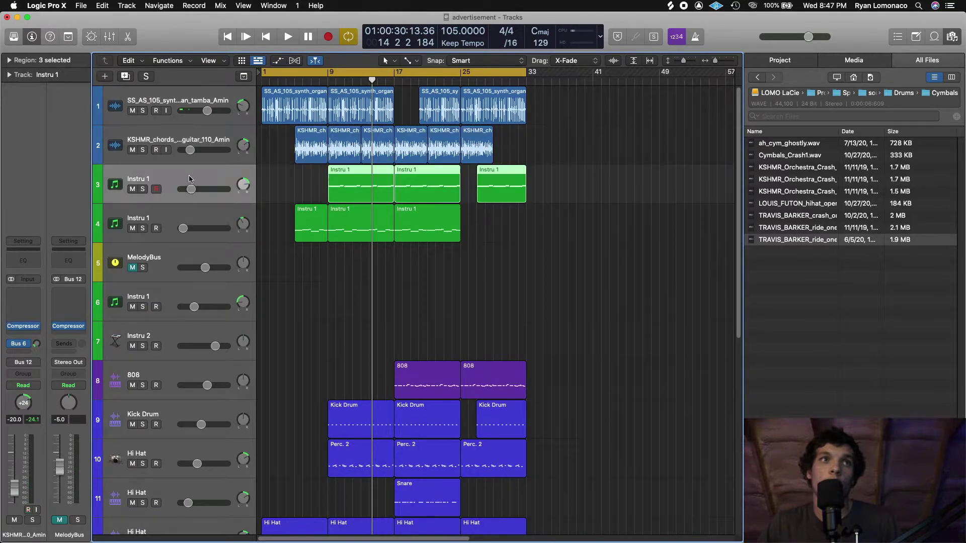
left_click(200, 250)
left_click(148, 217)
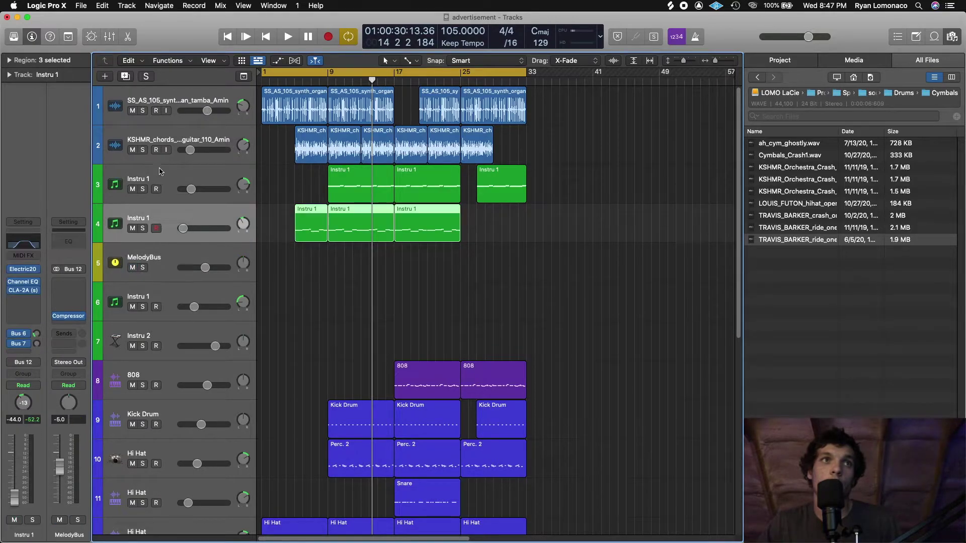
left_click(138, 175)
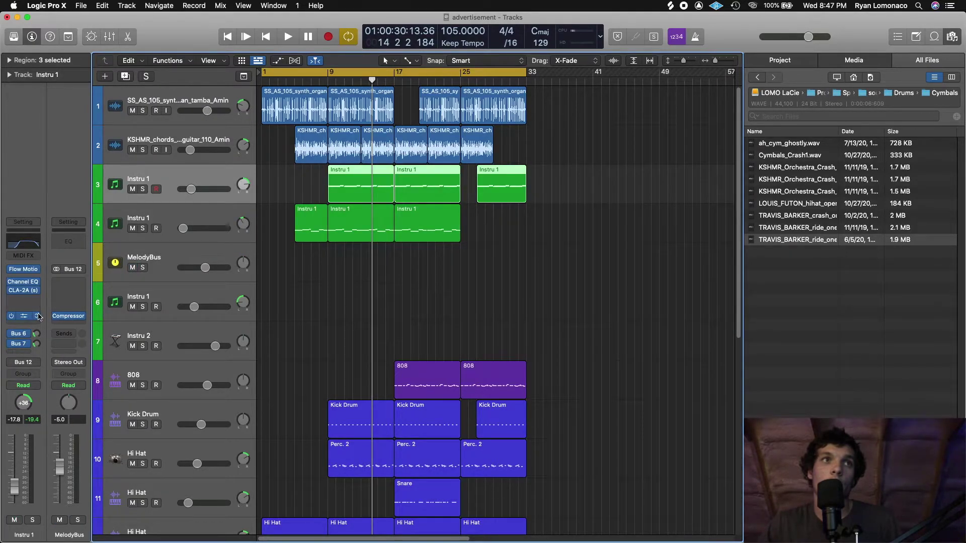
left_click(123, 153)
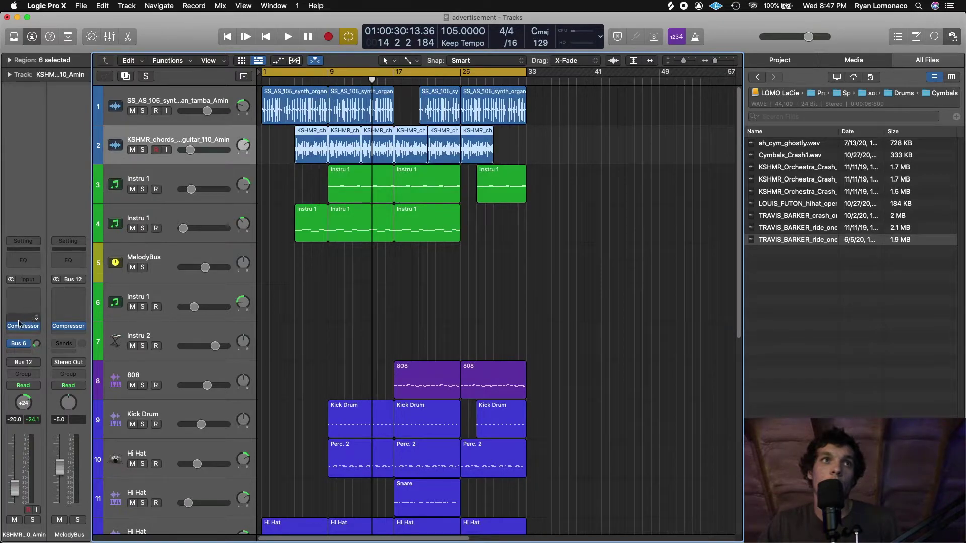
left_click(124, 116)
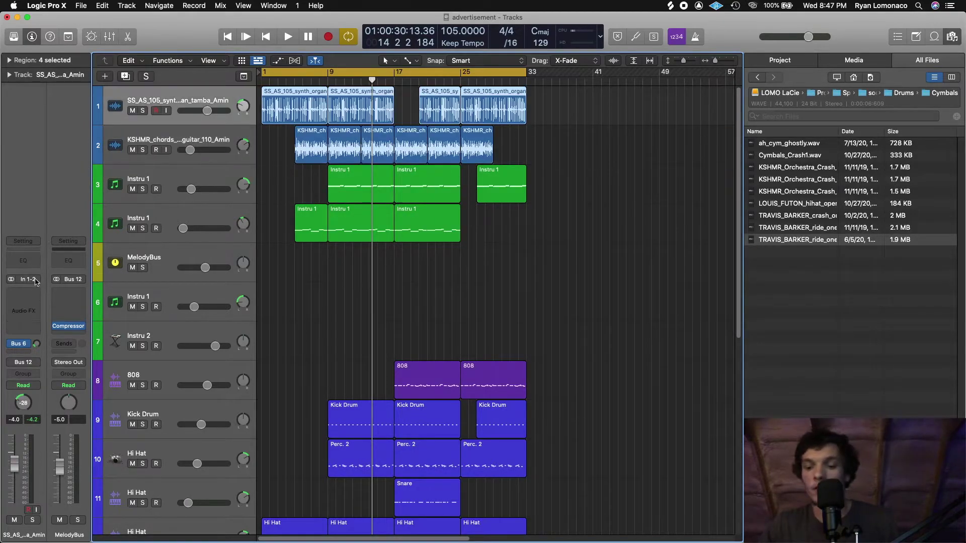
left_click(430, 316)
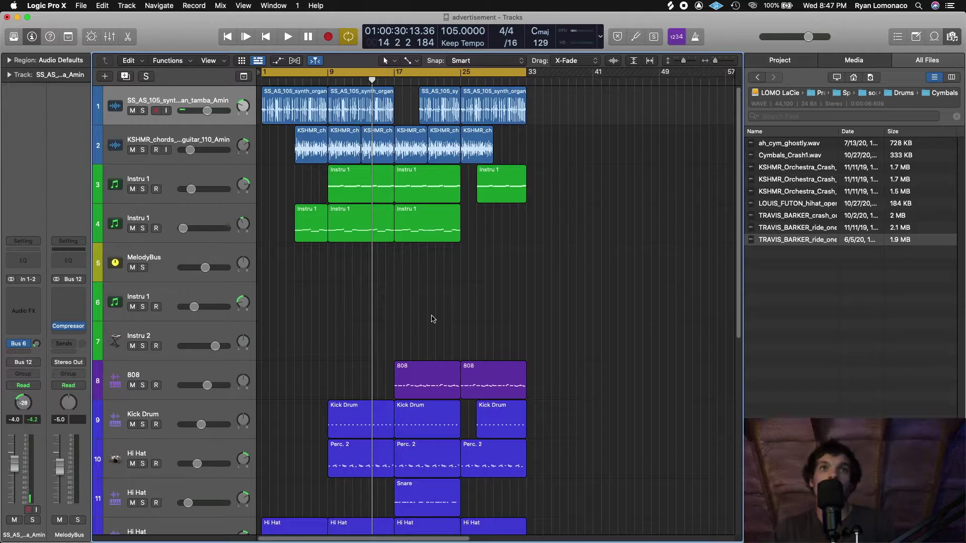
Play a short stretch of the arrangement with the MelodyBus active, and stop it
key("space")
left_click(312, 82)
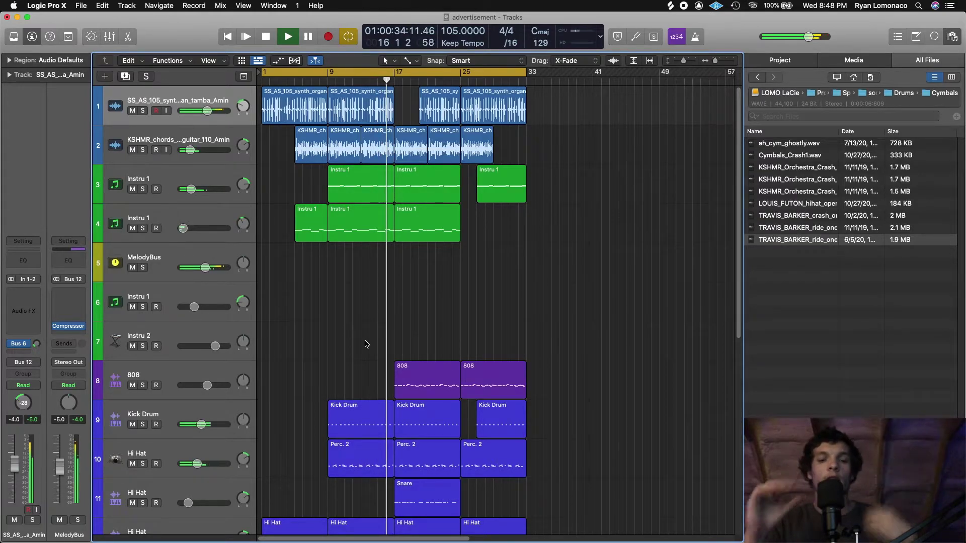
key("space")
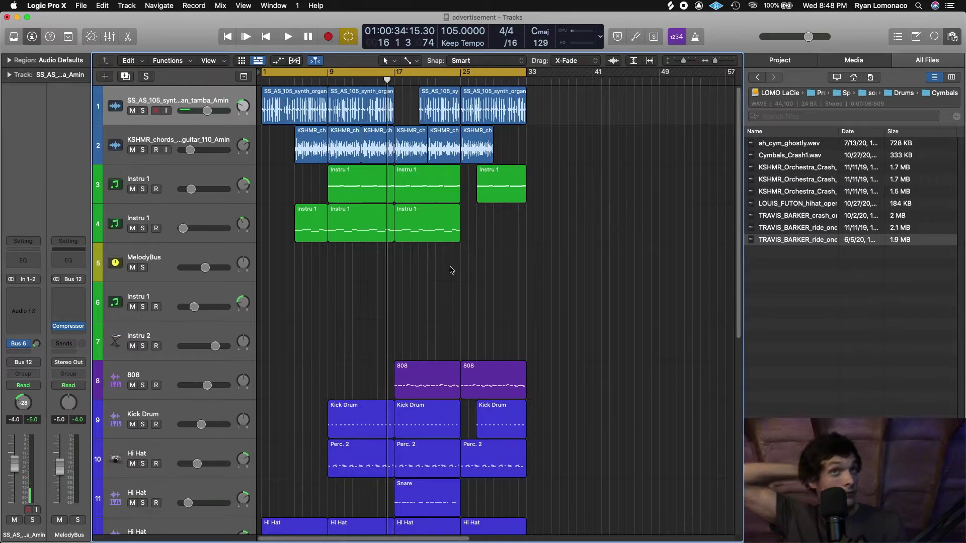
Move the Instru 1 track below the MelodyBus to just above it, and play the arrangement from the beginning
left_click_drag(190, 316, 187, 256)
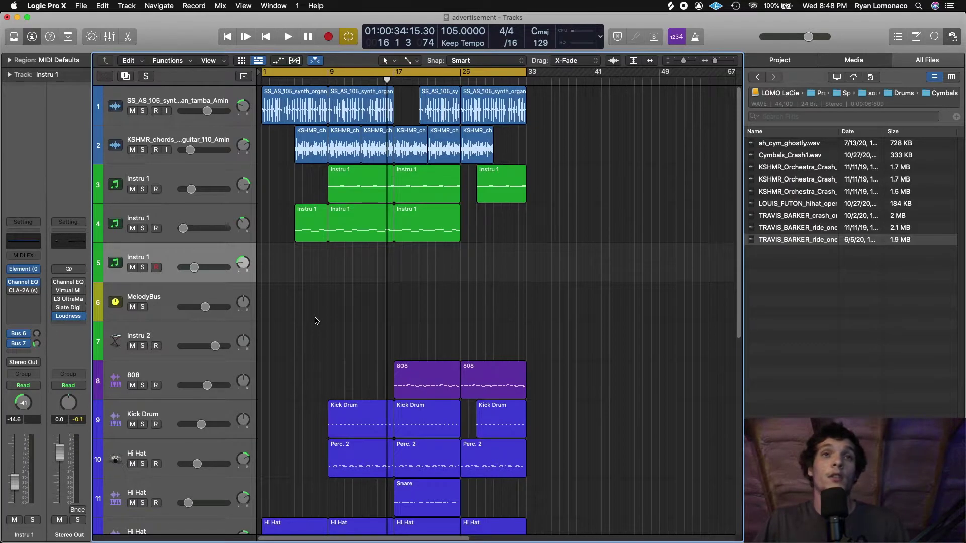
scroll(323, 302, "down", 10)
scroll(352, 327, "up", 5)
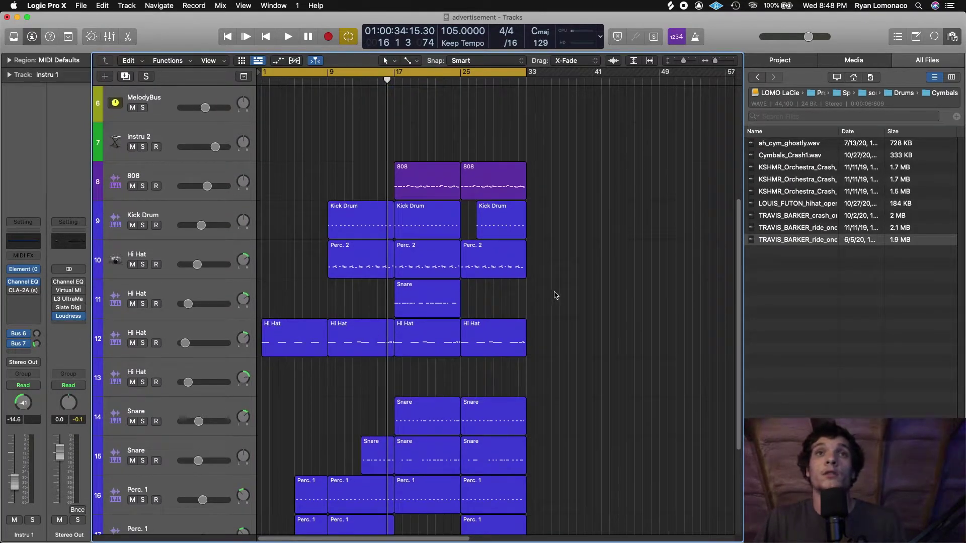
key("Return")
key("space")
Examine the levels of the melody, 808 and drum tracks while the arrangement plays
scroll(523, 387, "down", 5)
scroll(464, 375, "up", 8)
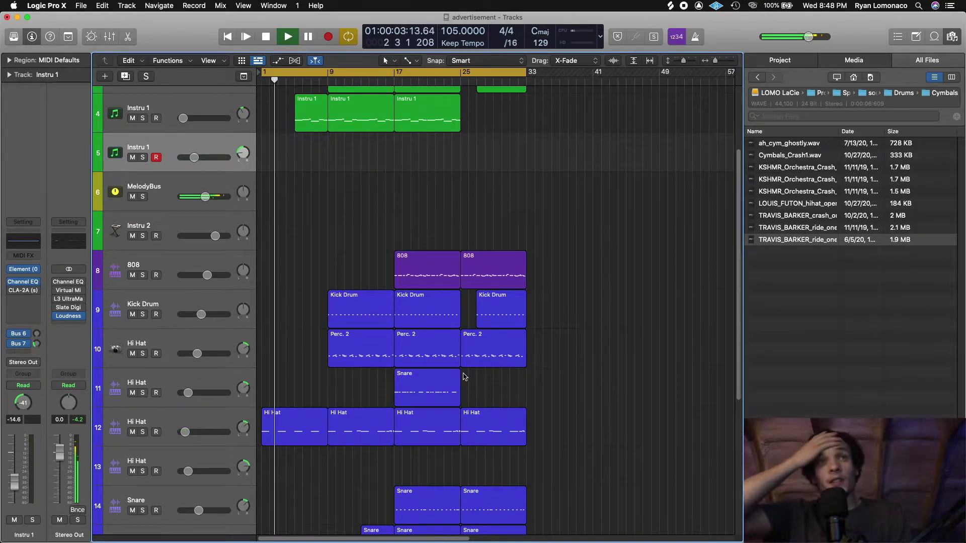
scroll(435, 418, "down", 5)
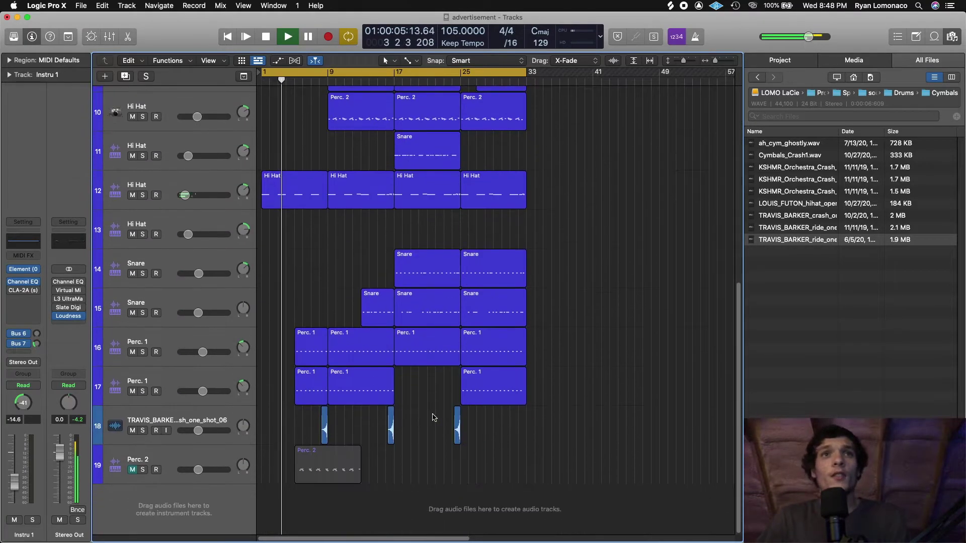
scroll(453, 420, "up", 9)
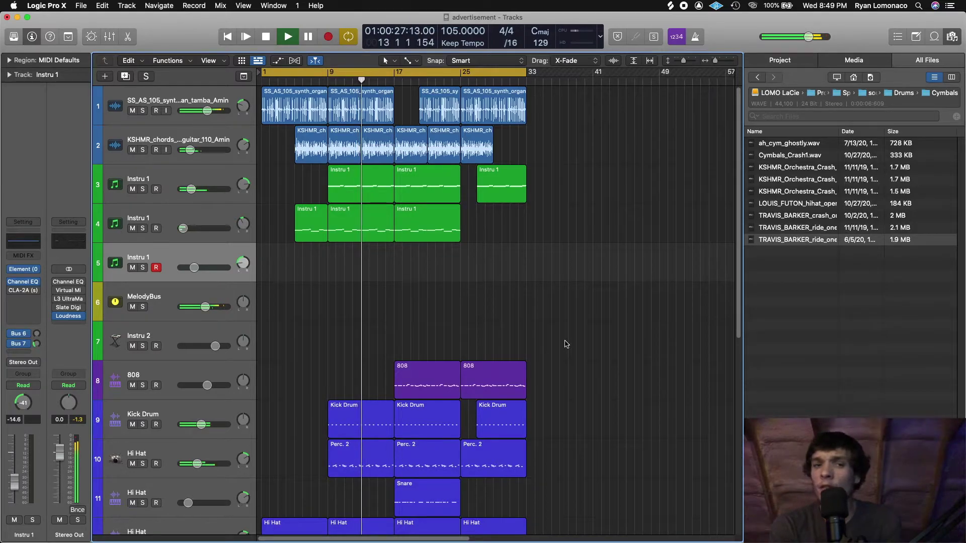
scroll(352, 347, "down", 5)
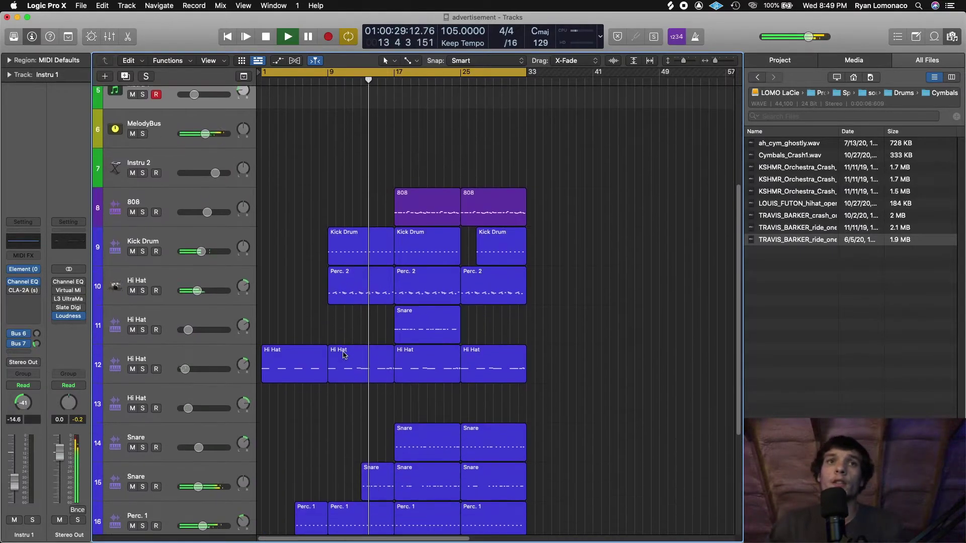
scroll(322, 448, "down", 3)
scroll(376, 426, "up", 4)
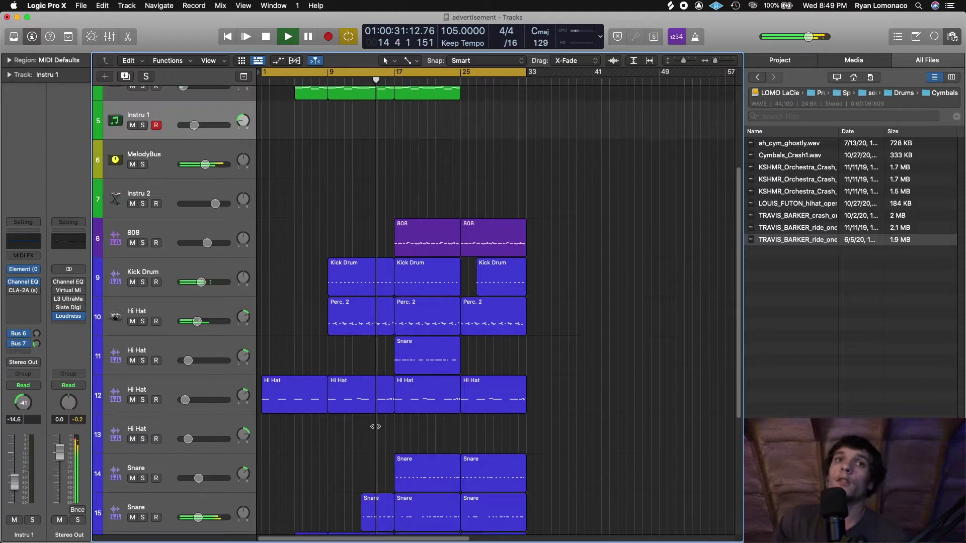
scroll(375, 426, "up", 4)
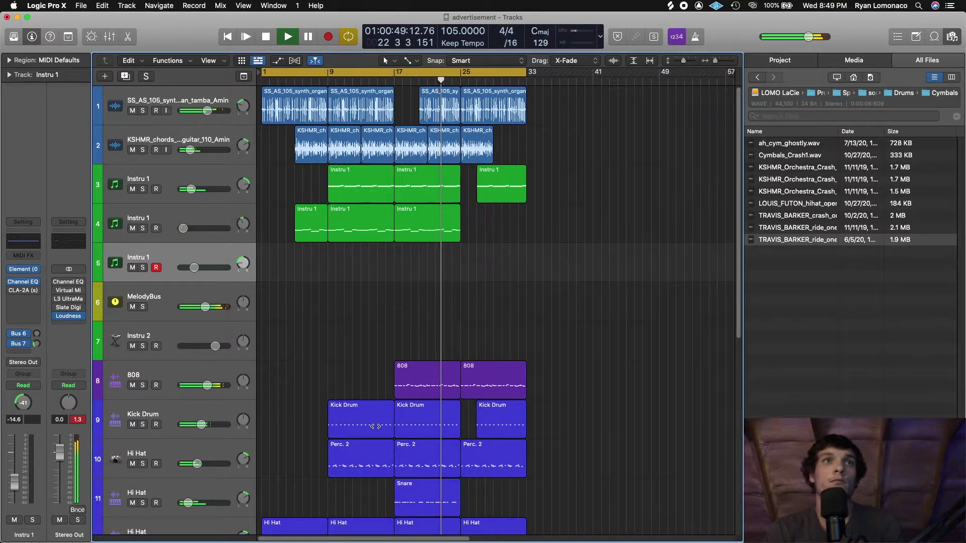
scroll(352, 355, "down", 5)
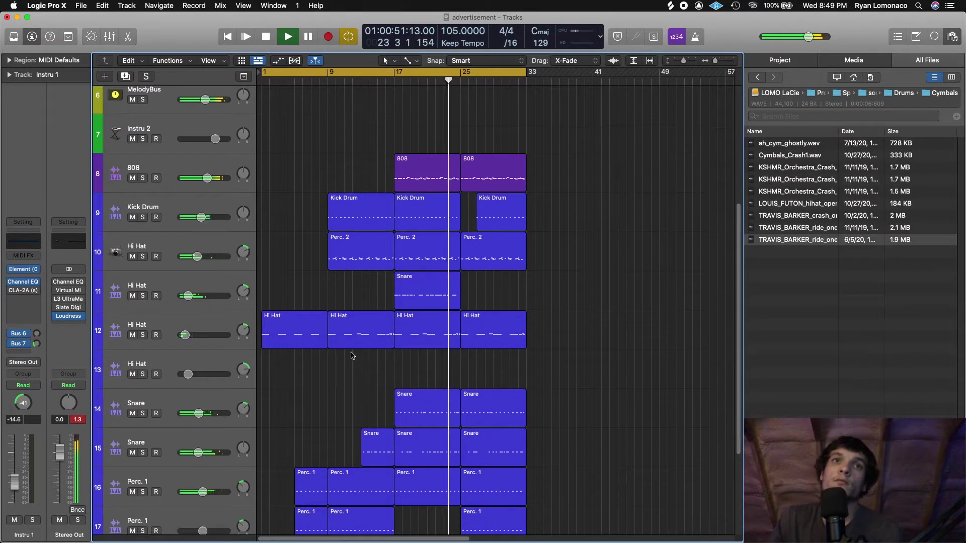
scroll(352, 356, "up", 3)
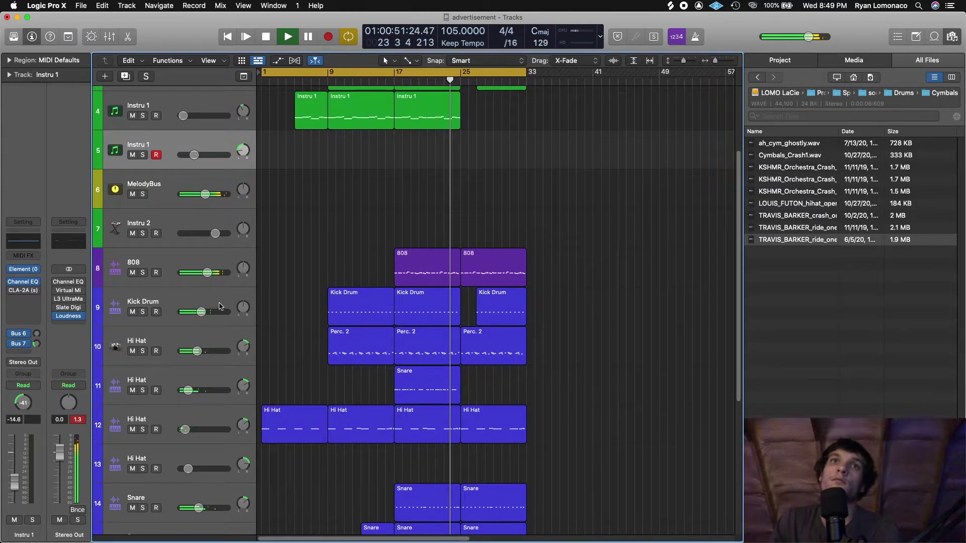
Lower the 808 track's volume to -6.0 dB during playback
left_click(211, 184)
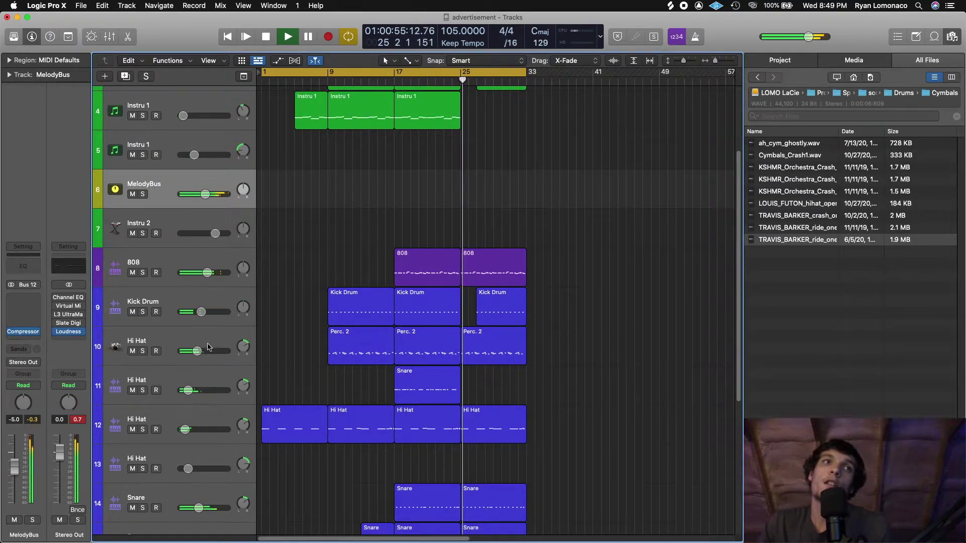
left_click_drag(207, 273, 203, 272)
left_click(203, 184)
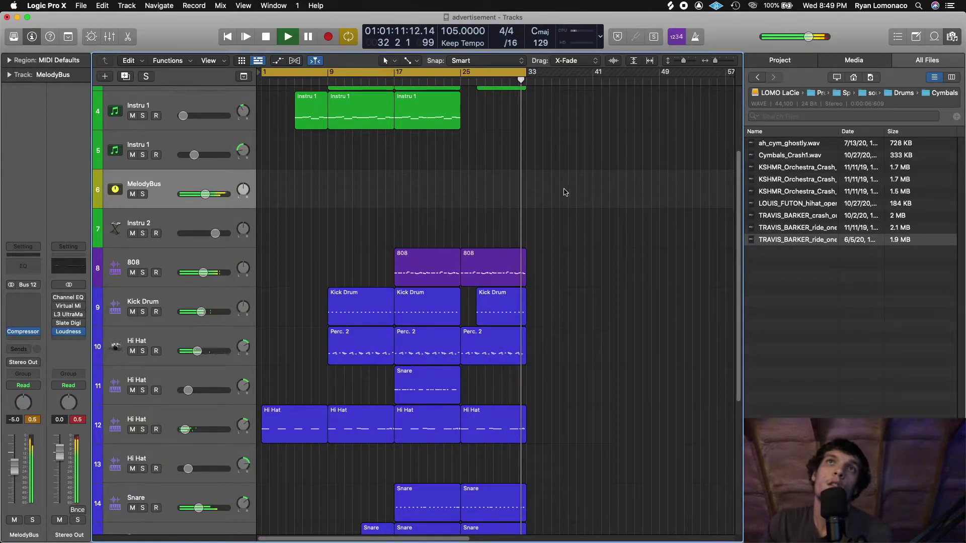
Compare the channel strips of the 808 and the MelodyBus, and route the 808's output to Stereo Out instead of Bus 12
left_click(212, 261)
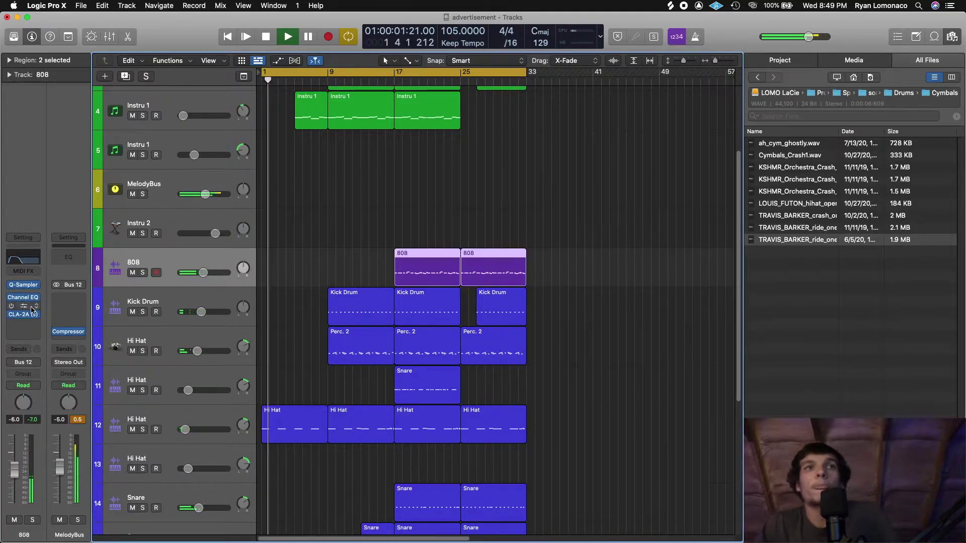
left_click(216, 196)
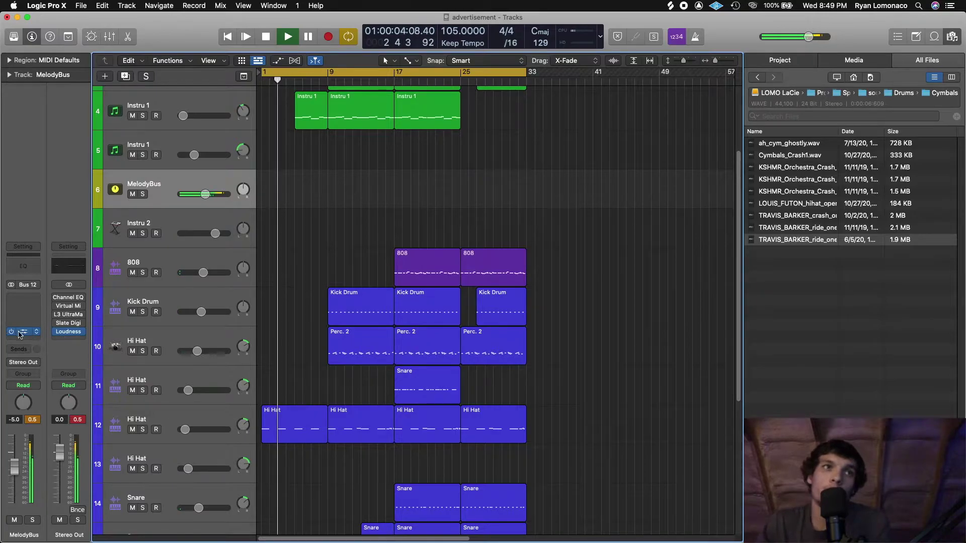
left_click(192, 256)
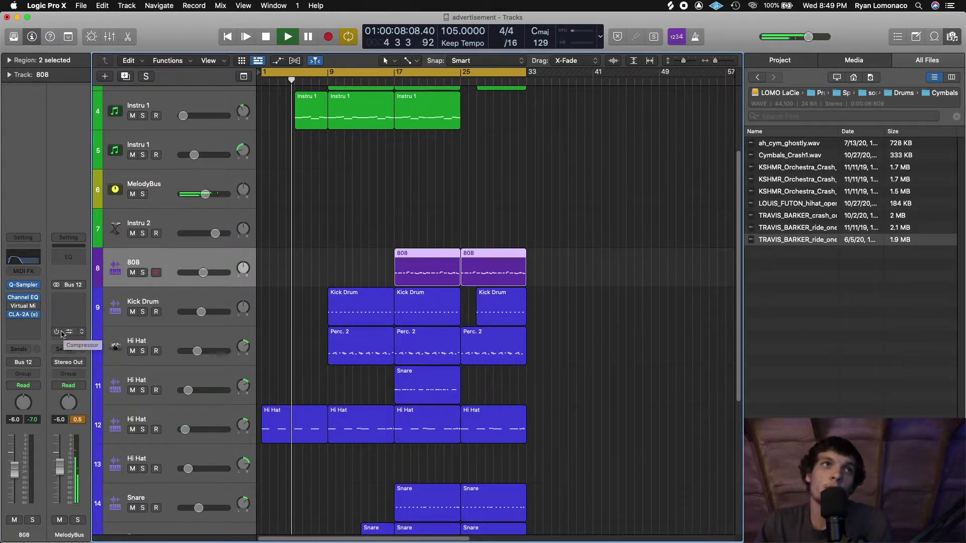
left_click(31, 363)
mouse_move(46, 398)
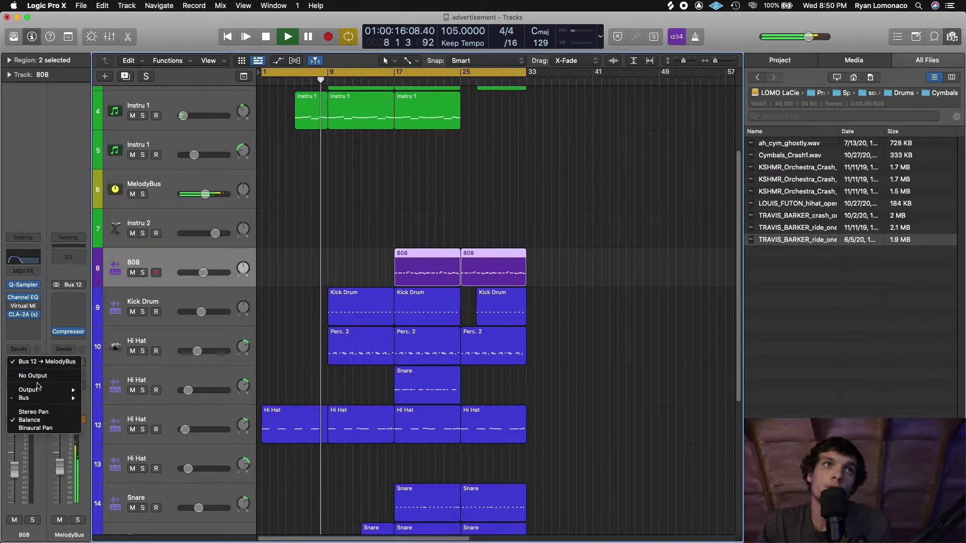
left_click(107, 390)
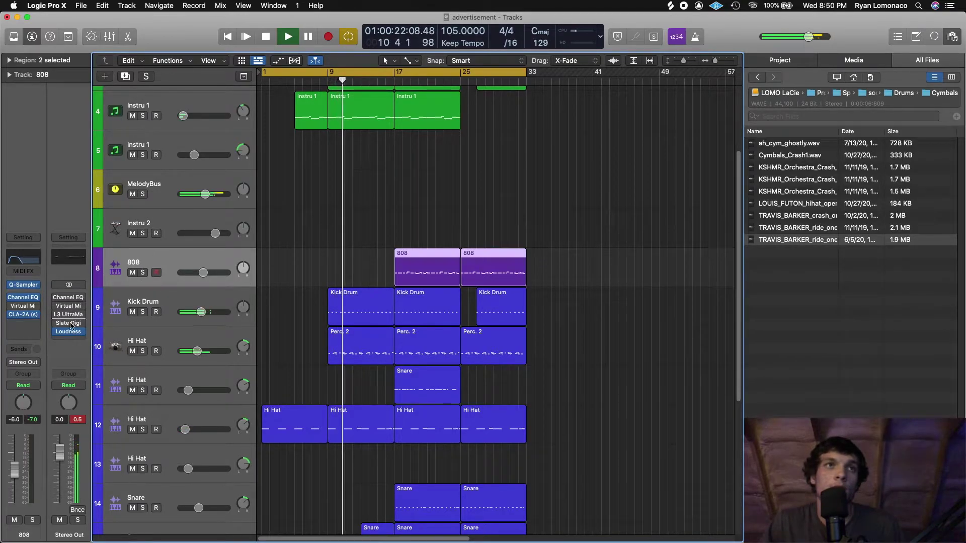
Insert a Compressor on the 808 track and paste the copied Compressor settings into it
left_click(24, 333)
left_click(32, 351)
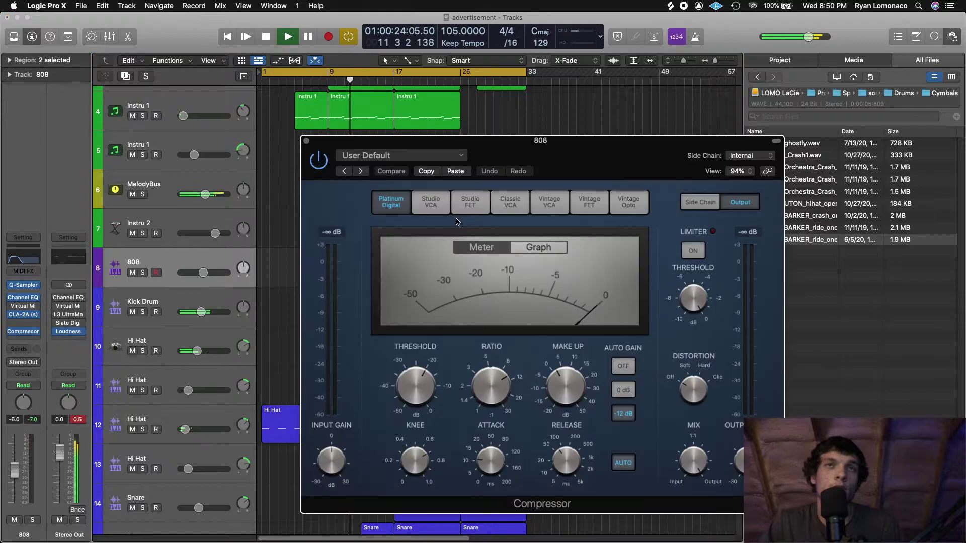
left_click(456, 172)
left_click_drag(649, 179, 671, 113)
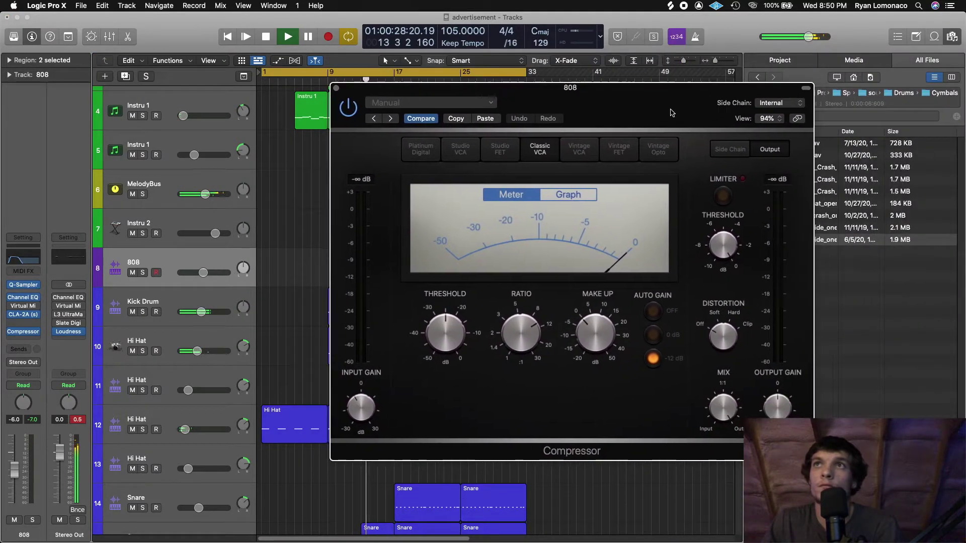
Set the side-chain source of the 808's Compressor to Bus 10, fed by the Kick Drum
left_click(760, 104)
mouse_move(788, 144)
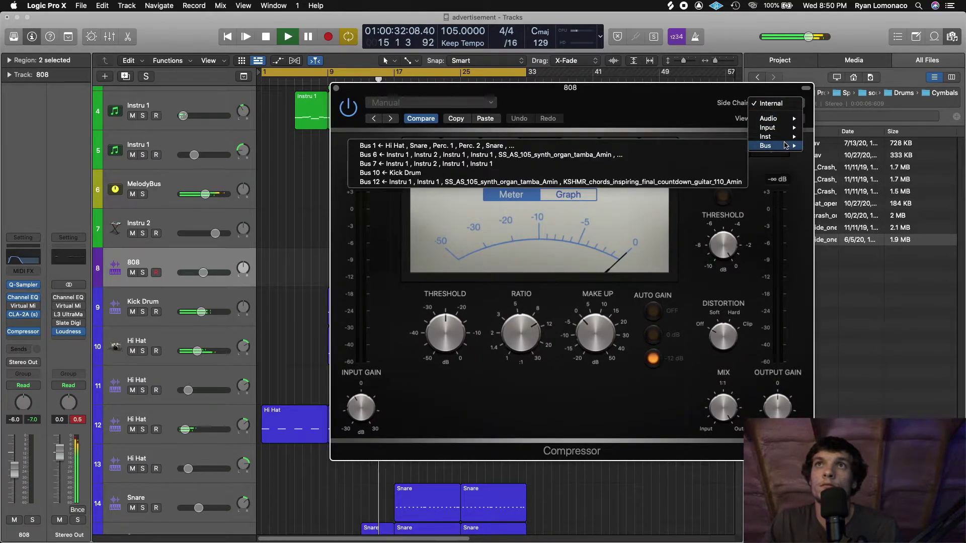
left_click(616, 173)
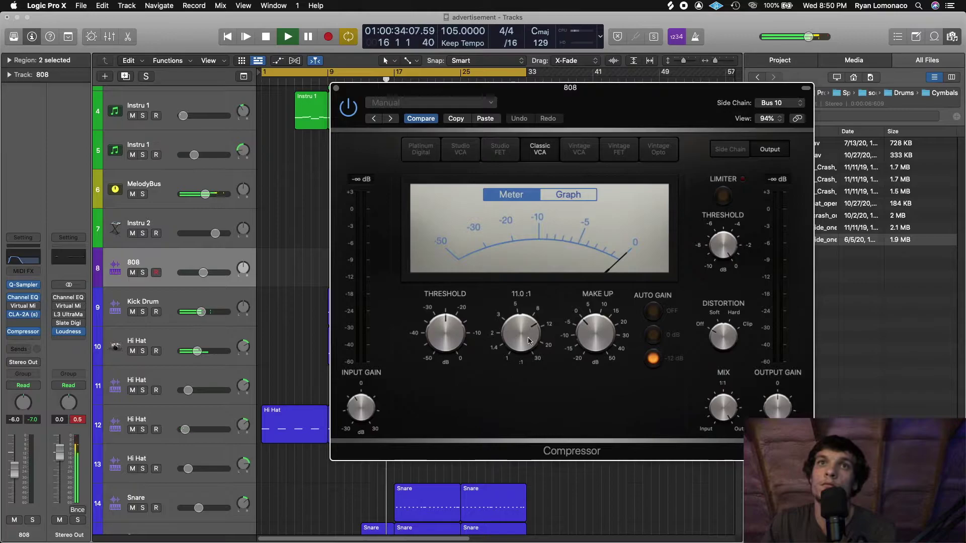
left_click_drag(637, 104, 685, 103)
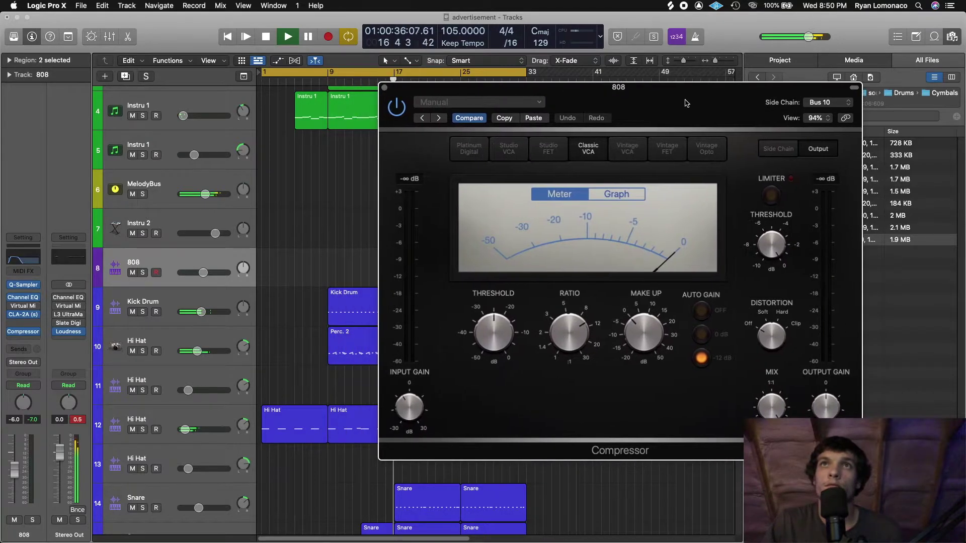
Lower the 808 track's volume to -11.0 dB and set its Compressor's output gain to 0.0 dB
left_click_drag(203, 272, 200, 273)
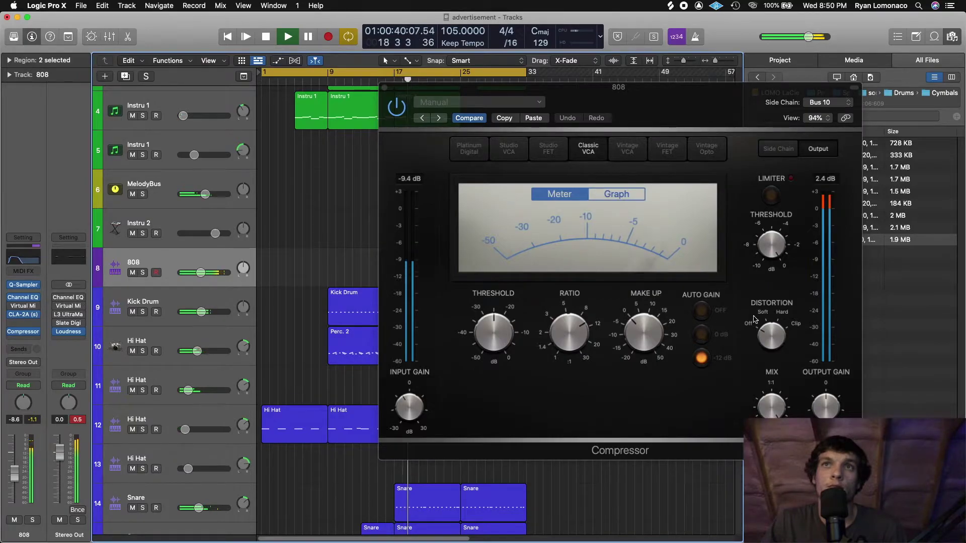
left_click(792, 148)
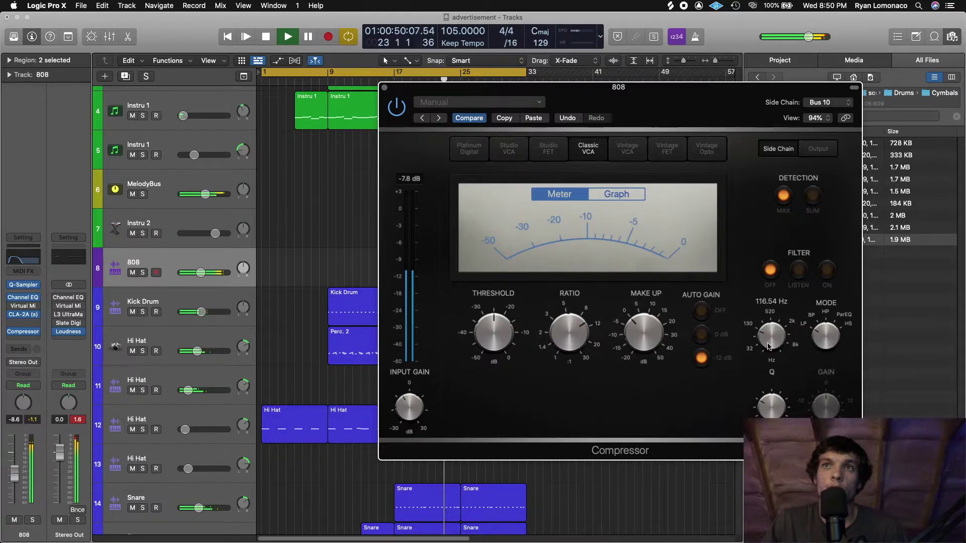
left_click_drag(200, 272, 194, 275)
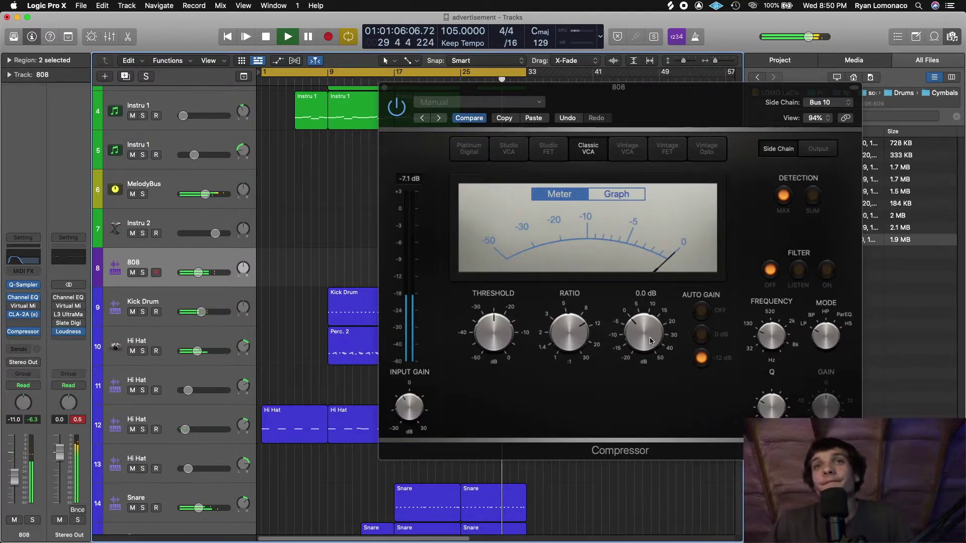
left_click(809, 150)
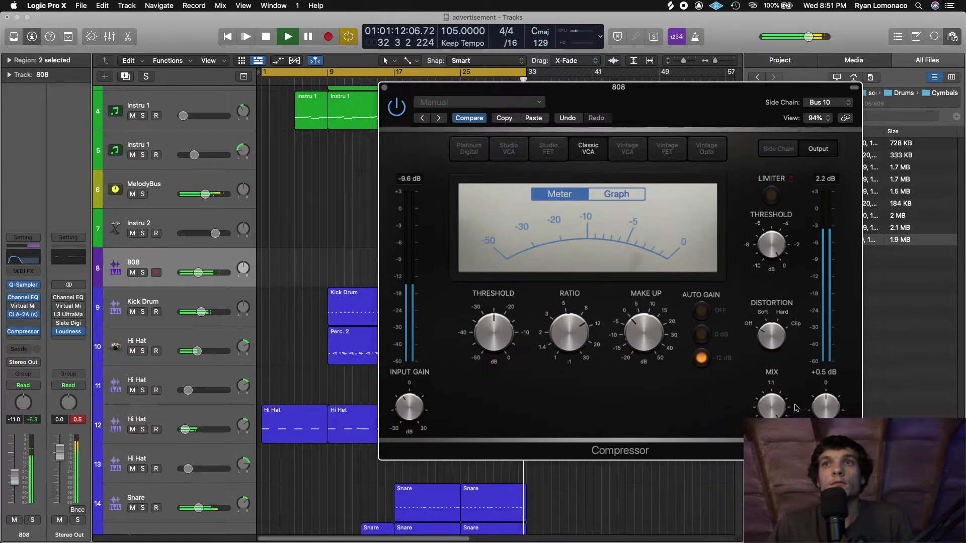
left_click_drag(829, 414, 828, 415)
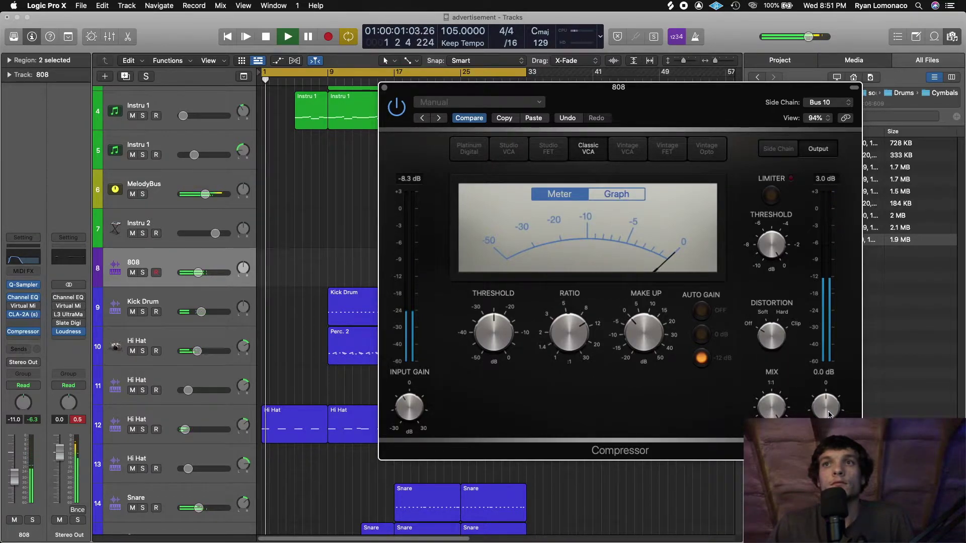
Show the side-chain settings of the 808's Compressor, listen to the mix from around bar 9 and bar 16, and close the plug-in
left_click(778, 148)
left_click_drag(652, 91, 757, 21)
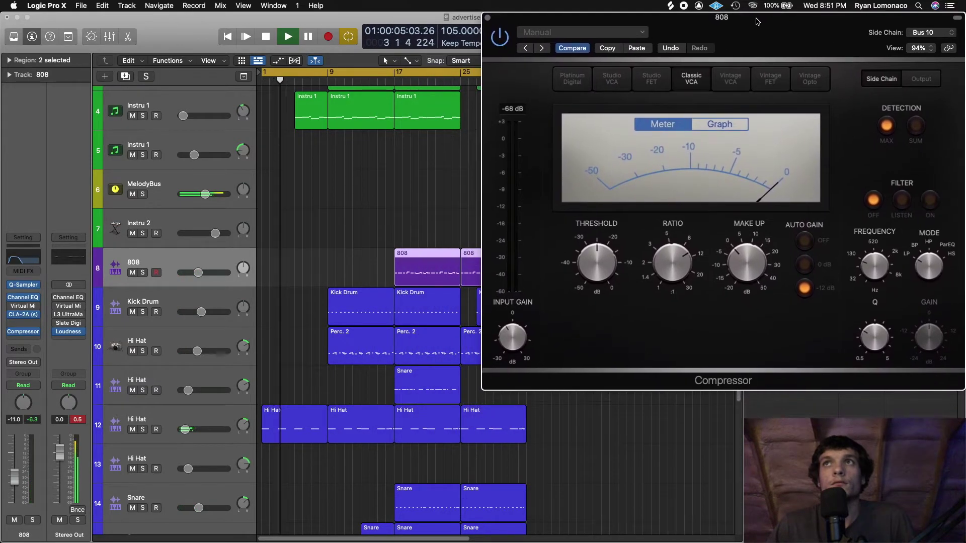
left_click(329, 80)
left_click(387, 81)
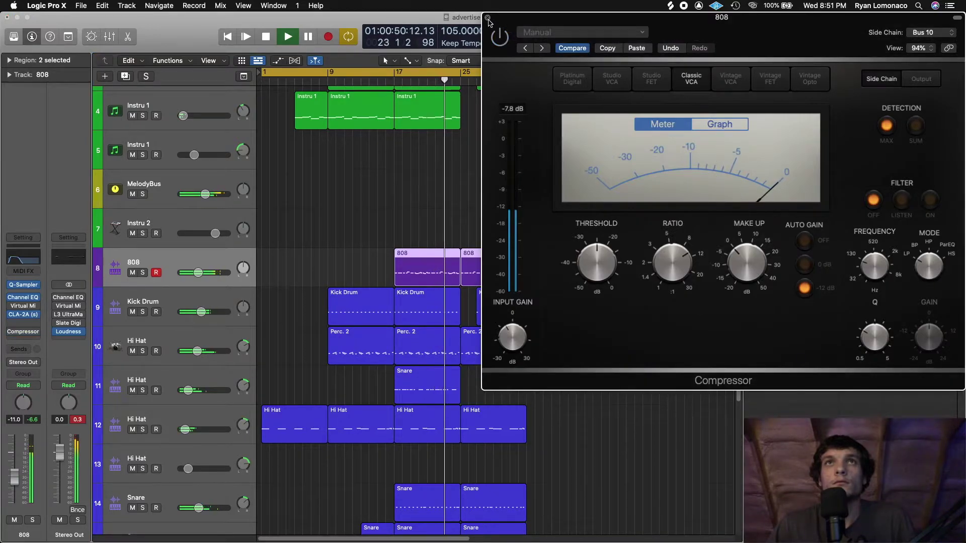
left_click(488, 19)
mouse_move(11, 334)
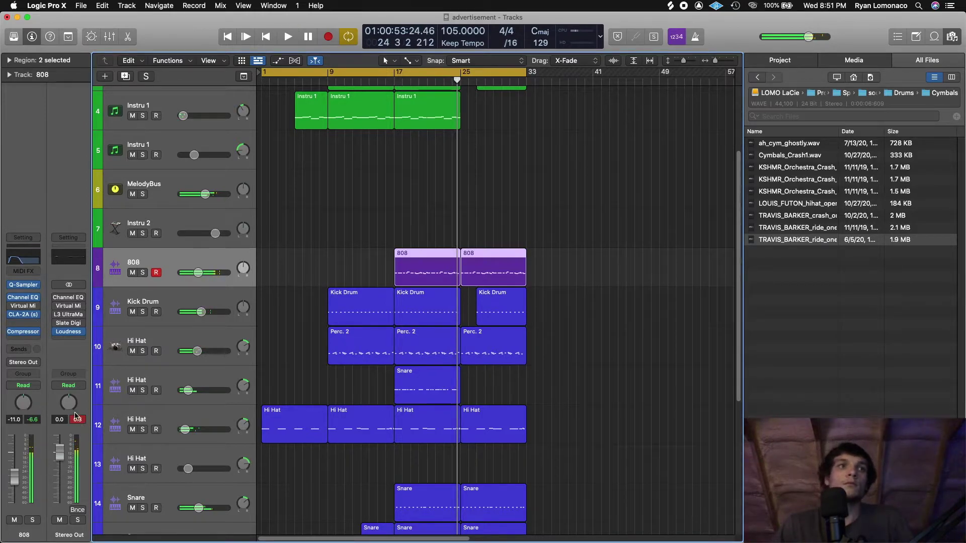
Select all regions and lower the volume of all their tracks together, bringing the 808 to -21.0 dB
scroll(345, 263, "up", 5)
scroll(382, 259, "down", 6)
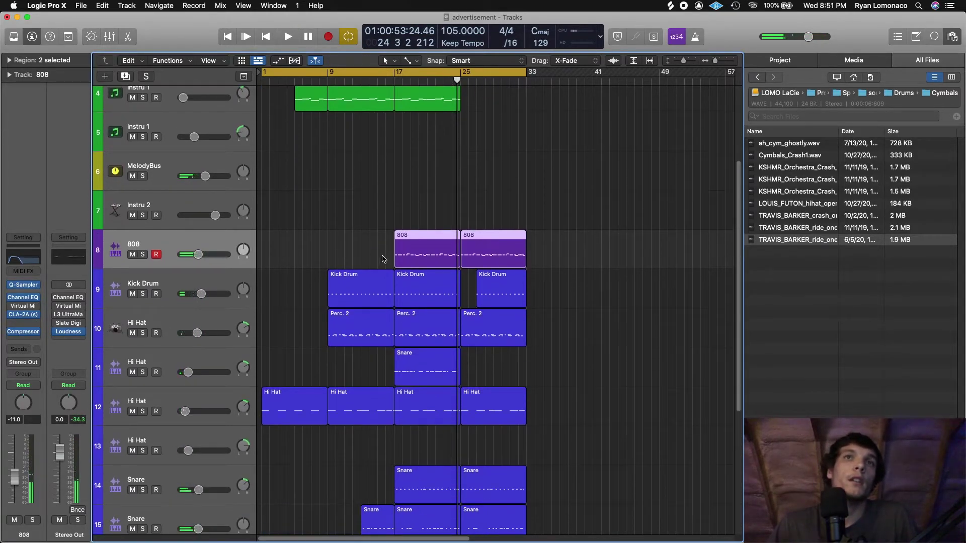
key("super+a")
scroll(220, 228, "up", 3)
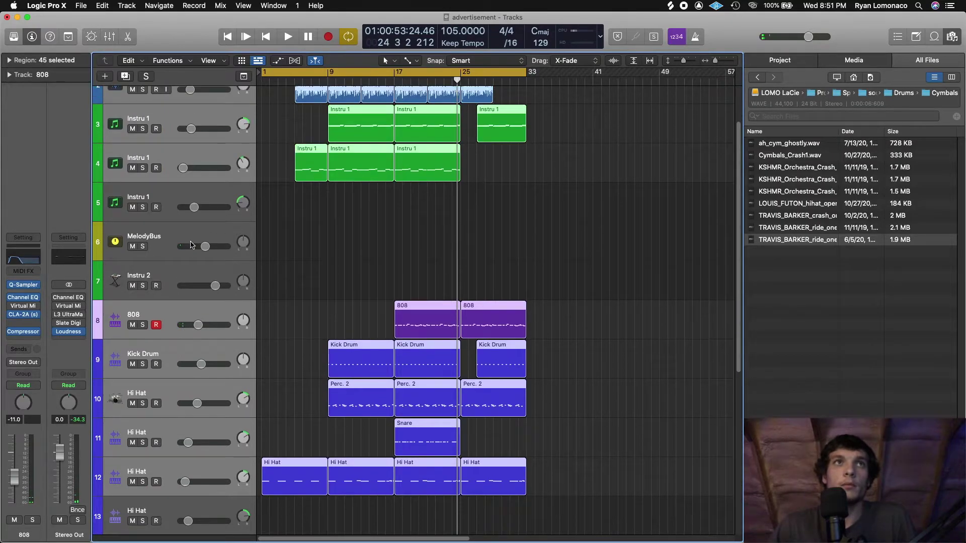
left_click(217, 287)
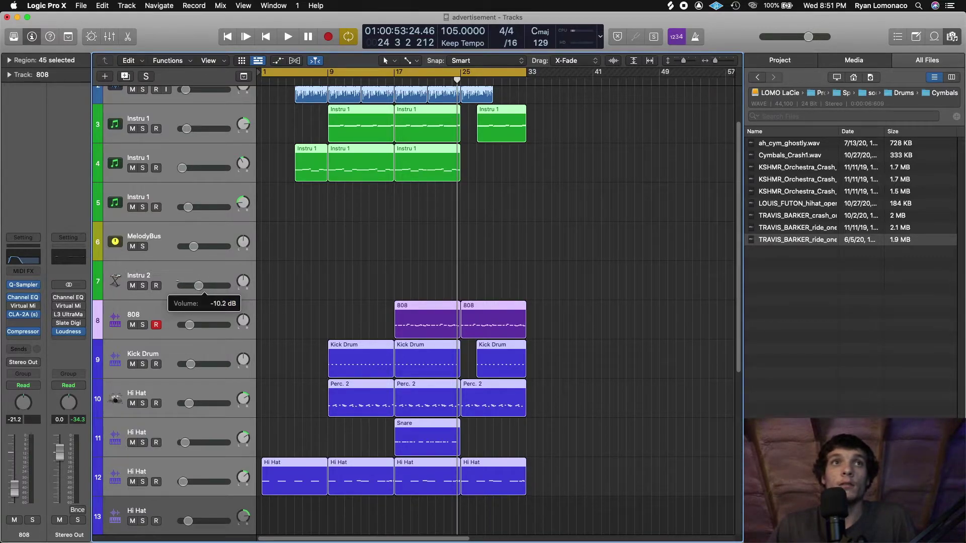
scroll(291, 302, "down", 10)
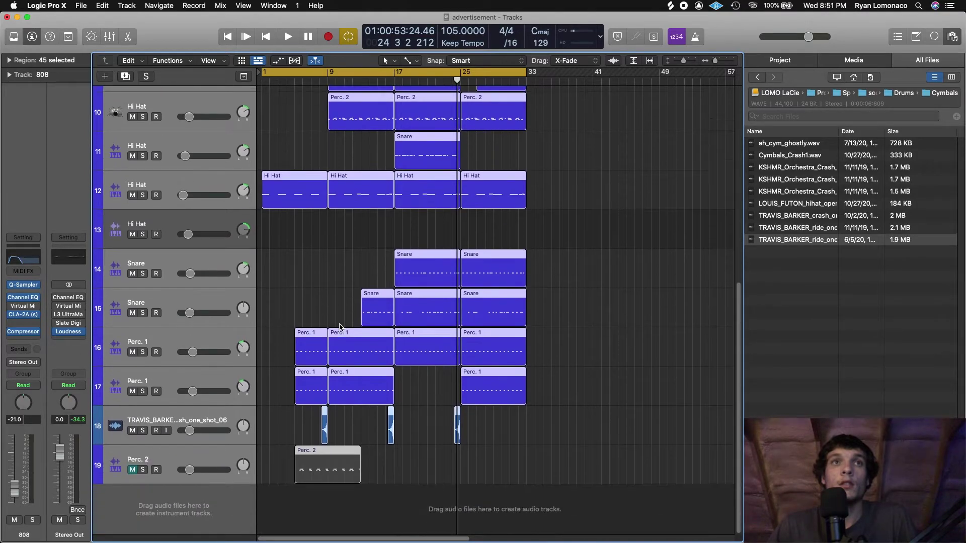
scroll(324, 311, "up", 10)
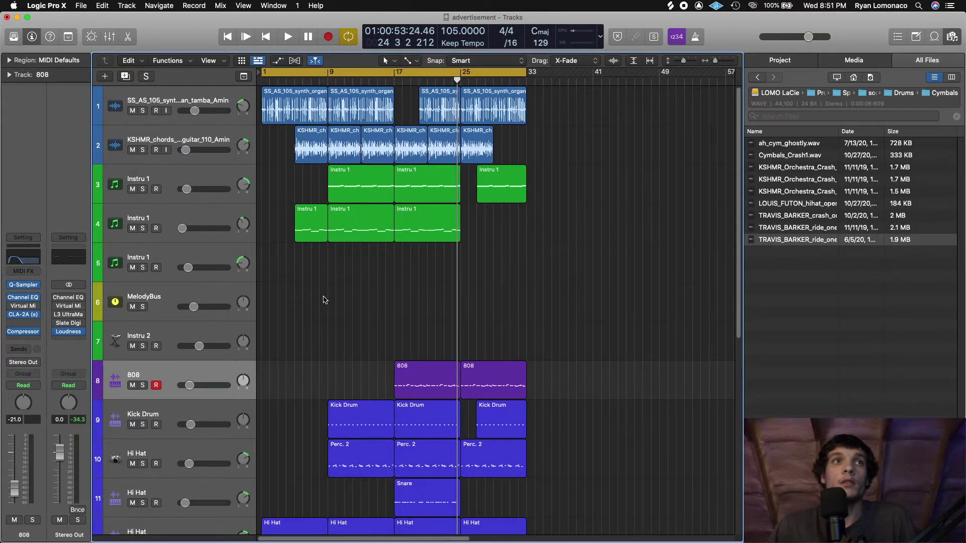
Play the song from the start and lower the threshold of the MelodyBus Compressor to below -30 dB
key("Return")
key("space")
scroll(309, 312, "down", 7)
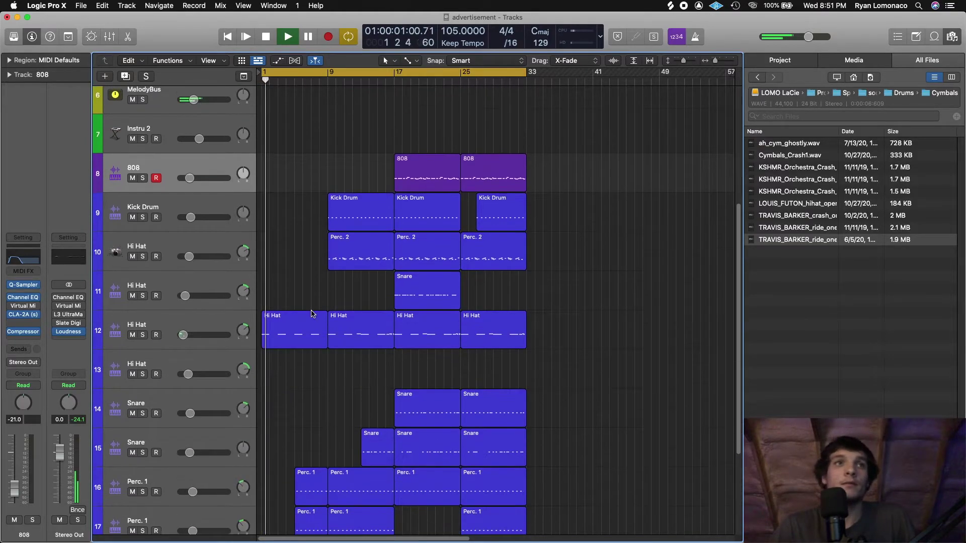
scroll(312, 313, "up", 6)
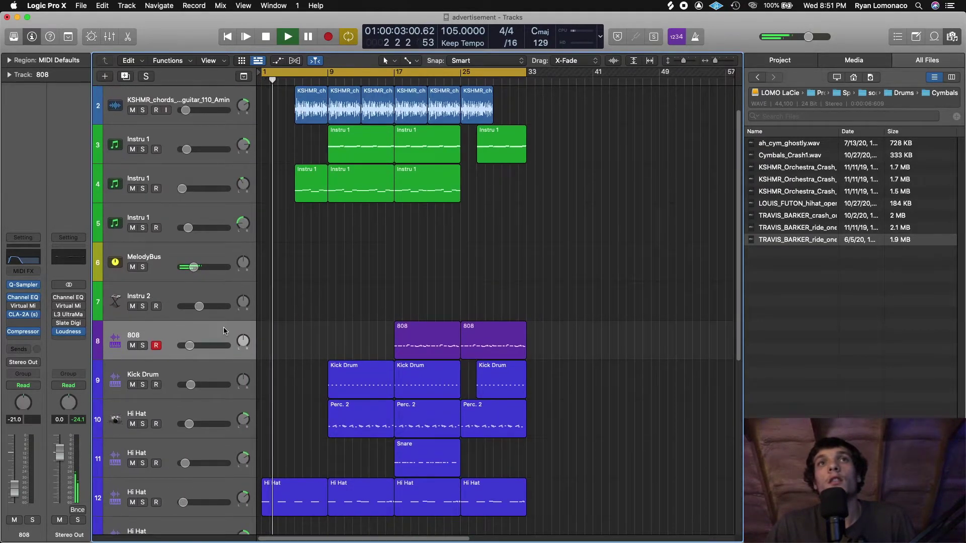
left_click(199, 257)
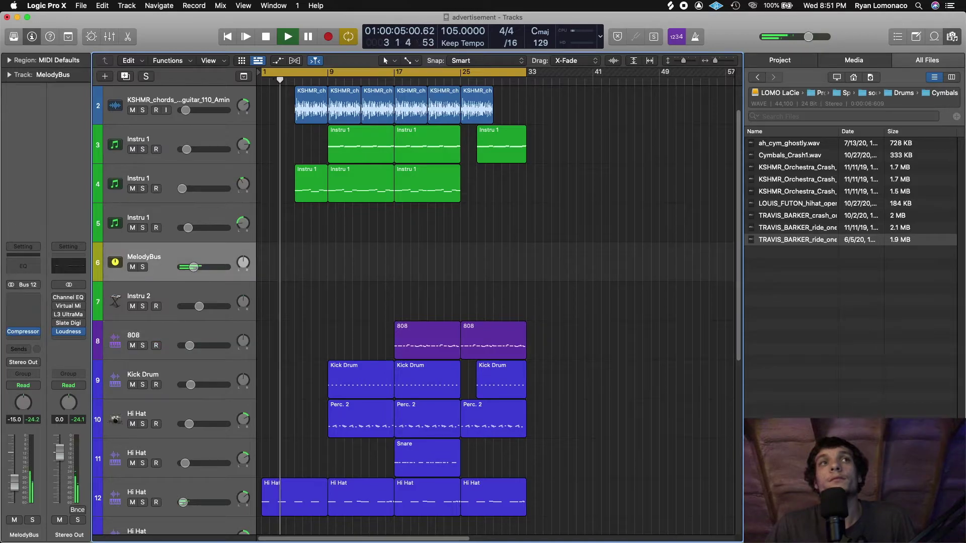
left_click(24, 332)
left_click_drag(467, 392, 466, 403)
left_click_drag(594, 142, 667, 121)
left_click_drag(536, 385, 537, 387)
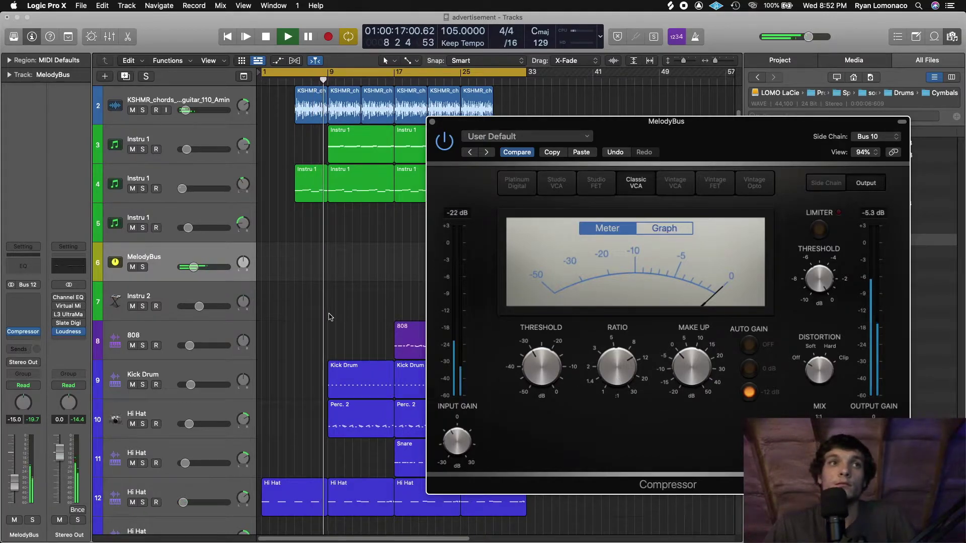
mouse_move(555, 376)
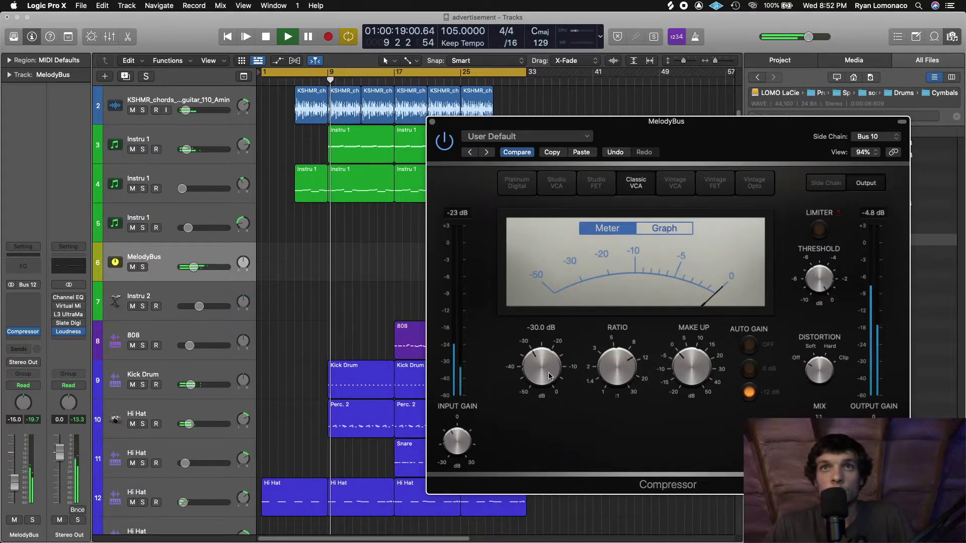
left_click_drag(524, 371, 529, 383)
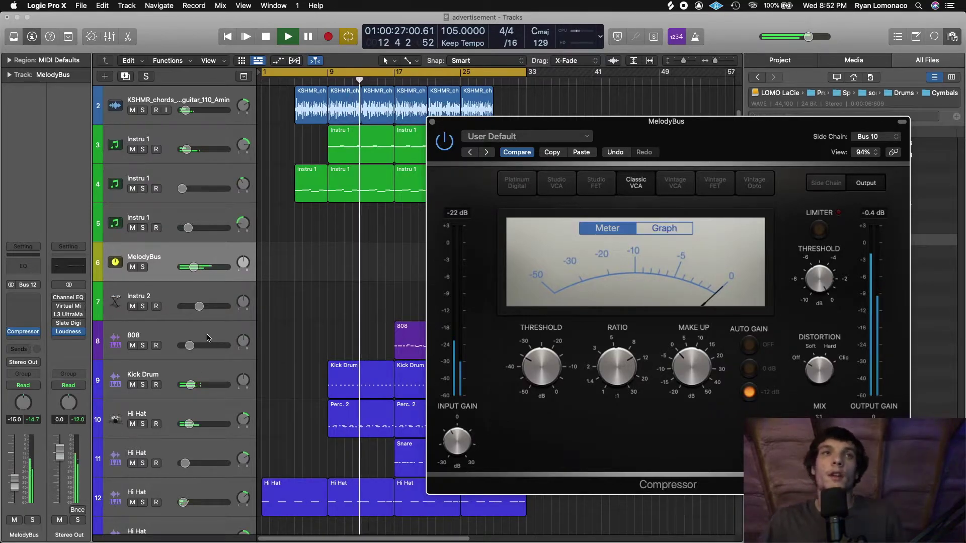
Set the threshold of the 808's Compressor to -35.0 dB and lower the 808 track's volume to -22.0 dB
left_click(410, 347)
left_click(26, 333)
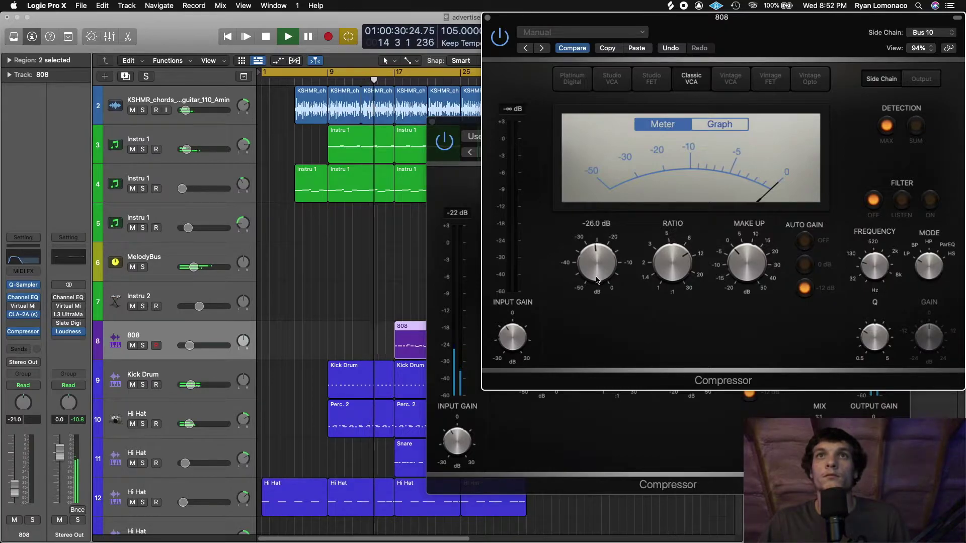
left_click_drag(597, 281, 585, 301)
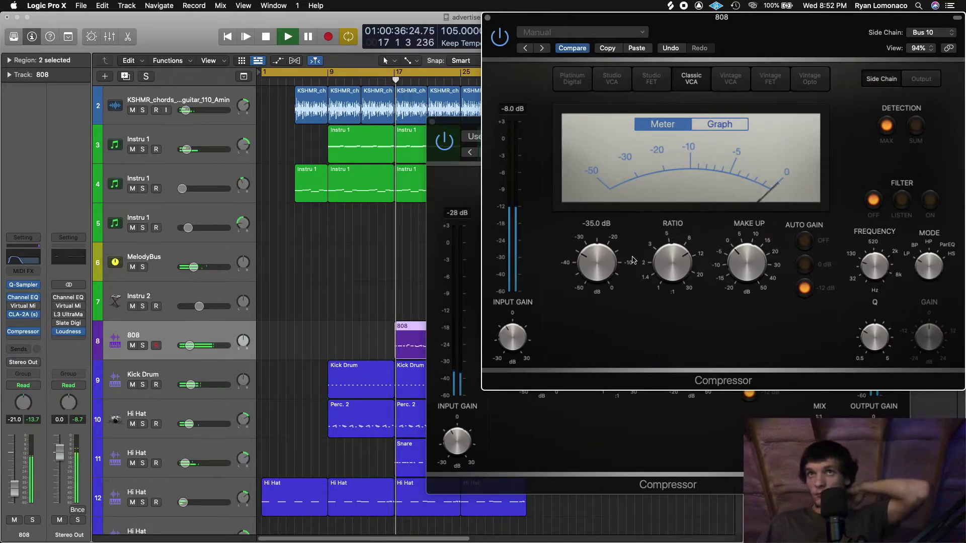
left_click(488, 18)
left_click(432, 122)
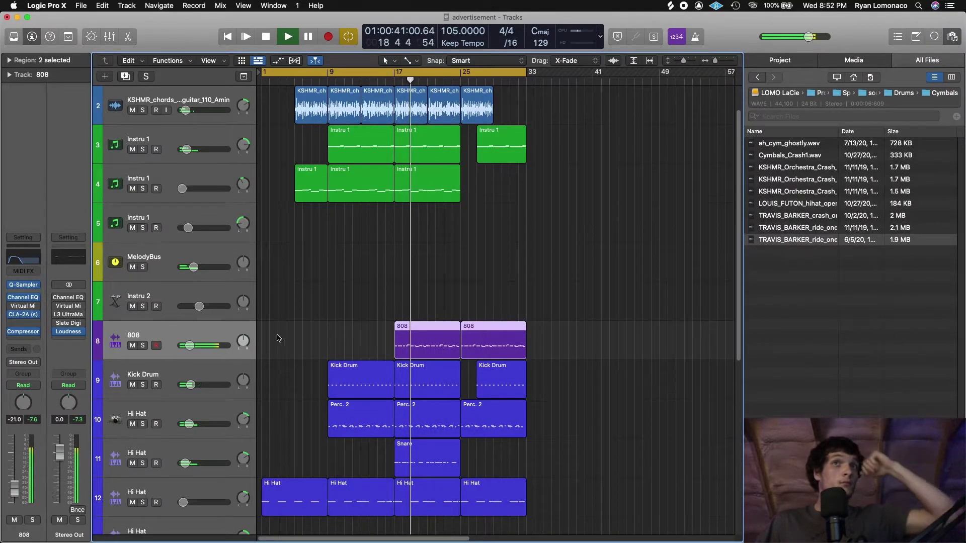
left_click_drag(187, 347, 191, 349)
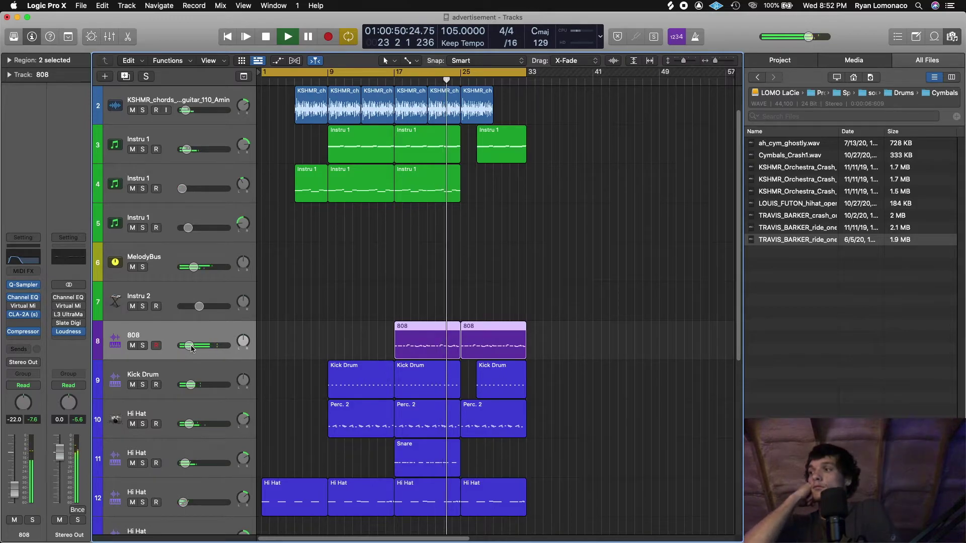
key("space")
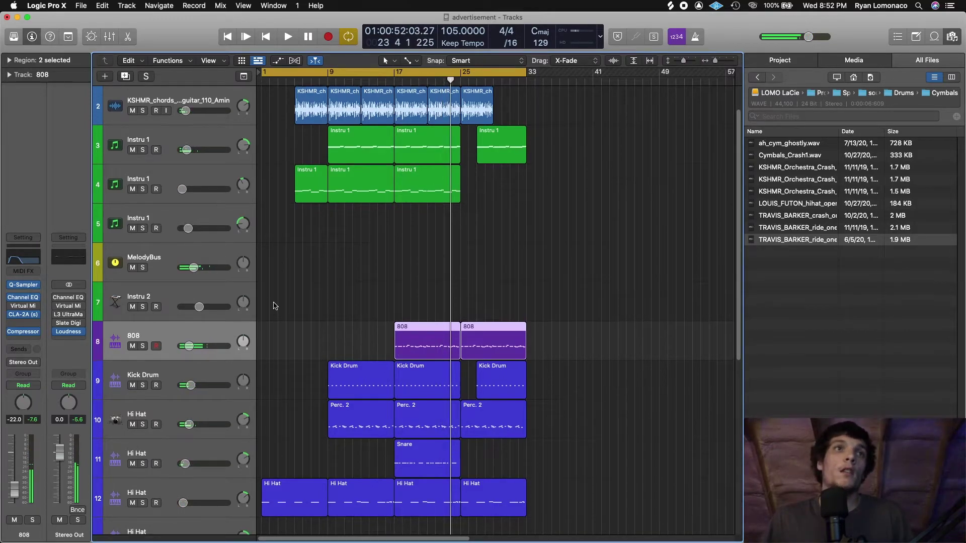
Open the L3 UltraMaximizer on the Stereo Out and set its out ceiling to -2.5 dB and its threshold to -4.2 dB
scroll(274, 305, "up", 2)
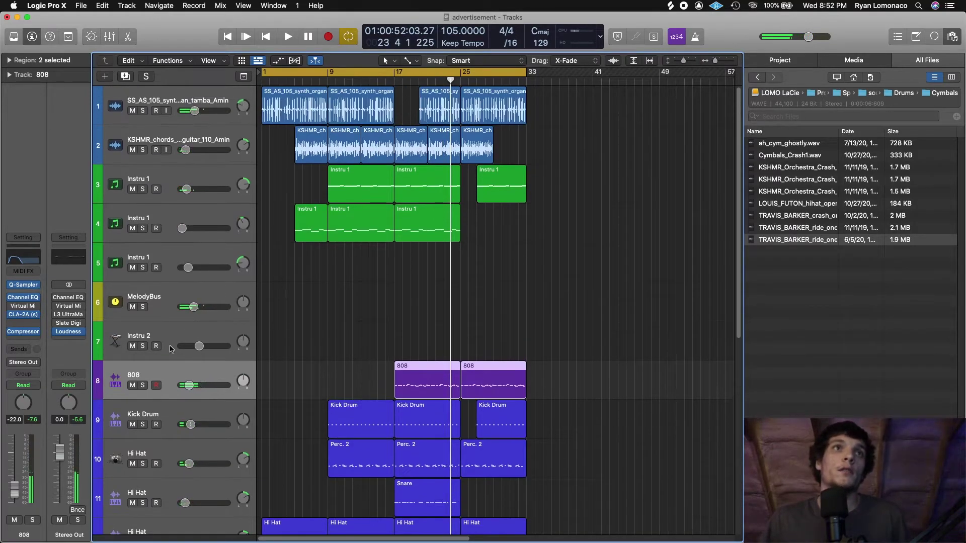
left_click(67, 315)
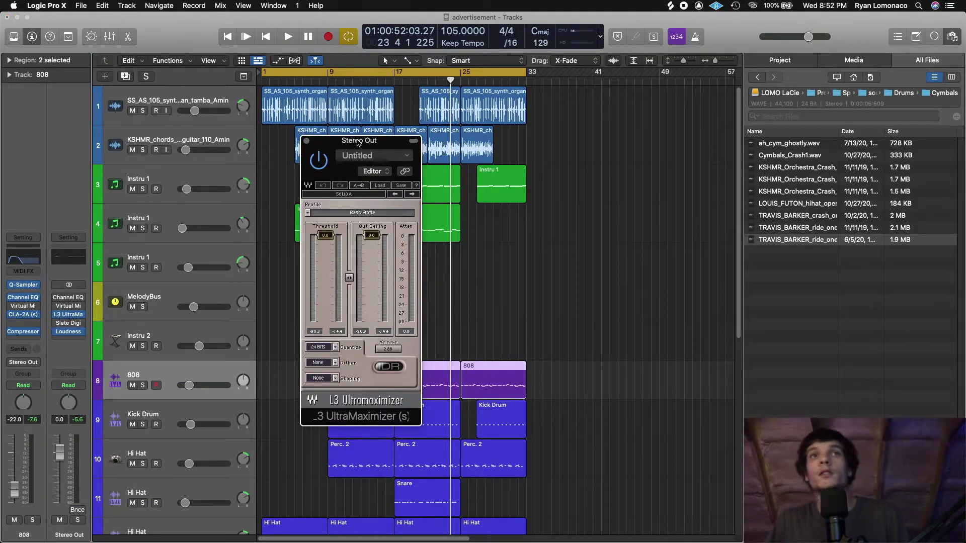
left_click_drag(359, 143, 471, 138)
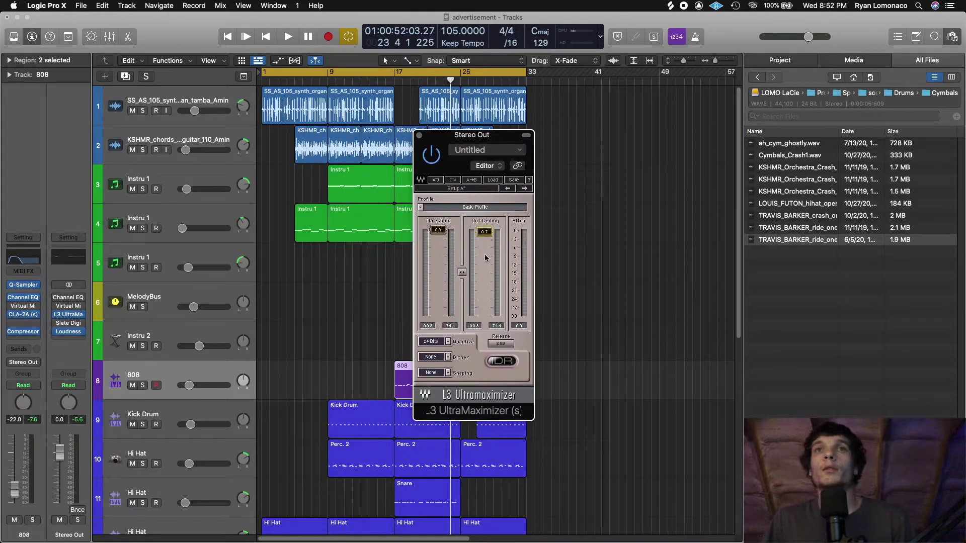
scroll(485, 258, "up", 1)
scroll(436, 271, "down", 5)
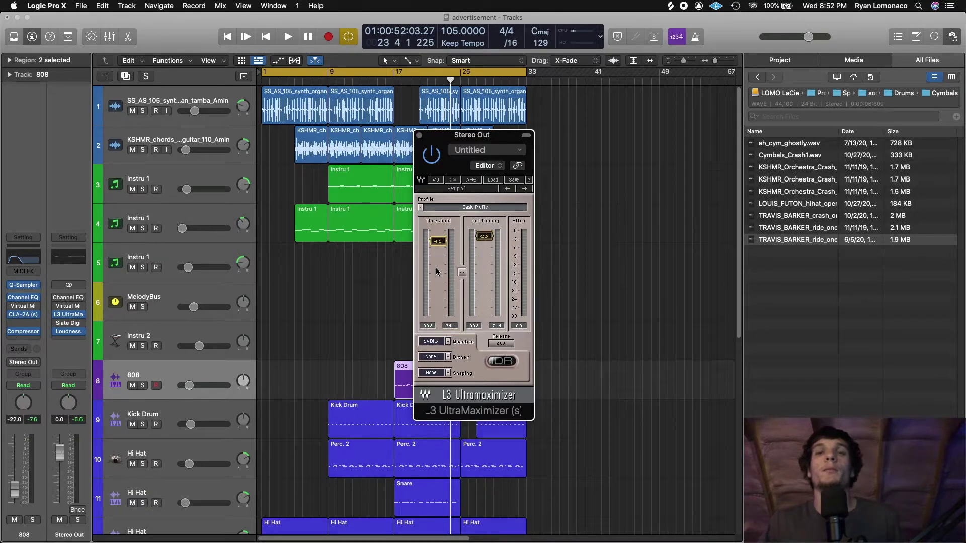
Play the song from the start and lower the L3 UltraMaximizer's threshold to -10.0 dB
scroll(436, 271, "down", 2)
key("Return")
key("space")
scroll(438, 283, "down", 4)
scroll(438, 283, "down", 1)
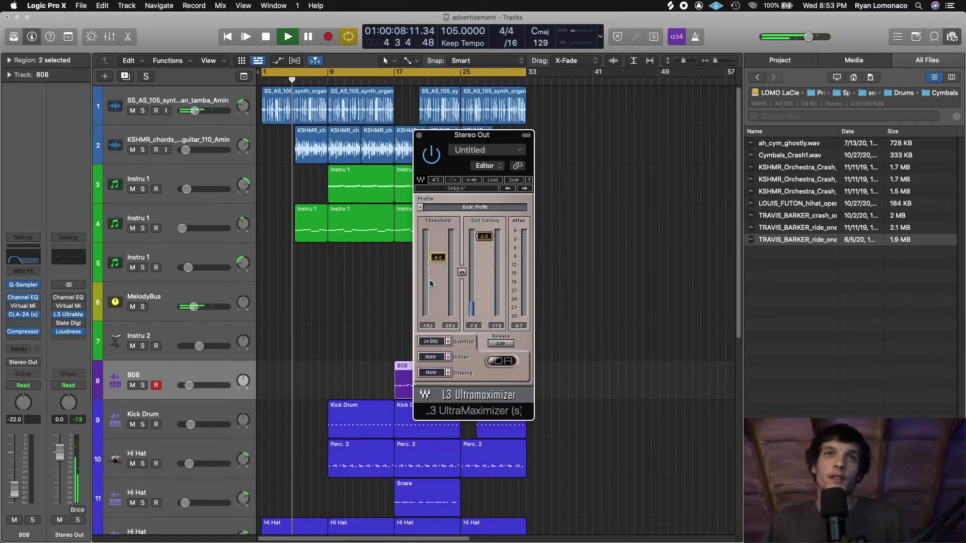
scroll(435, 282, "up", 2)
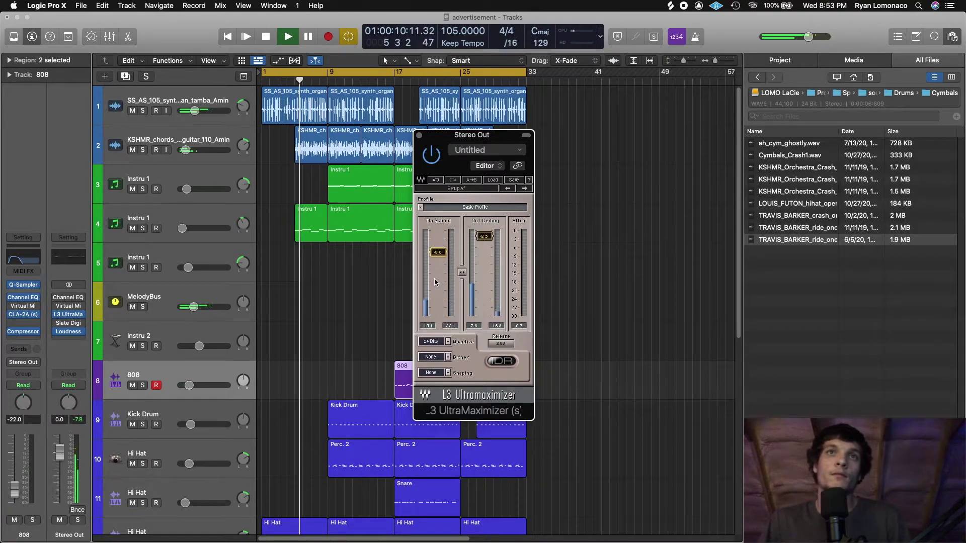
left_click(83, 421)
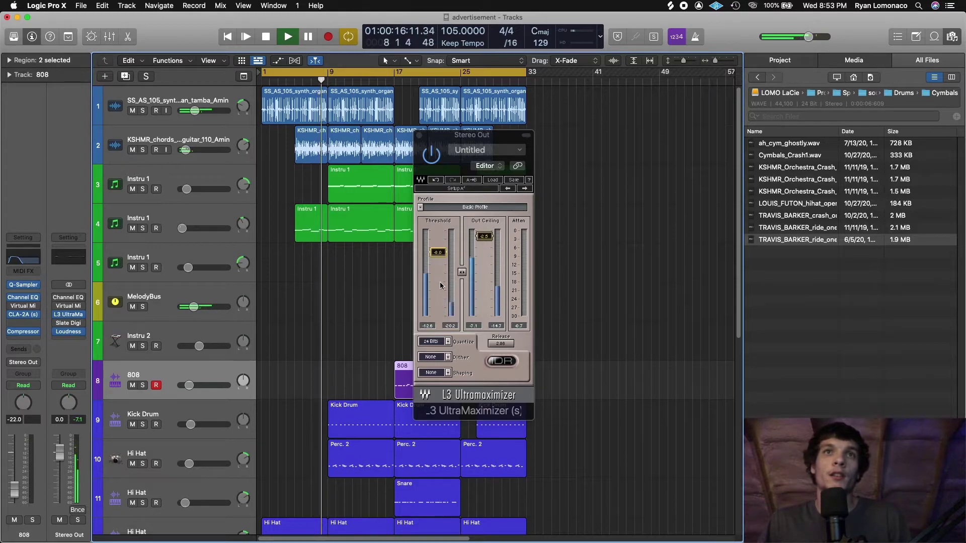
left_click_drag(440, 286, 437, 291)
scroll(436, 284, "down", 3)
scroll(436, 280, "down", 5)
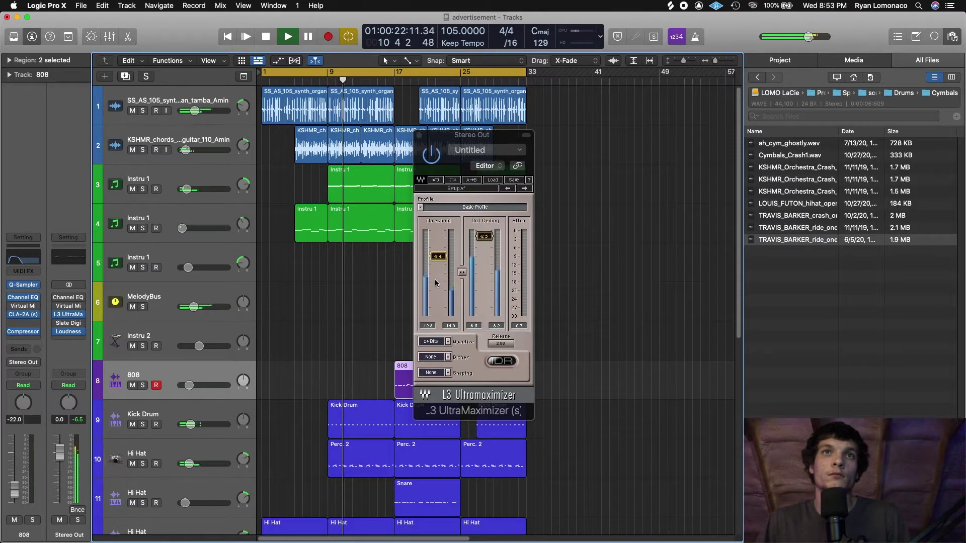
scroll(438, 284, "down", 2)
scroll(439, 285, "down", 1)
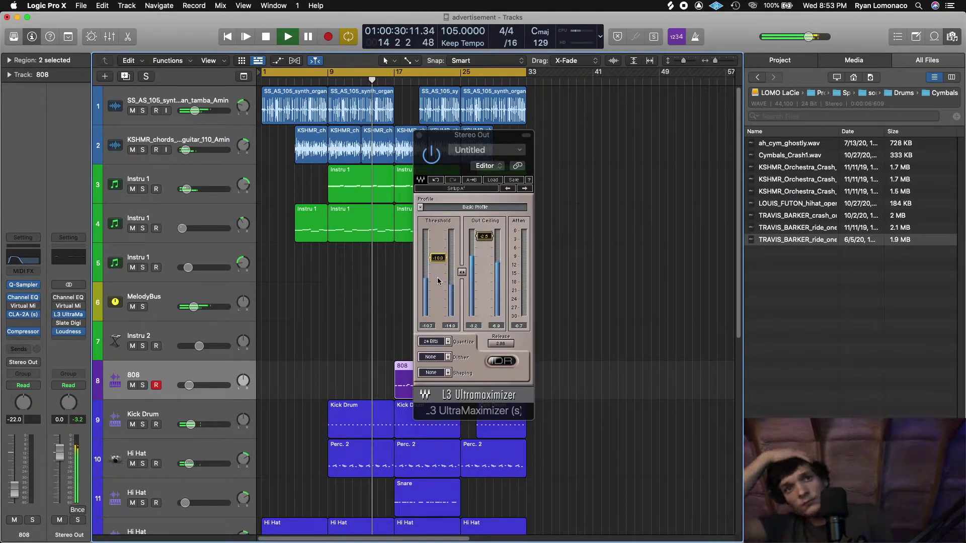
Lower the 808 track's volume to -25.0 dB and raise the Kick Drum's volume slightly during playback
scroll(337, 462, "down", 5)
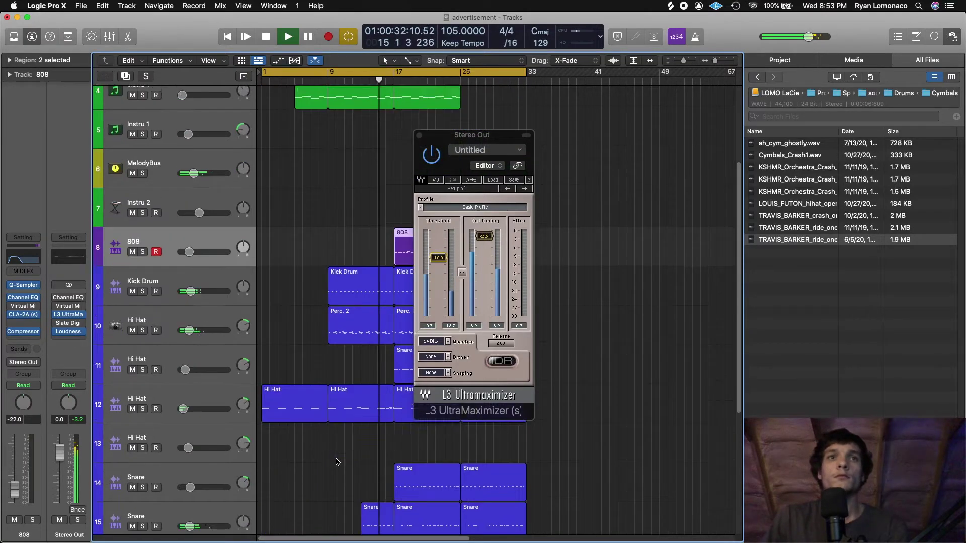
scroll(353, 456, "down", 5)
scroll(366, 418, "up", 4)
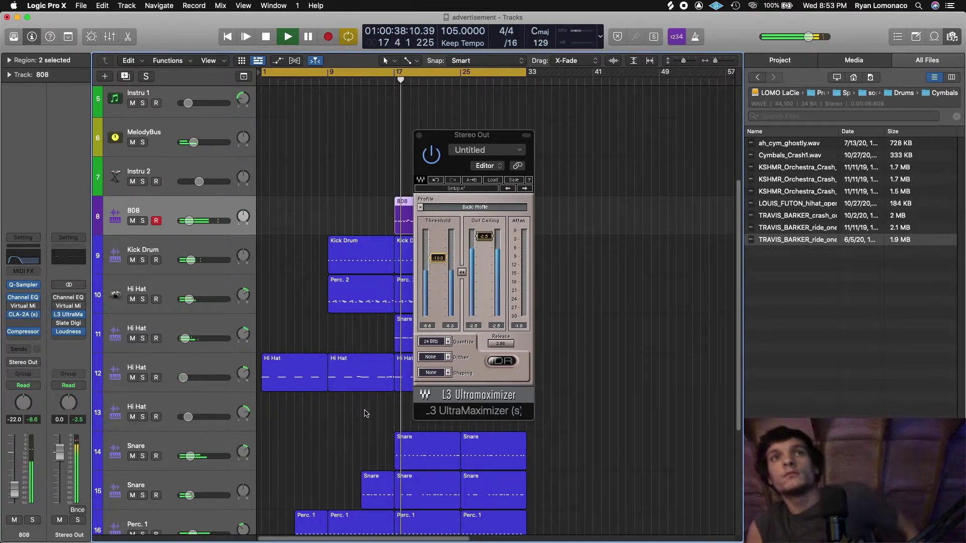
left_click_drag(189, 221, 188, 221)
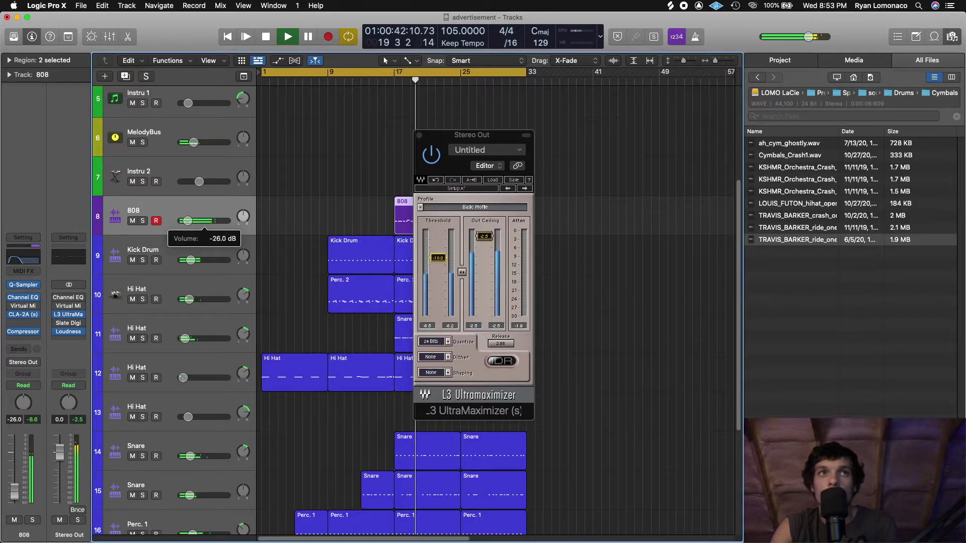
left_click_drag(190, 262, 192, 262)
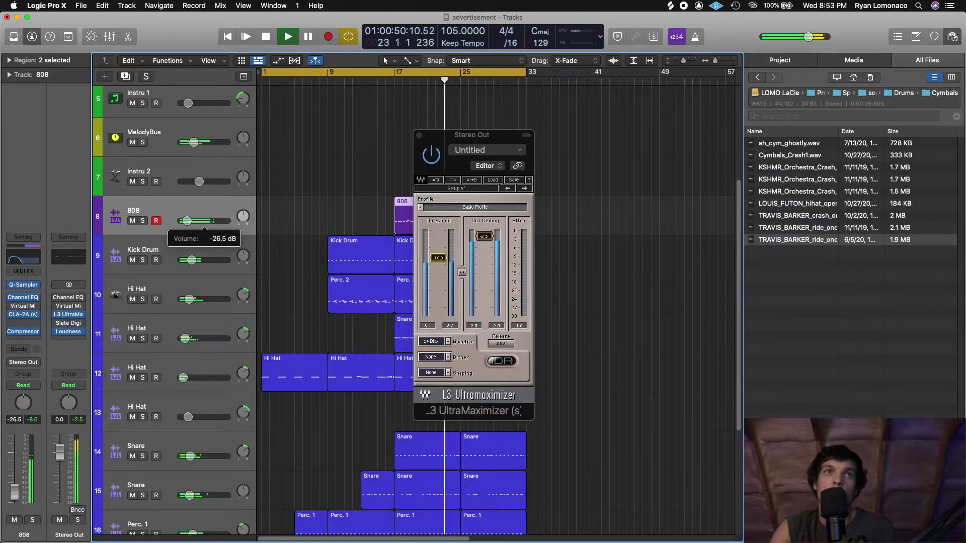
left_click(188, 222)
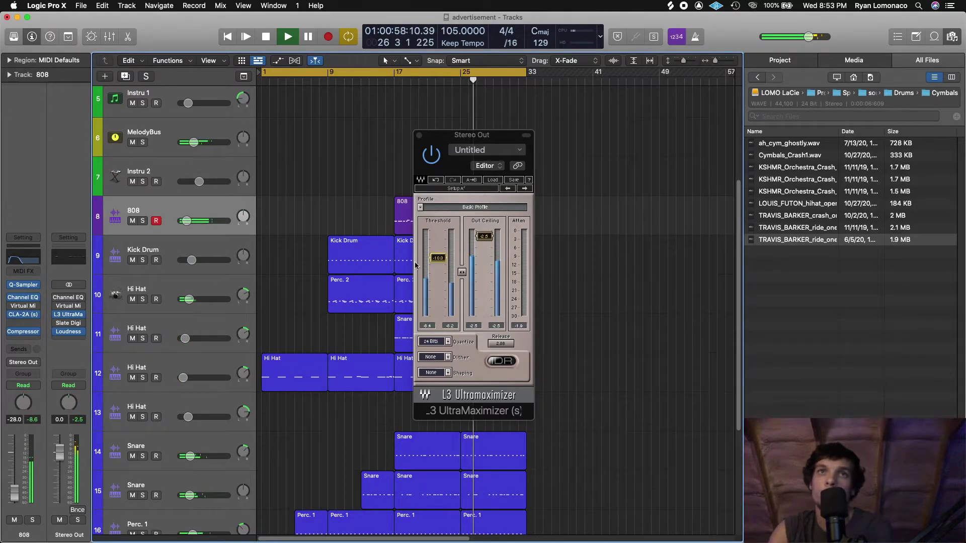
left_click(190, 219)
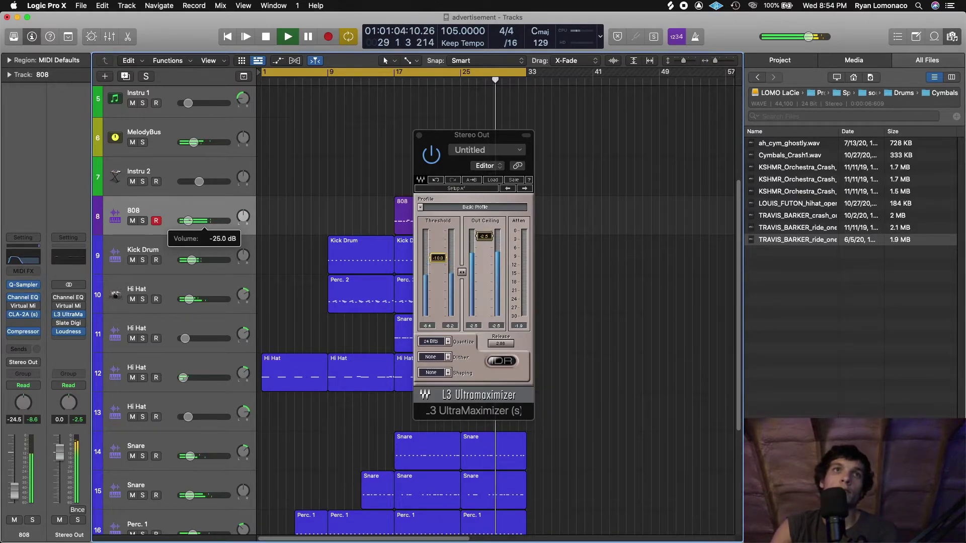
scroll(384, 218, "up", 4)
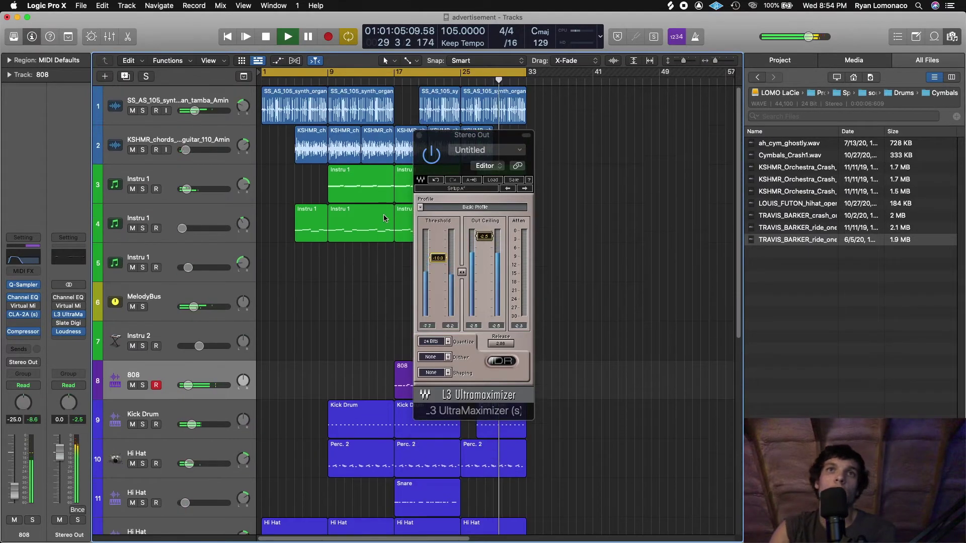
Close the L3 UltraMaximizer window and lower the 808 track's volume to -27.5 dB
left_click(419, 135)
left_click(193, 307)
left_click_drag(194, 306, 194, 306)
left_click_drag(188, 385, 186, 386)
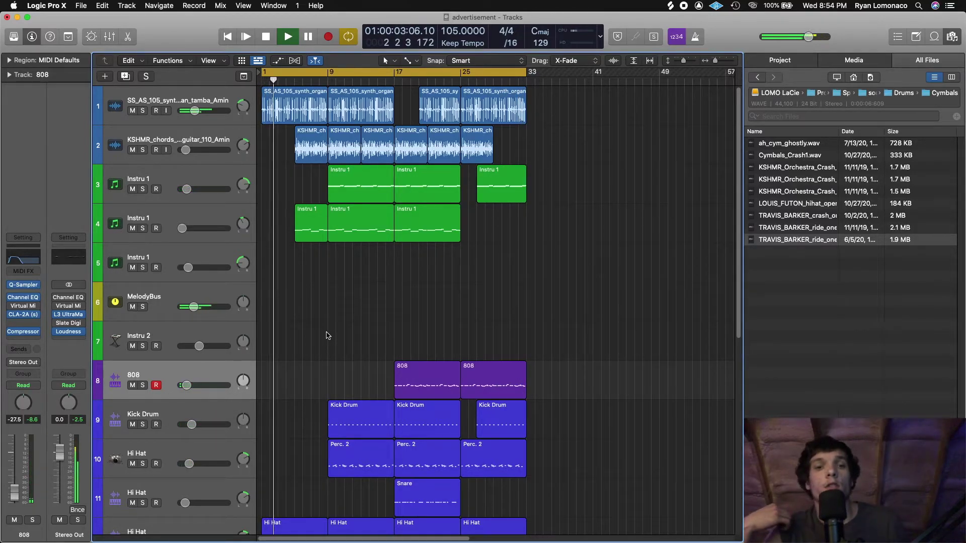
Replace the Stereo Out's Loudness Meter with Youlean Loudness Meter 2 and arrange it beside the reopened L3 UltraMaximizer
left_click(68, 314)
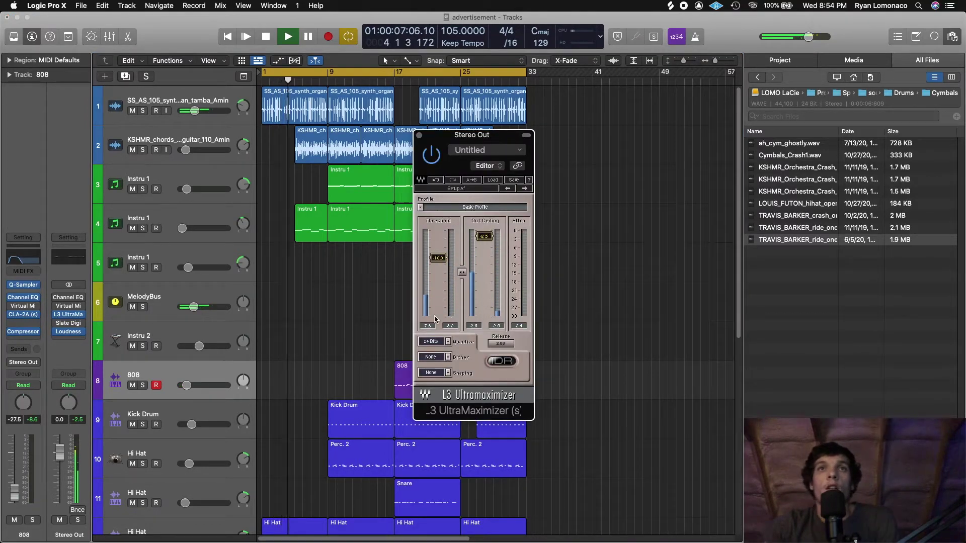
left_click(83, 332)
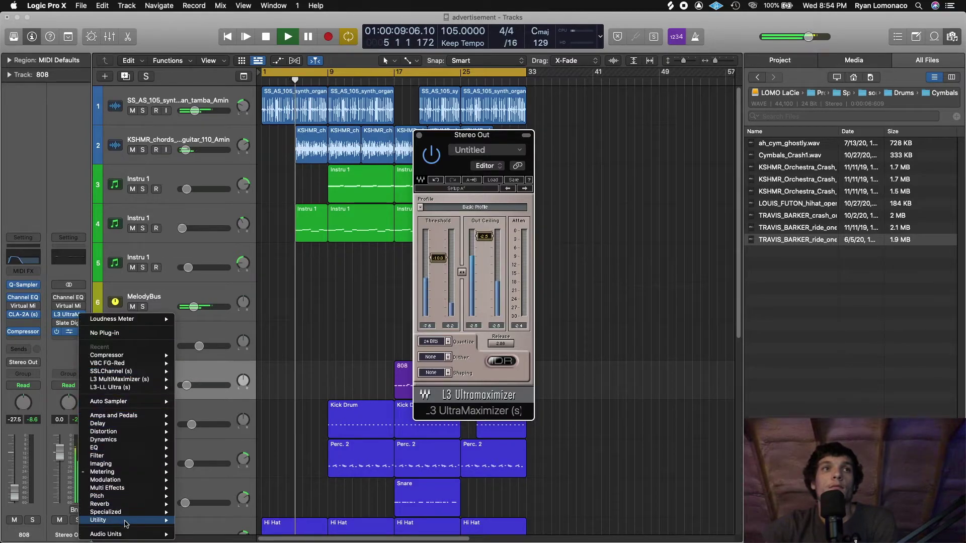
mouse_move(151, 535)
left_click(327, 535)
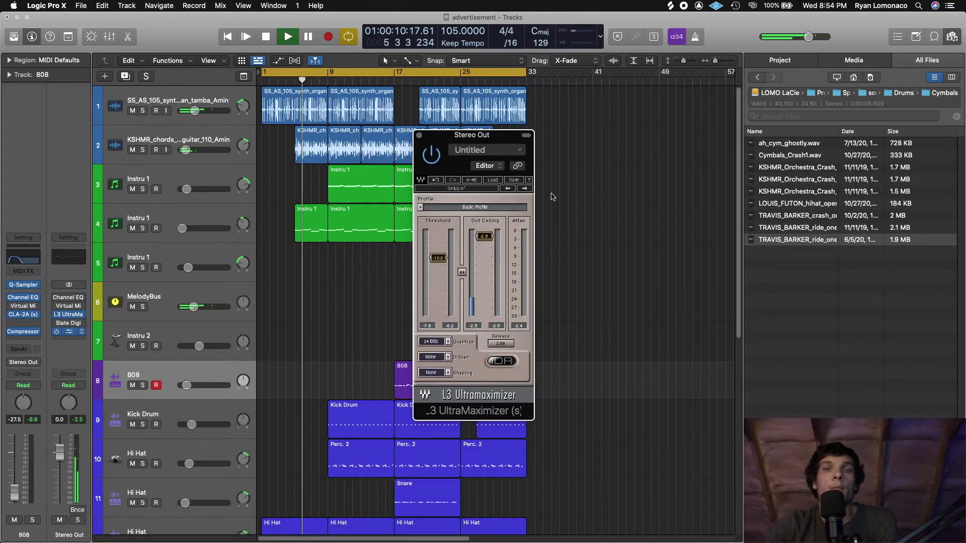
left_click_drag(570, 154, 702, 194)
left_click_drag(487, 144, 397, 28)
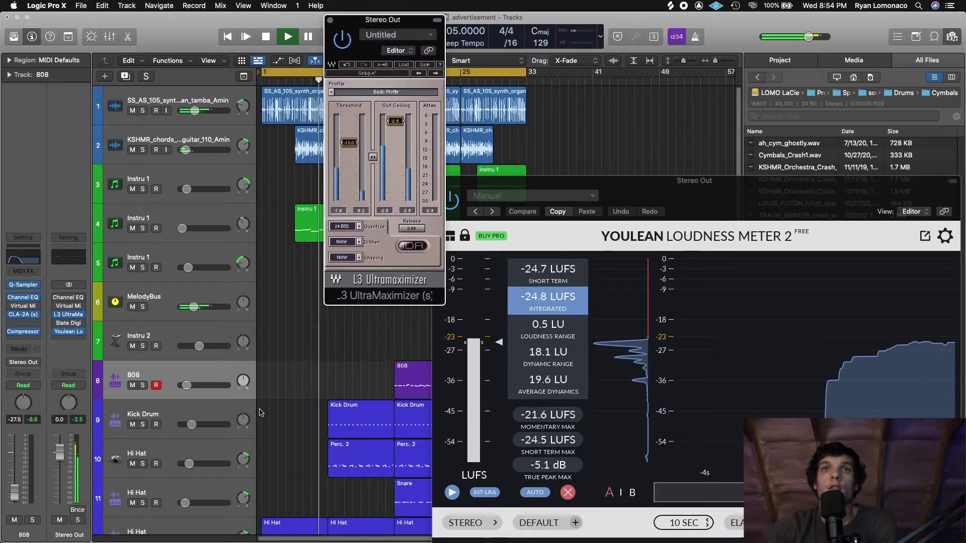
Lower the L3 UltraMaximizer's threshold to -12.4 dB and raise the 808 track's volume to -15.2 dB
left_click(25, 332)
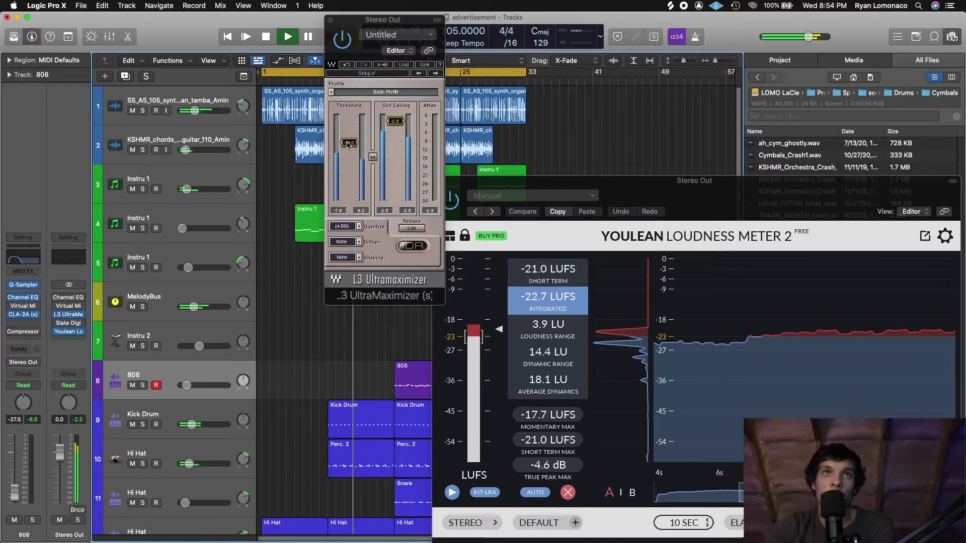
left_click_drag(187, 386, 191, 387)
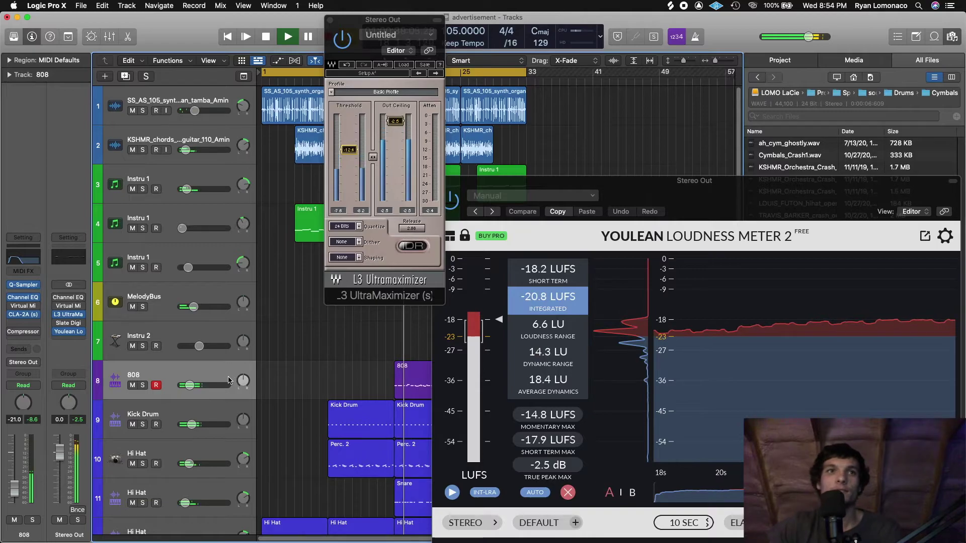
left_click_drag(189, 385, 192, 386)
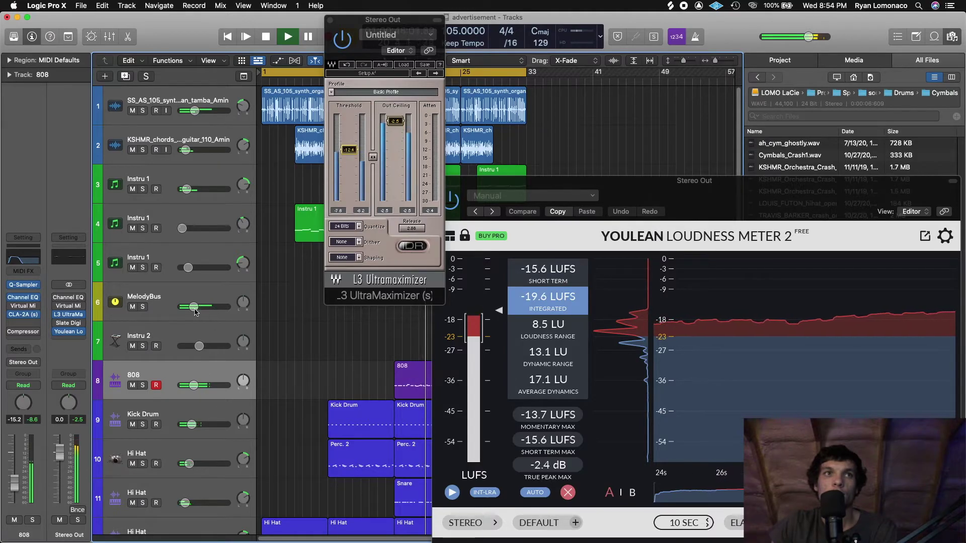
Raise the MelodyBus volume slightly and lower the 808 track's volume to -17.0 dB
left_click_drag(195, 313, 197, 312)
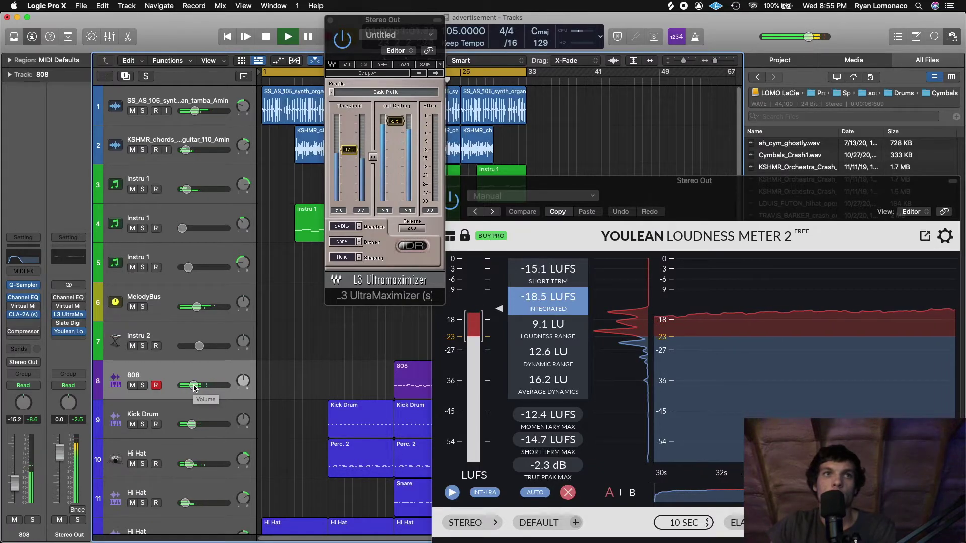
left_click_drag(193, 386, 193, 386)
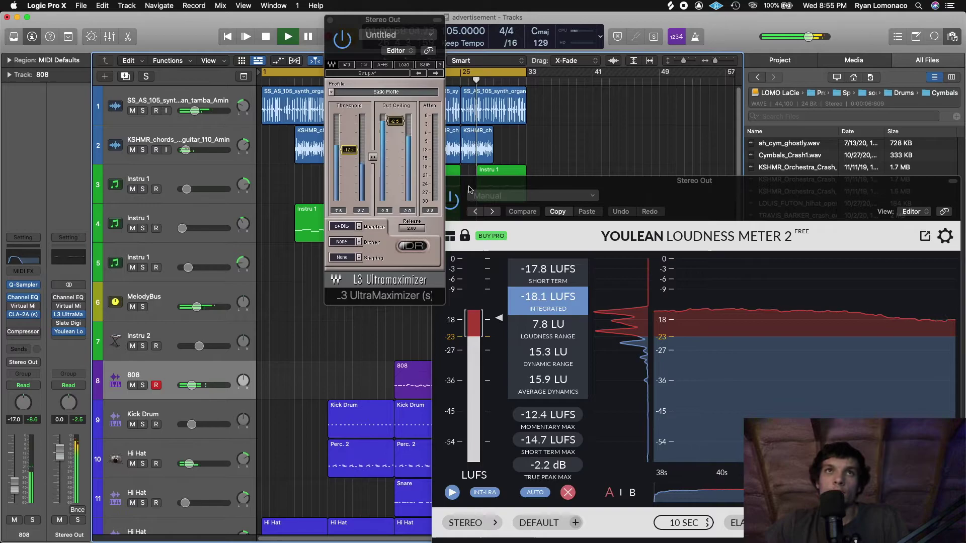
Replay the song from the start with the L3 window moved aside and check its loudness in Youlean Loudness Meter 2
left_click_drag(391, 54, 376, 59)
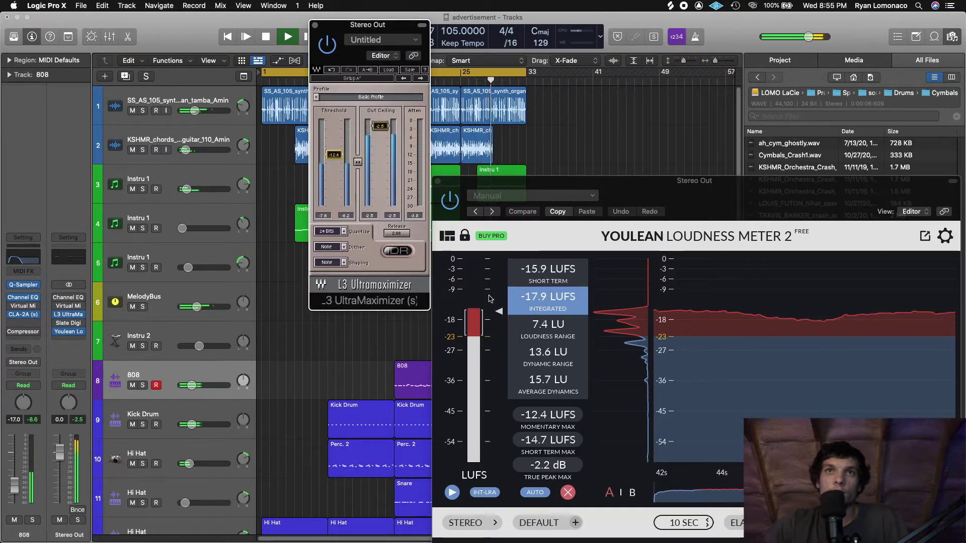
key("Return")
key("space")
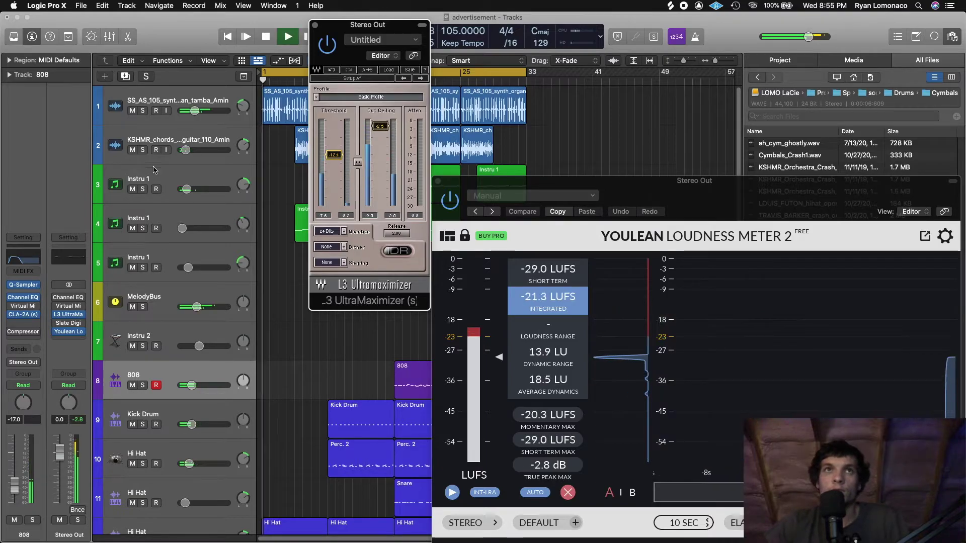
left_click_drag(336, 31, 94, 42)
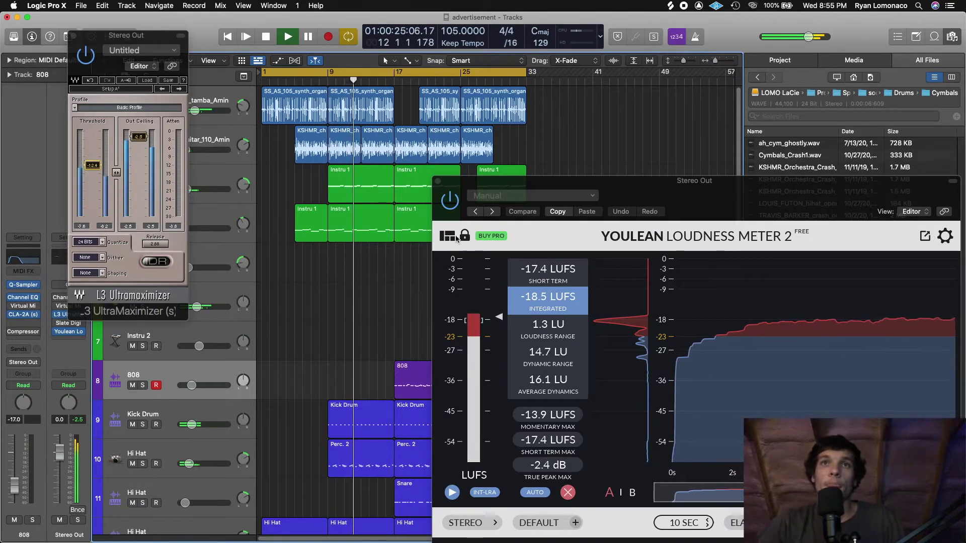
left_click(439, 182)
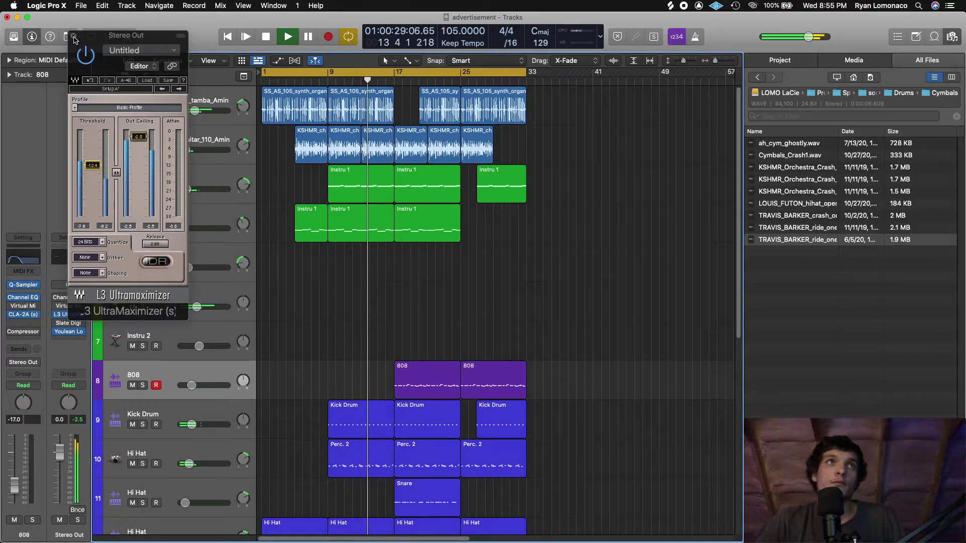
left_click(72, 332)
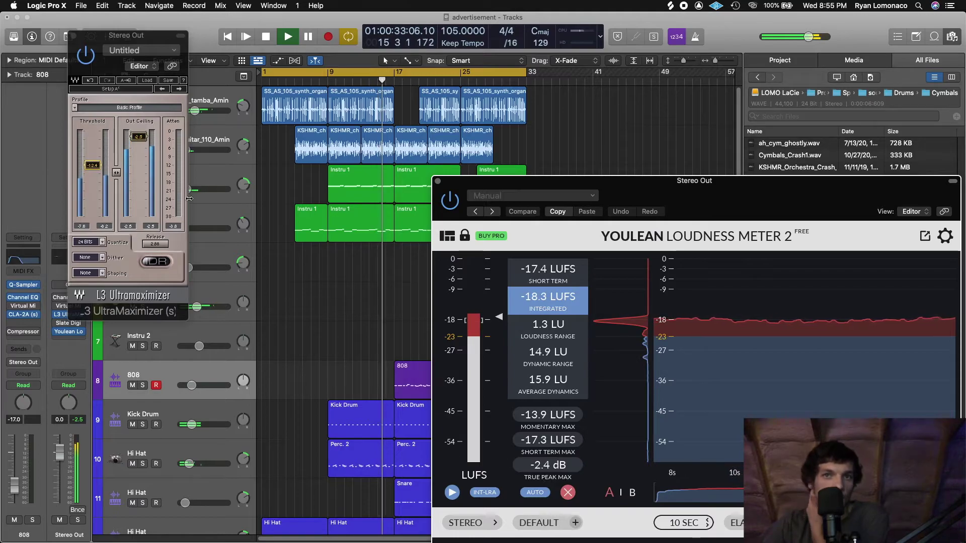
Raise the L3 UltraMaximizer's out ceiling to -1.9 dB and the 808's volume to -14.0 dB, closing both plug-in windows
scroll(137, 175, "up", 2)
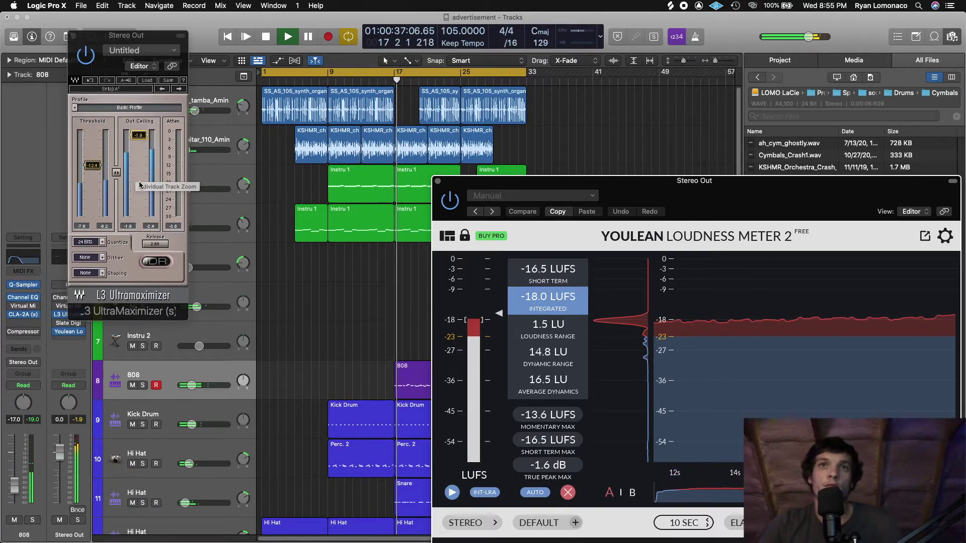
left_click_drag(191, 385, 195, 385)
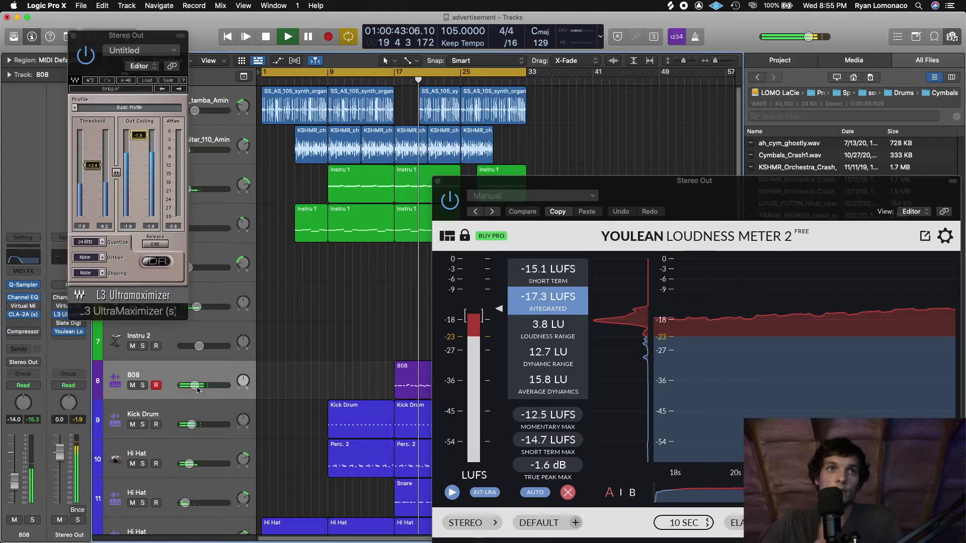
left_click(74, 36)
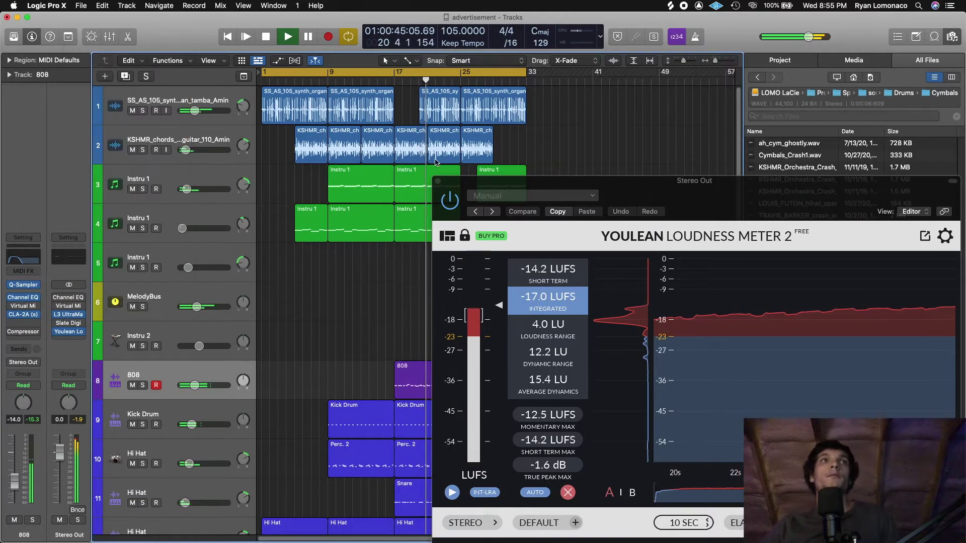
left_click(438, 182)
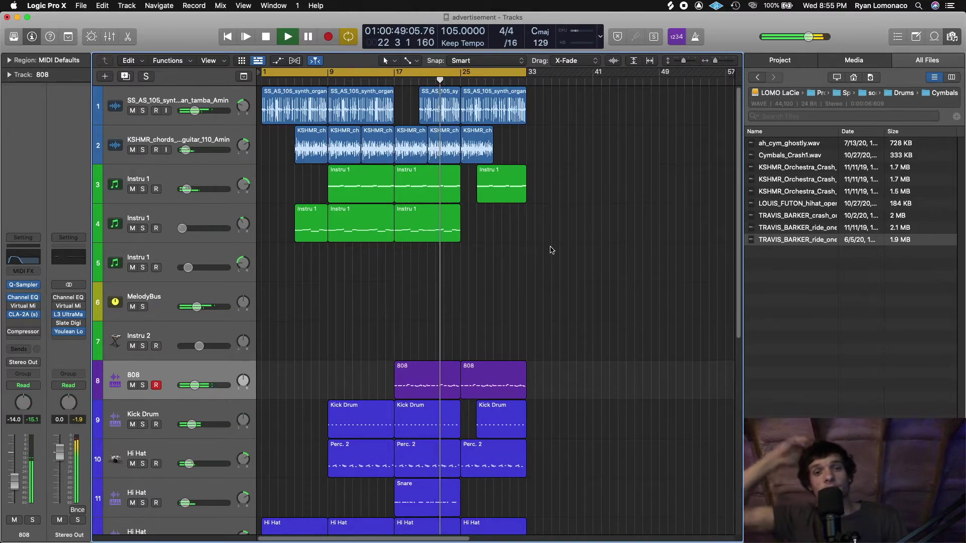
Repeat the Snare region on track 11 after itself and trim the copy's start to bar 27
scroll(603, 367, "down", 10)
scroll(390, 394, "up", 10)
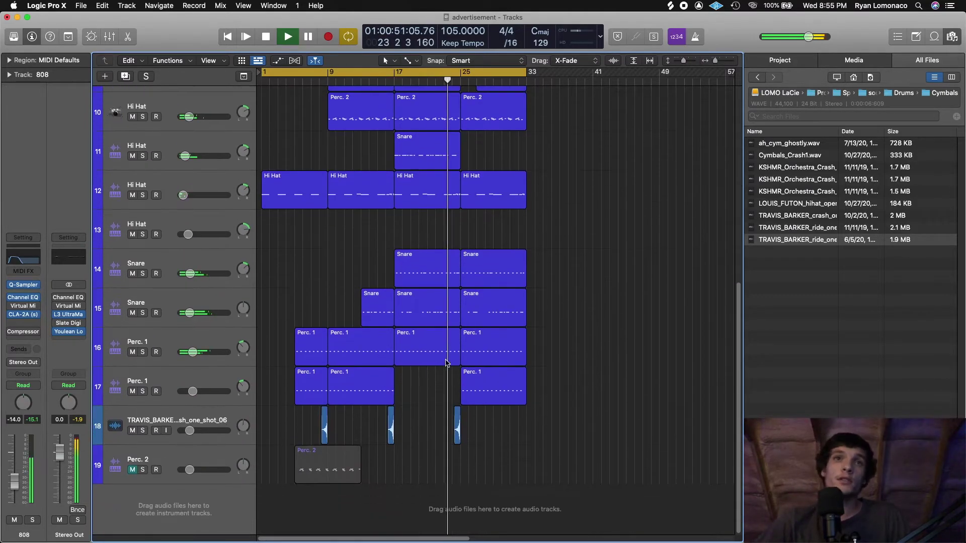
left_click_drag(683, 60, 681, 62)
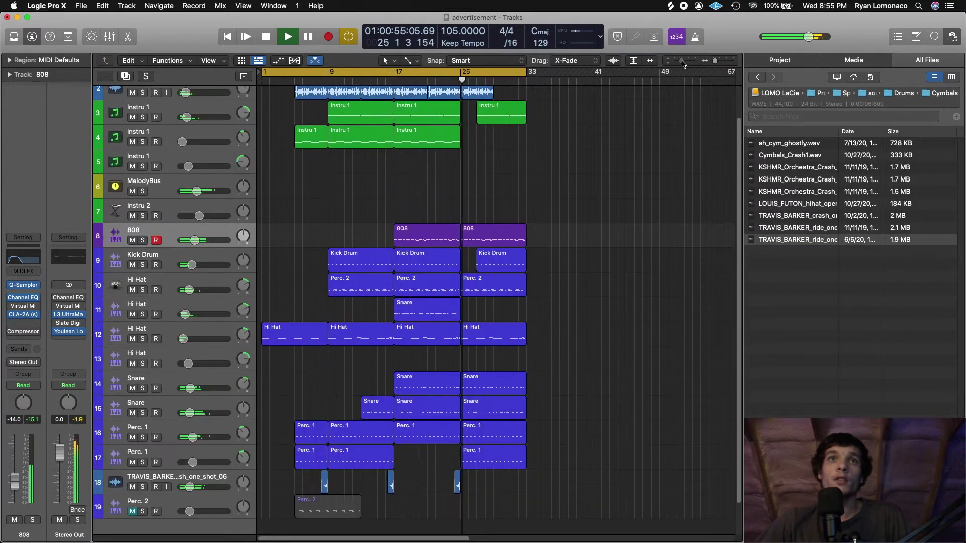
scroll(562, 218, "up", 3)
left_click(578, 334)
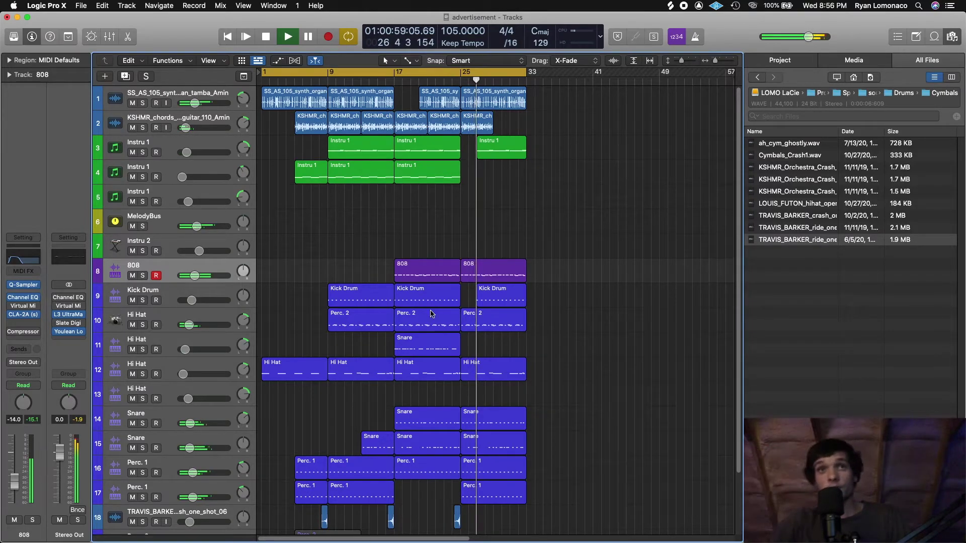
left_click(437, 343)
key("super+r")
left_click_drag(464, 348, 481, 350)
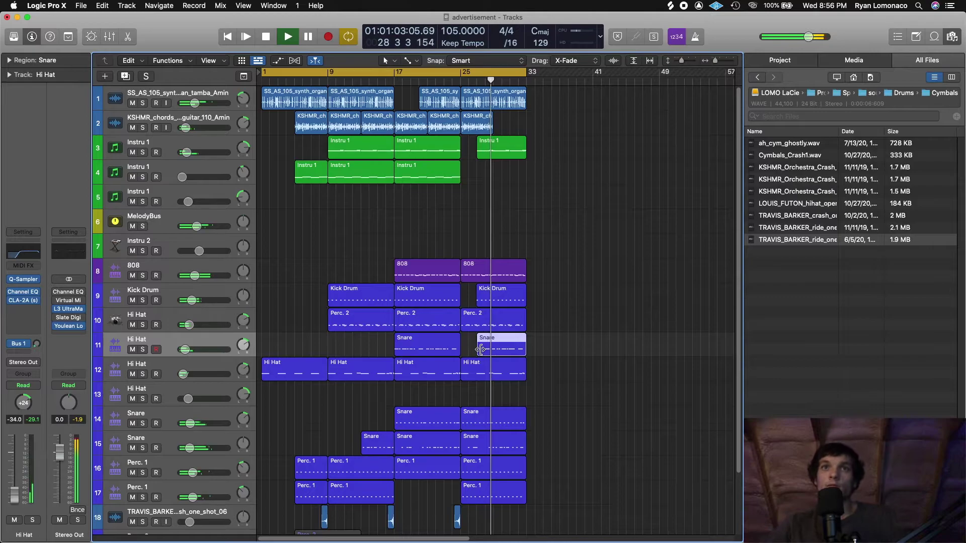
Raise the volume of the Hi Hat on track 12 to -37.0 dB
scroll(594, 372, "down", 3)
scroll(579, 368, "up", 2)
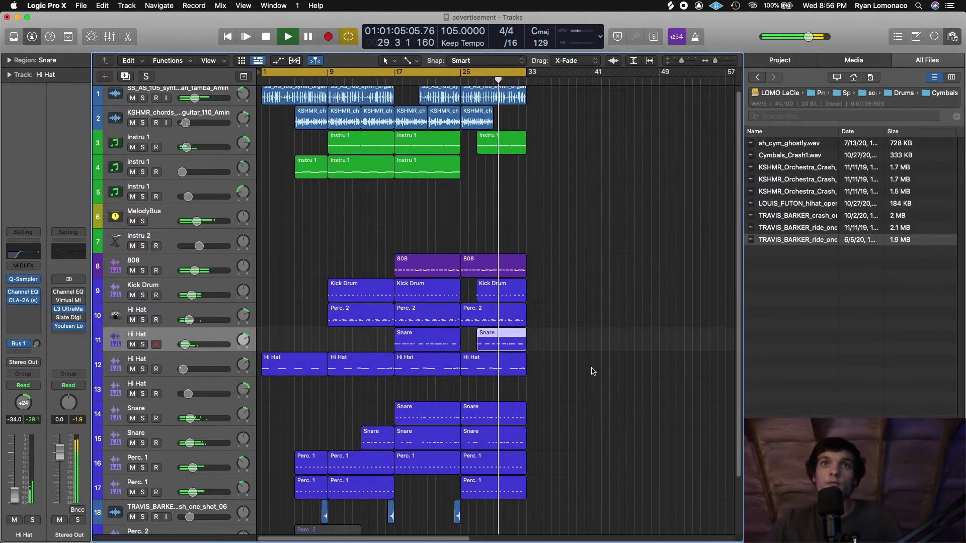
scroll(537, 357, "down", 1)
left_click_drag(183, 336, 184, 335)
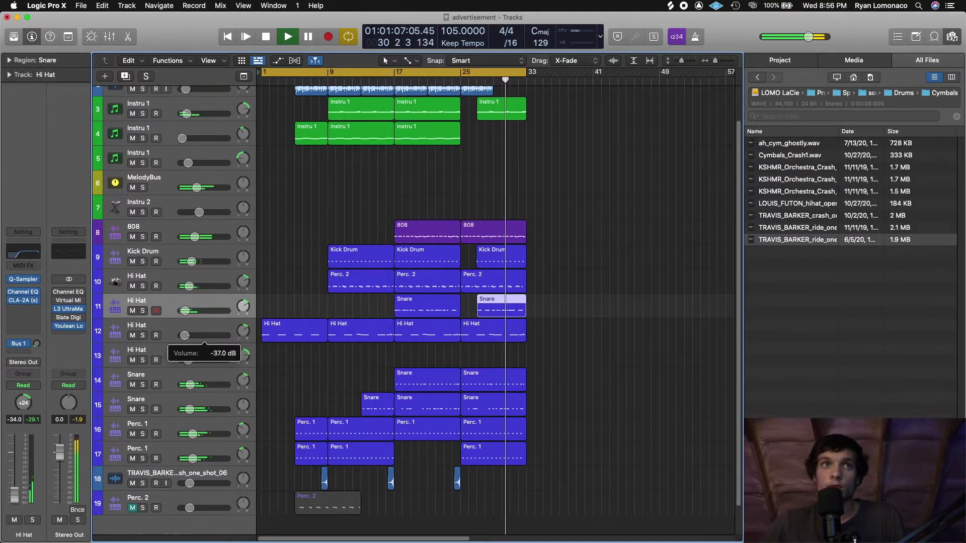
left_click(556, 337)
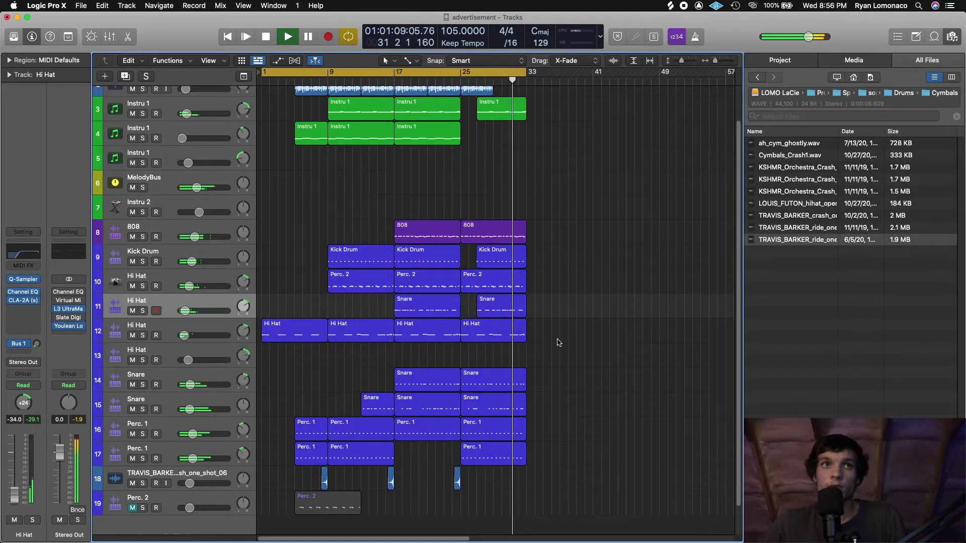
scroll(555, 337, "up", 2)
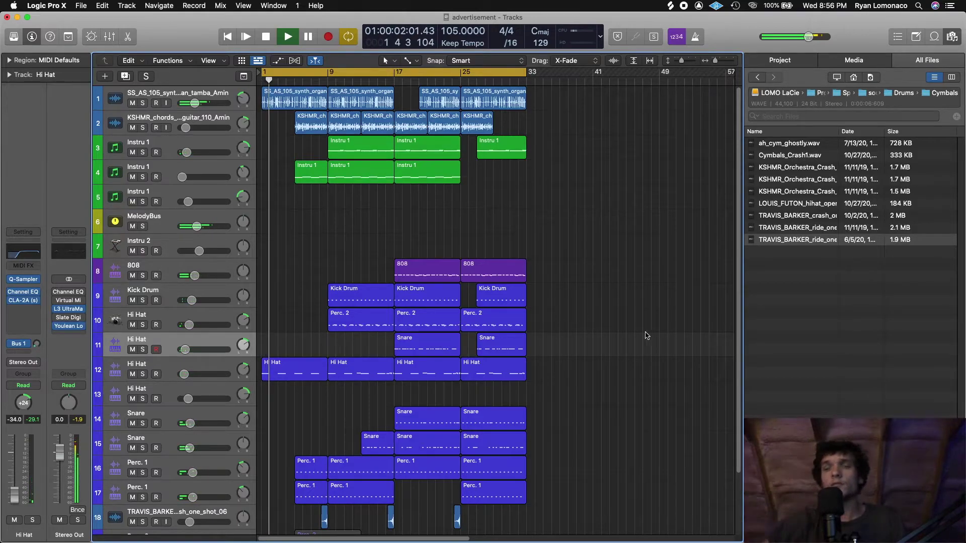
Duplicate the Hi Hat track 11 and load BOI1DA_open_hihat_02.wav from the Drums Hi Hats folder into the new track's Quick Sampler
left_click(909, 95)
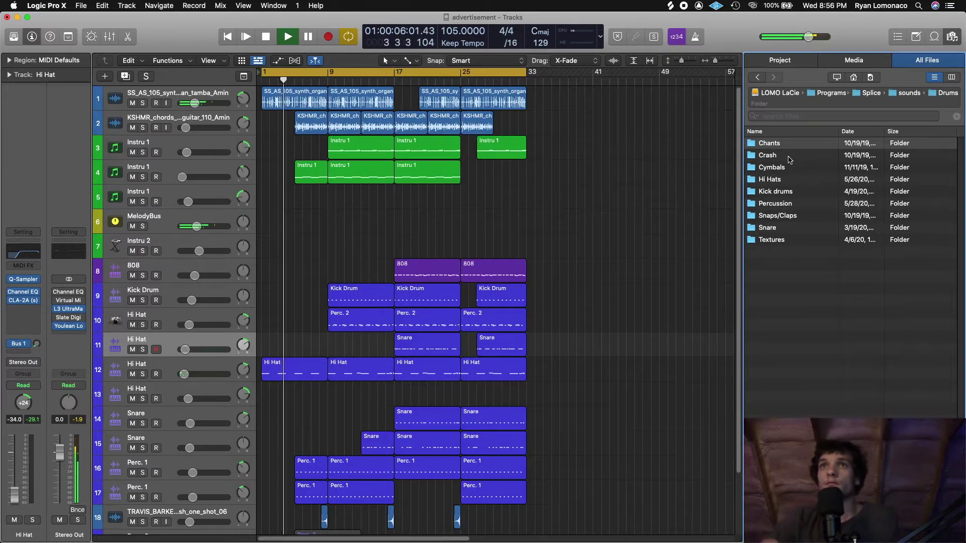
double_click(782, 180)
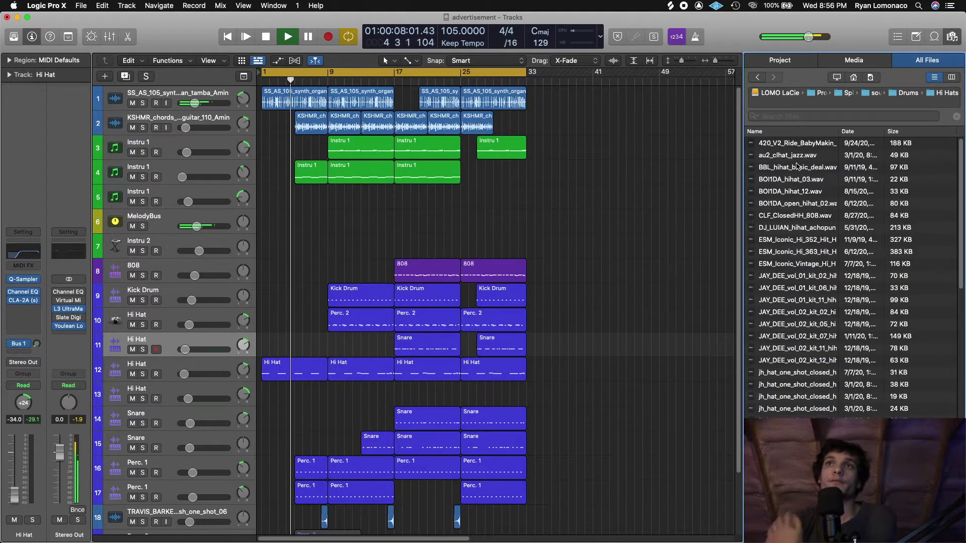
left_click(821, 206)
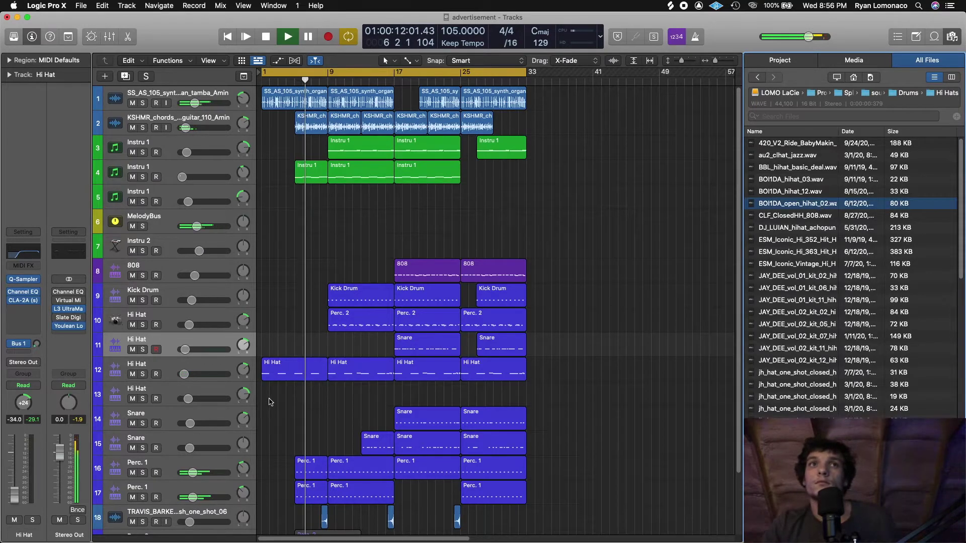
key("super+d")
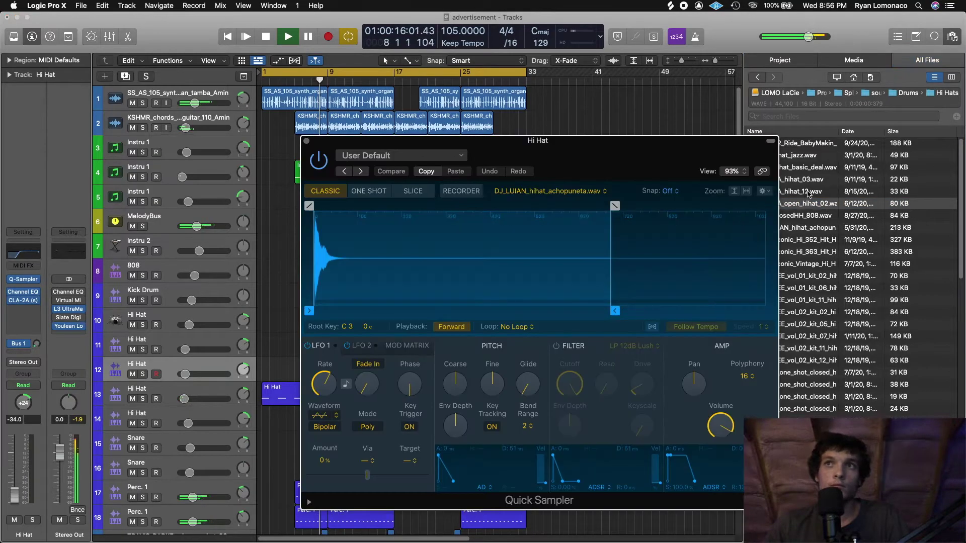
left_click_drag(813, 210, 654, 212)
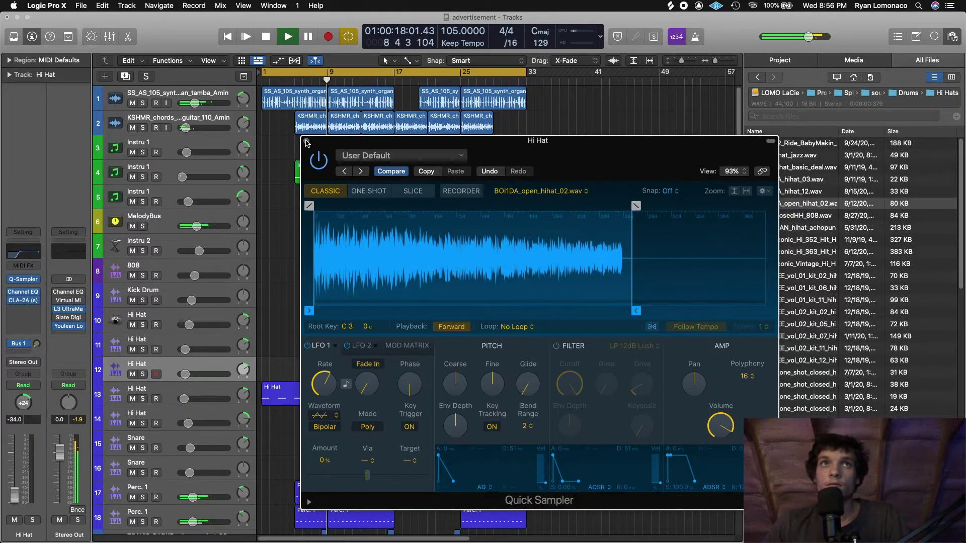
left_click(306, 142)
Create an empty MIDI region on the new Hi Hat track from bar 9 to bar 17 and open it in the Piano Roll
right_click(334, 373)
left_click(338, 379)
left_click_drag(336, 379, 394, 381)
double_click(373, 377)
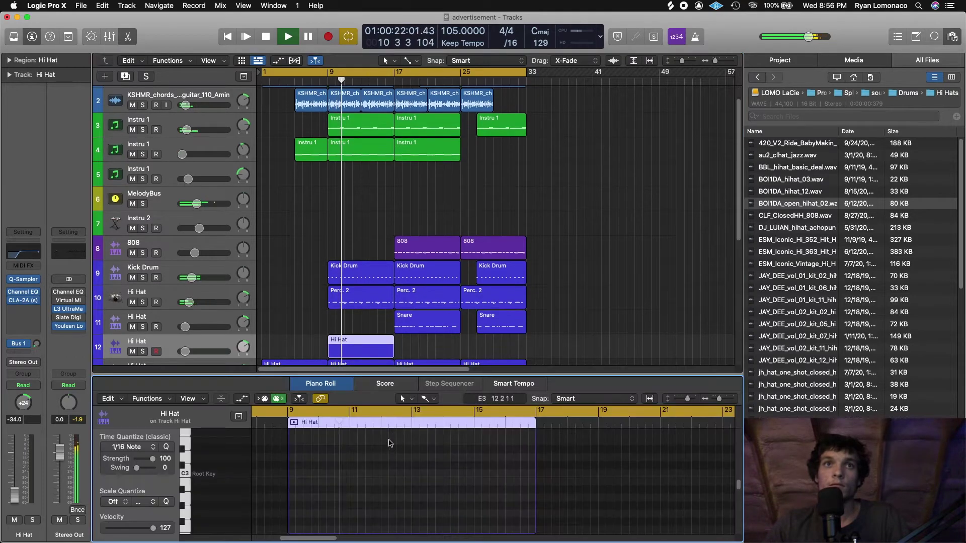
Stop playback, move the cycle range's start to bar 9 and play from there
key("space")
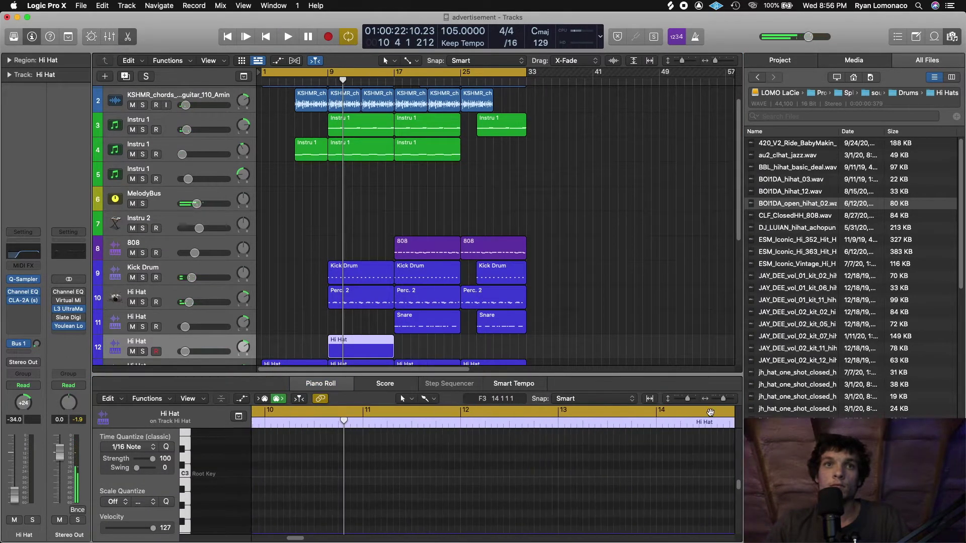
key("Return")
left_click_drag(262, 75, 330, 76)
key("space")
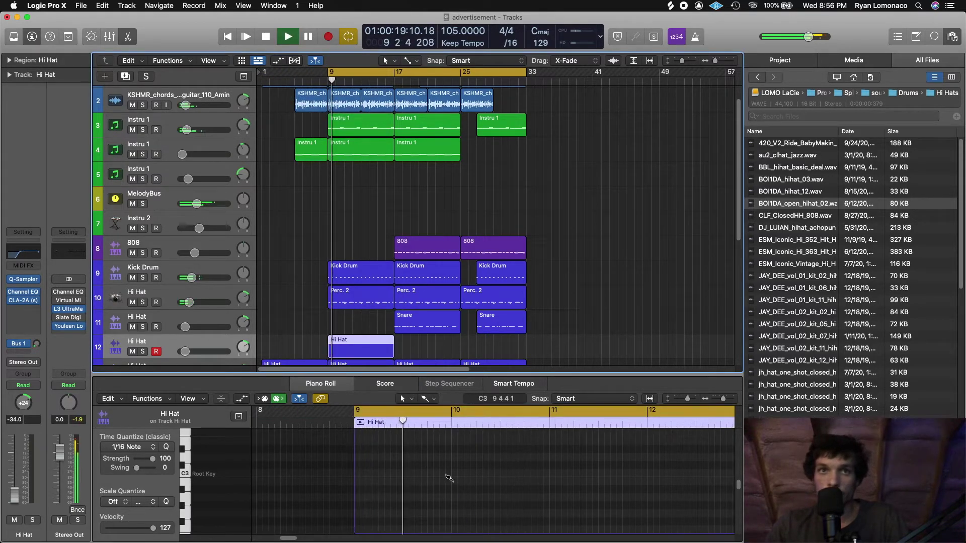
Place four C3 notes of length 0 0 2 0 in the open hi-hat region, at beat 4 3 of bars 9 to 12
left_click(445, 473)
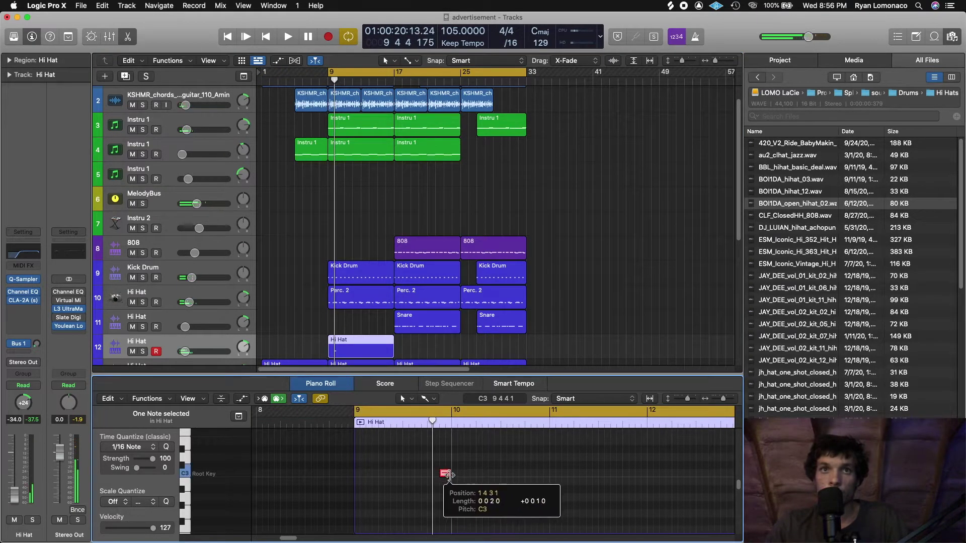
key("space")
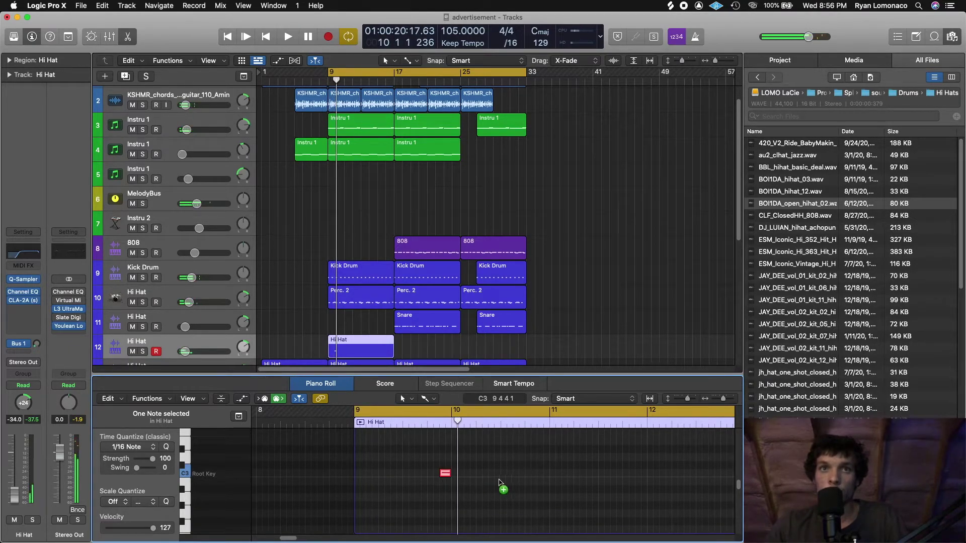
left_click(545, 473)
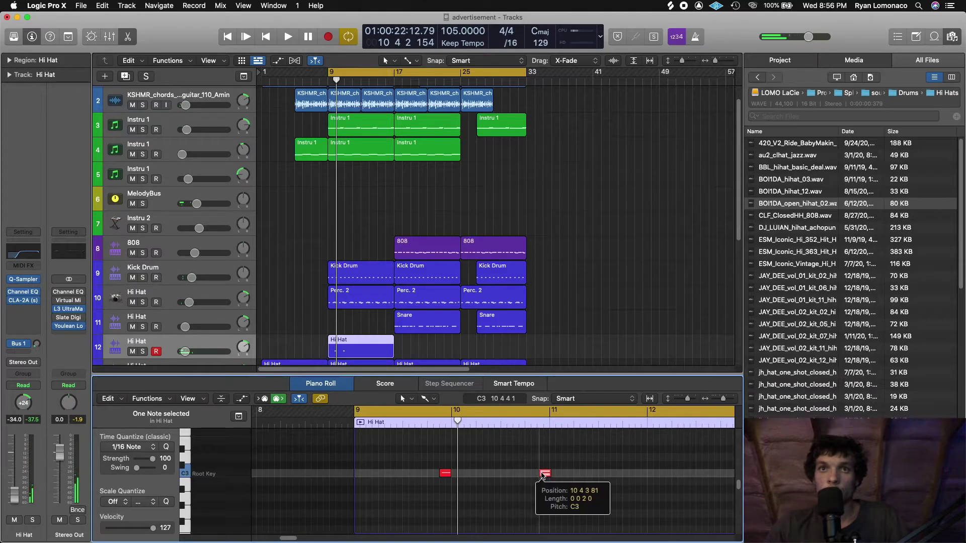
left_click(542, 476)
key("space")
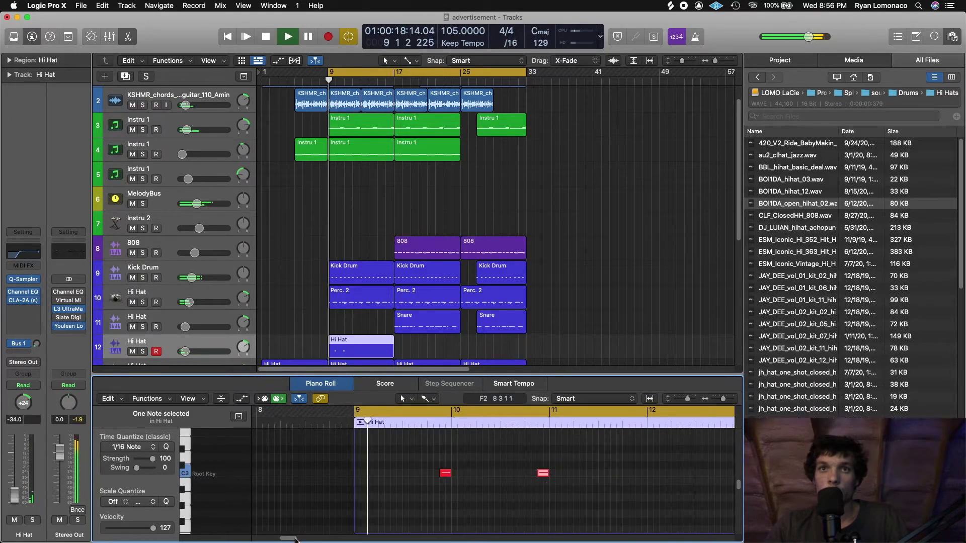
left_click_drag(565, 515, 643, 473)
left_click(521, 493)
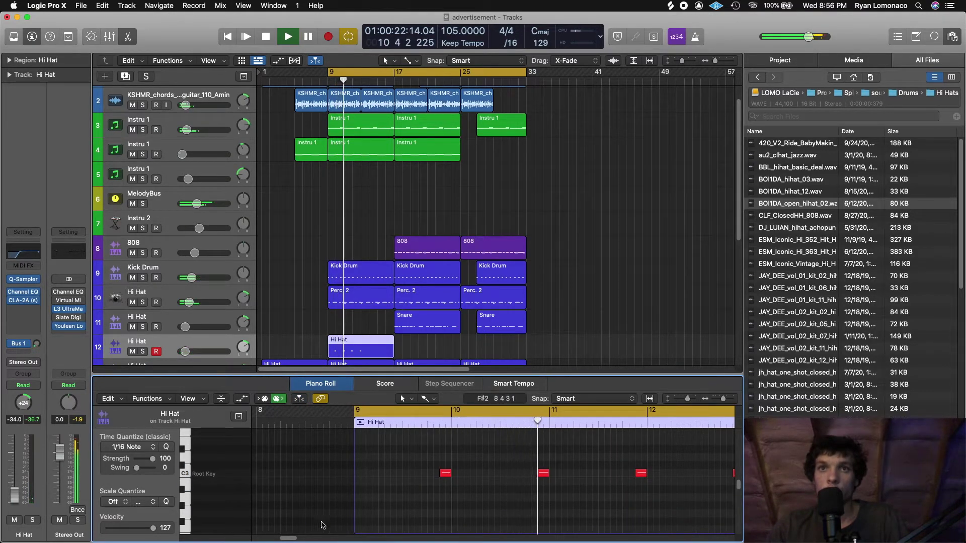
Copy the four open hi-hat notes into the second half of the region, bars 13 to 16
left_click_drag(291, 539, 301, 538)
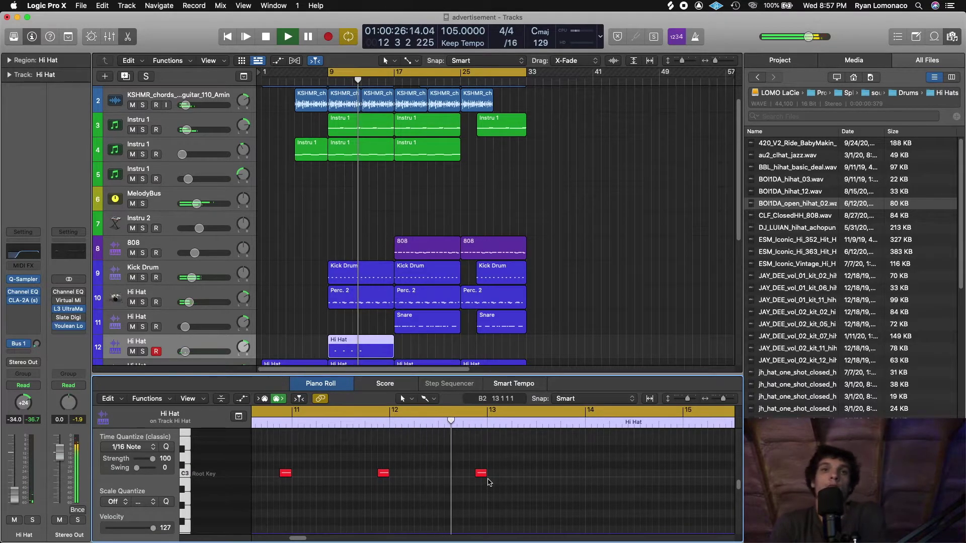
key("super+a")
mouse_move(482, 473)
left_mouse_down()
mouse_move(704, 476)
mouse_move(438, 475)
mouse_move(470, 475)
left_mouse_up()
key("space")
Repeat the open hi-hat region on track 12 from bar 17 and play with the cycle range starting there
left_click(356, 351)
key("cmd+r")
key("space")
left_click_drag(329, 73, 395, 75)
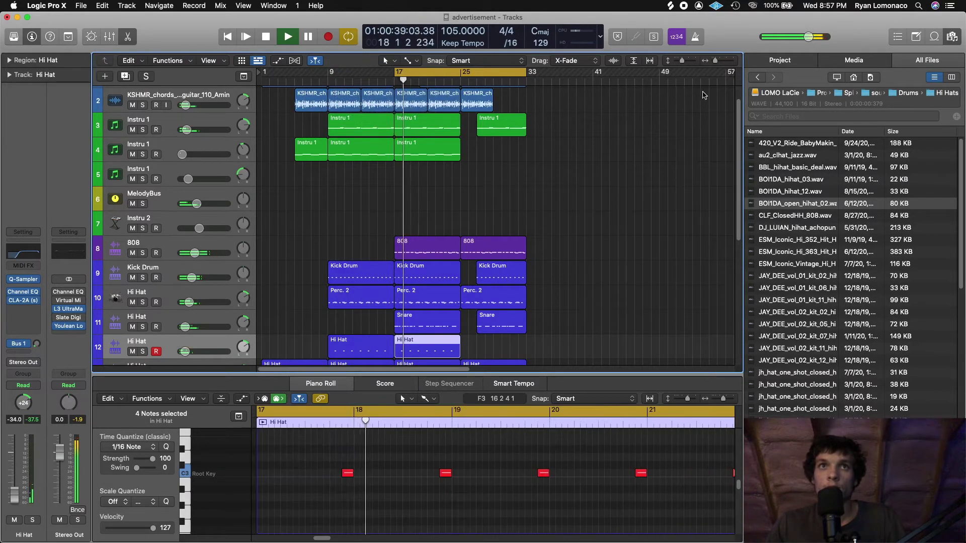
Set the pan of the Hi Hat on track 12 to -32 and its volume to -37.0 dB
left_click_drag(715, 61, 713, 61)
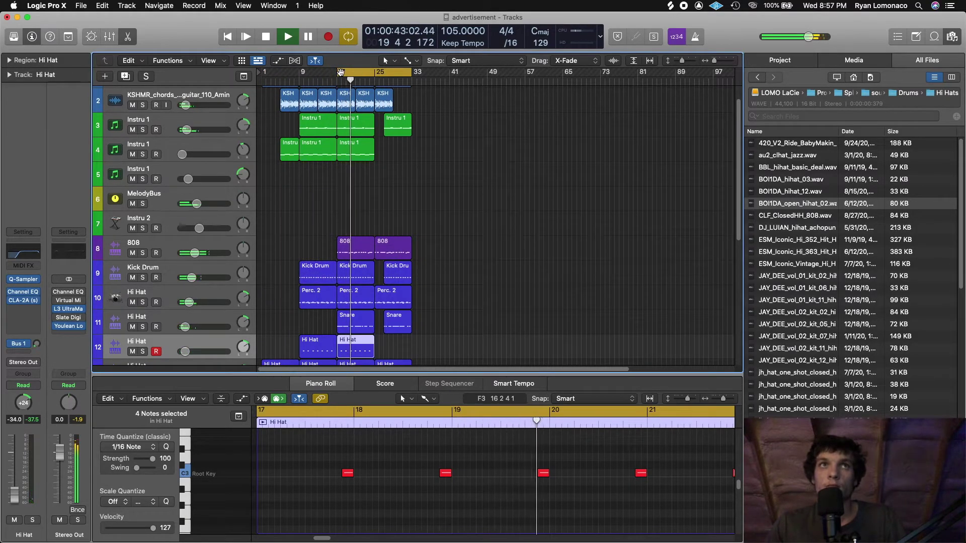
scroll(241, 216, "down", 5)
mouse_move(244, 218)
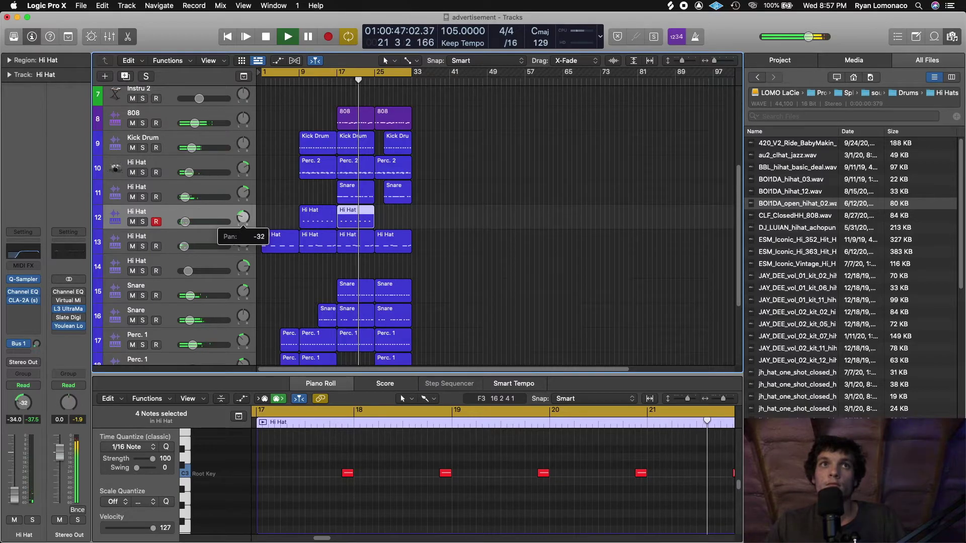
left_click_drag(185, 222, 184, 222)
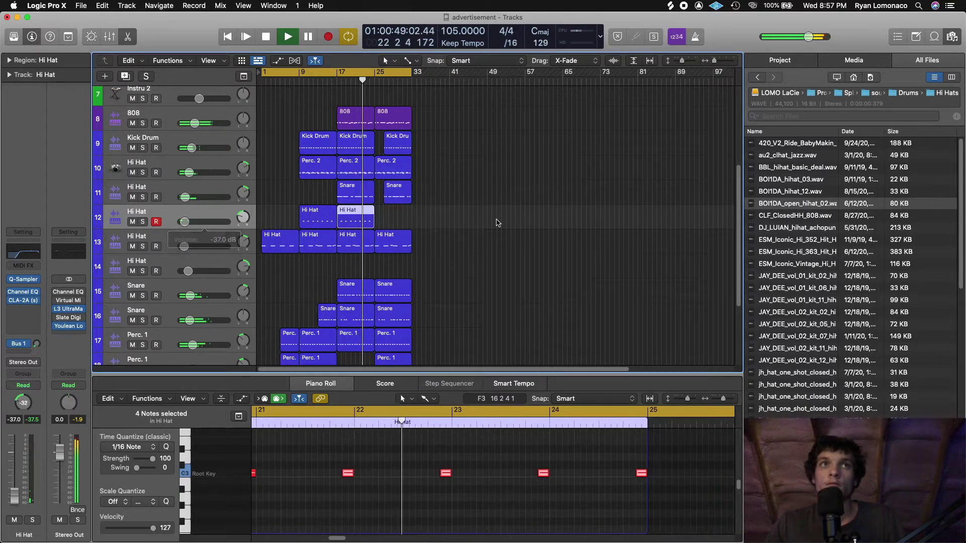
Stop playback and repeat the track 12 Hi Hat region once more to fill bars 25 to 33
key("space")
left_click(563, 247)
left_click(360, 222)
key("super+r")
left_click(450, 241)
left_click(313, 224)
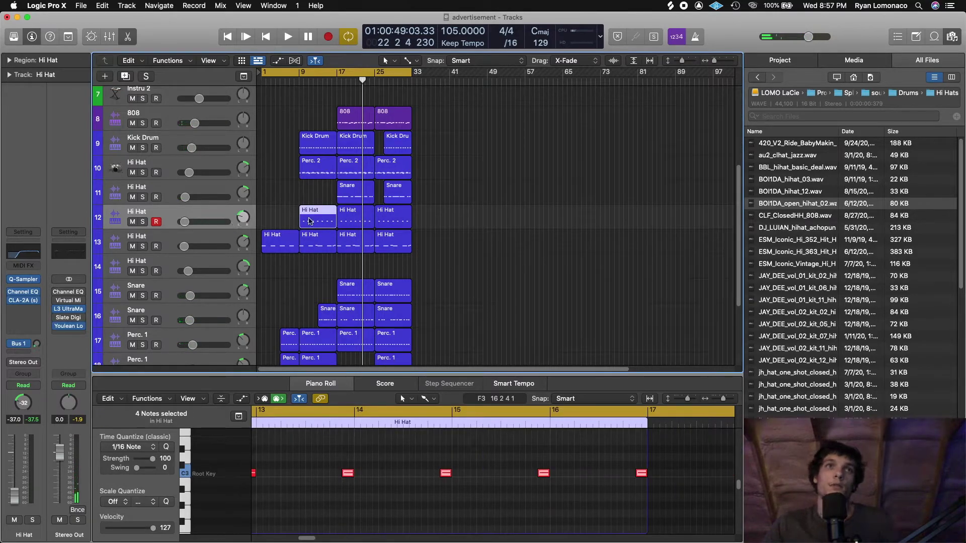
left_click(442, 225)
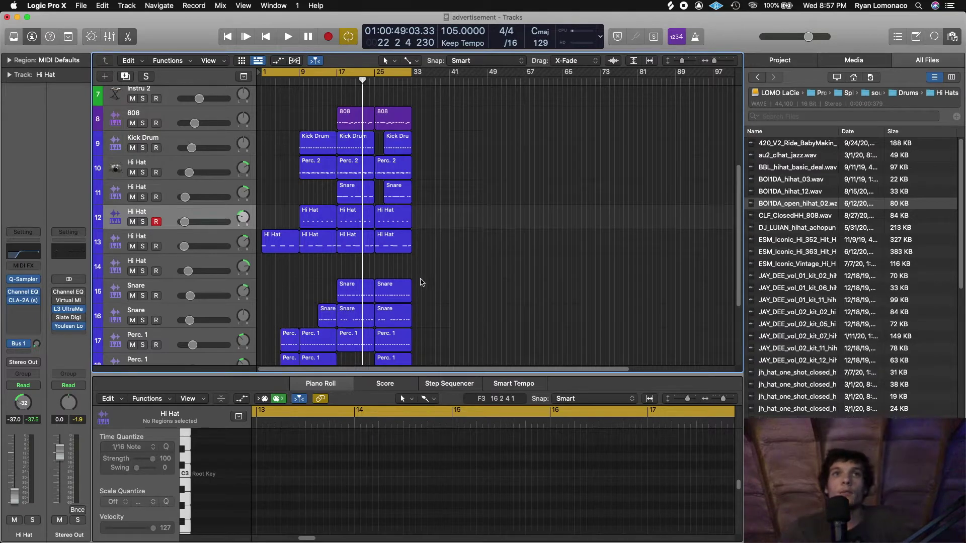
Hide the Piano Roll and look over all tracks of the arrangement from first to last
scroll(421, 287, "up", 4)
left_click_drag(508, 376, 505, 532)
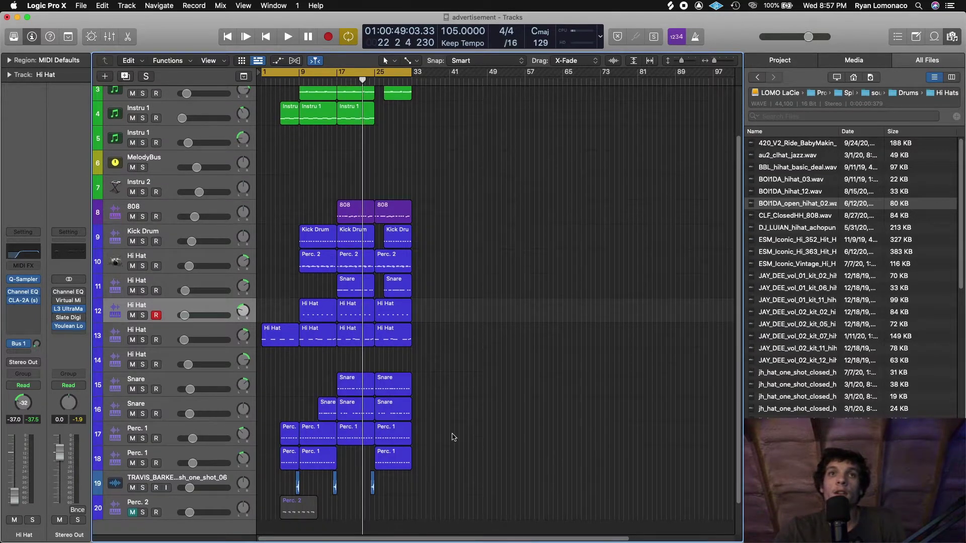
scroll(452, 435, "up", 3)
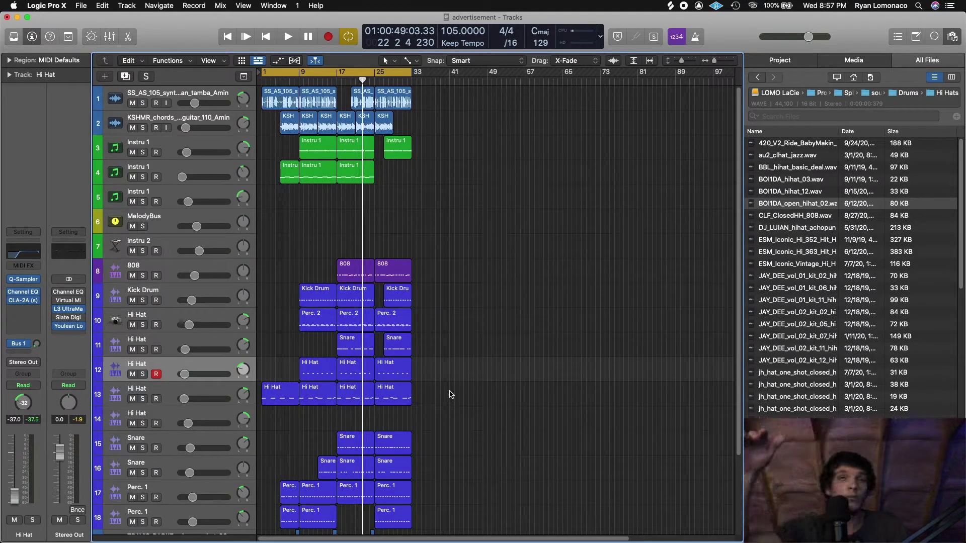
scroll(438, 418, "down", 5)
scroll(443, 392, "up", 5)
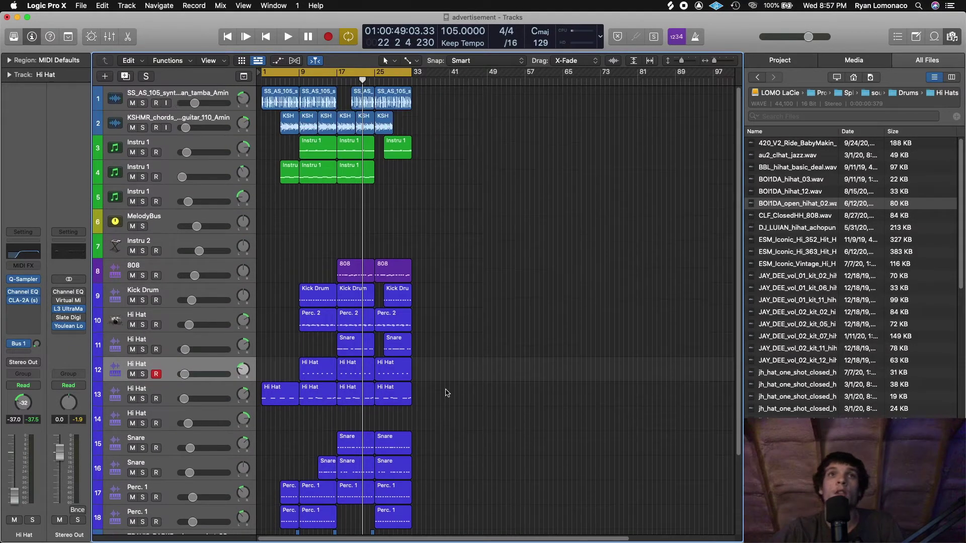
scroll(443, 394, "up", 1)
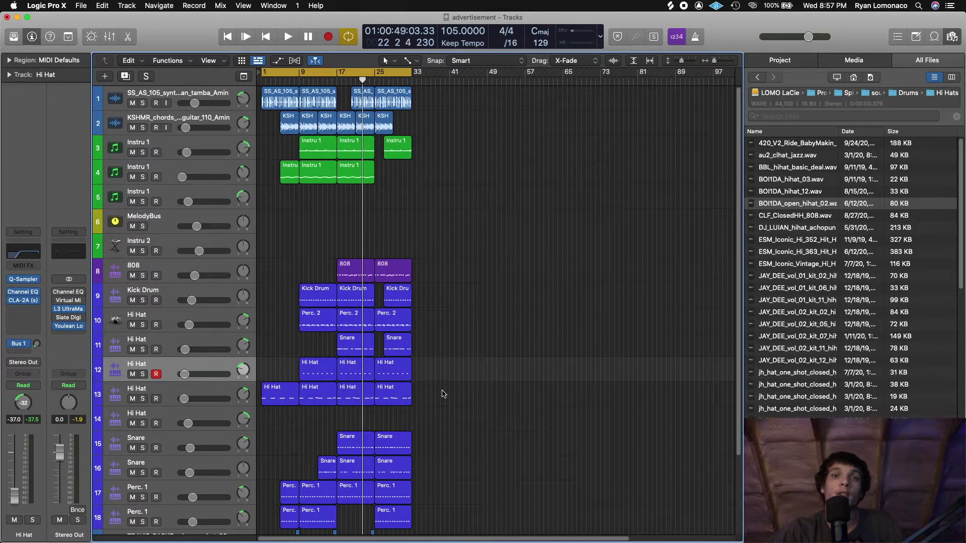
scroll(410, 404, "down", 2)
scroll(412, 403, "up", 2)
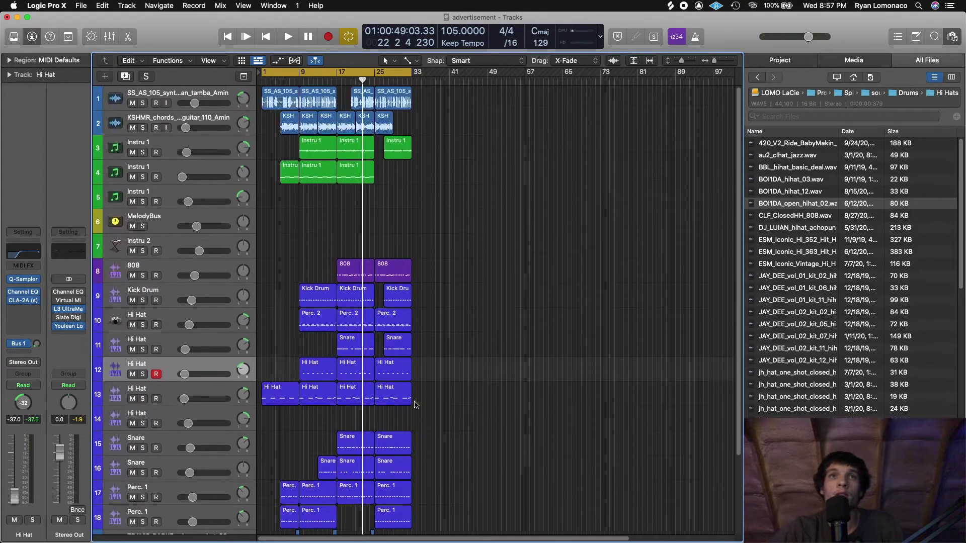
scroll(423, 410, "down", 4)
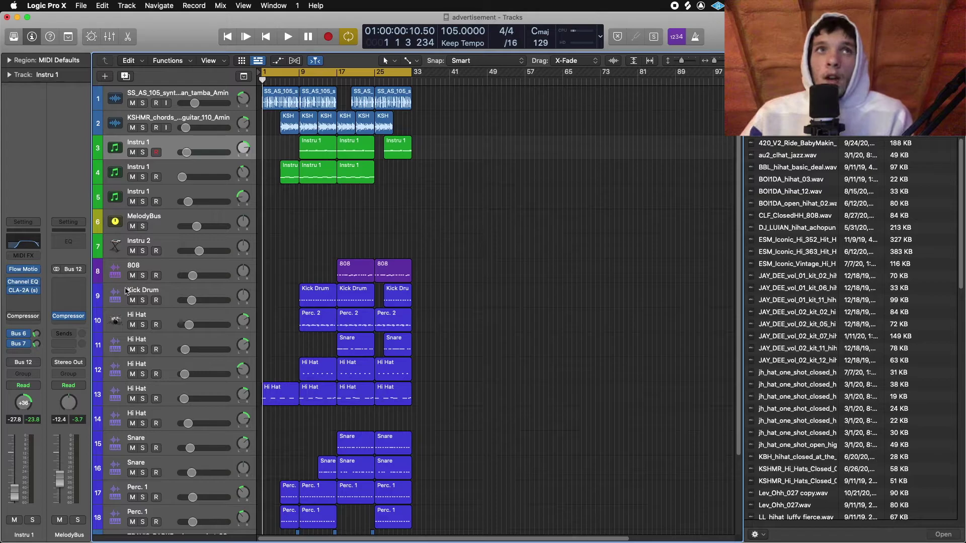
Open the Compressor on the MelodyBus and play the beat to examine its threshold, input gain and output gain
left_click(150, 221)
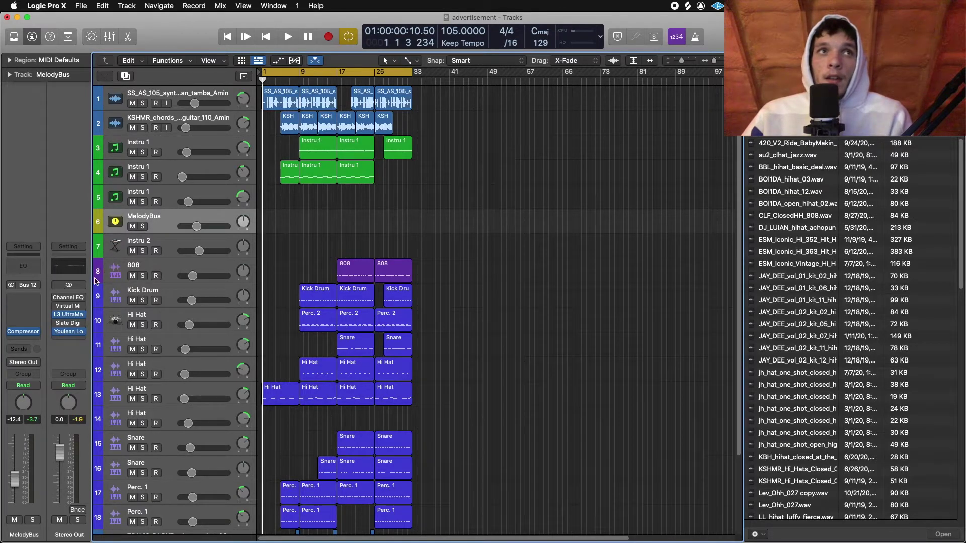
left_click(25, 333)
left_click_drag(422, 379, 420, 395)
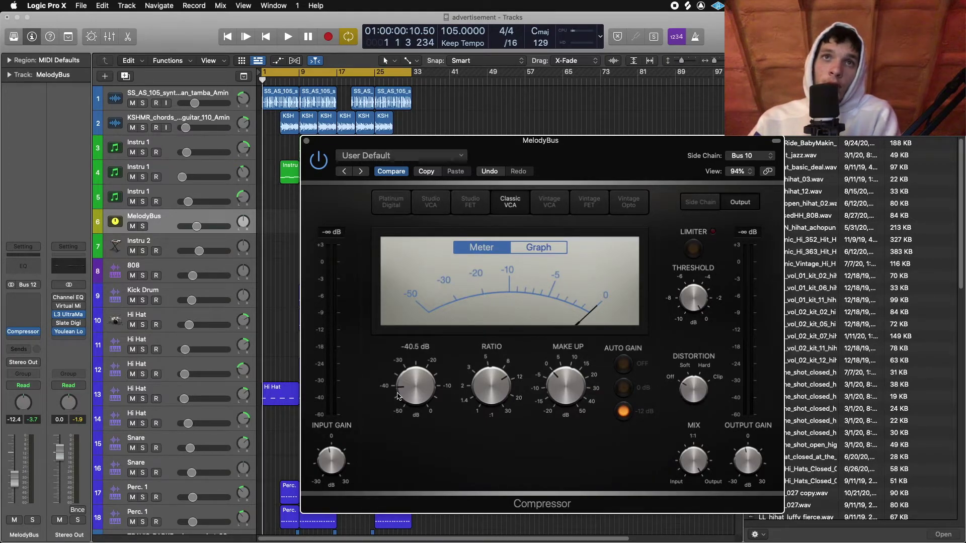
key("space")
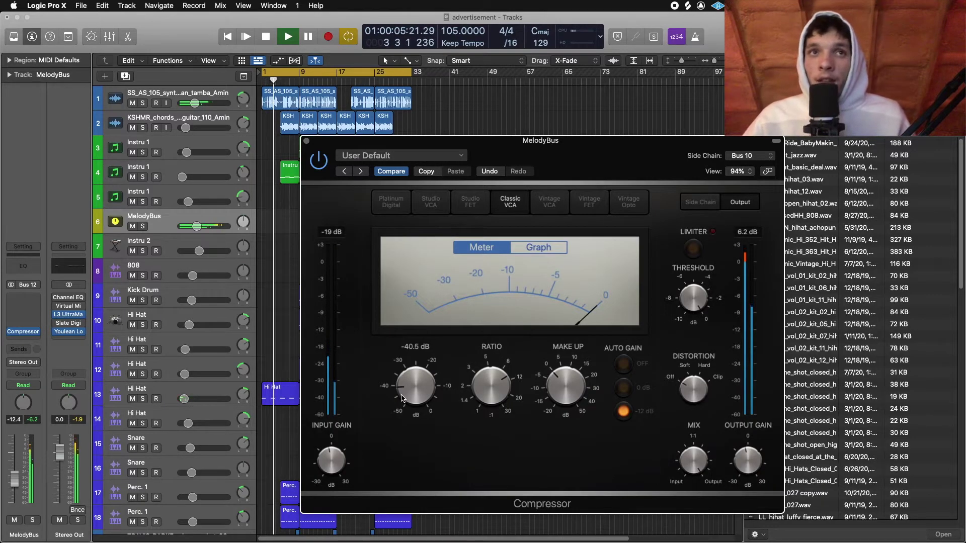
mouse_move(340, 469)
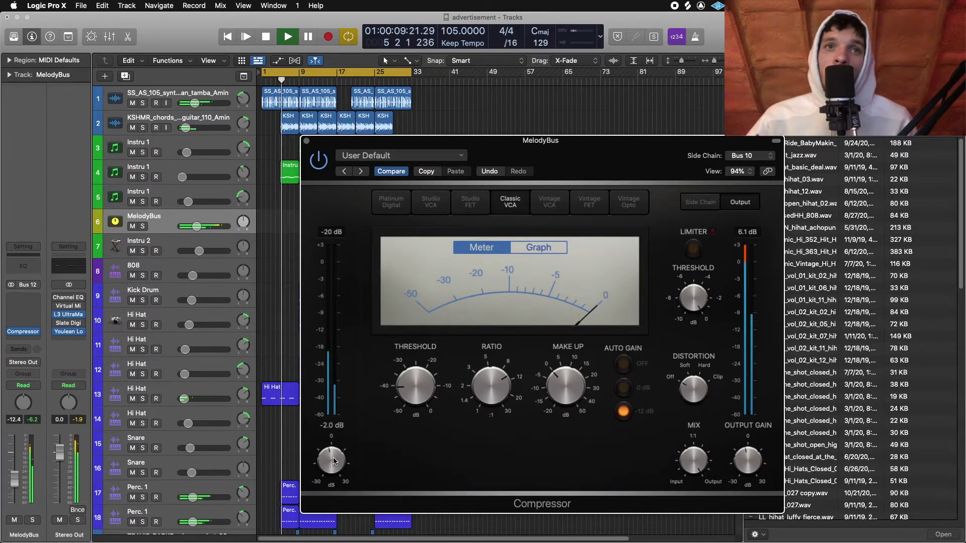
left_click_drag(335, 459, 330, 459)
mouse_move(750, 467)
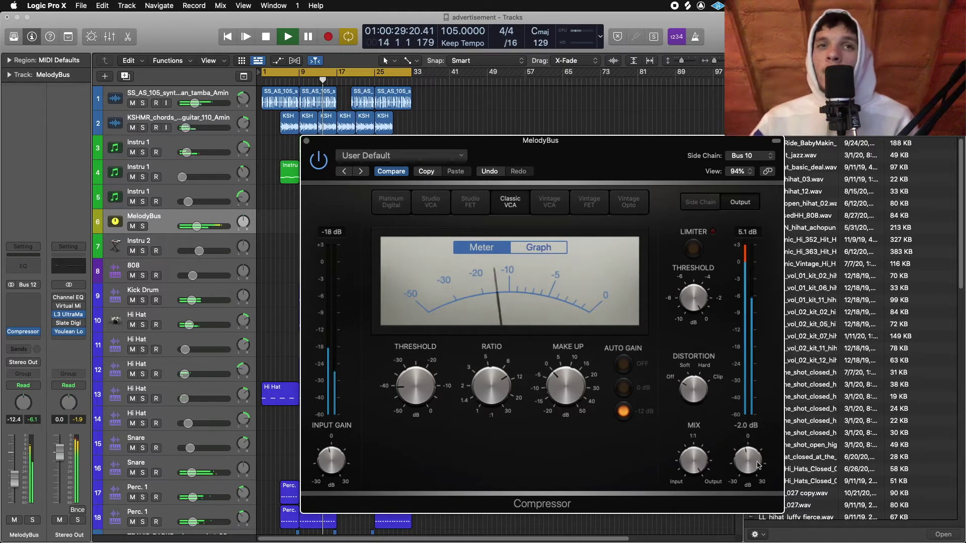
mouse_move(430, 379)
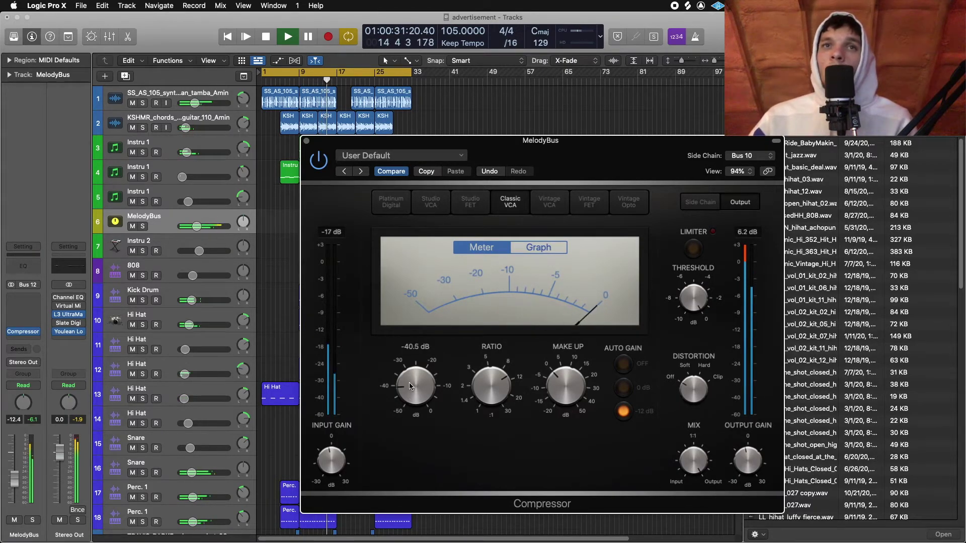
mouse_move(343, 464)
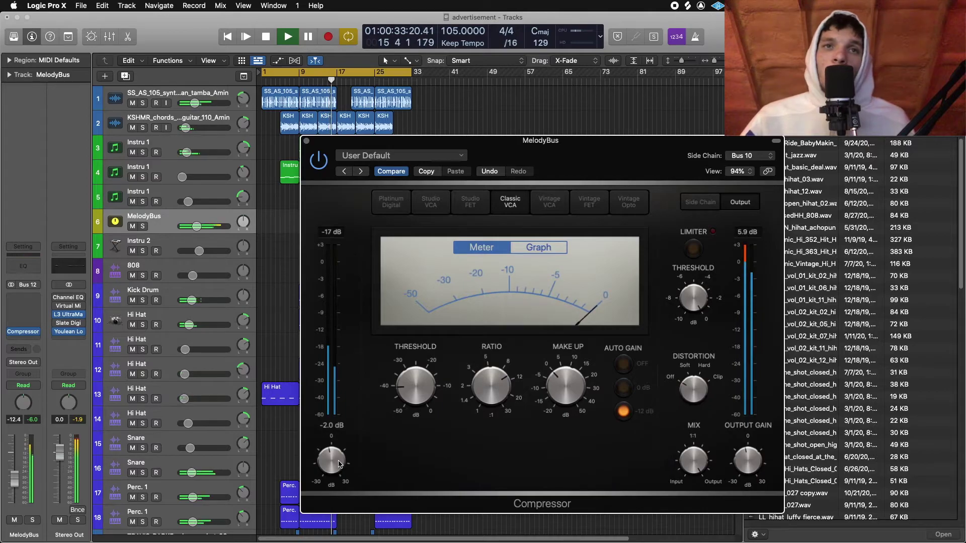
mouse_move(407, 390)
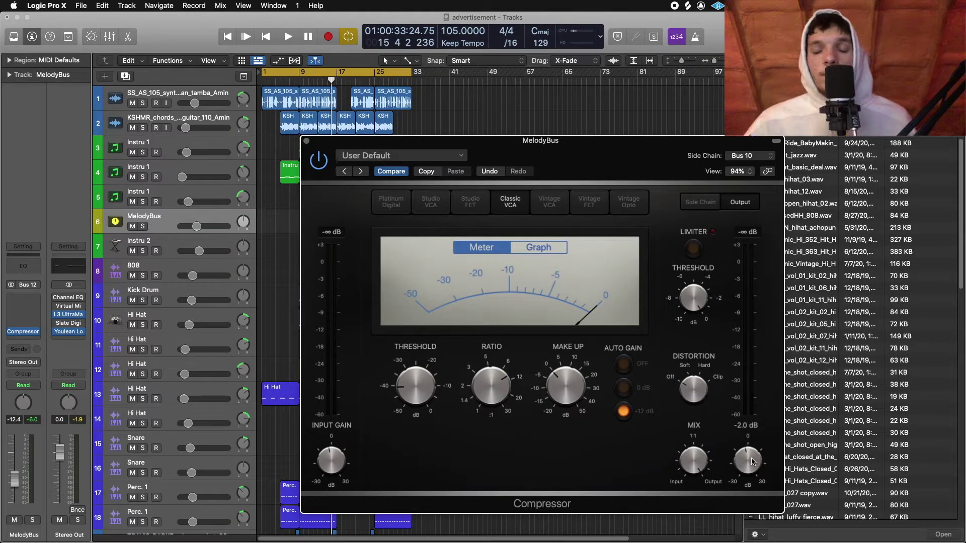
Turn off cycle mode and play the arrangement from bar 8, closing the MelodyBus Compressor window
left_click(341, 71)
left_click_drag(336, 83, 295, 87)
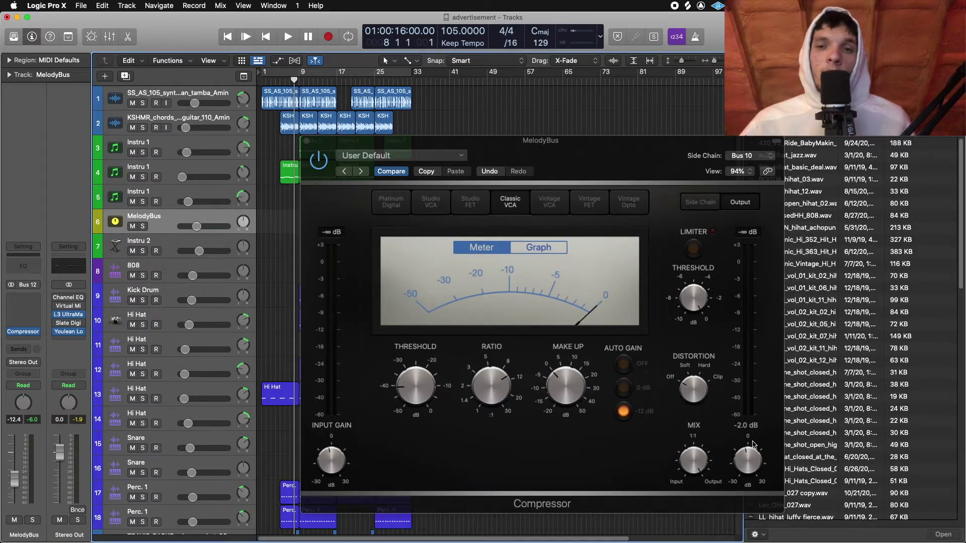
left_click_drag(623, 156, 760, 95)
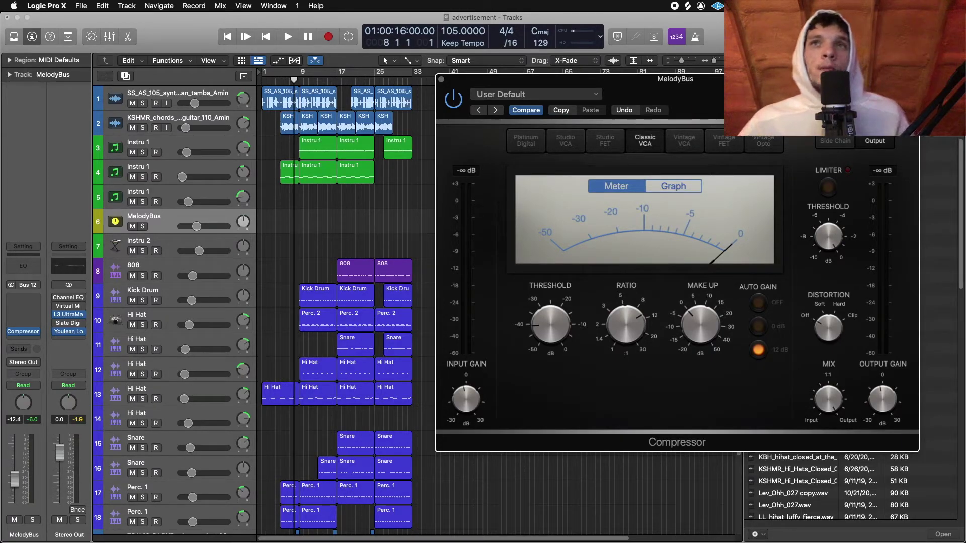
left_click_drag(805, 79, 823, 28)
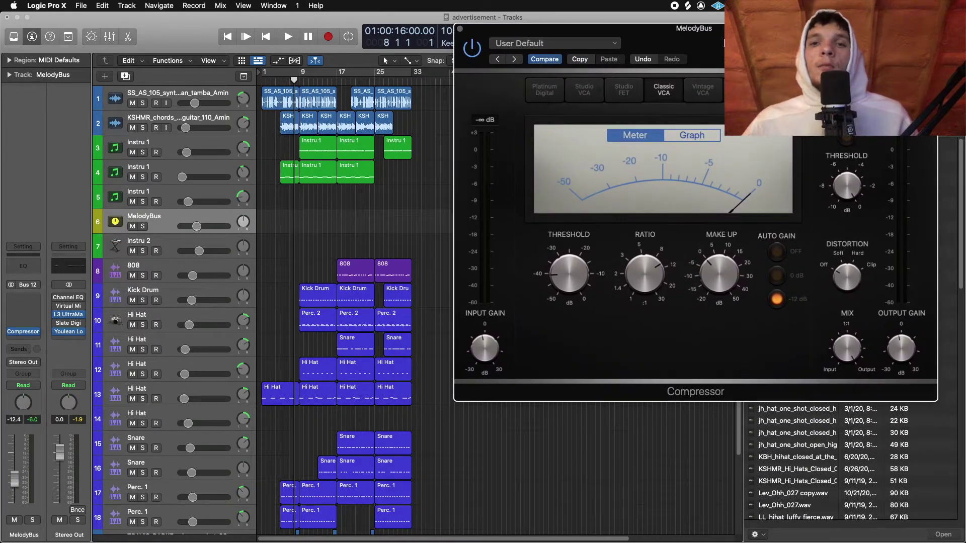
key("space")
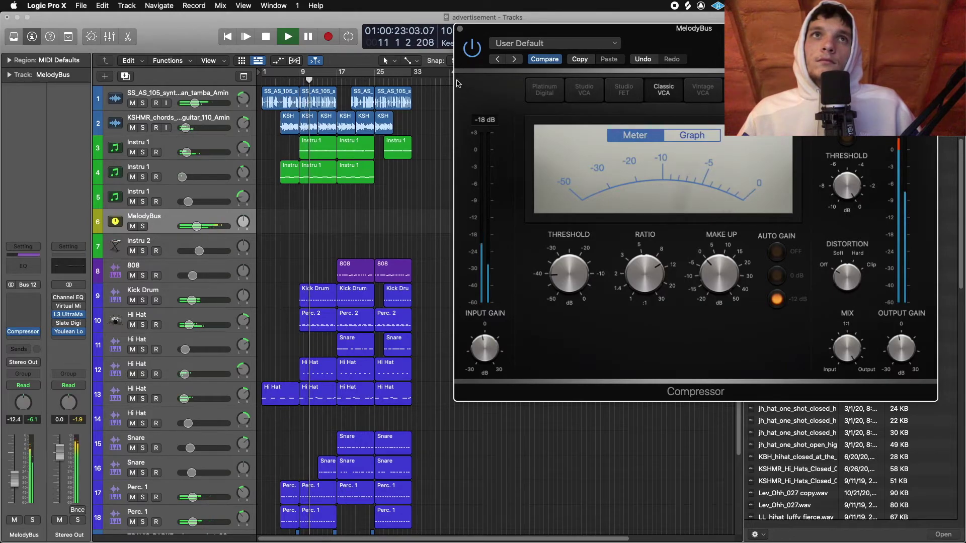
left_click(460, 29)
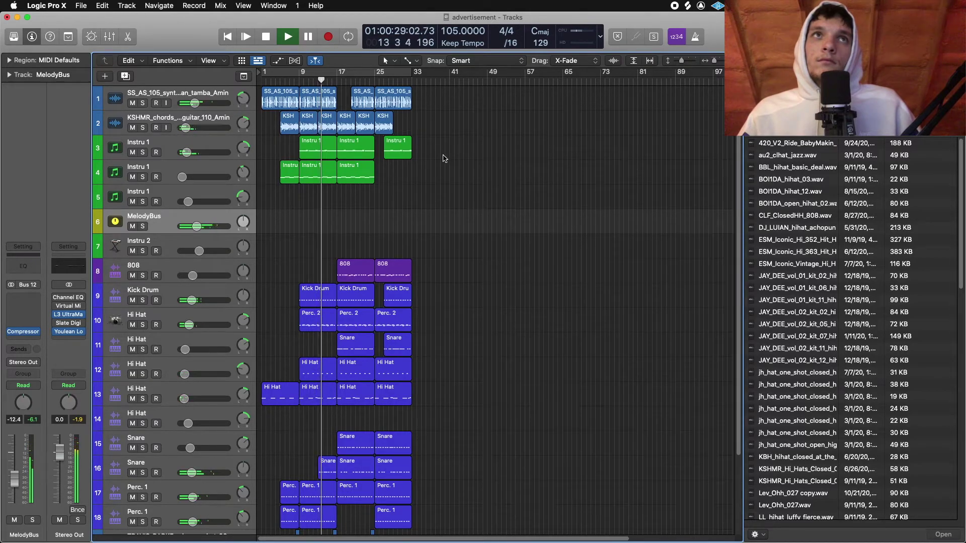
Add a Channel EQ to the KSHMR guitar chords on track 2 and close its window
left_click(209, 119)
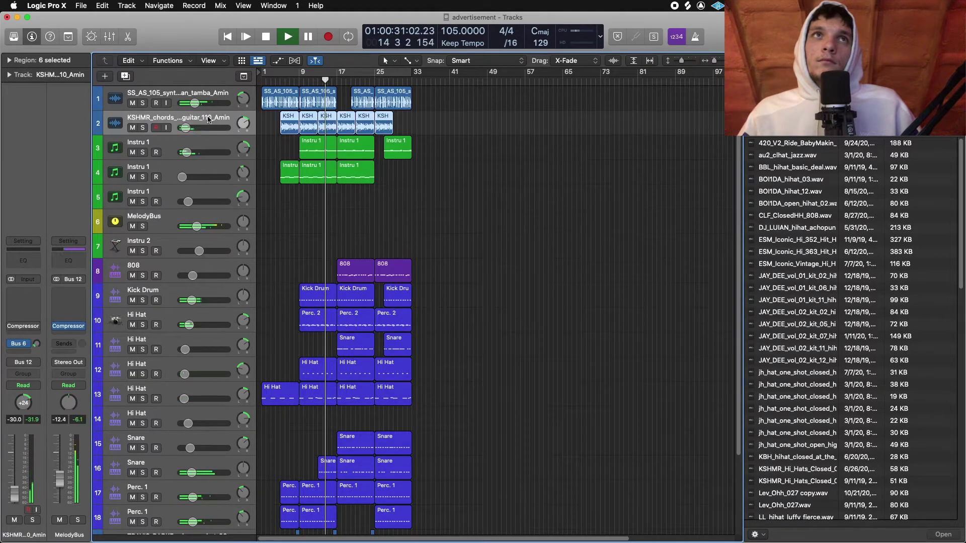
mouse_move(70, 330)
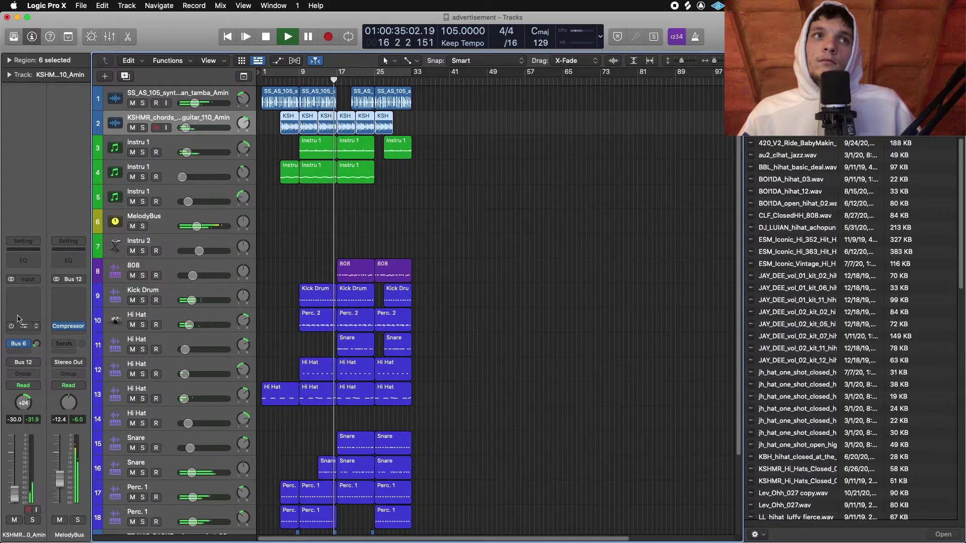
left_click(23, 260)
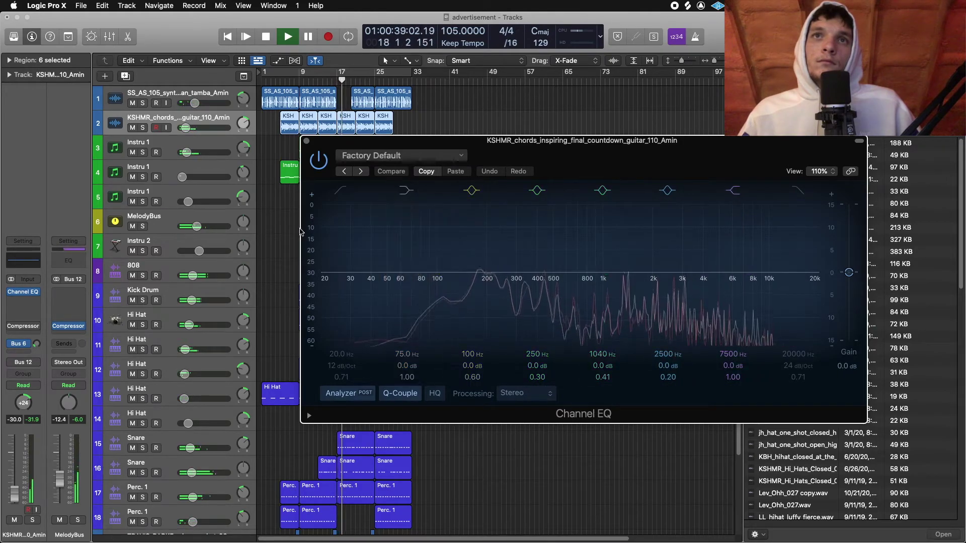
left_click(306, 141)
left_click(423, 164)
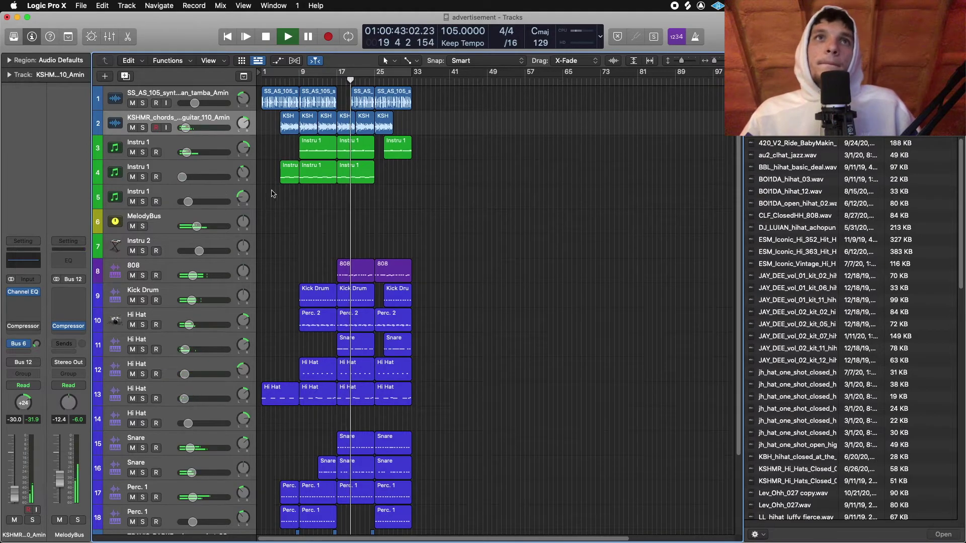
Check the track 4 instrument briefly in solo and set its volume to -46.0 dB
left_click(143, 177)
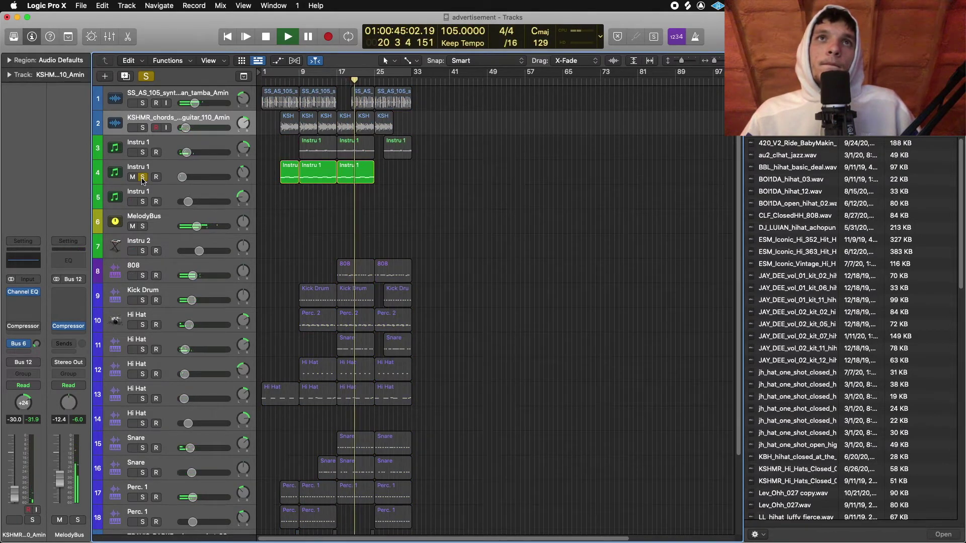
left_click(142, 177)
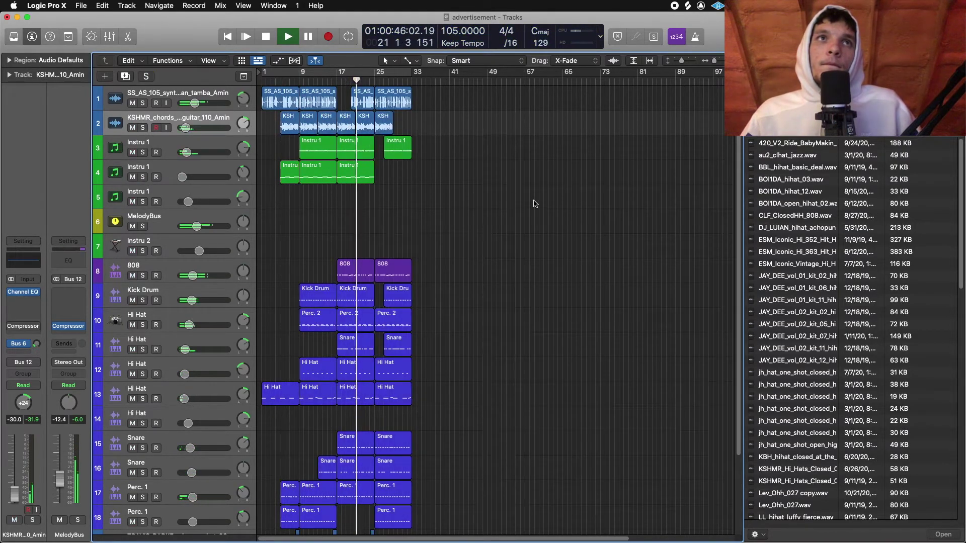
left_click(183, 177)
left_click_drag(184, 178, 183, 177)
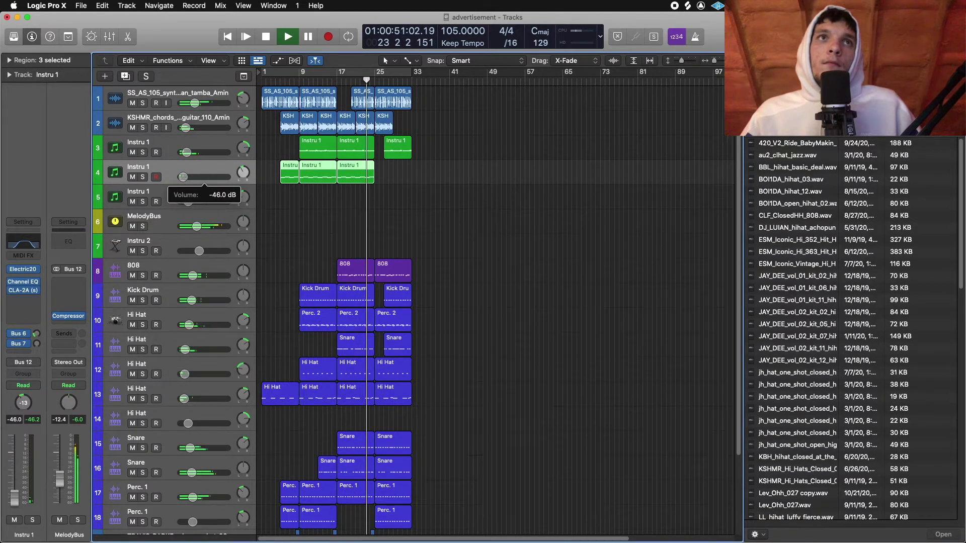
left_click(464, 194)
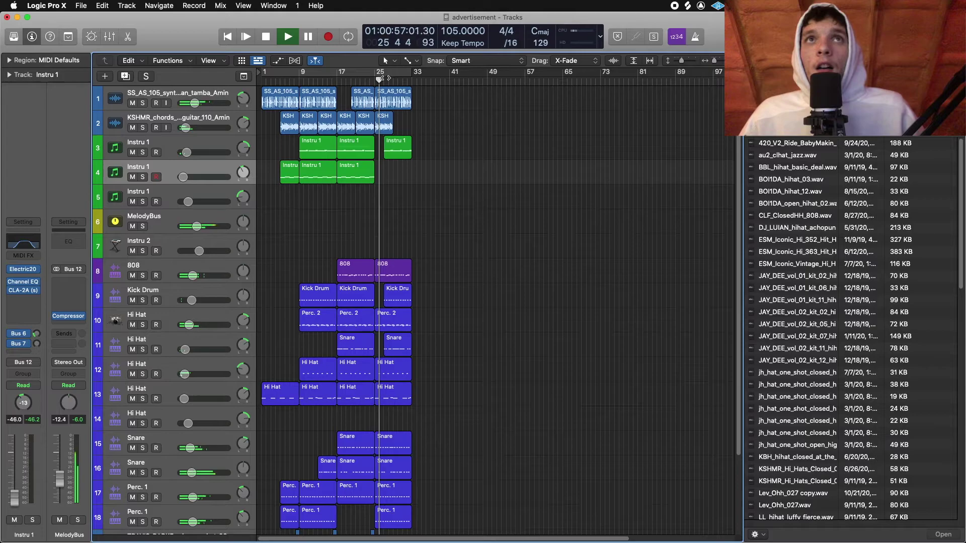
Turn on cycle mode and play the arrangement from bar 1, looking over all its tracks
left_click(384, 78)
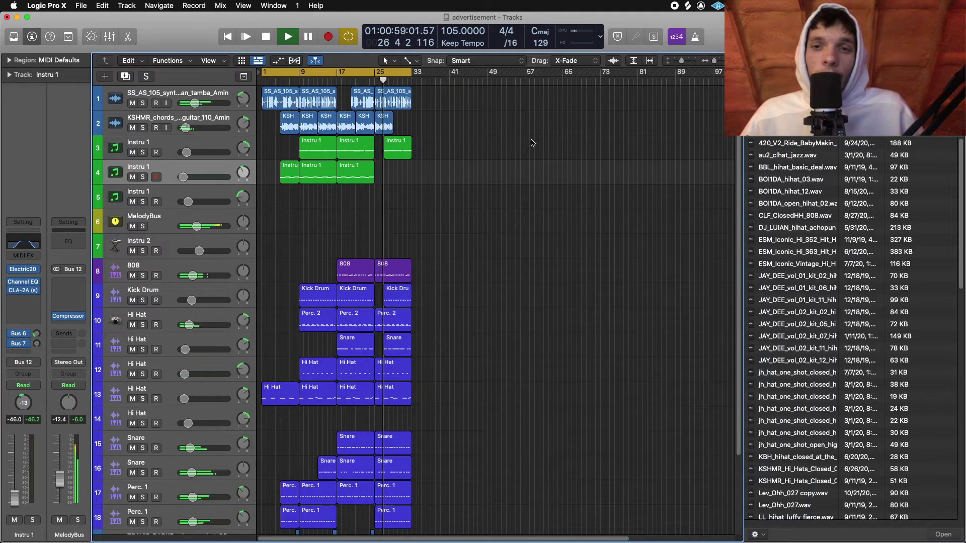
key("space")
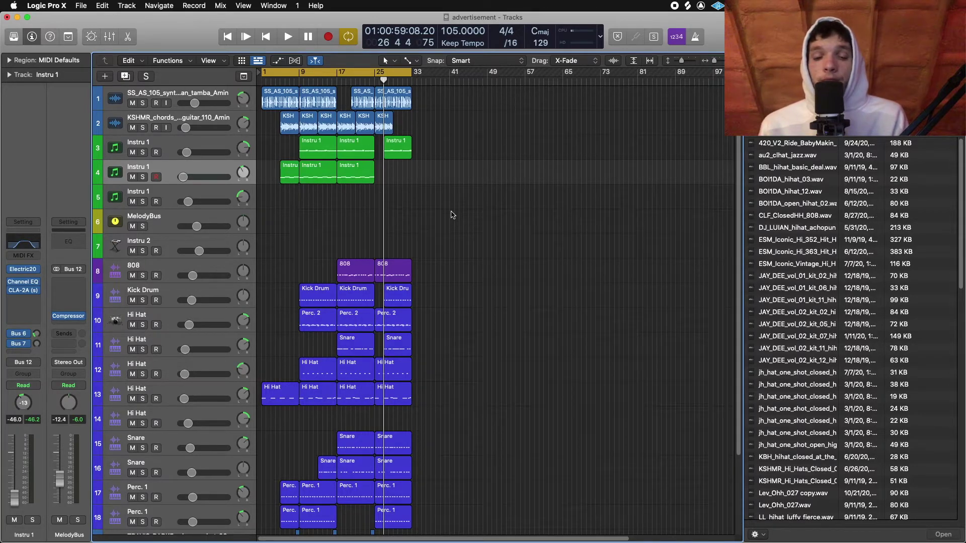
left_click(261, 80)
key("space")
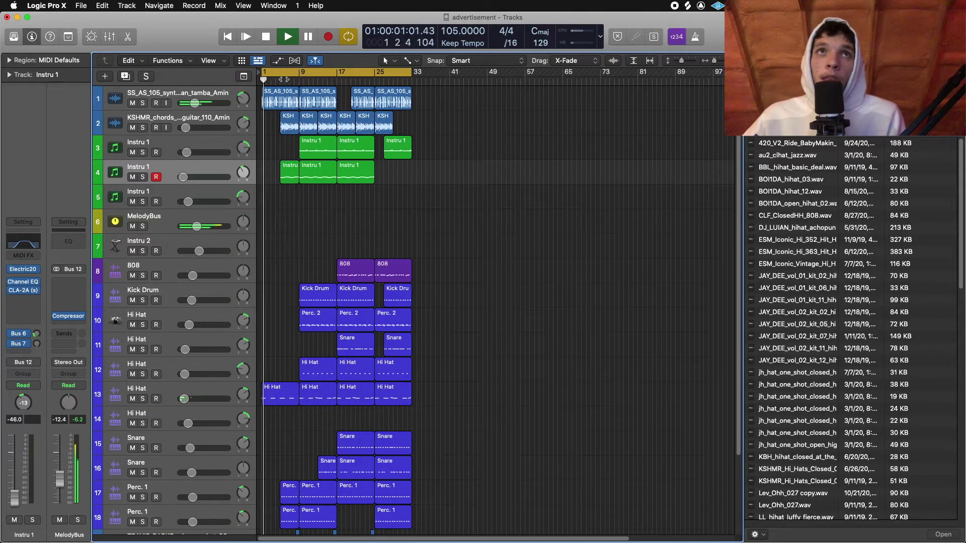
scroll(302, 382, "down", 5)
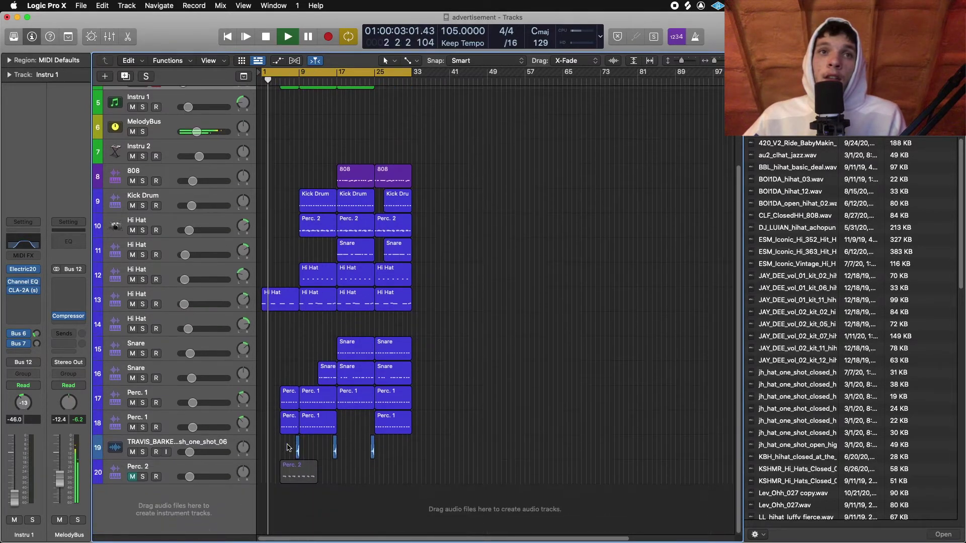
scroll(302, 453, "up", 5)
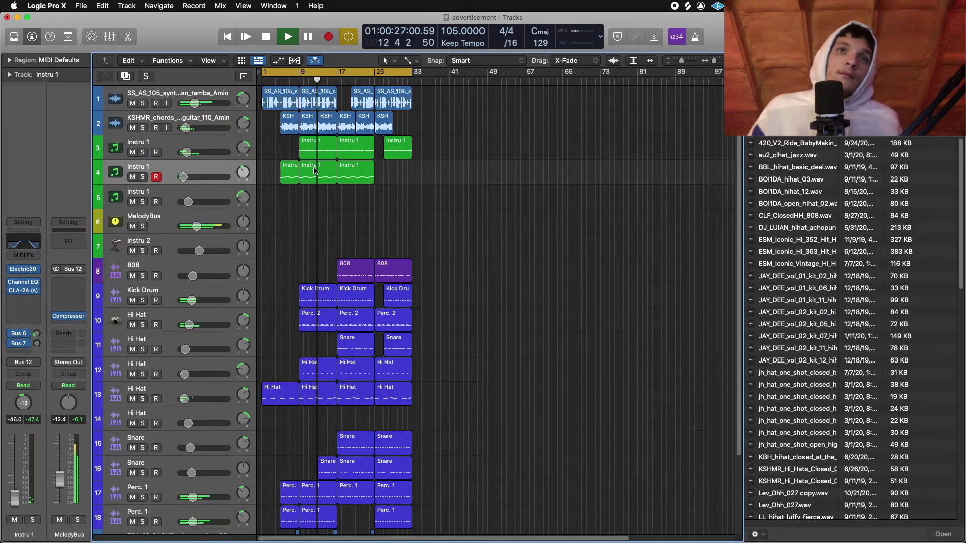
key("space")
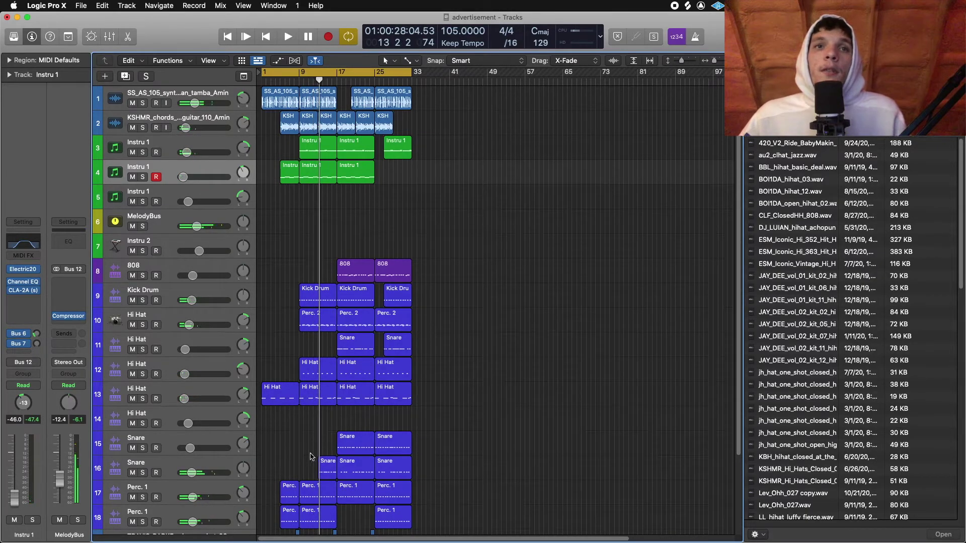
Play the arrangement's ending from bar 32 with cycle mode off, and set an active cycle range from bar 5 to bar 33
left_click_drag(280, 76, 397, 66)
left_click(408, 81)
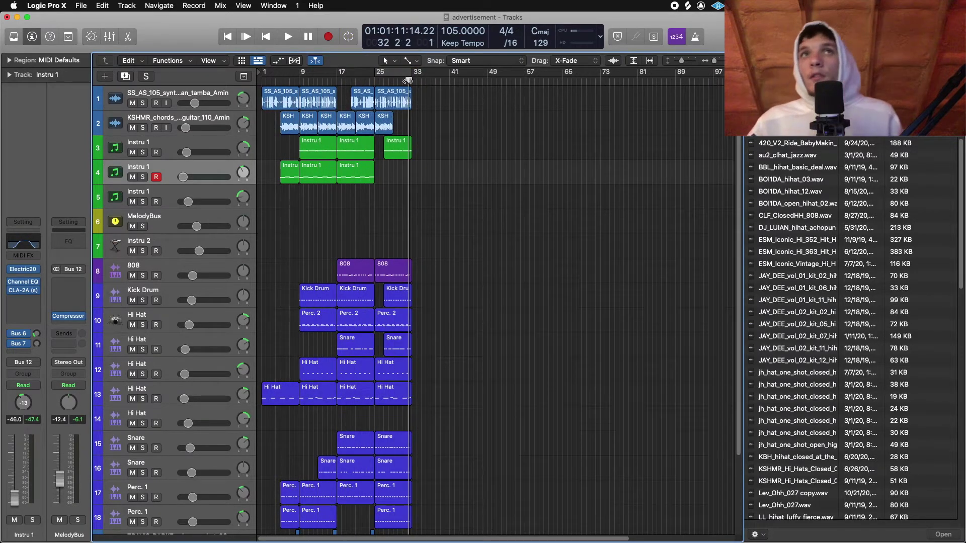
key("space")
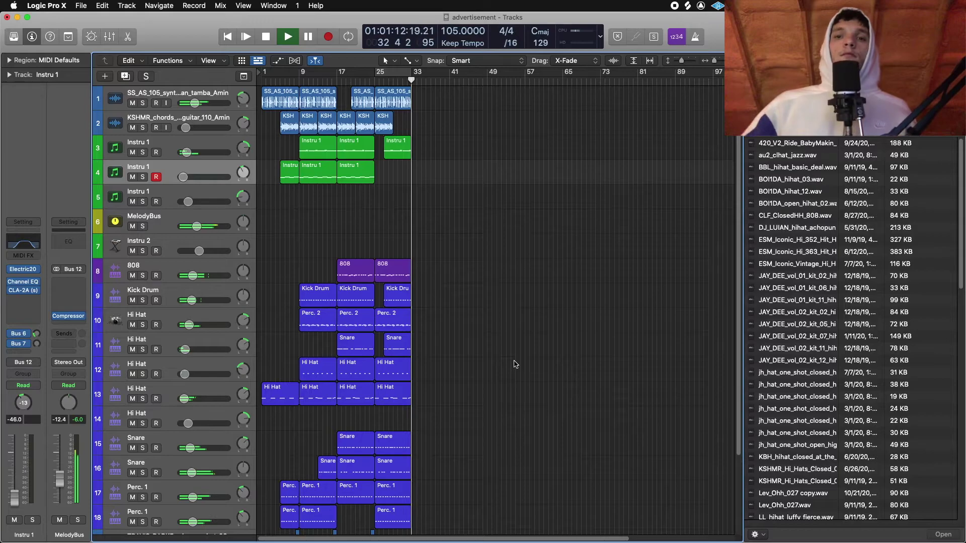
key("space")
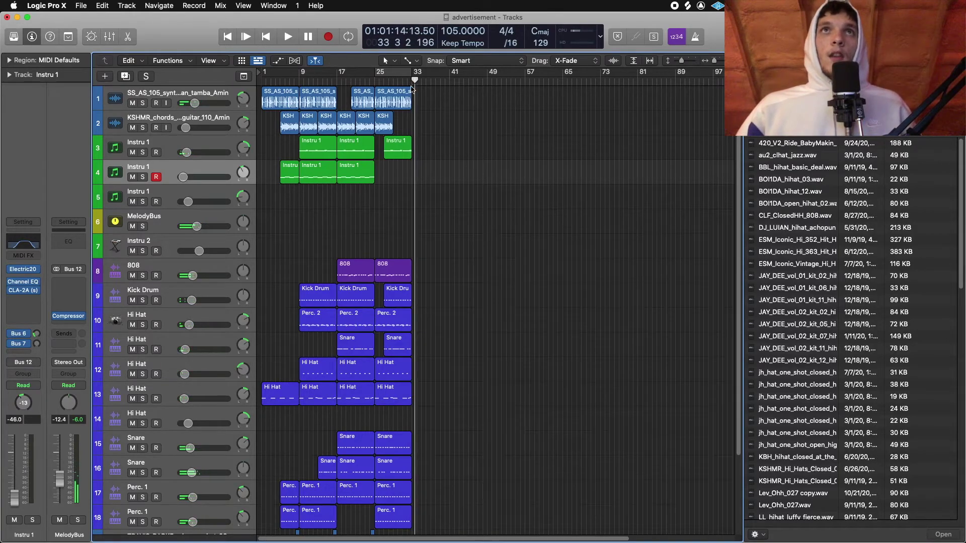
left_click(408, 71)
left_click_drag(375, 72, 280, 72)
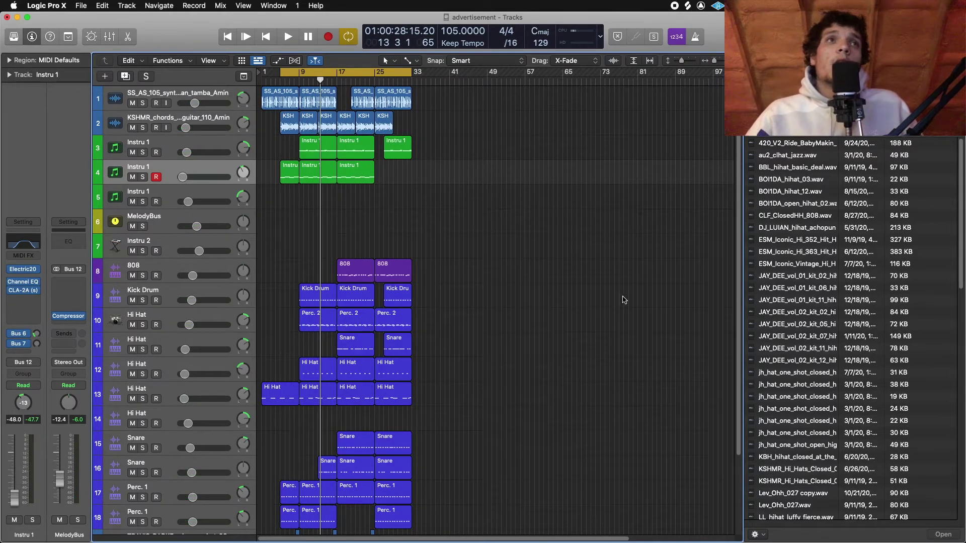
Open the Element synth on track 5, show Musical Typing and audition the Lead Back preset with a few notes
left_click(203, 195)
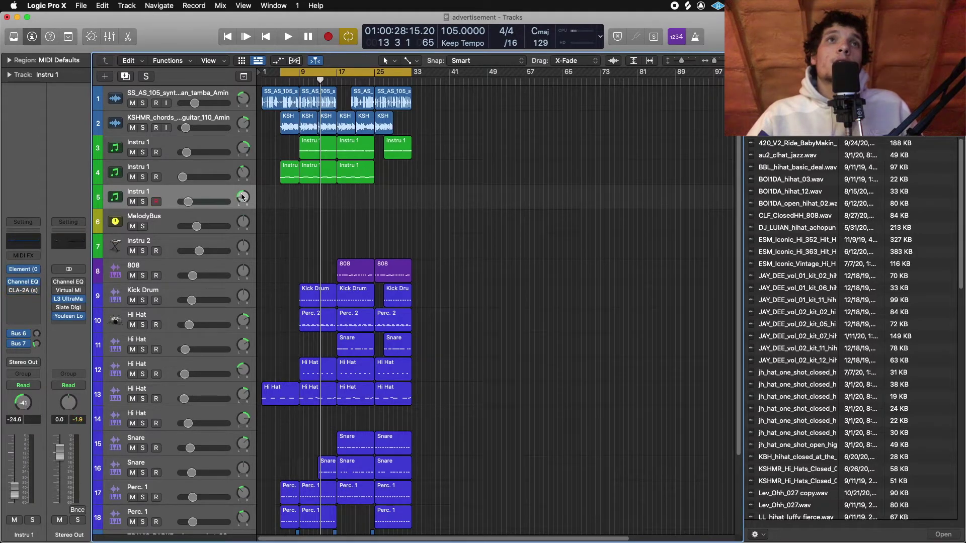
left_click(24, 270)
key("super+k")
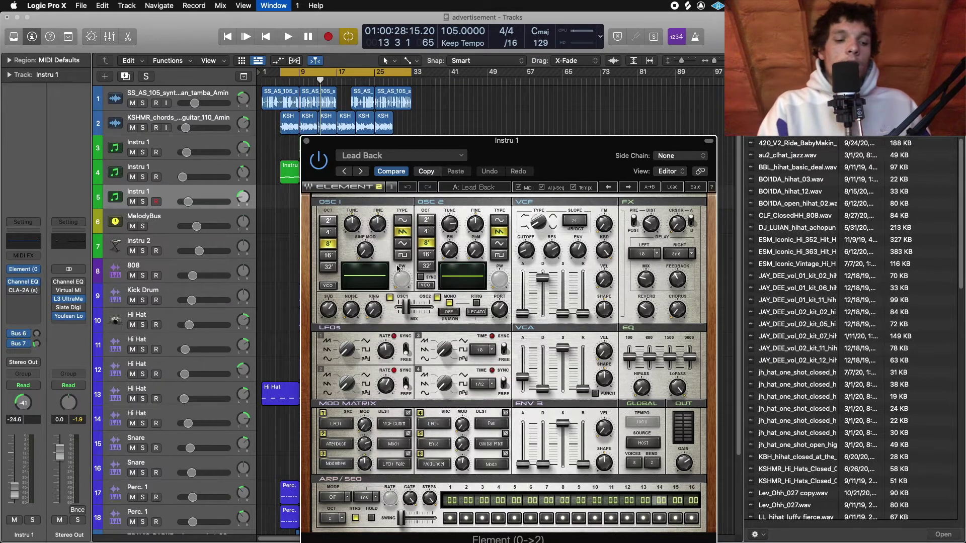
key("o")
key("u")
key("l")
key("j")
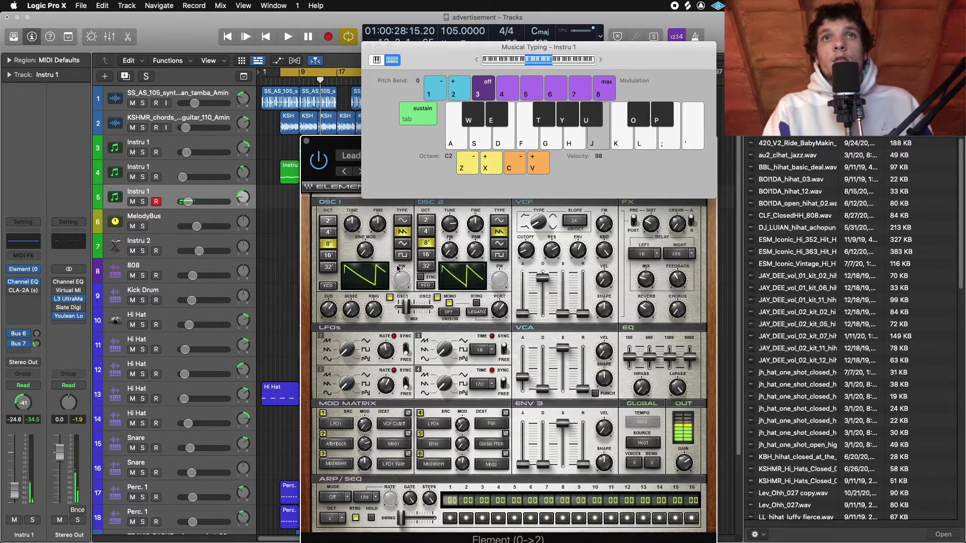
Audition the Church Bell preset in Element and raise the Musical Typing octave to C5
key("l")
key("k")
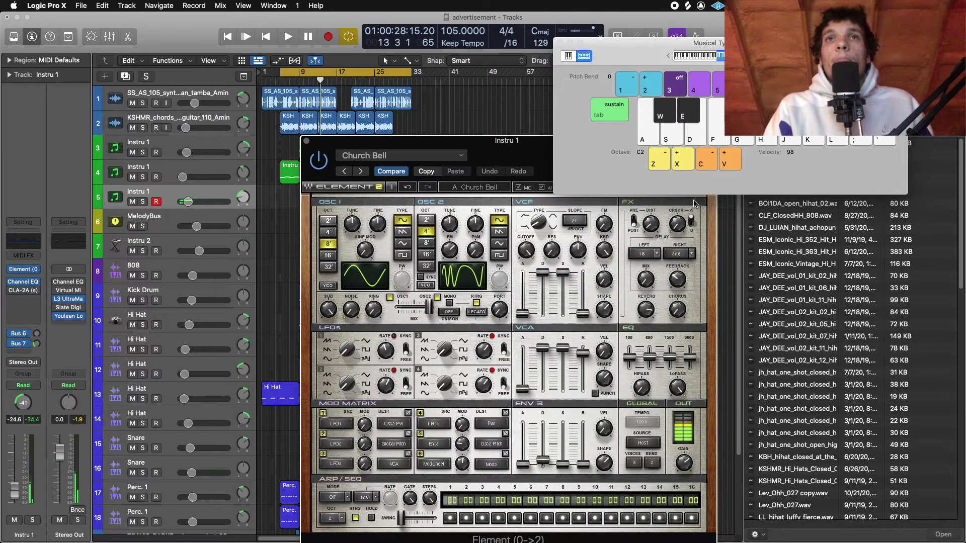
key("d")
key("x")
key("x")
key("x")
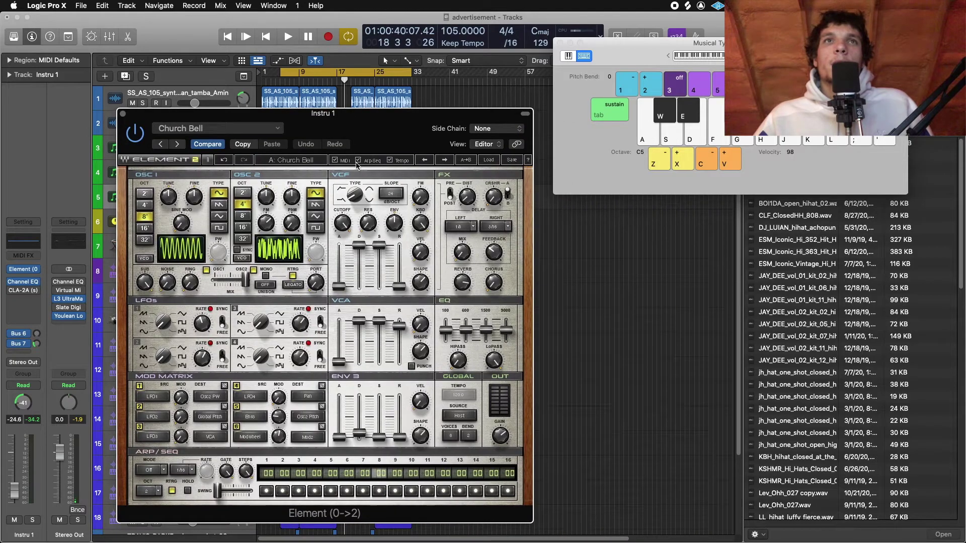
Load the Mute City preset from Element's Keys E2 factory presets and audition it with the beat
left_click(489, 160)
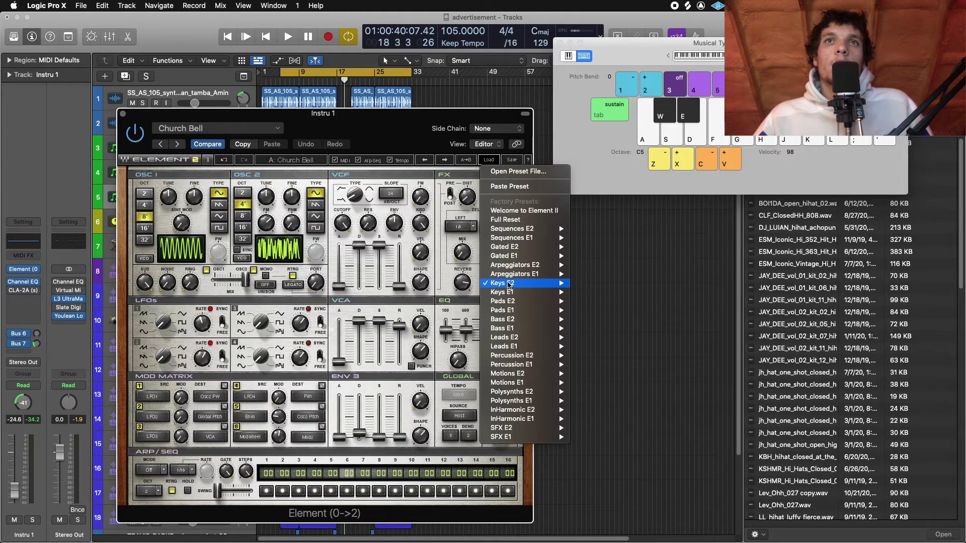
mouse_move(523, 283)
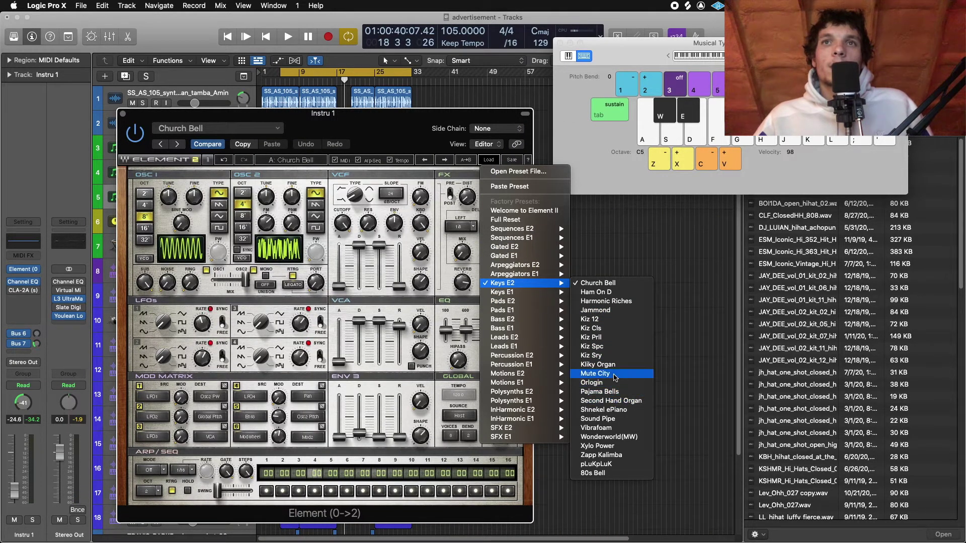
left_click(615, 375)
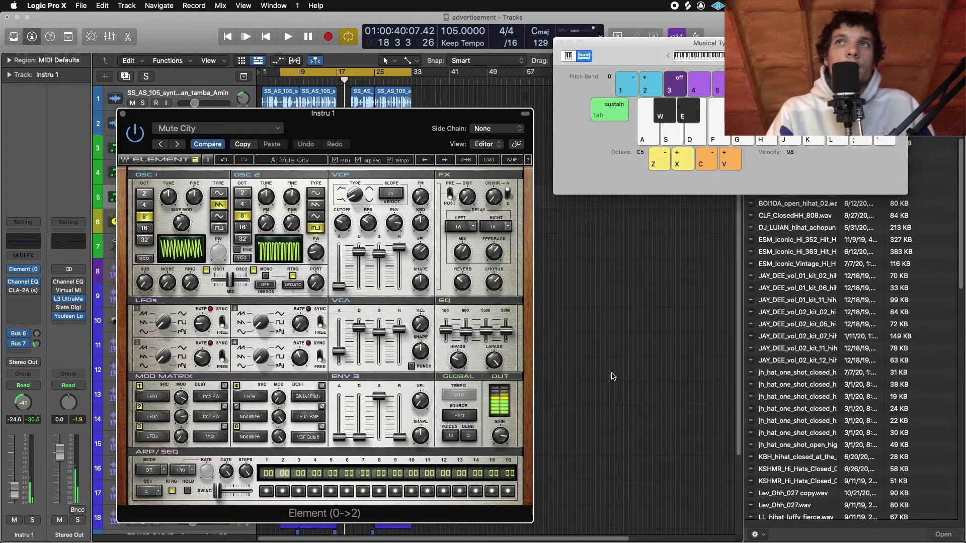
key("f")
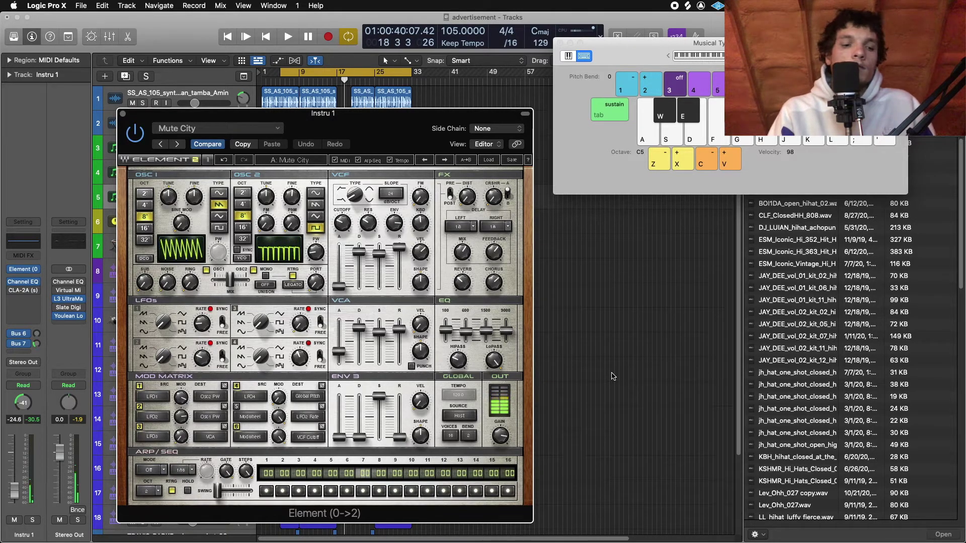
key("space")
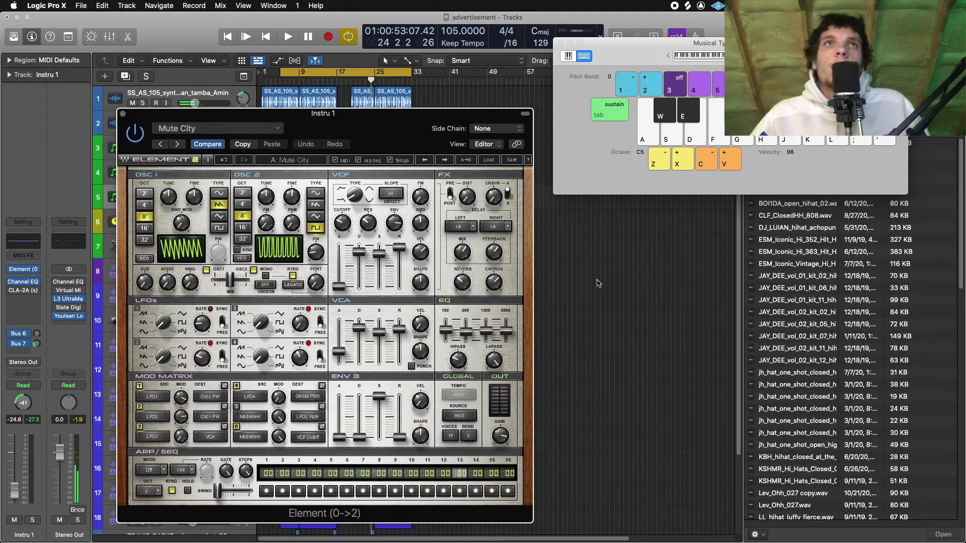
Move the cycle range to start at bar 1 and open track 3's bar 9 region in the Piano Roll, closing the Element window
left_click_drag(323, 72, 303, 73)
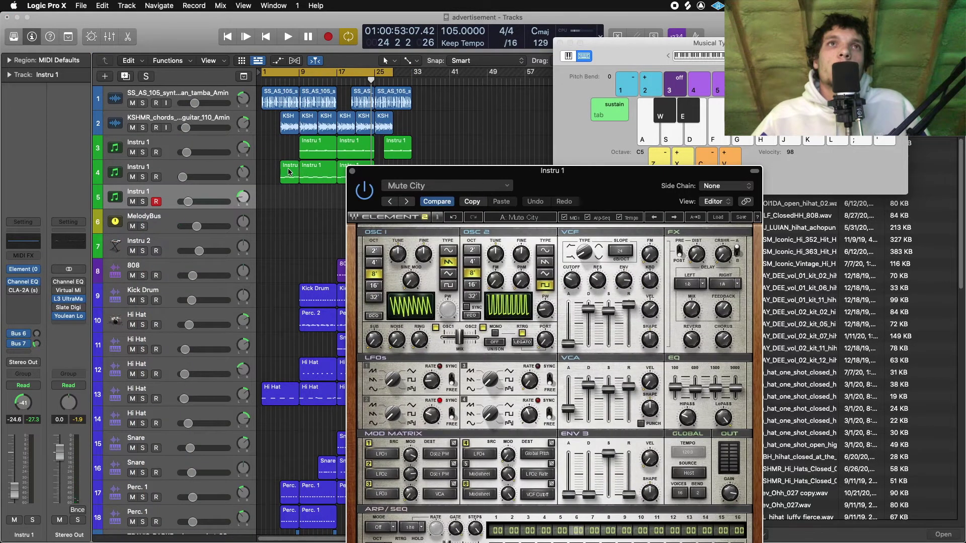
double_click(318, 147)
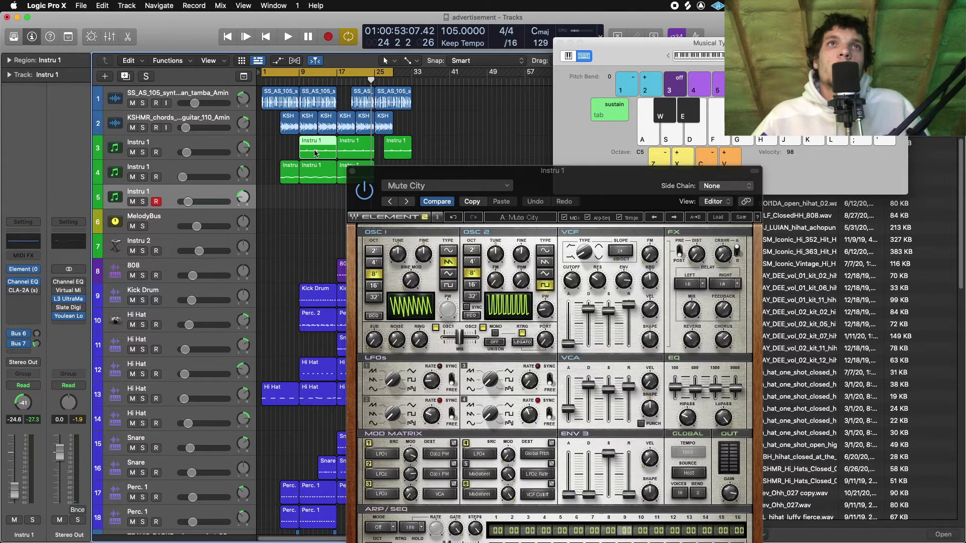
left_click_drag(297, 373, 298, 226)
left_click_drag(369, 174, 626, 175)
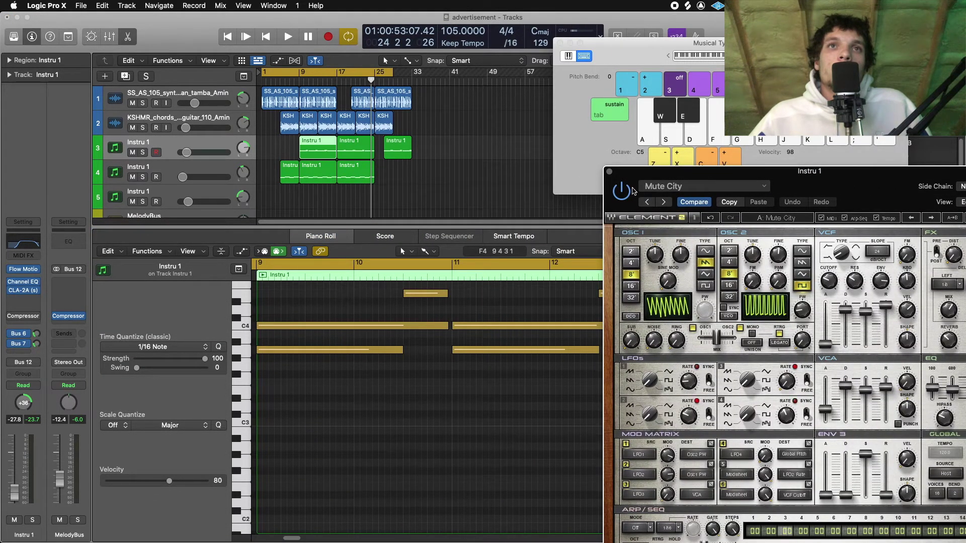
left_click(610, 172)
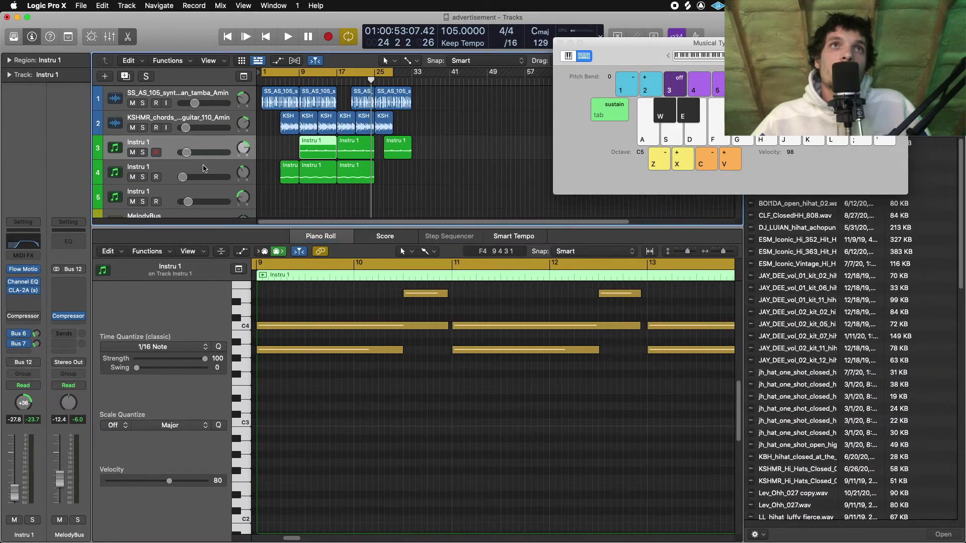
Reopen the Element synth on track 5 and play Mute City notes over the beat to find a melody
key("Down")
key("Down")
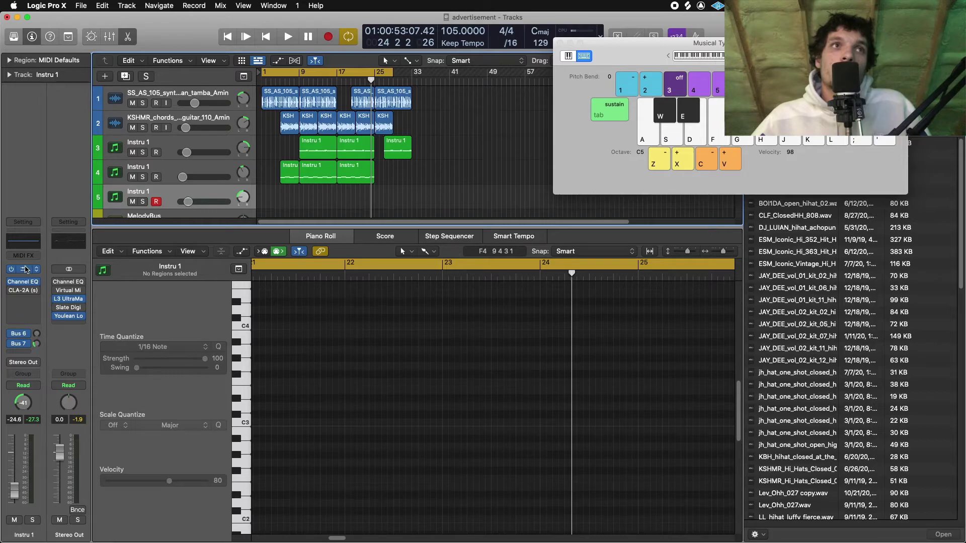
left_click(25, 269)
left_click_drag(749, 173, 335, 100)
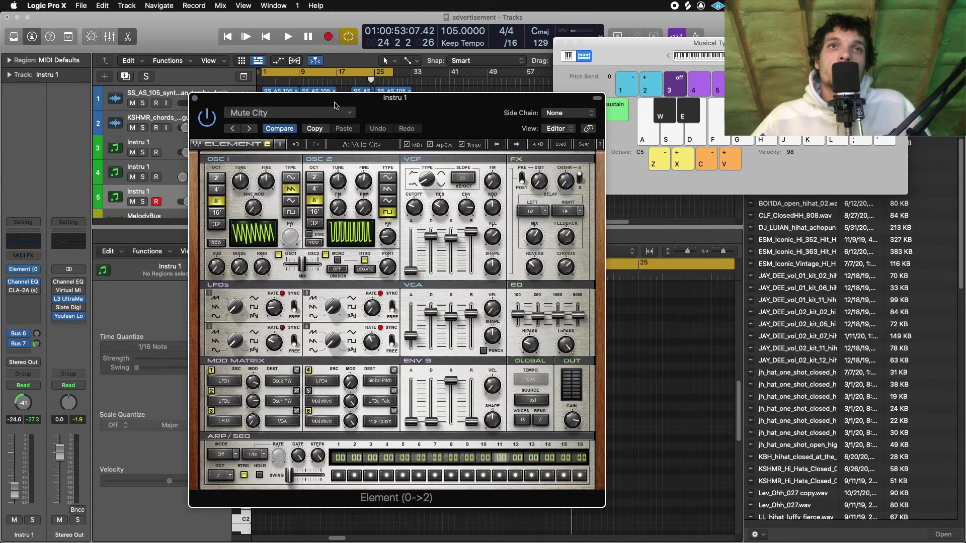
key("space")
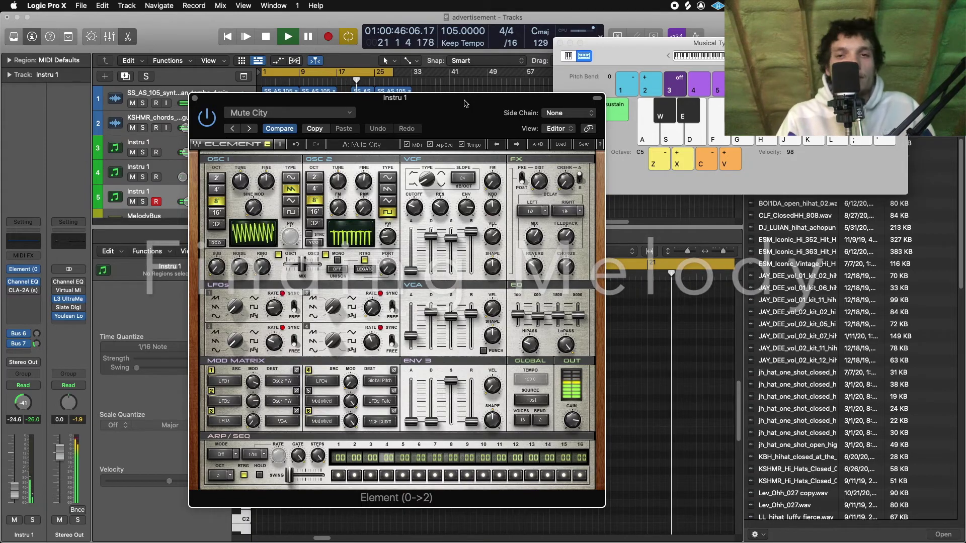
key("space")
Record a Mute City melody on track 5 from bar 1 to about bar 17
left_click_drag(438, 119, 664, 82)
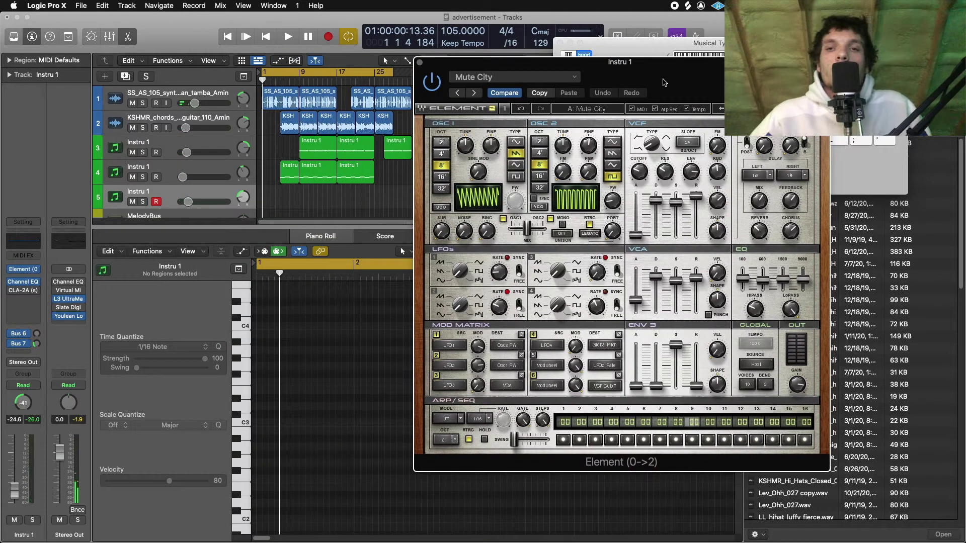
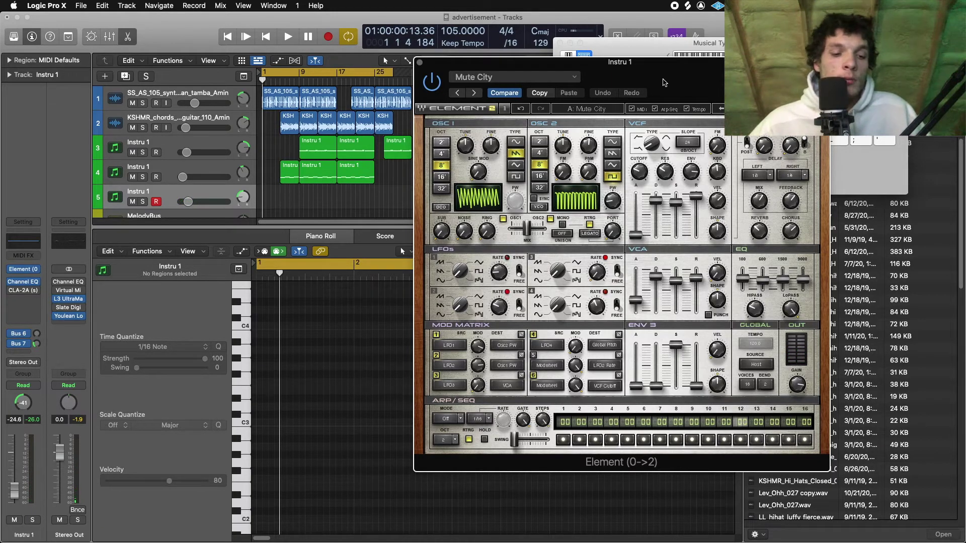
key("r")
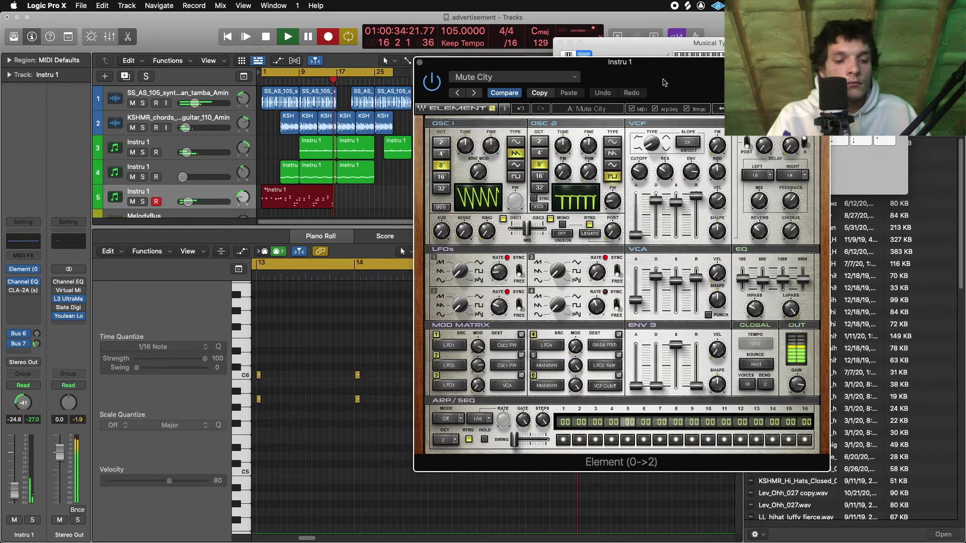
key("space")
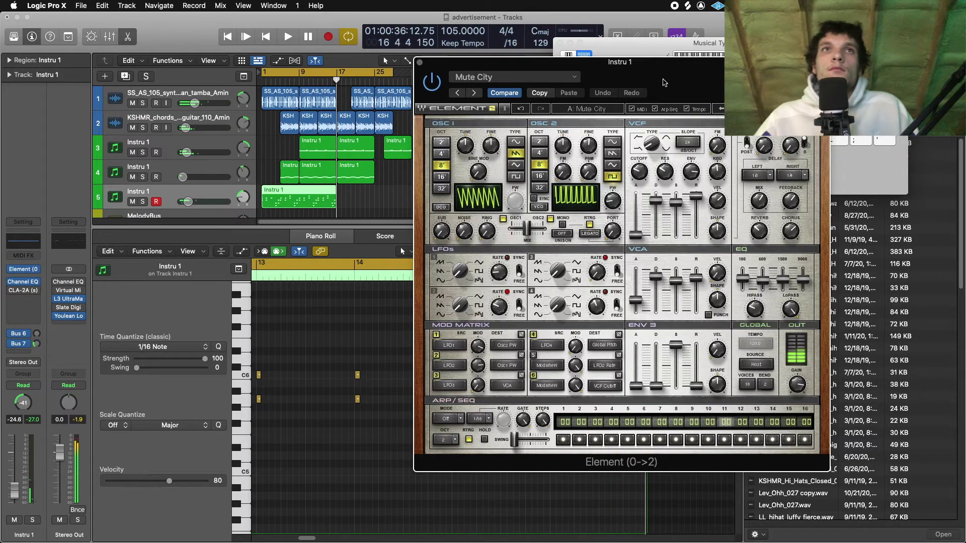
Close the Element window and delete the opening nine notes in bars 1 to 4 of track 5's recorded region
left_click_drag(453, 61, 466, 80)
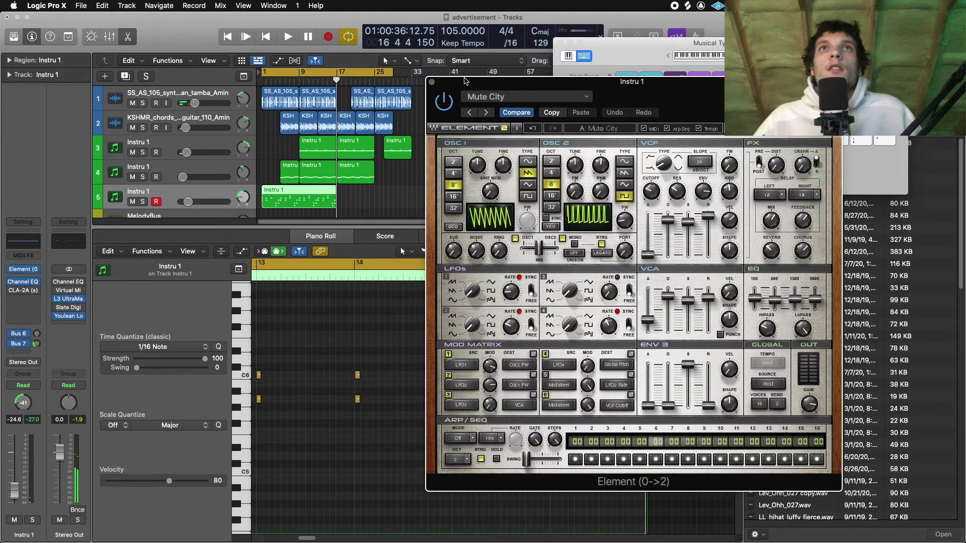
left_click(433, 83)
left_click_drag(317, 539, 258, 531)
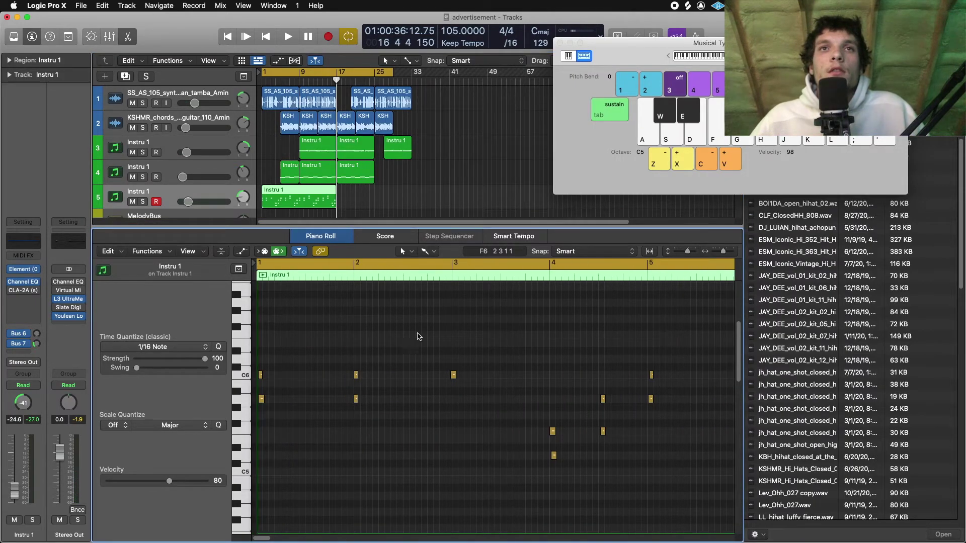
left_click_drag(591, 498, 231, 296)
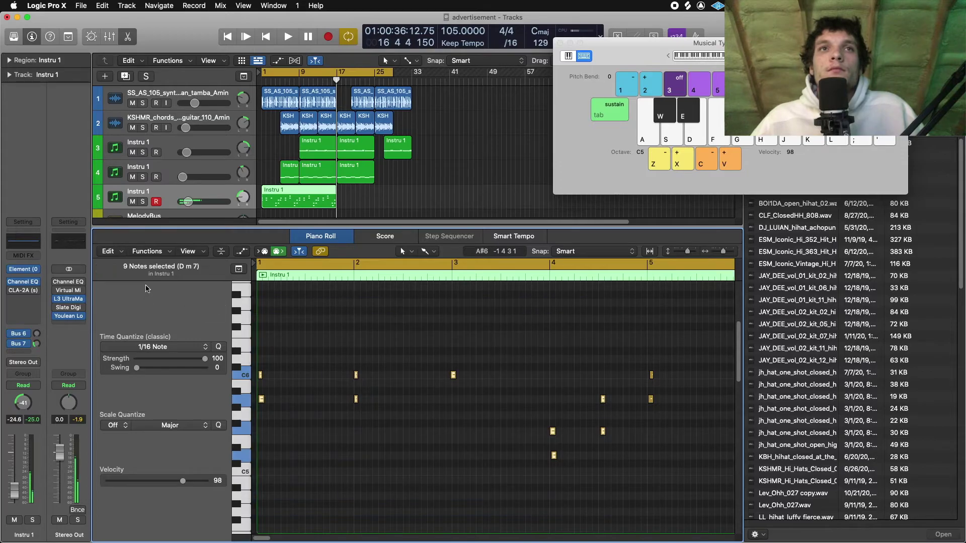
key("BackSpace")
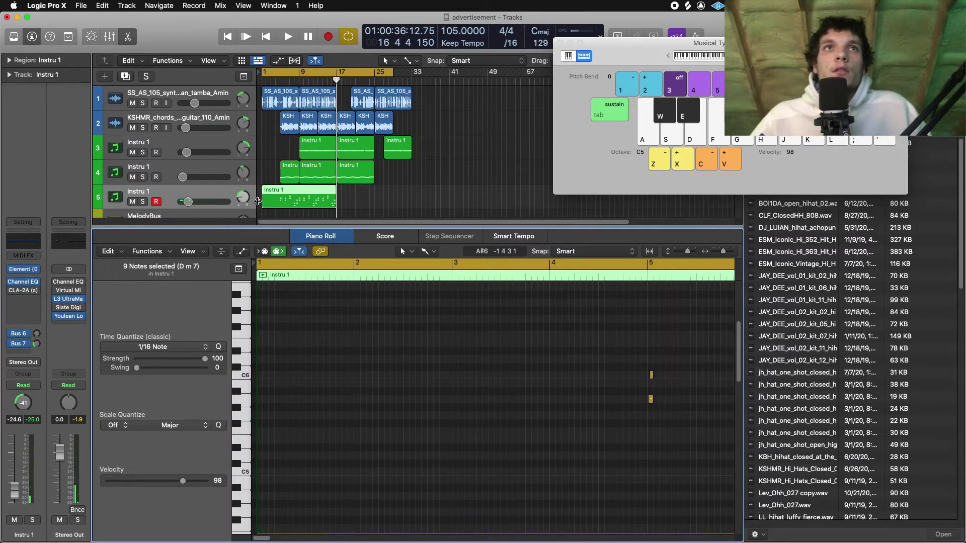
Trim the start of track 5's region to bar 5 and move the shortened region back to bar 1
left_click_drag(264, 203, 291, 195)
key("e")
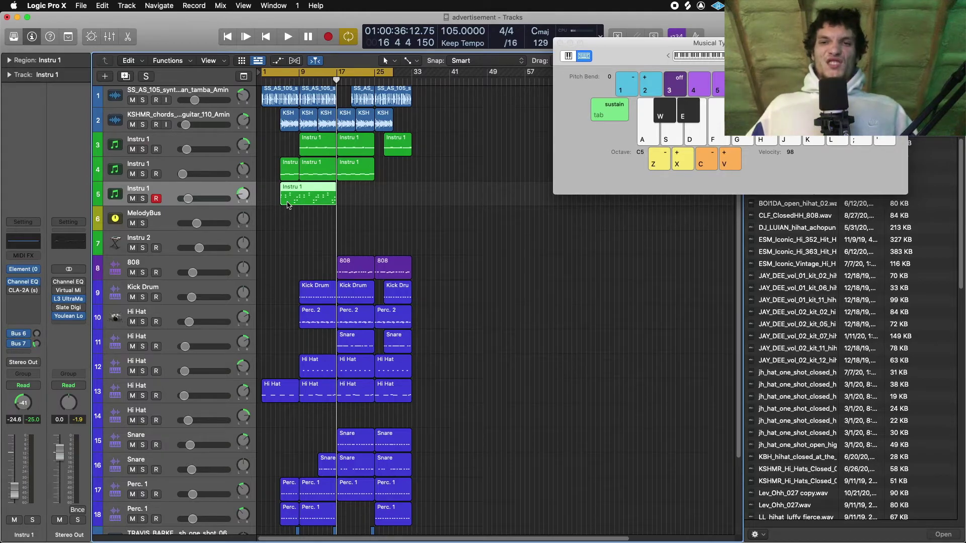
left_click_drag(306, 196, 274, 192)
Play the beat and quantize all notes in track 5's region to 1/16 notes in the Piano Roll
key("space")
key("e")
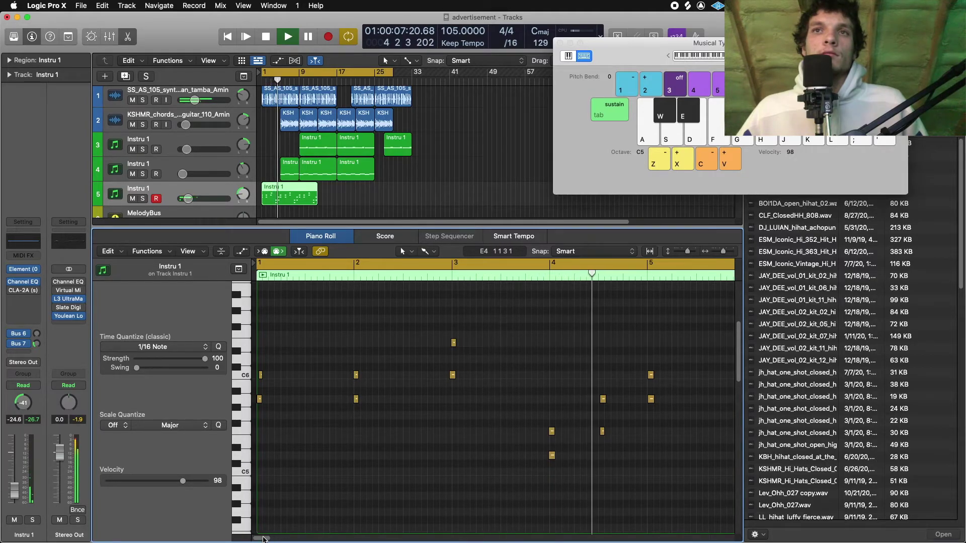
left_click_drag(277, 539, 265, 539)
right_click(334, 439)
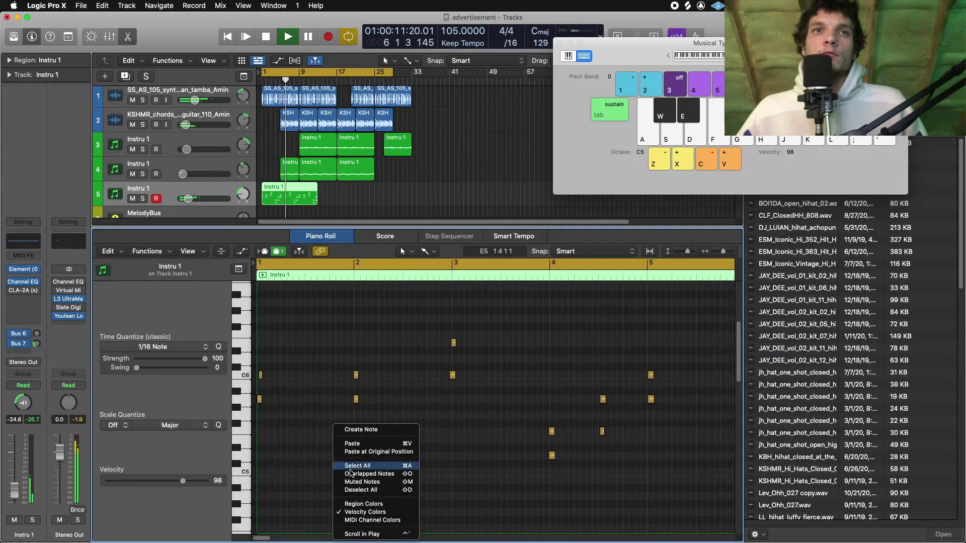
left_click(352, 468)
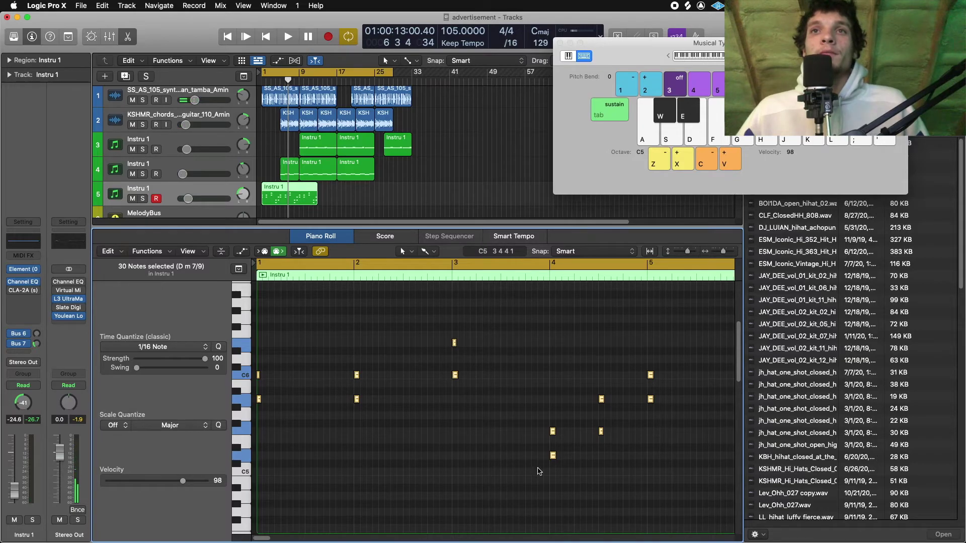
left_click(496, 409)
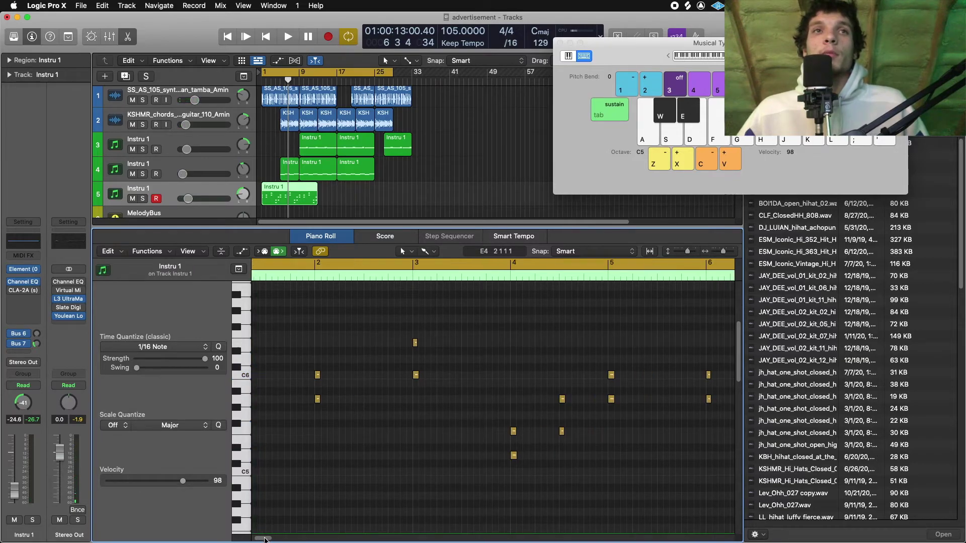
left_click(260, 376)
left_click(283, 366)
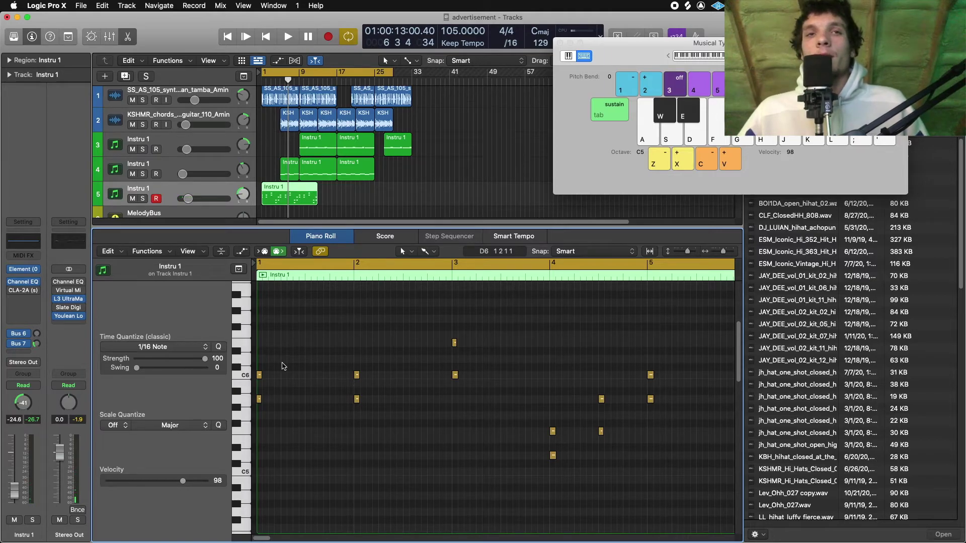
Lower track 5's volume to -41.0 dB and raise its Bus 6 send slightly during playback, then close the Piano Roll
key("space")
left_click_drag(188, 199, 183, 199)
left_click(36, 333)
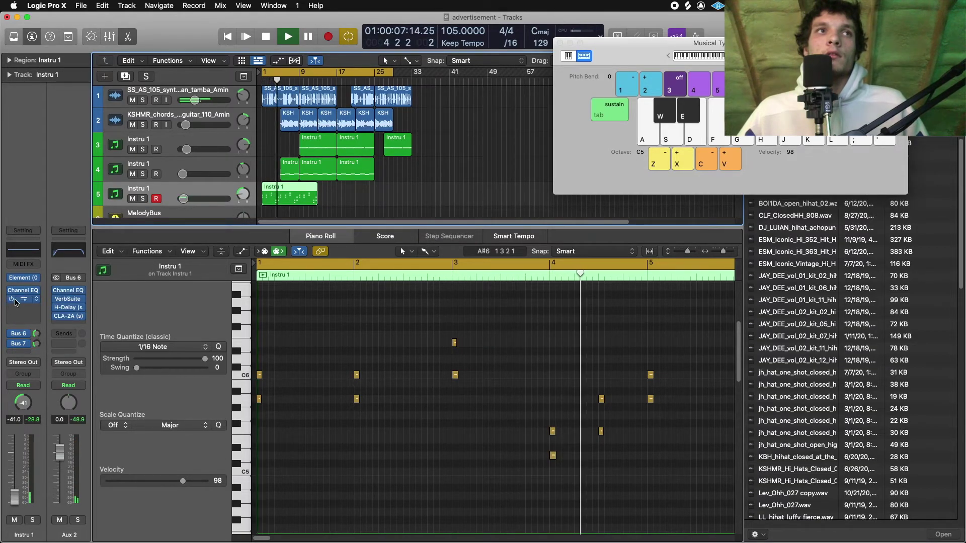
left_click(23, 298)
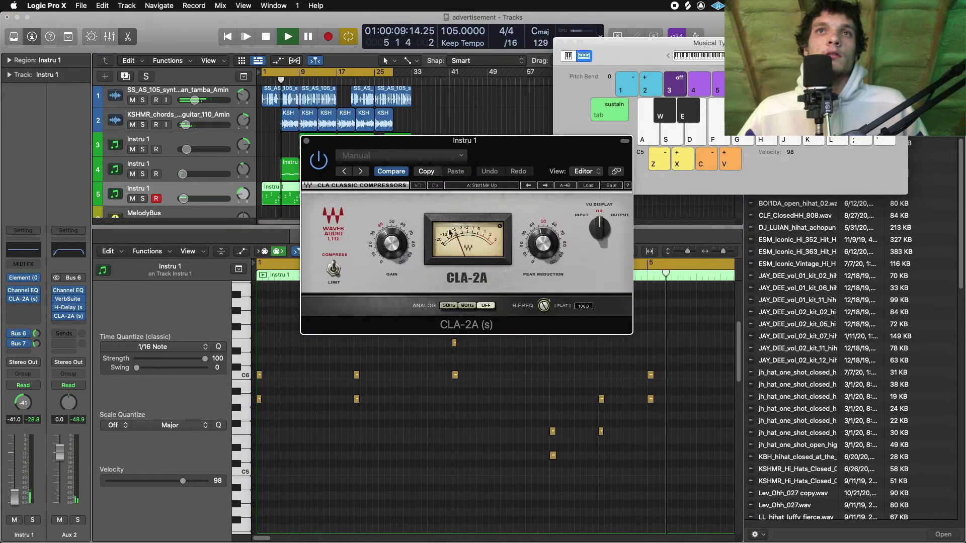
left_click(308, 143)
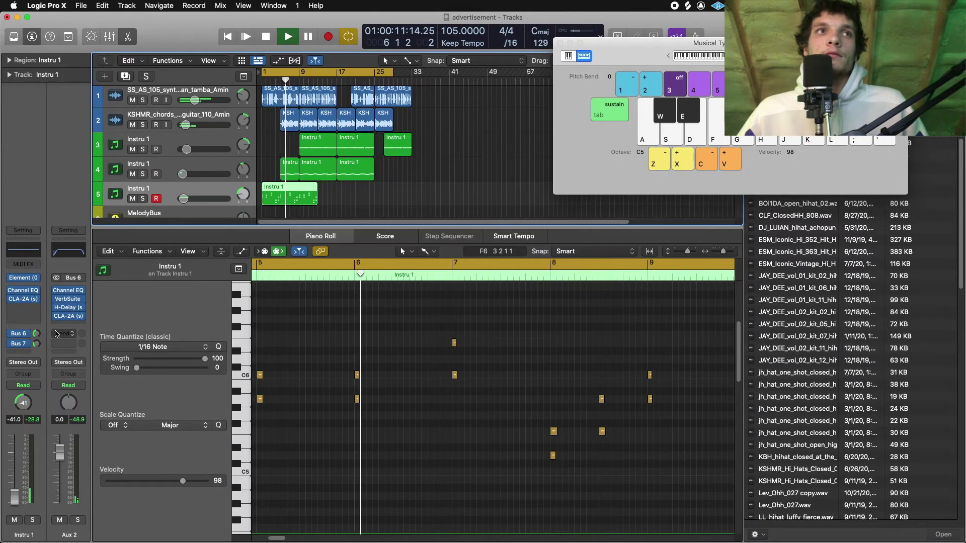
left_click_drag(37, 333, 42, 328)
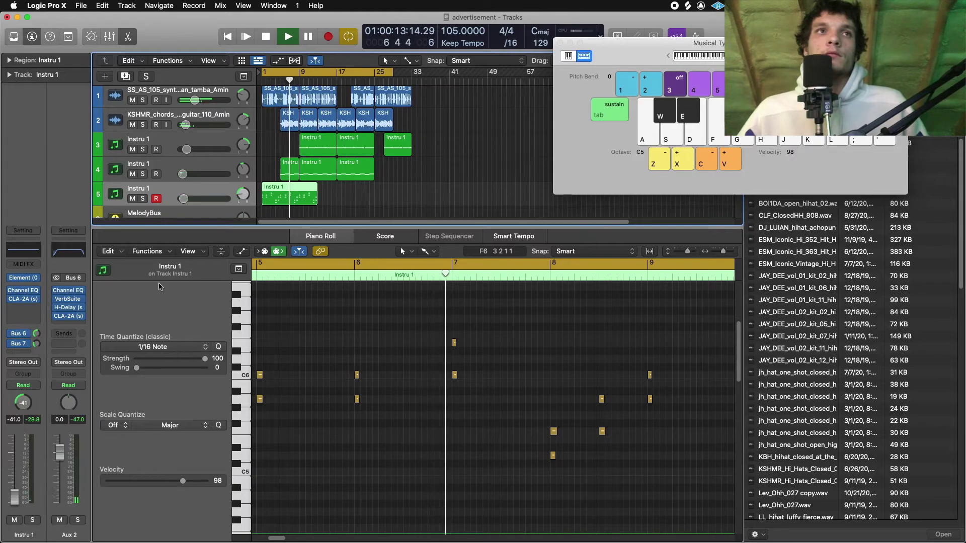
left_click(36, 346)
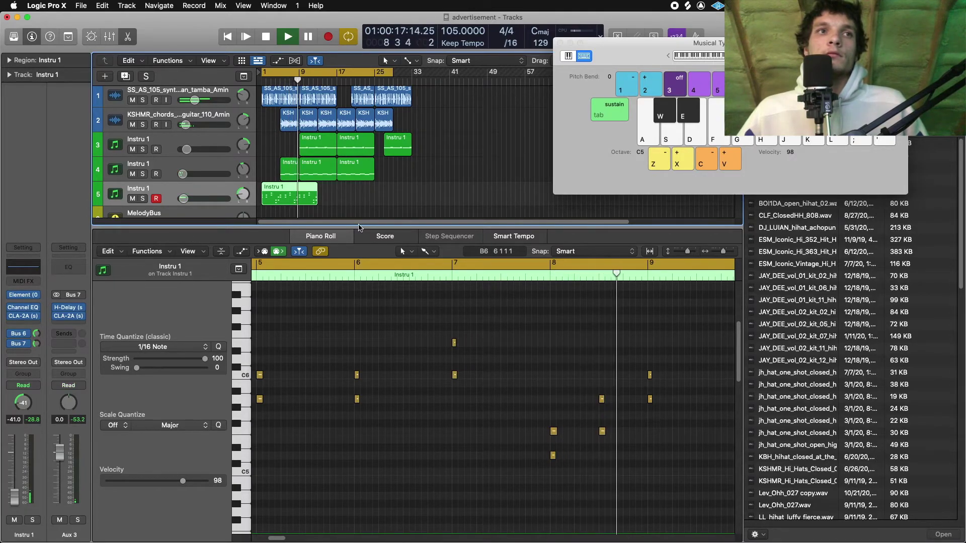
left_click_drag(359, 228, 420, 522)
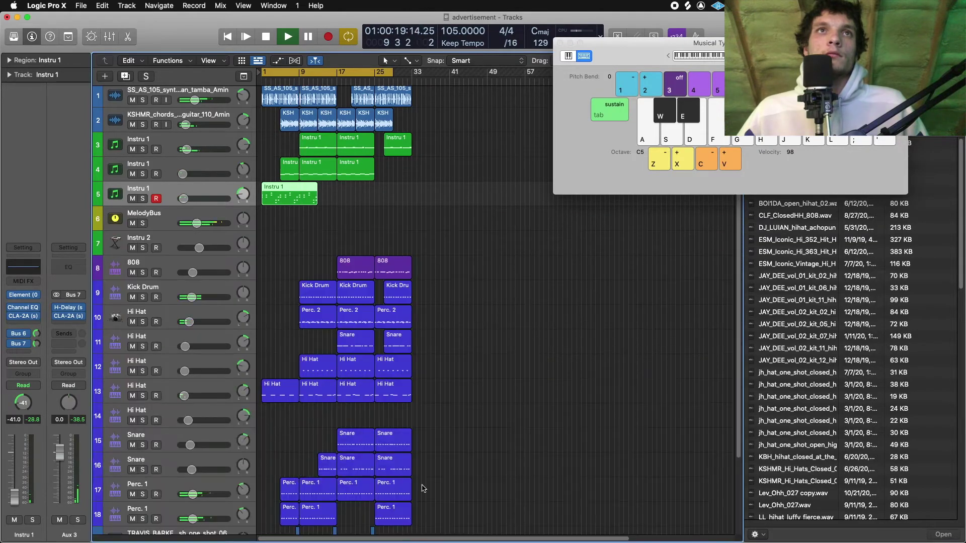
Move track 5's region to bar 9 and shorten it to eight bars, viewing its notes in the Piano Roll
left_click_drag(287, 199, 326, 199)
left_click(440, 209)
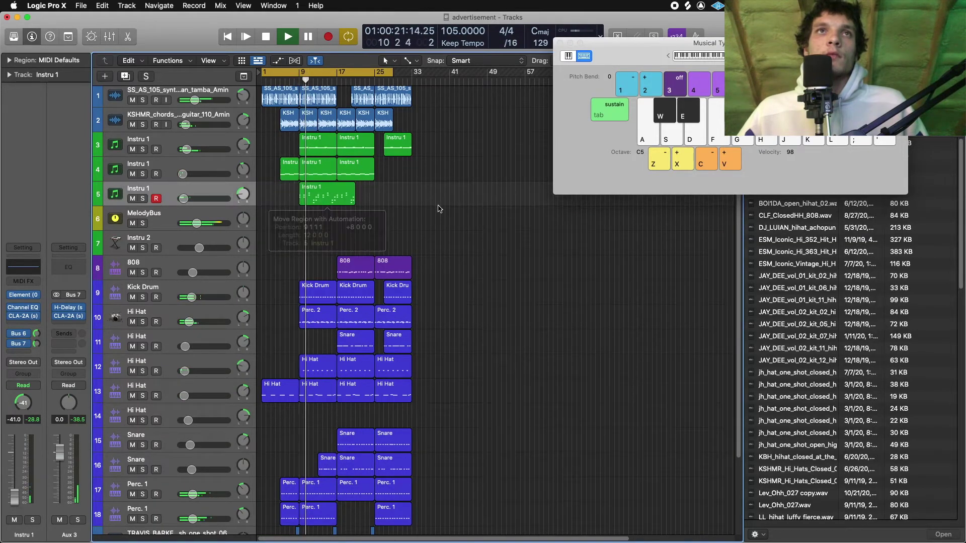
key("Return")
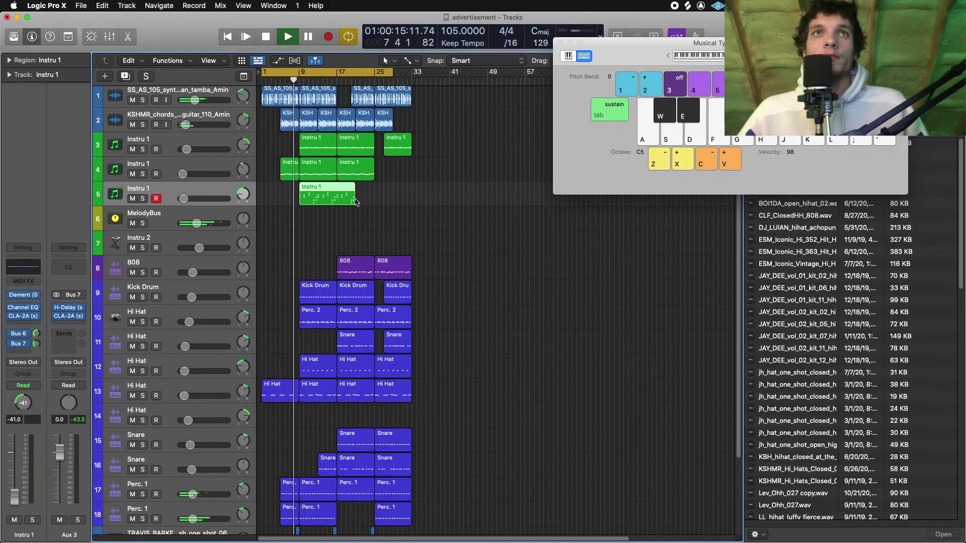
left_click_drag(352, 200, 333, 205)
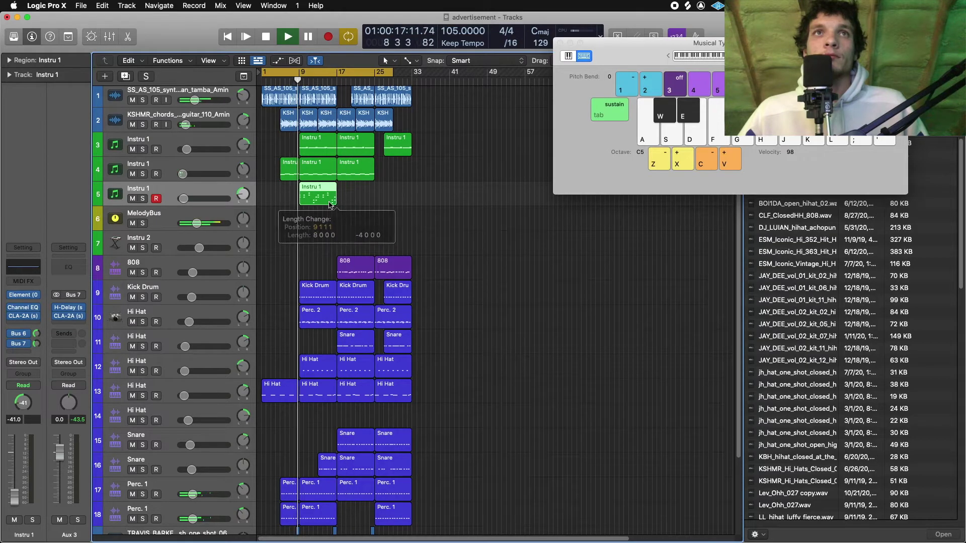
double_click(326, 200)
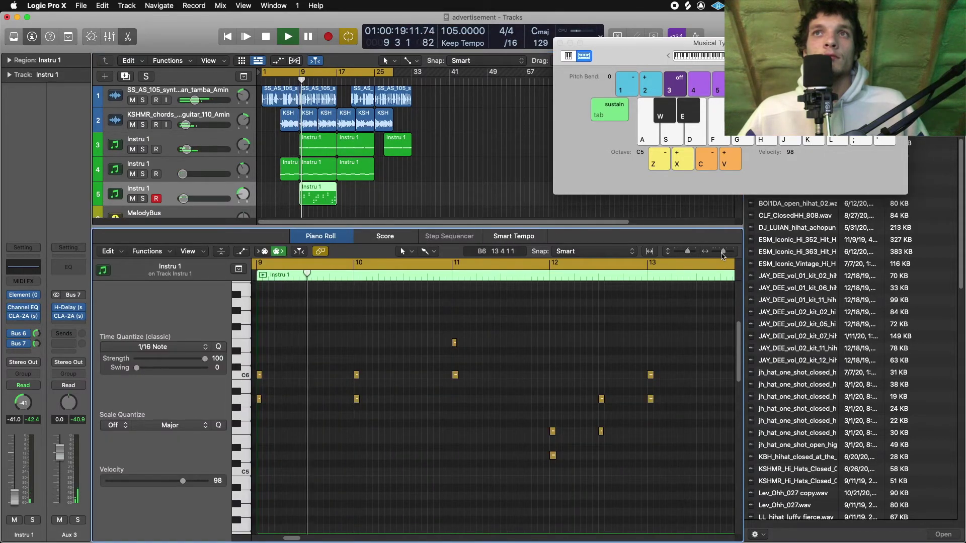
scroll(317, 302, "down", 5)
key("p")
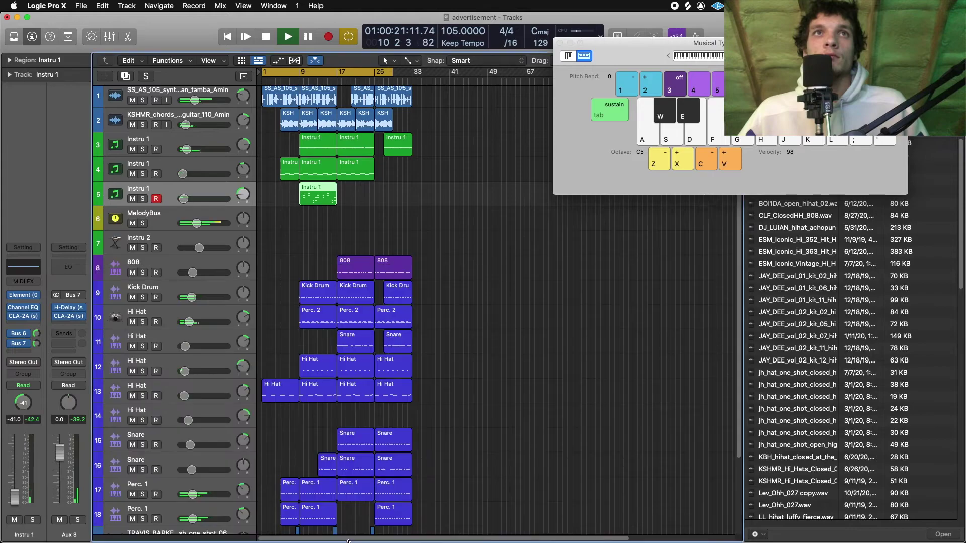
Repeat track 5's eight-bar region twice so it fills the arrangement from bar 17 to bar 33
key("super+r")
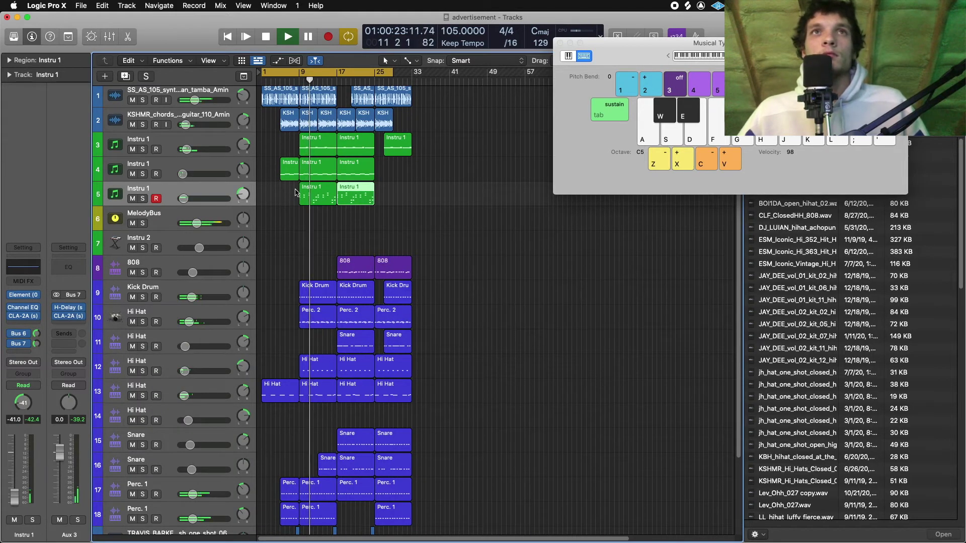
key("super+r")
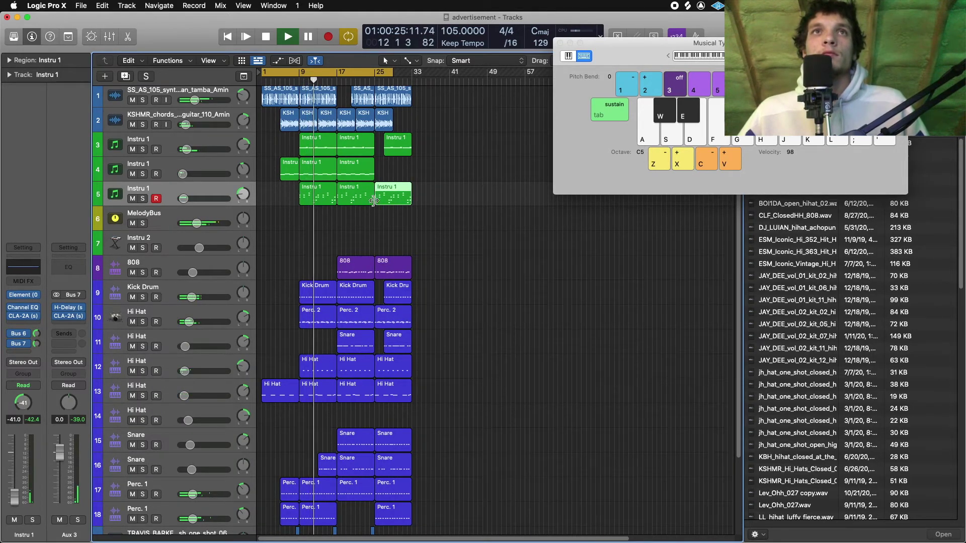
left_click(286, 218)
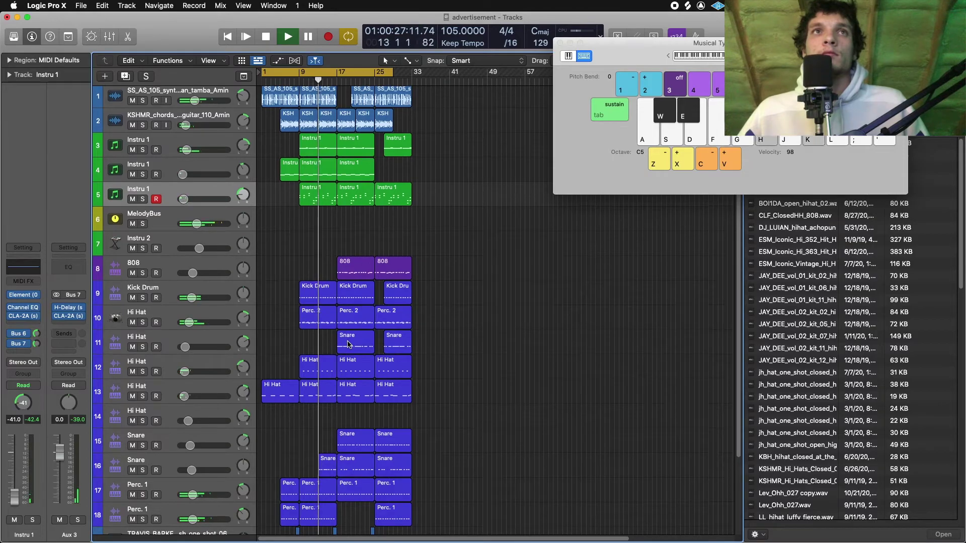
Lower track 5's volume to -44.0 dB while the beat plays
scroll(261, 231, "up", 1)
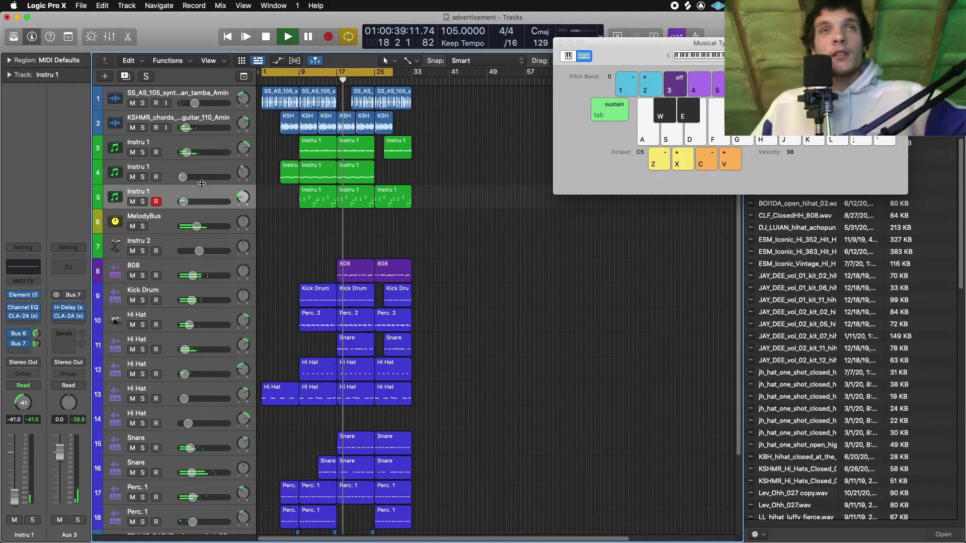
left_click_drag(186, 201, 185, 200)
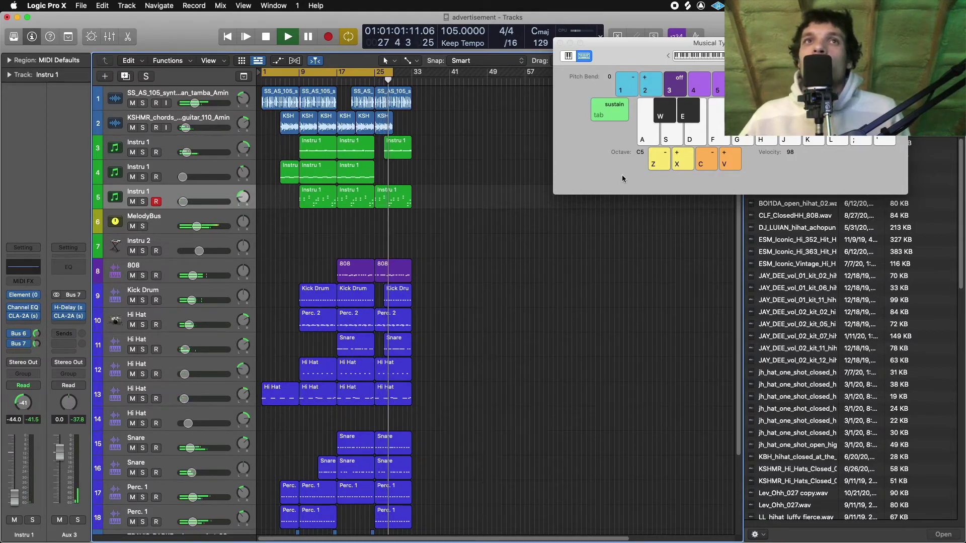
left_click_drag(632, 56, 684, 40)
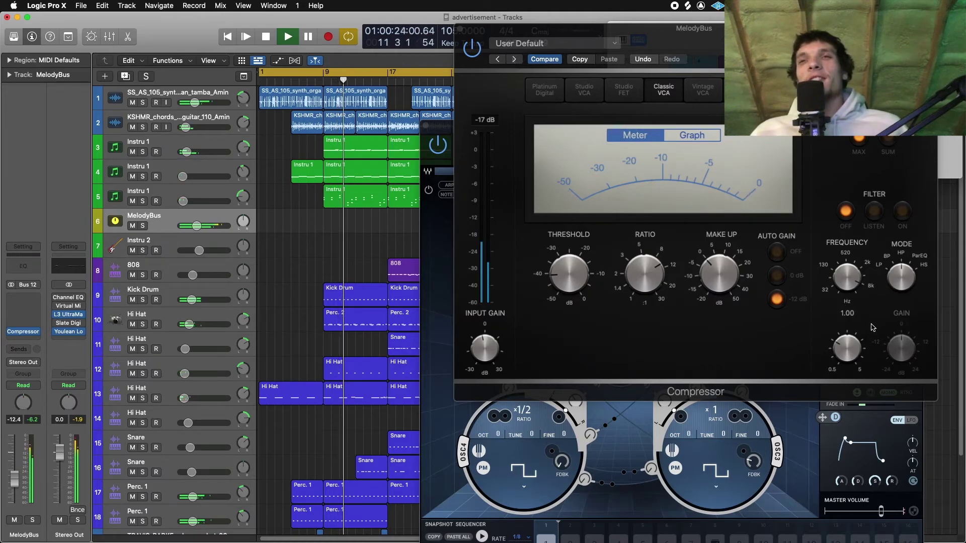
Sweep the filter frequency of the MelodyBus compressor during playback and set it to about 87 Hz
left_click(854, 290)
left_click_drag(853, 290, 859, 277)
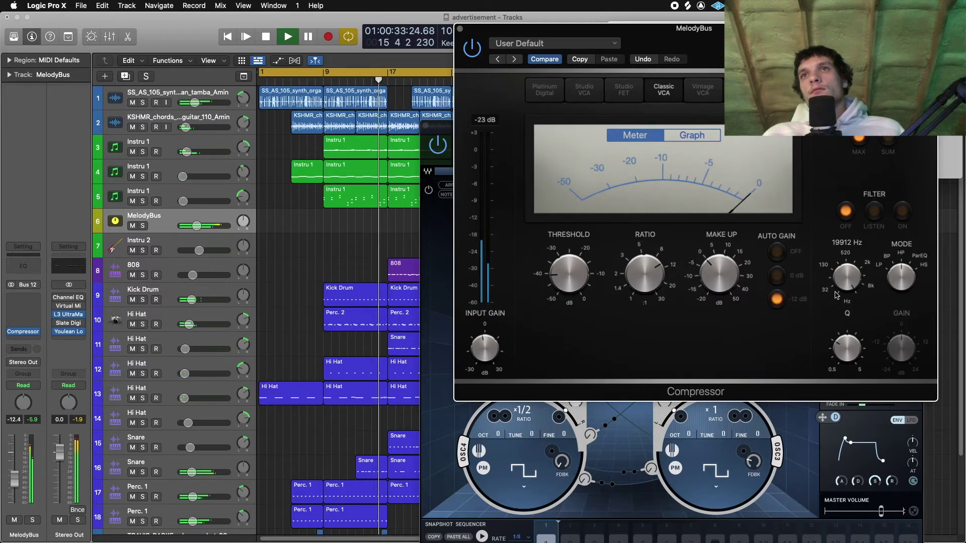
key("space")
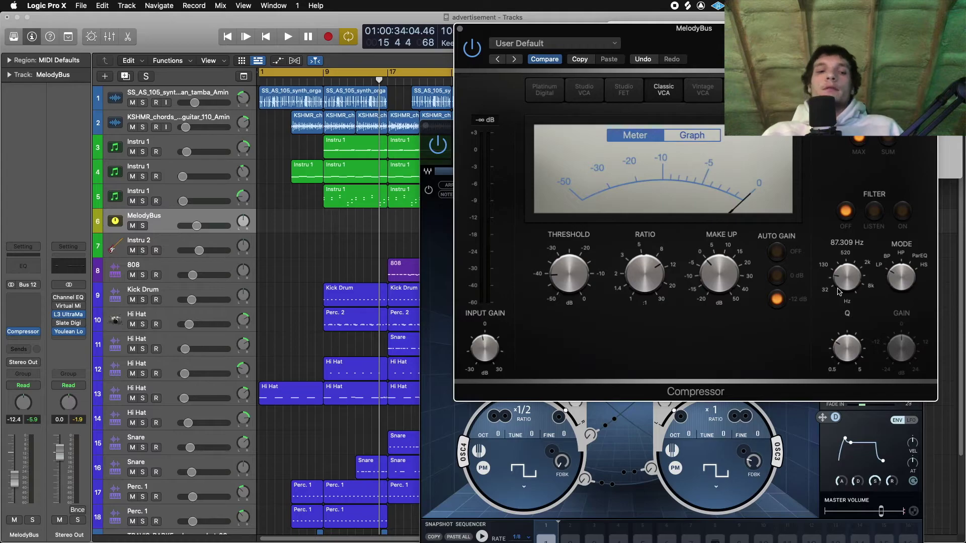
key("space")
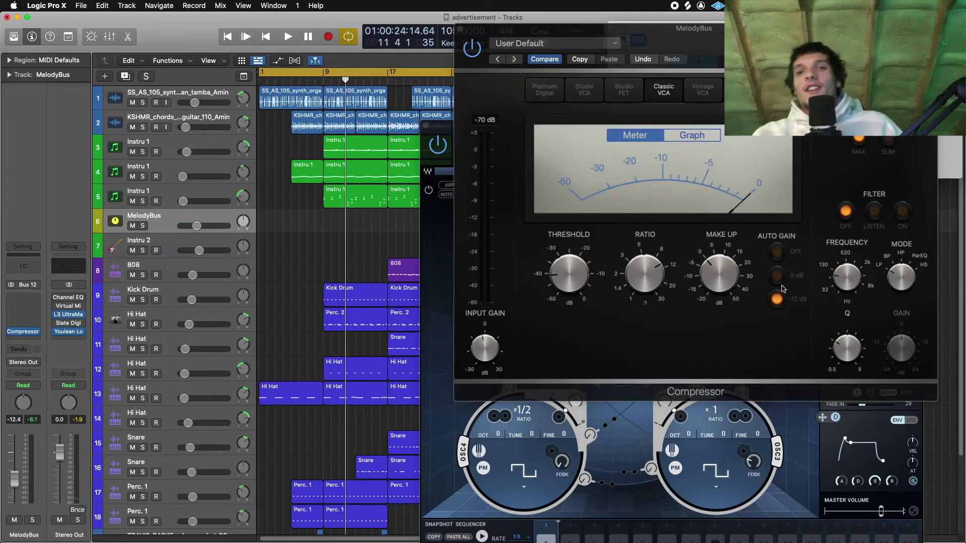
left_click_drag(839, 285, 839, 286)
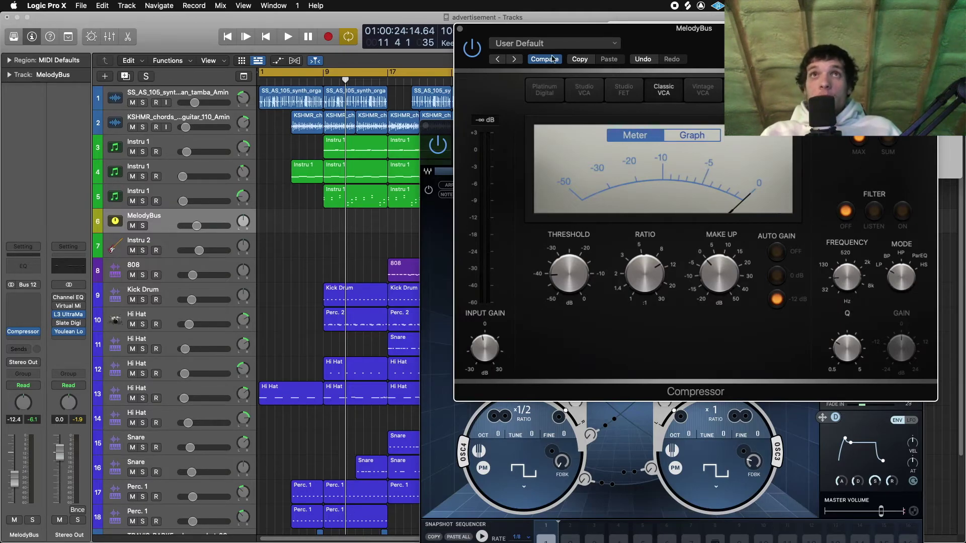
Play the beat from about bar 7 and check the MelodyBus compressor's gain reduction and filter controls
key("space")
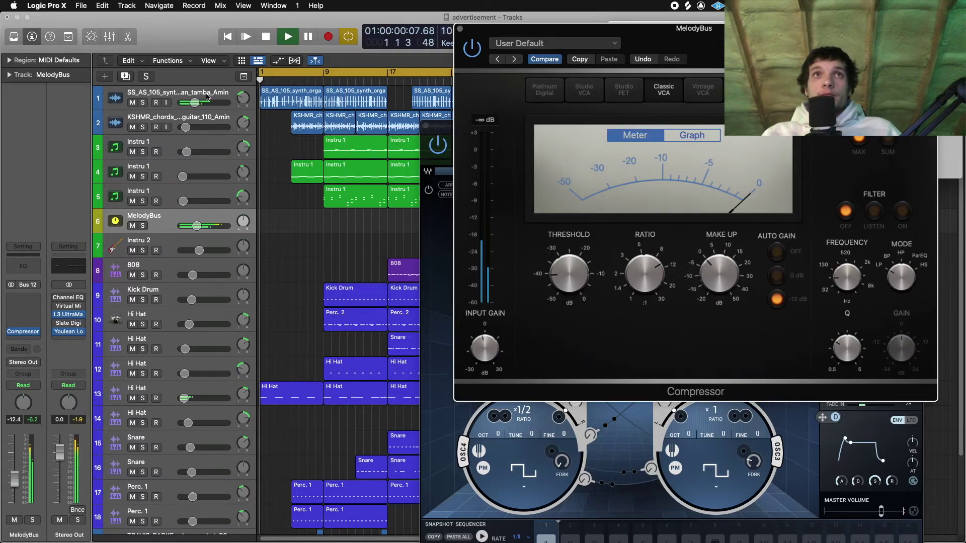
left_click(309, 81)
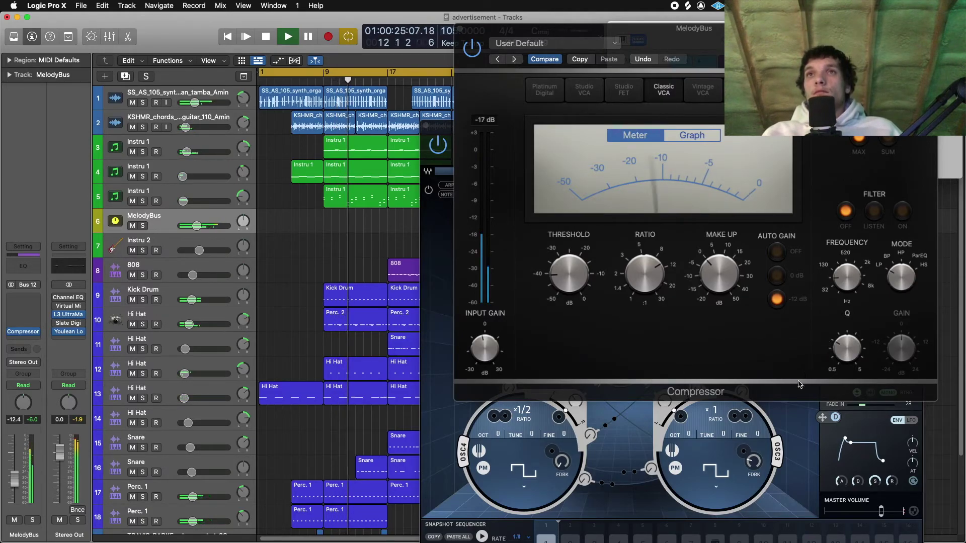
left_click(837, 278)
scroll(838, 277, "up", 3)
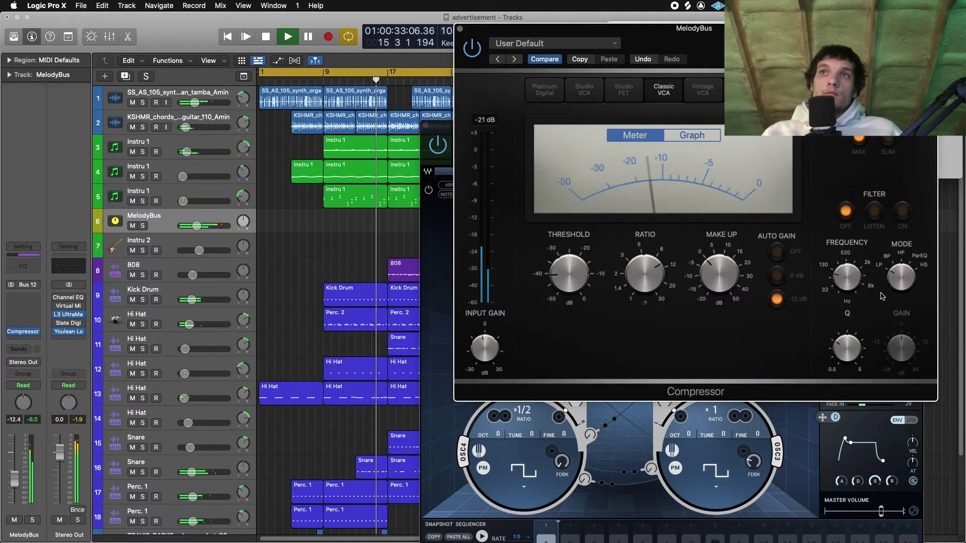
mouse_move(851, 351)
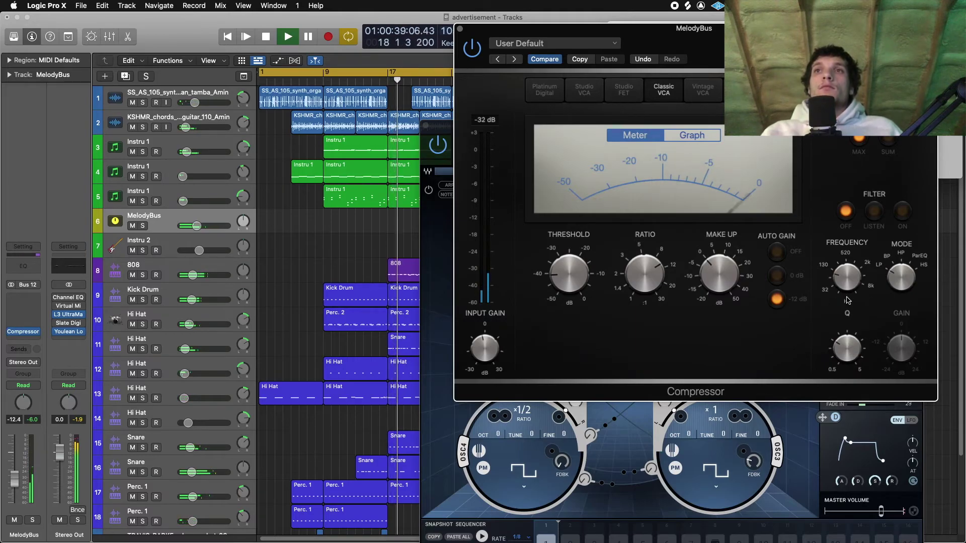
Raise the 808 track's volume to -12.0 dB and check the Stereo Out loudness meter and L3 UltraMaximizer during playback
left_click(196, 278)
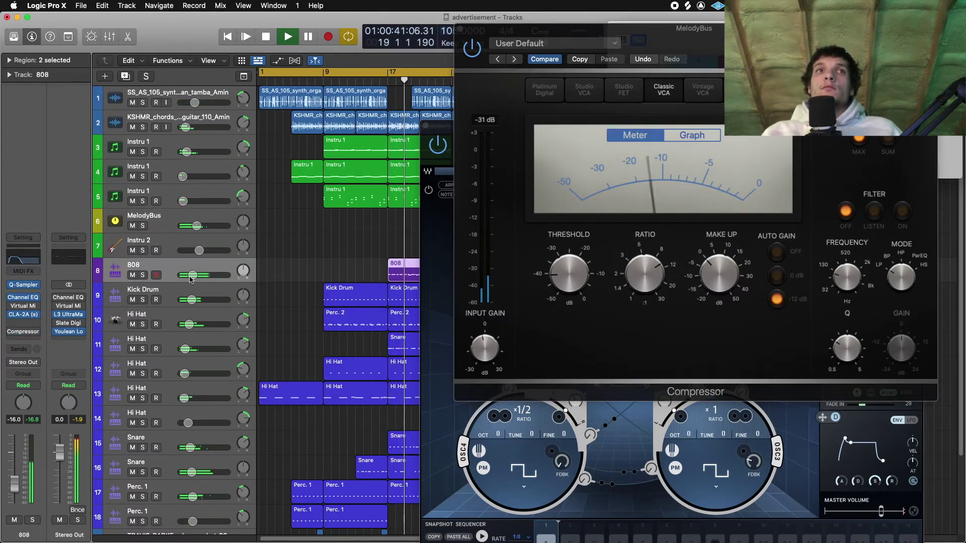
left_click_drag(193, 275, 196, 275)
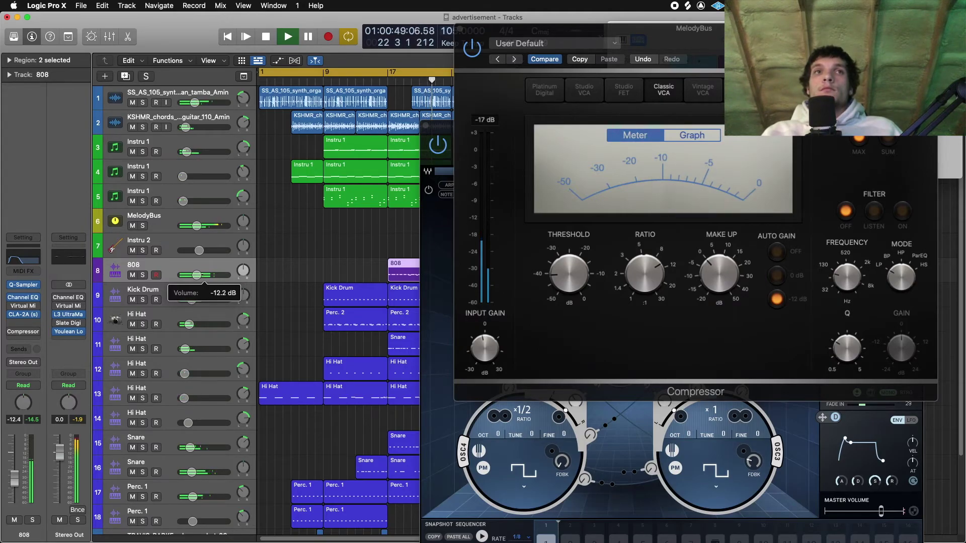
left_click(70, 334)
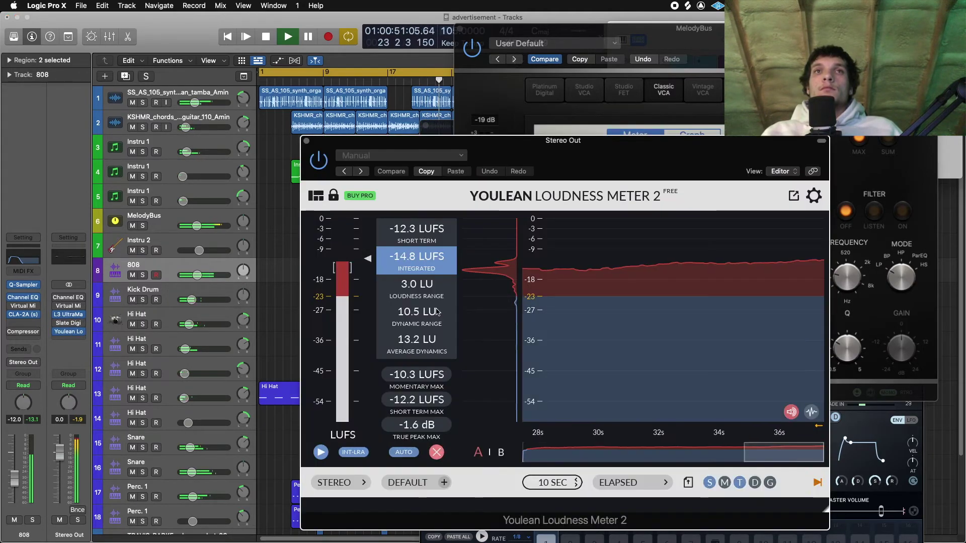
left_click(68, 314)
scroll(333, 309, "up", 3)
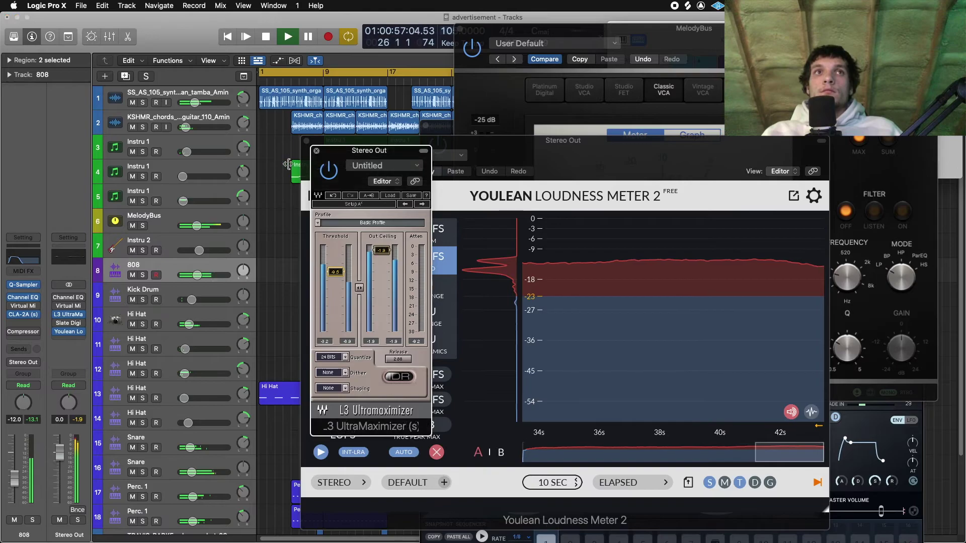
left_click(317, 151)
Adjust the MelodyBus volume against the Stereo Out meters, trying -12.0 dB and settling on -17.0 dB
left_click(151, 218)
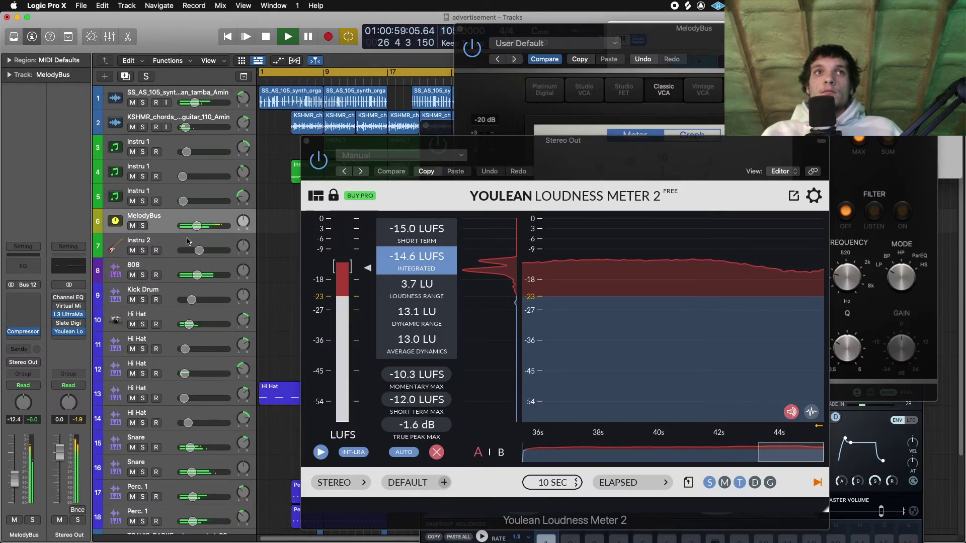
left_click_drag(197, 226, 198, 226)
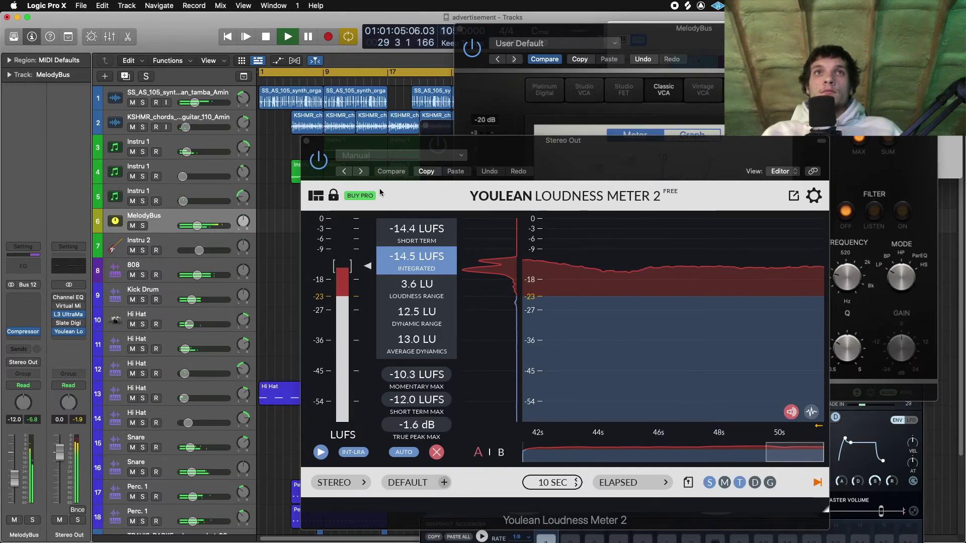
left_click(307, 141)
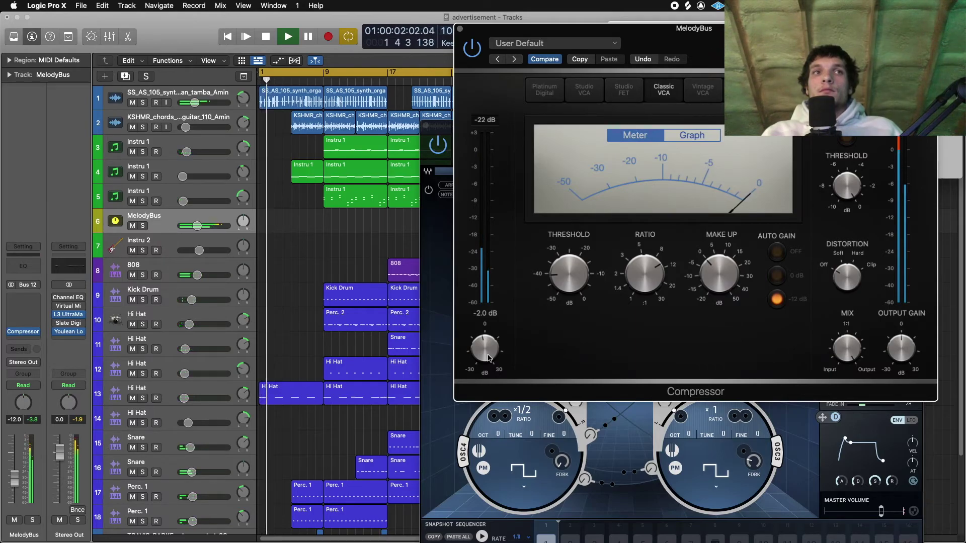
left_click(69, 319)
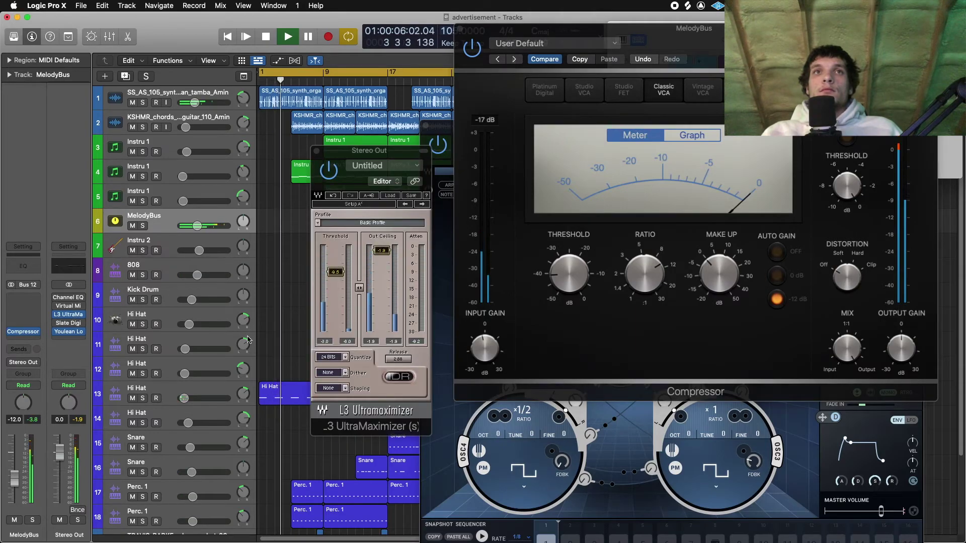
left_click_drag(198, 225, 191, 226)
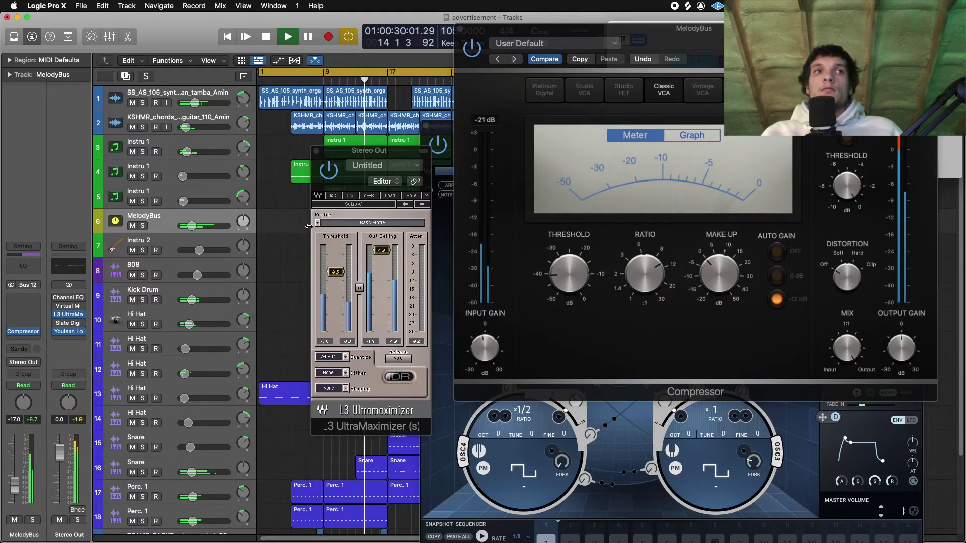
left_click(316, 151)
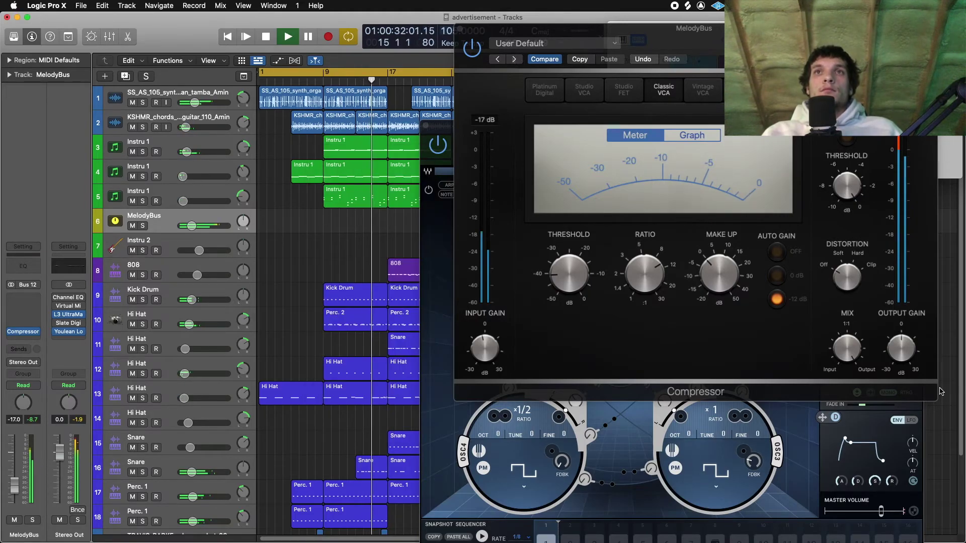
Inspect the MelodyBus compressor's ratio, side-chain filter and make-up settings while the beat plays
mouse_move(645, 285)
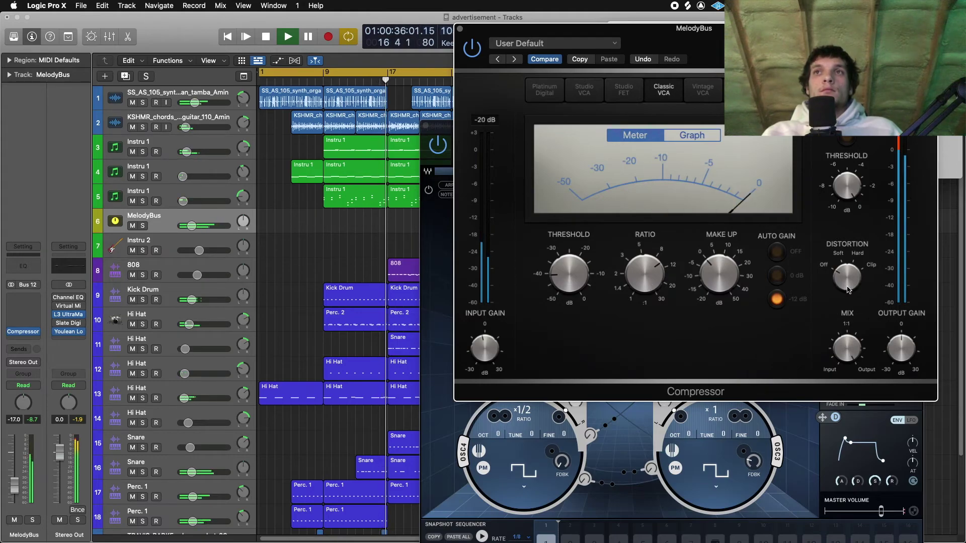
left_click(851, 89)
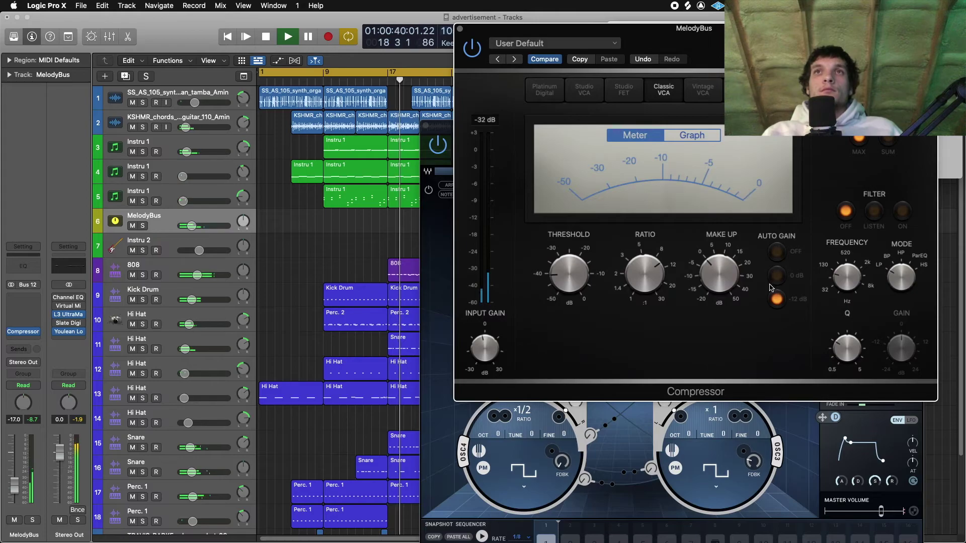
mouse_move(733, 291)
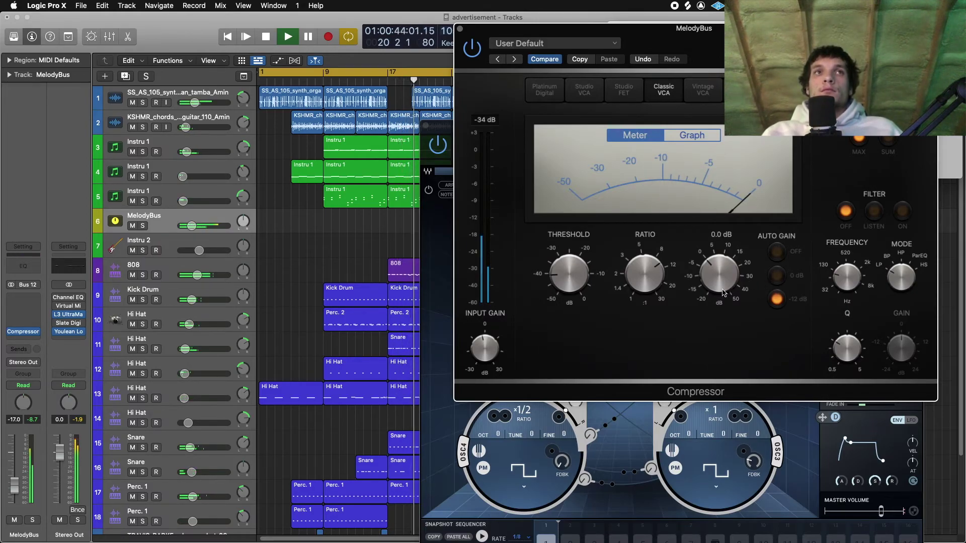
Raise the KSHMR guitar chords track's volume to -28.0 dB and close the open MelodyBus compressor and Instru 2 plug-in windows
left_click(171, 117)
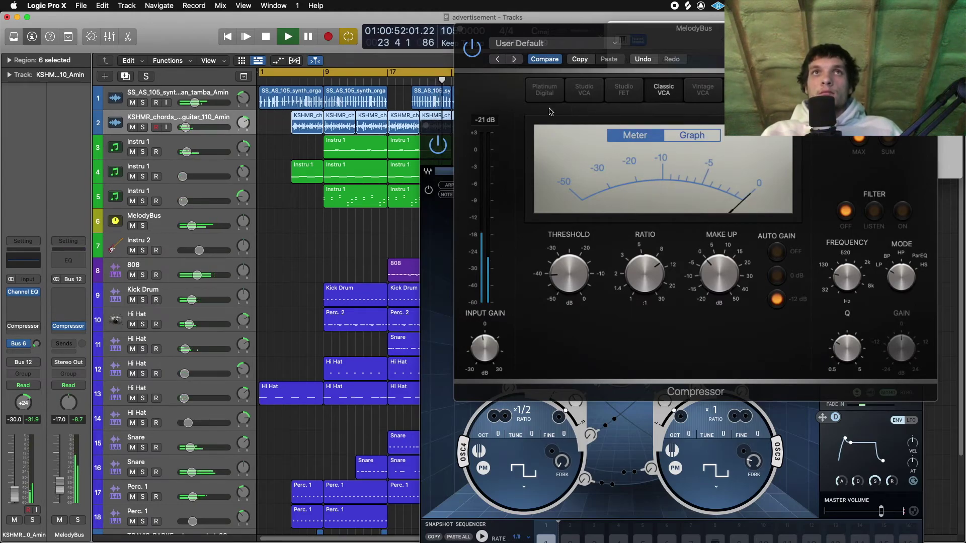
left_click(460, 31)
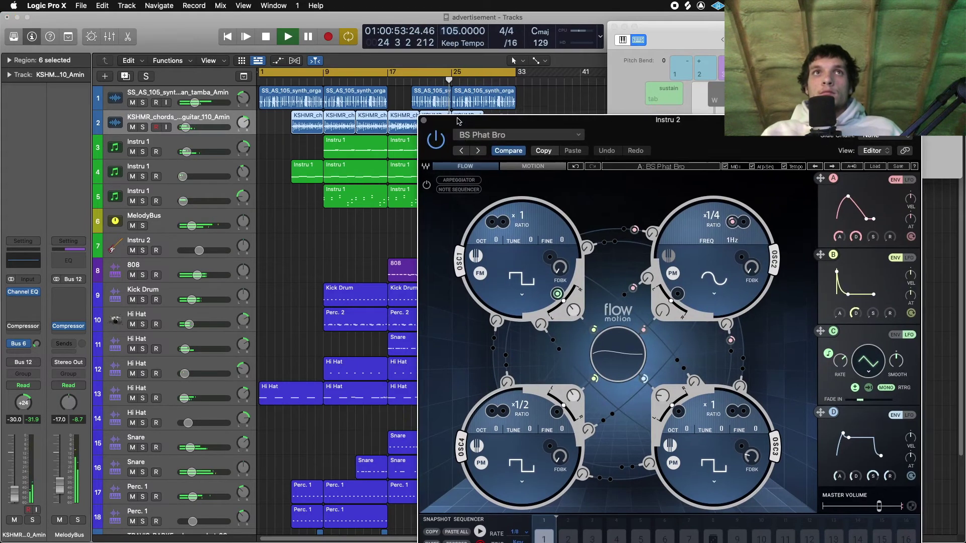
left_click_drag(185, 130, 187, 128)
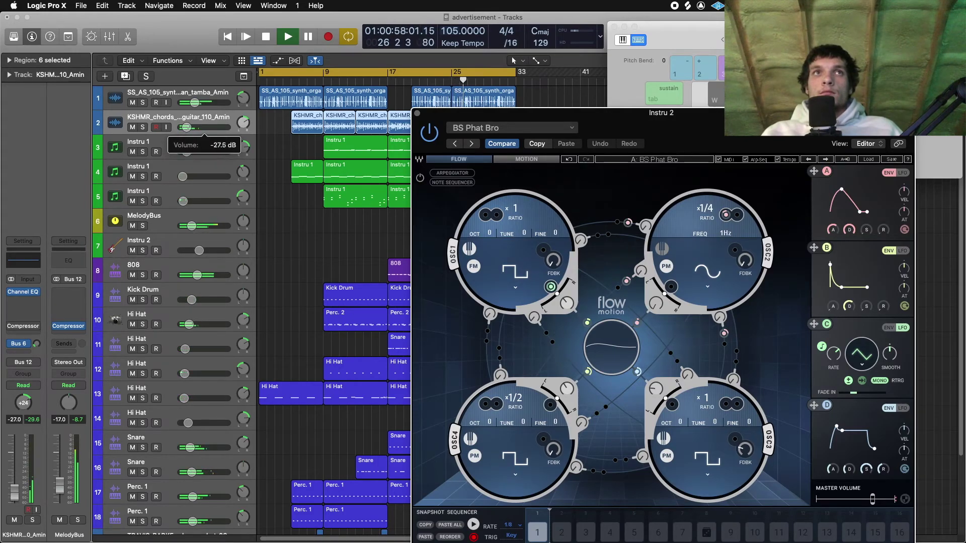
left_click(348, 255)
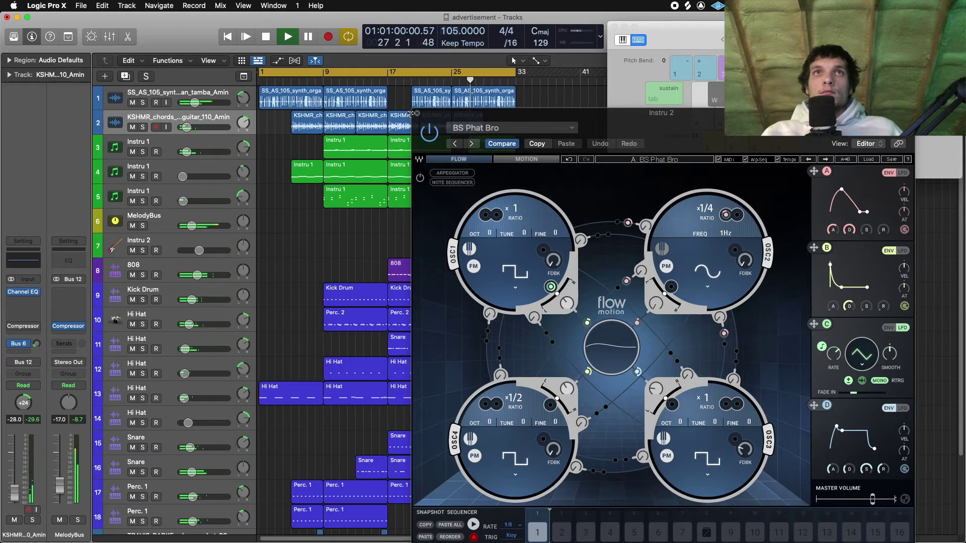
left_click(416, 114)
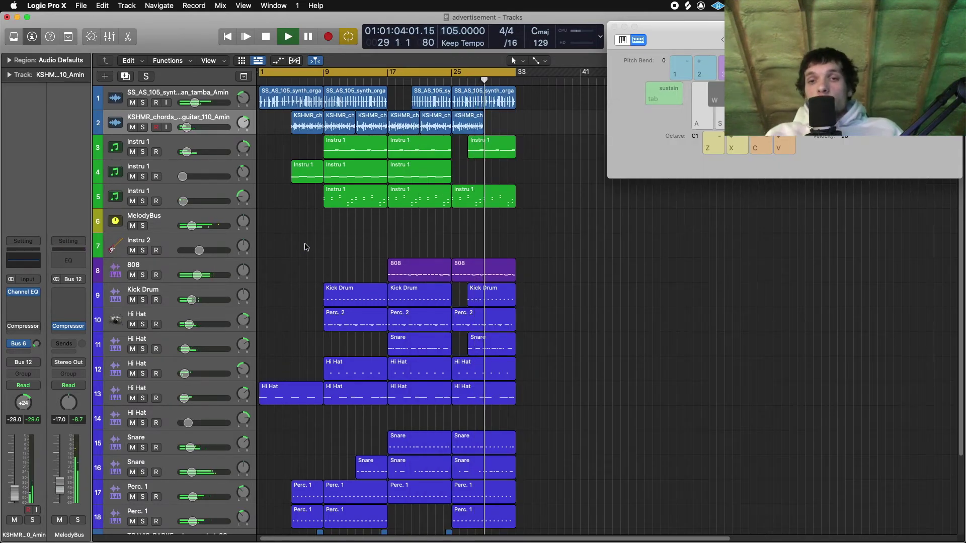
mouse_move(706, 33)
left_mouse_down()
mouse_move(677, 28)
mouse_move(704, 25)
left_mouse_up()
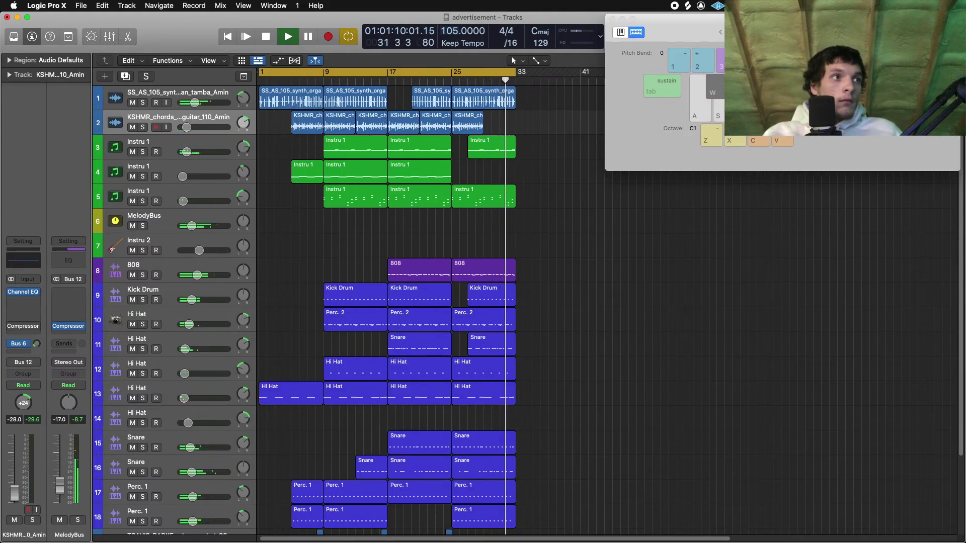
key("super+Tab")
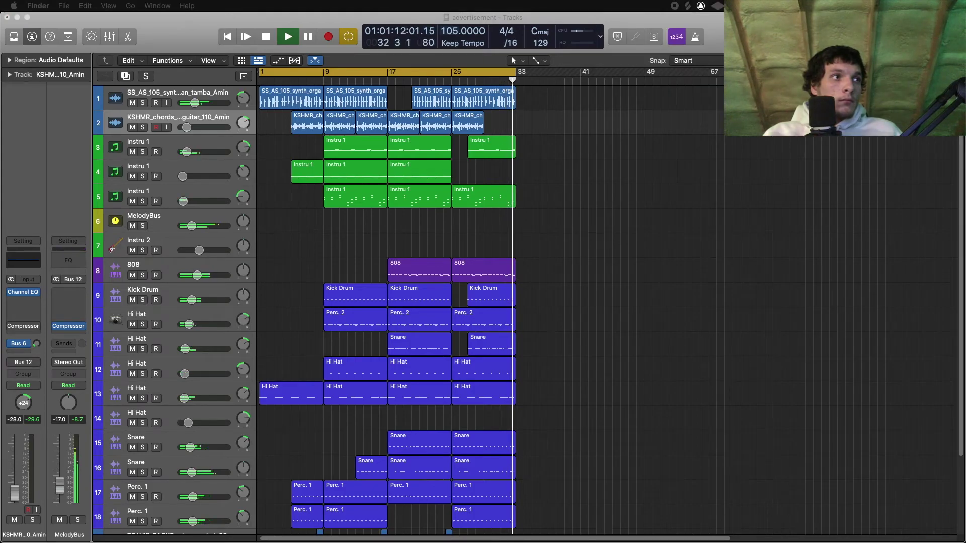
mouse_move(592, 18)
left_mouse_down()
mouse_move(600, 266)
mouse_move(602, 26)
mouse_move(589, 7)
left_mouse_up()
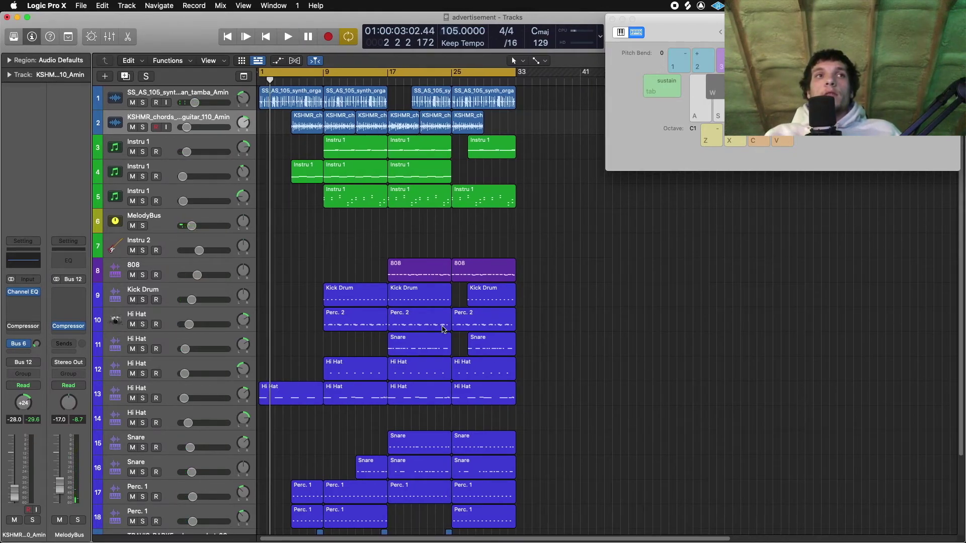
left_click(169, 268)
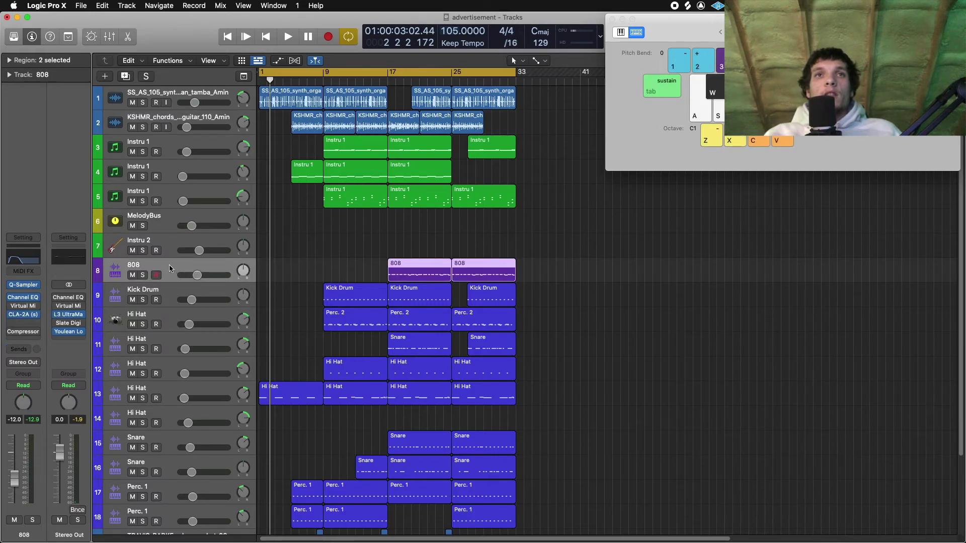
left_click(176, 225)
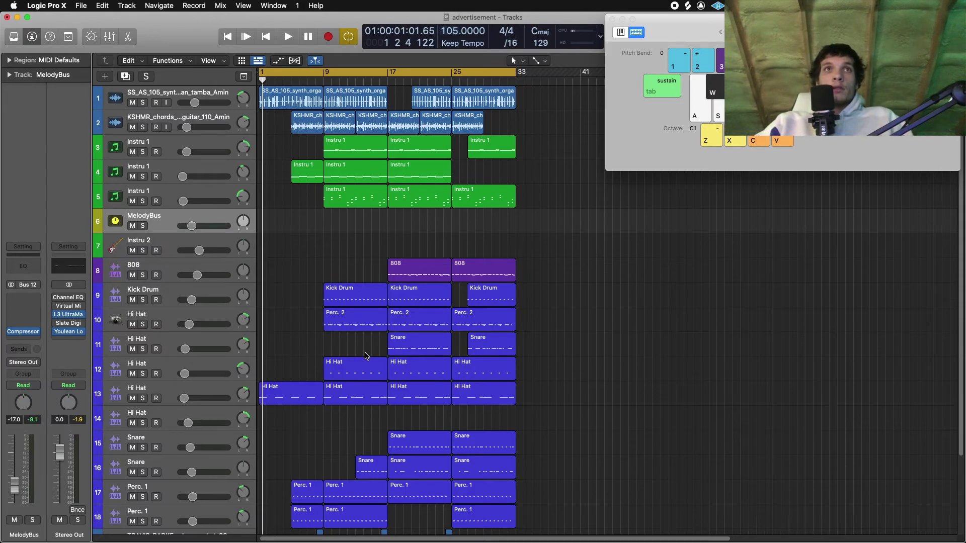
During playback, trim the start of track 5's first region so it begins at bar 13 and lasts four bars
key("space")
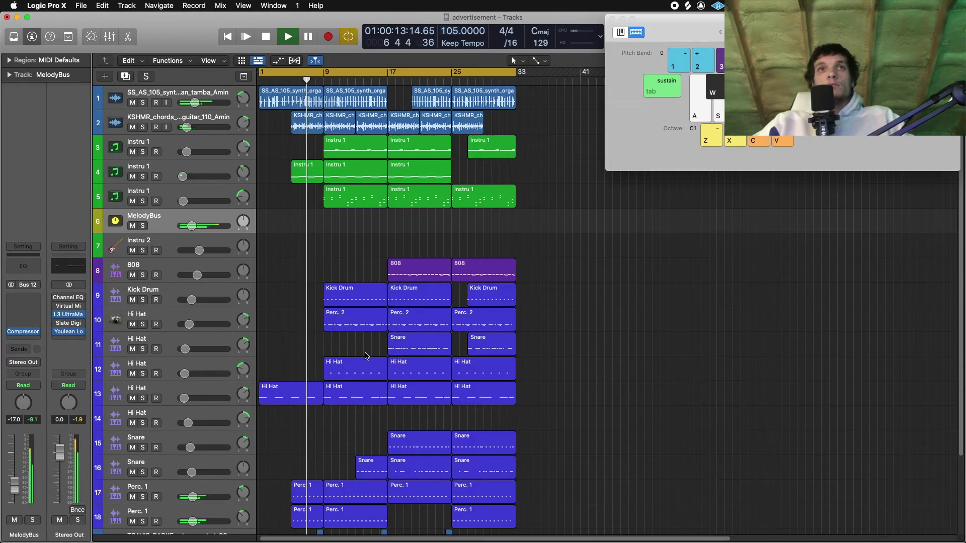
left_click(371, 200)
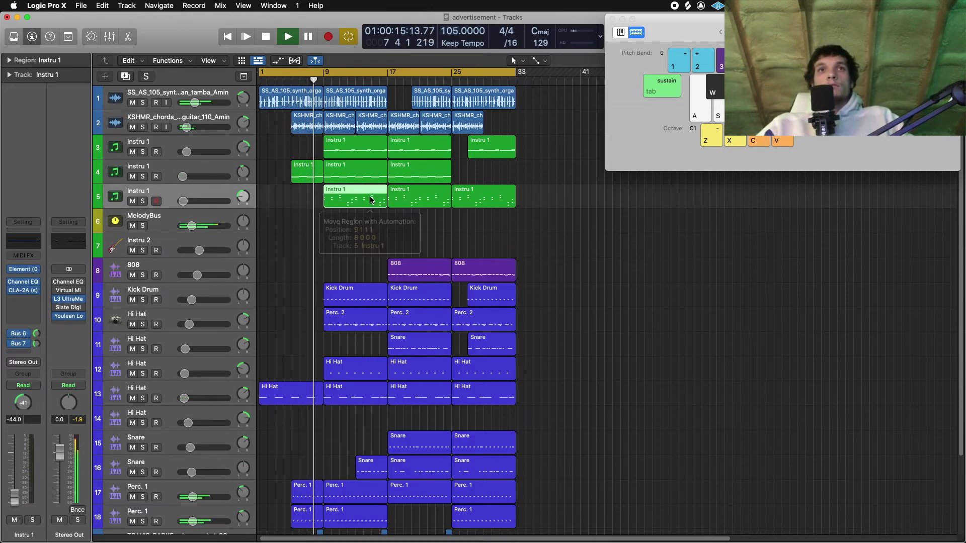
left_click_drag(324, 200, 359, 210)
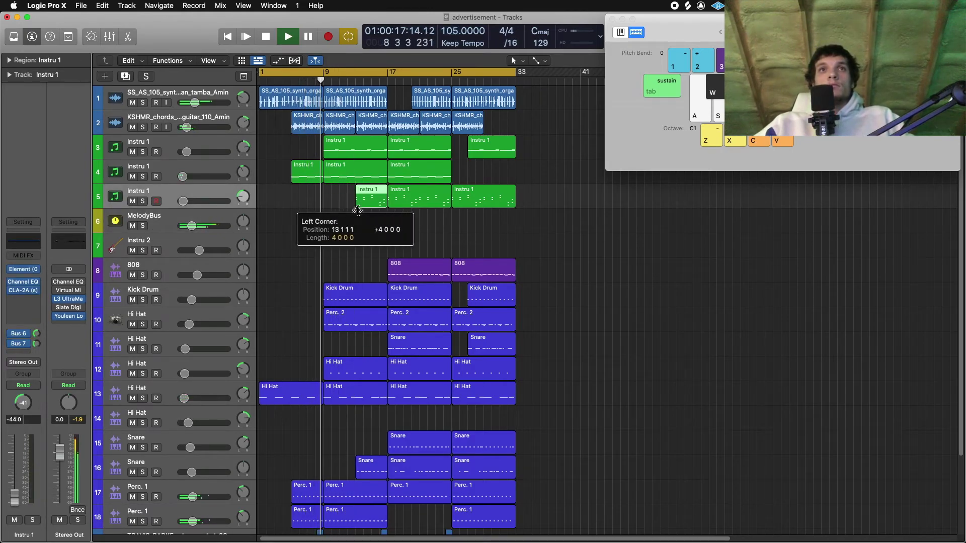
left_click(420, 224)
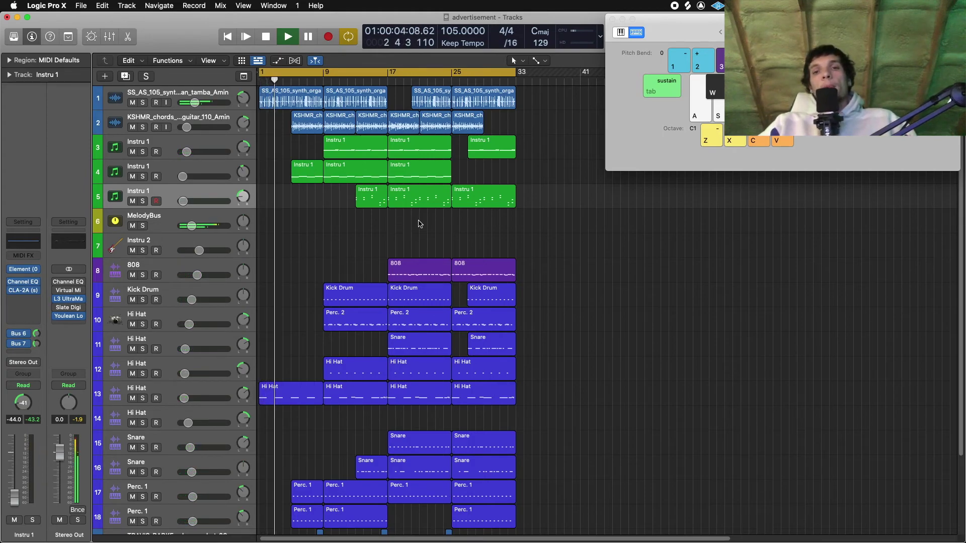
Stop playback and check the Stereo Out loudness readings in Youlean Loudness Meter 2
key("space")
scroll(412, 301, "down", 5)
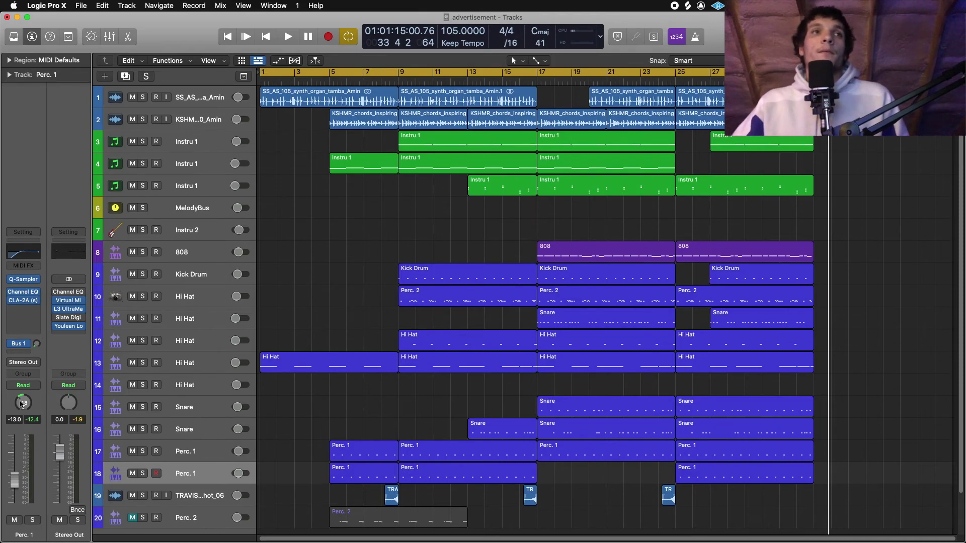
mouse_move(57, 302)
left_click(64, 326)
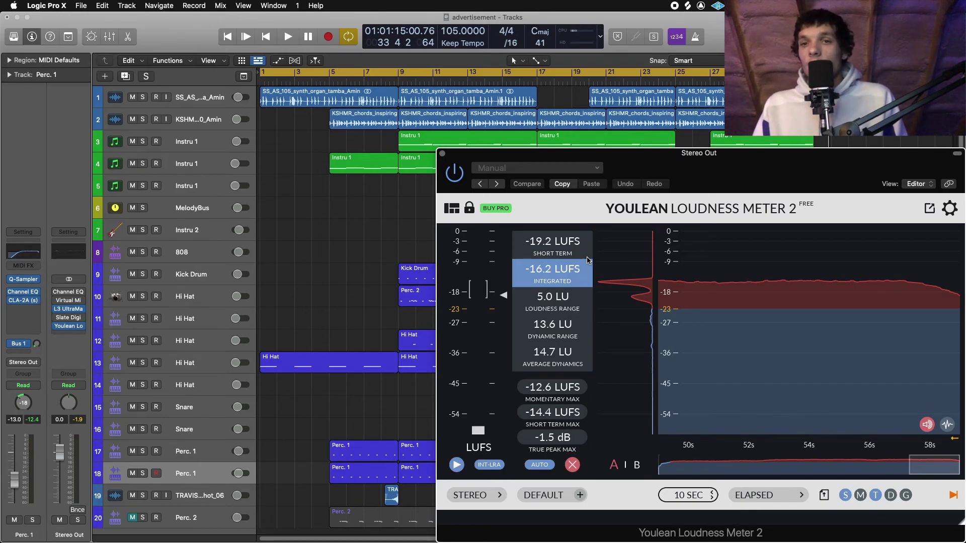
key("super+w")
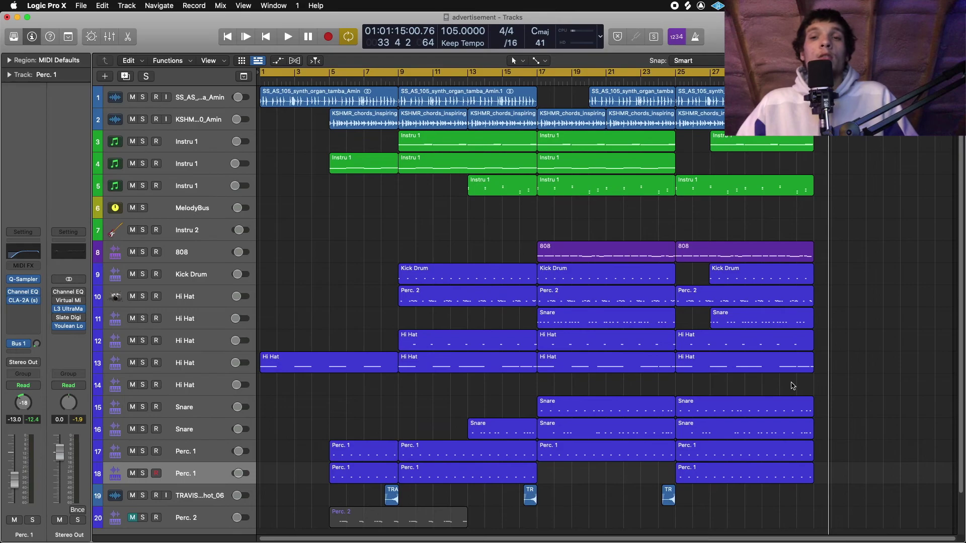
Clear the selection of the Instru 1 regions on tracks 4 and 5 and play the beat from the beginning
left_click_drag(873, 187, 645, 162)
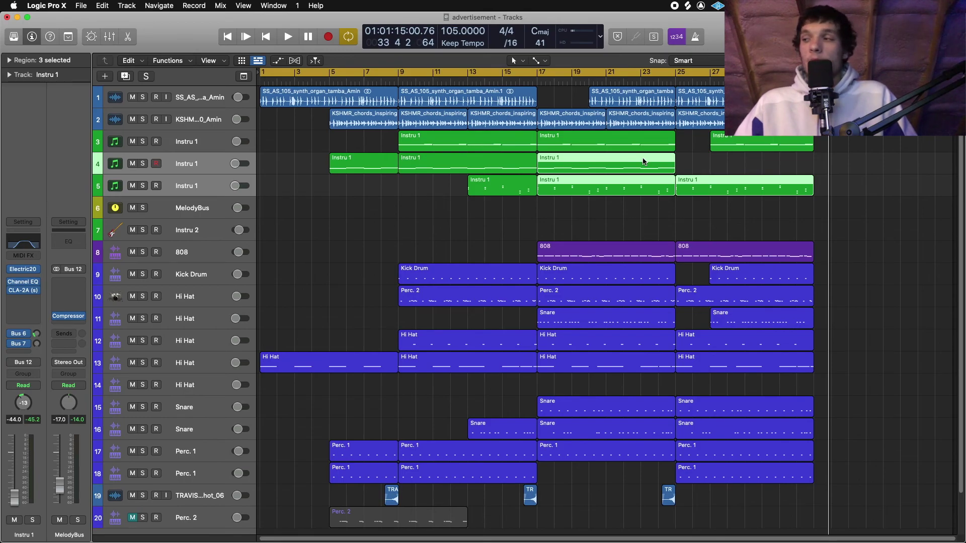
left_click(882, 195)
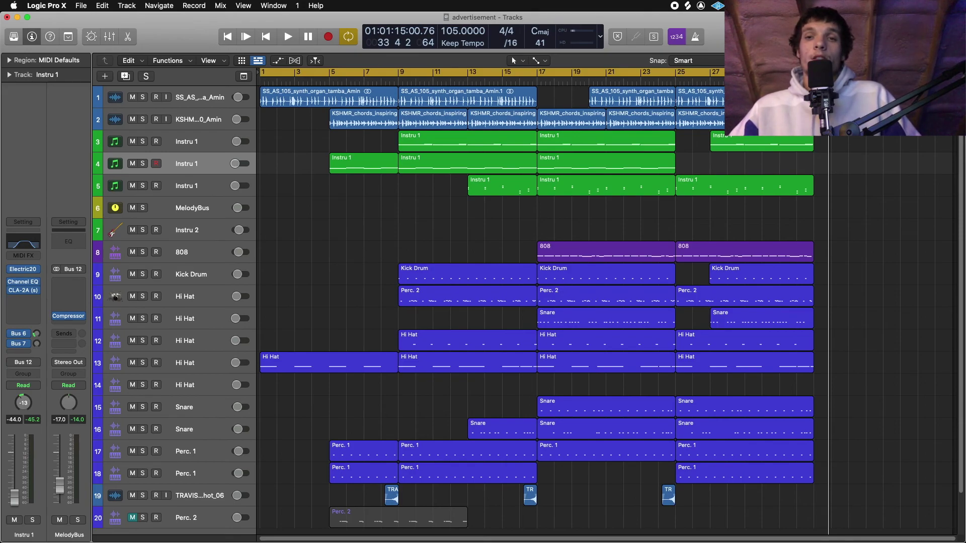
key("Return")
key("space")
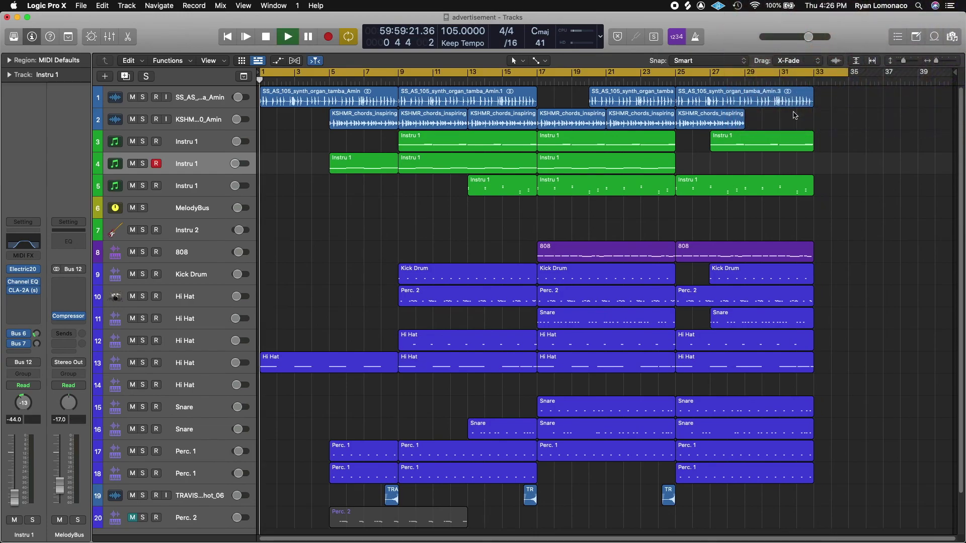